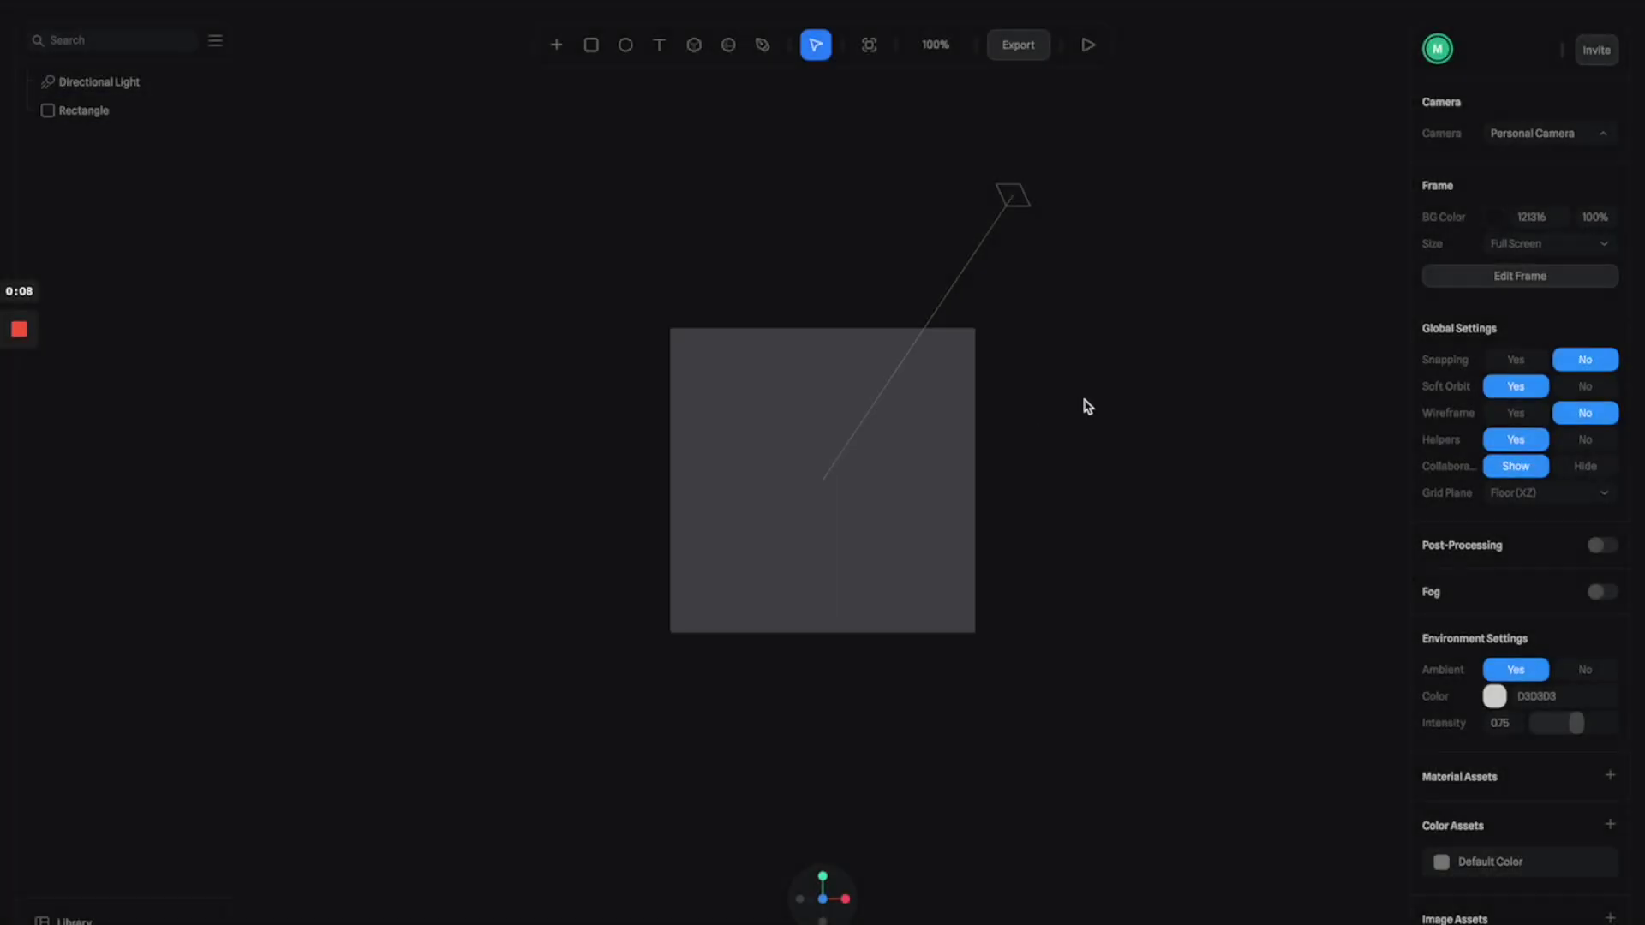
Delete the default rectangle and add a Lathe object to the scene
{"action": "left_click", "coordinate": [958, 367]}
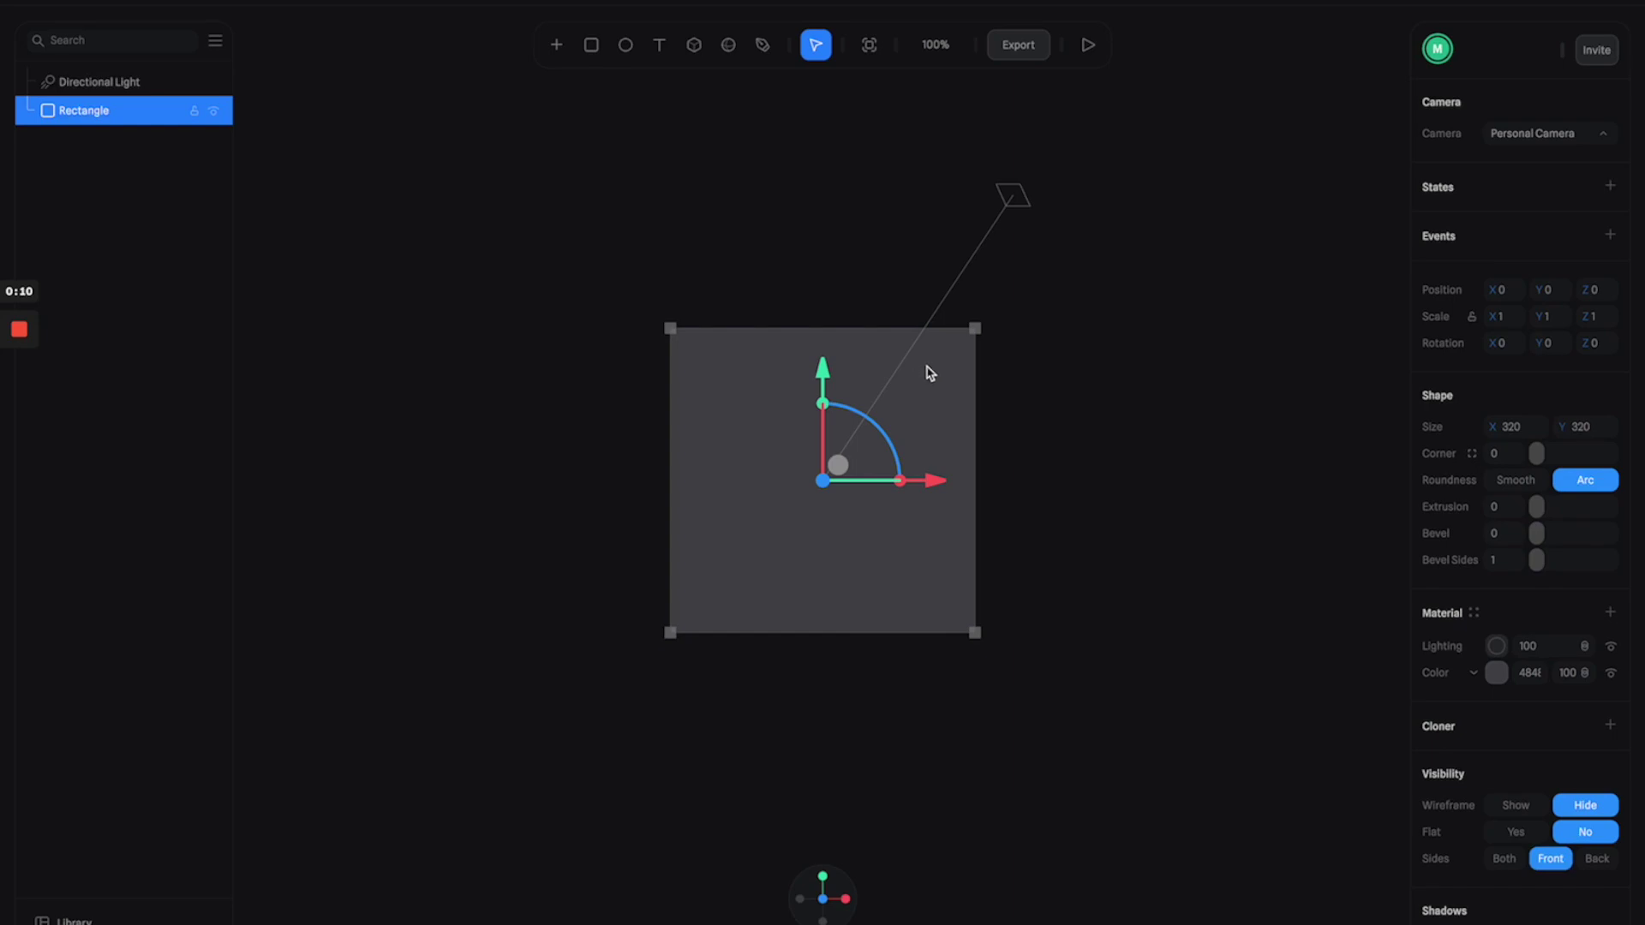
{"action": "key", "text": "Delete"}
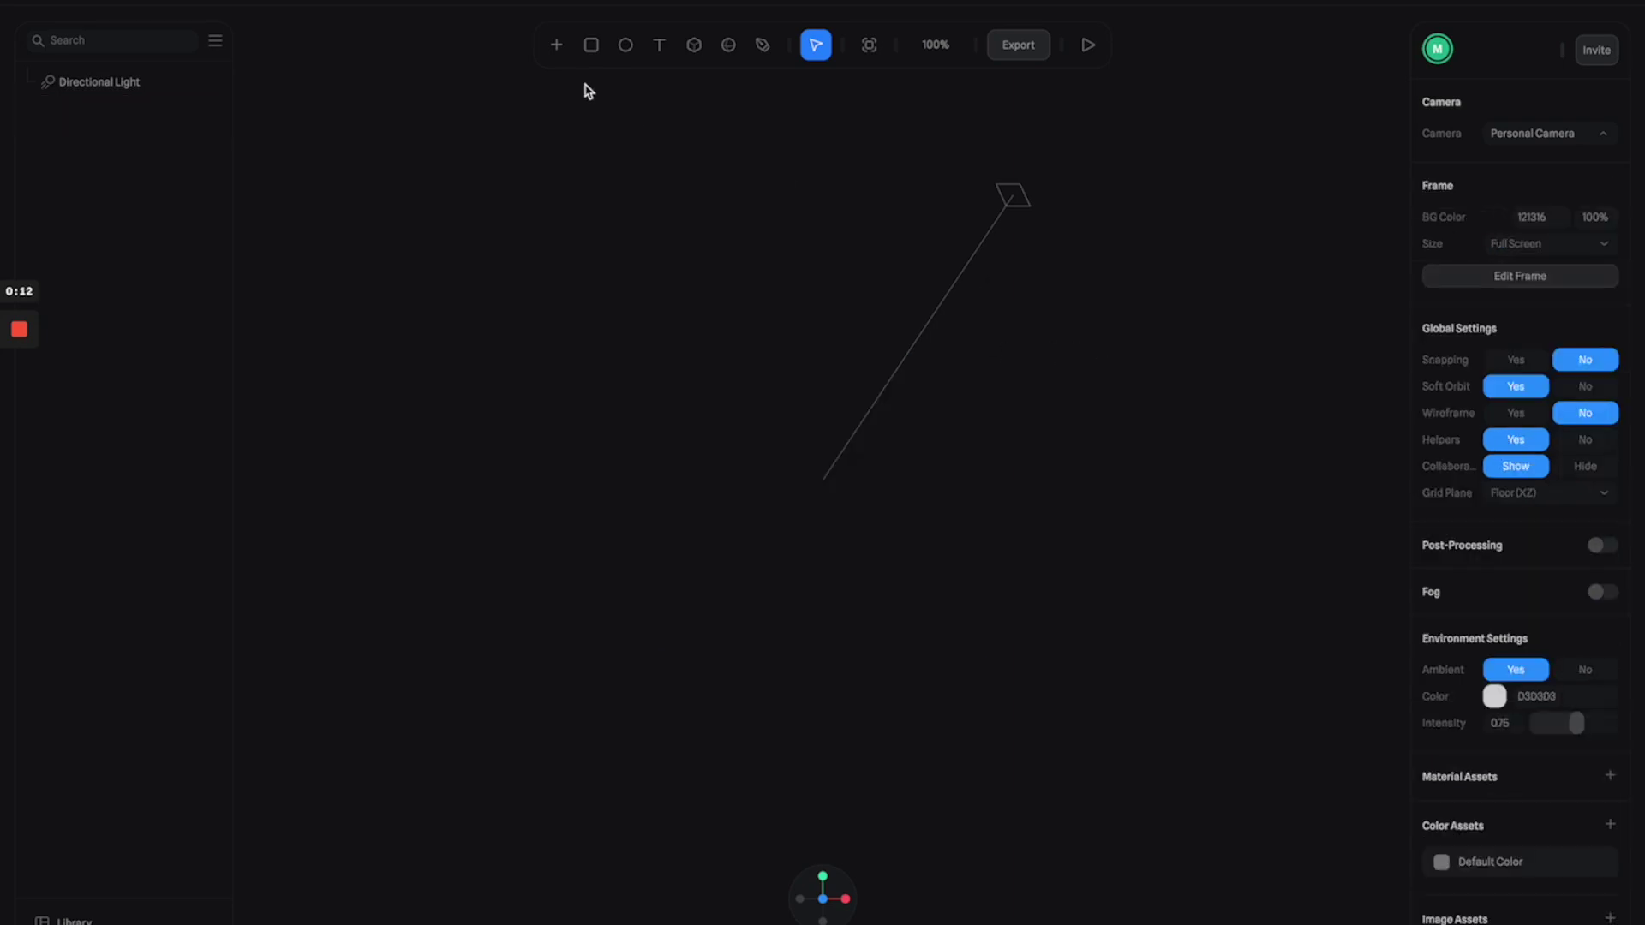
{"action": "left_click", "coordinate": [556, 46]}
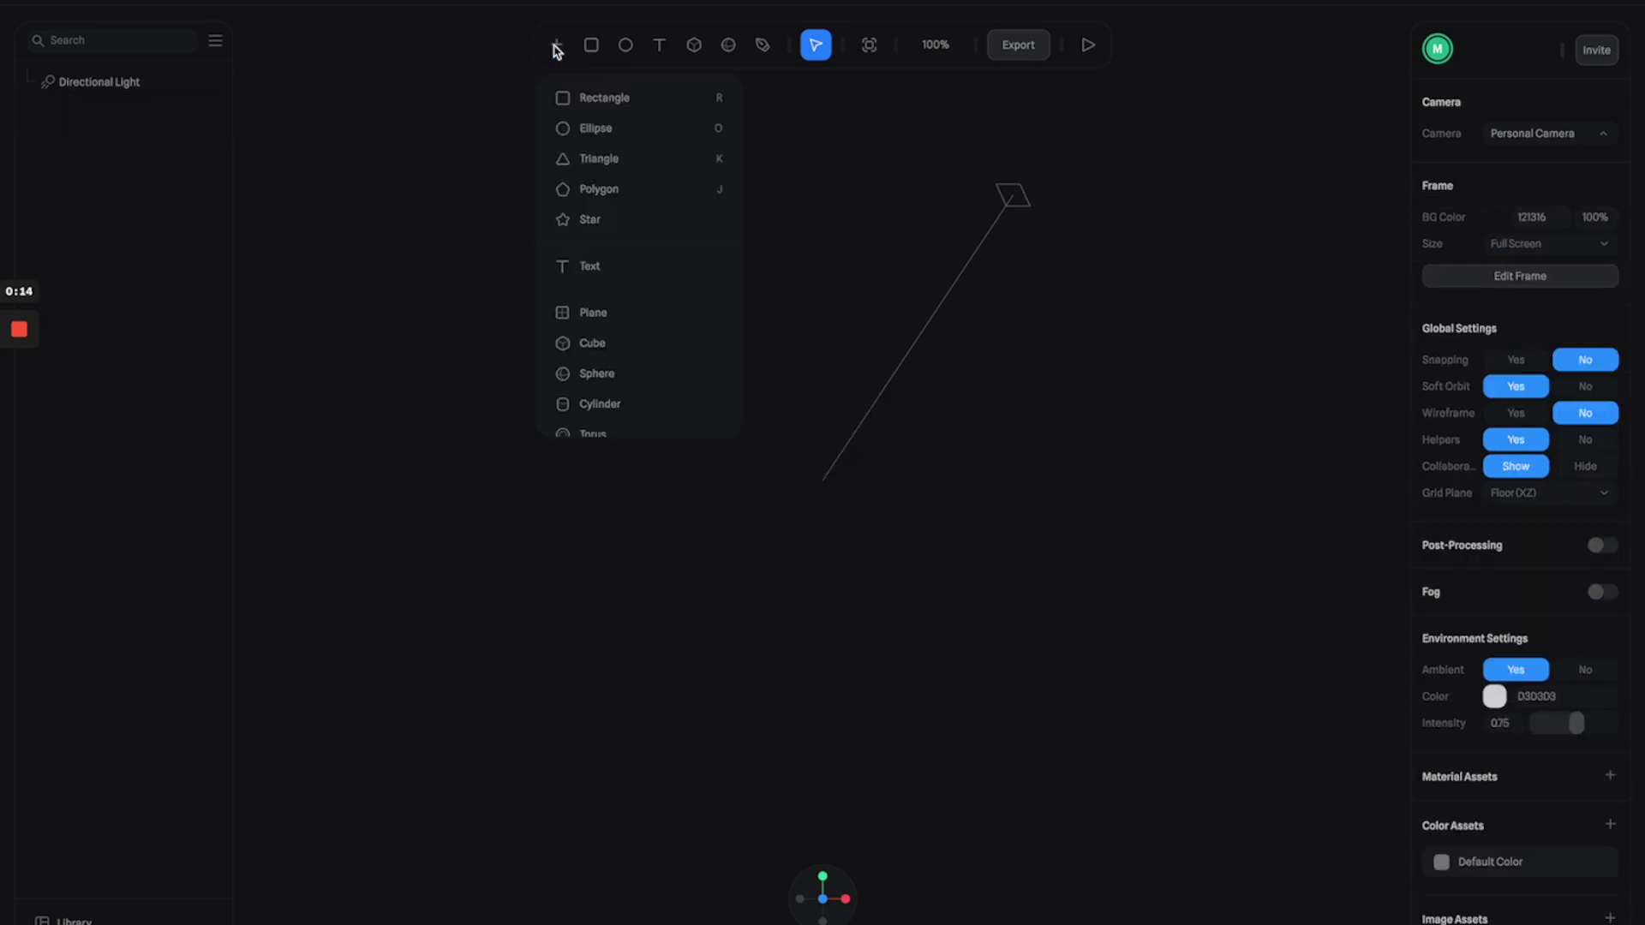
{"action": "scroll", "coordinate": [660, 265], "scroll_direction": "down", "scroll_amount": 3}
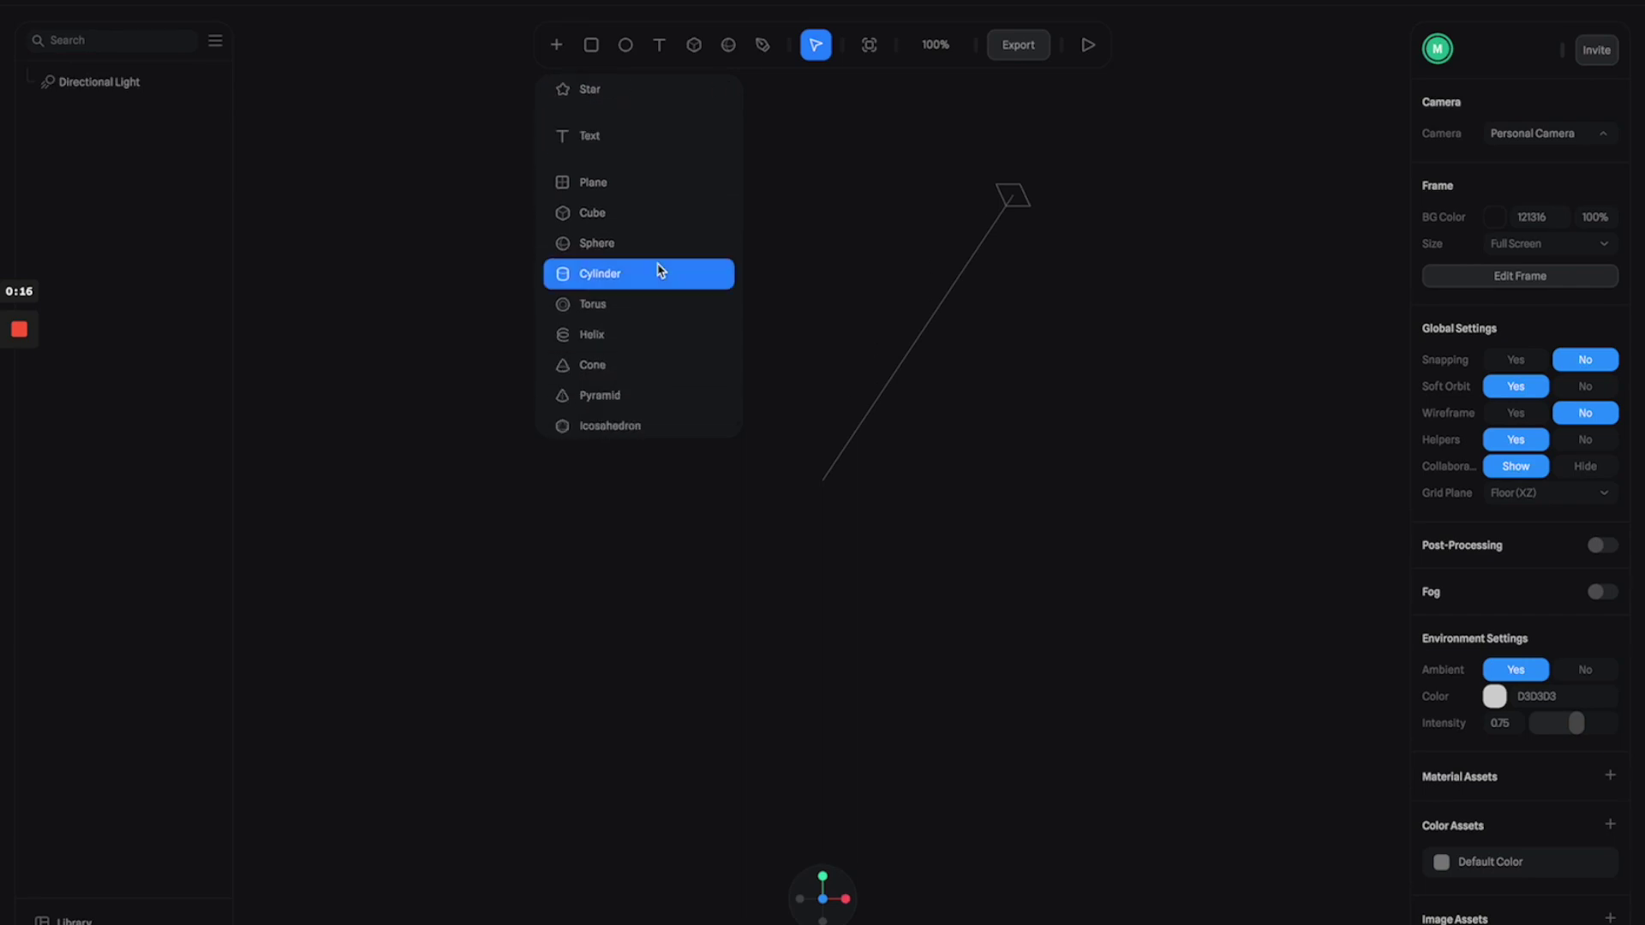
{"action": "scroll", "coordinate": [661, 269], "scroll_direction": "down", "scroll_amount": 2}
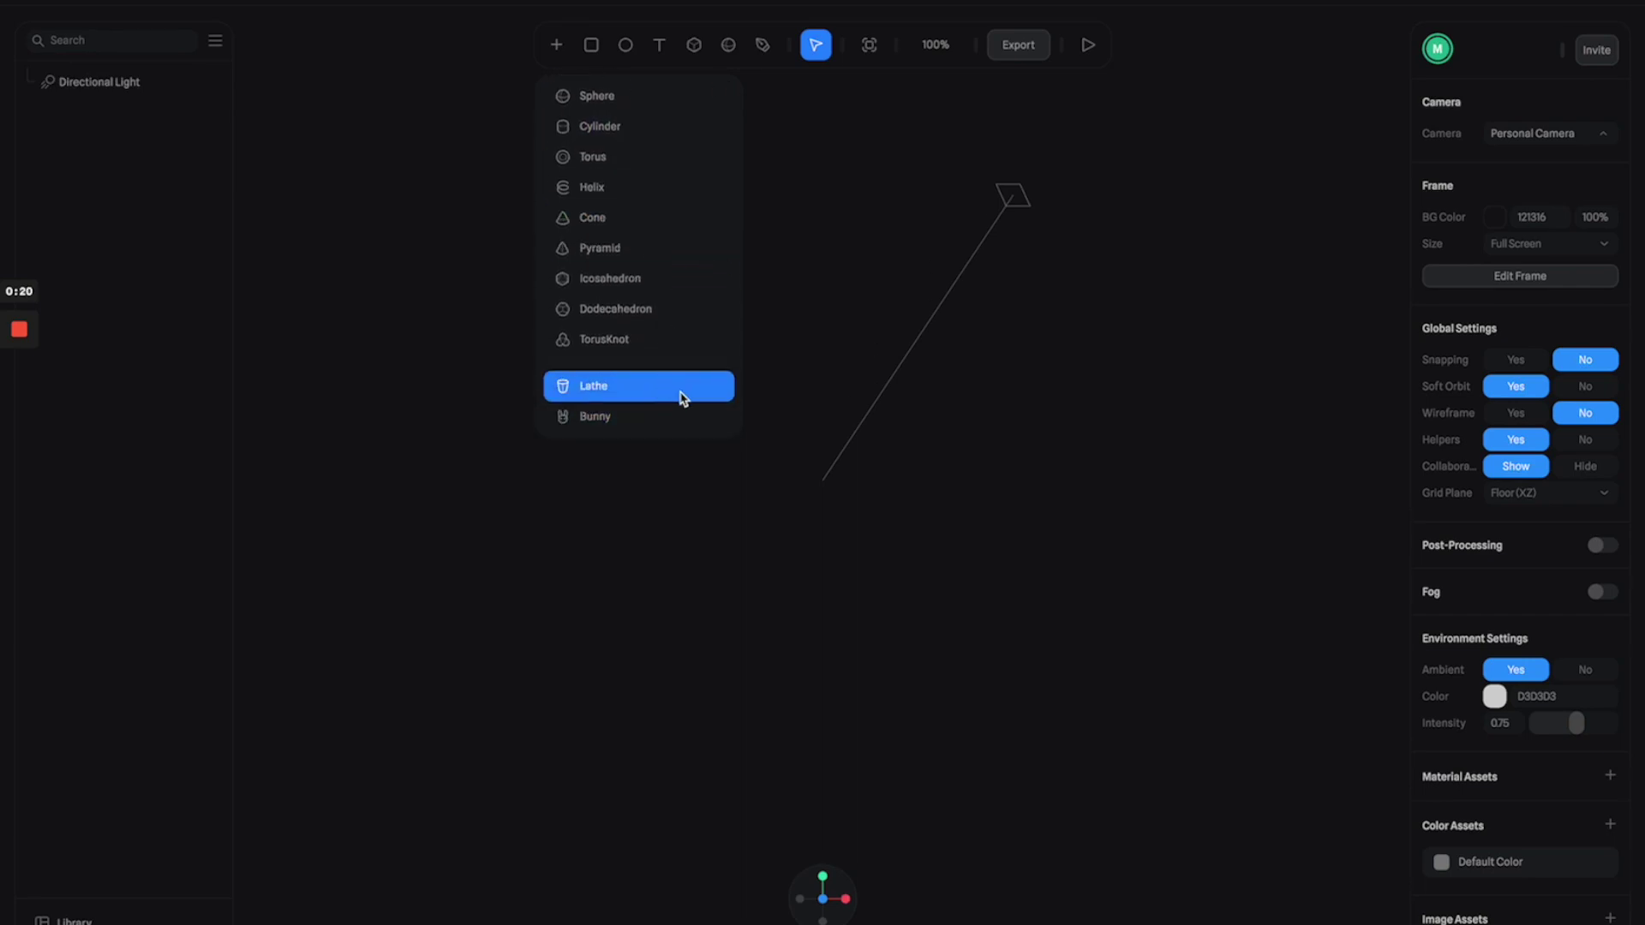
{"action": "left_click", "coordinate": [682, 396]}
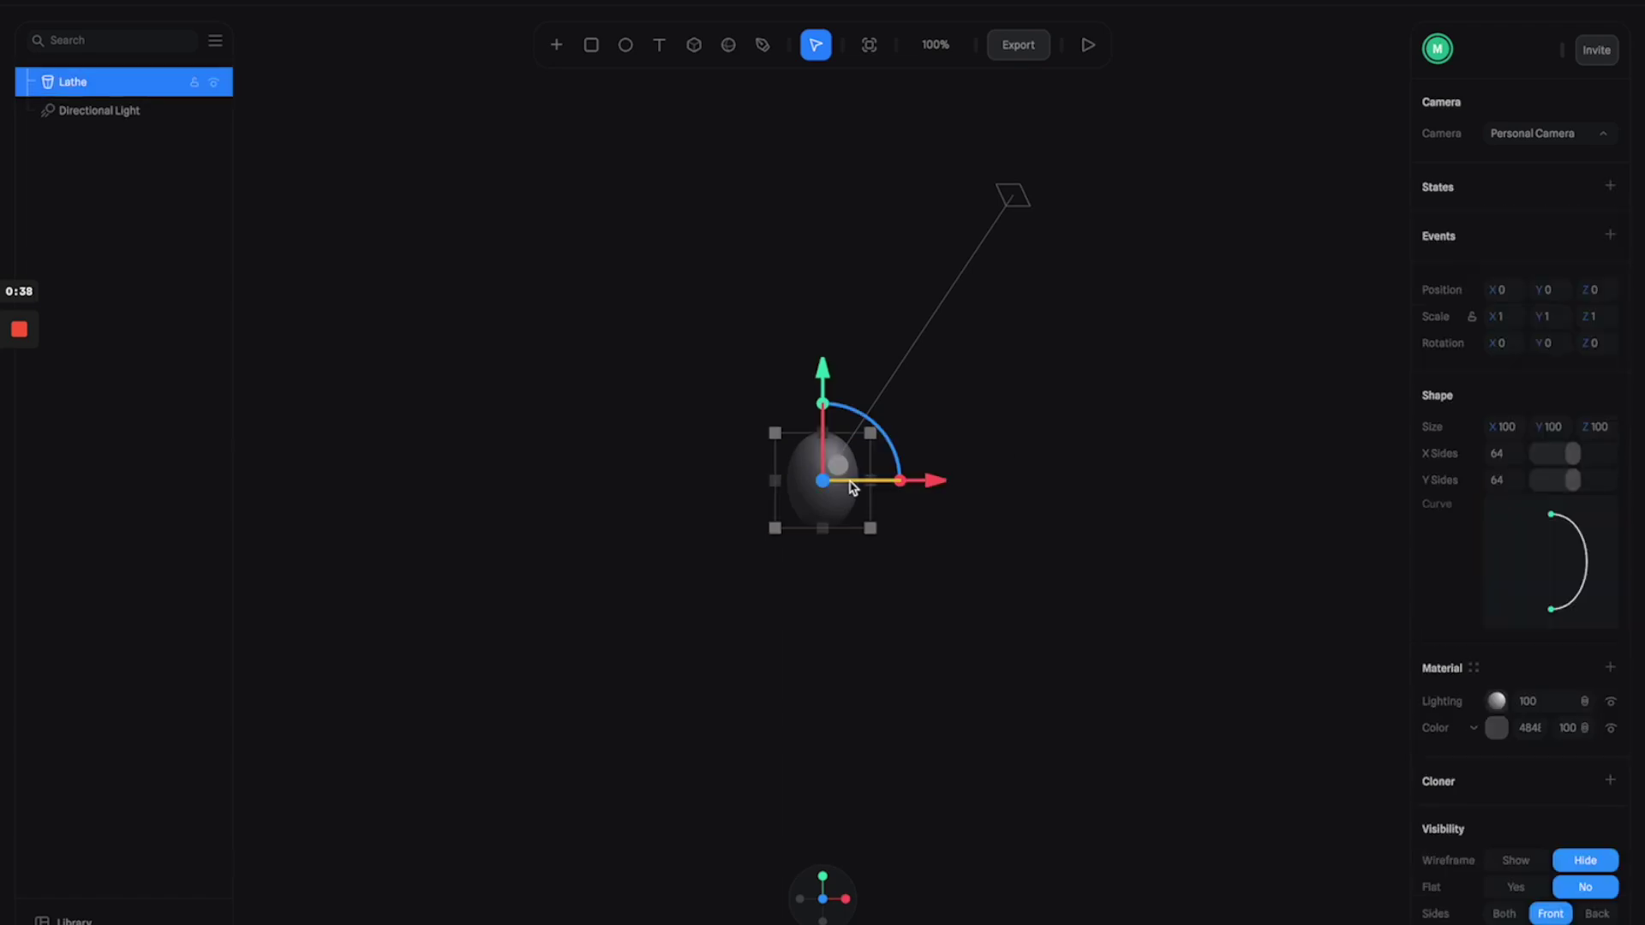
Set the lathe's scale to 5 on the X, Y and Z axes
{"action": "left_click", "coordinate": [1513, 318]}
{"action": "type", "text": "6"}
{"action": "left_click", "coordinate": [1554, 318]}
{"action": "type", "text": "6"}
{"action": "left_click", "coordinate": [1605, 318]}
{"action": "type", "text": "6"}
{"action": "key", "text": "Return"}
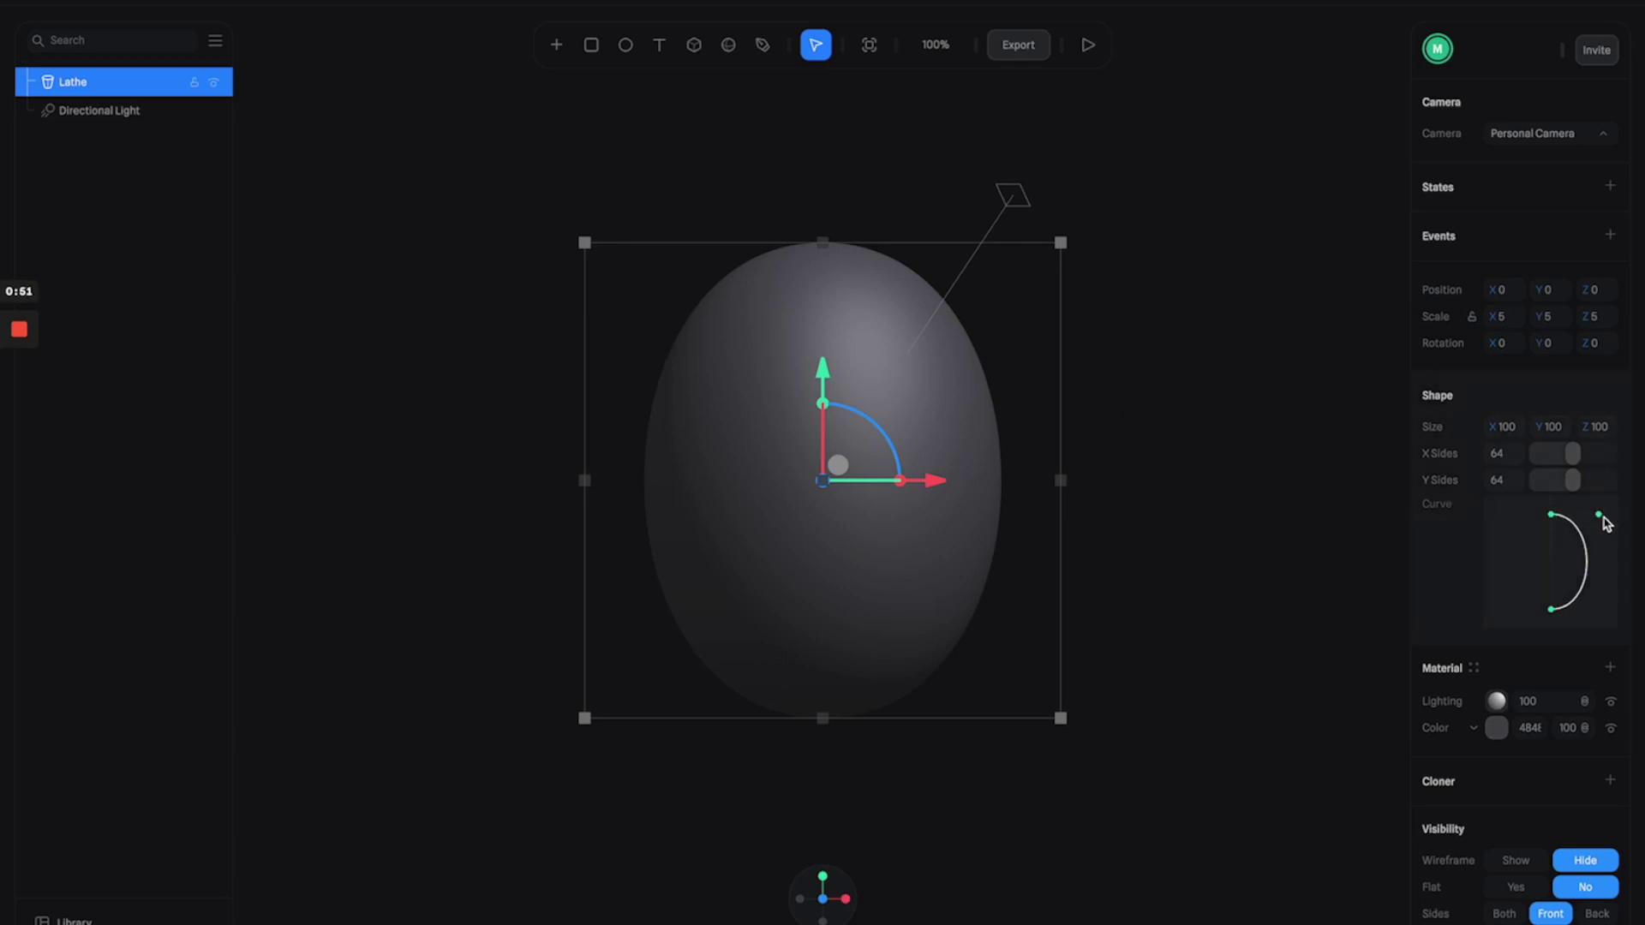
Reshape the lathe's profile curve into a slender rocket body with a pointed tip and a narrow rounded base
{"action": "left_click_drag", "start_coordinate": [1600, 517], "coordinate": [1568, 549]}
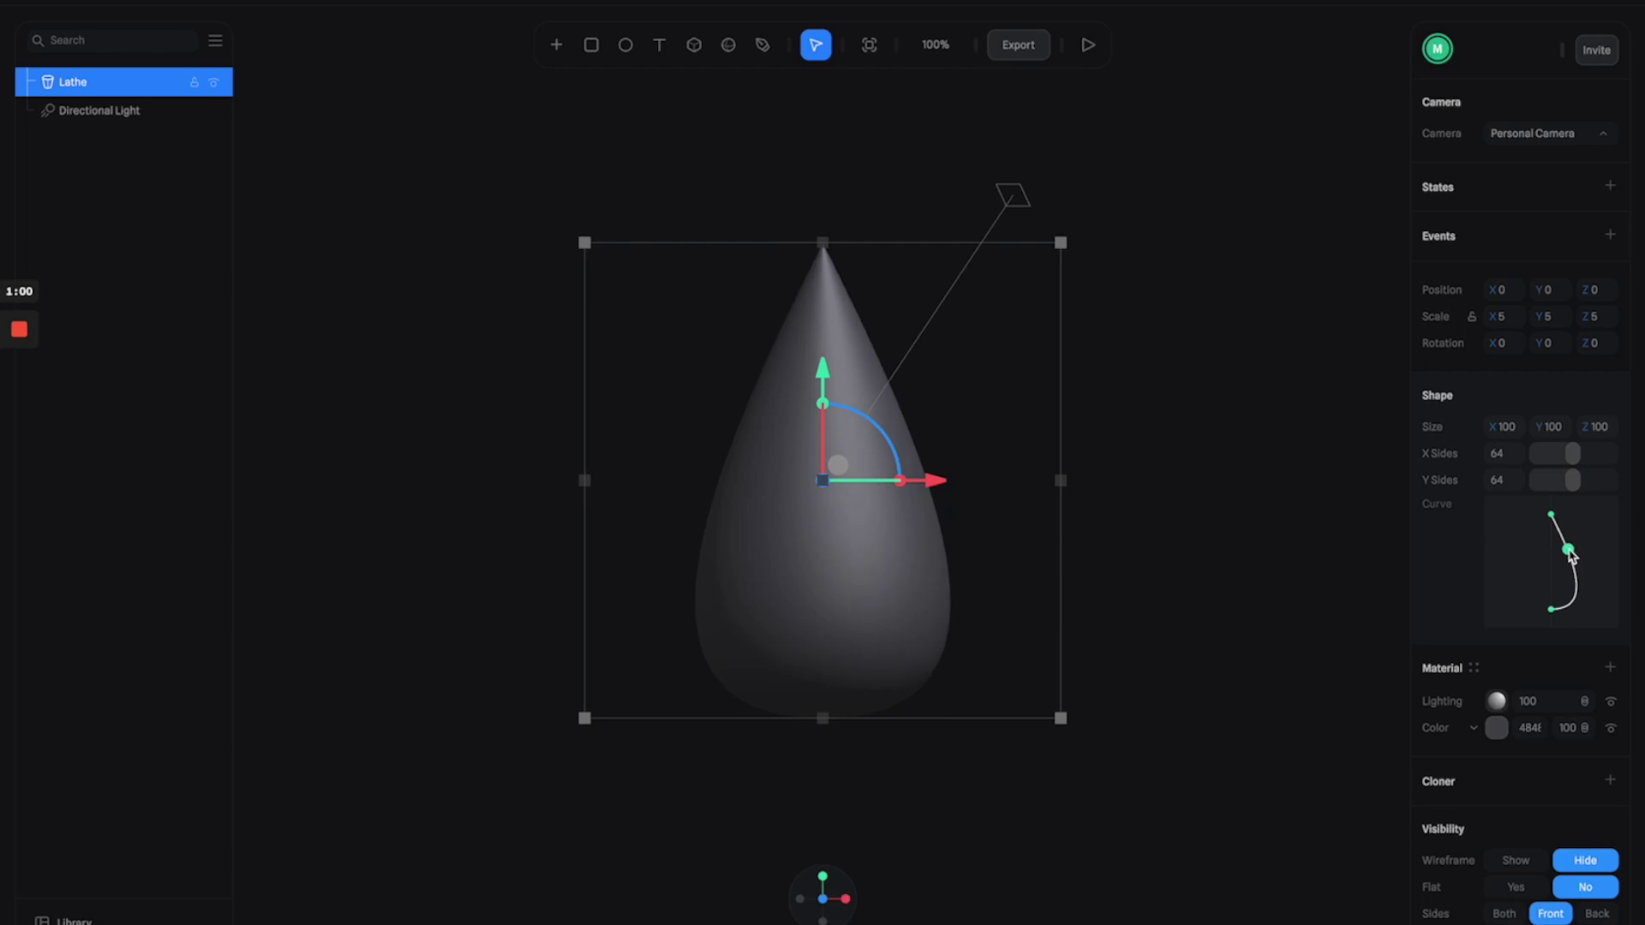
{"action": "left_click_drag", "start_coordinate": [1552, 610], "coordinate": [1596, 615]}
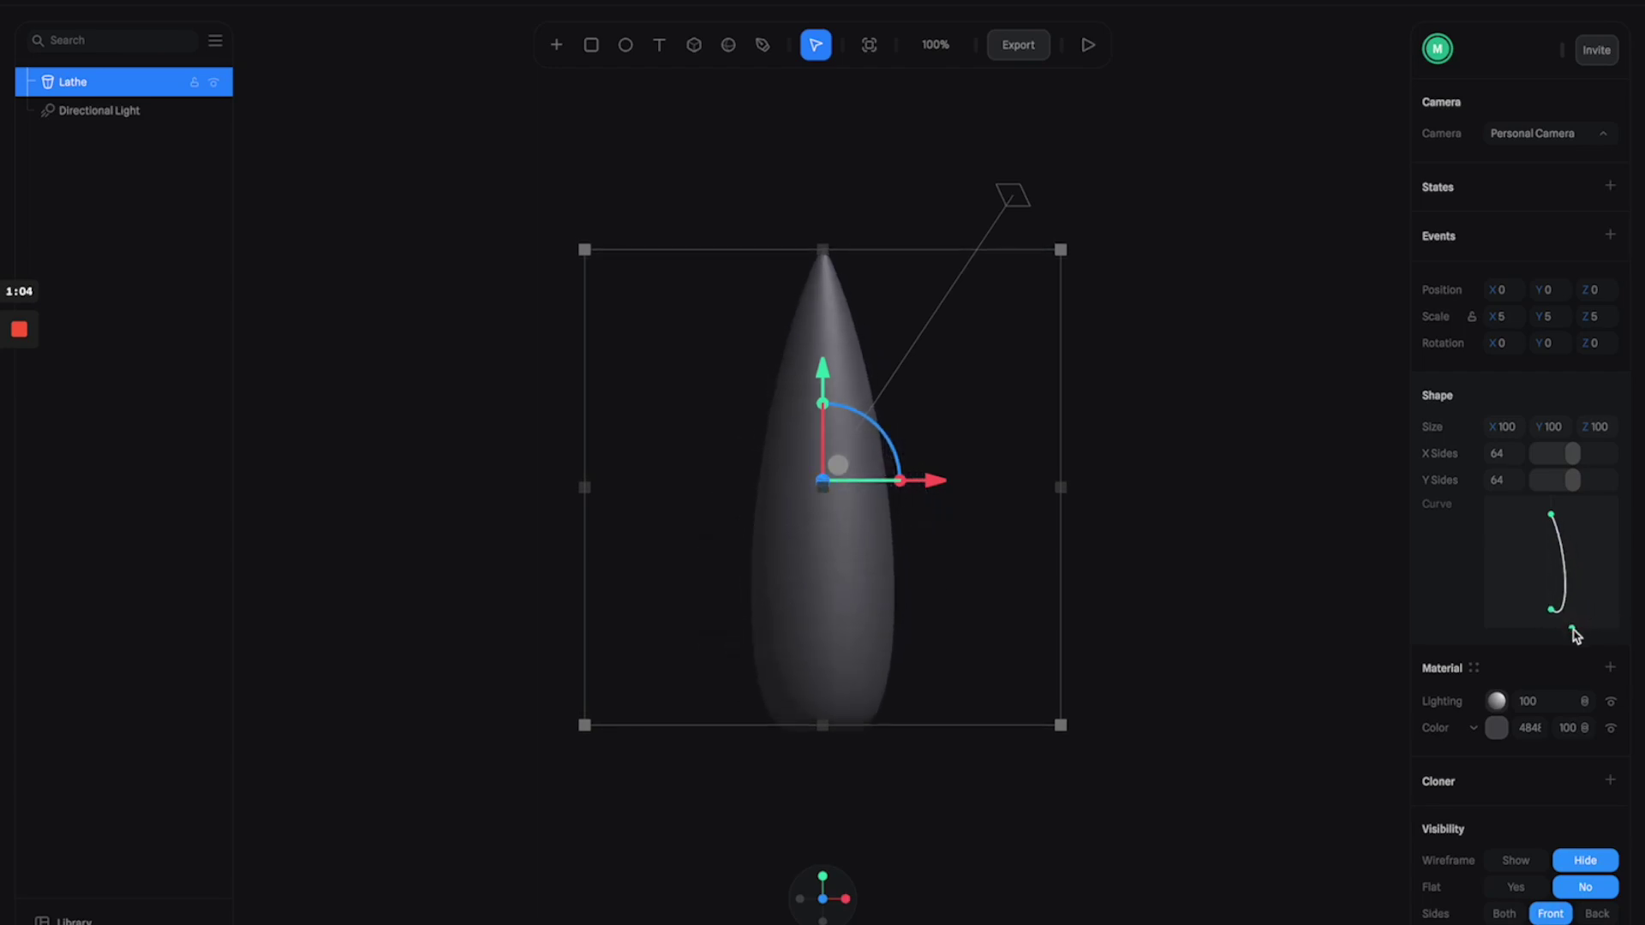
{"action": "left_click_drag", "start_coordinate": [1572, 625], "coordinate": [1571, 549]}
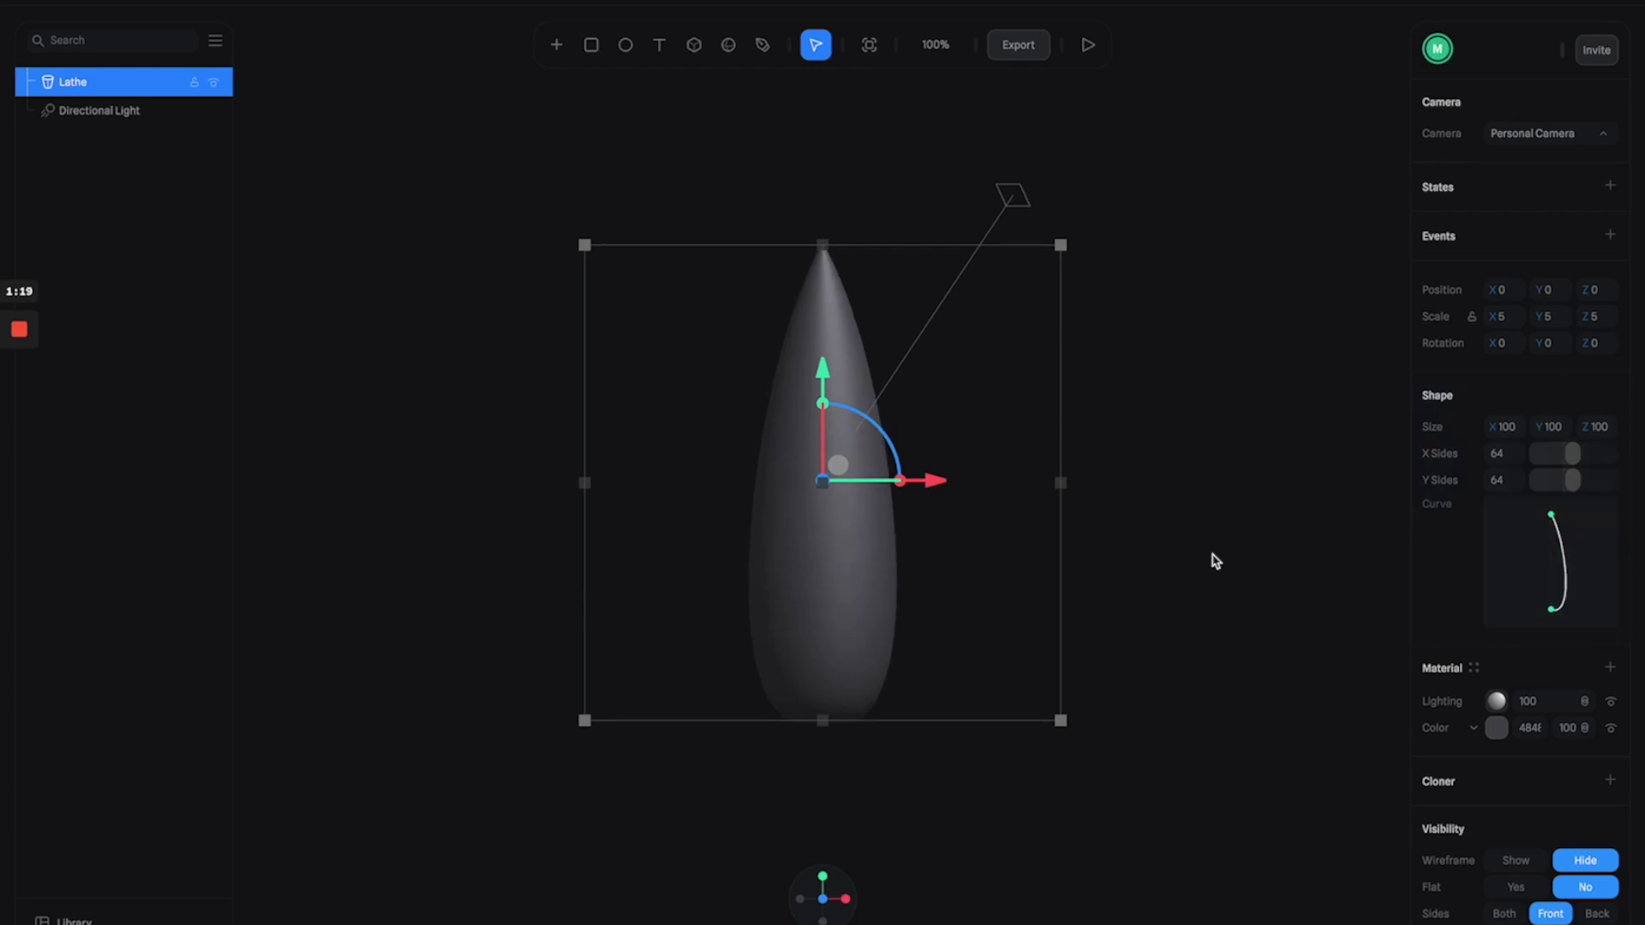
{"action": "left_click", "coordinate": [1212, 558]}
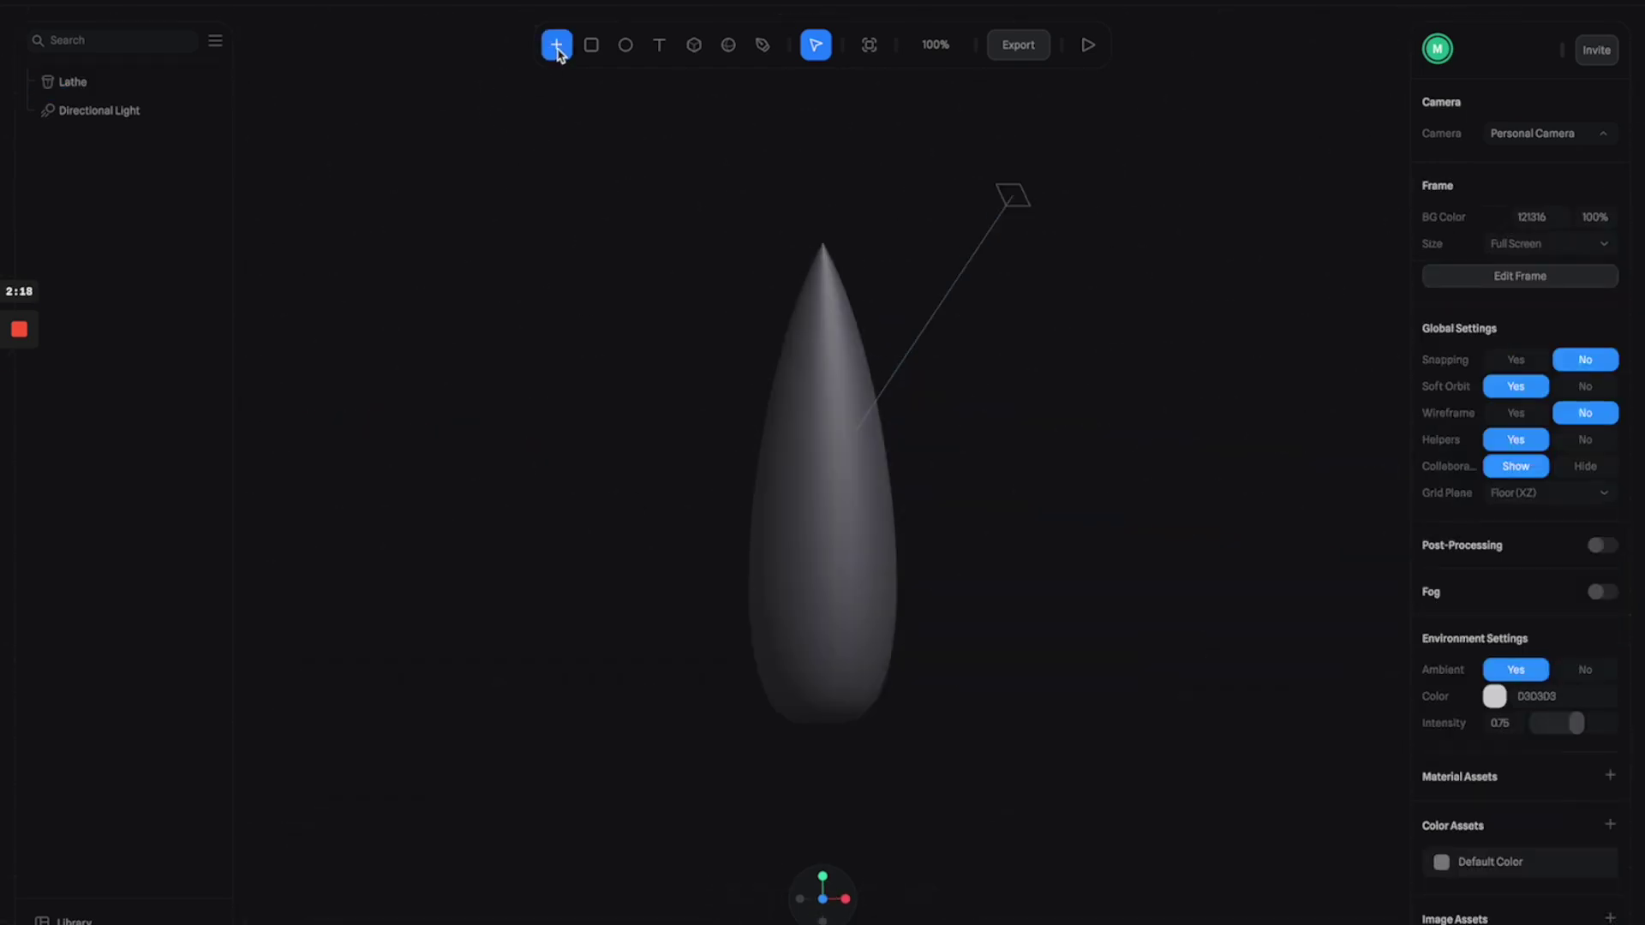
Add a cylinder of about 140 × 140 × 140 over the base of the rocket body
{"action": "left_click", "coordinate": [557, 45]}
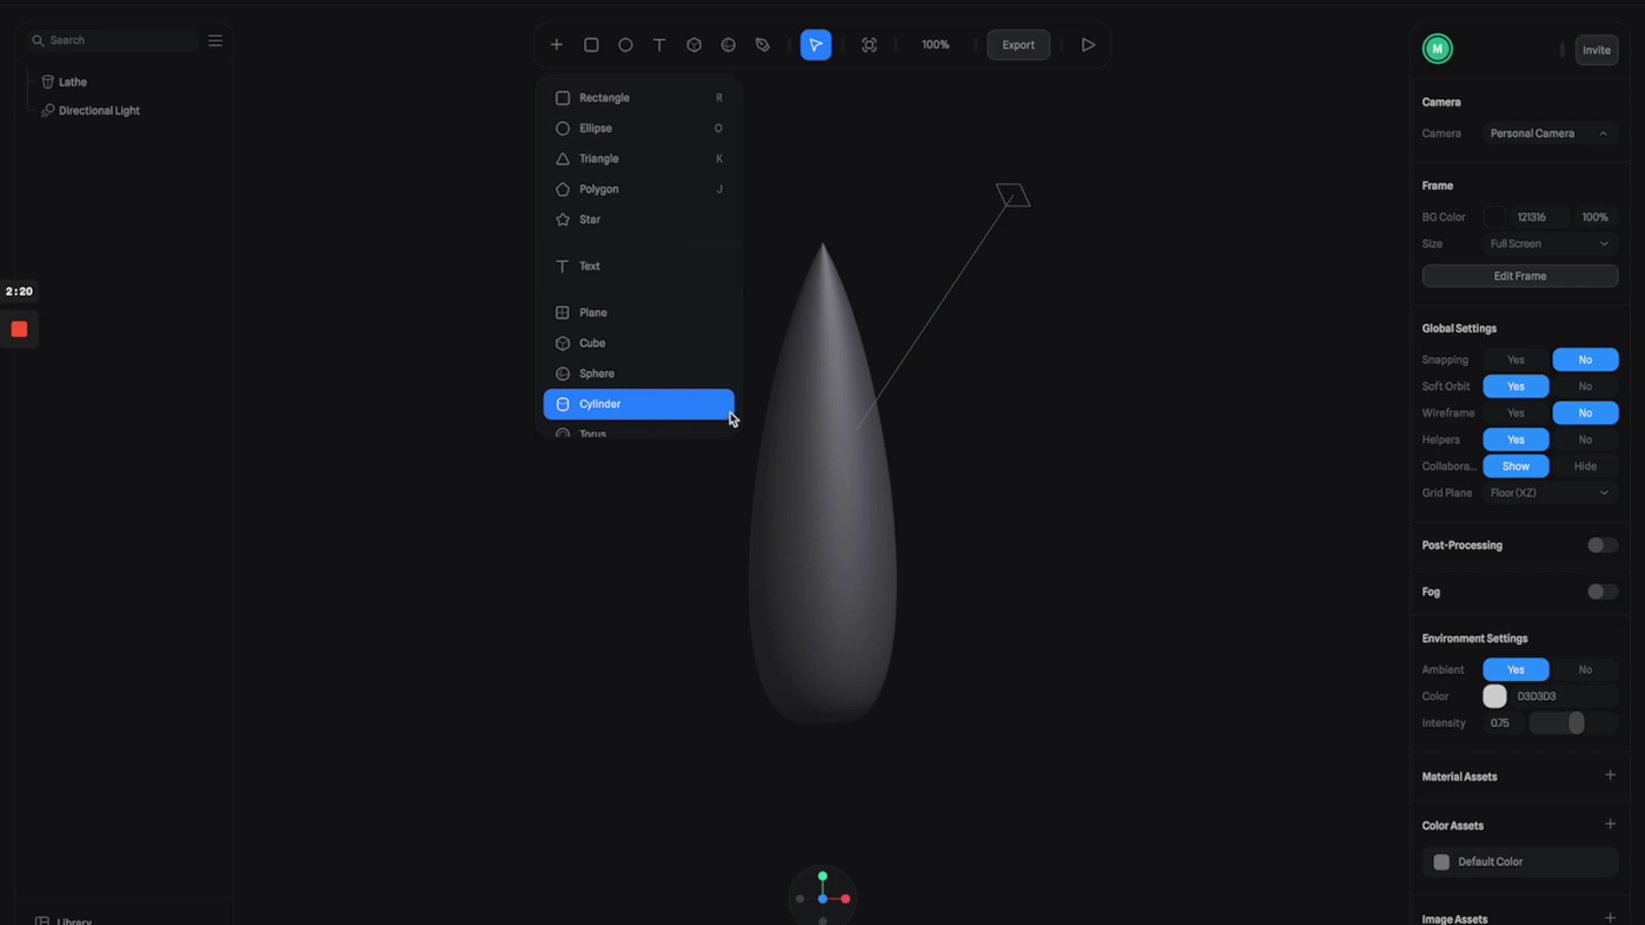
{"action": "left_click", "coordinate": [599, 404]}
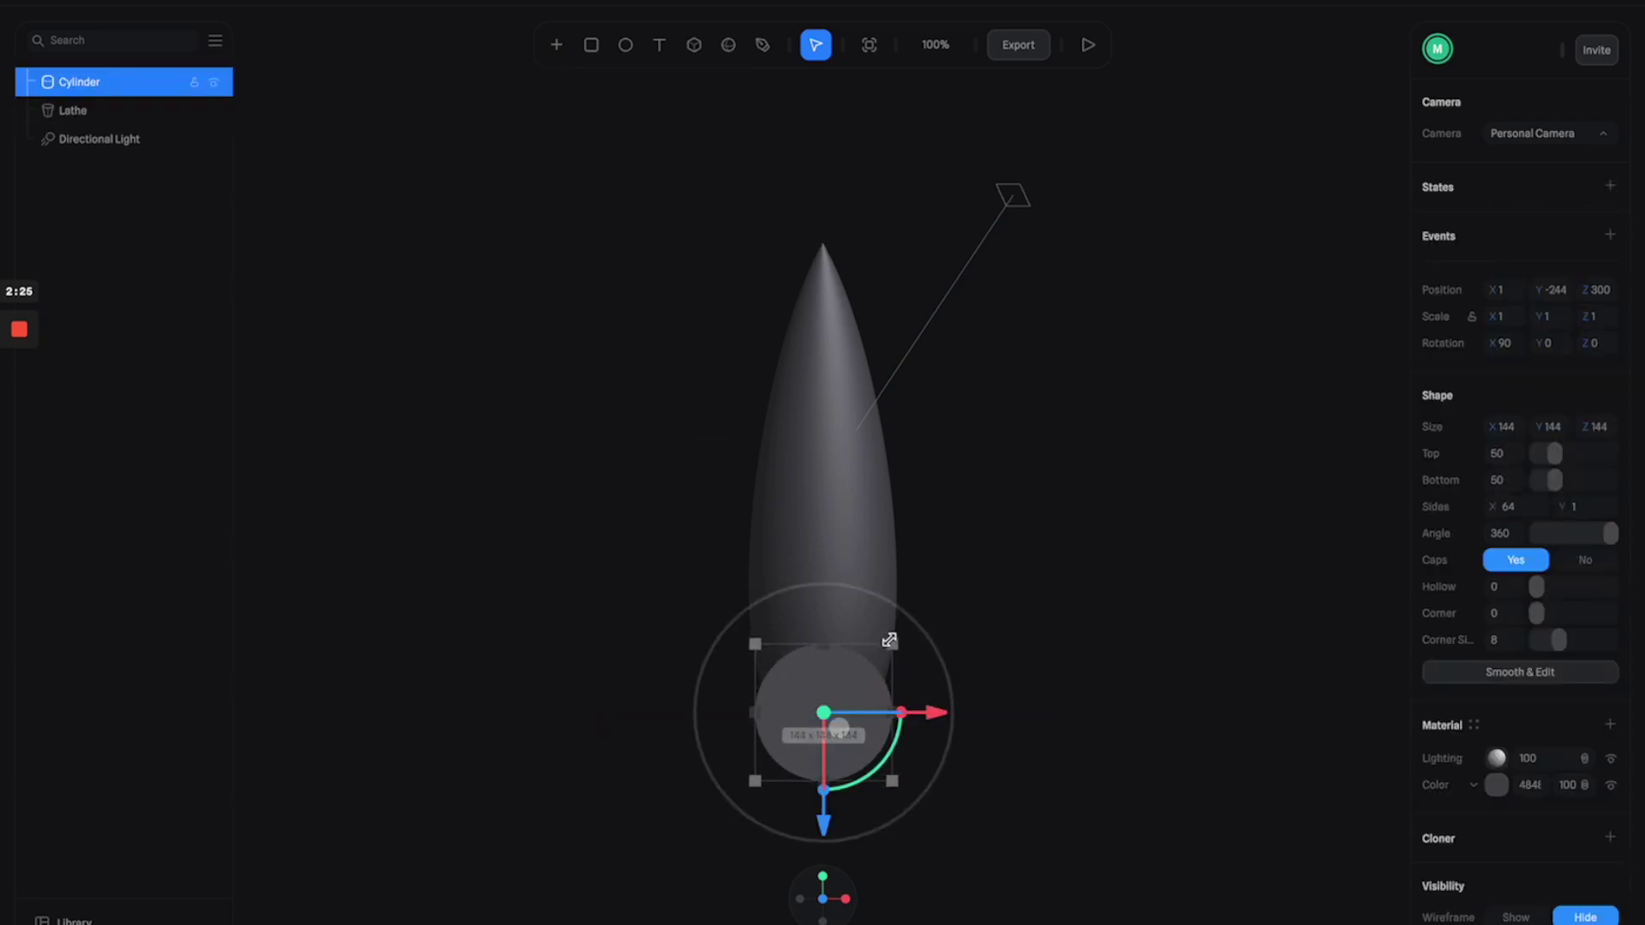
{"action": "left_click_drag", "start_coordinate": [889, 640], "coordinate": [888, 645]}
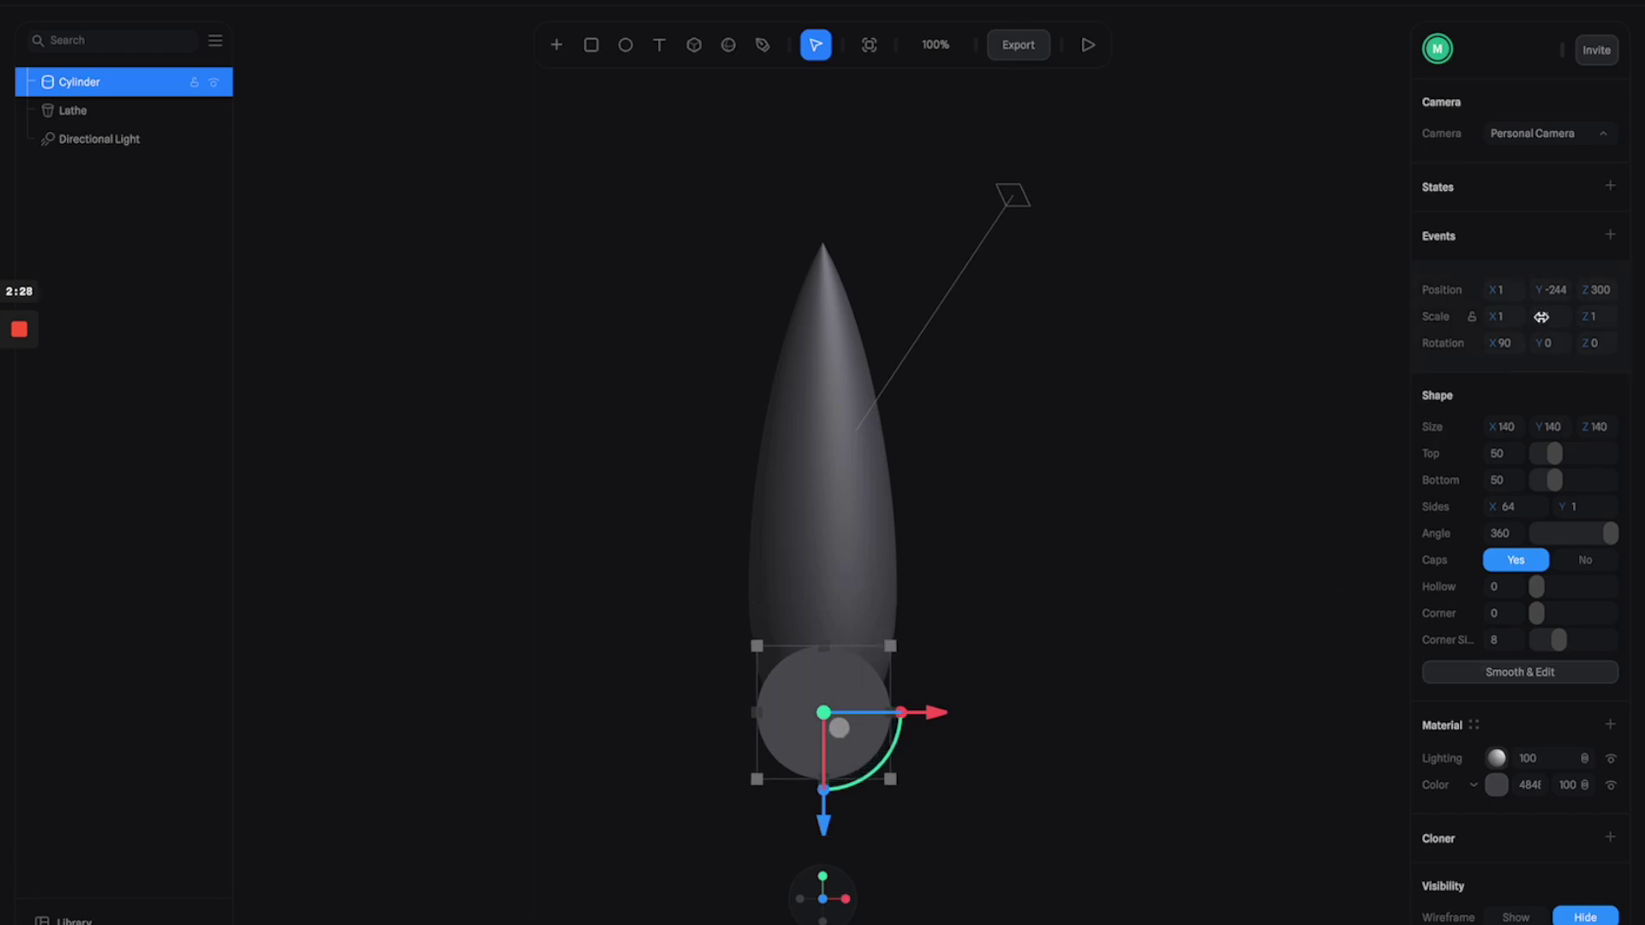
Set the cylinder's rotation to 90 on the X, Y and Z axes so it stands upright
{"action": "left_click", "coordinate": [1550, 343]}
{"action": "type", "text": "90"}
{"action": "key", "text": "Return"}
{"action": "left_click", "coordinate": [1594, 344]}
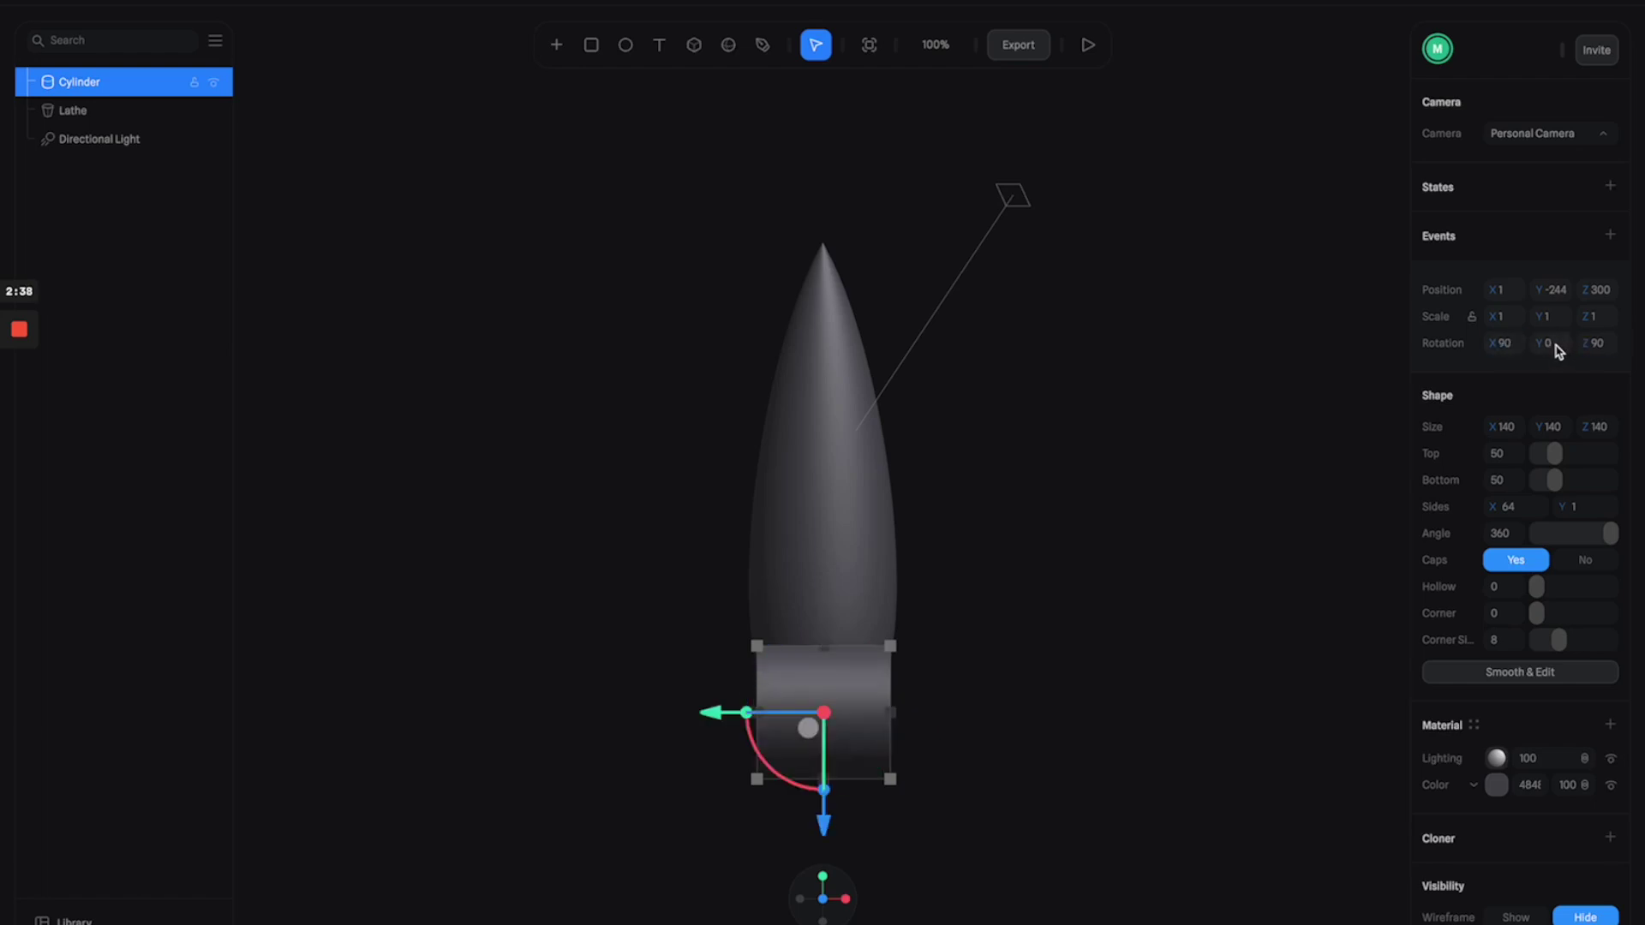
{"action": "left_click", "coordinate": [1549, 344]}
{"action": "type", "text": "90"}
{"action": "key", "text": "Return"}
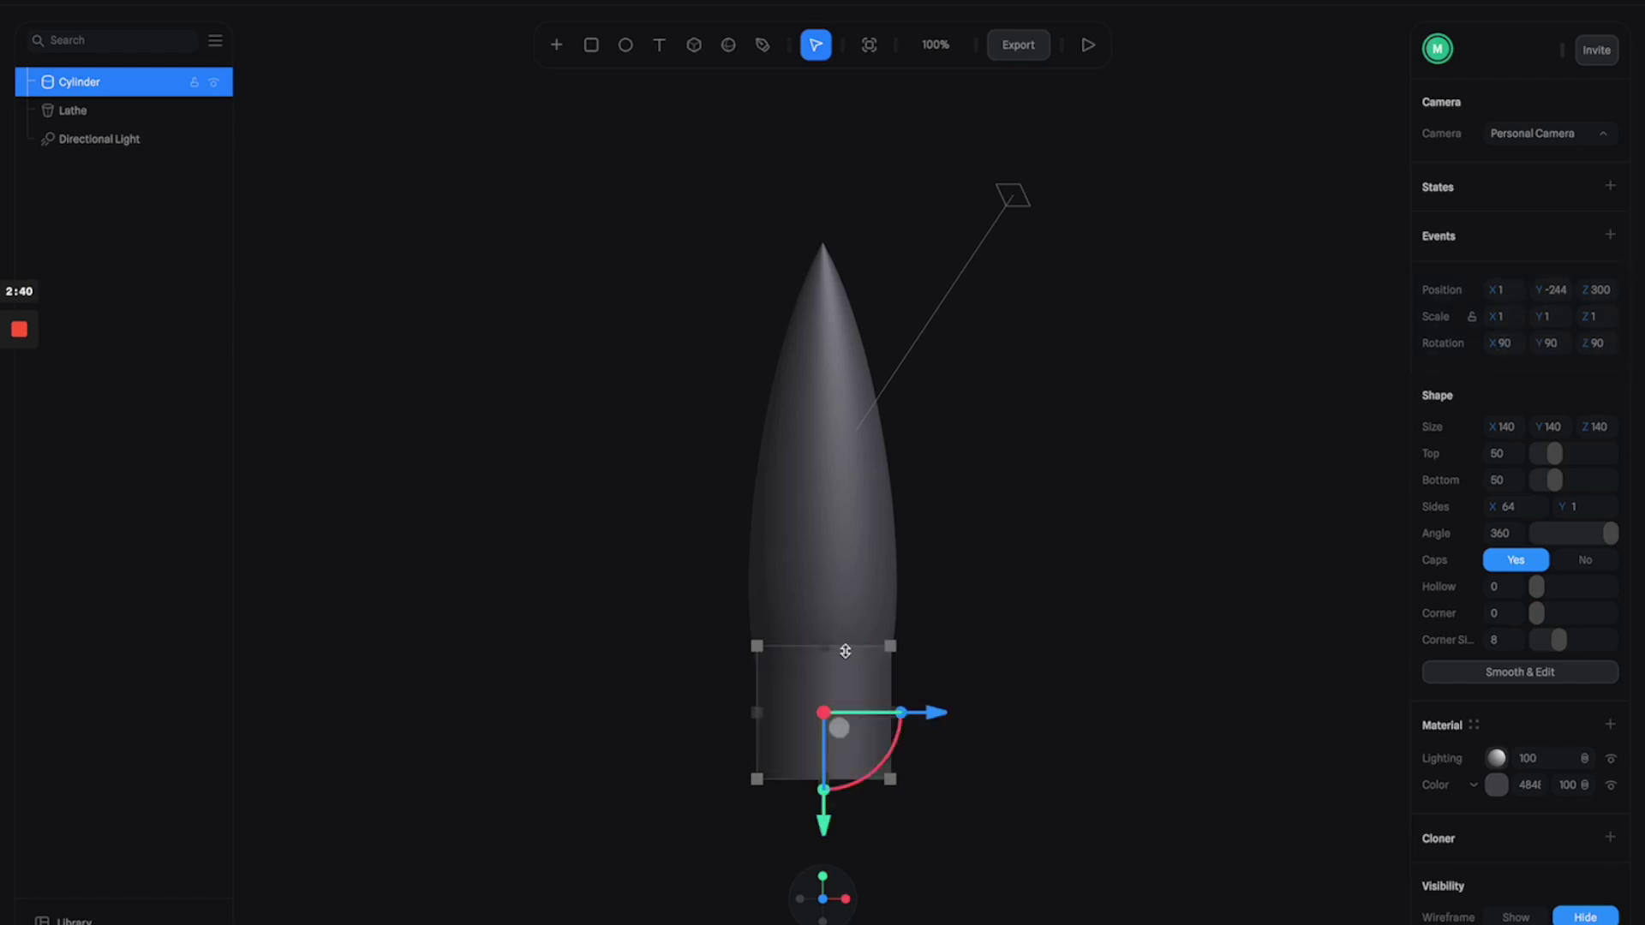
Flatten the cylinder to a height of about 19 and move it up against the rocket body's base
{"action": "left_click_drag", "start_coordinate": [828, 647], "coordinate": [840, 767]}
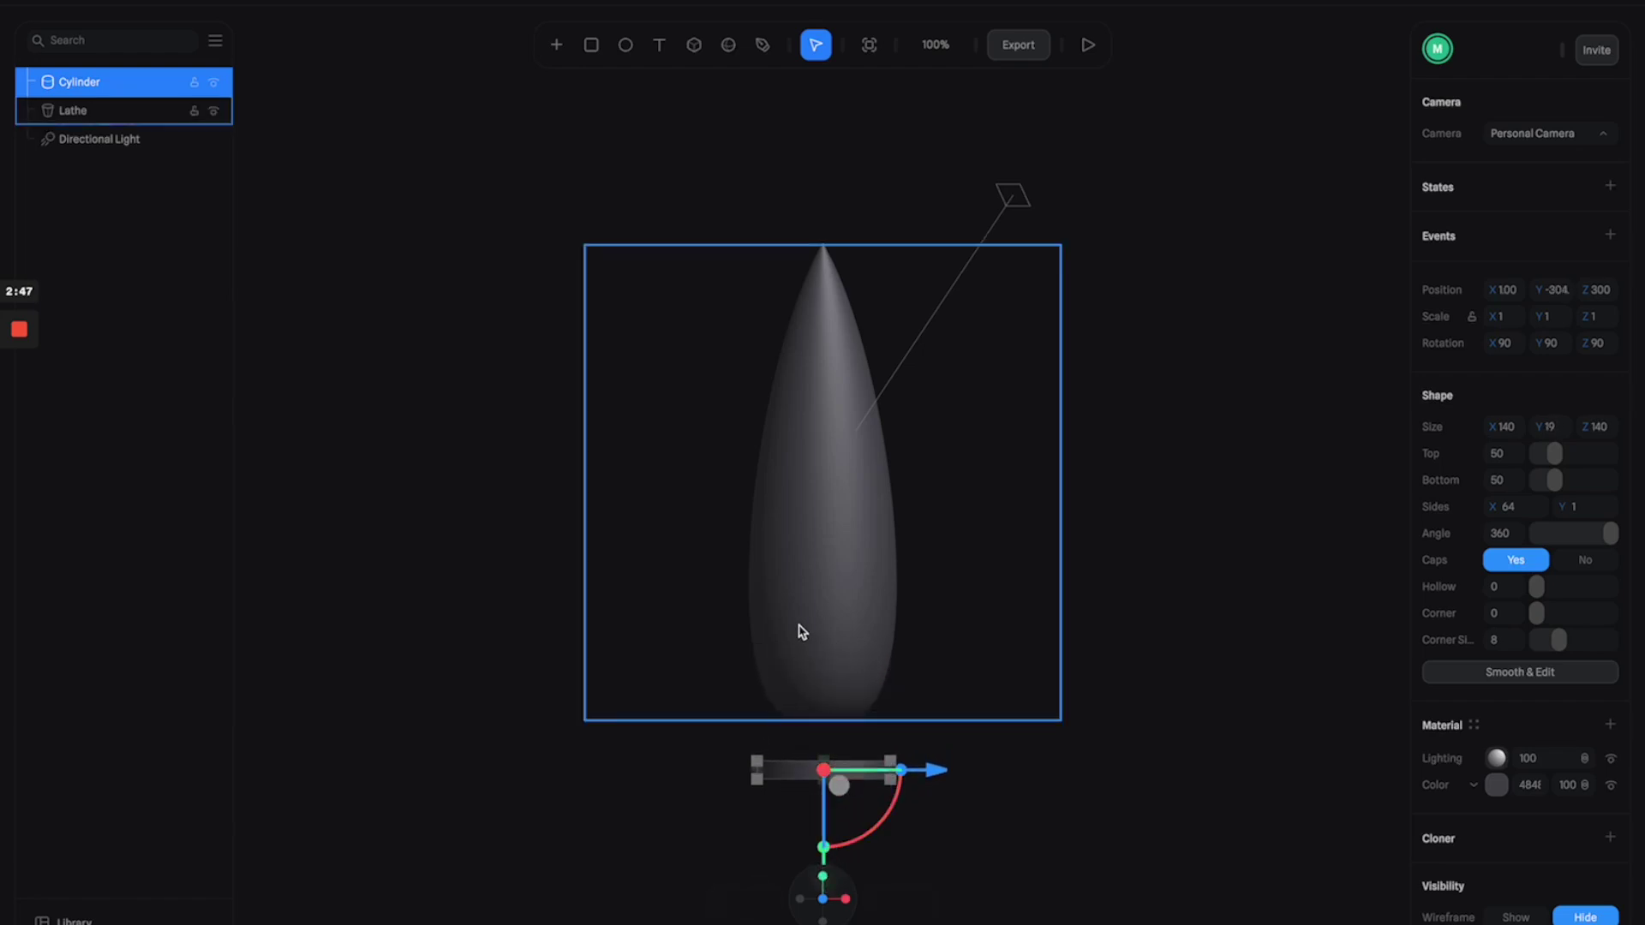
{"action": "scroll", "coordinate": [805, 639], "scroll_direction": "down", "scroll_amount": 3}
{"action": "left_click_drag", "start_coordinate": [806, 782], "coordinate": [813, 728]}
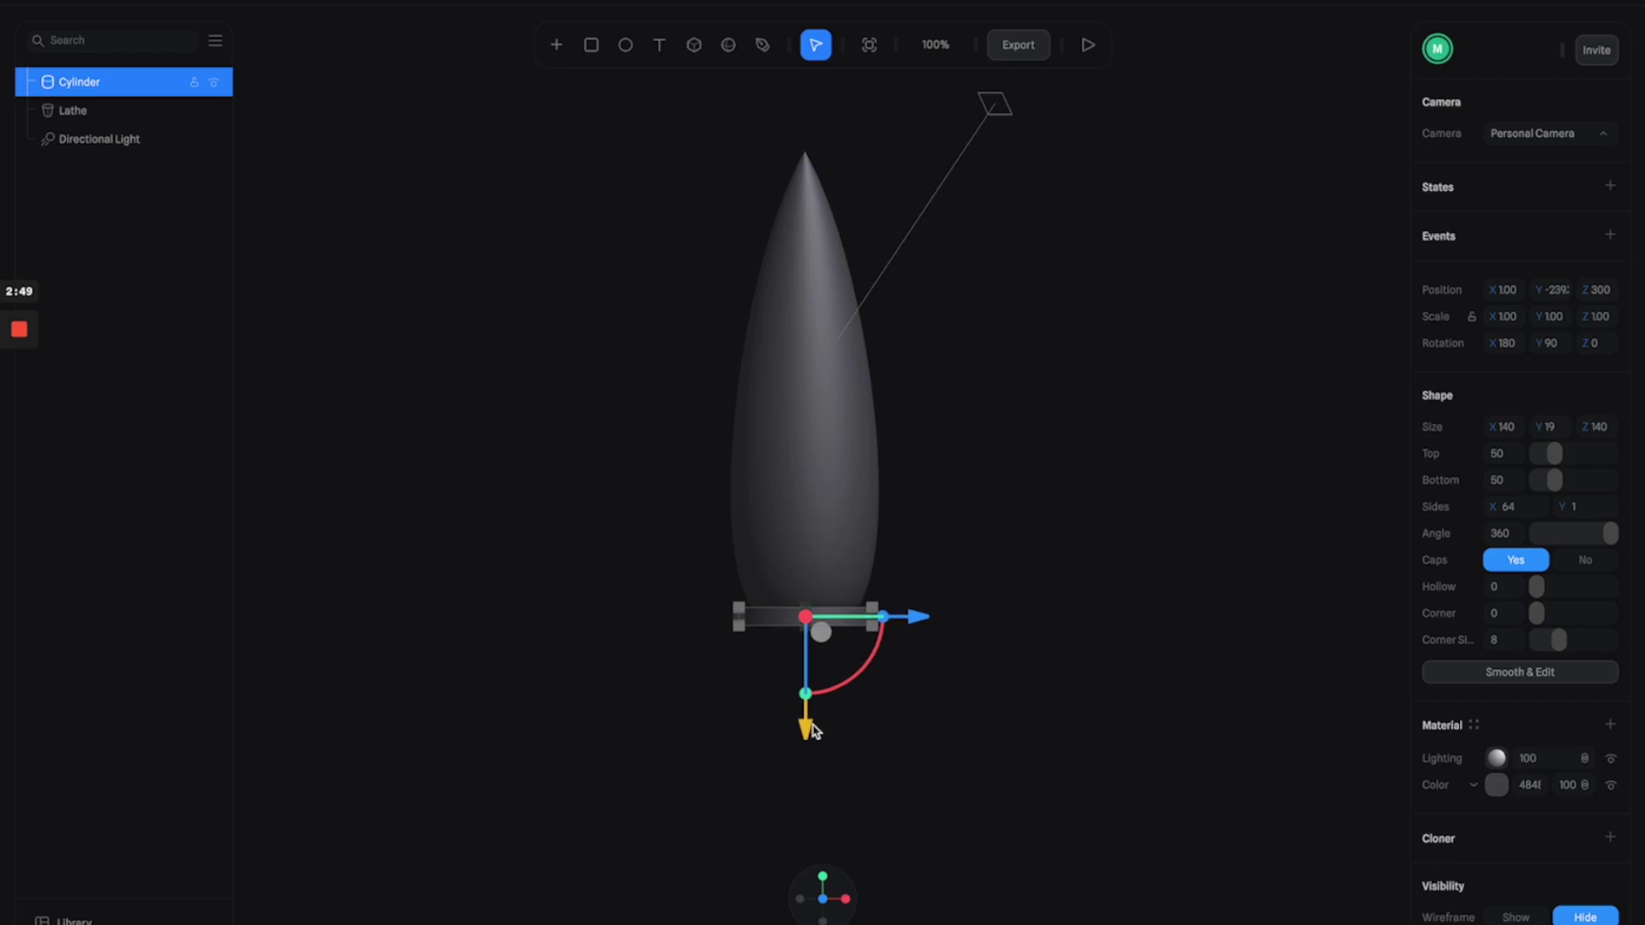
{"action": "left_click", "coordinate": [1020, 551]}
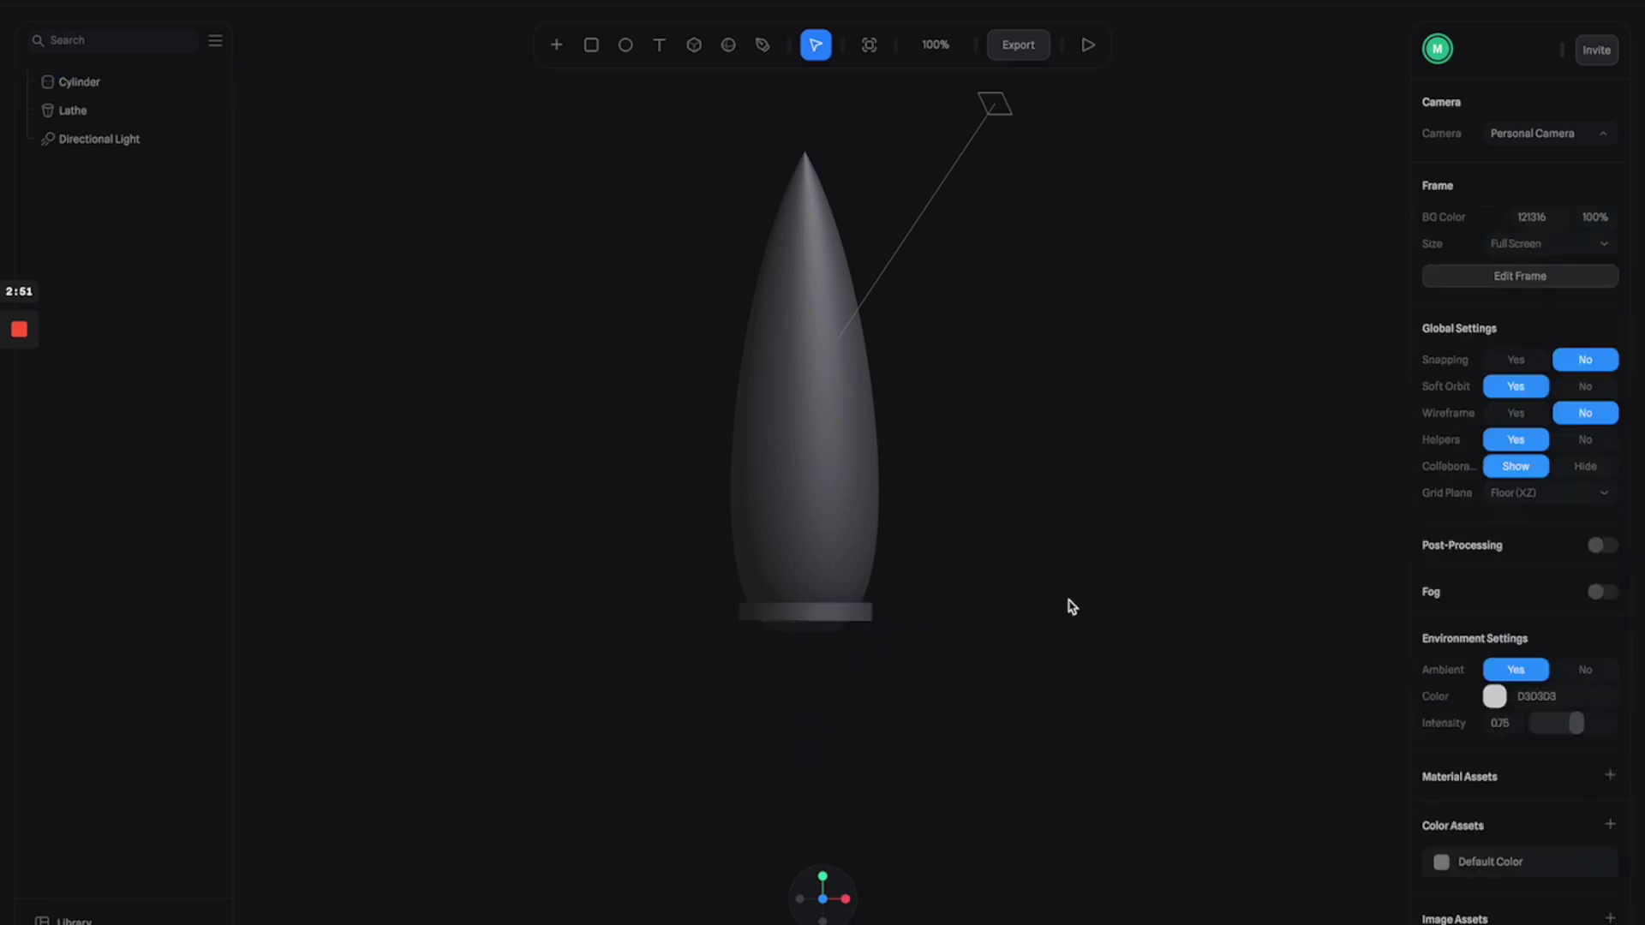
Duplicate the base cylinder just beneath the original and shrink the copy to about 110 × 15 × 110
{"action": "left_click", "coordinate": [848, 612]}
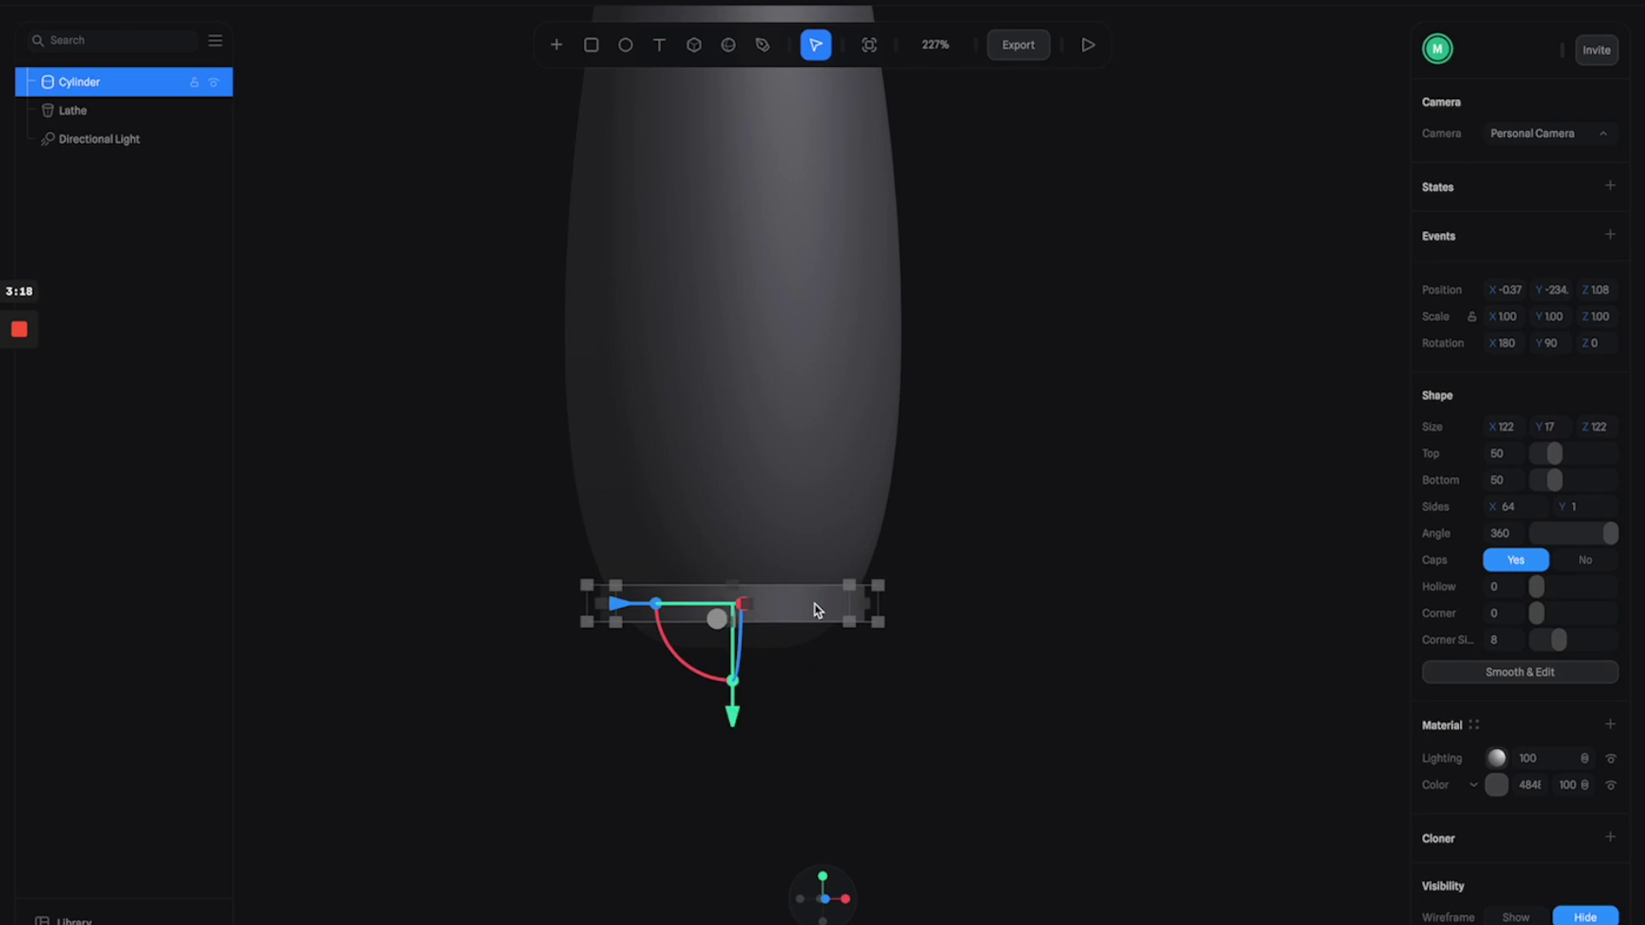
{"action": "key", "text": "ctrl+d"}
{"action": "mouse_move", "coordinate": [733, 715]}
{"action": "left_mouse_down"}
{"action": "mouse_move", "coordinate": [737, 760]}
{"action": "mouse_move", "coordinate": [734, 738]}
{"action": "left_mouse_up"}
{"action": "left_click_drag", "start_coordinate": [1019, 685], "coordinate": [1014, 635]}
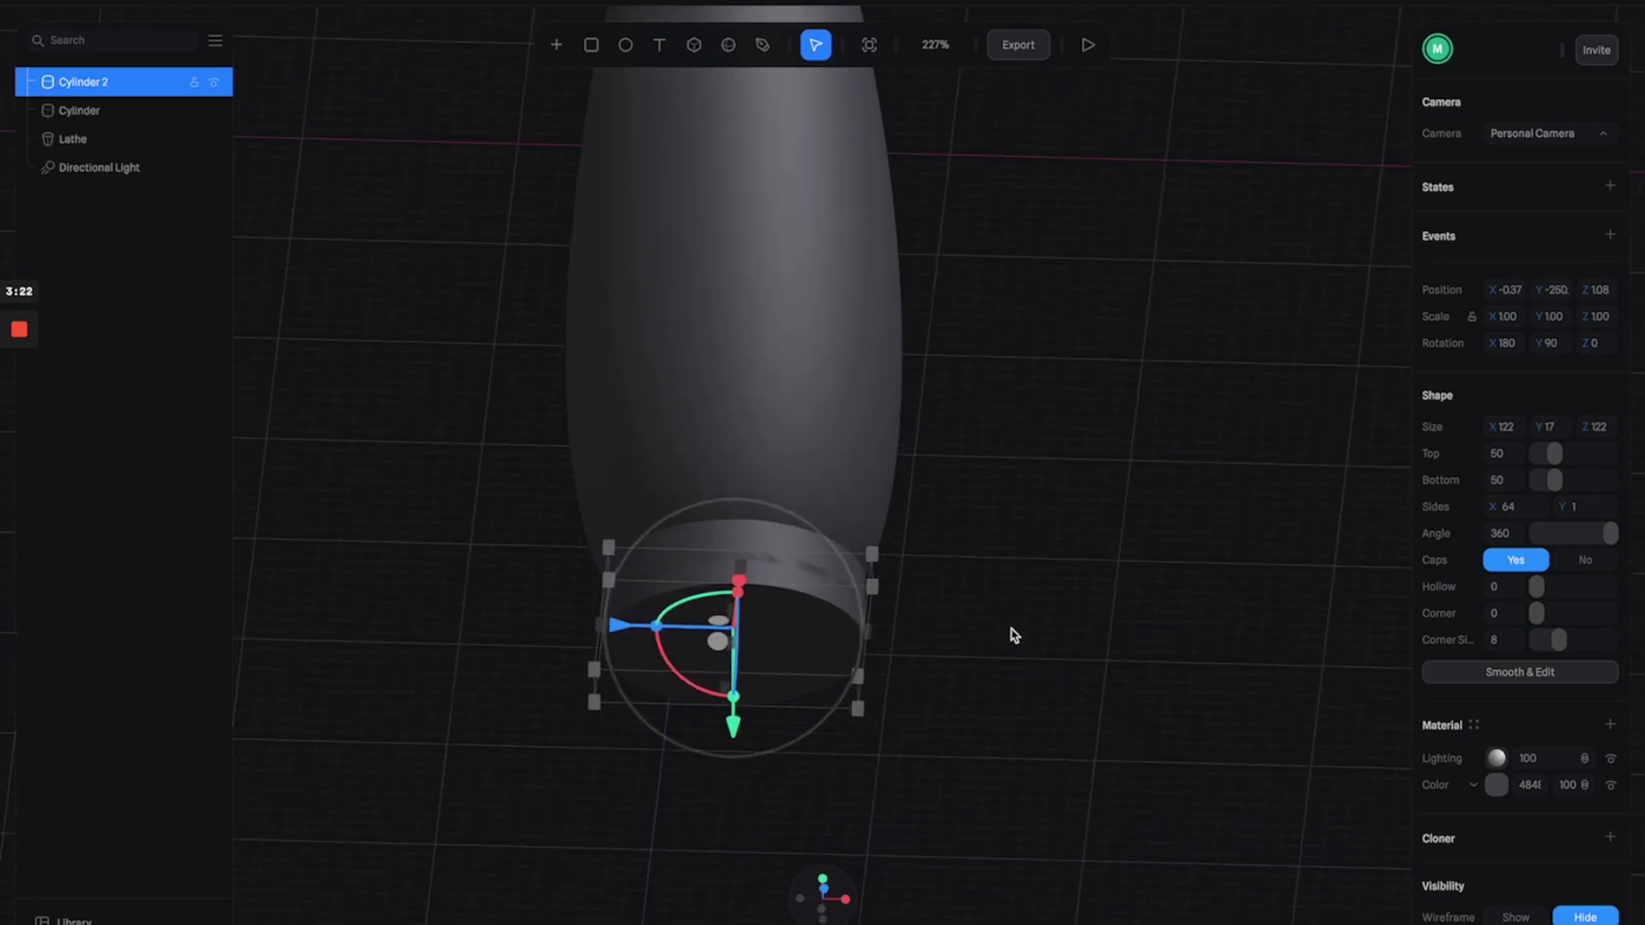
{"action": "left_click_drag", "start_coordinate": [872, 587], "coordinate": [859, 602]}
{"action": "left_click", "coordinate": [943, 598]}
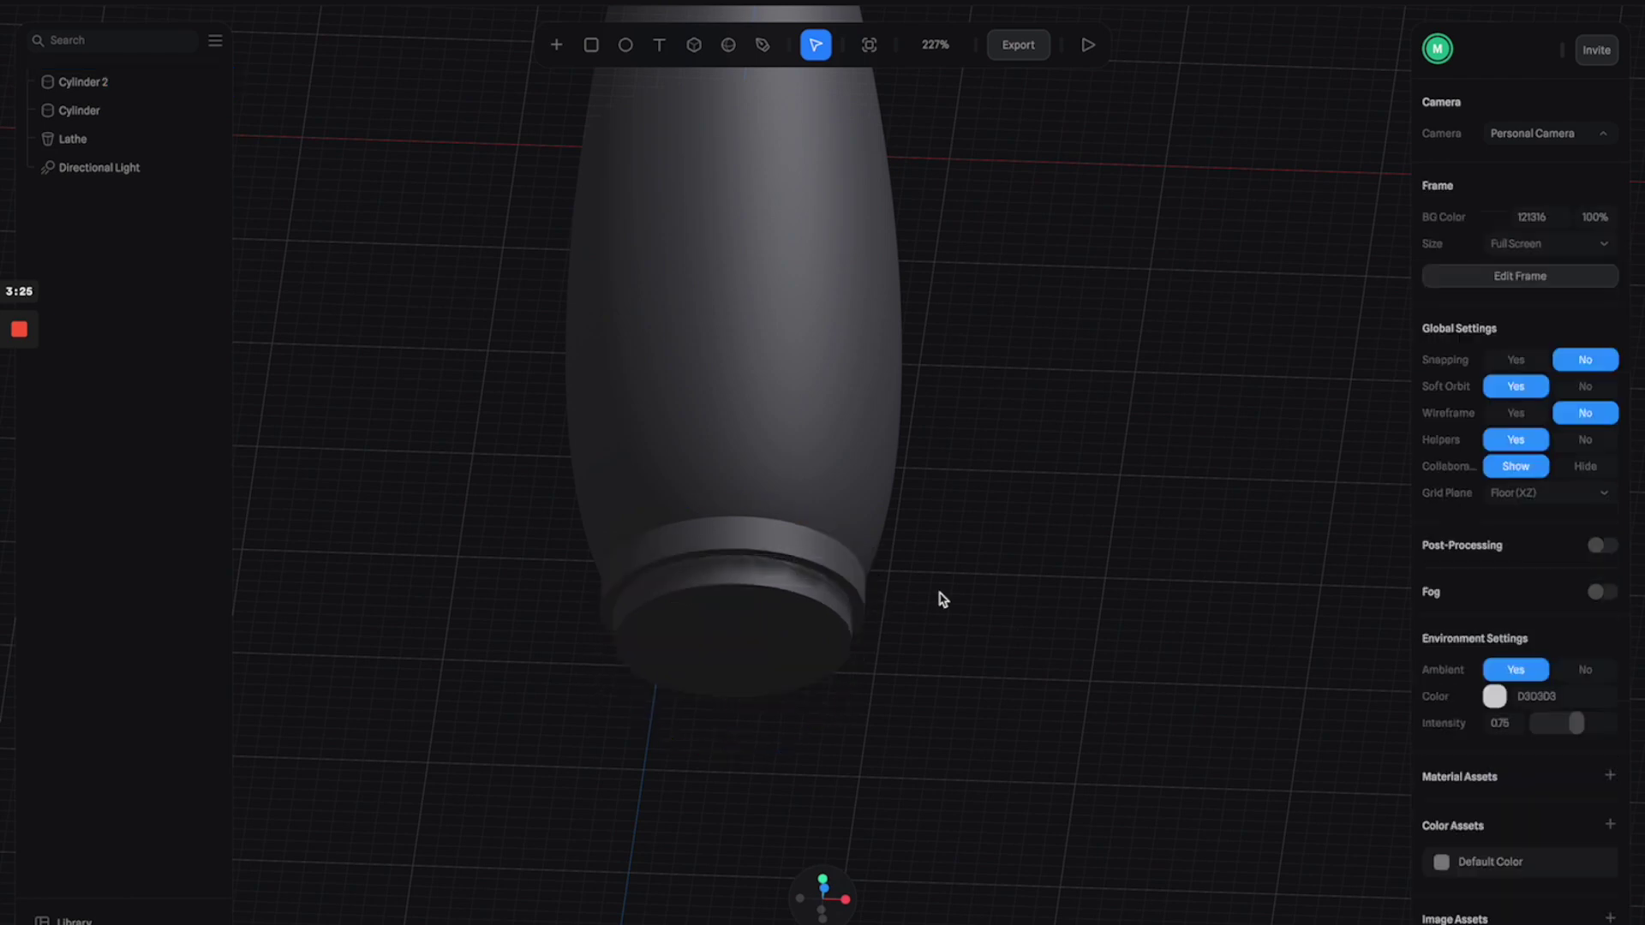
Hollow out the lower base cylinder with a Hollow value of 0.86
{"action": "left_click", "coordinate": [742, 651]}
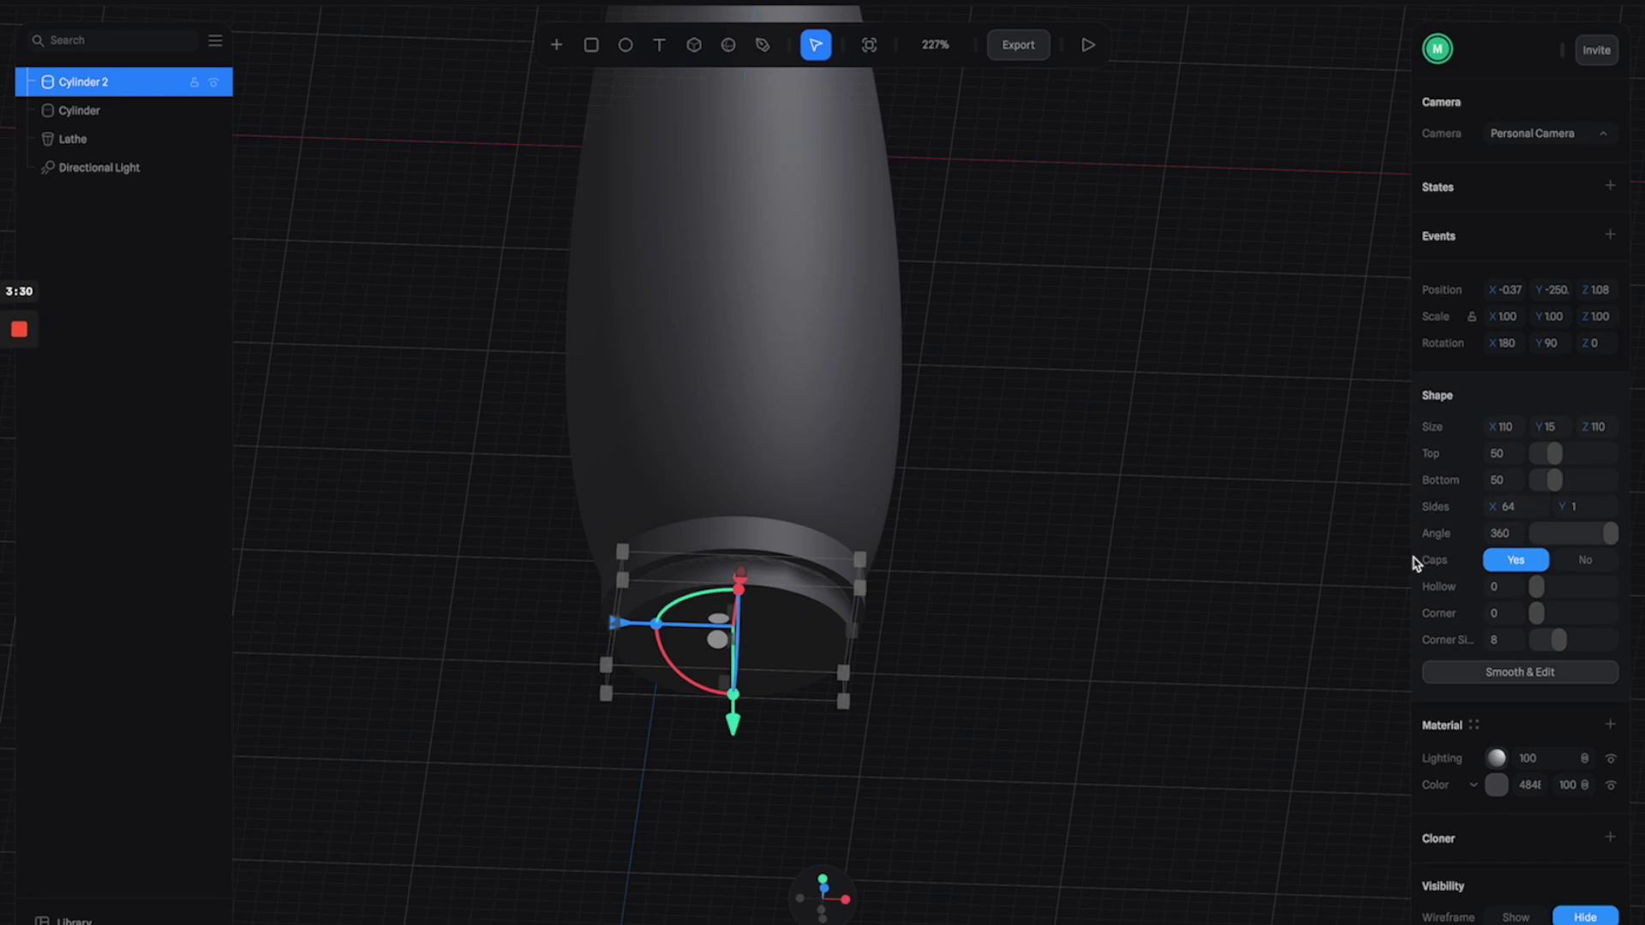
{"action": "left_click_drag", "start_coordinate": [1538, 587], "coordinate": [1603, 577]}
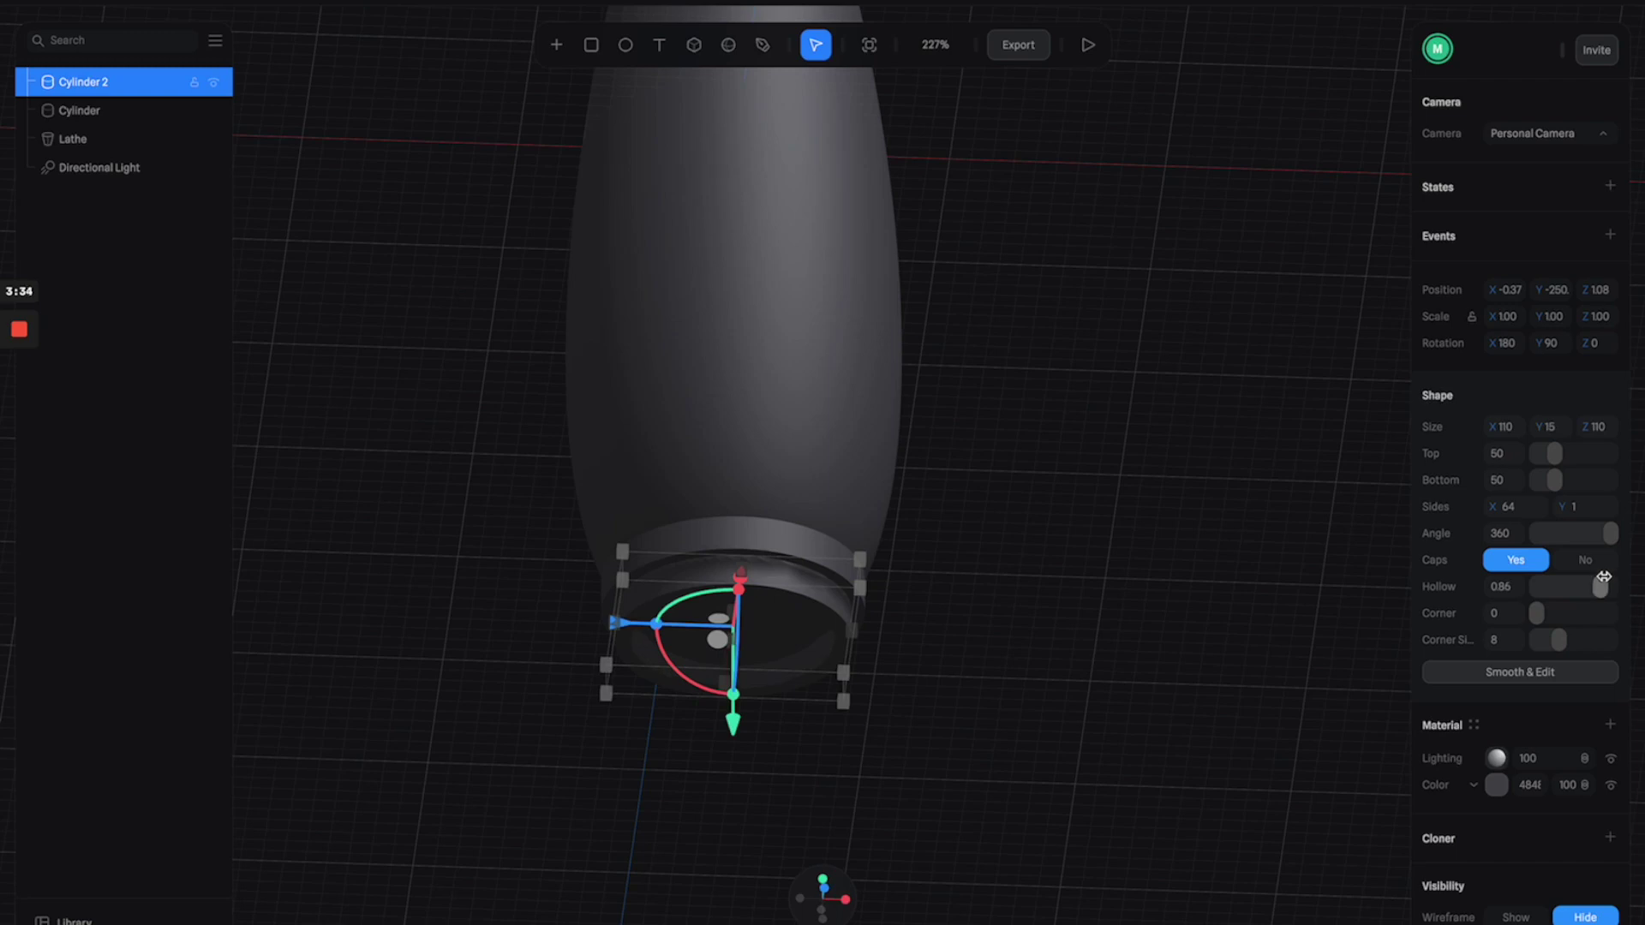
{"action": "left_click", "coordinate": [948, 665]}
{"action": "left_click_drag", "start_coordinate": [948, 576], "coordinate": [977, 639]}
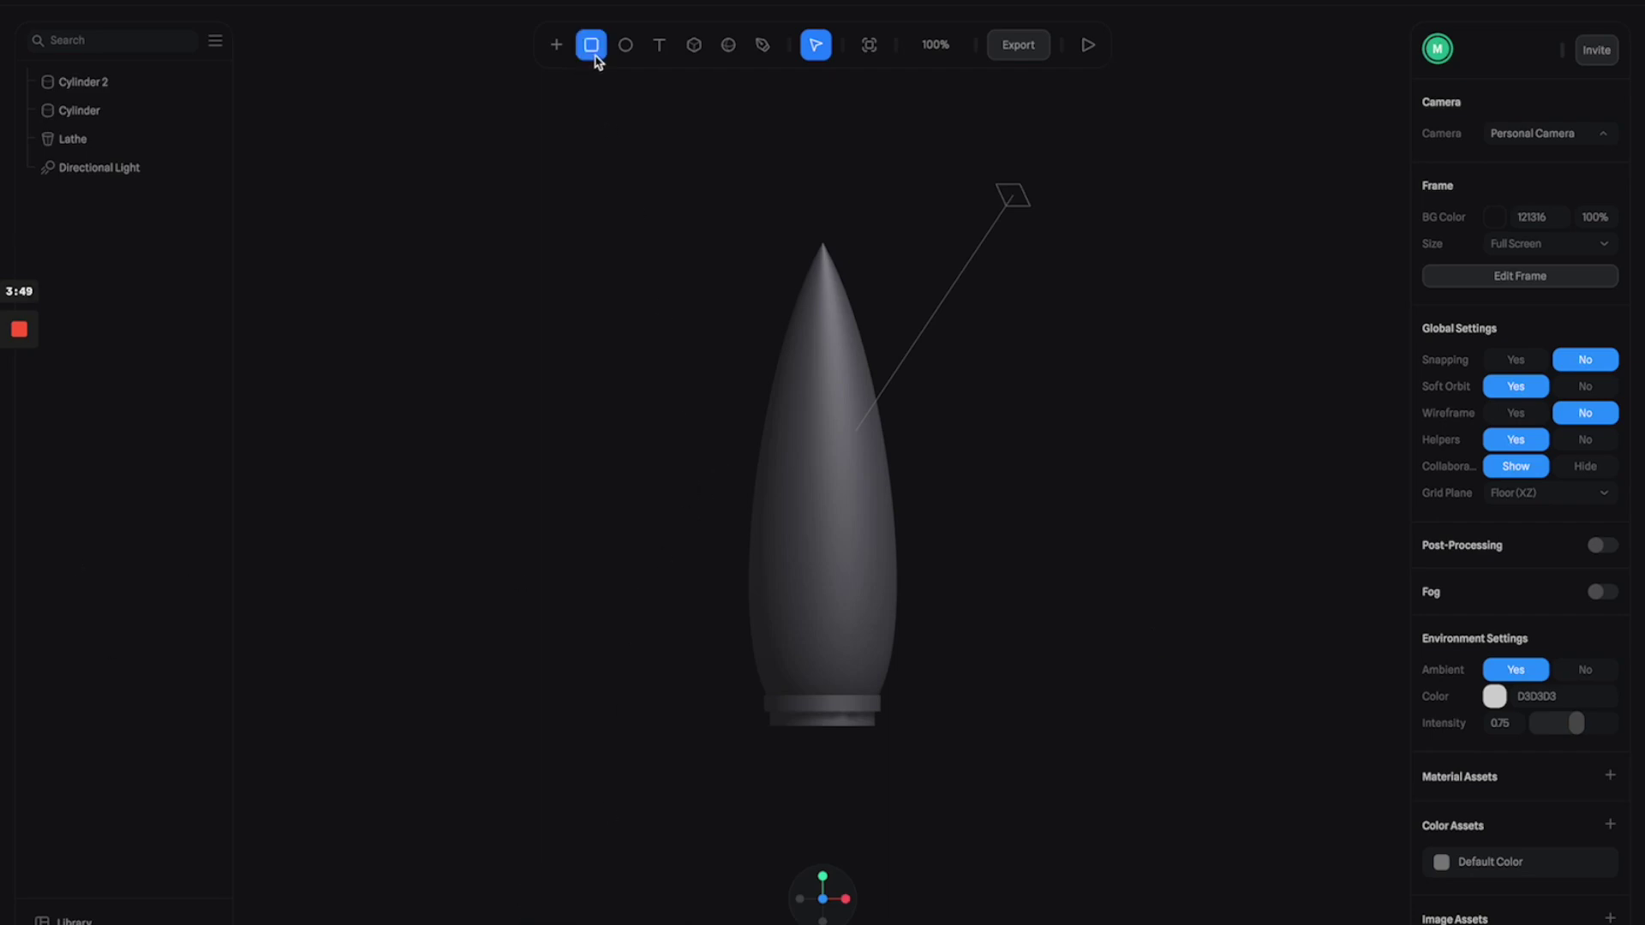
Draw a closed six-point fin outline with the Pen tool, sweeping outward and down from the body's lower side
{"action": "left_click", "coordinate": [762, 47]}
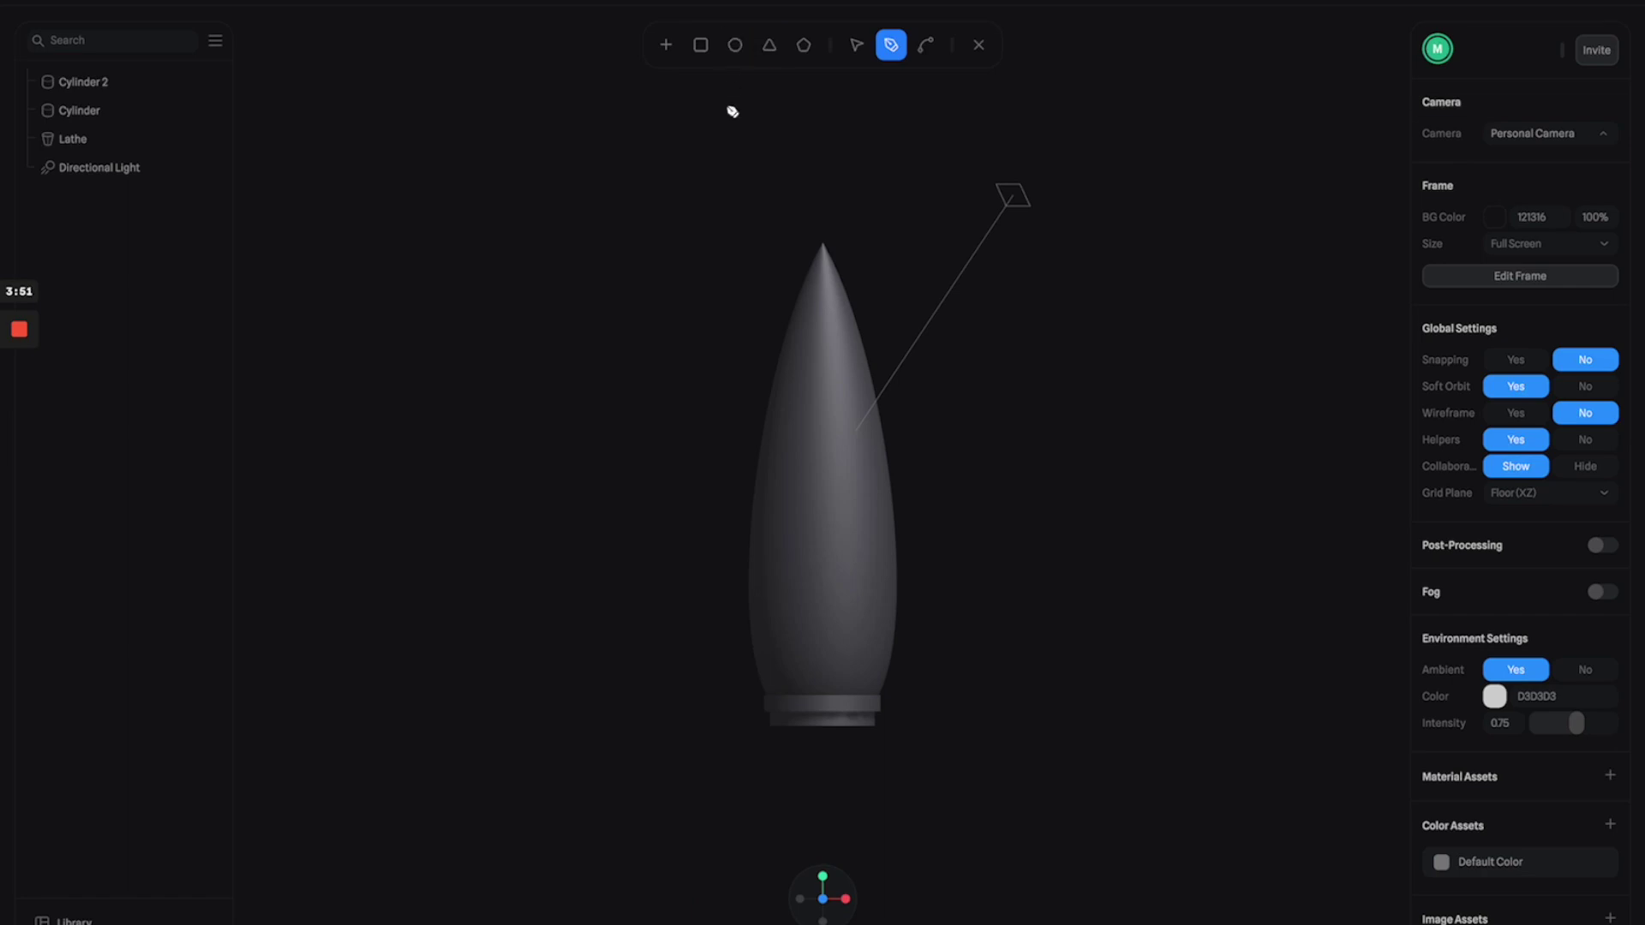
{"action": "left_click", "coordinate": [874, 571]}
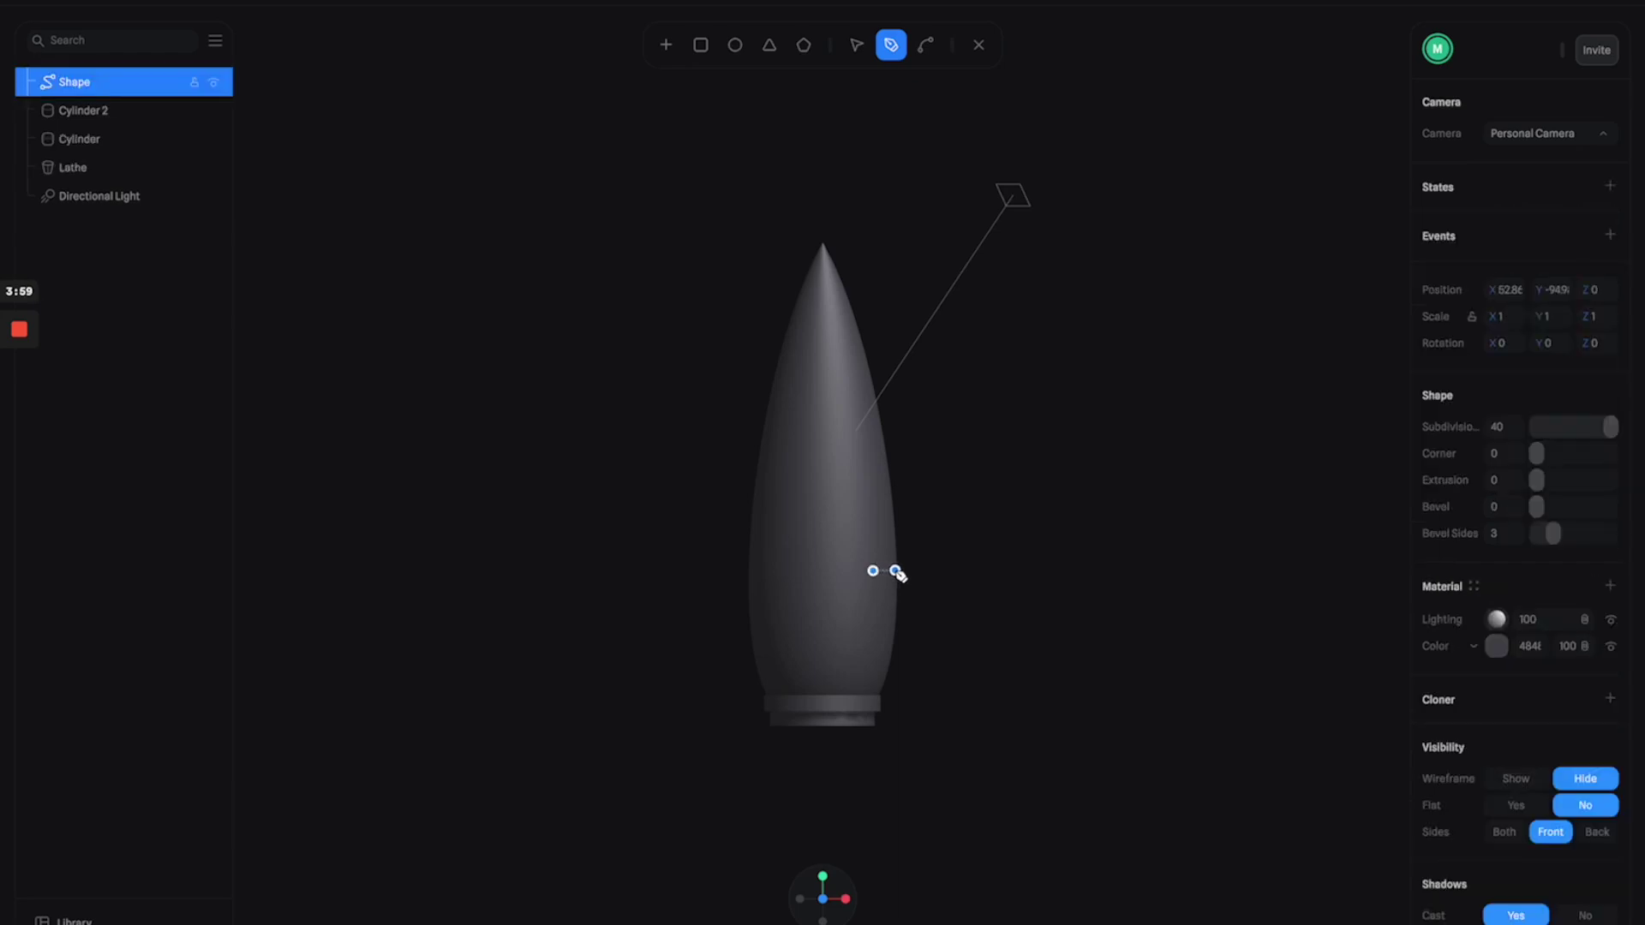
{"action": "left_click", "coordinate": [896, 571]}
{"action": "left_click", "coordinate": [956, 626]}
{"action": "left_click", "coordinate": [966, 648]}
{"action": "left_click", "coordinate": [965, 720]}
{"action": "left_click", "coordinate": [874, 701]}
{"action": "left_click", "coordinate": [873, 571]}
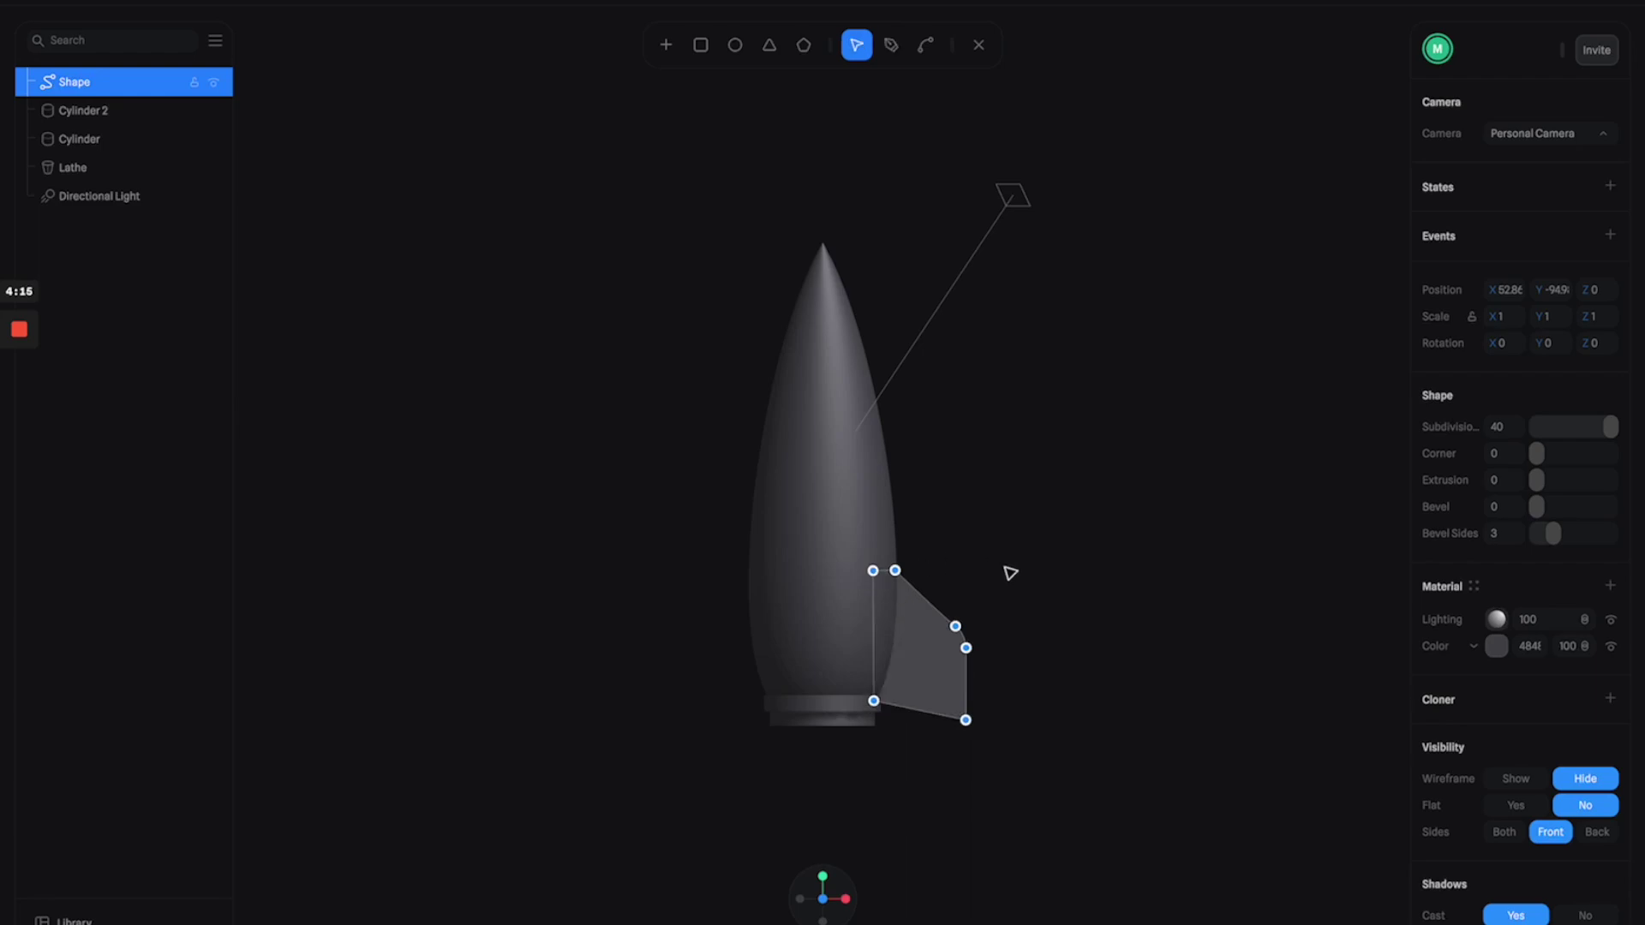
{"action": "left_click", "coordinate": [979, 45]}
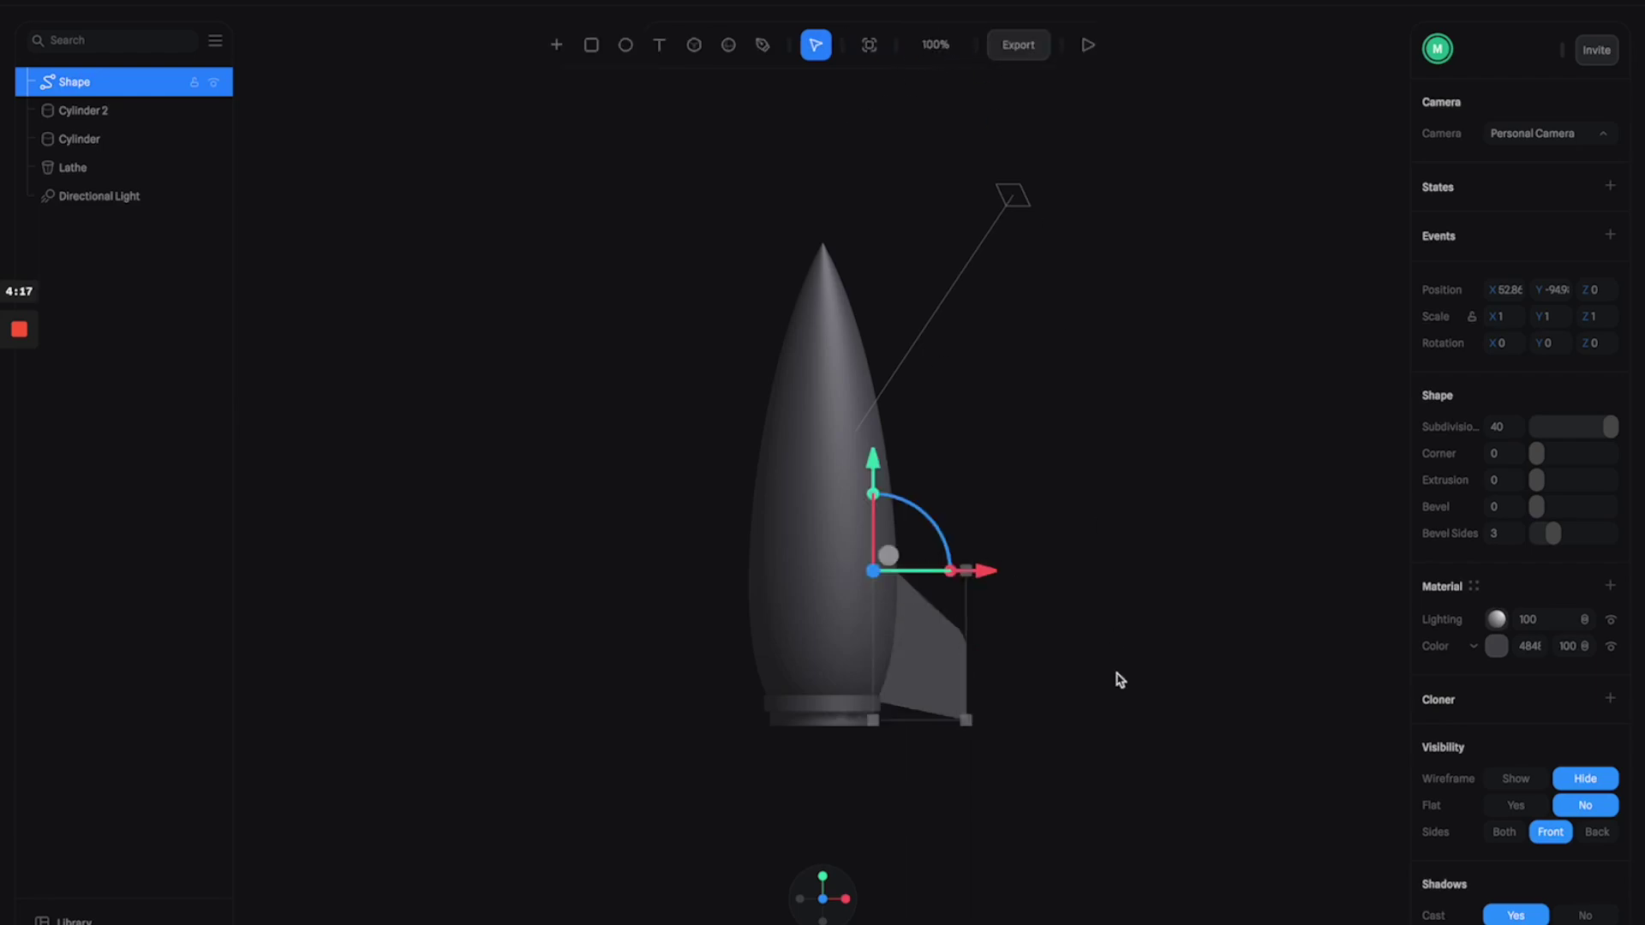
Give the fin thickness by setting its extrusion to 4
{"action": "left_click", "coordinate": [1116, 661]}
{"action": "left_click_drag", "start_coordinate": [1116, 660], "coordinate": [973, 672]}
{"action": "left_click", "coordinate": [929, 679]}
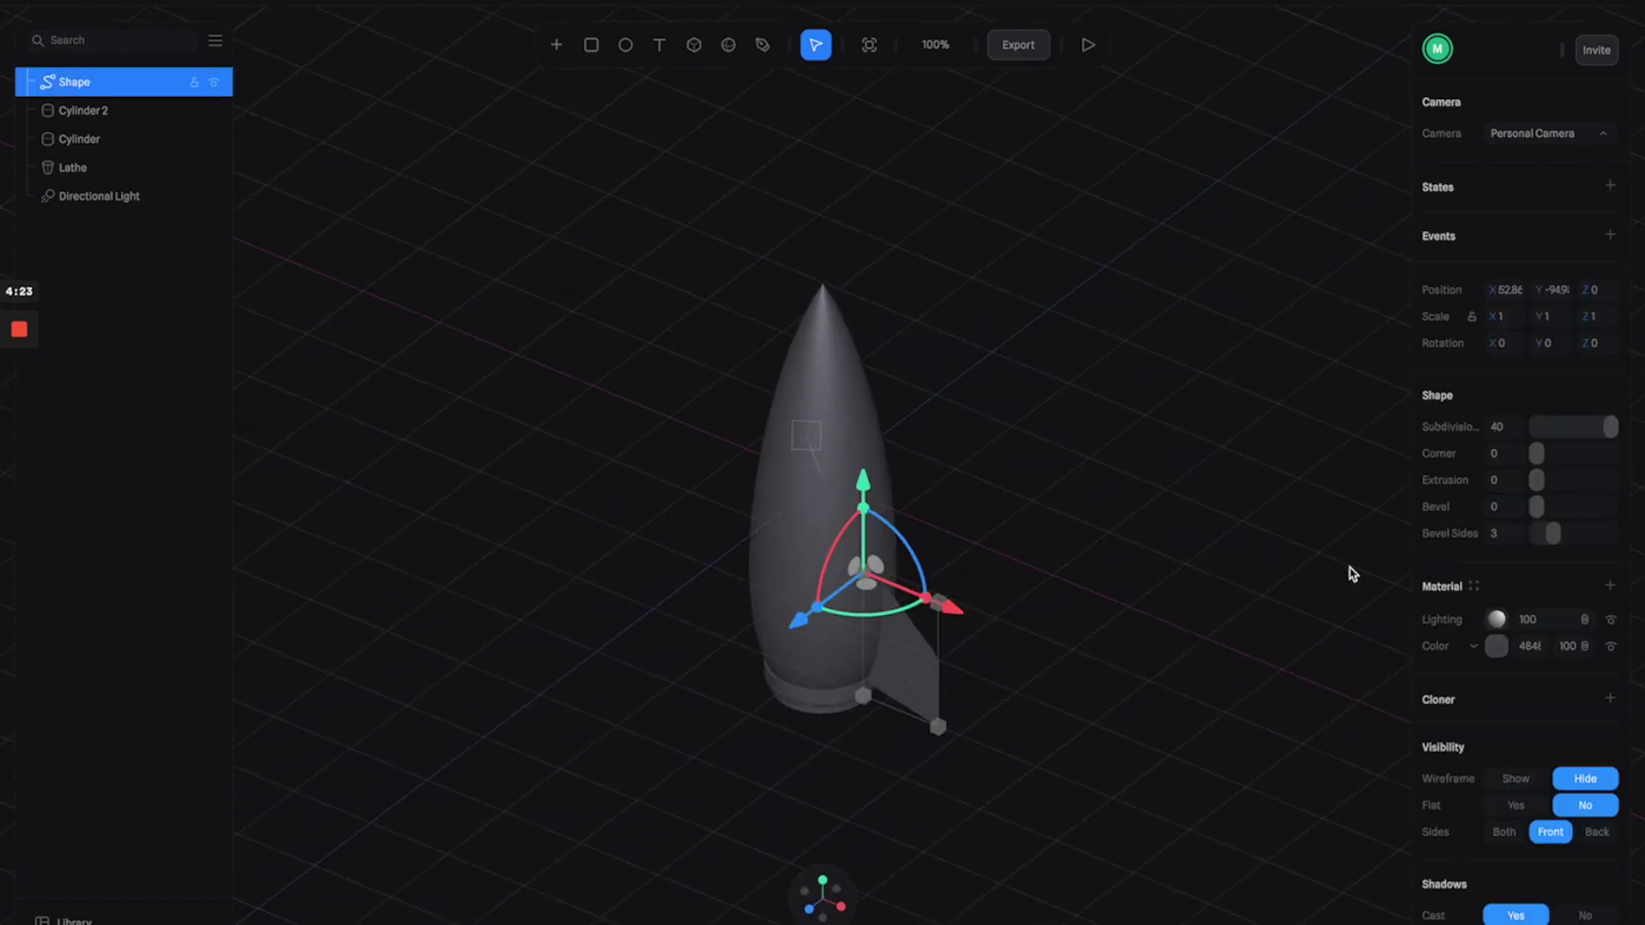
{"action": "scroll", "coordinate": [1006, 687], "scroll_direction": "up", "scroll_amount": 5}
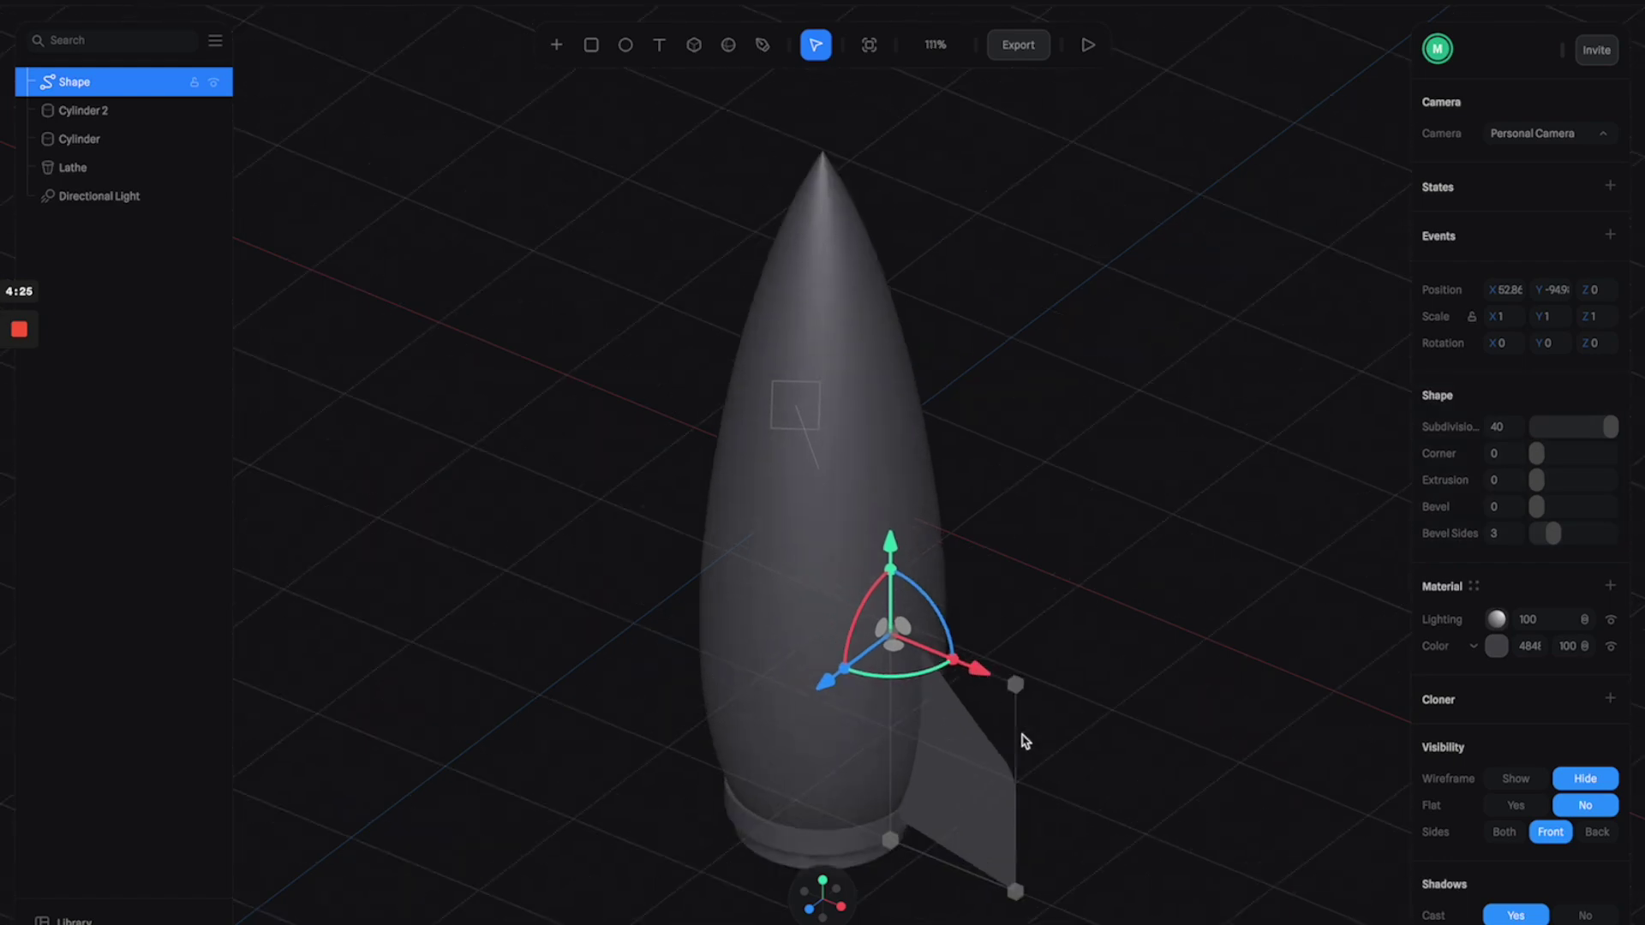
{"action": "left_click_drag", "start_coordinate": [1537, 480], "coordinate": [1545, 482]}
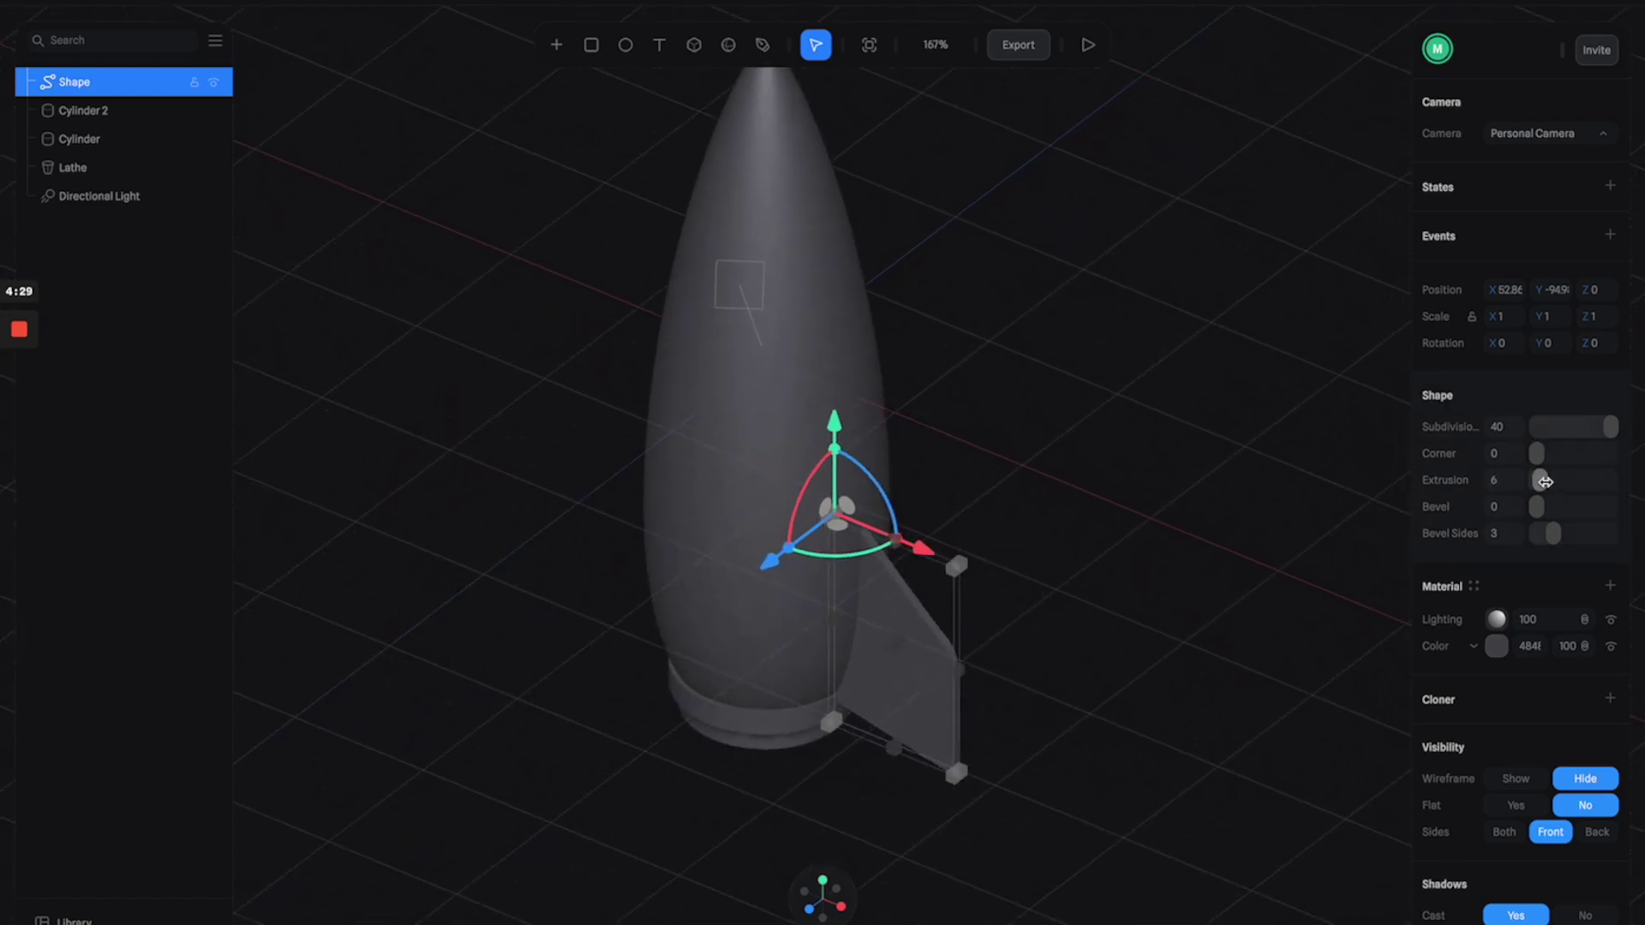
{"action": "left_click", "coordinate": [1510, 481]}
{"action": "type", "text": "2"}
{"action": "key", "text": "Return"}
{"action": "left_click", "coordinate": [1098, 672]}
Set the fin's bevel to 1 to soften its edges
{"action": "right_click_drag", "start_coordinate": [1029, 701], "coordinate": [906, 694]}
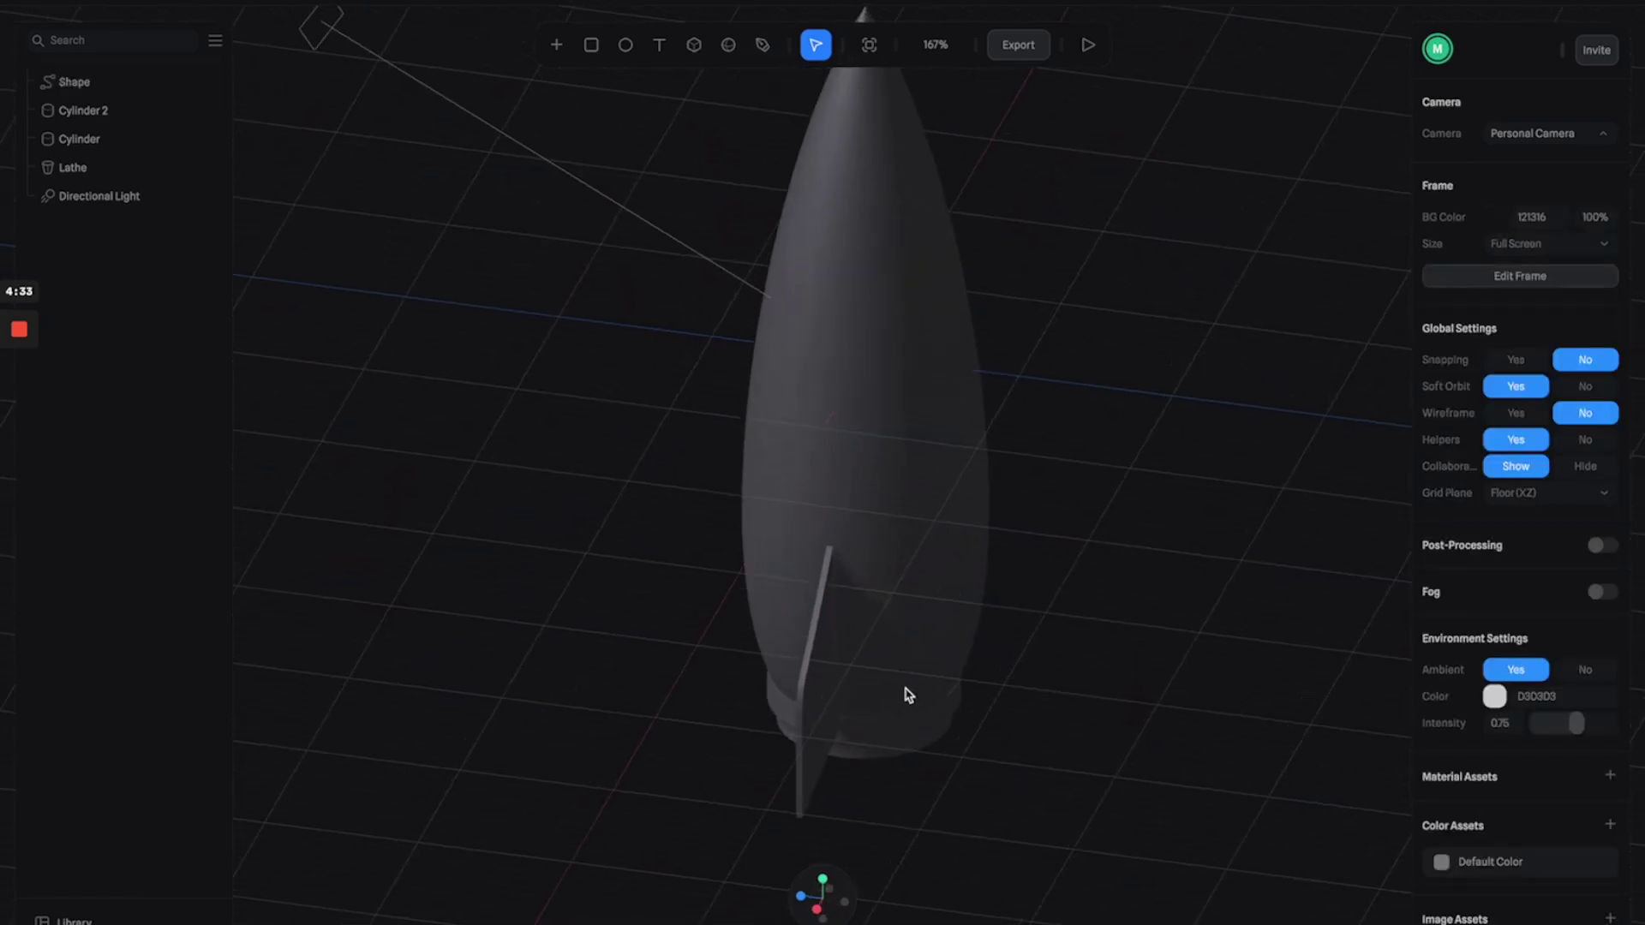
{"action": "left_click", "coordinate": [977, 699]}
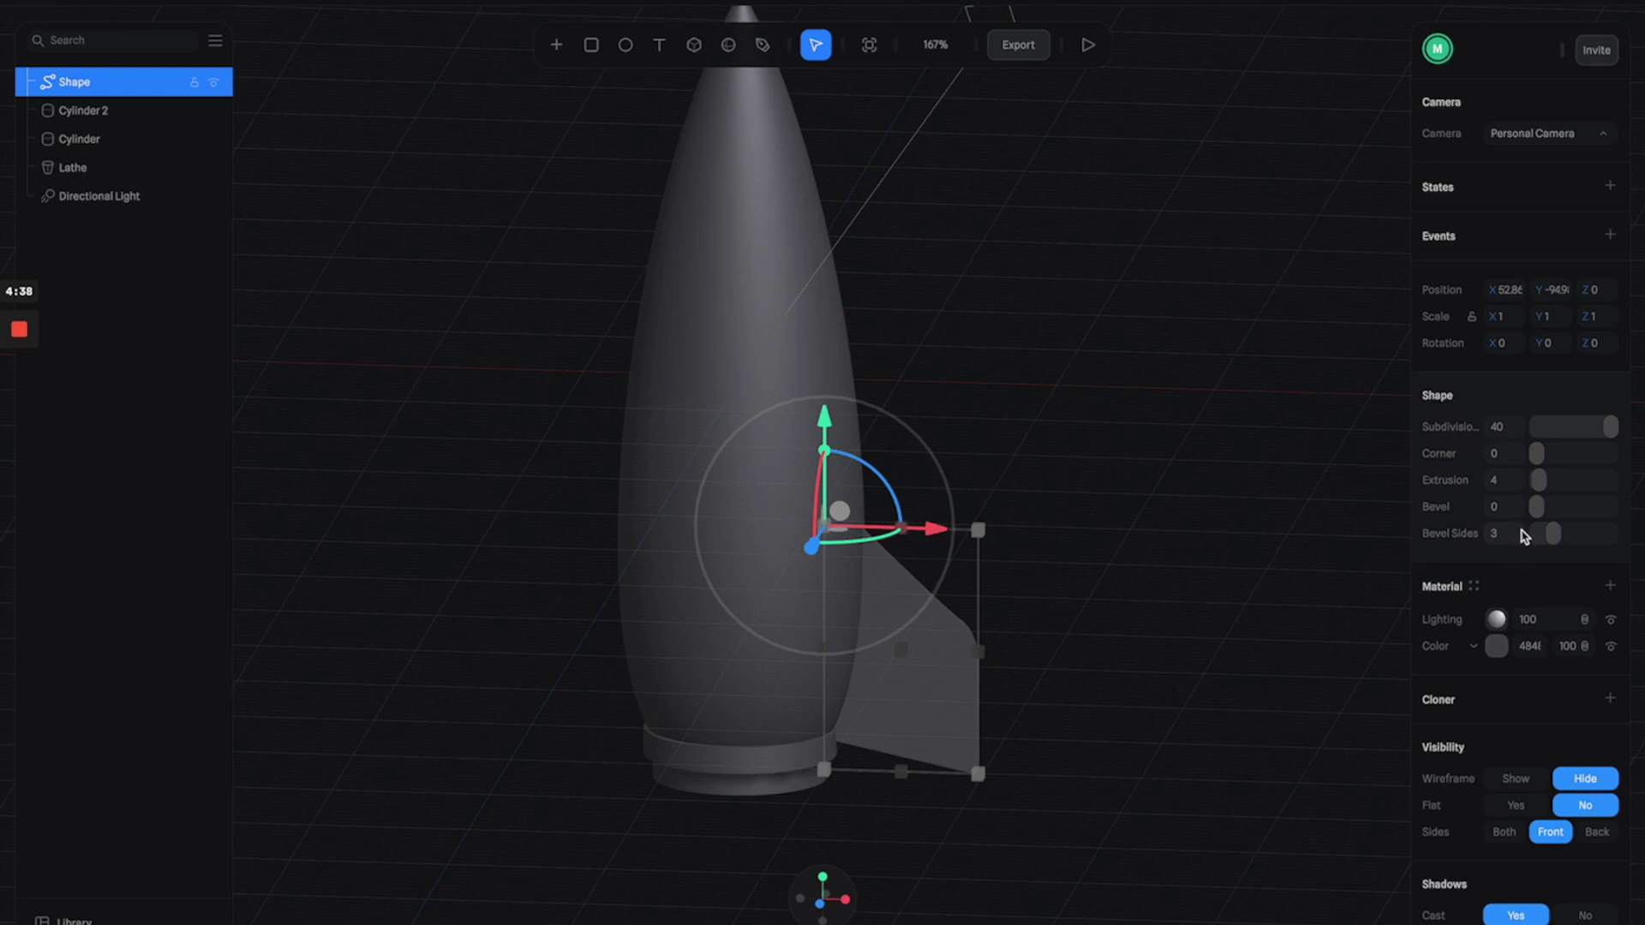
{"action": "left_click_drag", "start_coordinate": [1536, 507], "coordinate": [1541, 507]}
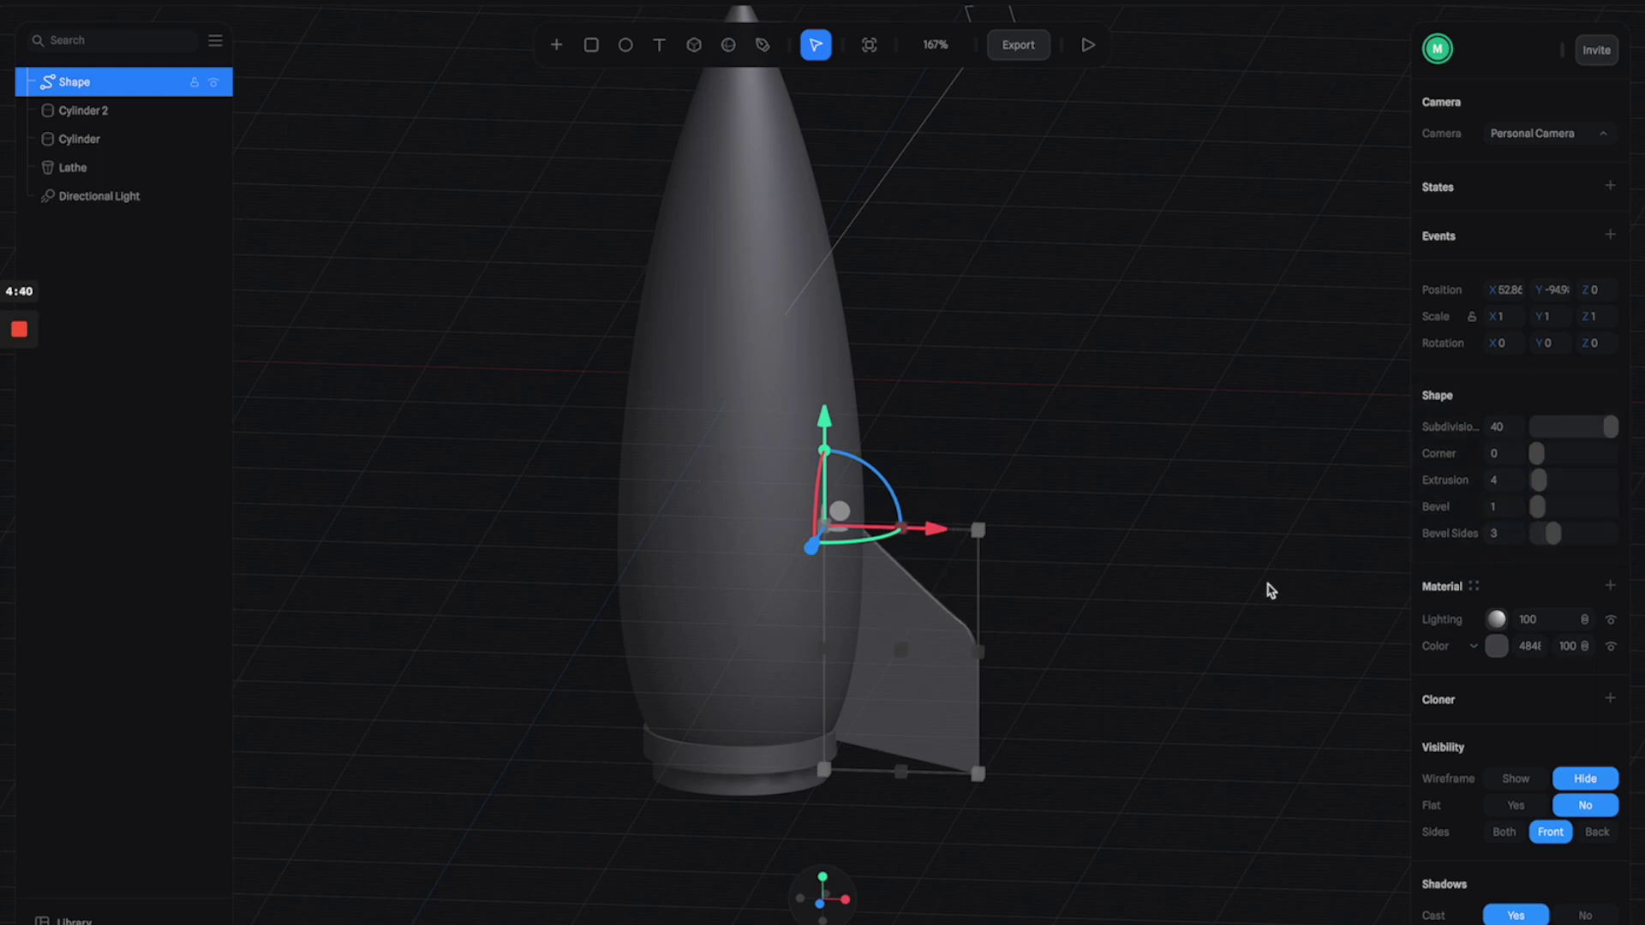
{"action": "left_click", "coordinate": [1114, 617]}
{"action": "right_click_drag", "start_coordinate": [1080, 634], "coordinate": [1082, 678]}
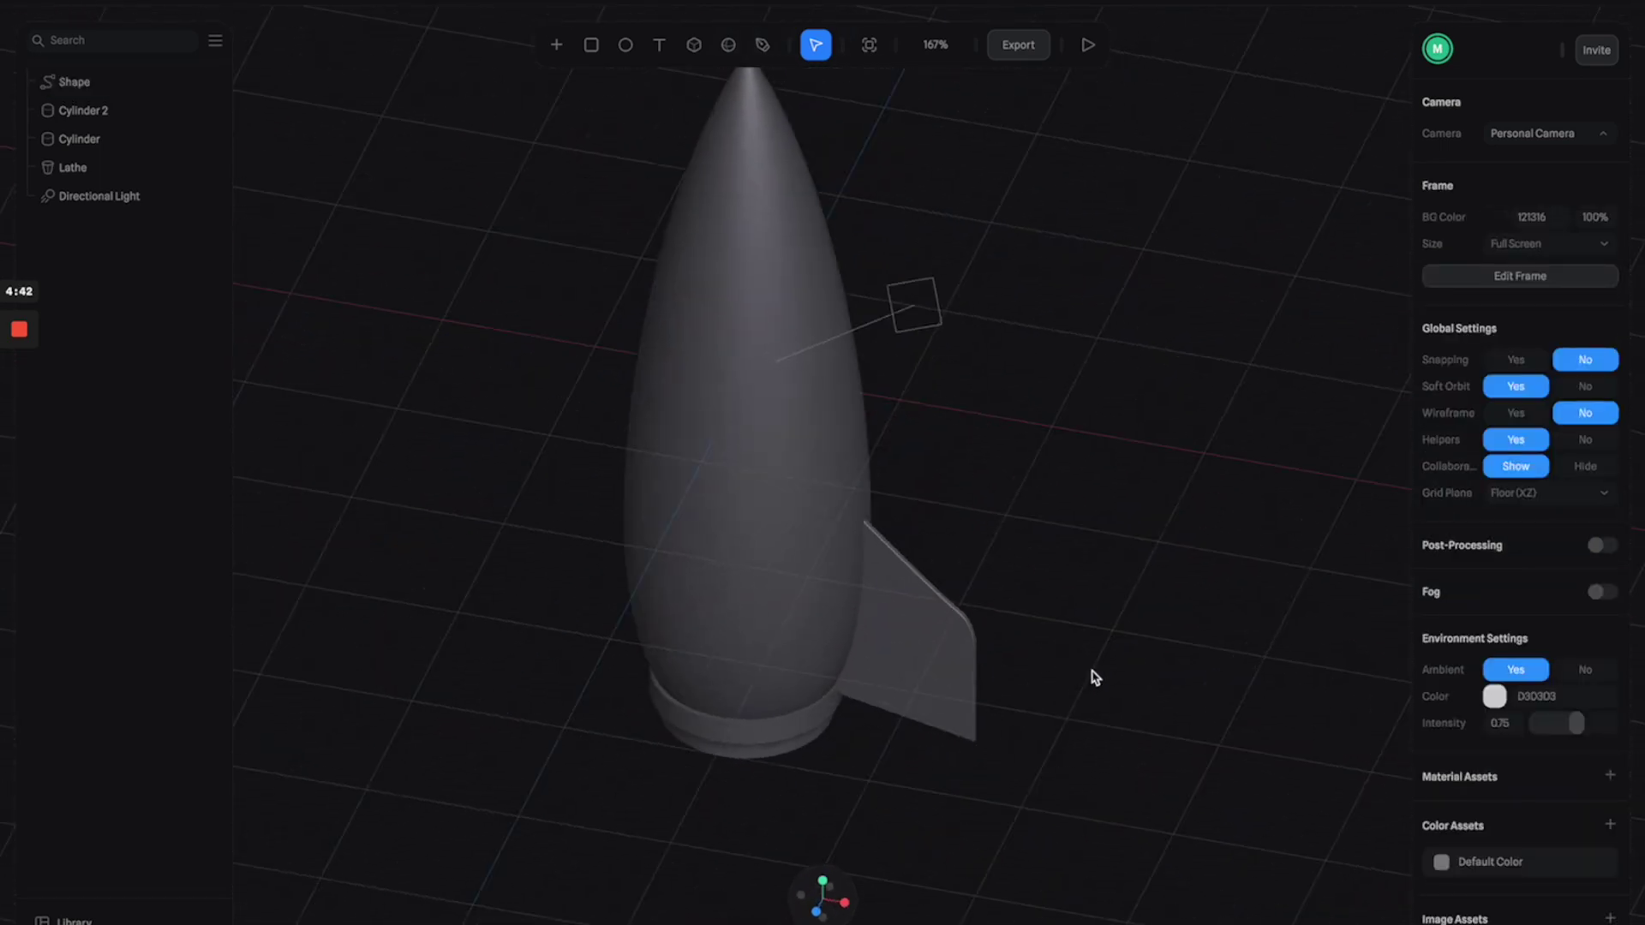
{"action": "left_click", "coordinate": [949, 561]}
{"action": "right_click_drag", "start_coordinate": [999, 625], "coordinate": [1121, 576]}
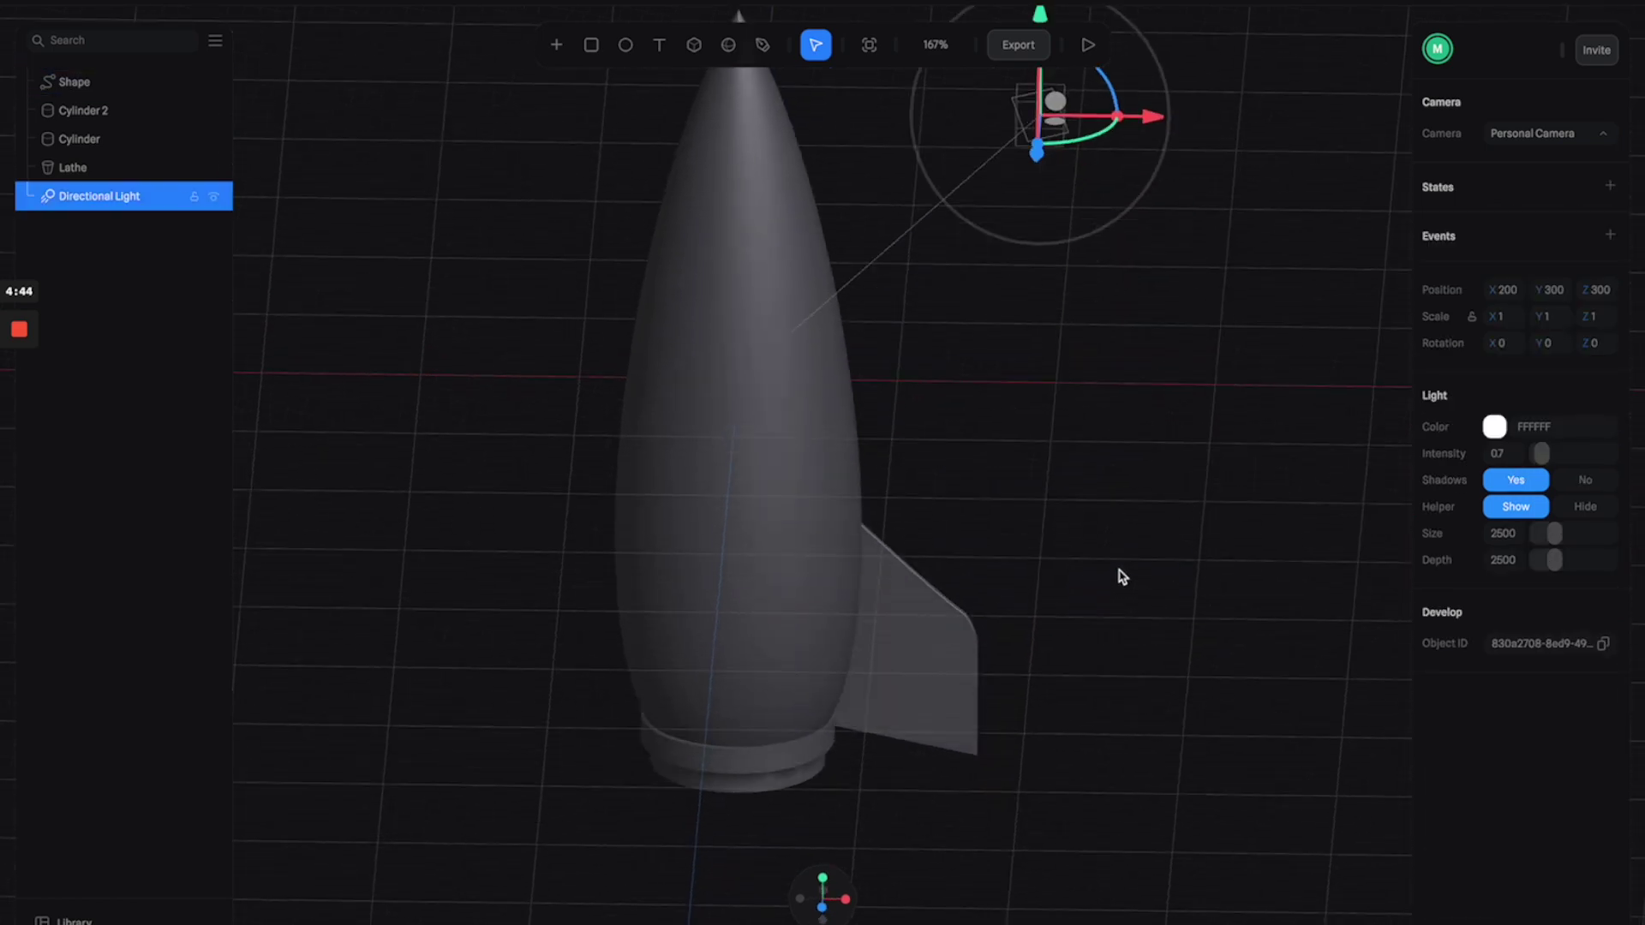
Add a radial Cloner to the fin shape
{"action": "left_click", "coordinate": [898, 669]}
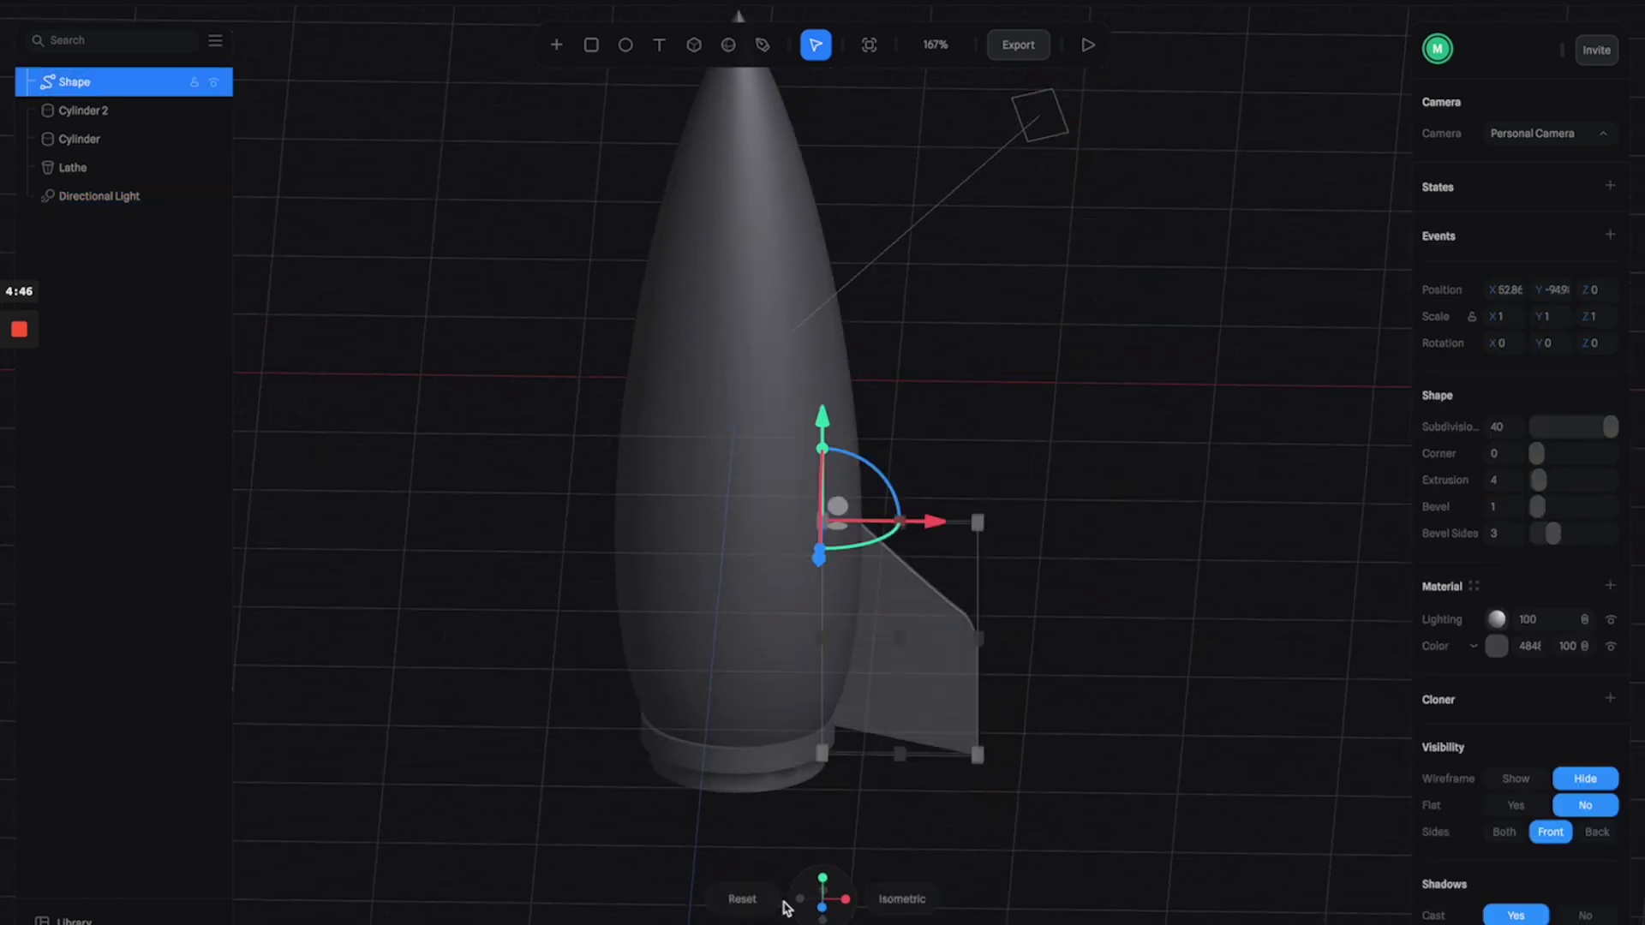
{"action": "left_click", "coordinate": [743, 898]}
{"action": "left_click", "coordinate": [1103, 664]}
{"action": "left_click", "coordinate": [960, 662]}
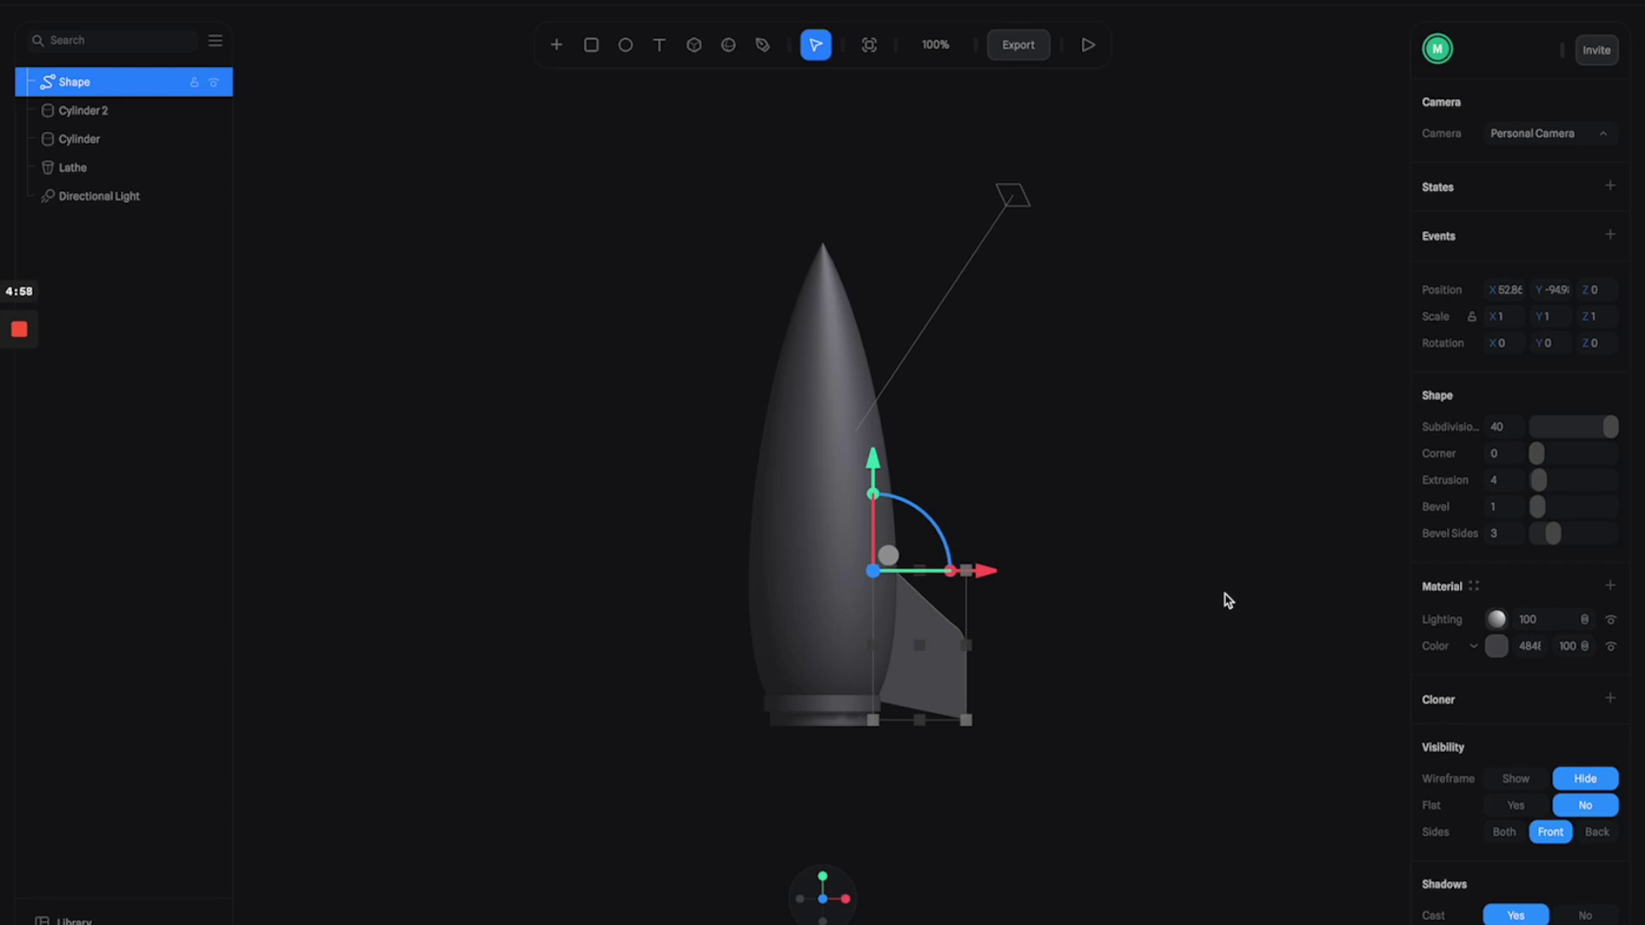
{"action": "left_click", "coordinate": [1610, 701]}
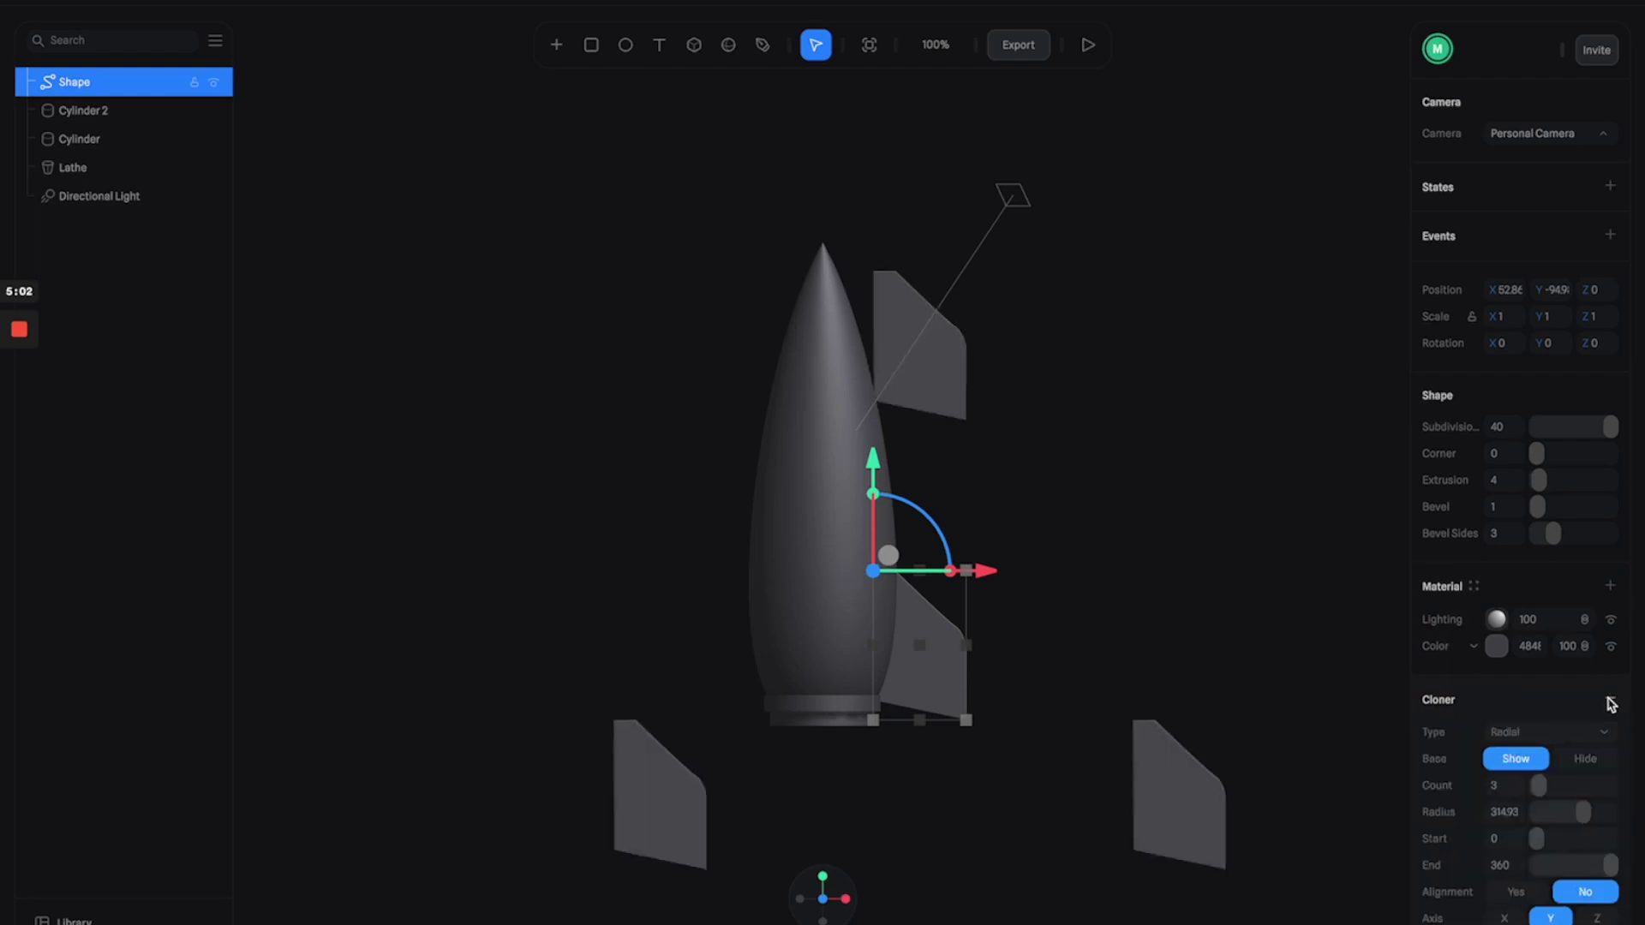
Set the fin cloner's count to 4
{"action": "right_click_drag", "start_coordinate": [1149, 683], "coordinate": [1199, 746]}
{"action": "left_click", "coordinate": [1509, 787]}
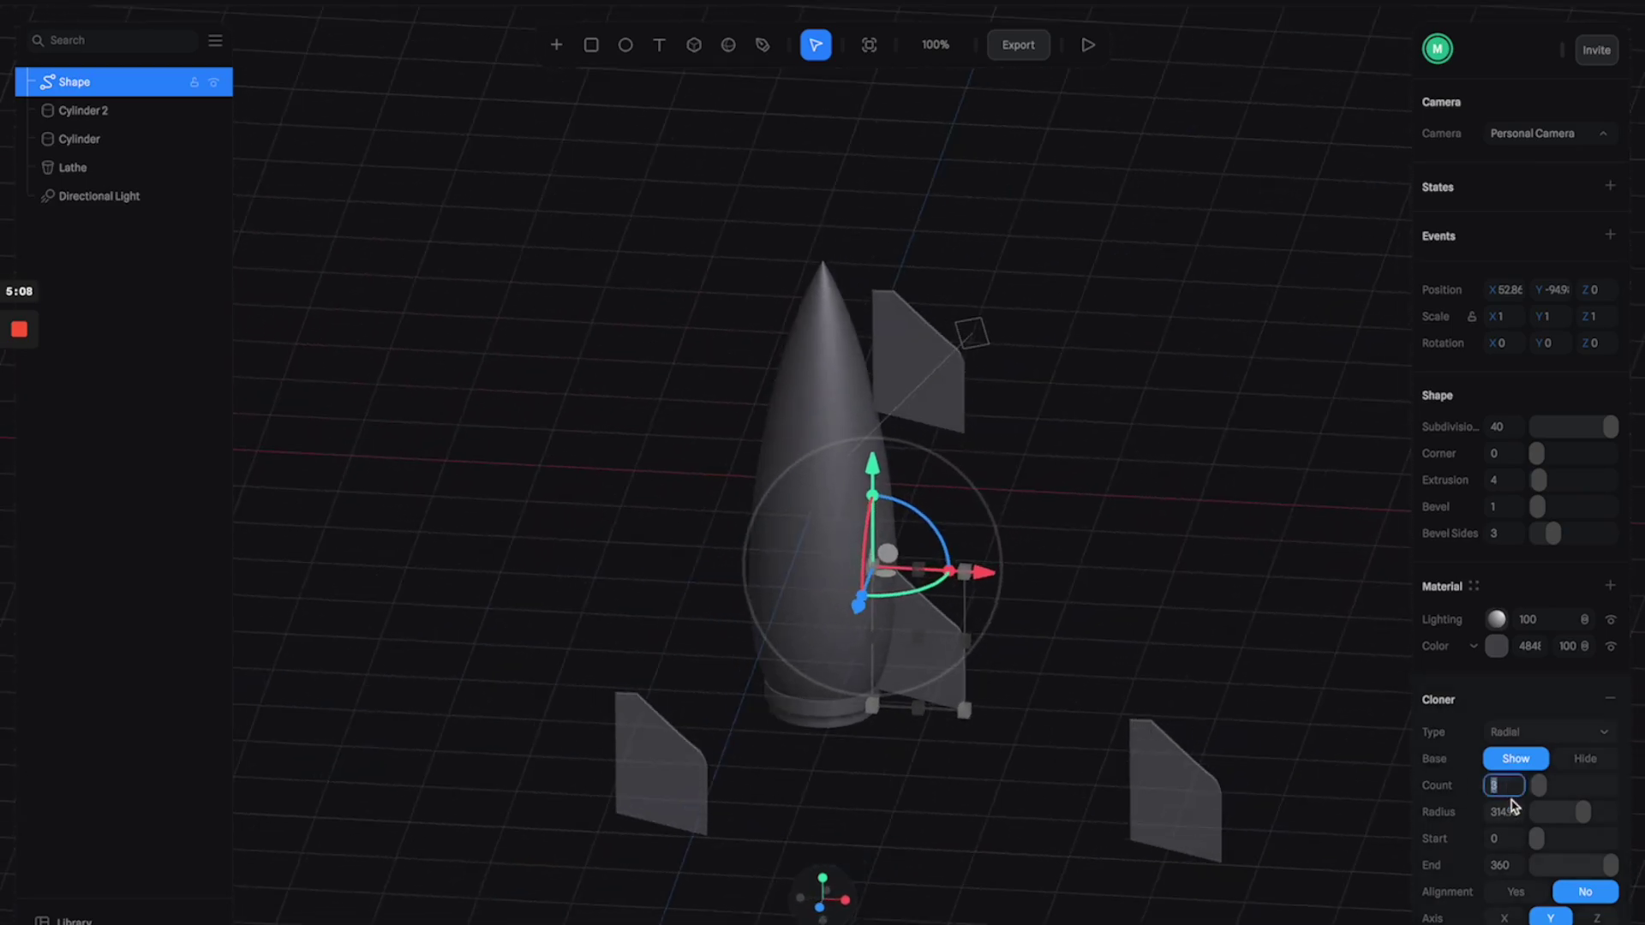
{"action": "left_click", "coordinate": [1223, 661]}
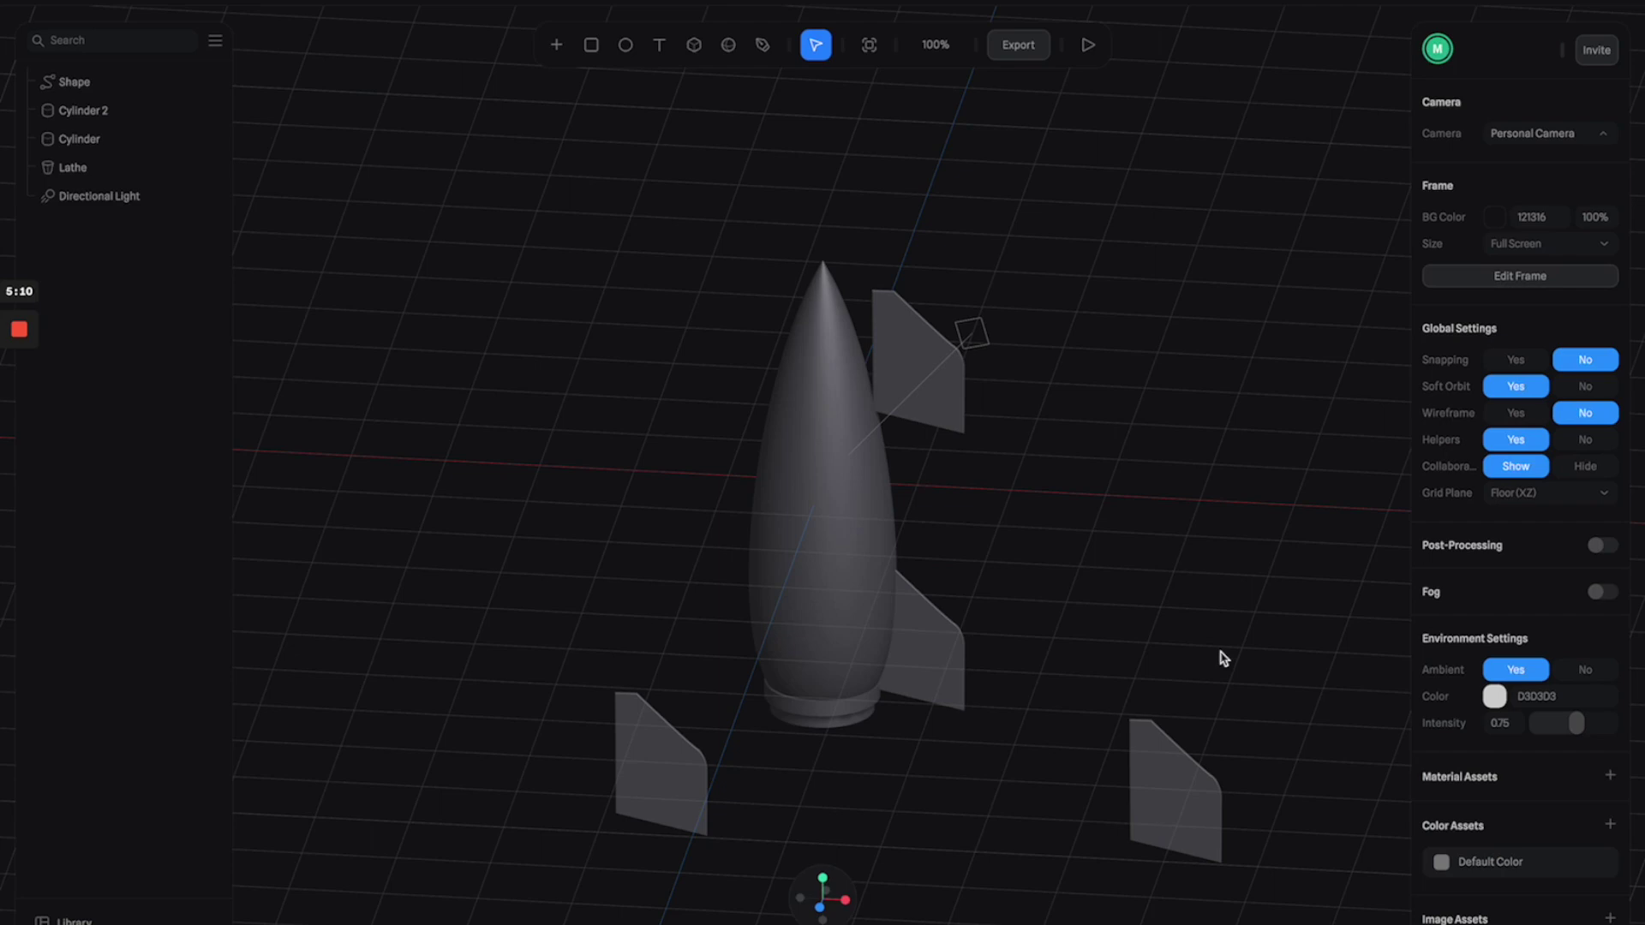
{"action": "left_click", "coordinate": [897, 690]}
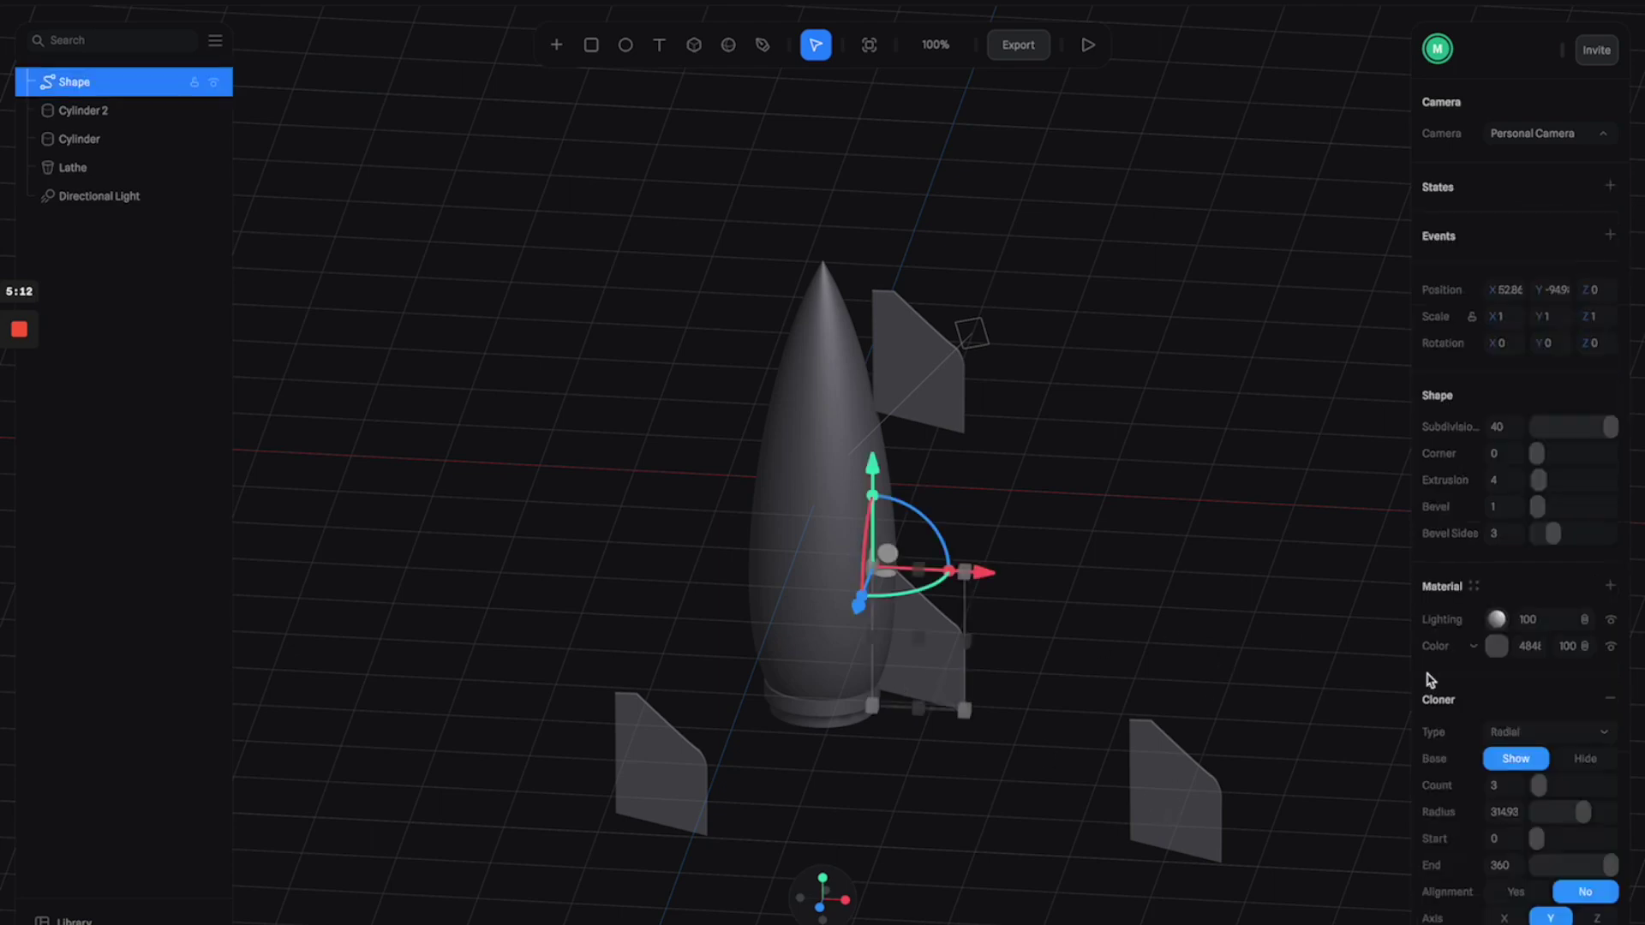
{"action": "left_click", "coordinate": [1509, 788]}
{"action": "type", "text": "4"}
{"action": "key", "text": "Return"}
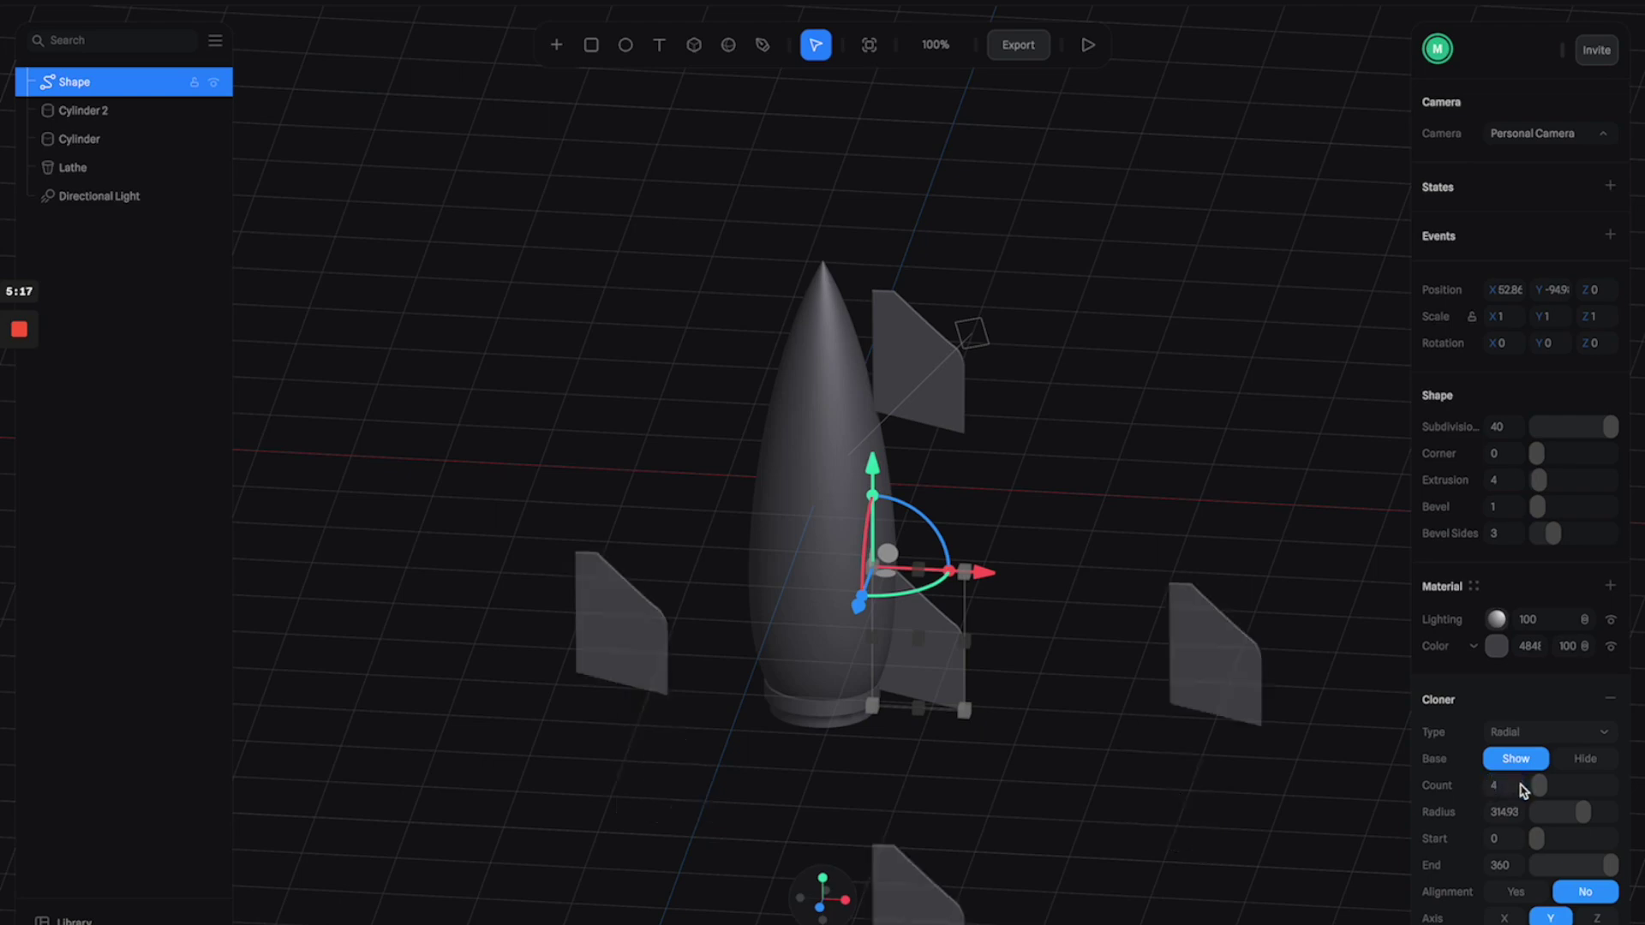
Set the fin cloner's axis to X and turn on its alignment so the copies face outward
{"action": "left_click", "coordinate": [1512, 919]}
{"action": "left_click_drag", "start_coordinate": [1119, 776], "coordinate": [1064, 744]}
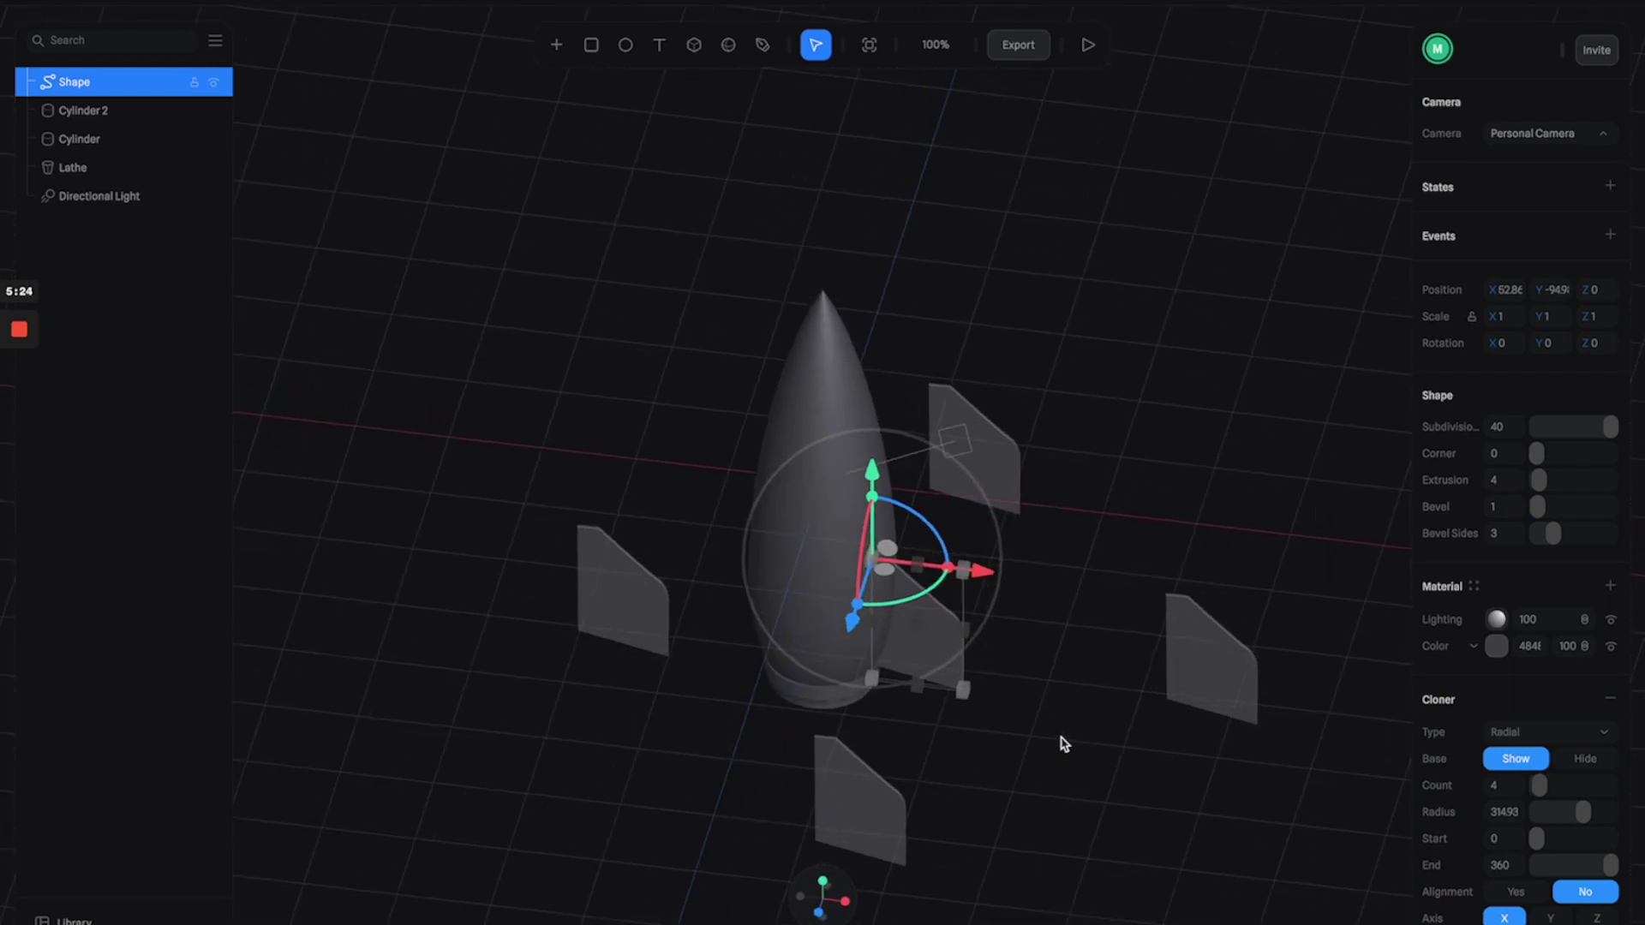
{"action": "scroll", "coordinate": [1533, 864], "scroll_direction": "down", "scroll_amount": 3}
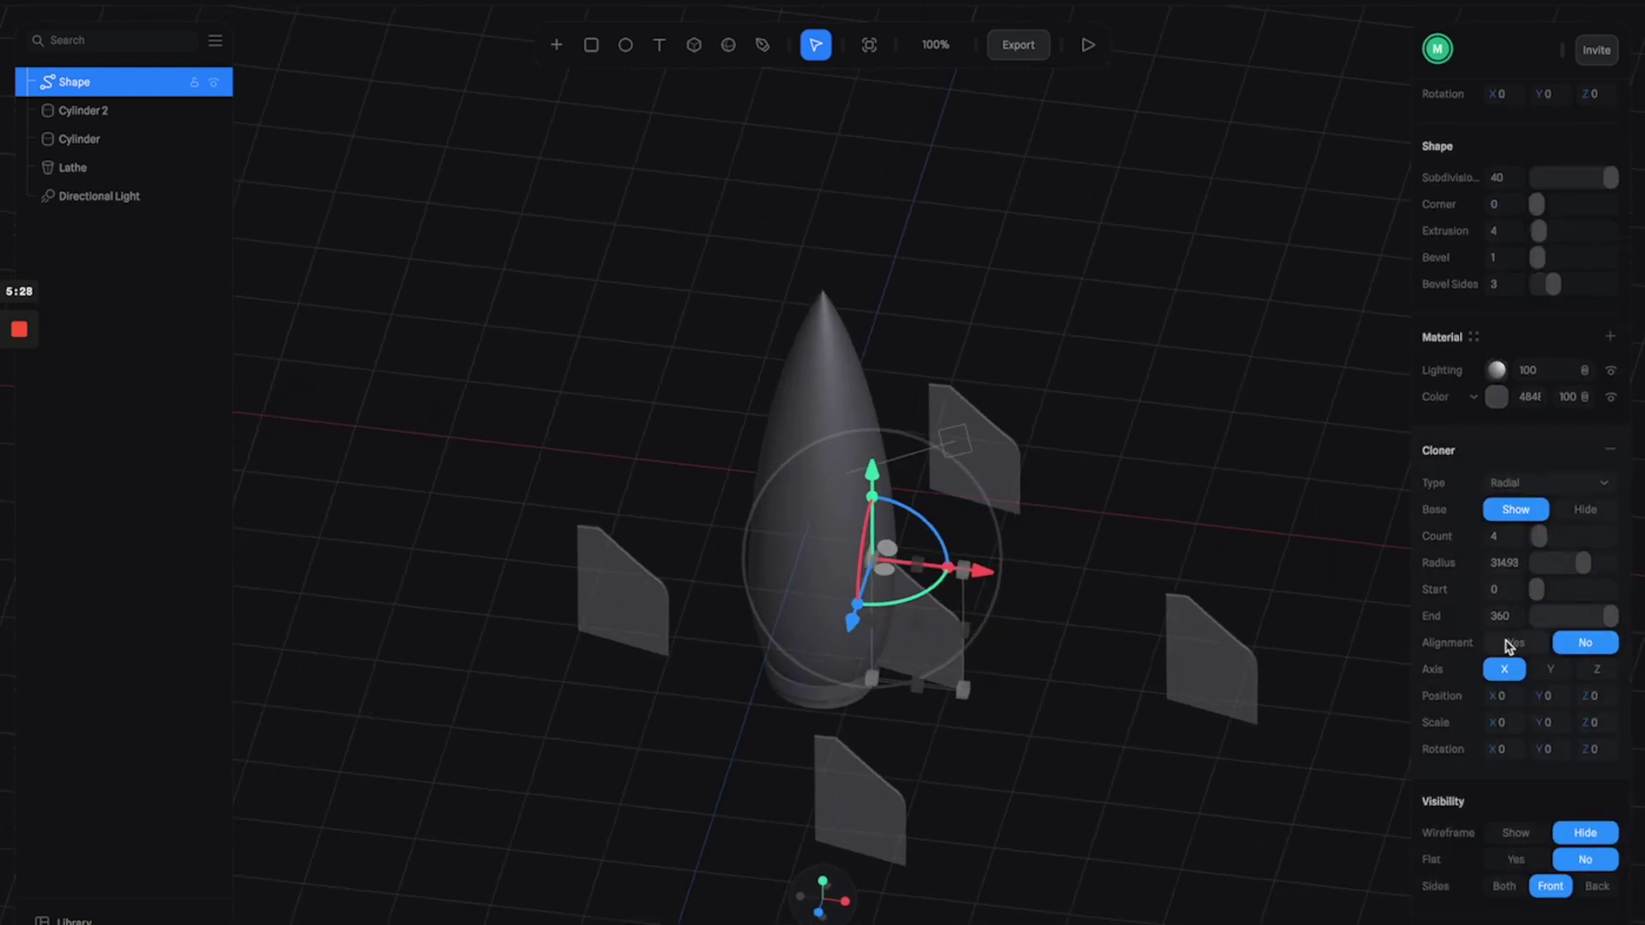
{"action": "left_click", "coordinate": [1513, 643]}
Reduce the fin cloner's radius to 55 and shift the fin along X to about 4.67 so the copies meet the body
{"action": "mouse_move", "coordinate": [1032, 563]}
{"action": "left_mouse_down"}
{"action": "mouse_move", "coordinate": [1047, 655]}
{"action": "mouse_move", "coordinate": [1058, 617]}
{"action": "mouse_move", "coordinate": [1046, 631]}
{"action": "mouse_move", "coordinate": [1037, 573]}
{"action": "mouse_move", "coordinate": [1040, 588]}
{"action": "left_mouse_up"}
{"action": "left_click_drag", "start_coordinate": [1583, 563], "coordinate": [1547, 563]}
{"action": "left_click_drag", "start_coordinate": [984, 548], "coordinate": [939, 544]}
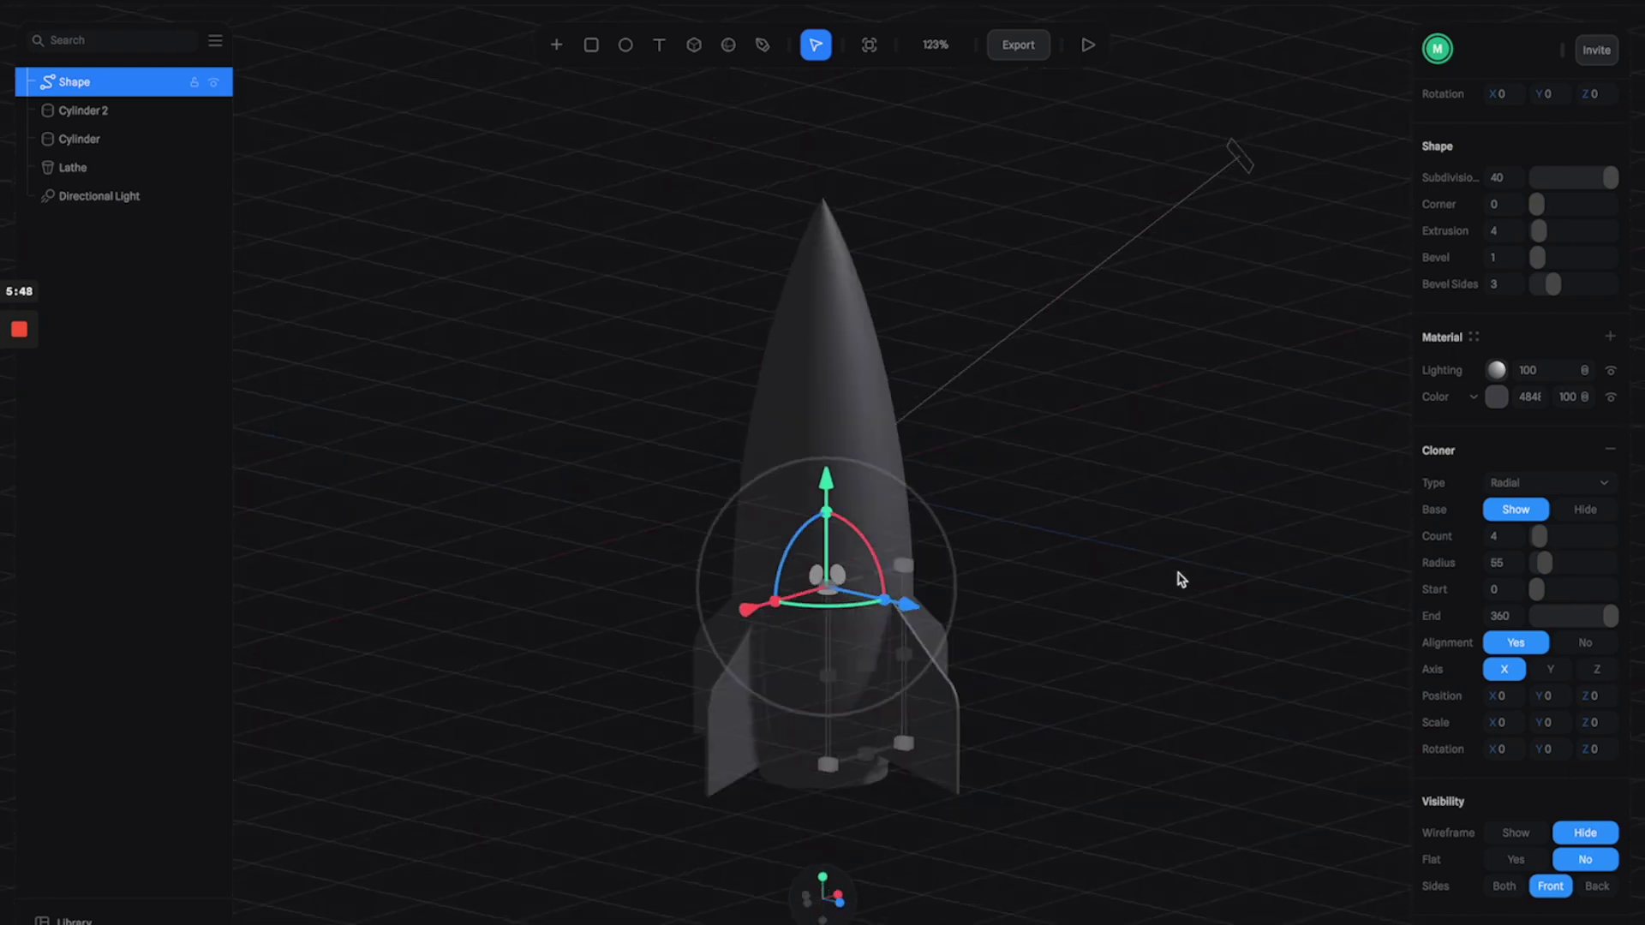
Hide the base shape in the fin's cloner so that only the radial copies are shown
{"action": "right_click_drag", "start_coordinate": [1179, 579], "coordinate": [1094, 619]}
{"action": "left_click", "coordinate": [1093, 626]}
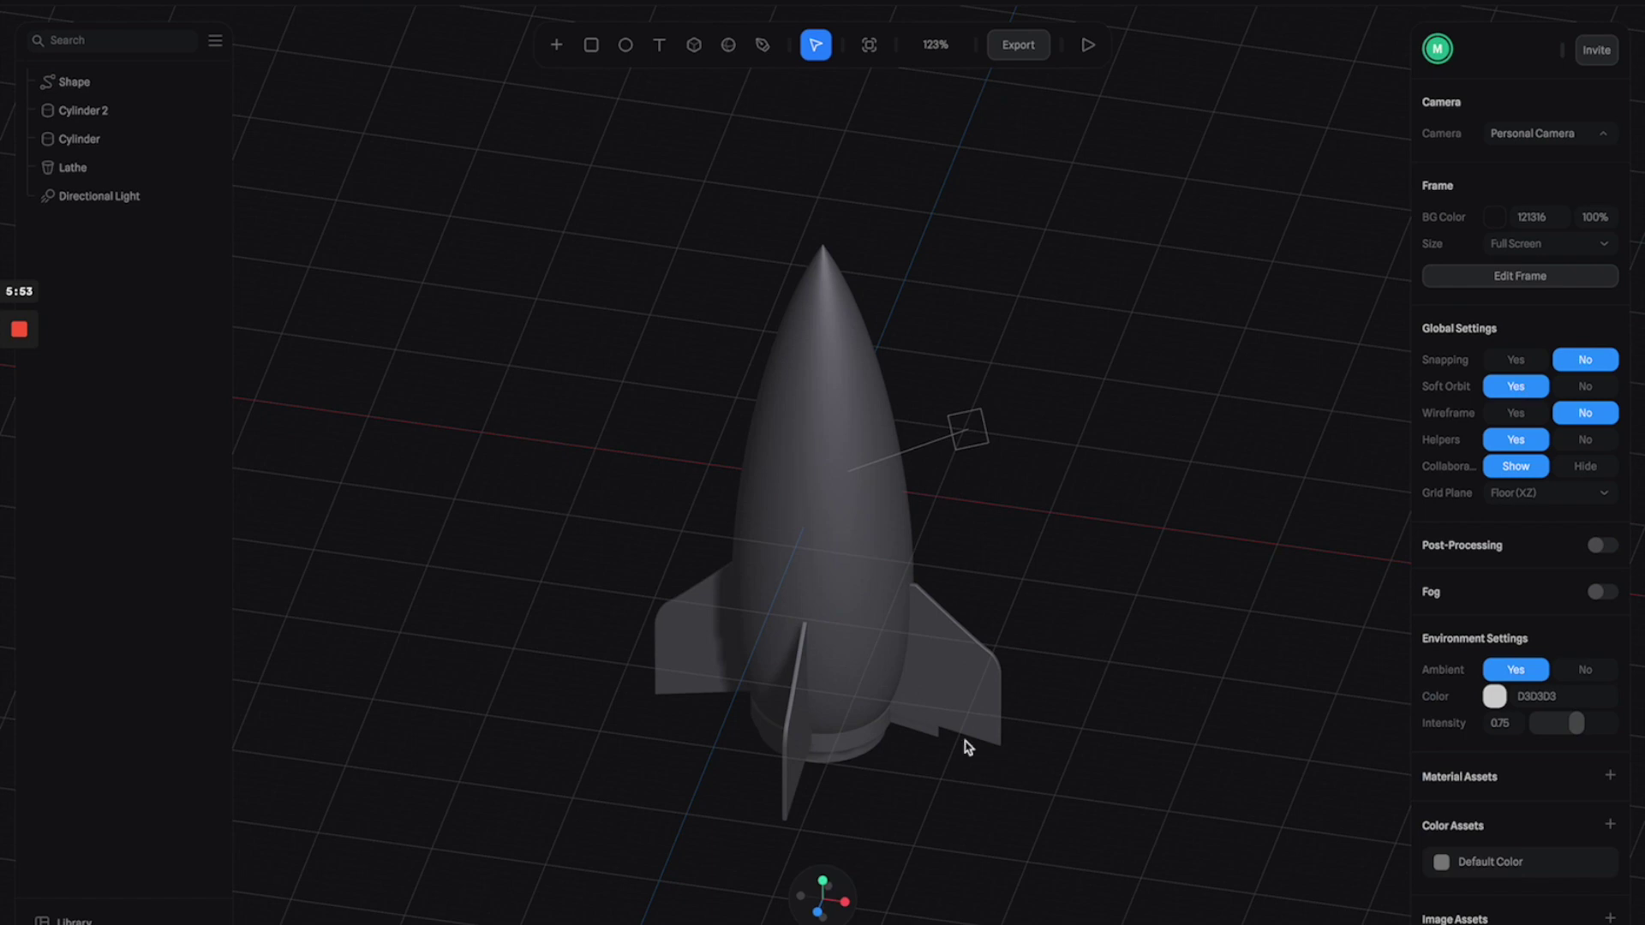
{"action": "left_click", "coordinate": [923, 735]}
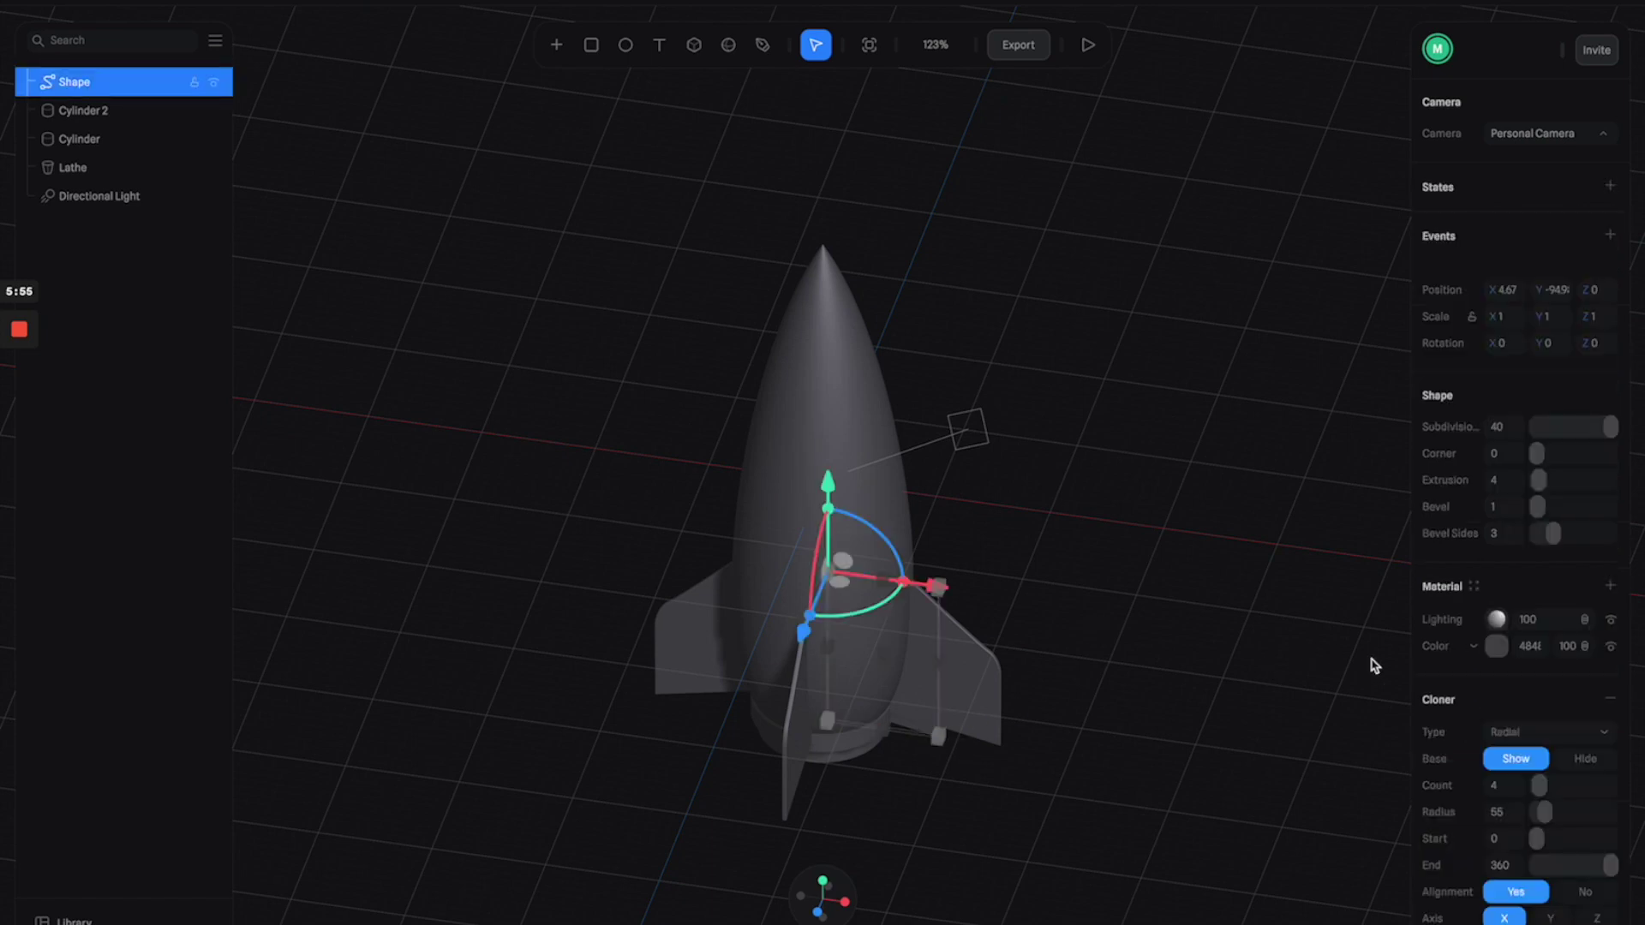
{"action": "left_click", "coordinate": [1582, 760]}
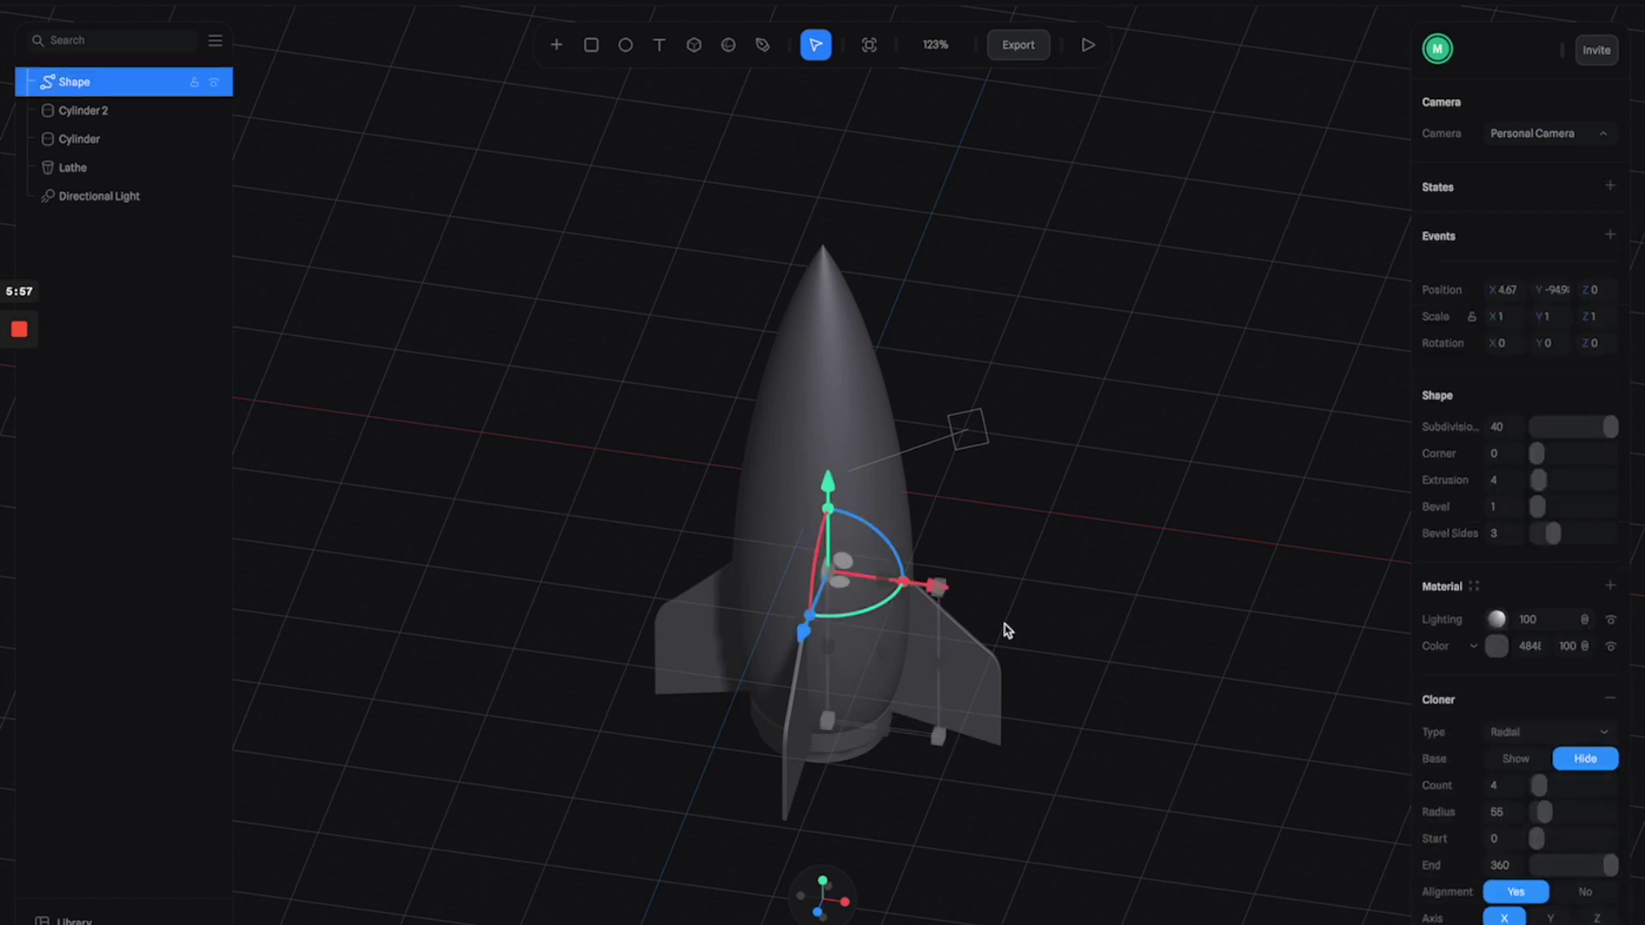
{"action": "left_click", "coordinate": [1071, 628]}
{"action": "left_click_drag", "start_coordinate": [1069, 632], "coordinate": [809, 561]}
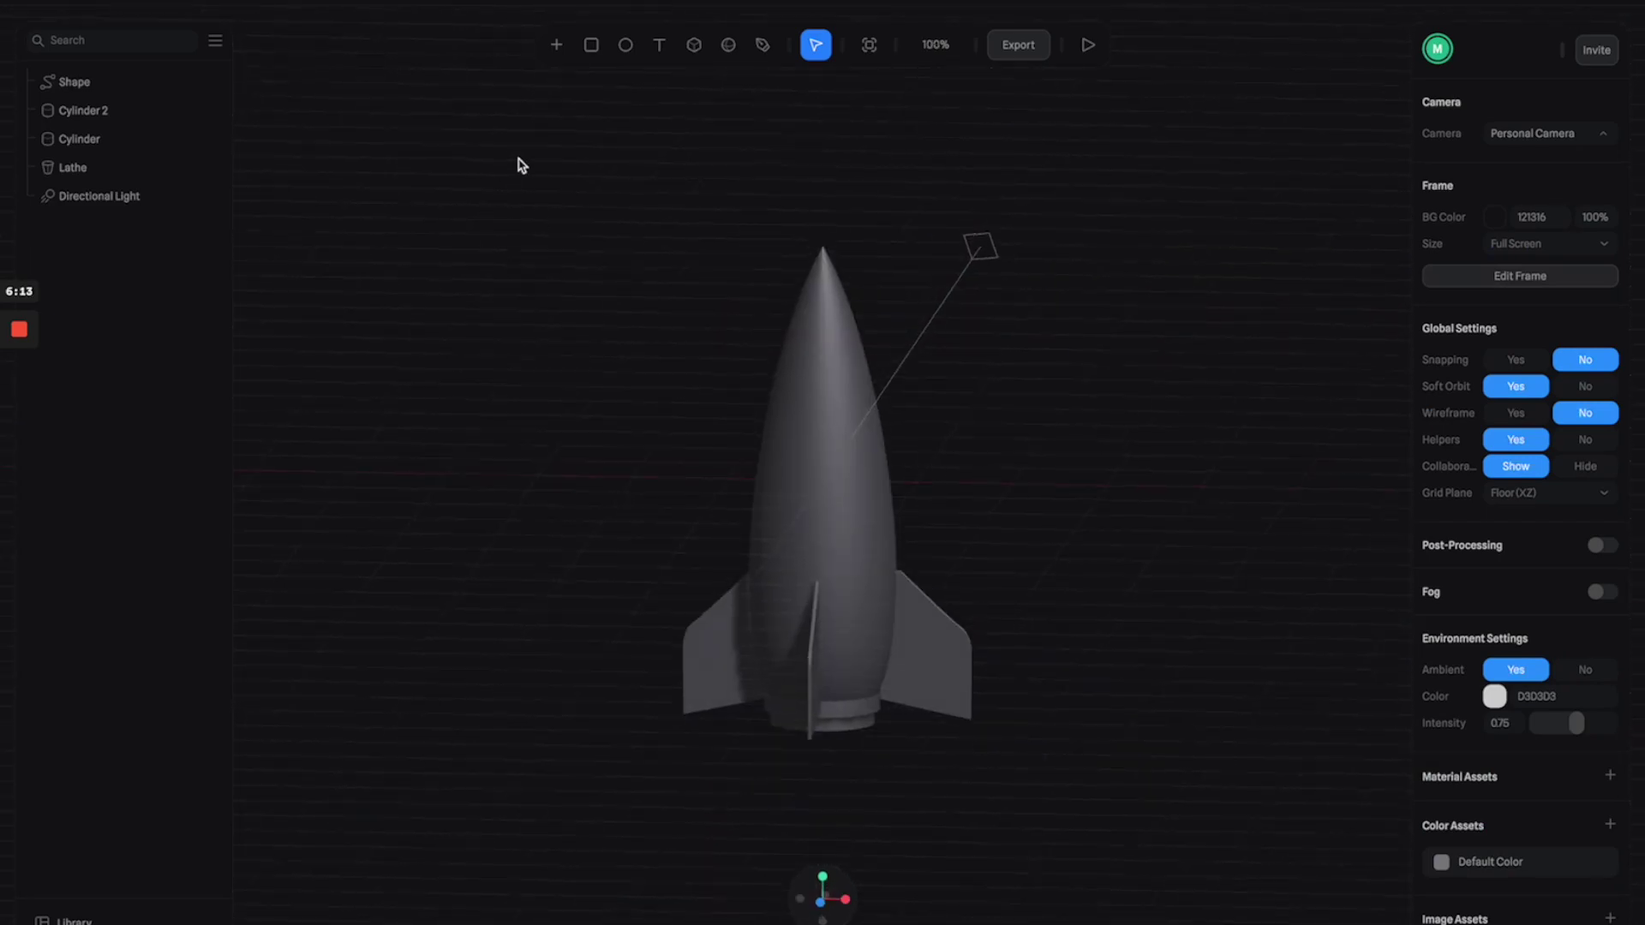
Place a sphere about 100 × 120 × 83 on the front of the upper body and narrow its X scale to about 0.86
{"action": "left_click", "coordinate": [558, 44]}
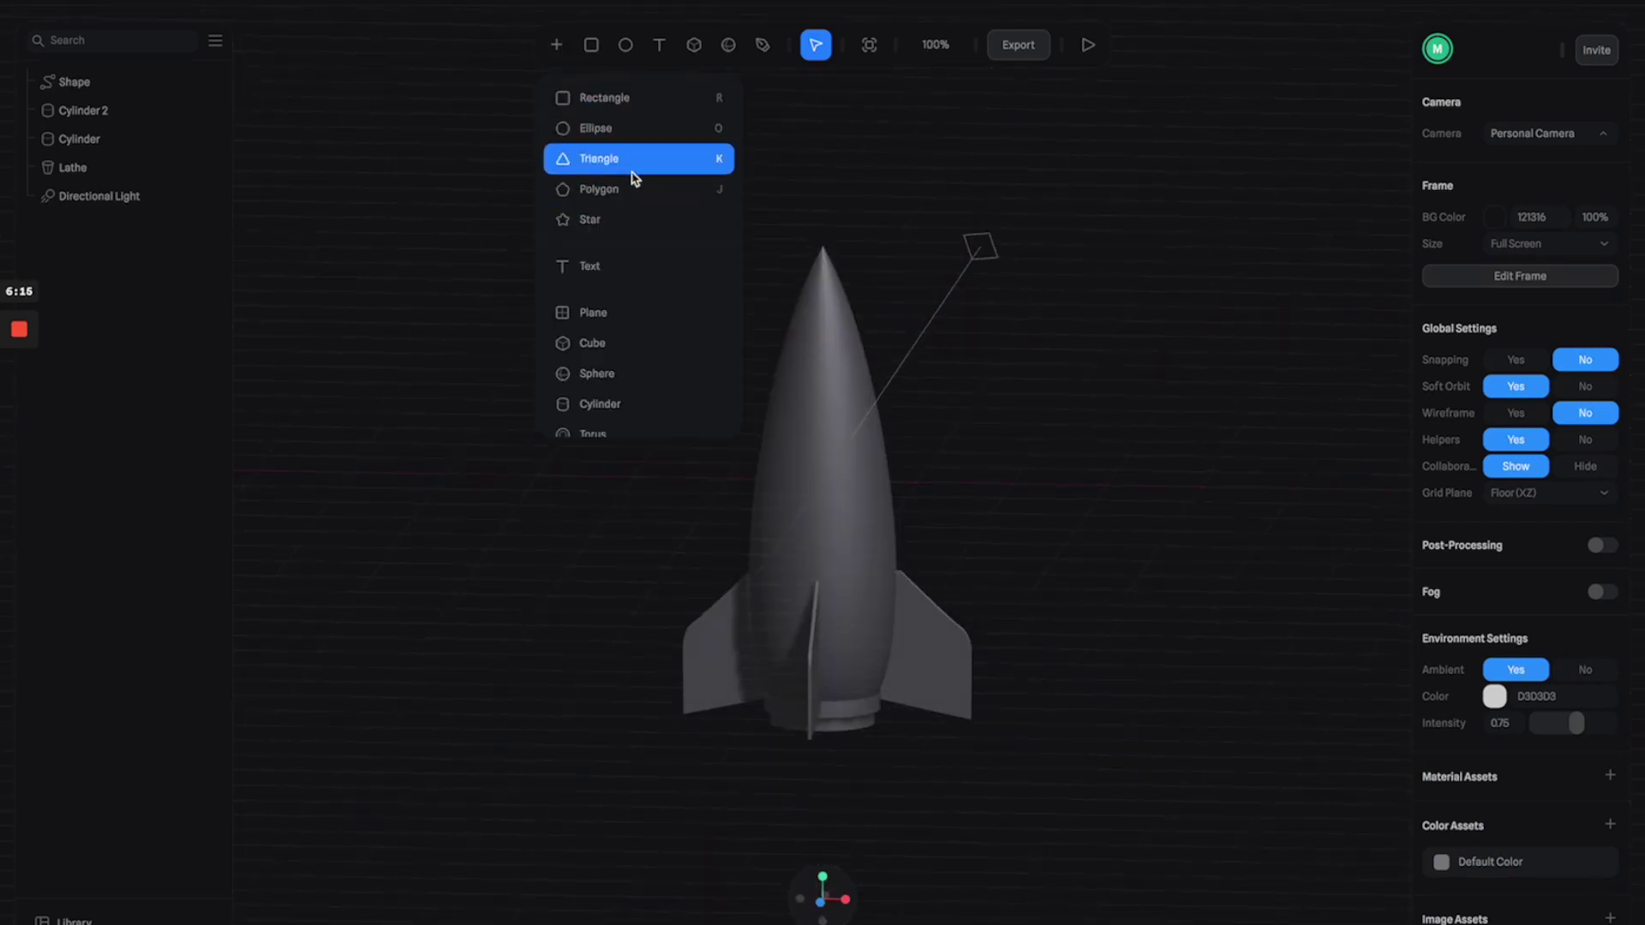
{"action": "left_click", "coordinate": [632, 375]}
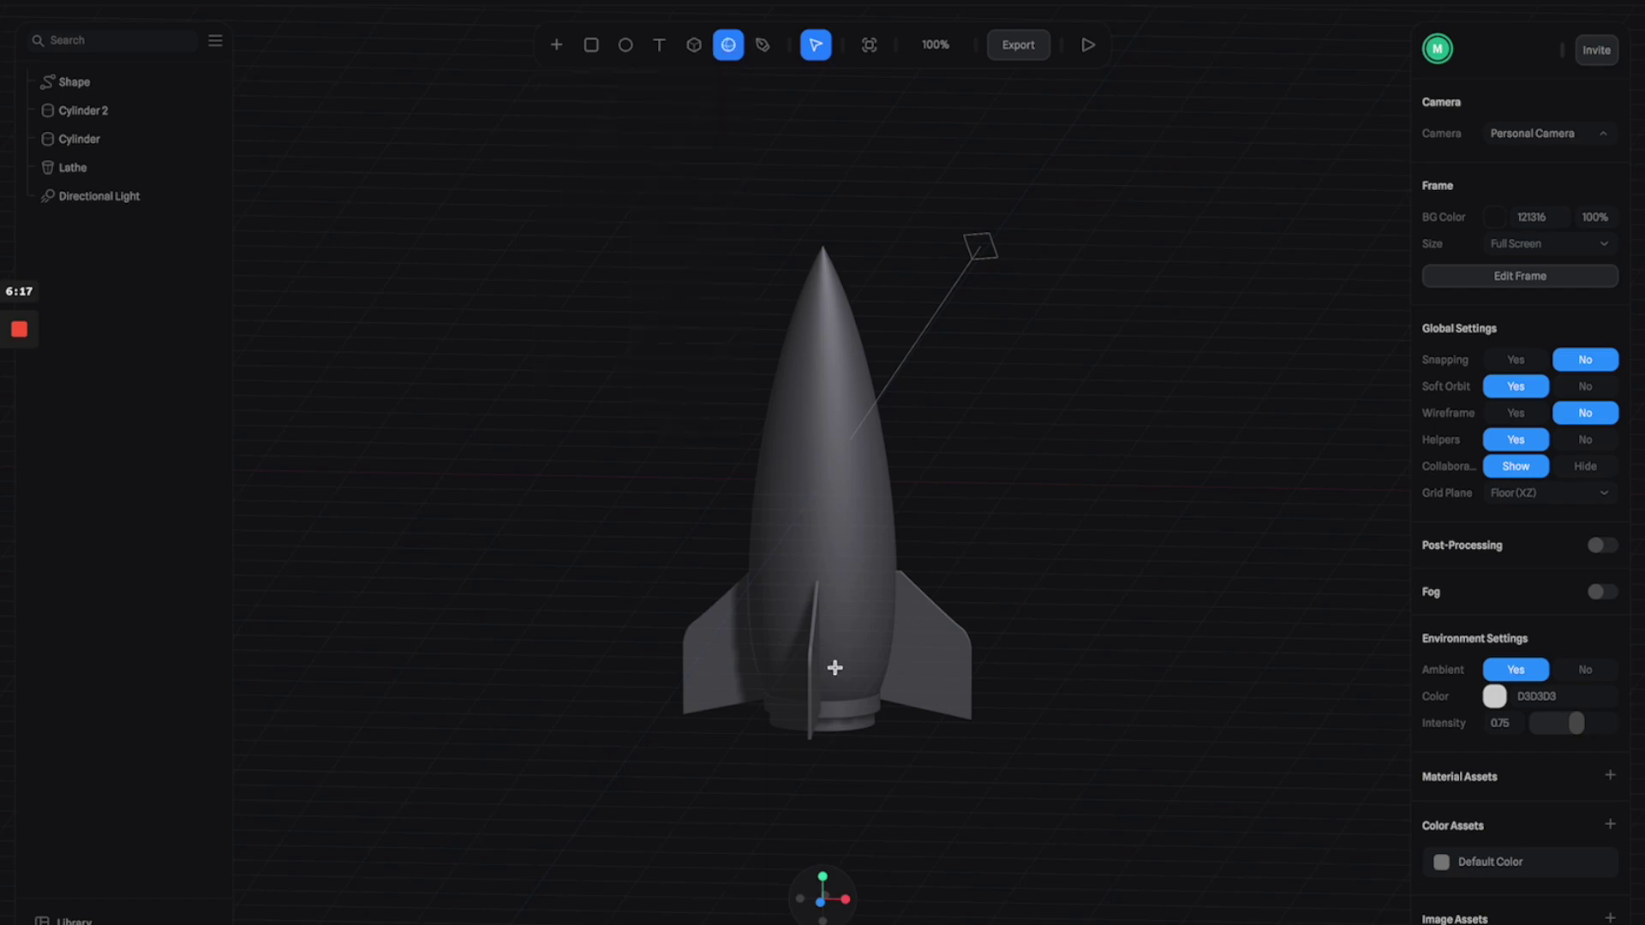
{"action": "left_click", "coordinate": [818, 664]}
{"action": "left_click_drag", "start_coordinate": [792, 588], "coordinate": [974, 411]}
{"action": "right_click_drag", "start_coordinate": [974, 412], "coordinate": [901, 467]}
{"action": "left_click_drag", "start_coordinate": [500, 520], "coordinate": [724, 433]}
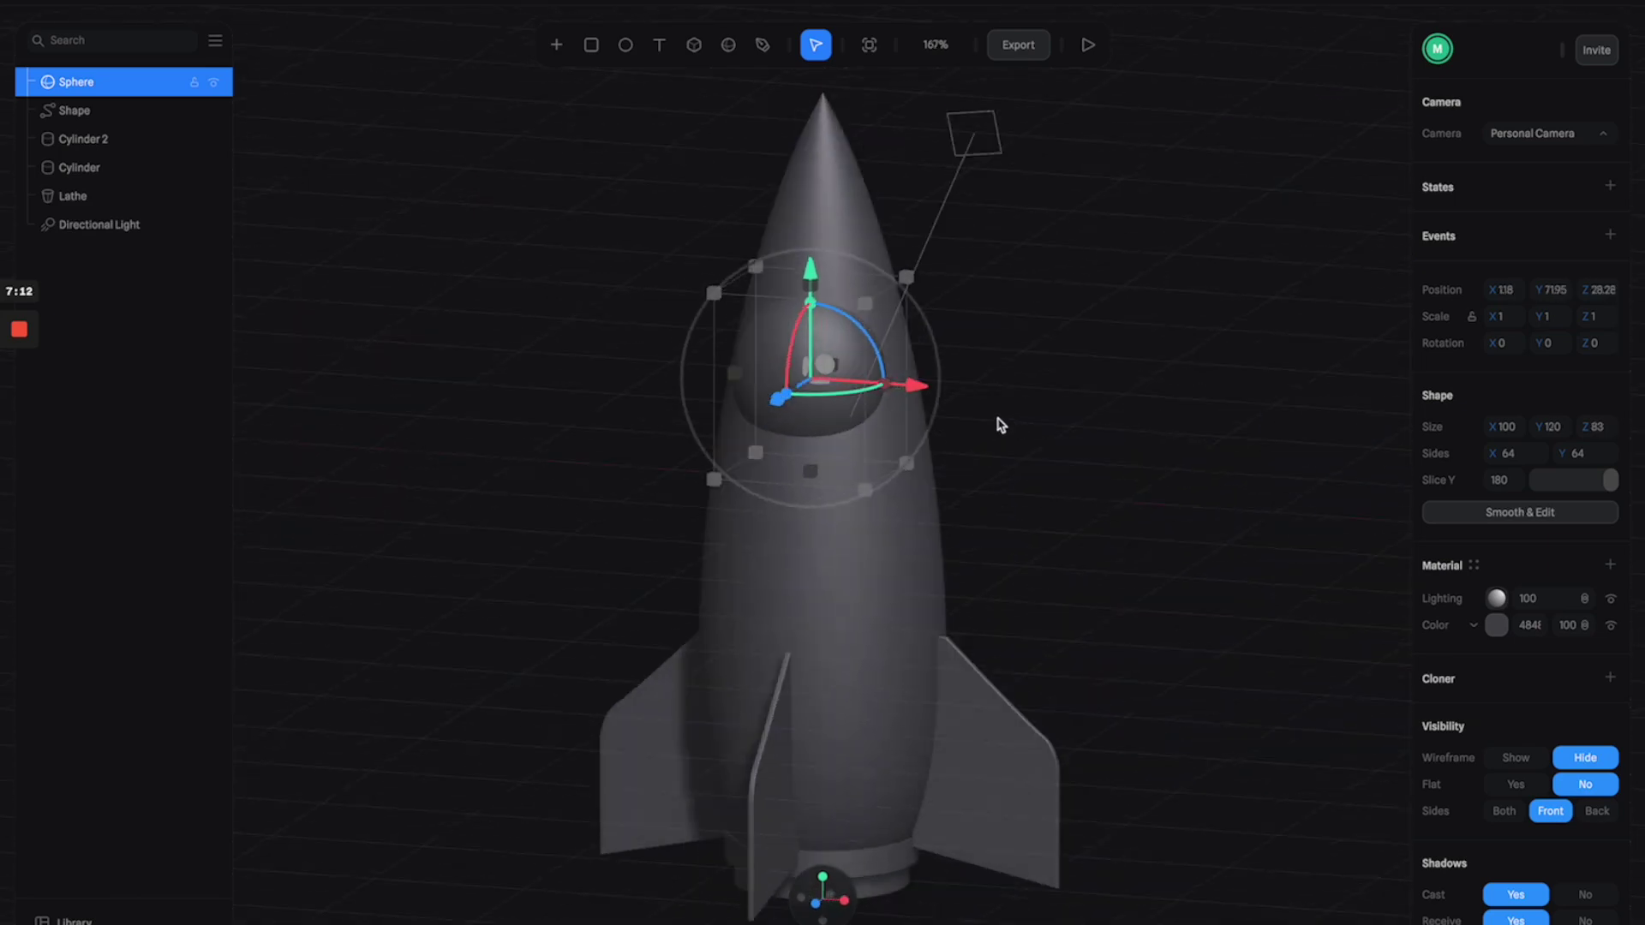
{"action": "left_click_drag", "start_coordinate": [887, 391], "coordinate": [874, 397]}
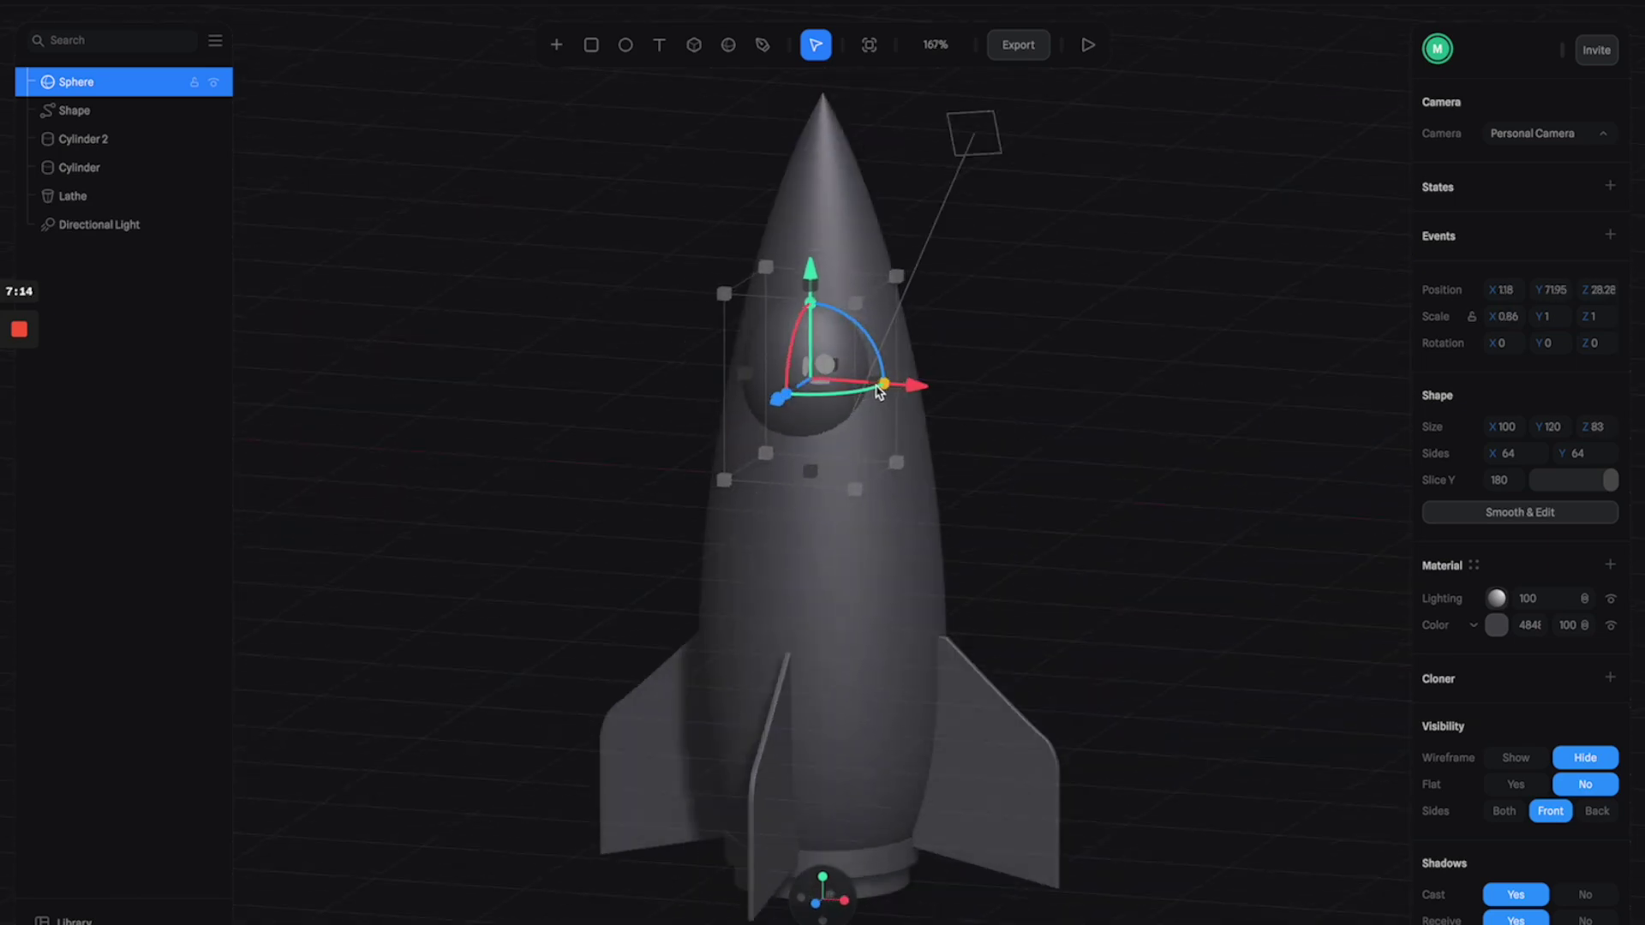
{"action": "right_click_drag", "start_coordinate": [1040, 397], "coordinate": [1105, 411]}
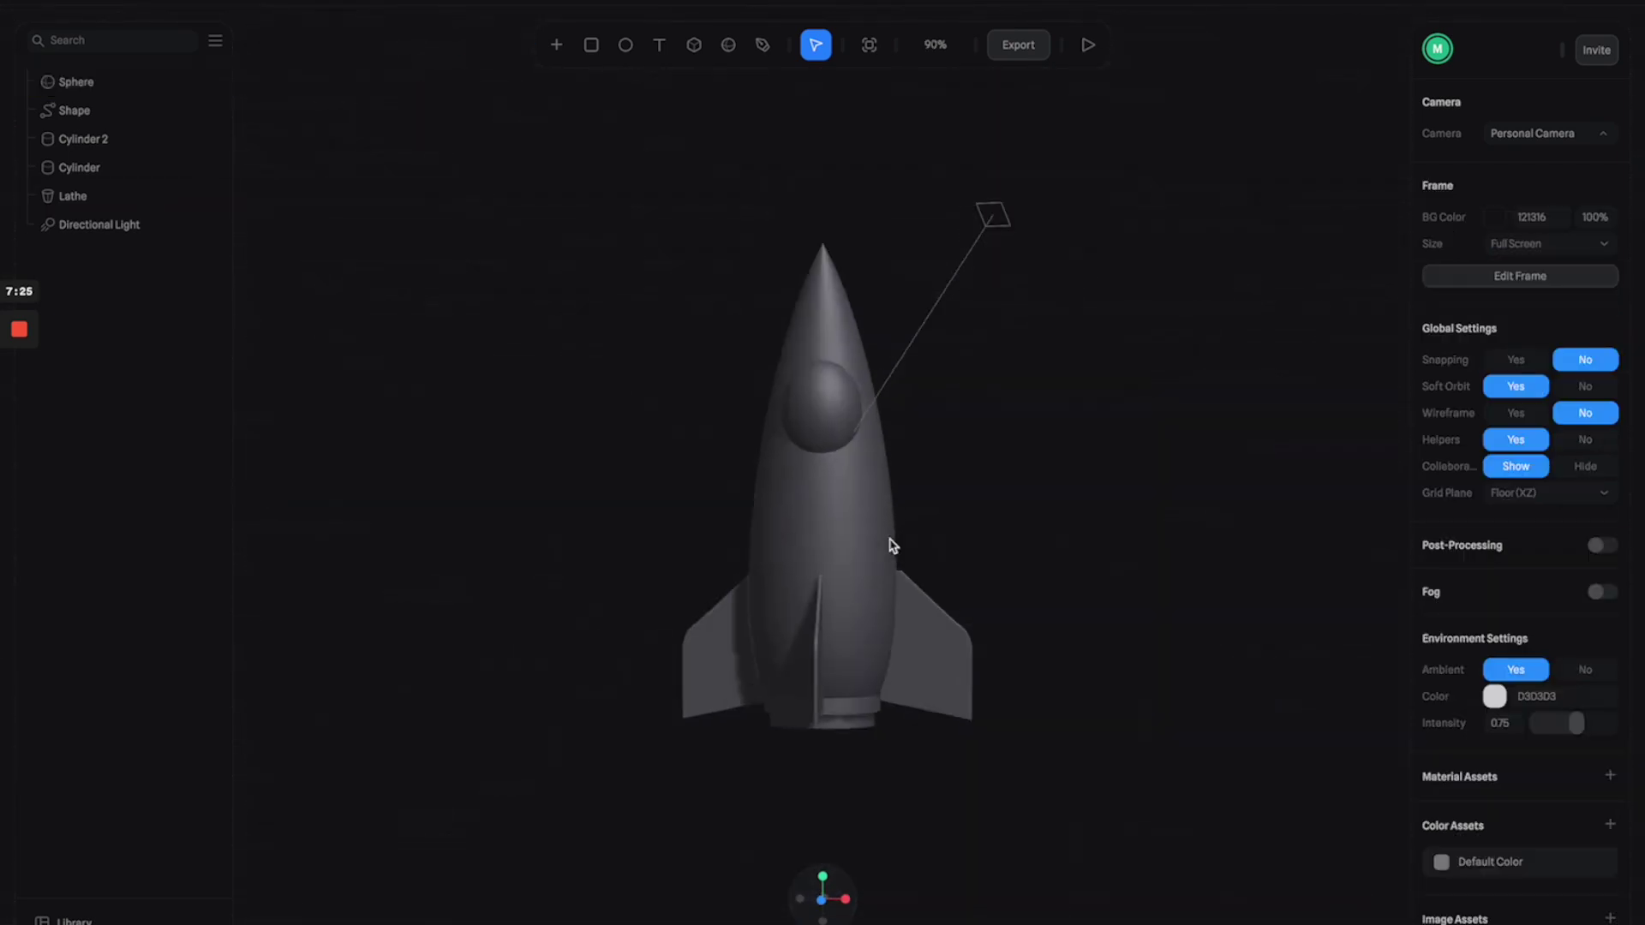
Rename the lathed rocket body as BODY
{"action": "scroll", "coordinate": [900, 541], "scroll_direction": "up", "scroll_amount": 6}
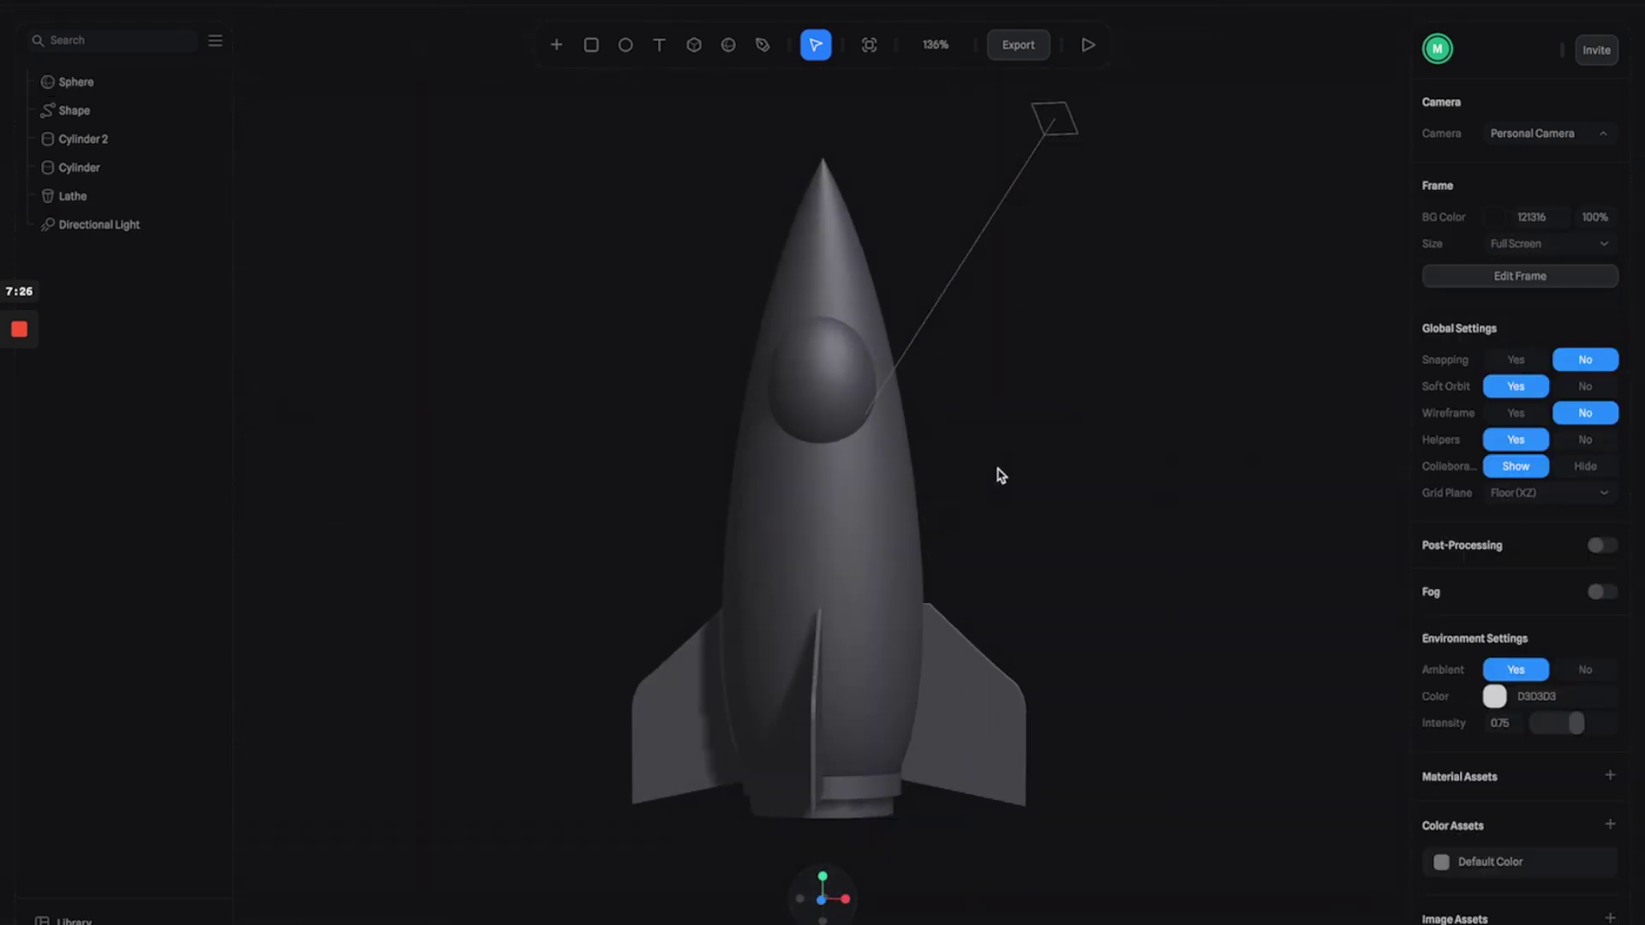
{"action": "scroll", "coordinate": [986, 466], "scroll_direction": "down", "scroll_amount": 3}
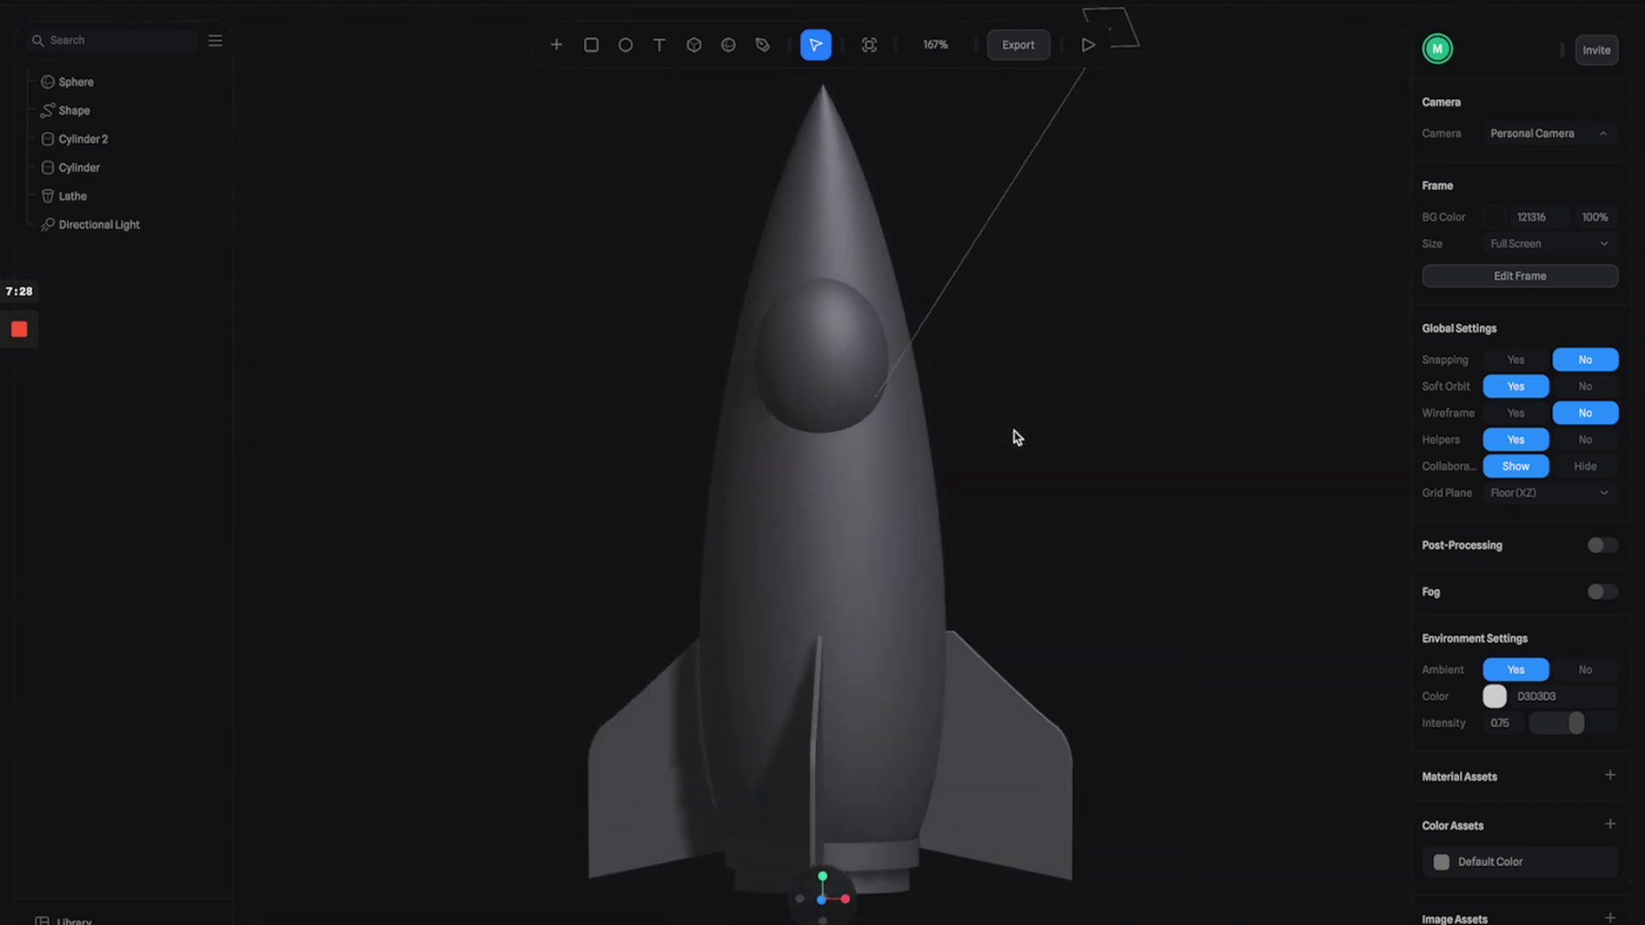
{"action": "scroll", "coordinate": [1002, 450], "scroll_direction": "down", "scroll_amount": 2}
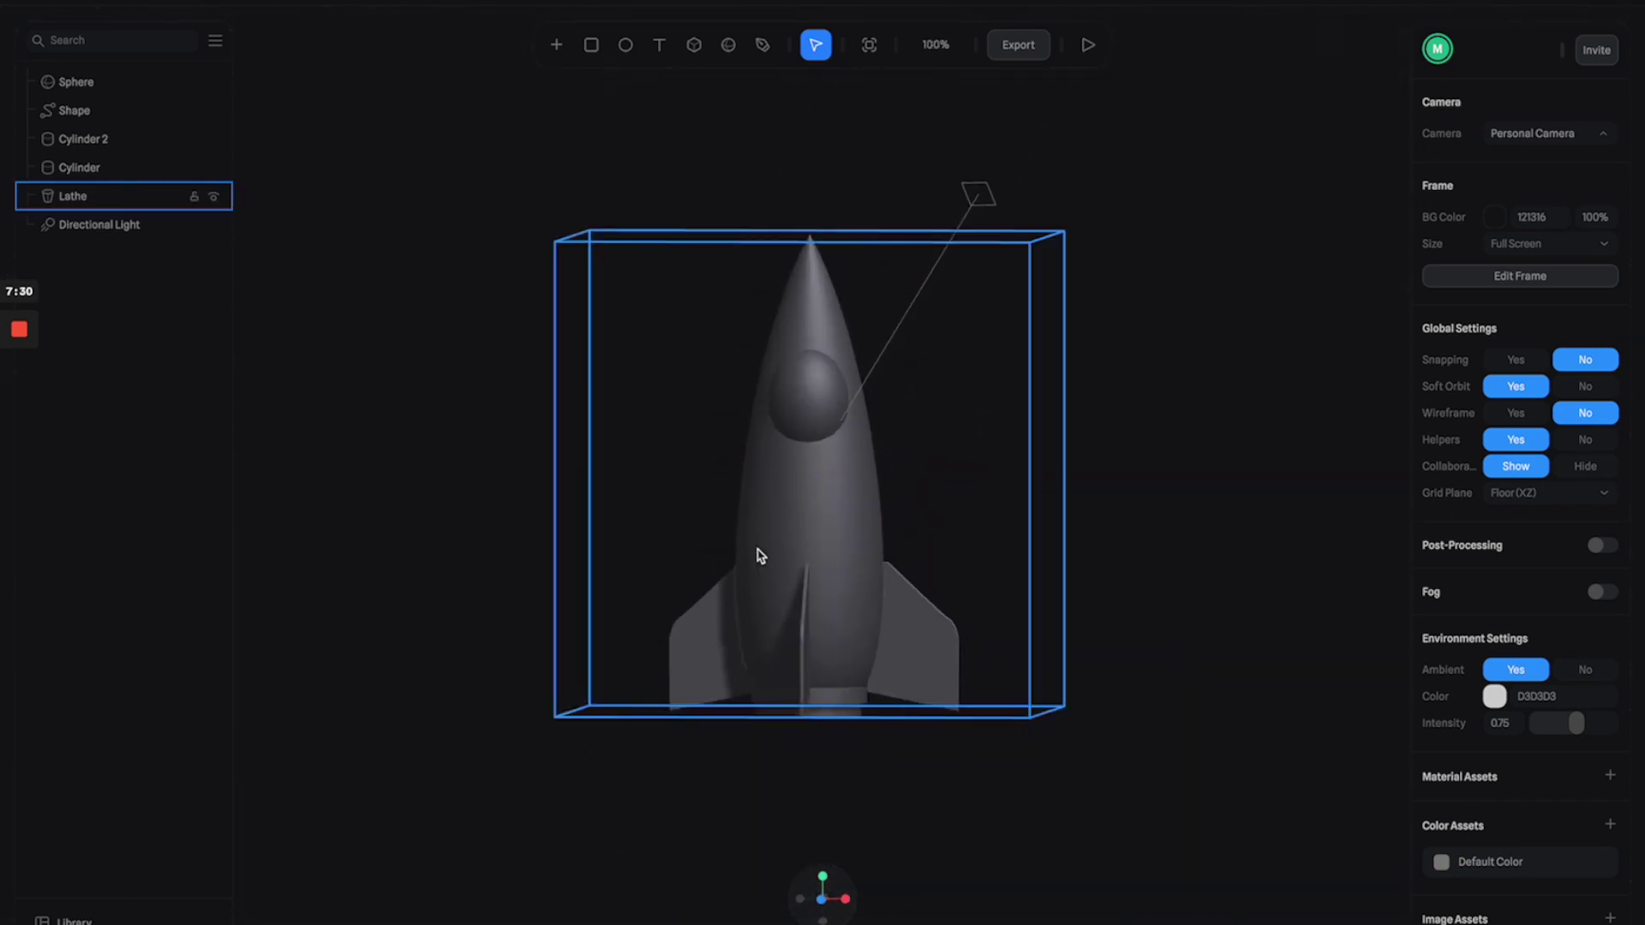
{"action": "left_click", "coordinate": [797, 531]}
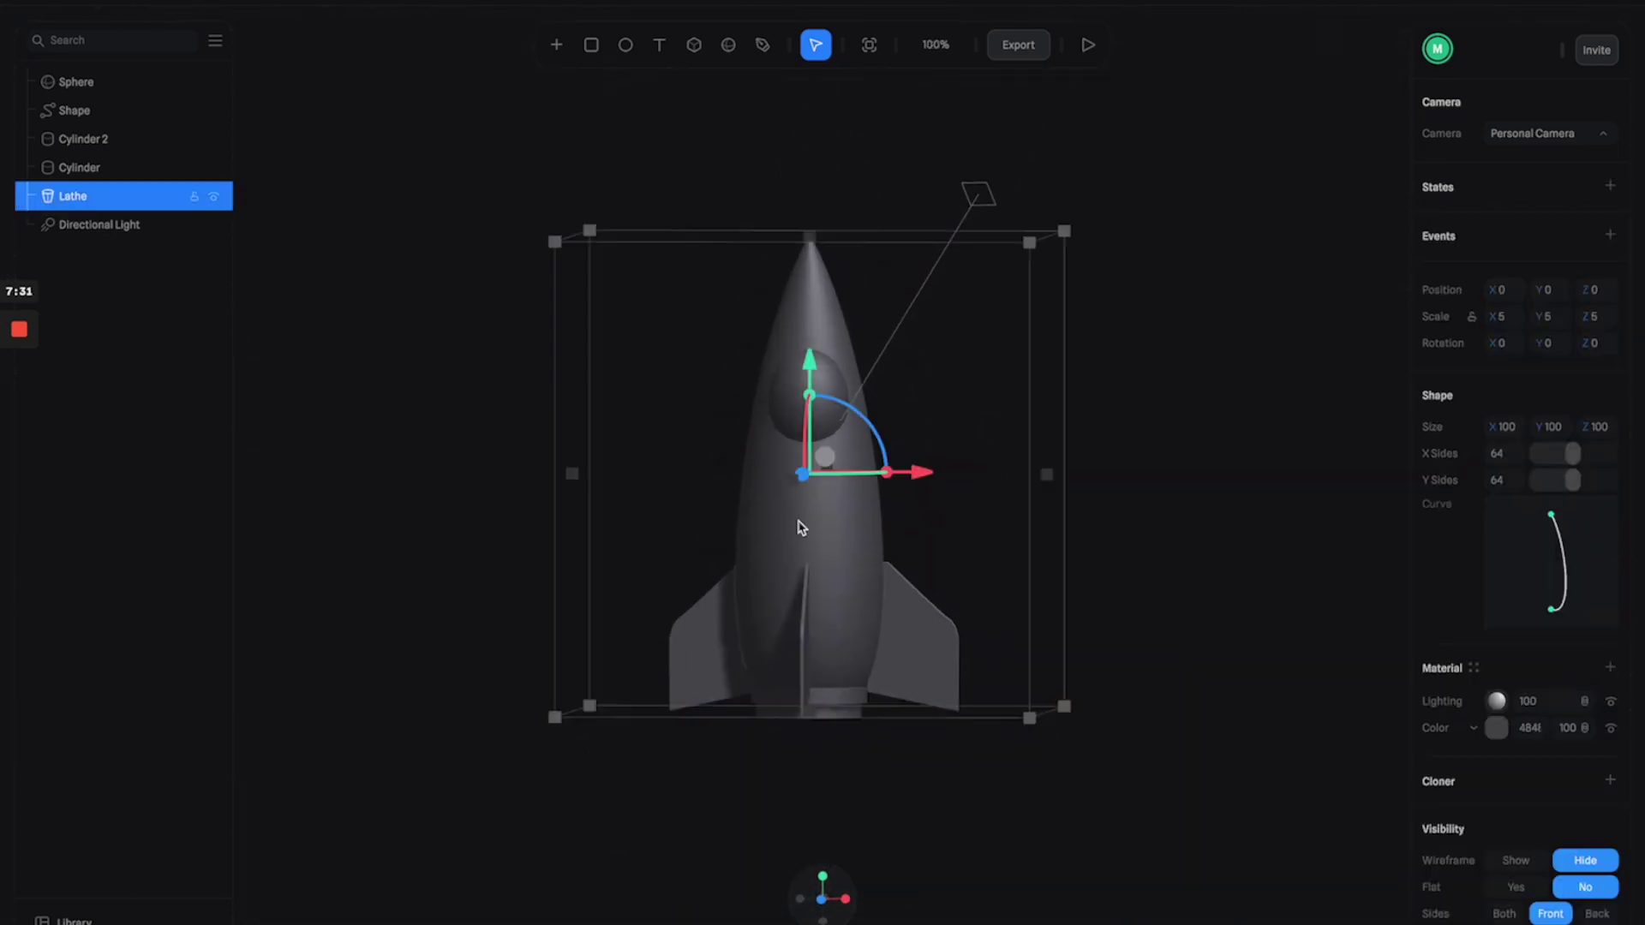
{"action": "double_click", "coordinate": [79, 198]}
{"action": "type", "text": "BODY"}
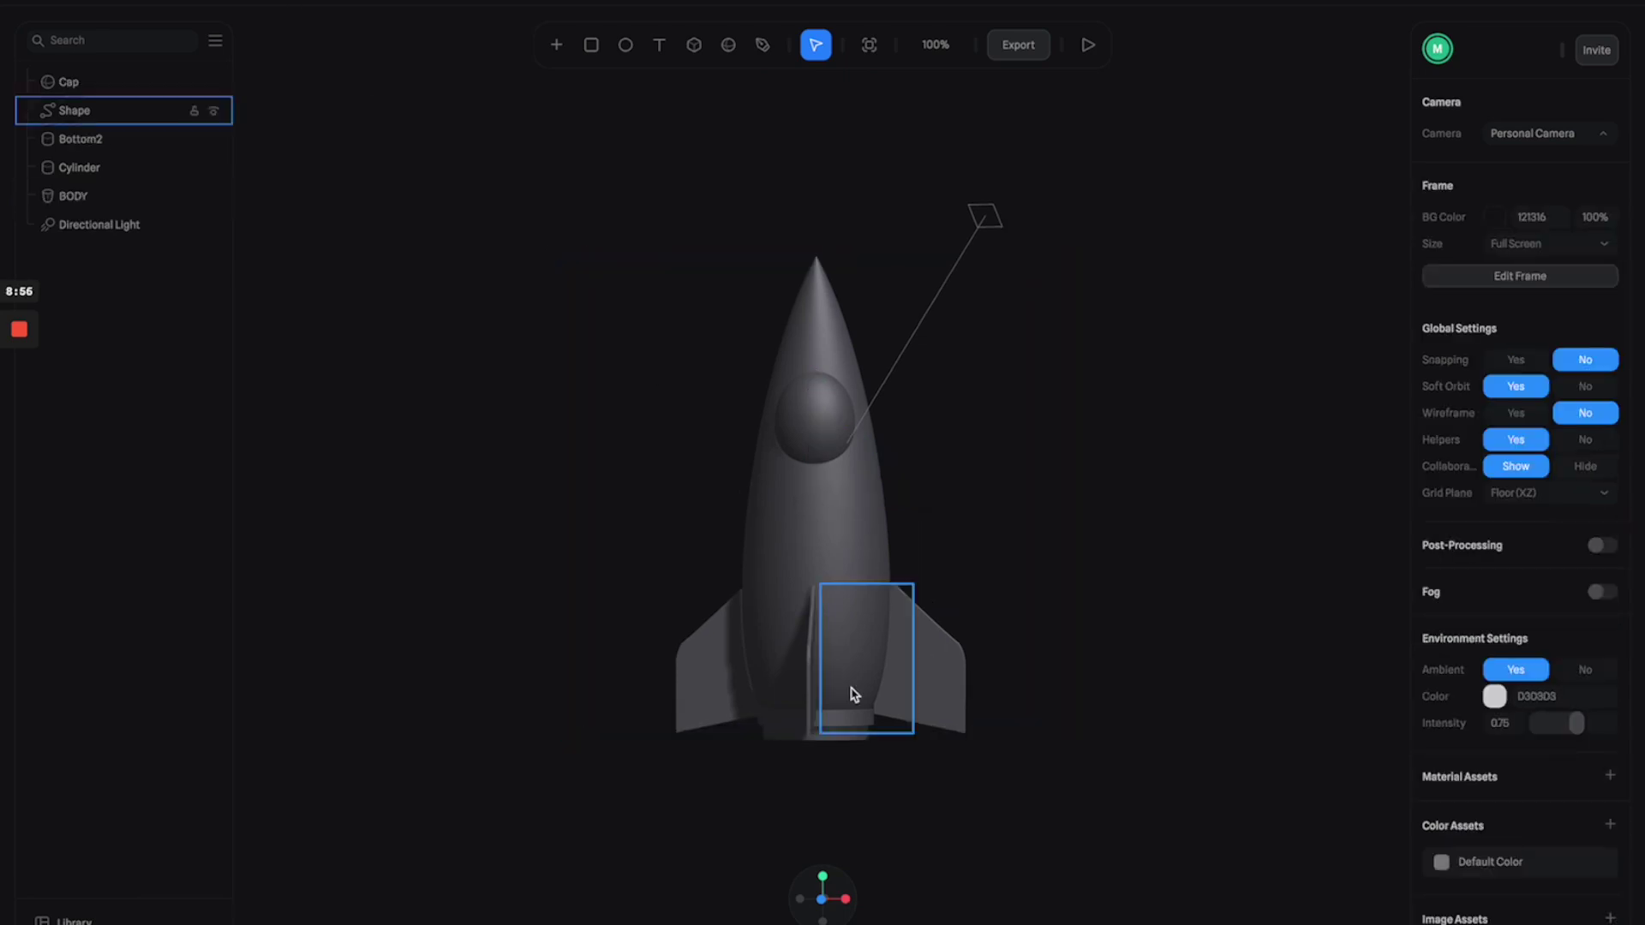
Change the rocket body's material layer from Color to Gradient
{"action": "left_click", "coordinate": [814, 514]}
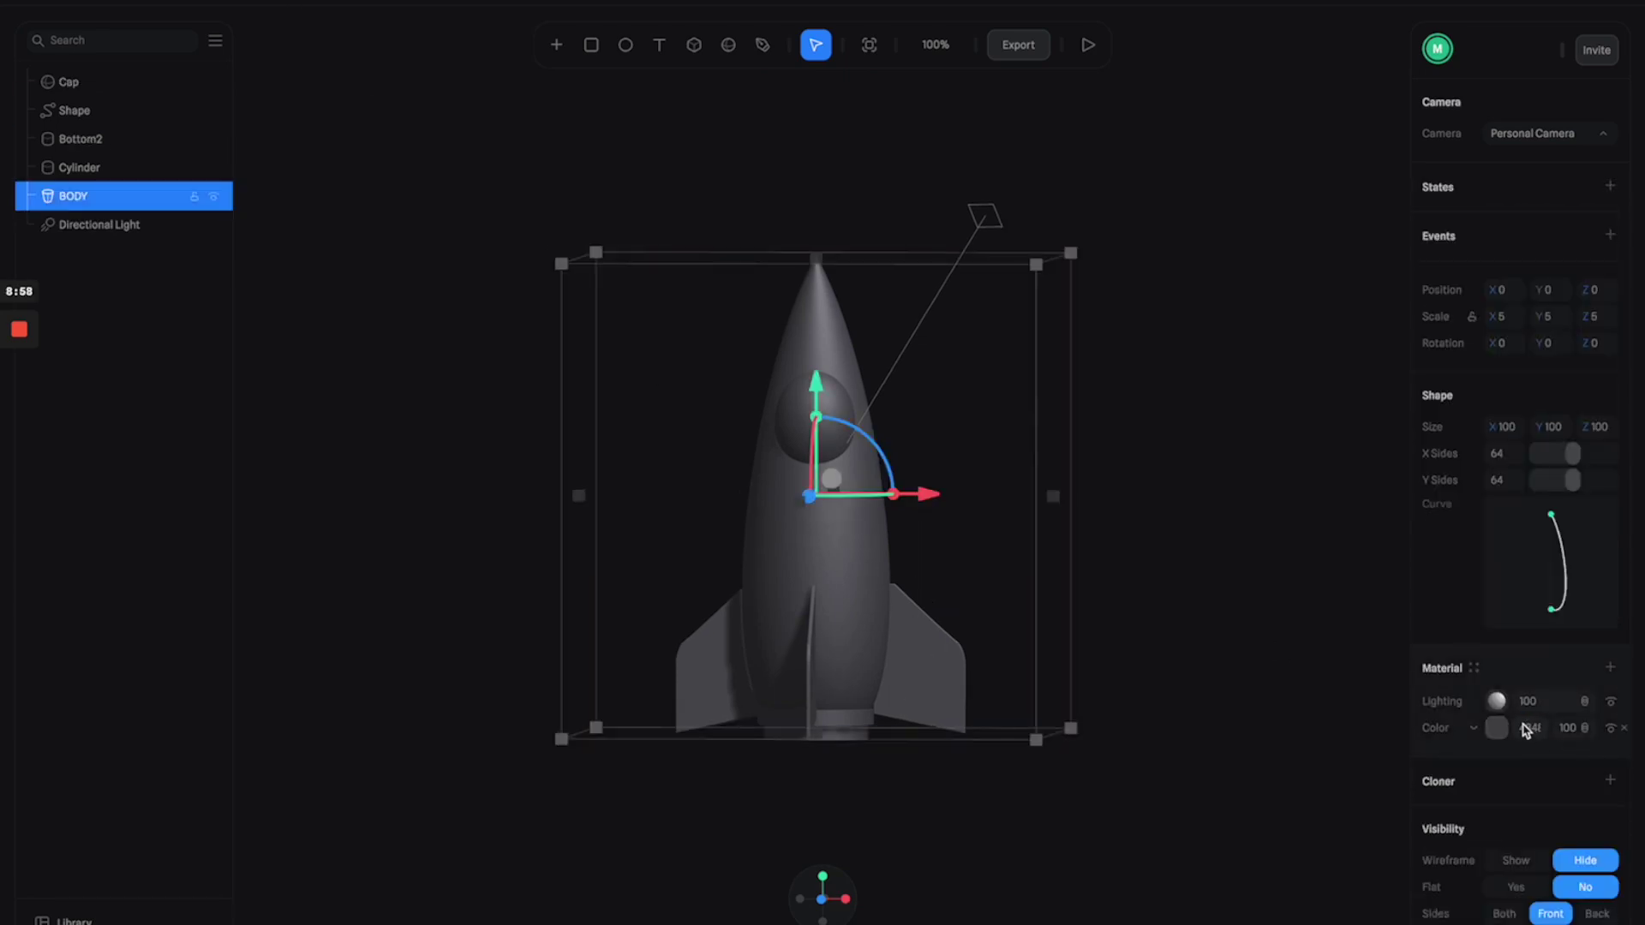
{"action": "left_click", "coordinate": [1475, 729]}
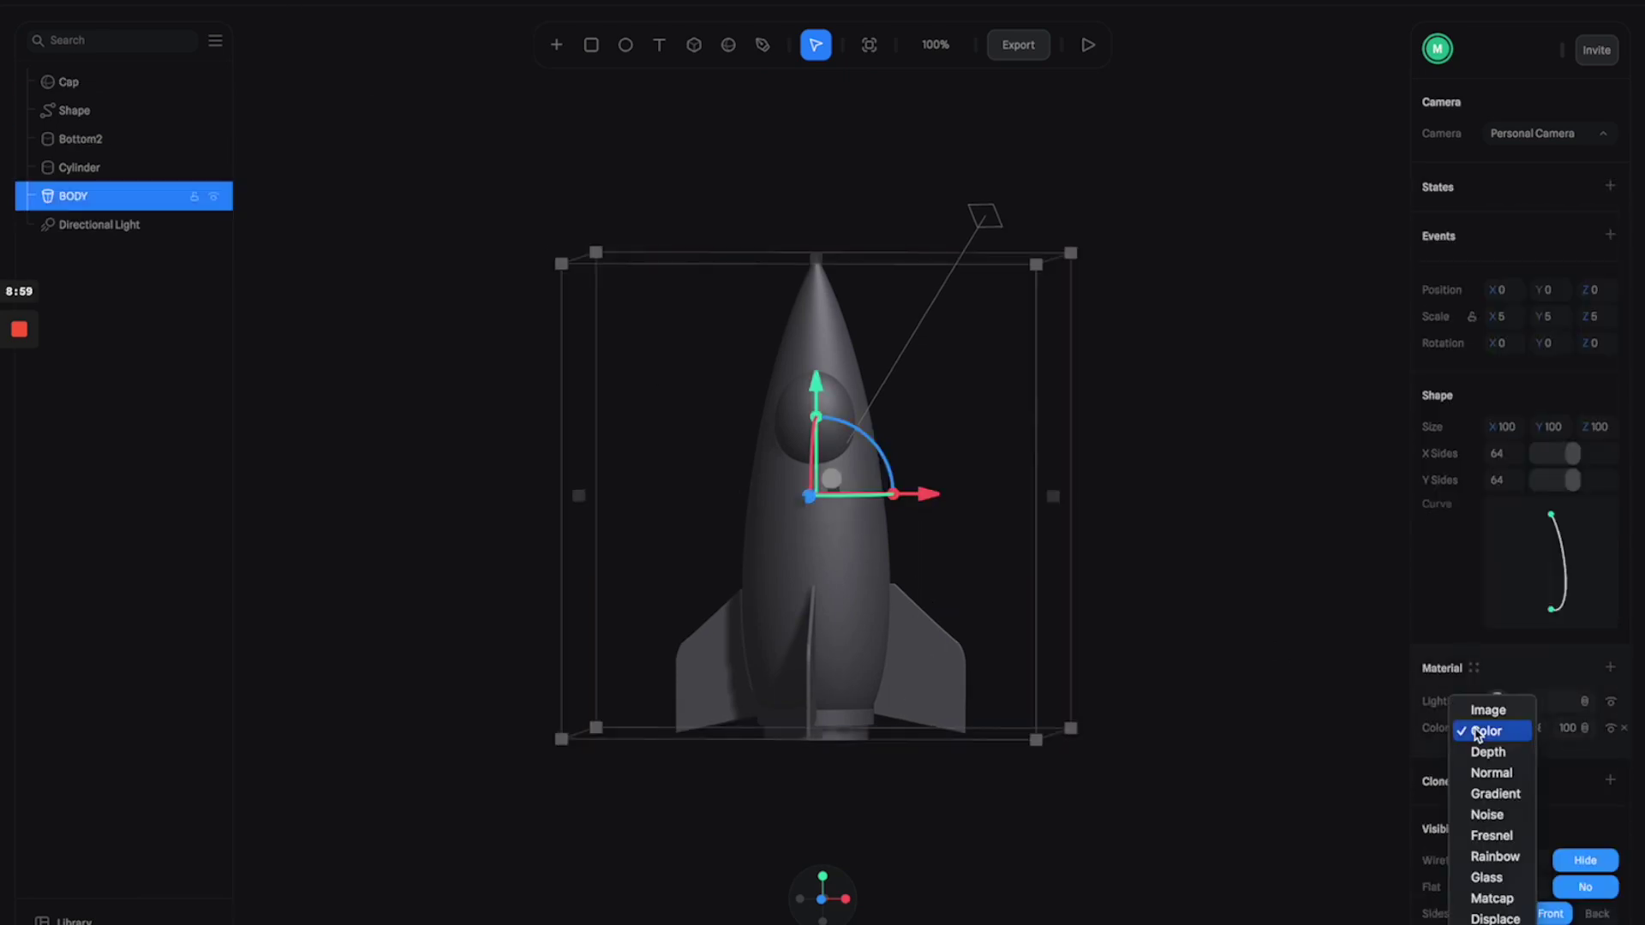
{"action": "left_click", "coordinate": [1496, 793]}
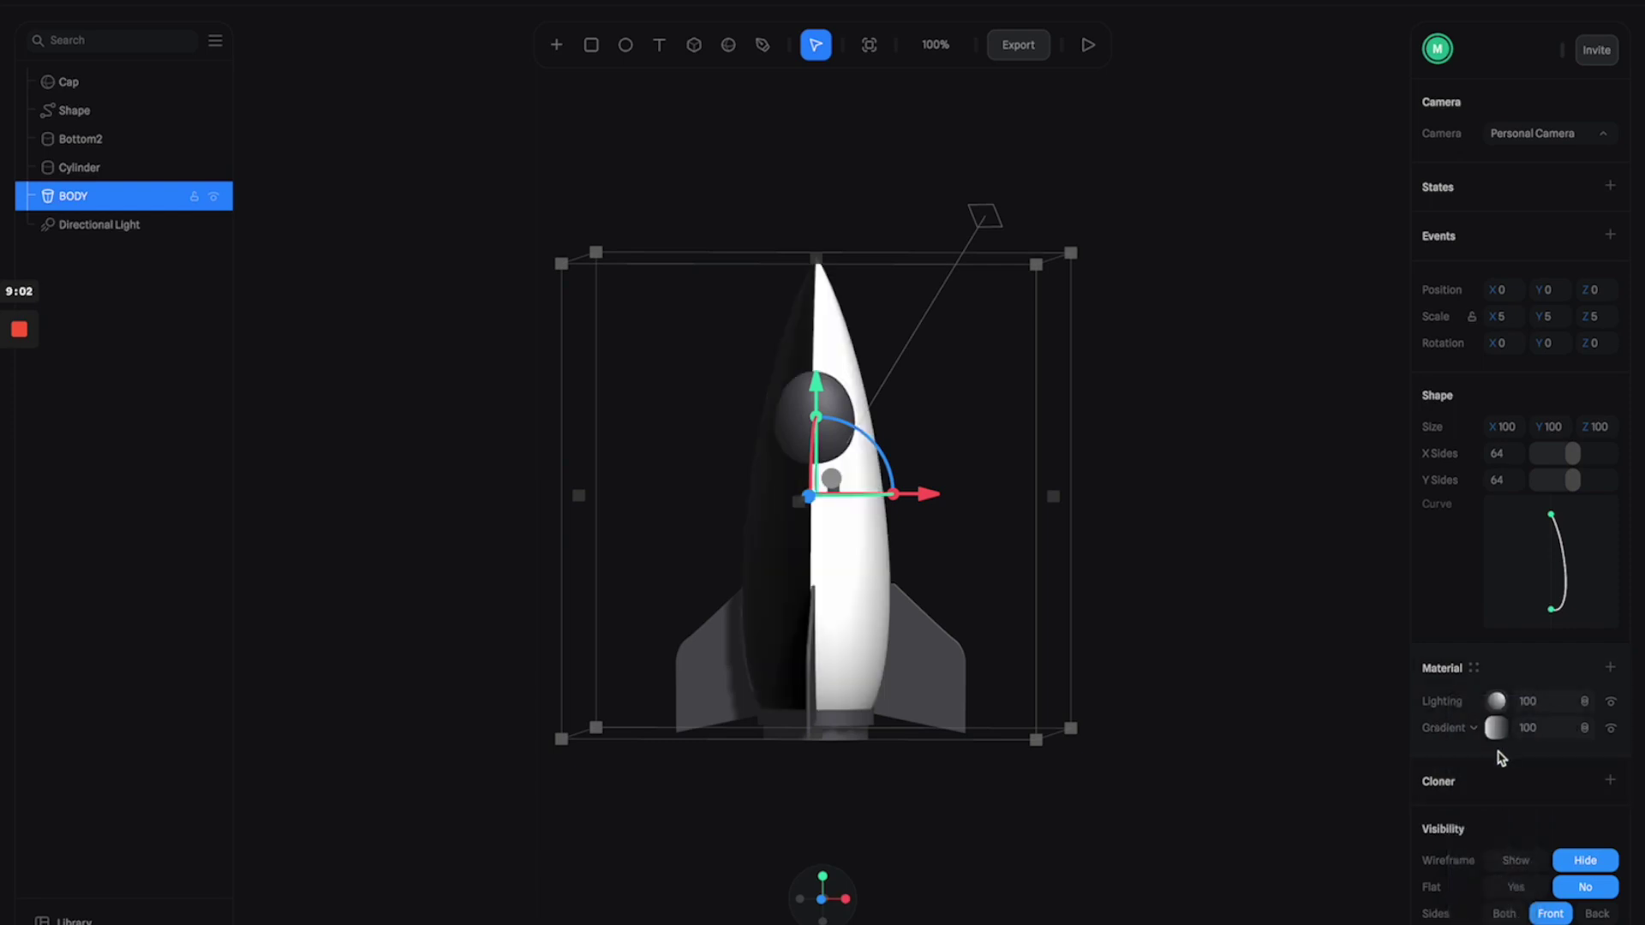
Set the body gradient's angle to 90 and move its black stop to about the middle of the ramp
{"action": "left_click", "coordinate": [1496, 728]}
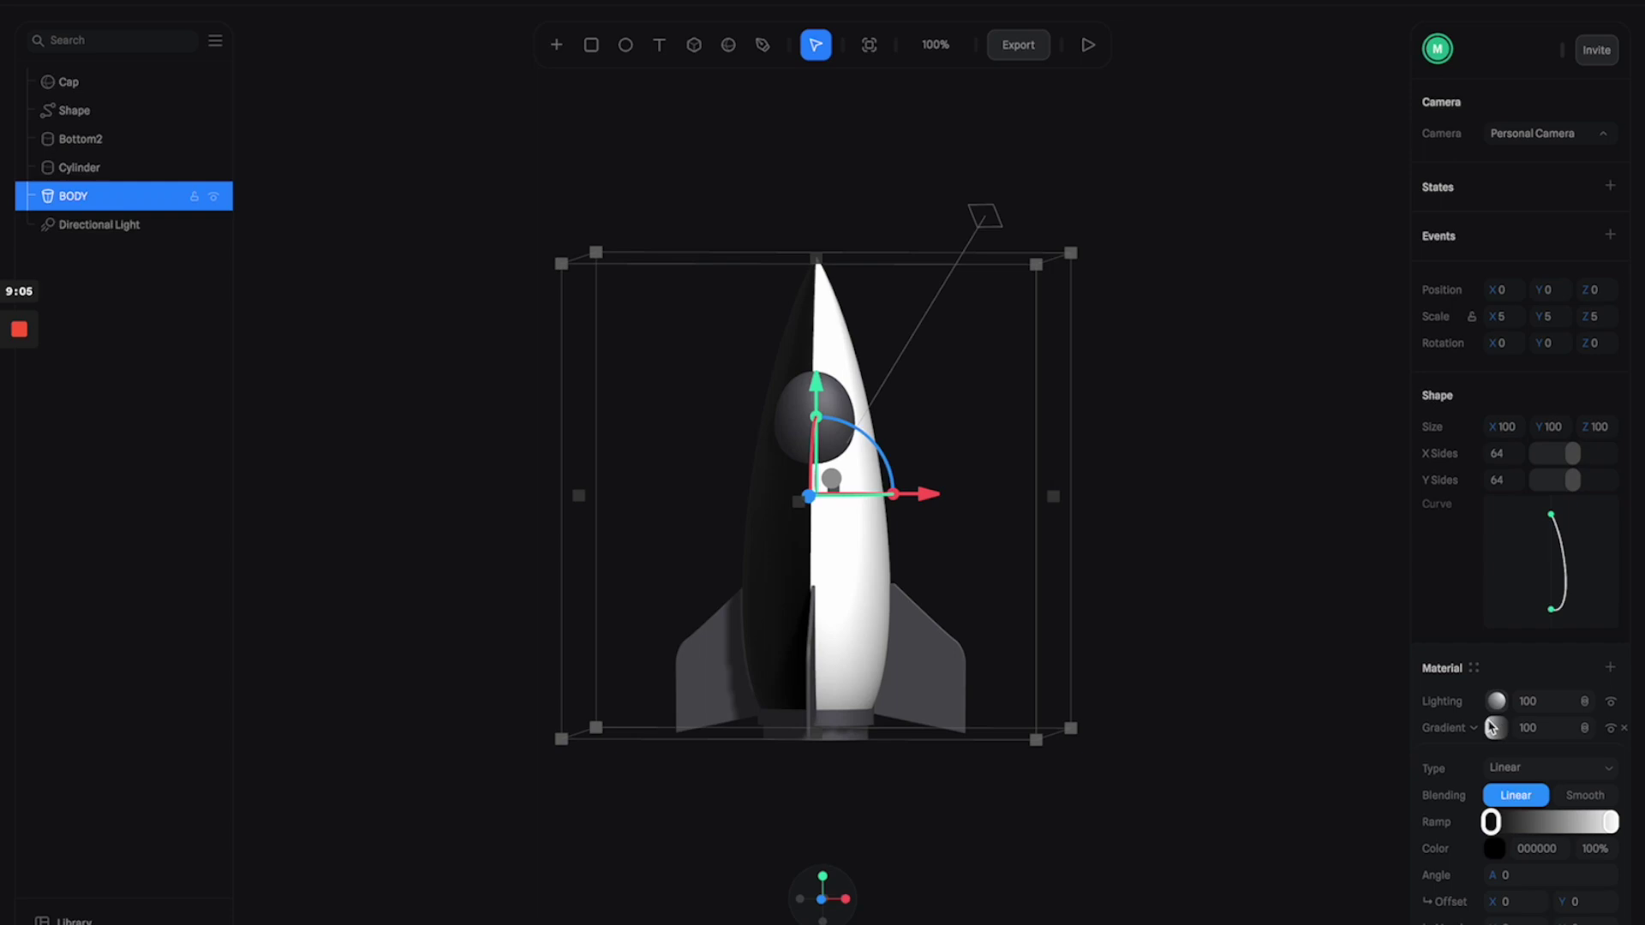
{"action": "left_click", "coordinate": [1518, 878]}
{"action": "type", "text": "90"}
{"action": "key", "text": "Return"}
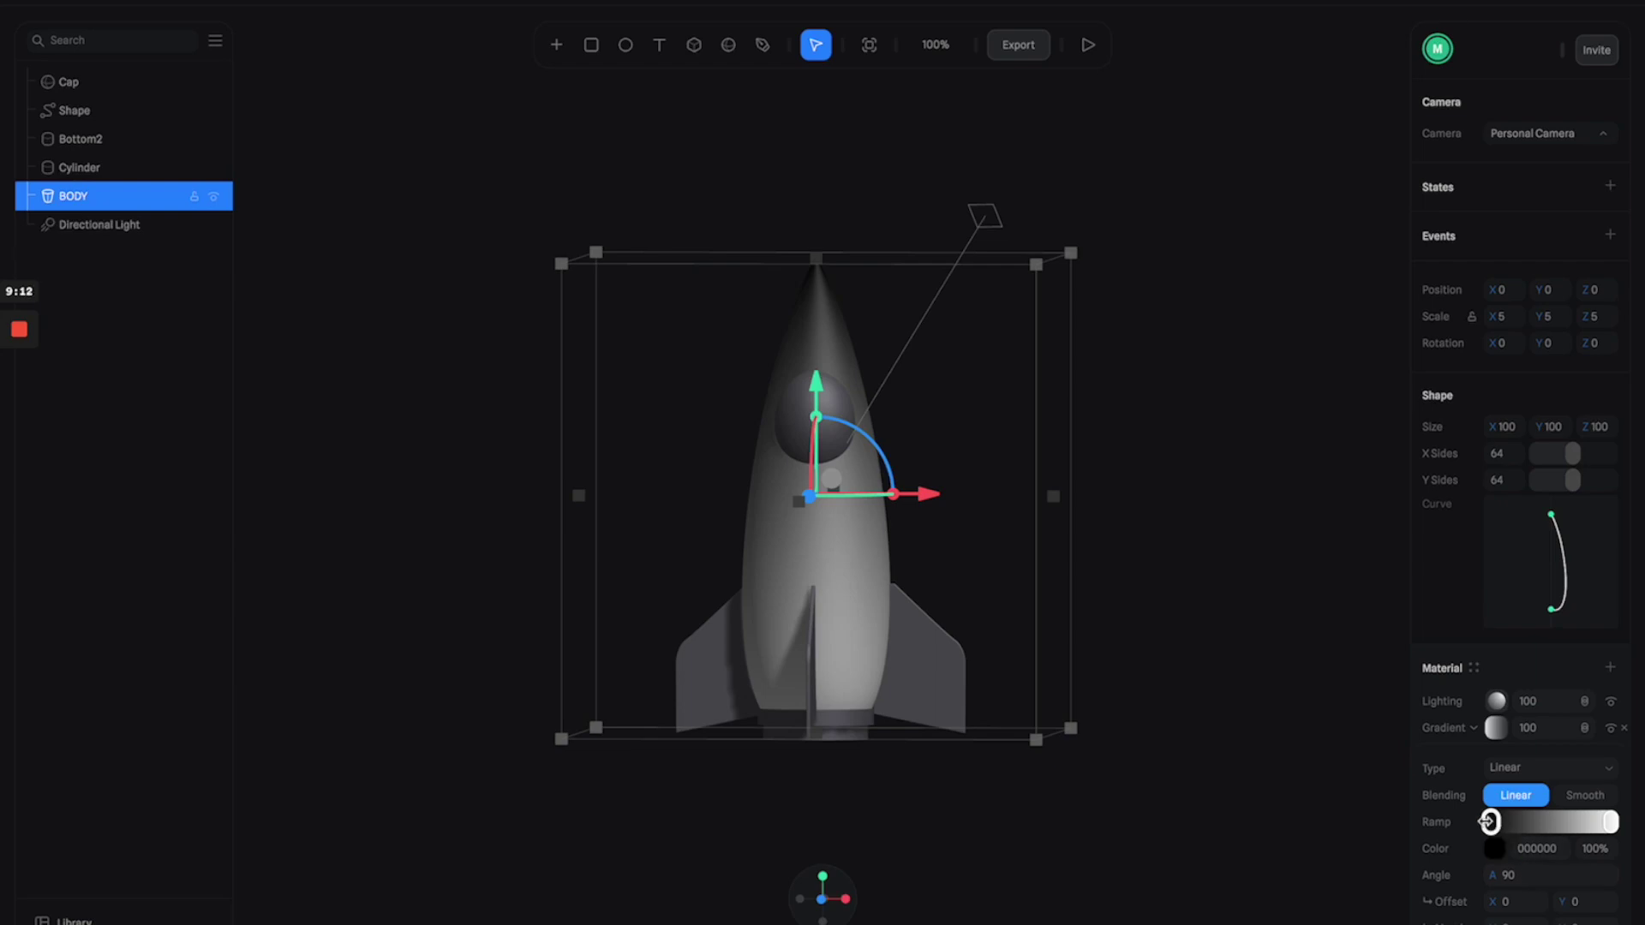
{"action": "left_click_drag", "start_coordinate": [1491, 822], "coordinate": [1552, 822]}
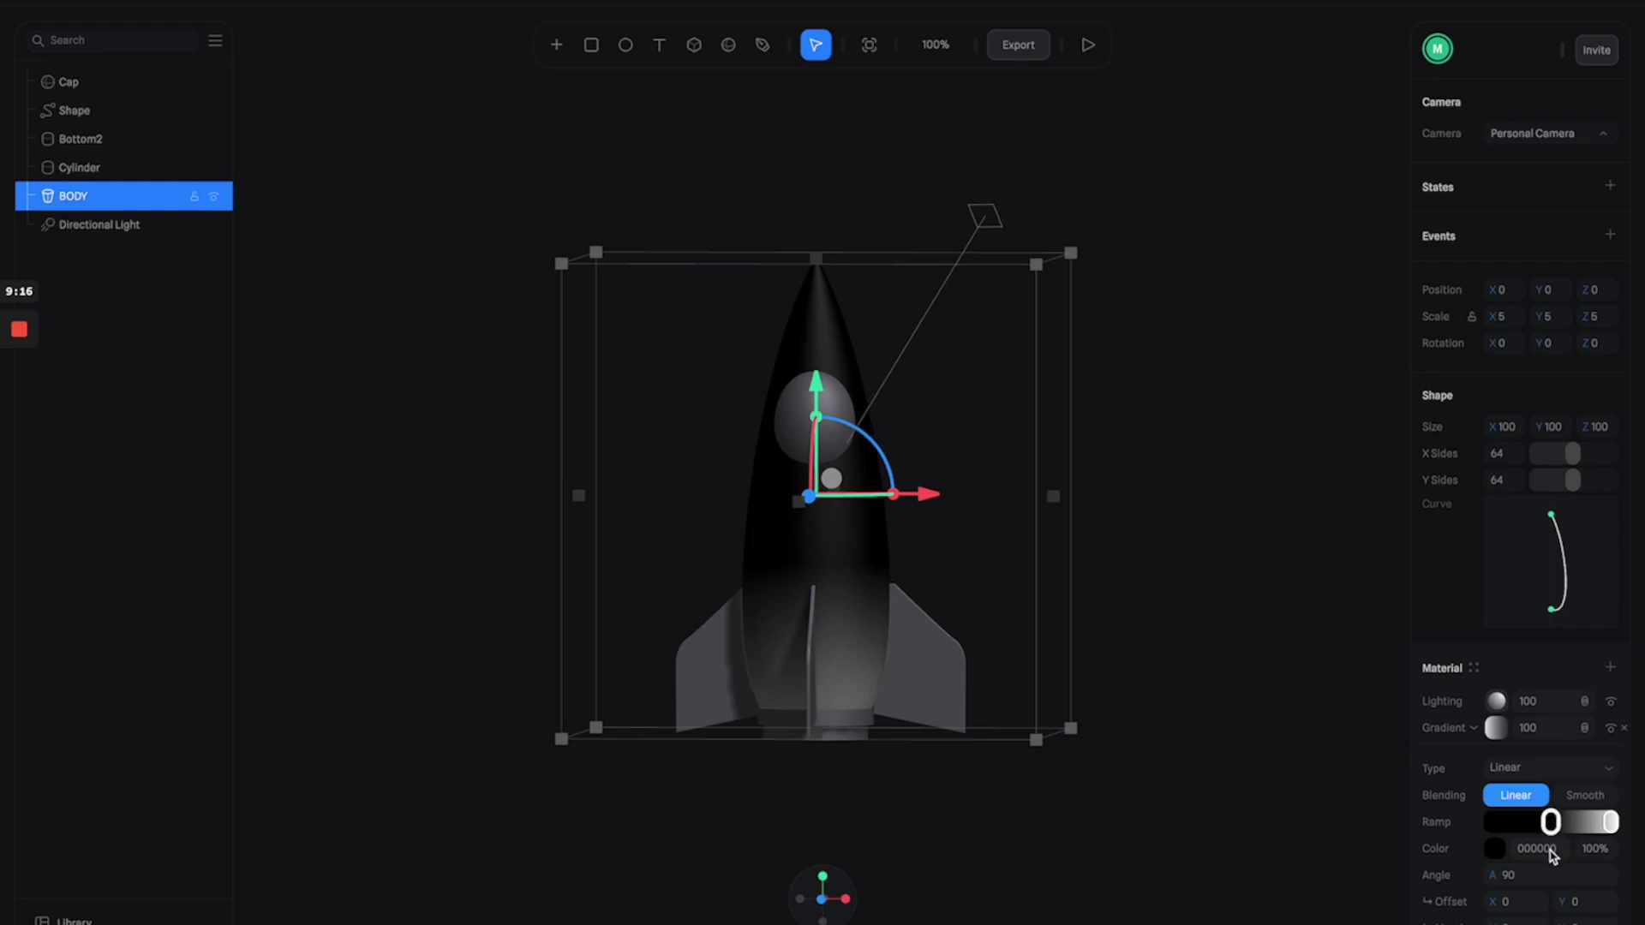
Recolor the body gradient's black stop to a deep purple
{"action": "left_click", "coordinate": [1494, 848]}
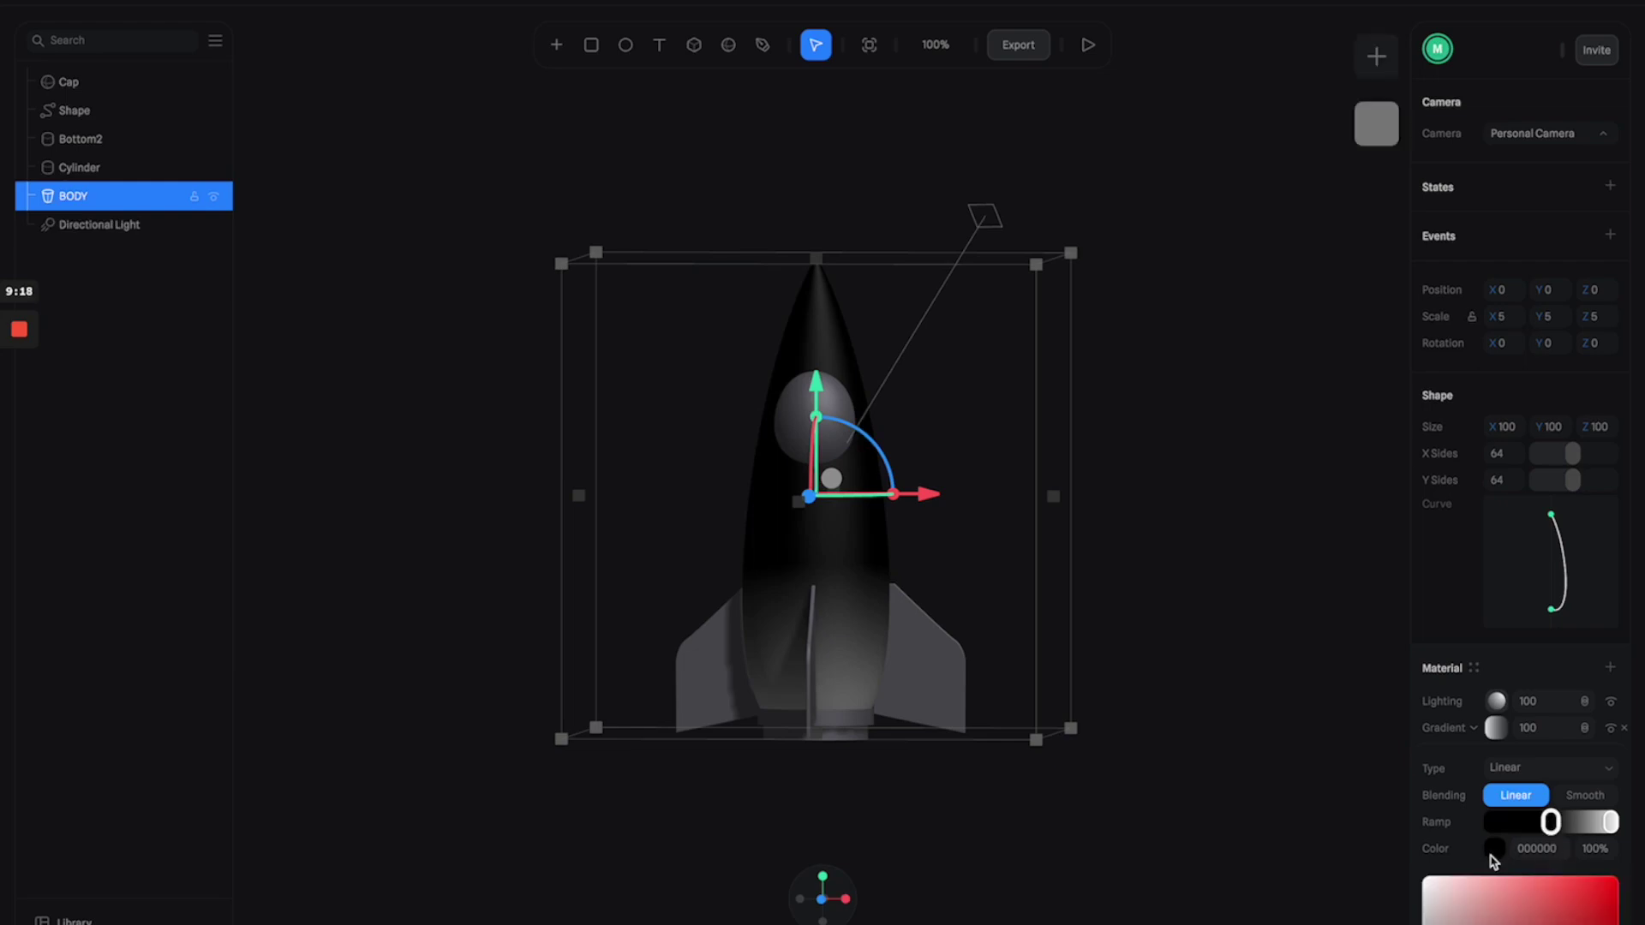
{"action": "scroll", "coordinate": [1528, 874], "scroll_direction": "down", "scroll_amount": 3}
{"action": "left_click", "coordinate": [1564, 903]}
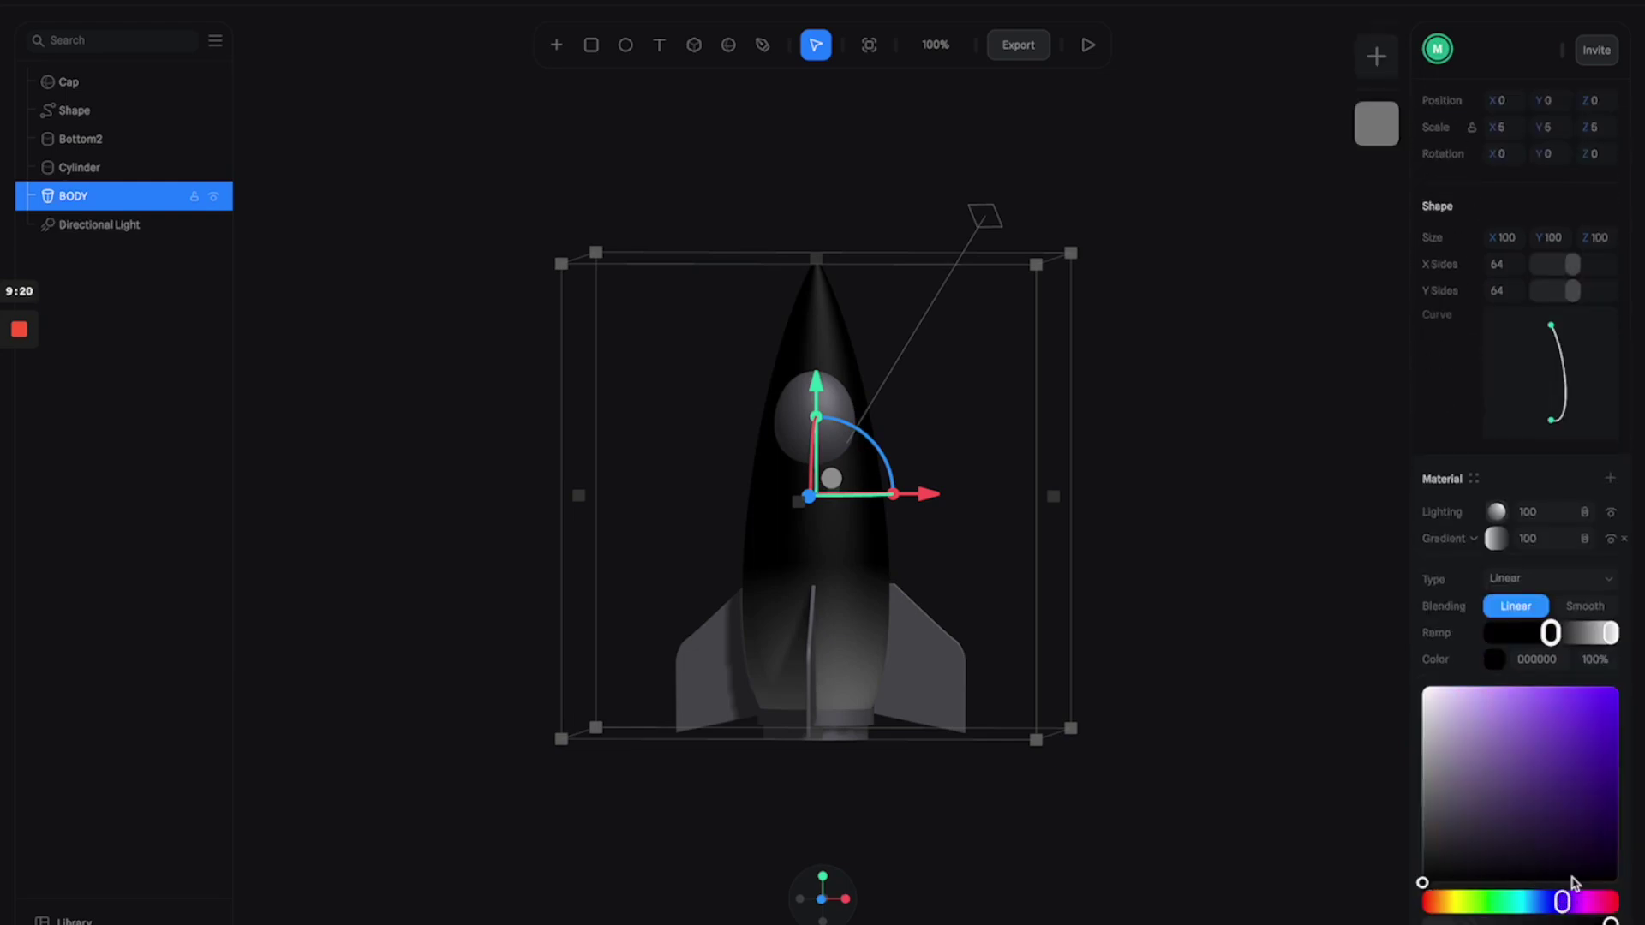
{"action": "left_click", "coordinate": [1592, 733]}
{"action": "left_click_drag", "start_coordinate": [1592, 735], "coordinate": [1616, 824]}
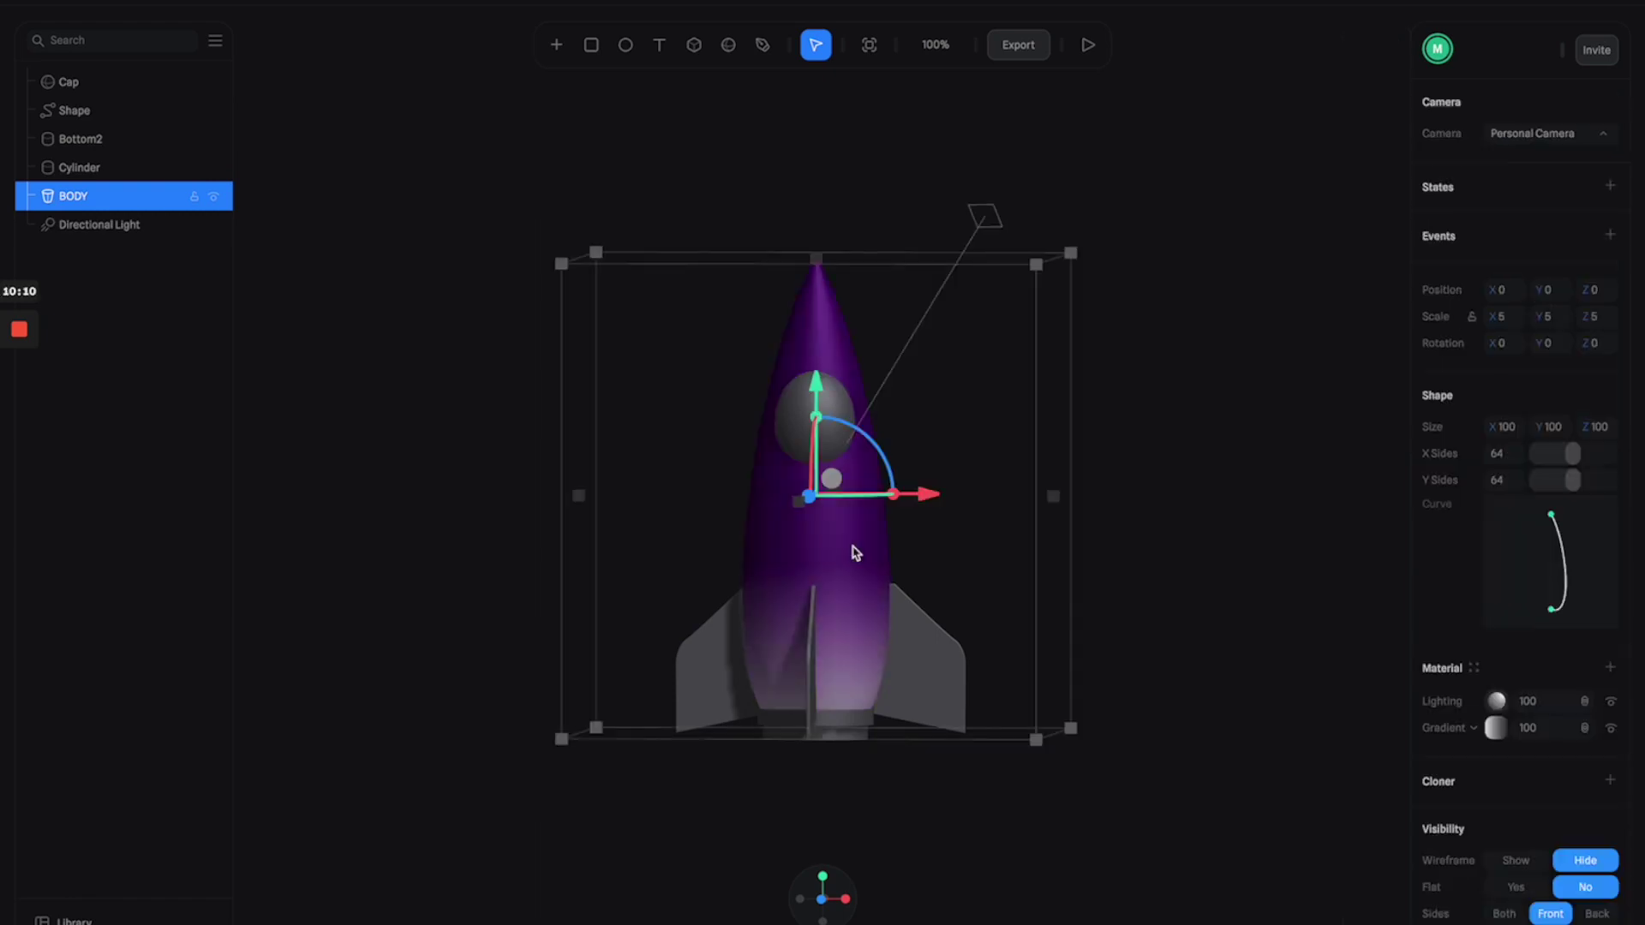
Add a Fresnel layer to the rocket body's material and set its strength to 60
{"action": "left_click", "coordinate": [1610, 667]}
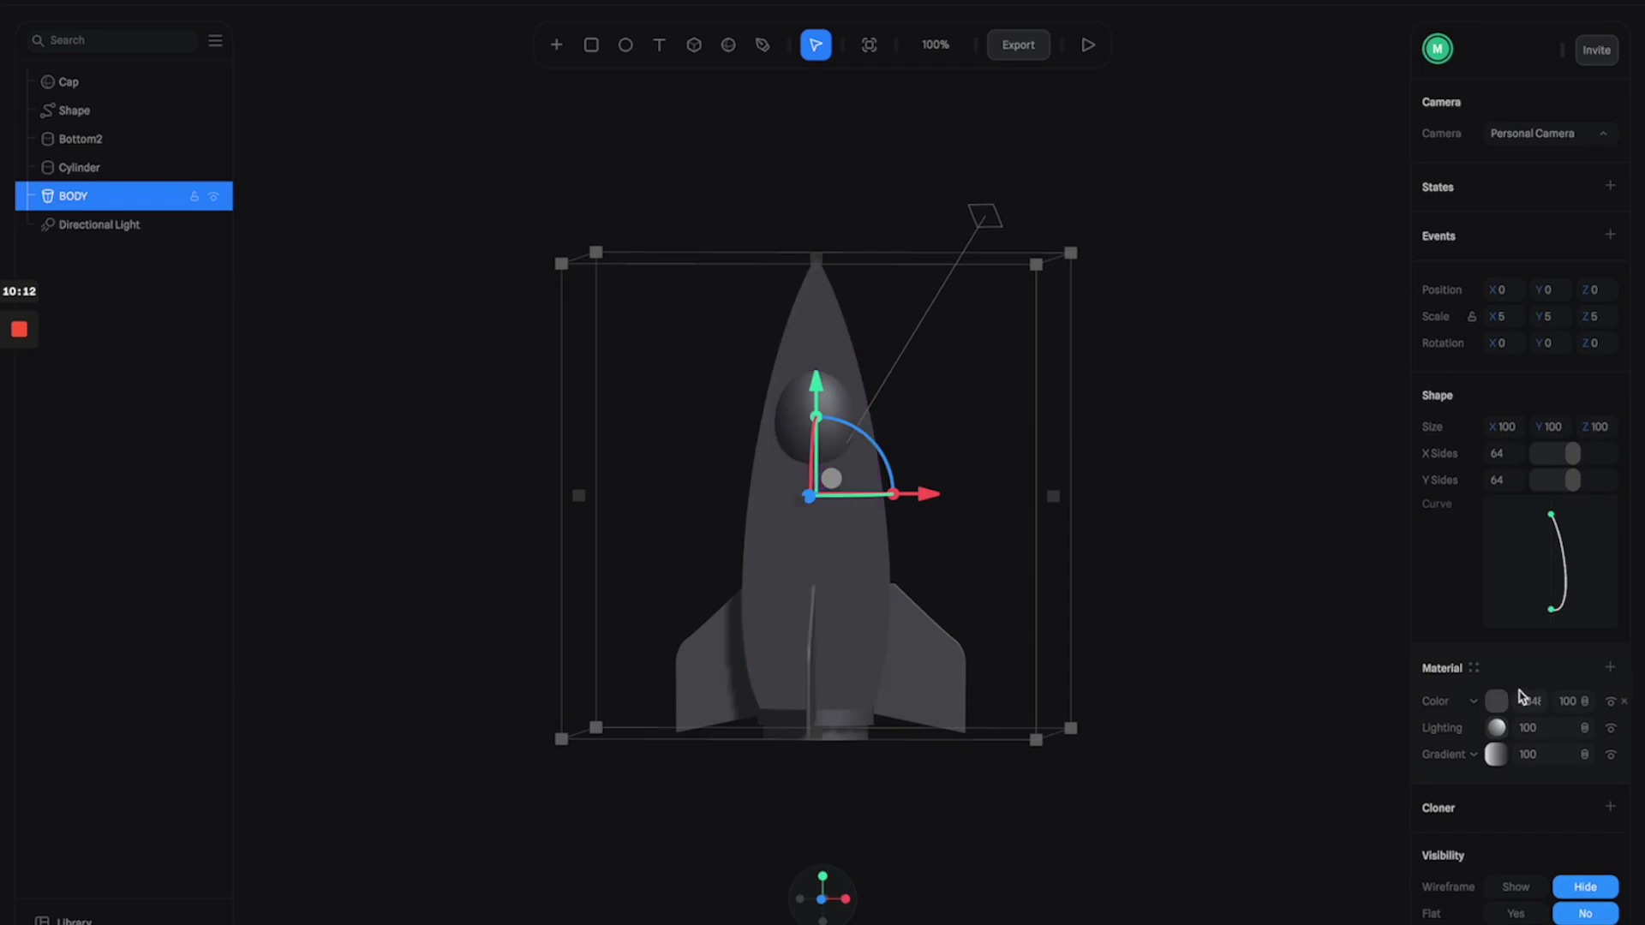
{"action": "left_click", "coordinate": [1467, 701]}
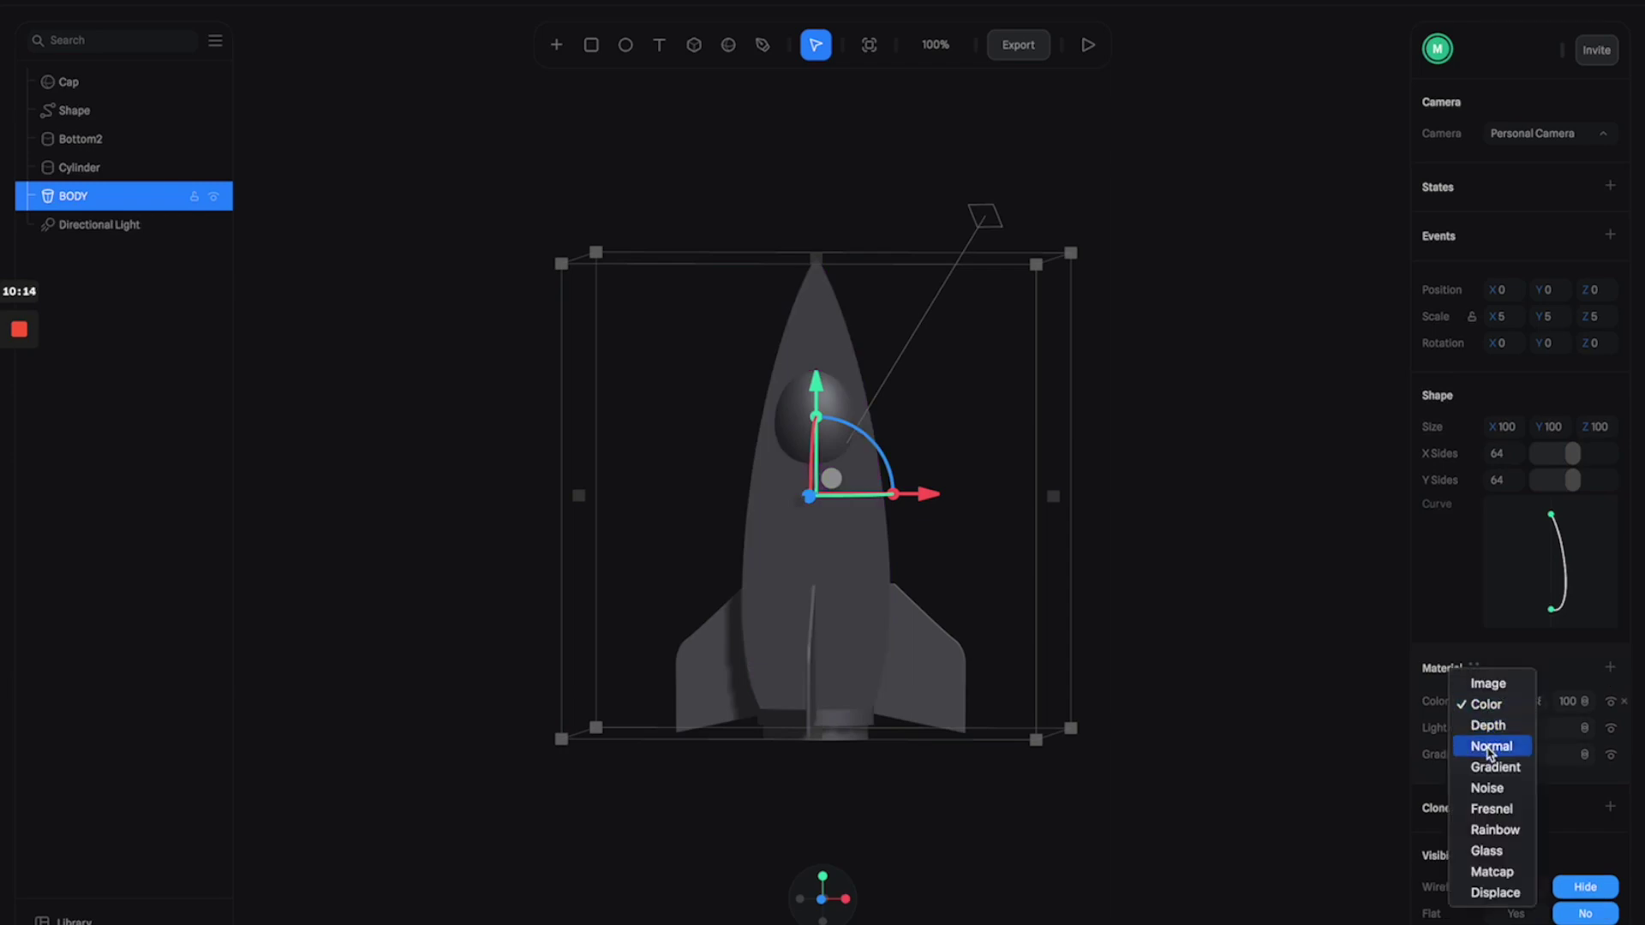
{"action": "left_click", "coordinate": [1495, 809]}
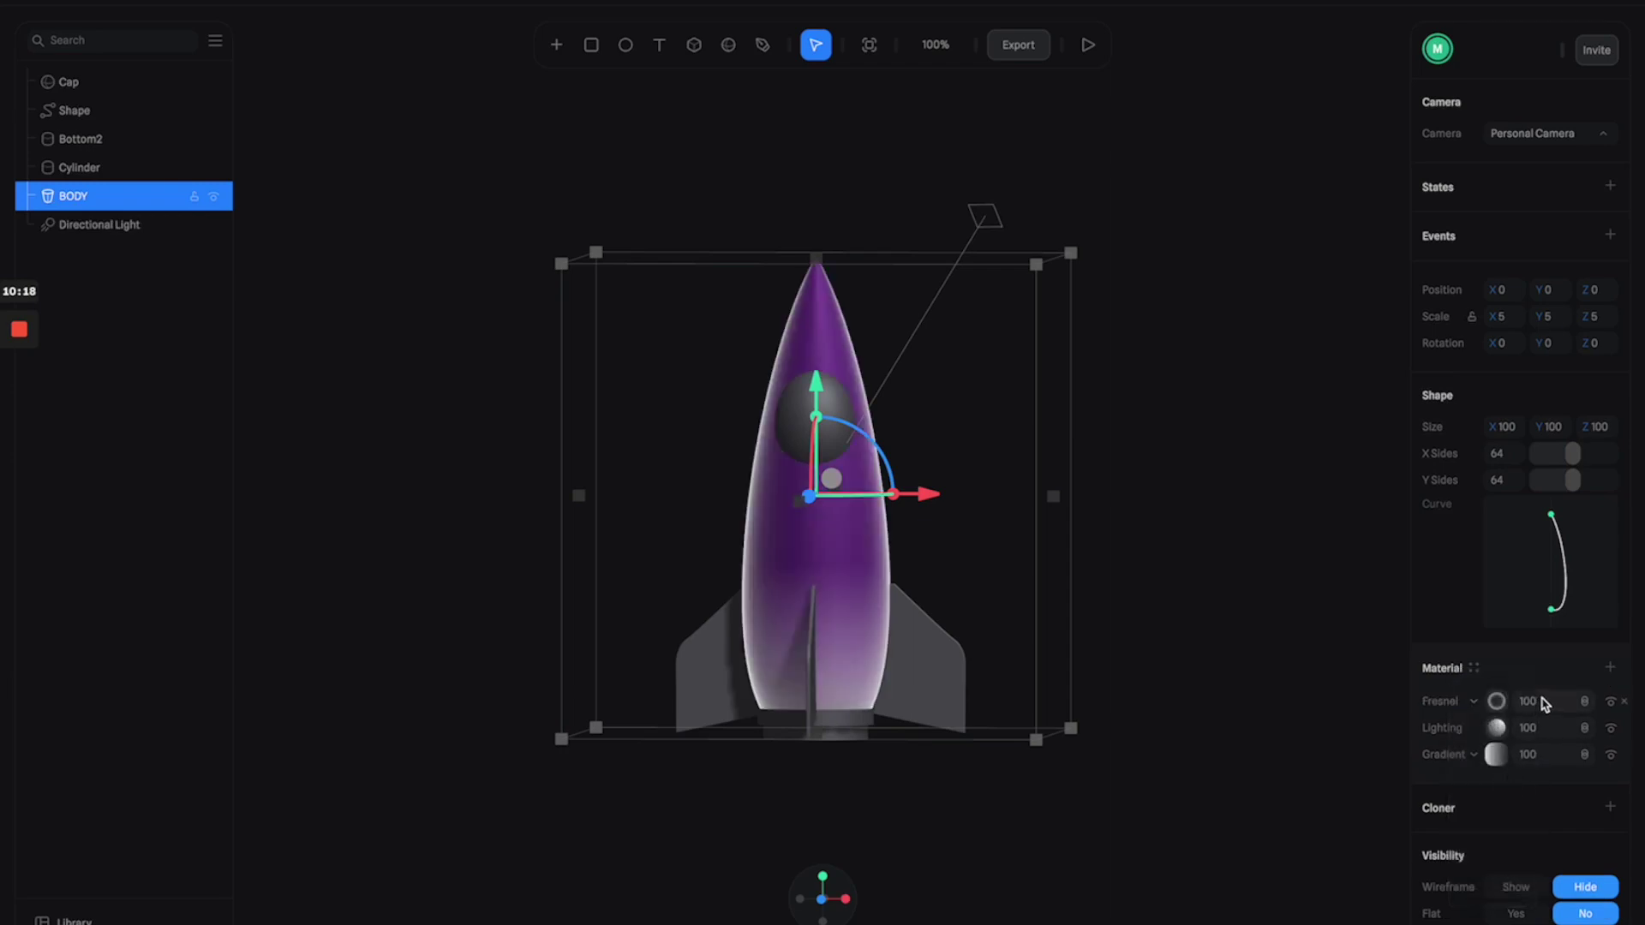
{"action": "left_click", "coordinate": [1550, 700]}
{"action": "type", "text": "60"}
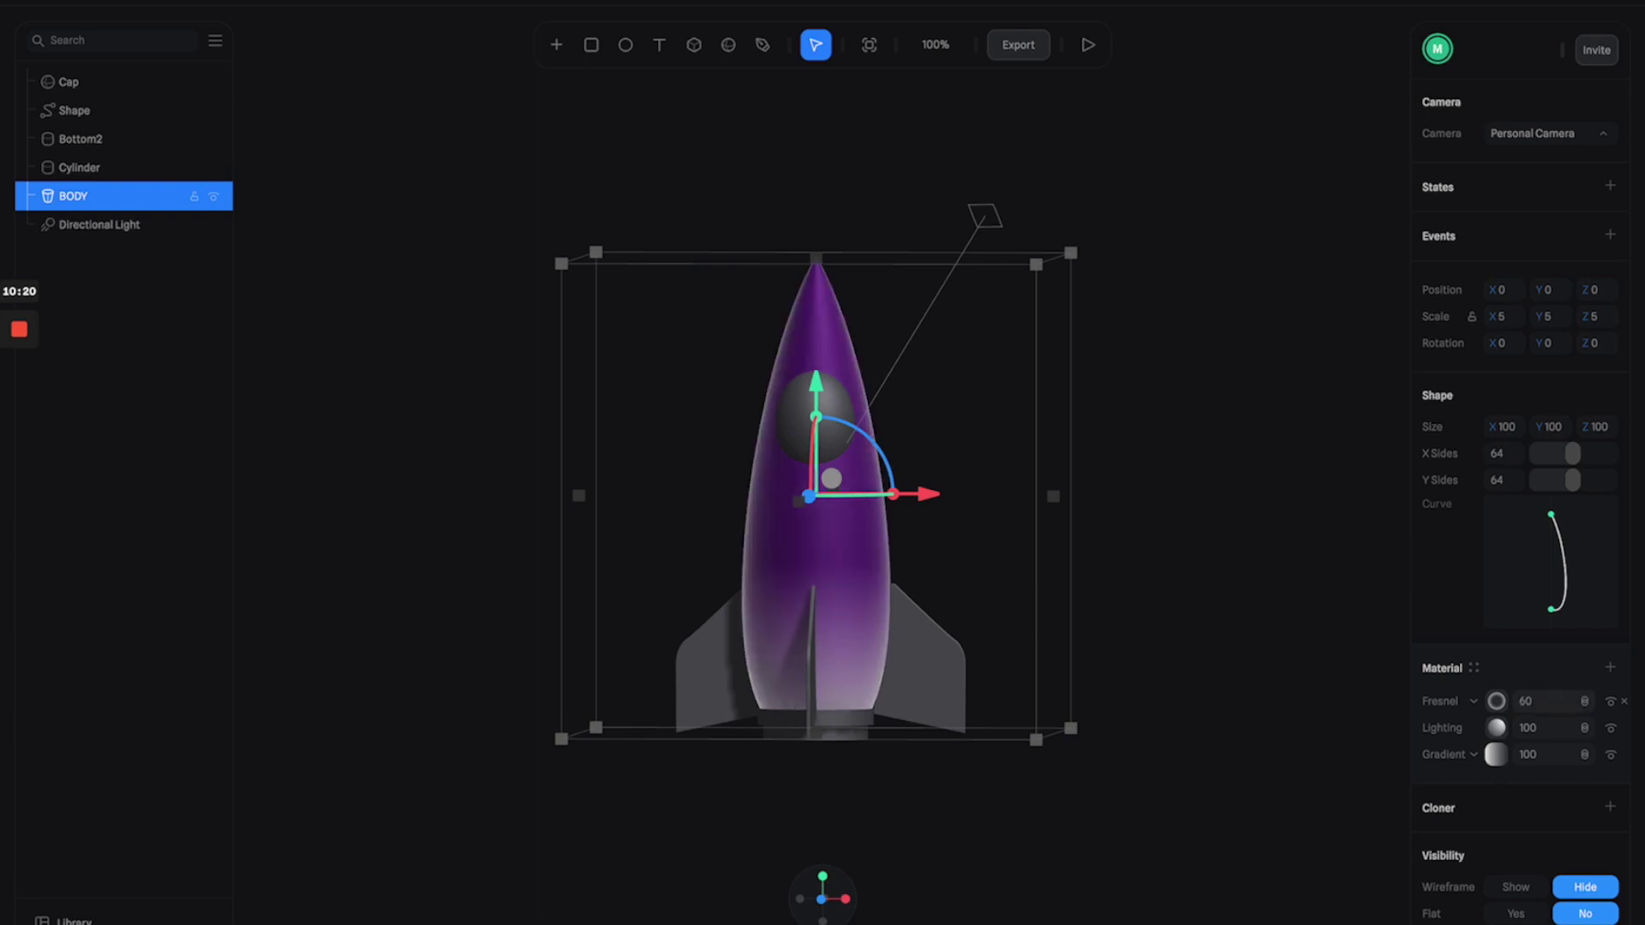
{"action": "key", "text": "Return"}
Add a second Gradient layer on top of the body's material, set its angle to 90 and shift its black stop toward the ramp's middle
{"action": "left_click", "coordinate": [1608, 671]}
{"action": "left_click", "coordinate": [1478, 701]}
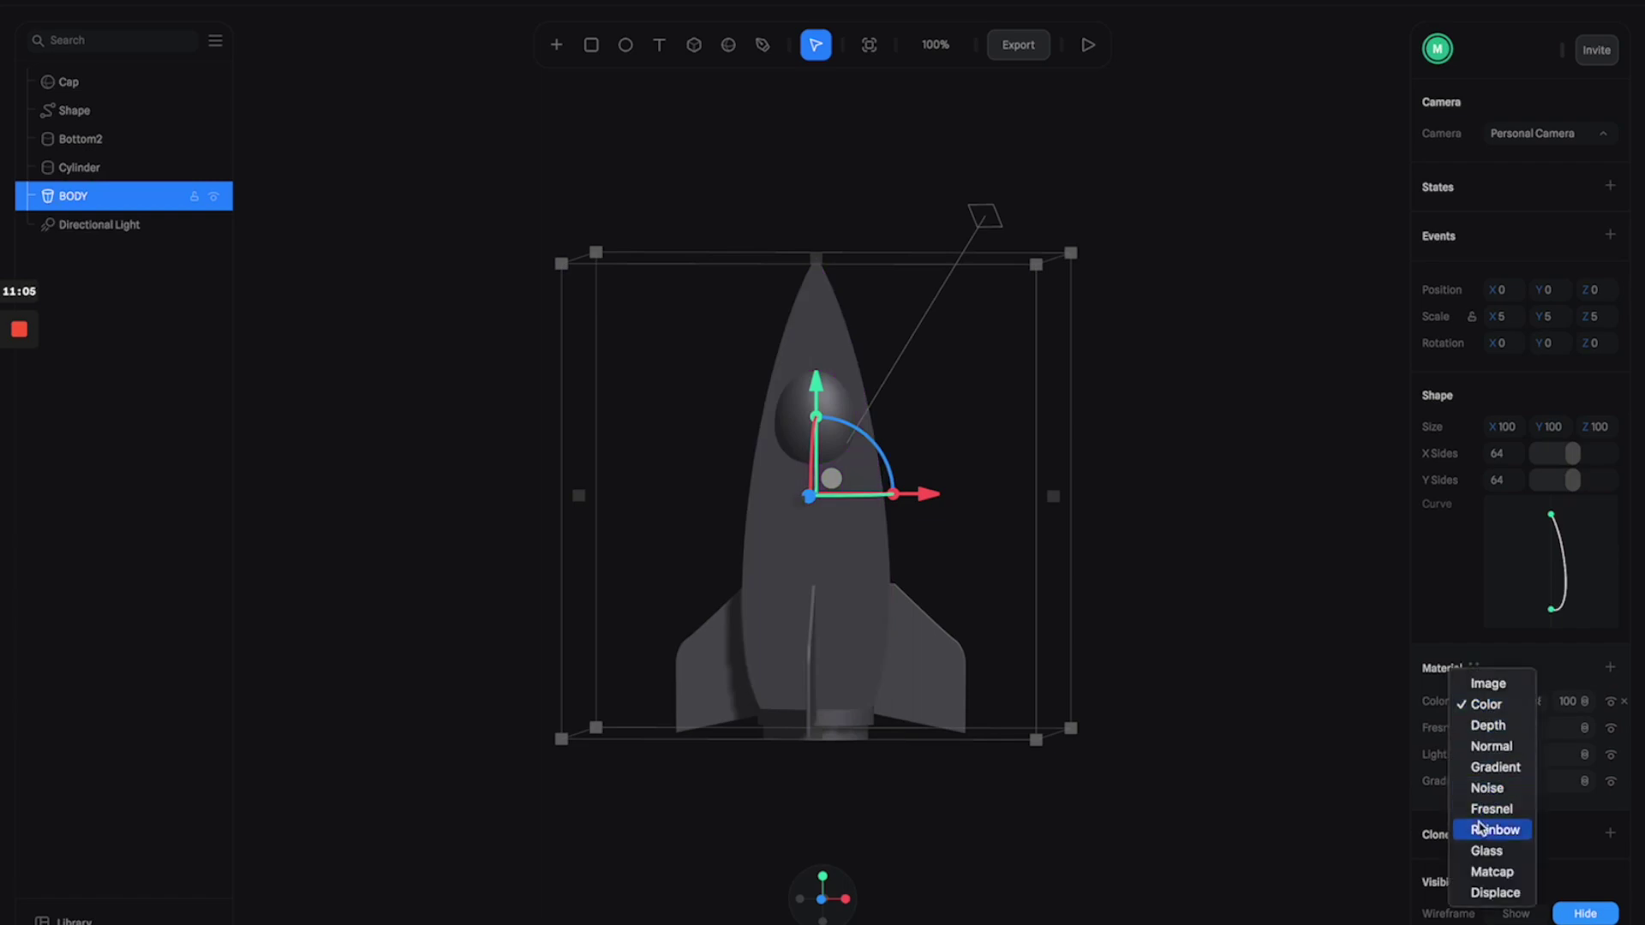
{"action": "left_click", "coordinate": [1495, 767]}
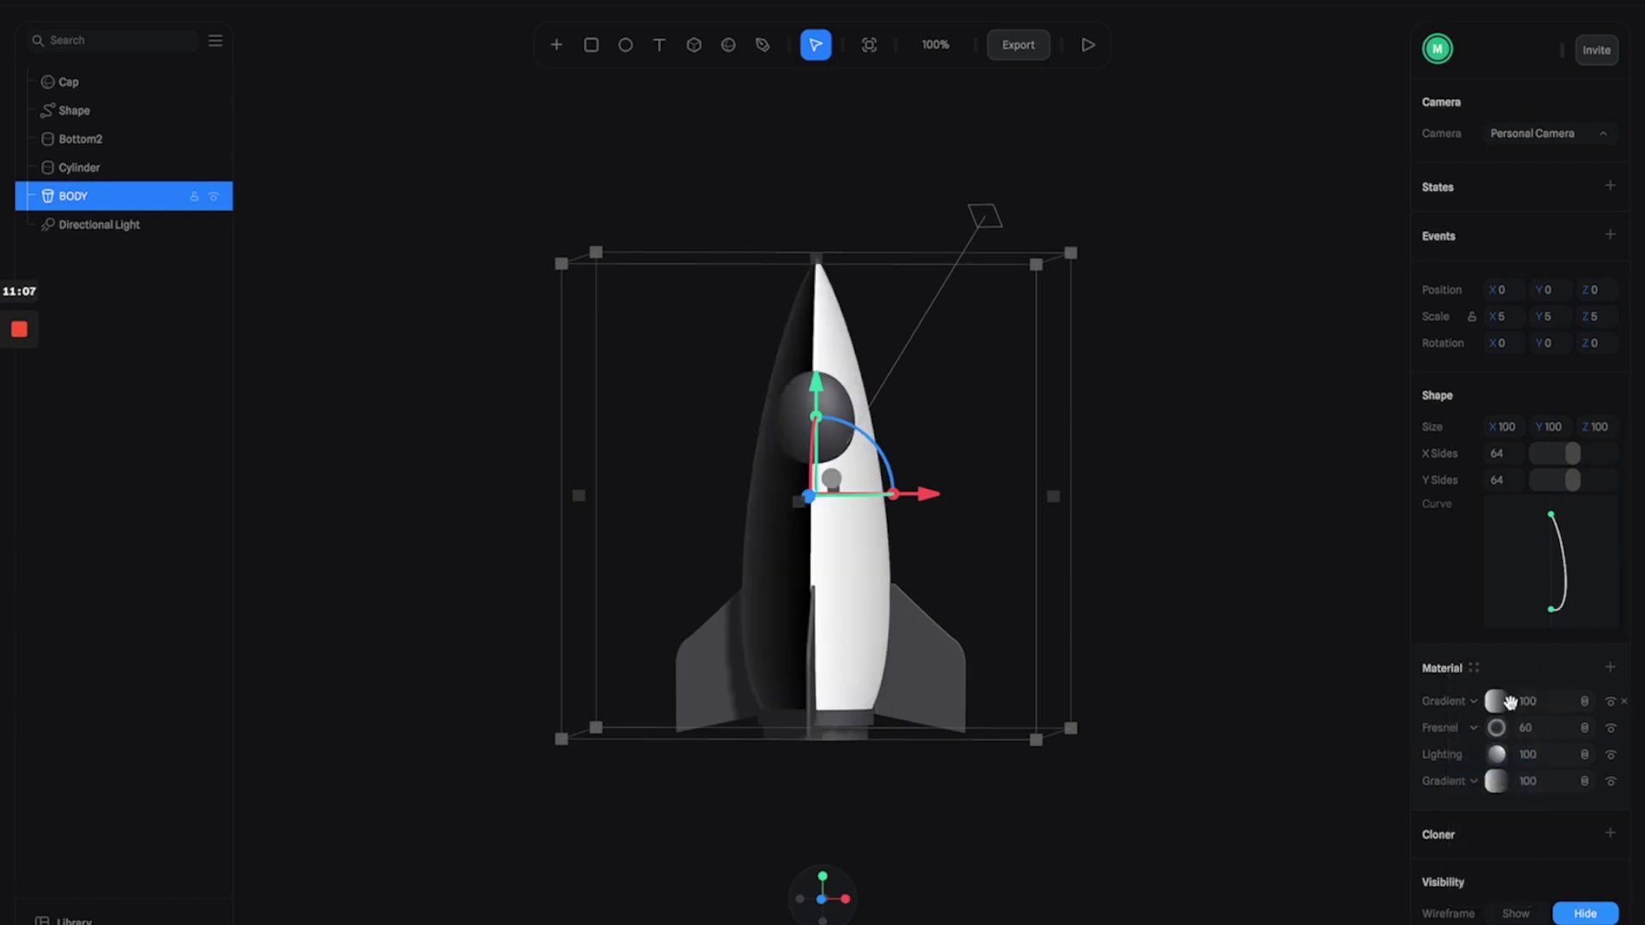
{"action": "left_click", "coordinate": [1501, 706]}
{"action": "left_click", "coordinate": [1522, 851]}
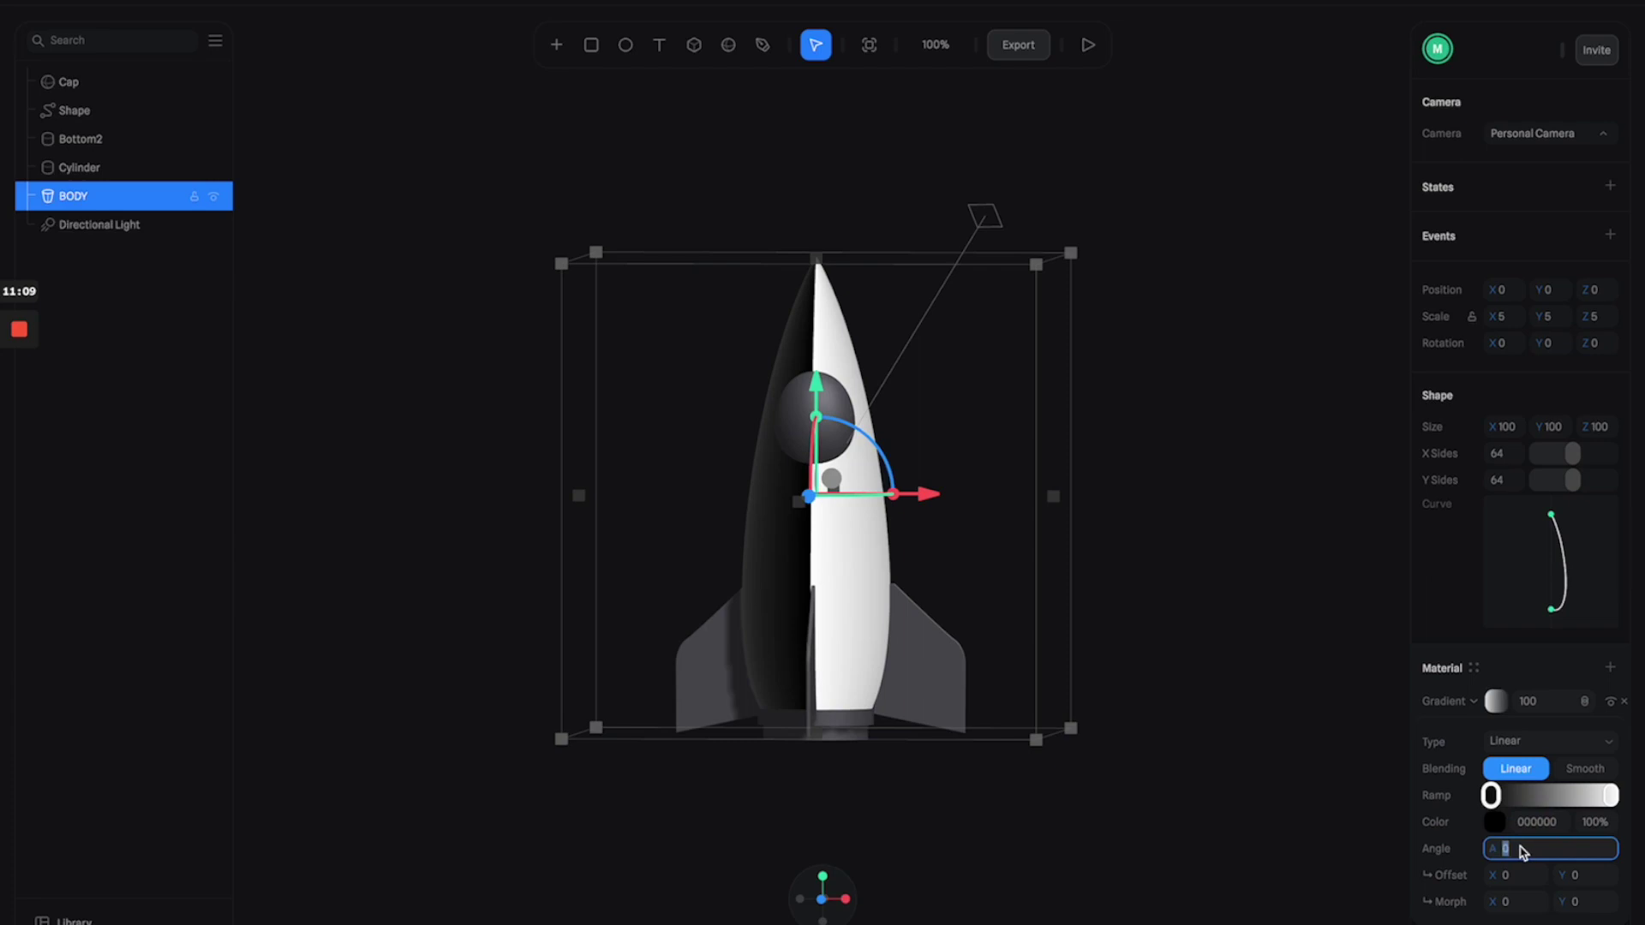
{"action": "type", "text": "90"}
{"action": "key", "text": "Return"}
{"action": "left_click_drag", "start_coordinate": [1492, 795], "coordinate": [1599, 795]}
Recolor the white end stop of the new body gradient to red (DF3A3A)
{"action": "left_click", "coordinate": [1545, 824]}
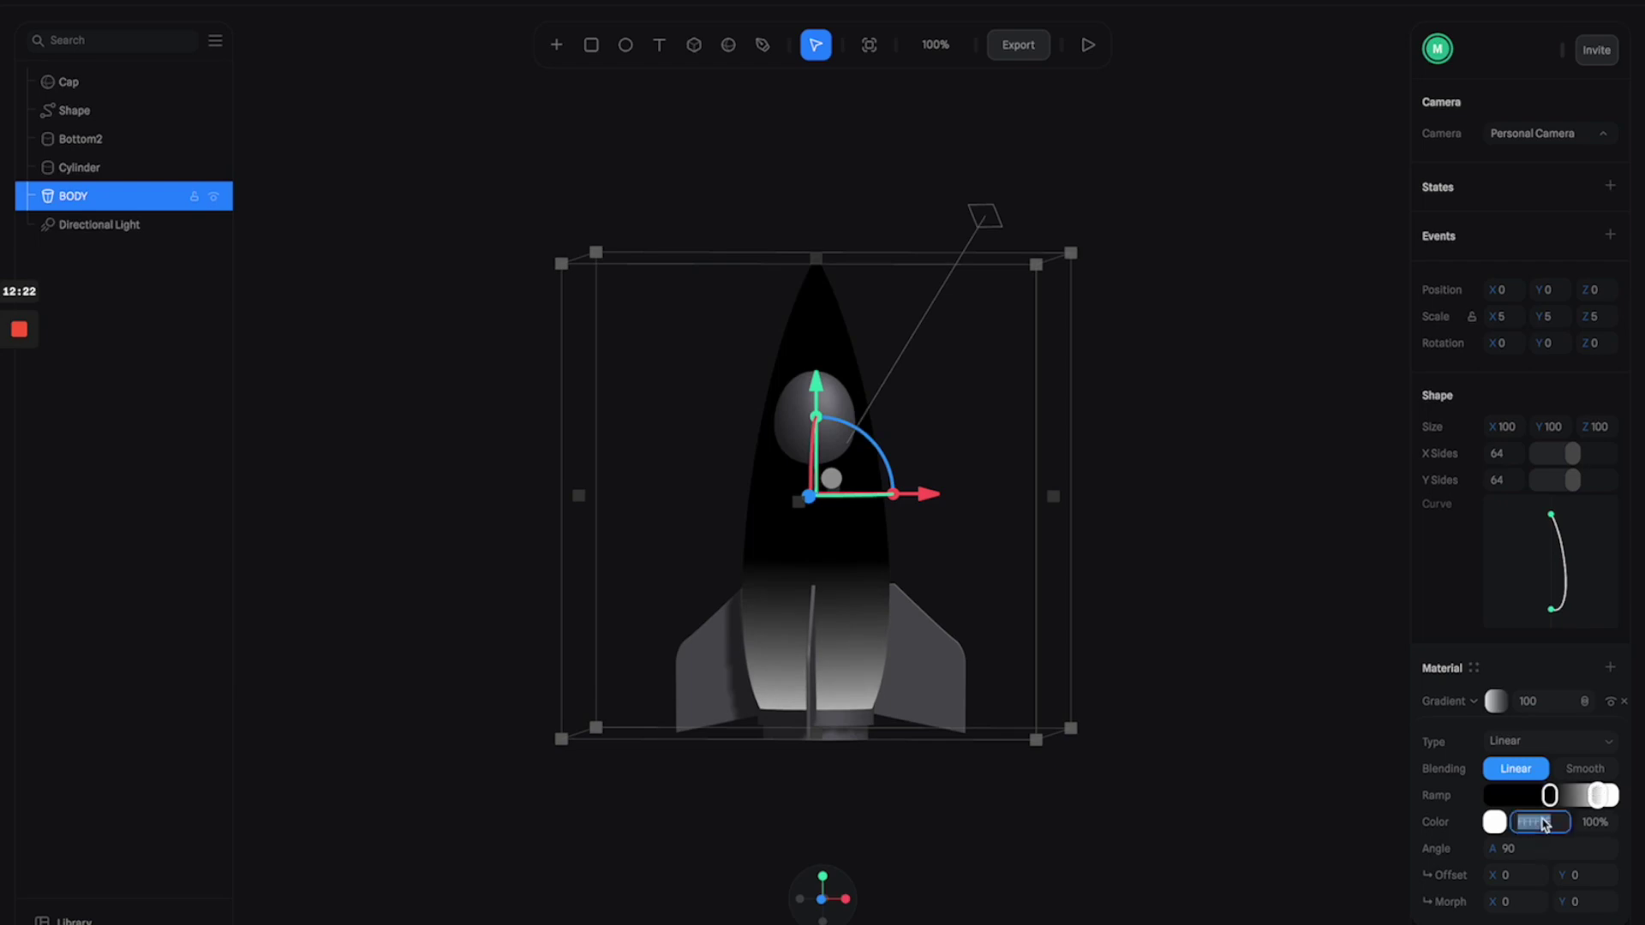
{"action": "left_click", "coordinate": [1495, 823]}
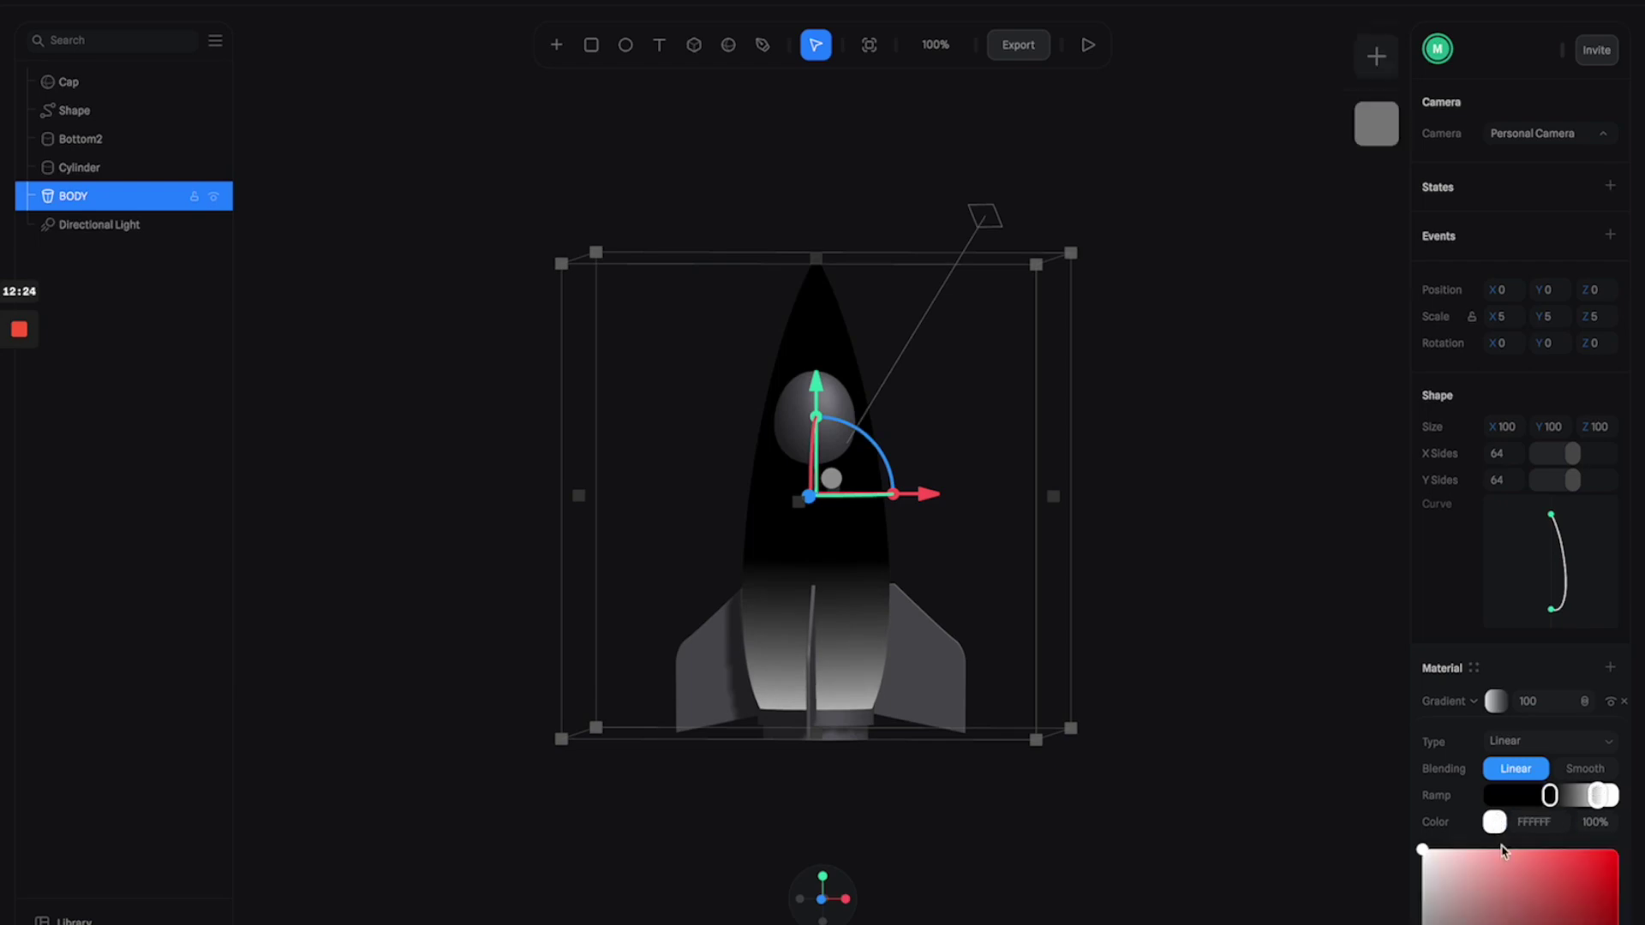
{"action": "left_click", "coordinate": [1555, 908]}
{"action": "scroll", "coordinate": [1554, 814], "scroll_direction": "down", "scroll_amount": 2}
{"action": "left_click", "coordinate": [1540, 679]}
{"action": "key", "text": "Return"}
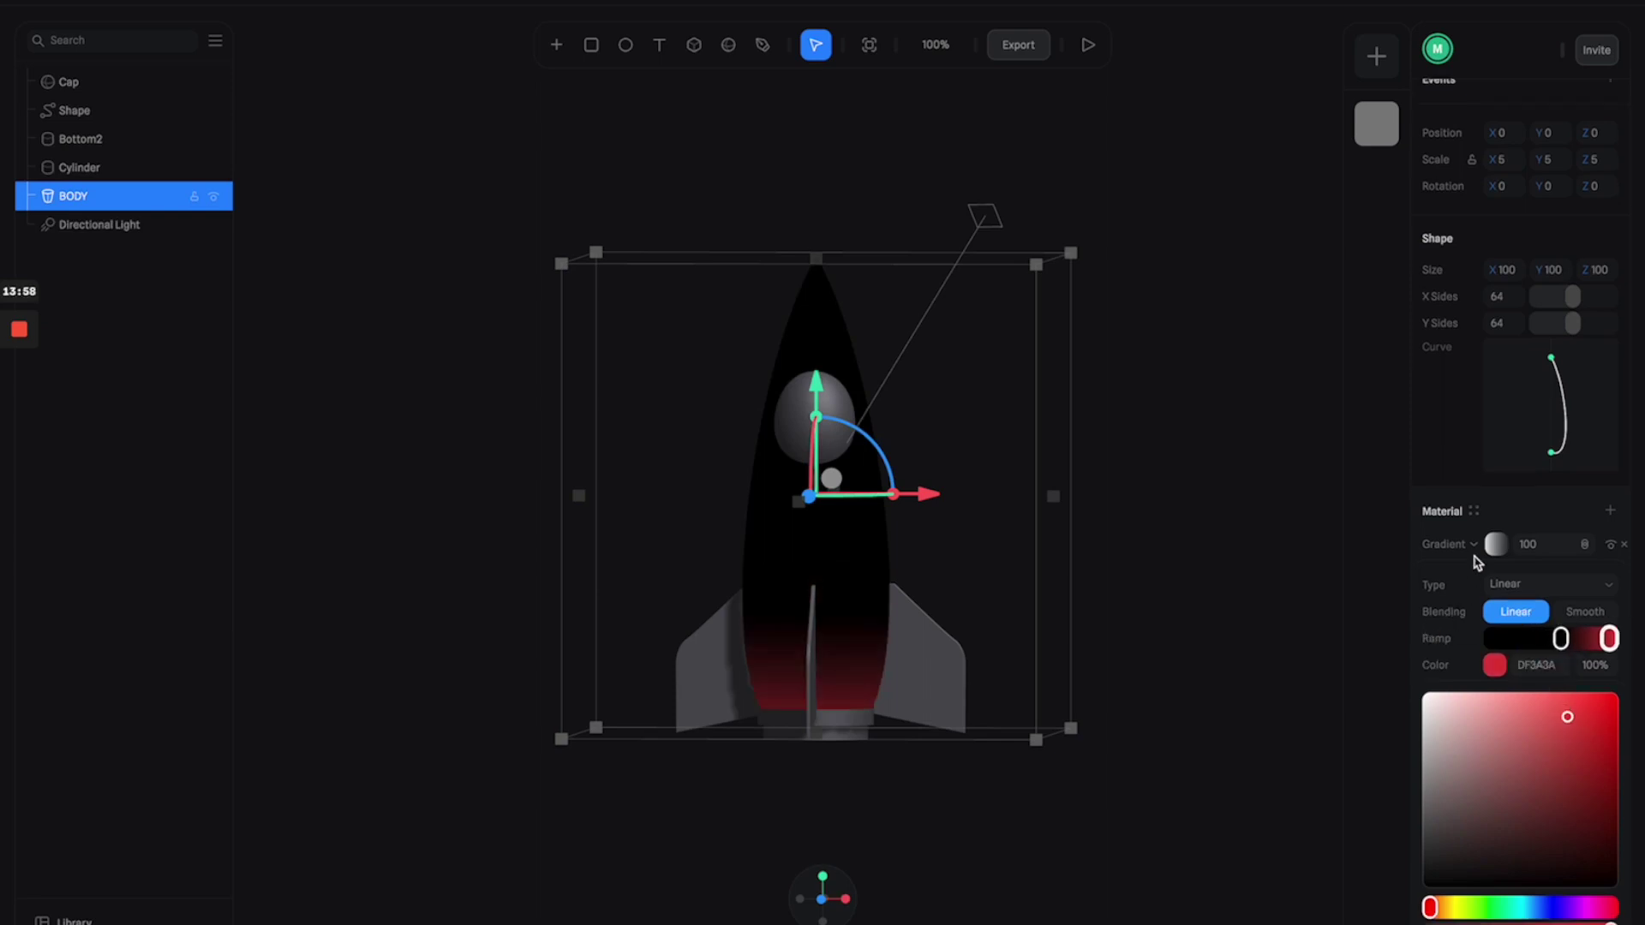
{"action": "left_click", "coordinate": [1497, 546]}
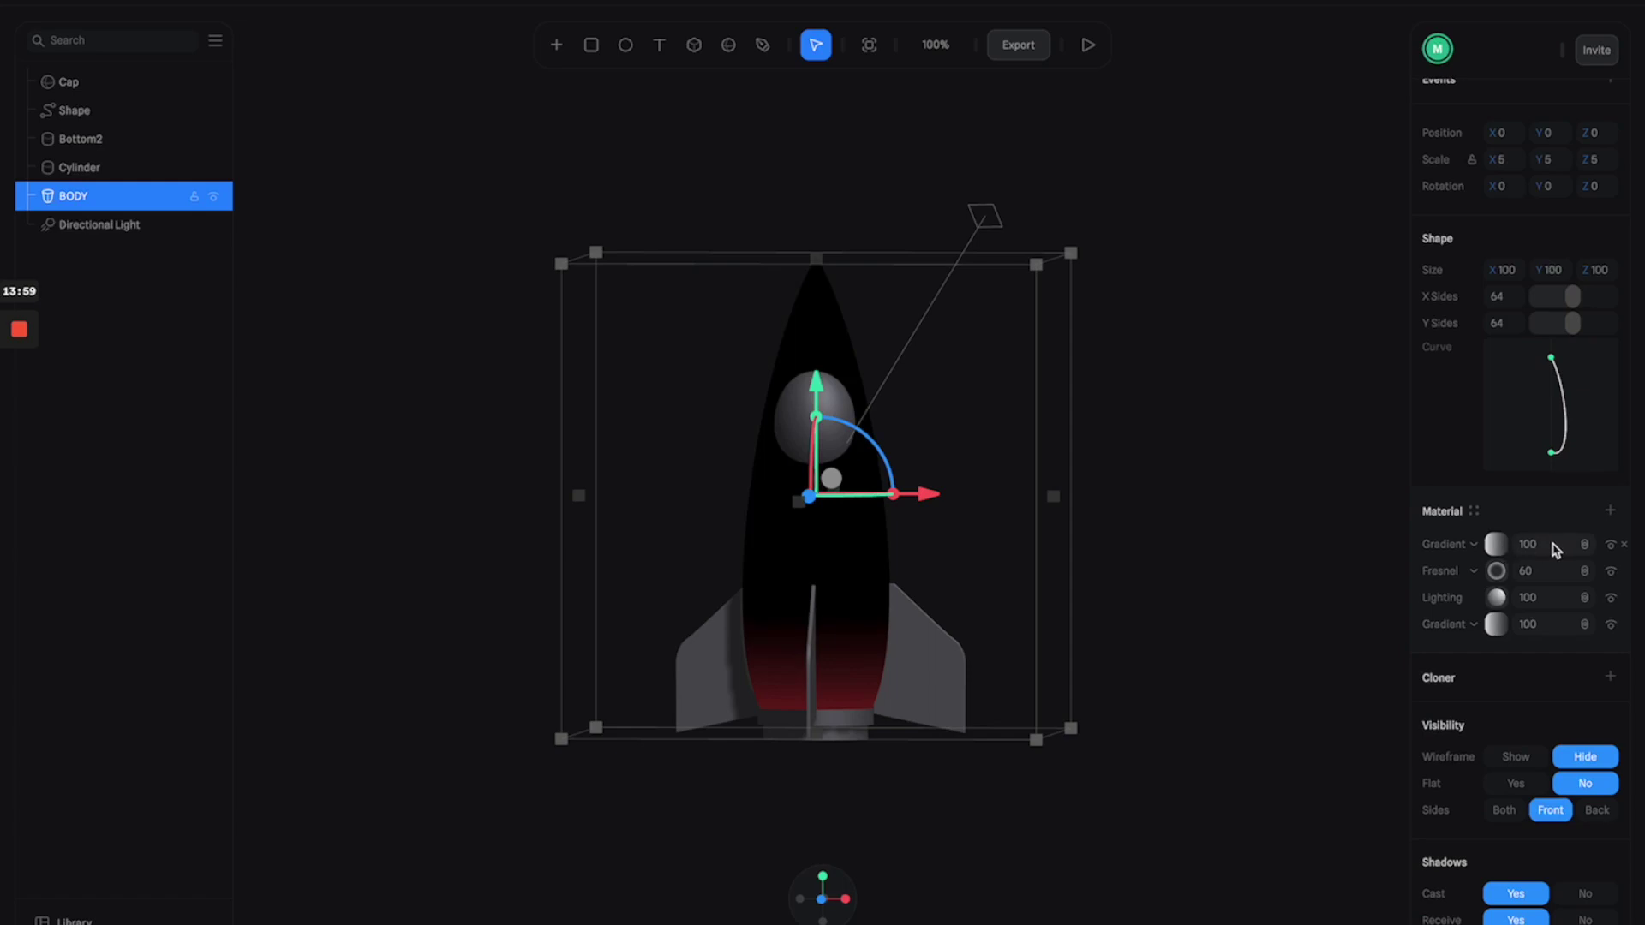
Set the black-to-red gradient layer's blend mode to Screen and shift its color stops toward the black side of the ramp
{"action": "left_click", "coordinate": [1584, 546]}
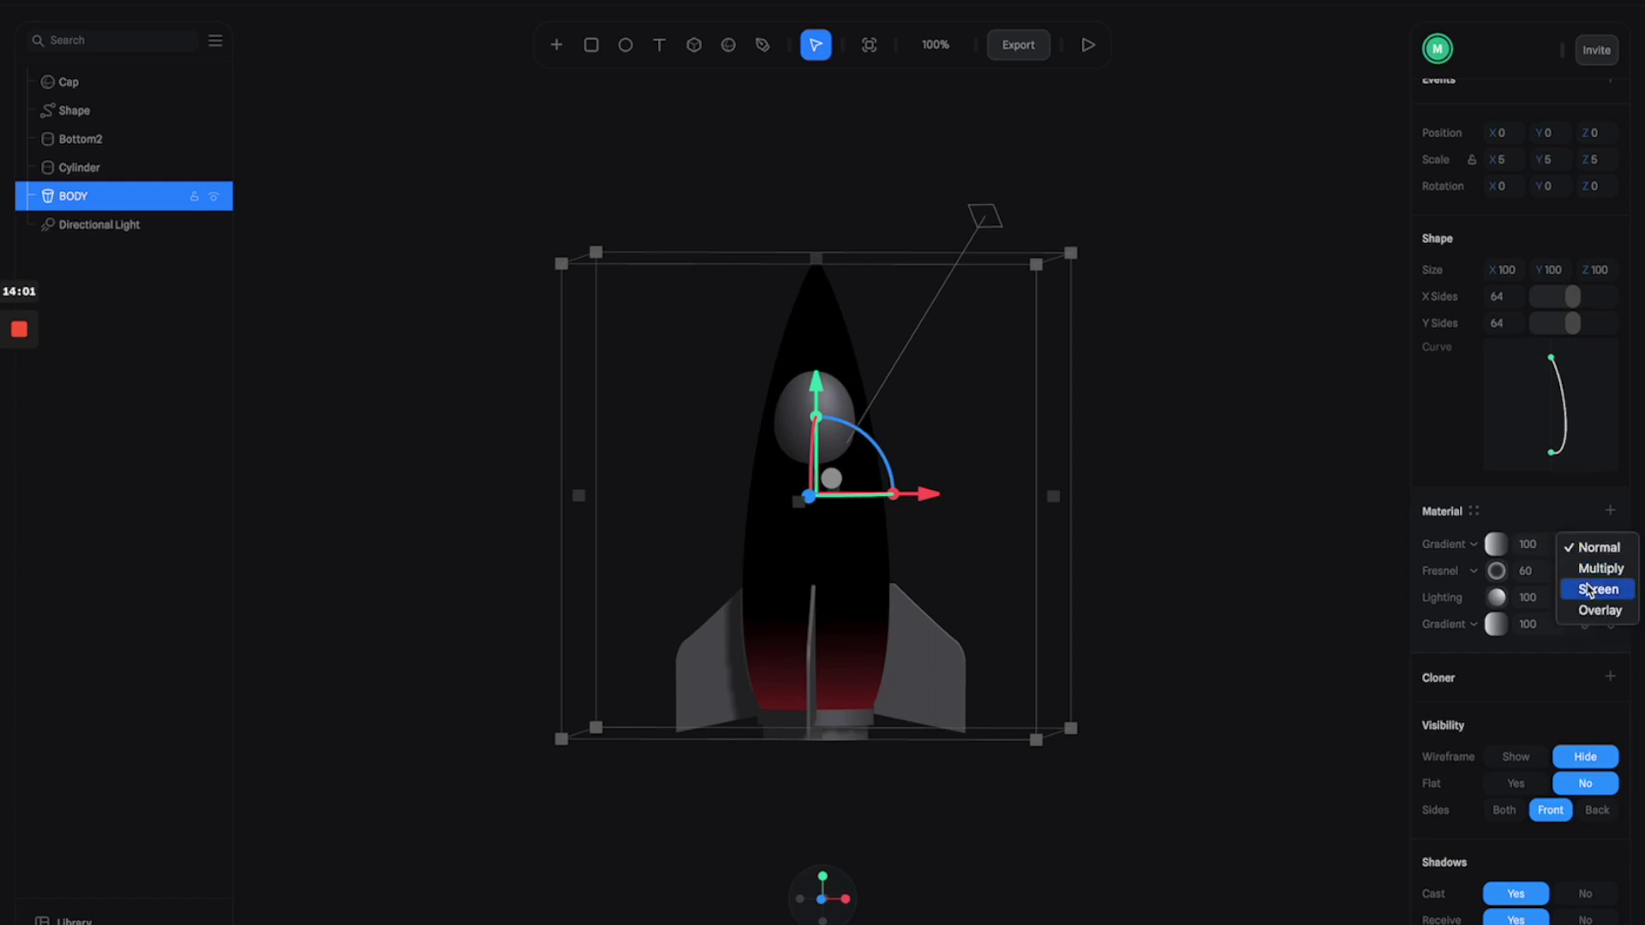
{"action": "left_click", "coordinate": [1590, 589]}
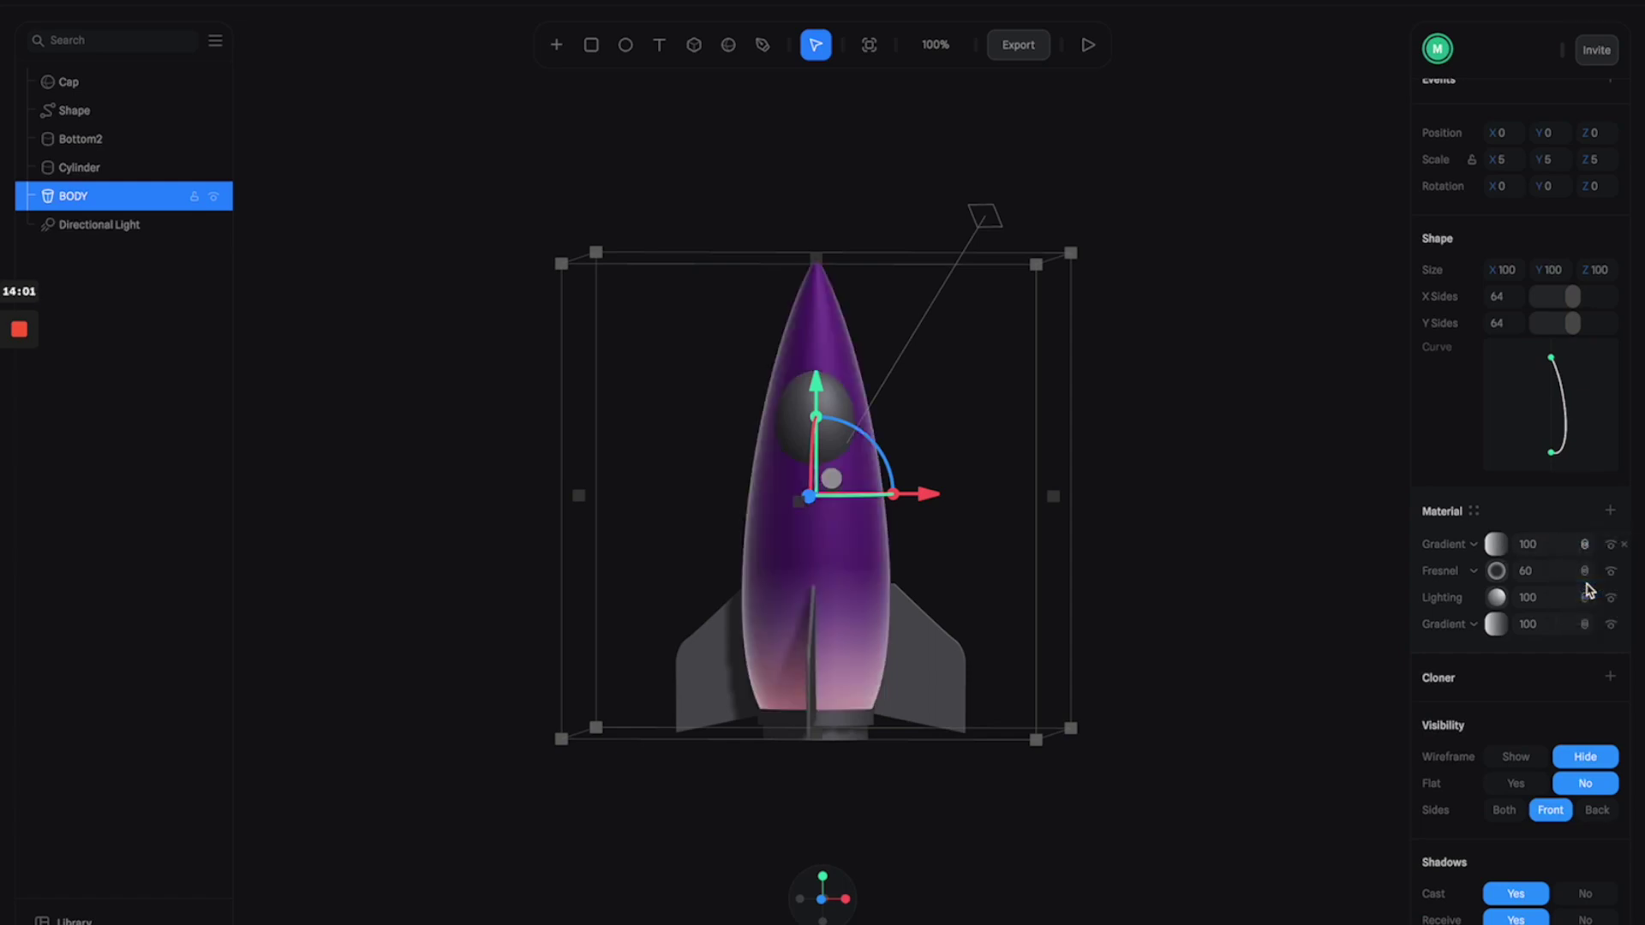
{"action": "left_click", "coordinate": [1497, 545]}
{"action": "left_click_drag", "start_coordinate": [1605, 639], "coordinate": [1566, 639]}
{"action": "left_click", "coordinate": [1531, 639]}
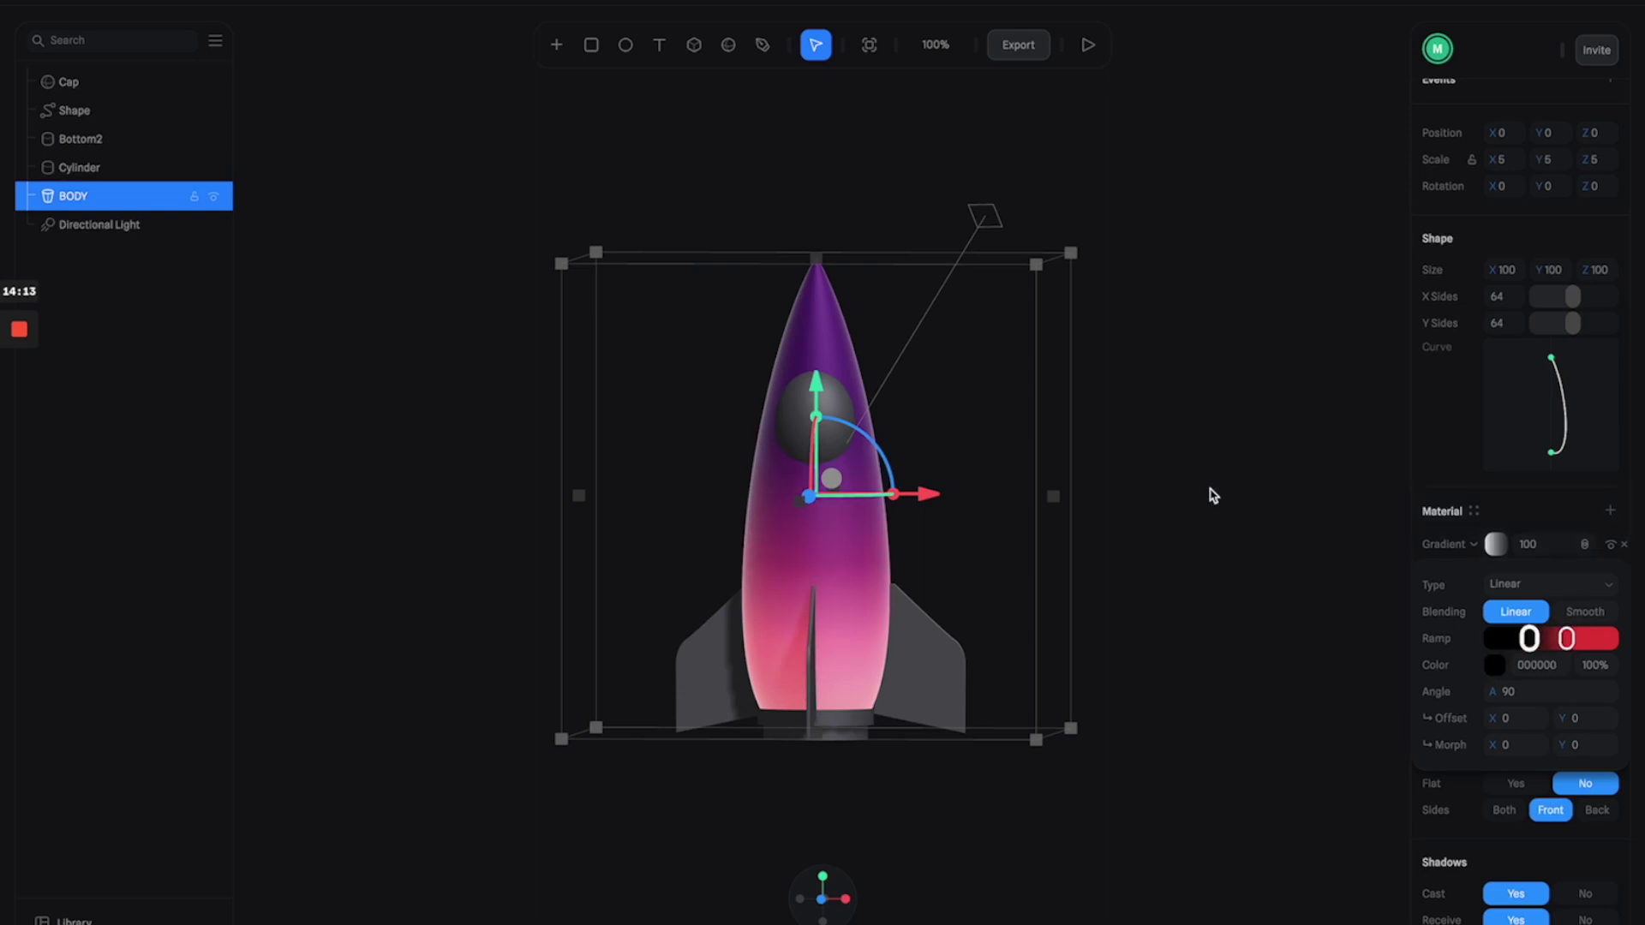
{"action": "left_click", "coordinate": [1497, 546]}
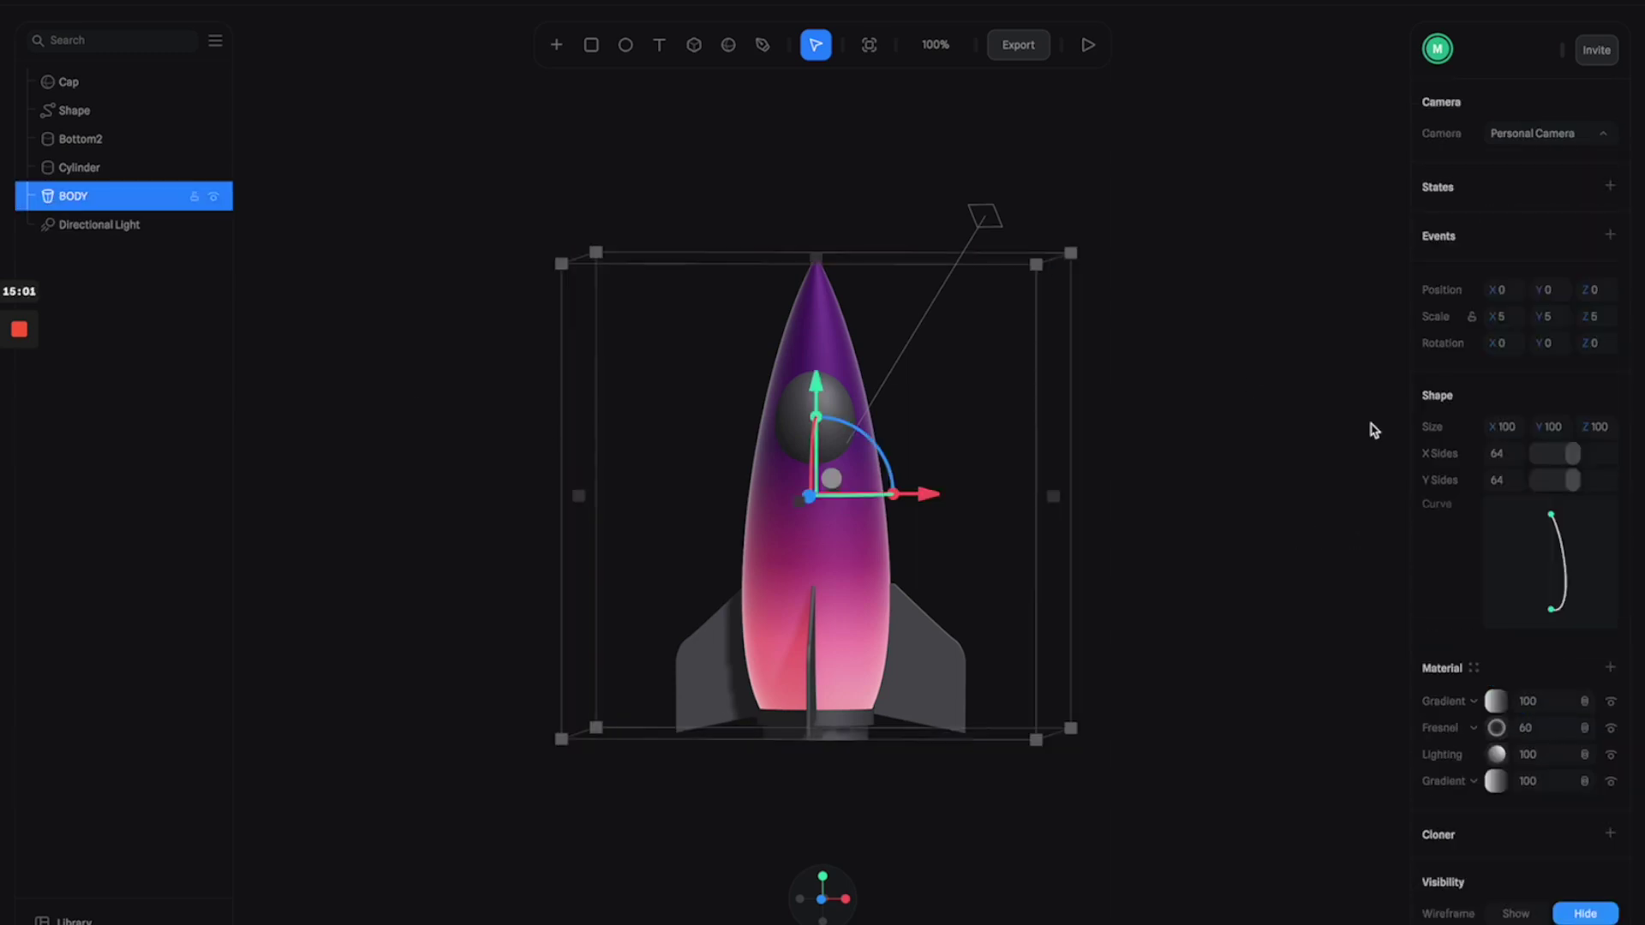
Add an Image layer on top of the rocket body's material and open its image settings
{"action": "left_click", "coordinate": [1610, 667]}
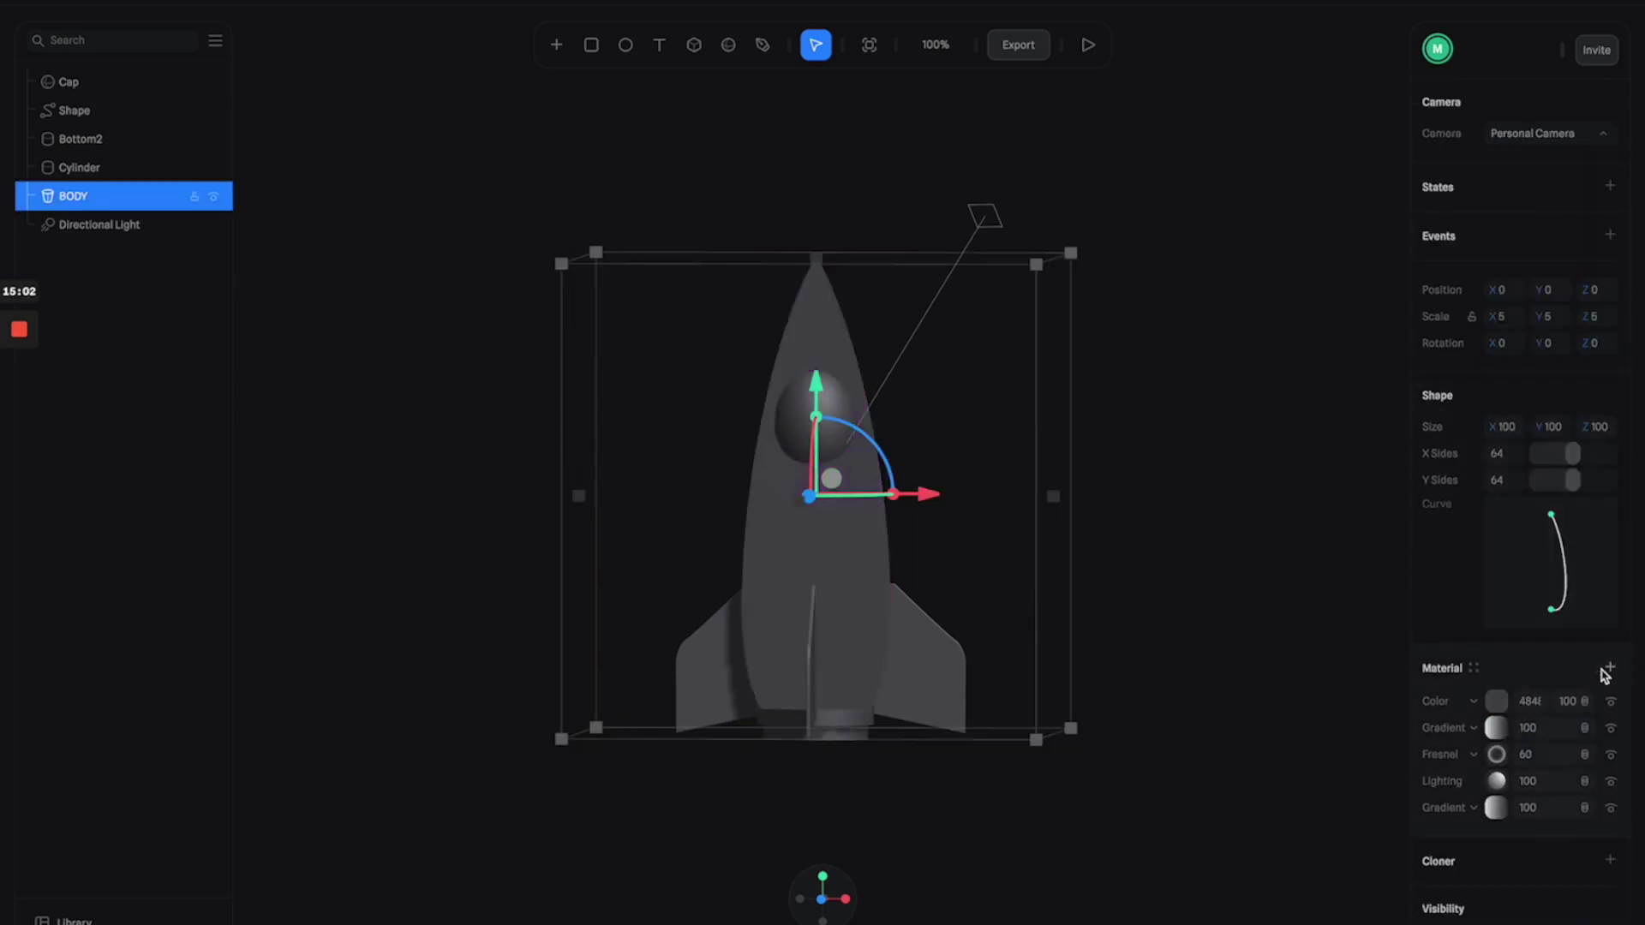
{"action": "left_click", "coordinate": [1472, 706]}
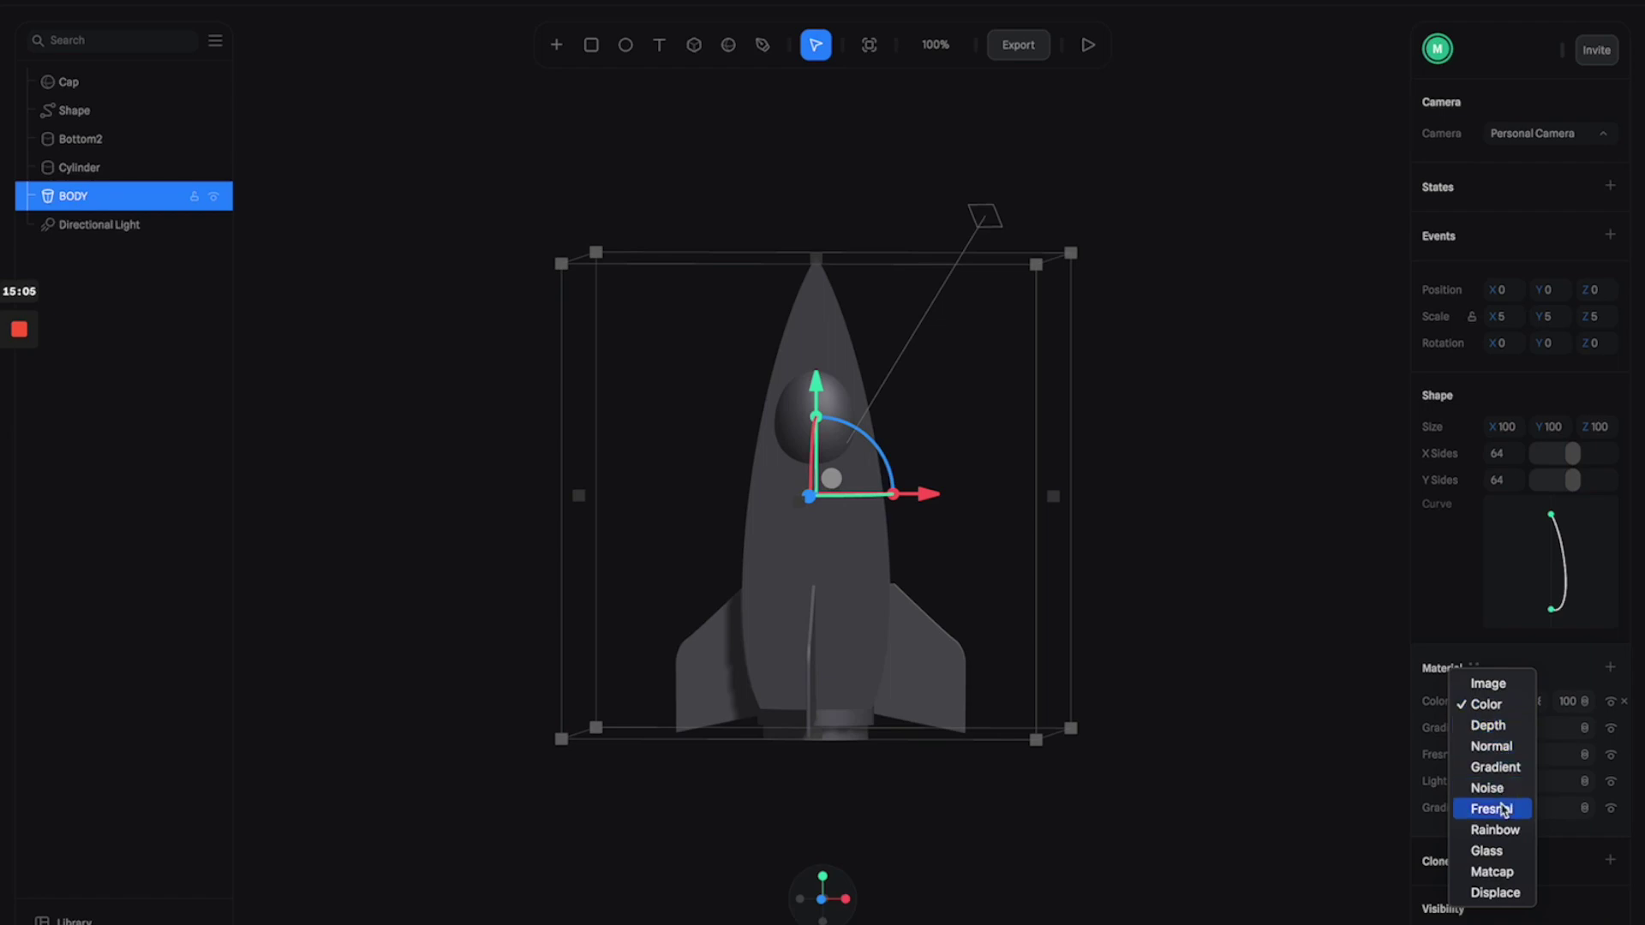
{"action": "left_click", "coordinate": [1498, 683]}
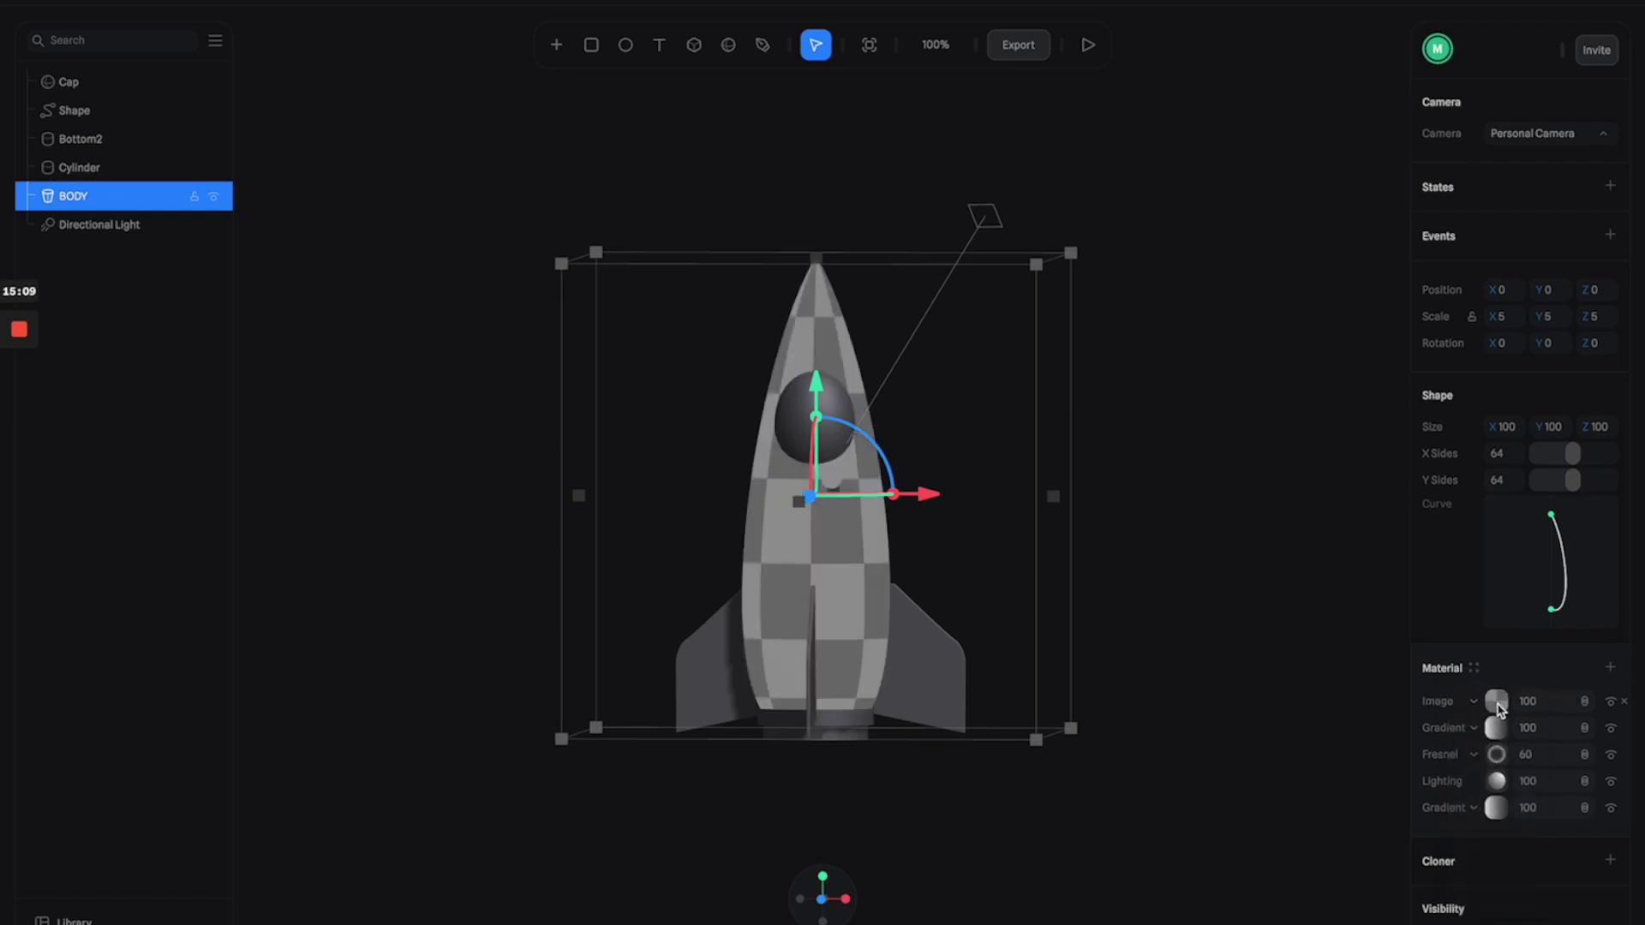
{"action": "left_click", "coordinate": [1497, 703]}
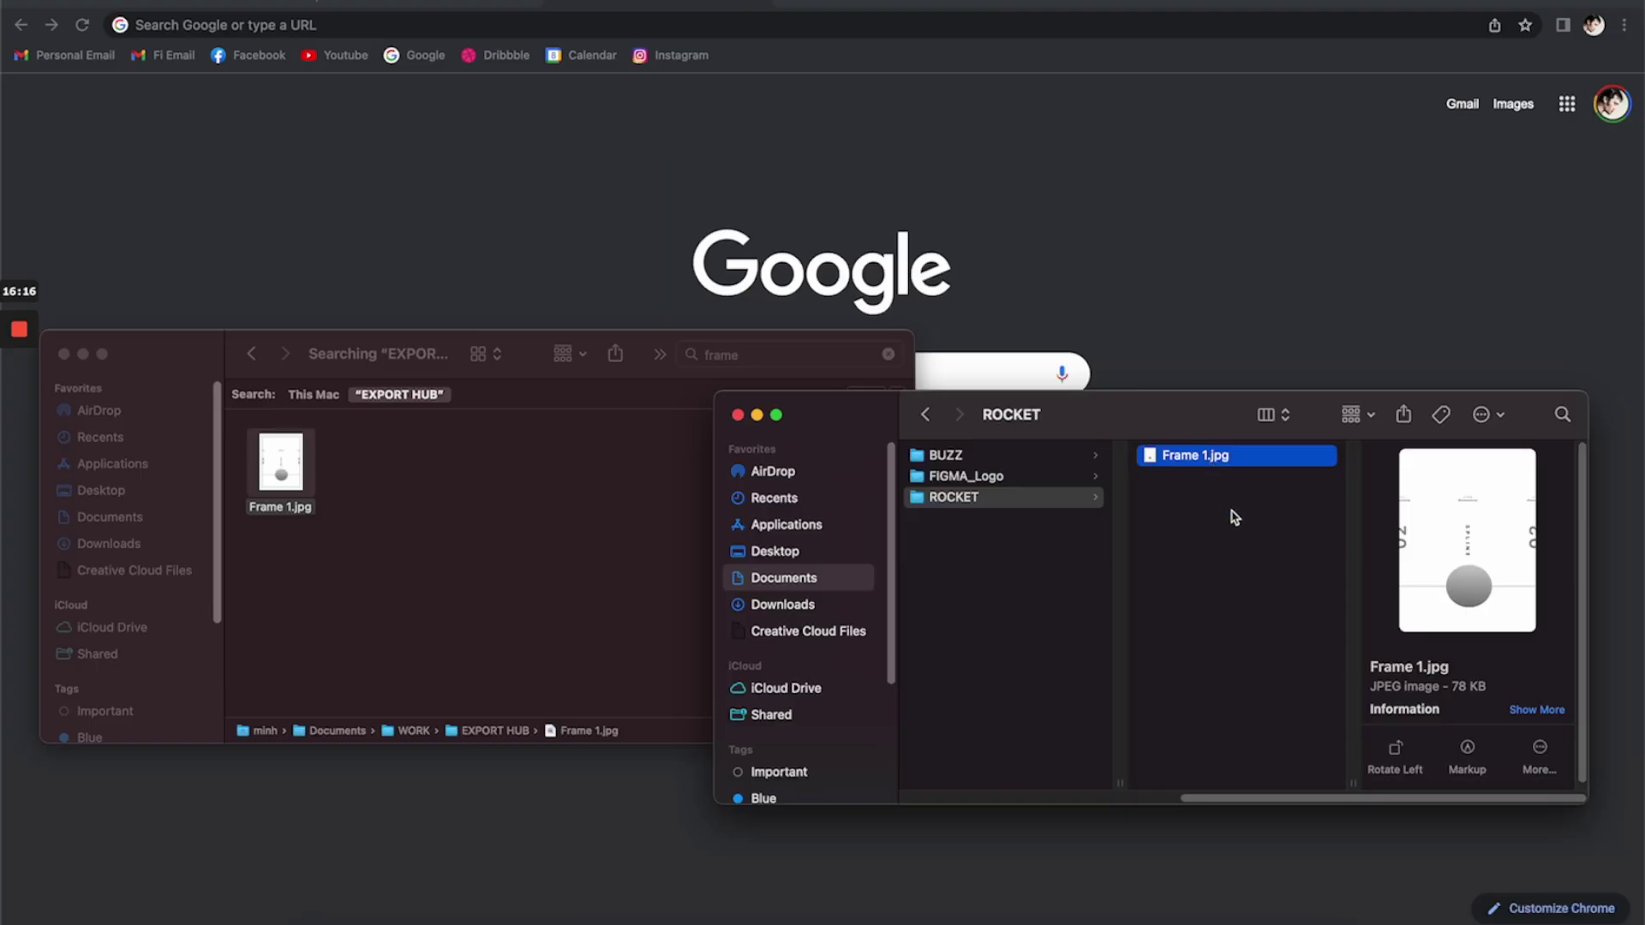
Preview the texture file Frame 1.jpg from the ROCKET folder in Finder
{"action": "left_click", "coordinate": [1234, 514]}
{"action": "left_click", "coordinate": [1215, 463]}
{"action": "key", "text": "space"}
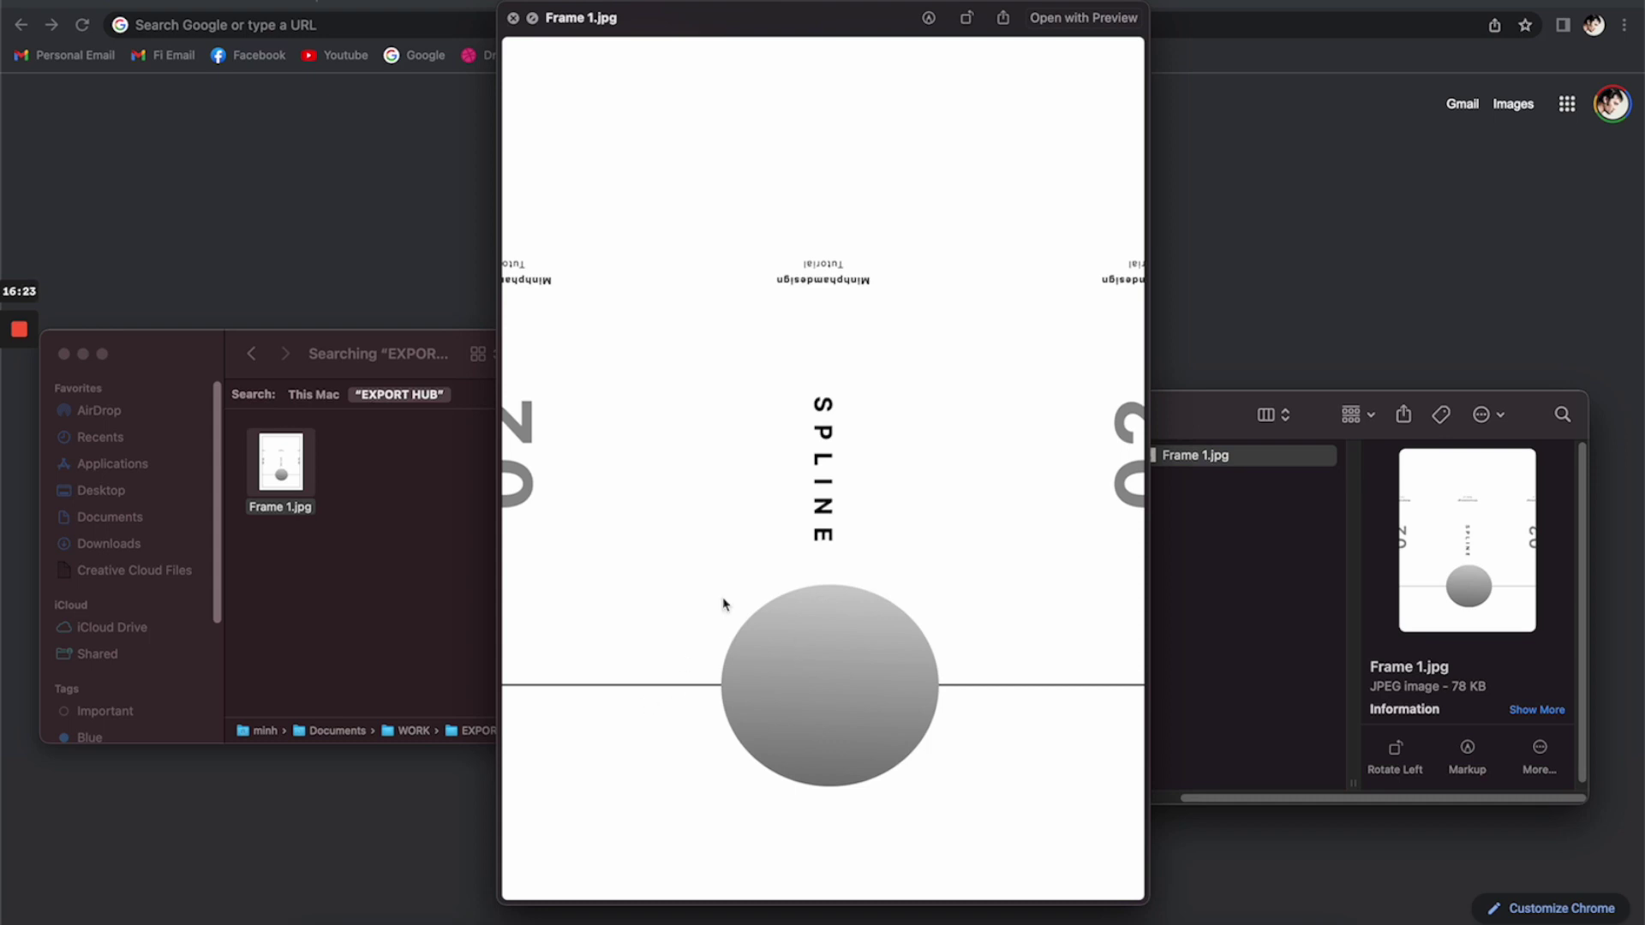
{"action": "left_click_drag", "start_coordinate": [849, 25], "coordinate": [882, 36]}
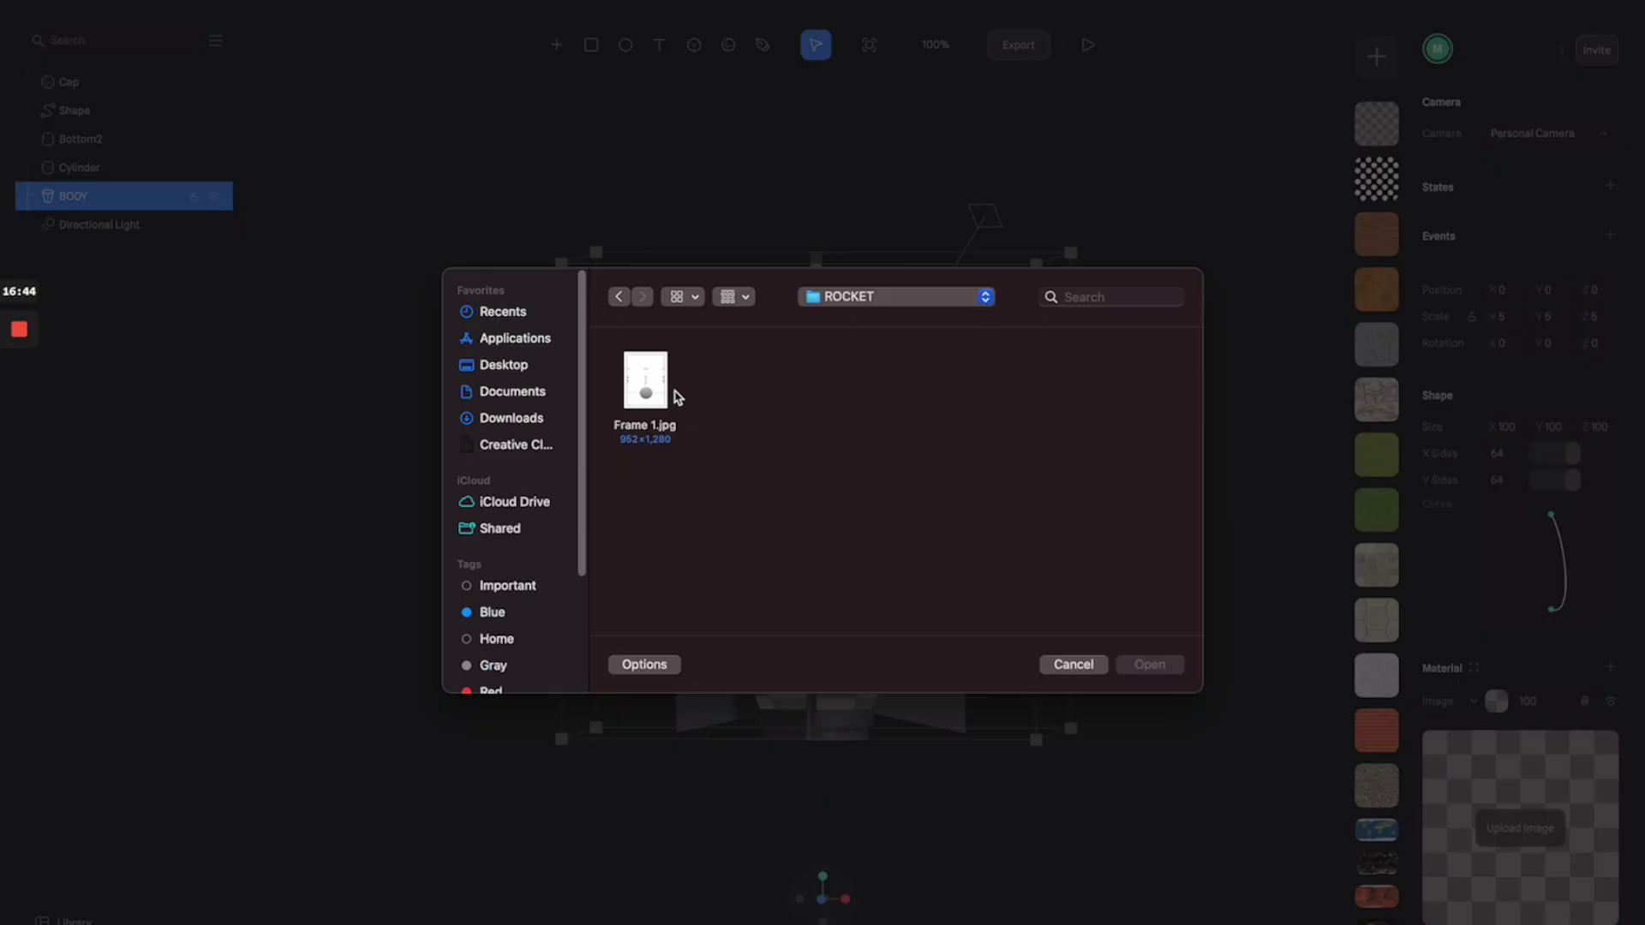
Upload Frame 1.jpg as the body's image texture and set the Image layer's blend mode to Multiply
{"action": "left_click", "coordinate": [662, 394]}
{"action": "double_click", "coordinate": [635, 393]}
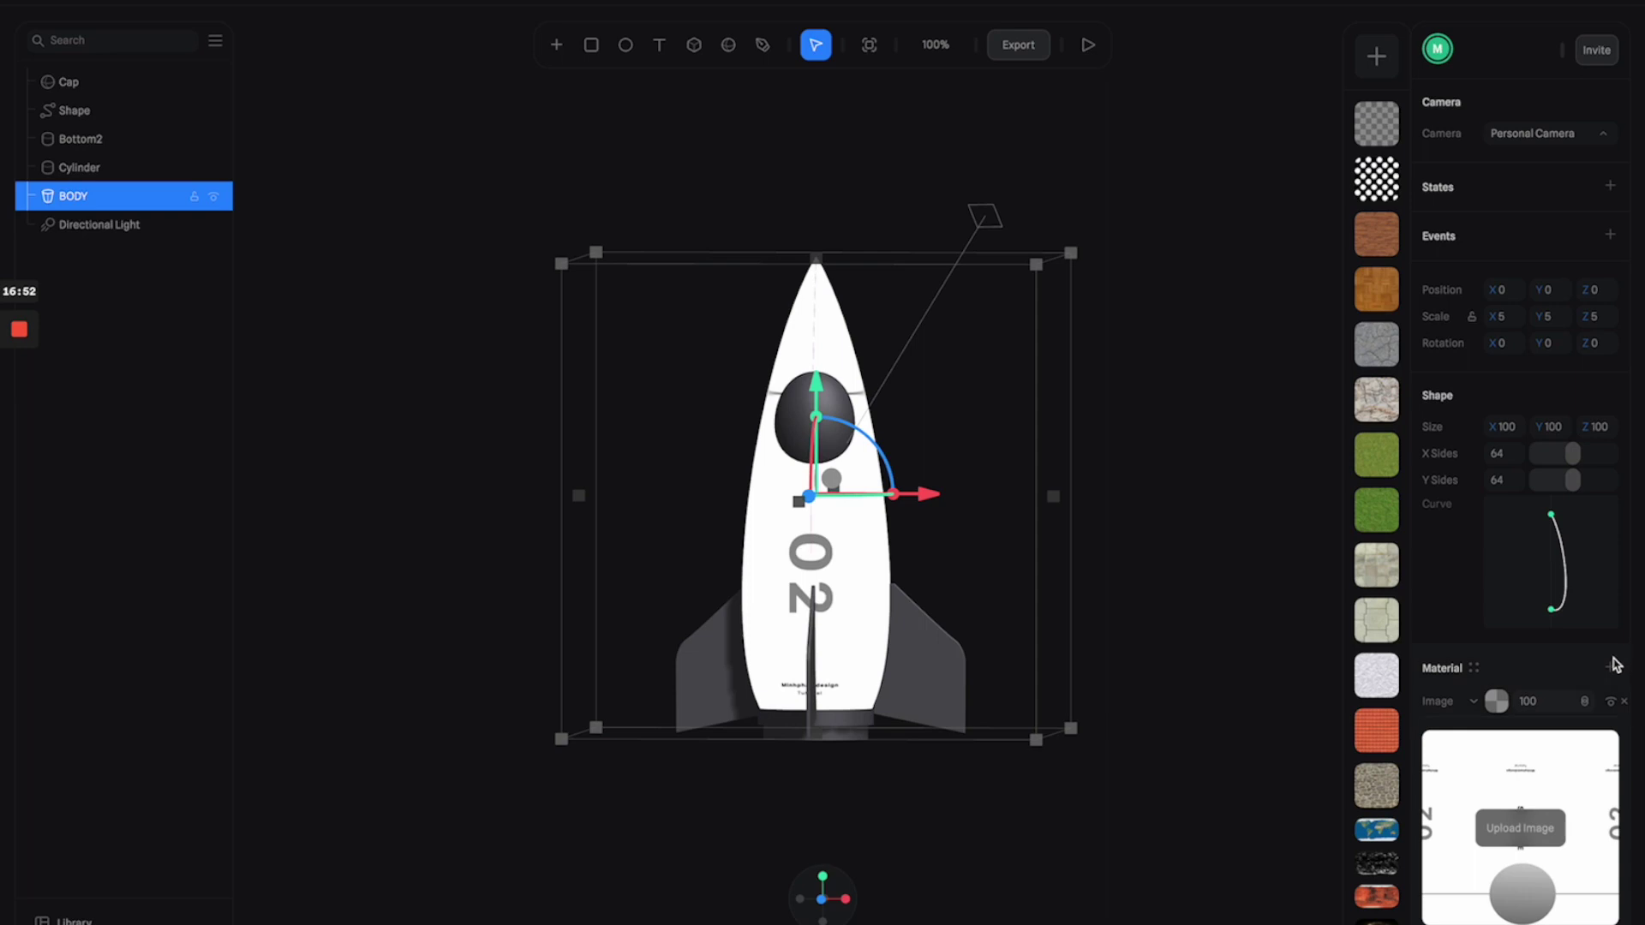
{"action": "left_click", "coordinate": [1586, 703]}
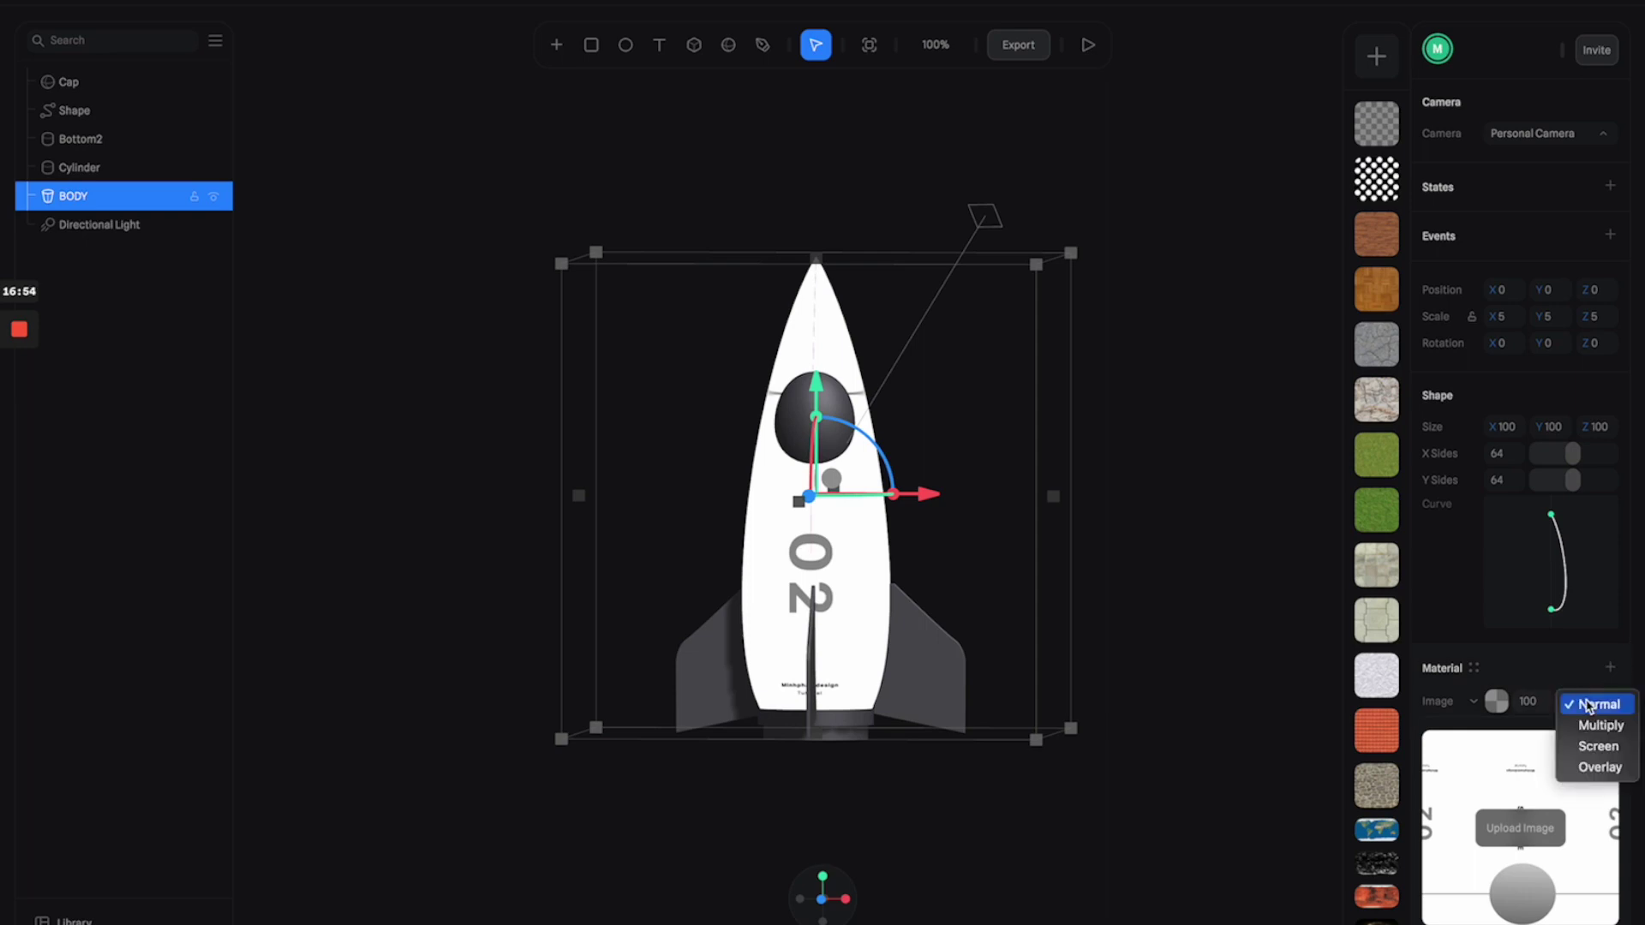
{"action": "left_click", "coordinate": [1593, 726]}
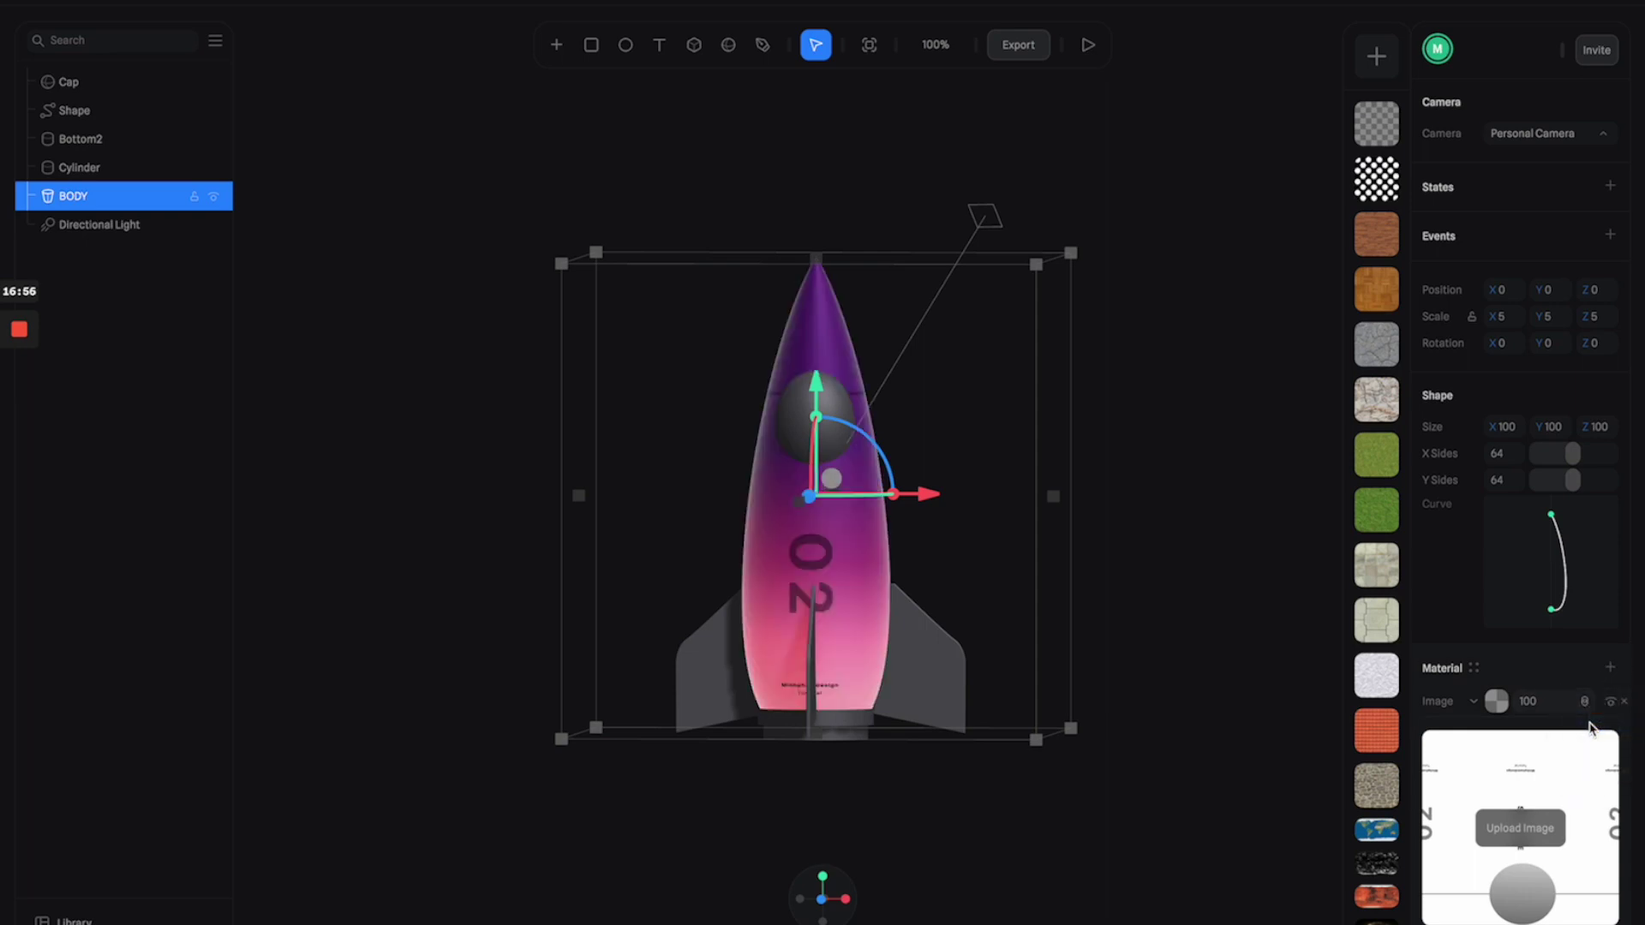
{"action": "left_click", "coordinate": [1205, 571]}
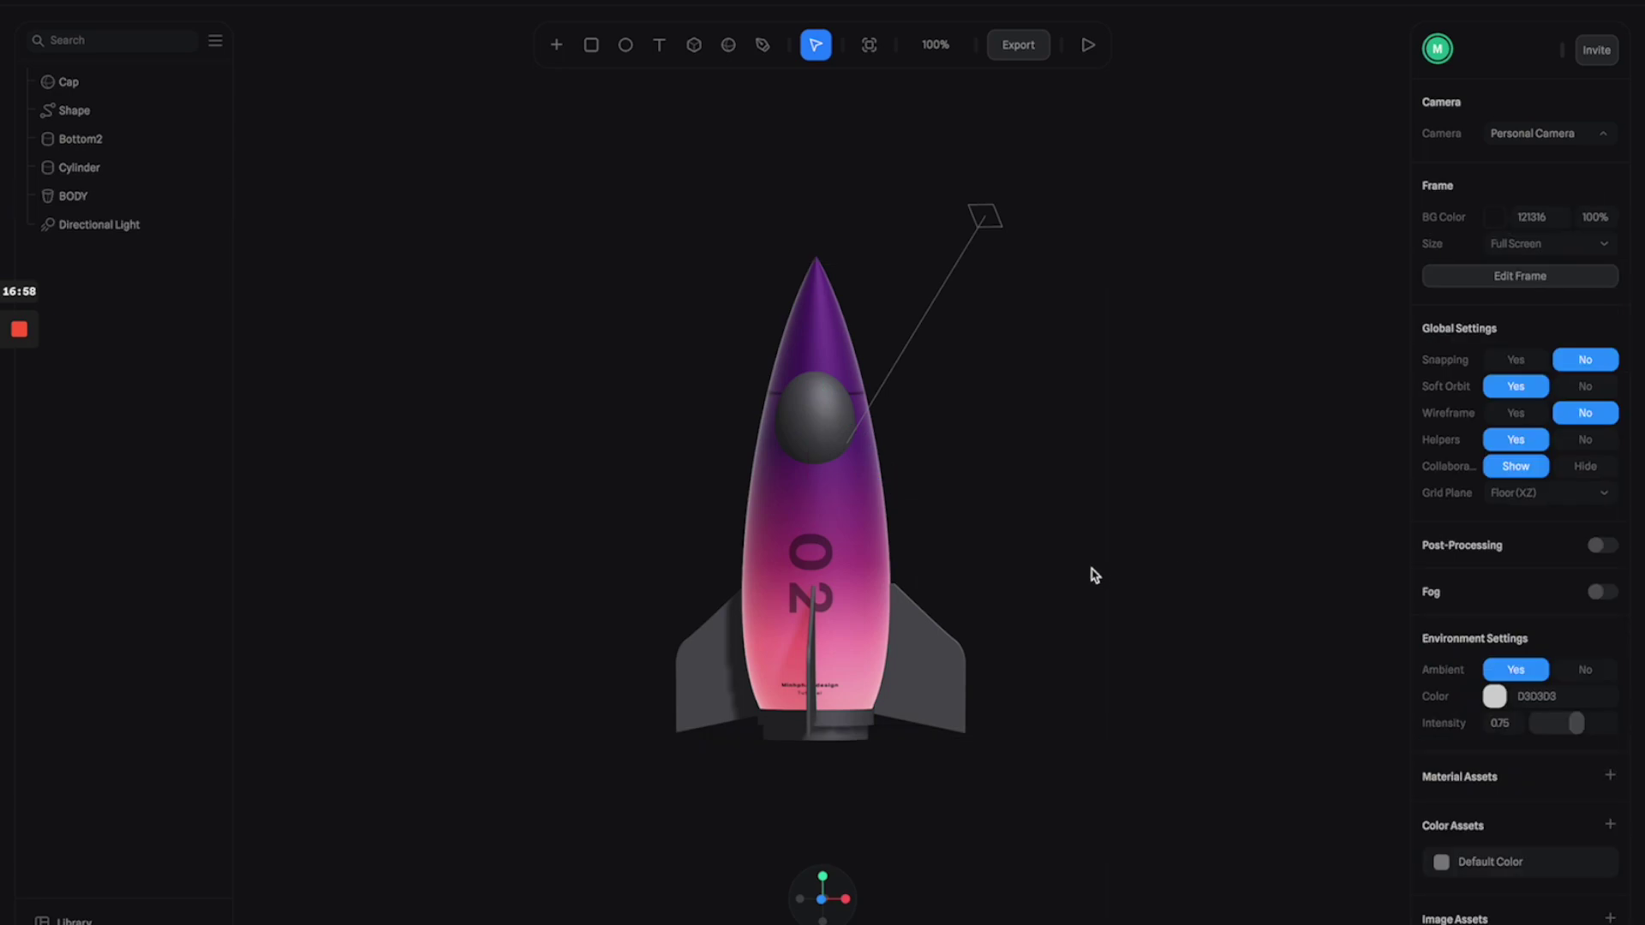
Try a Y rotation of 90 on the rocket body to turn its printed text
{"action": "left_click_drag", "start_coordinate": [977, 536], "coordinate": [977, 576]}
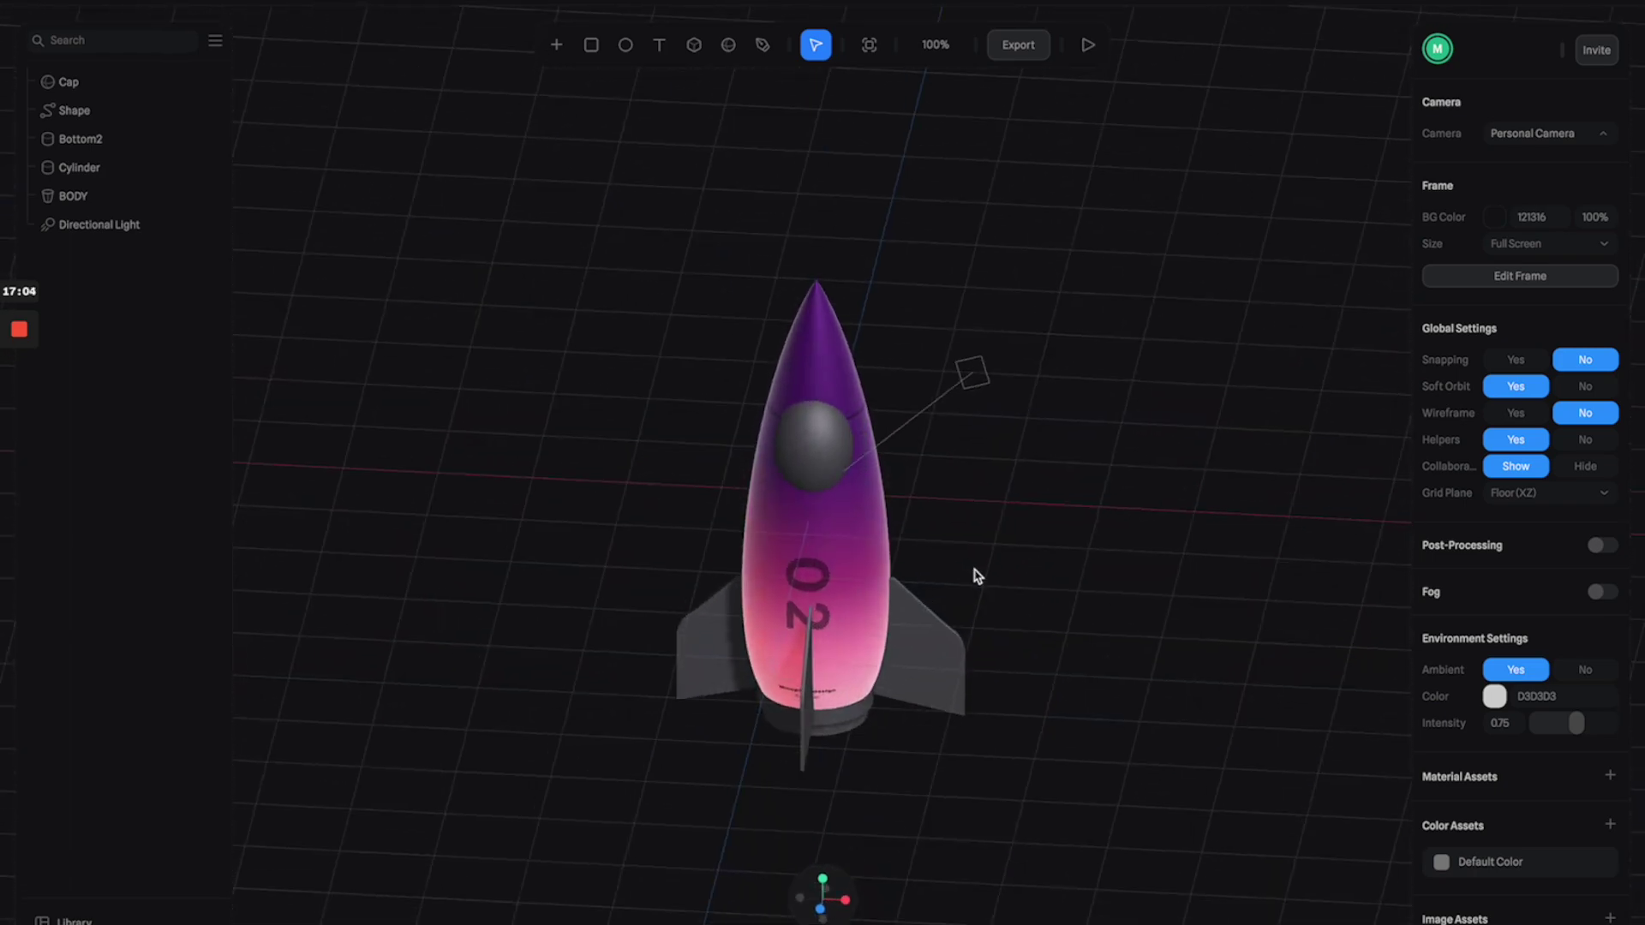
{"action": "left_click", "coordinate": [808, 551]}
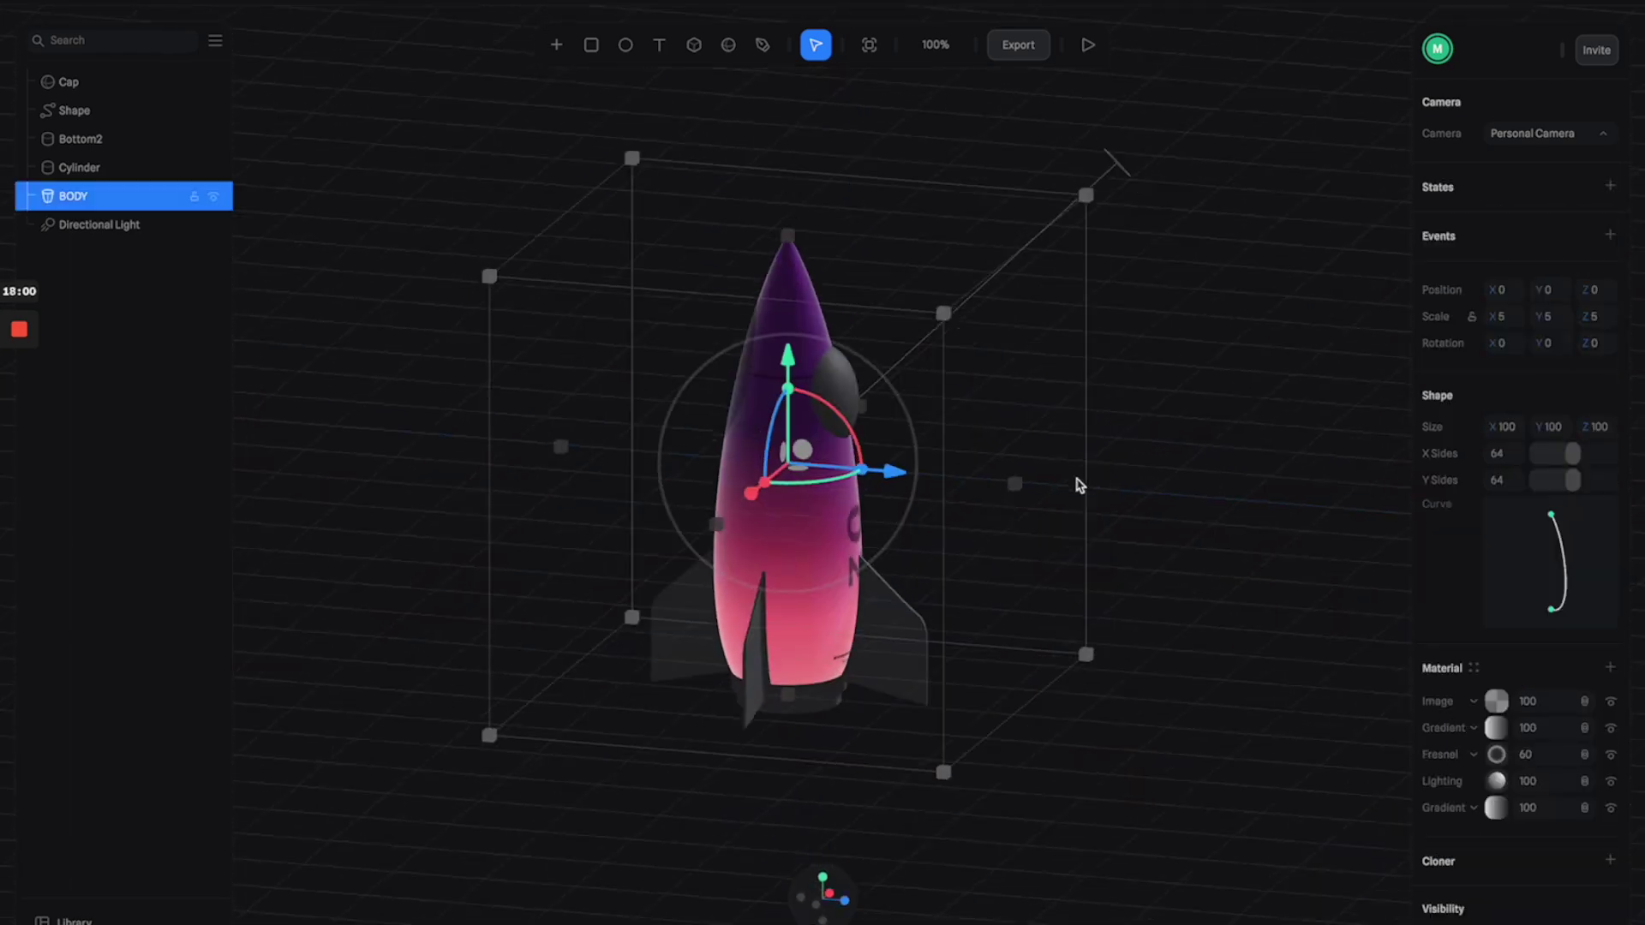
{"action": "left_click_drag", "start_coordinate": [1076, 481], "coordinate": [912, 477]}
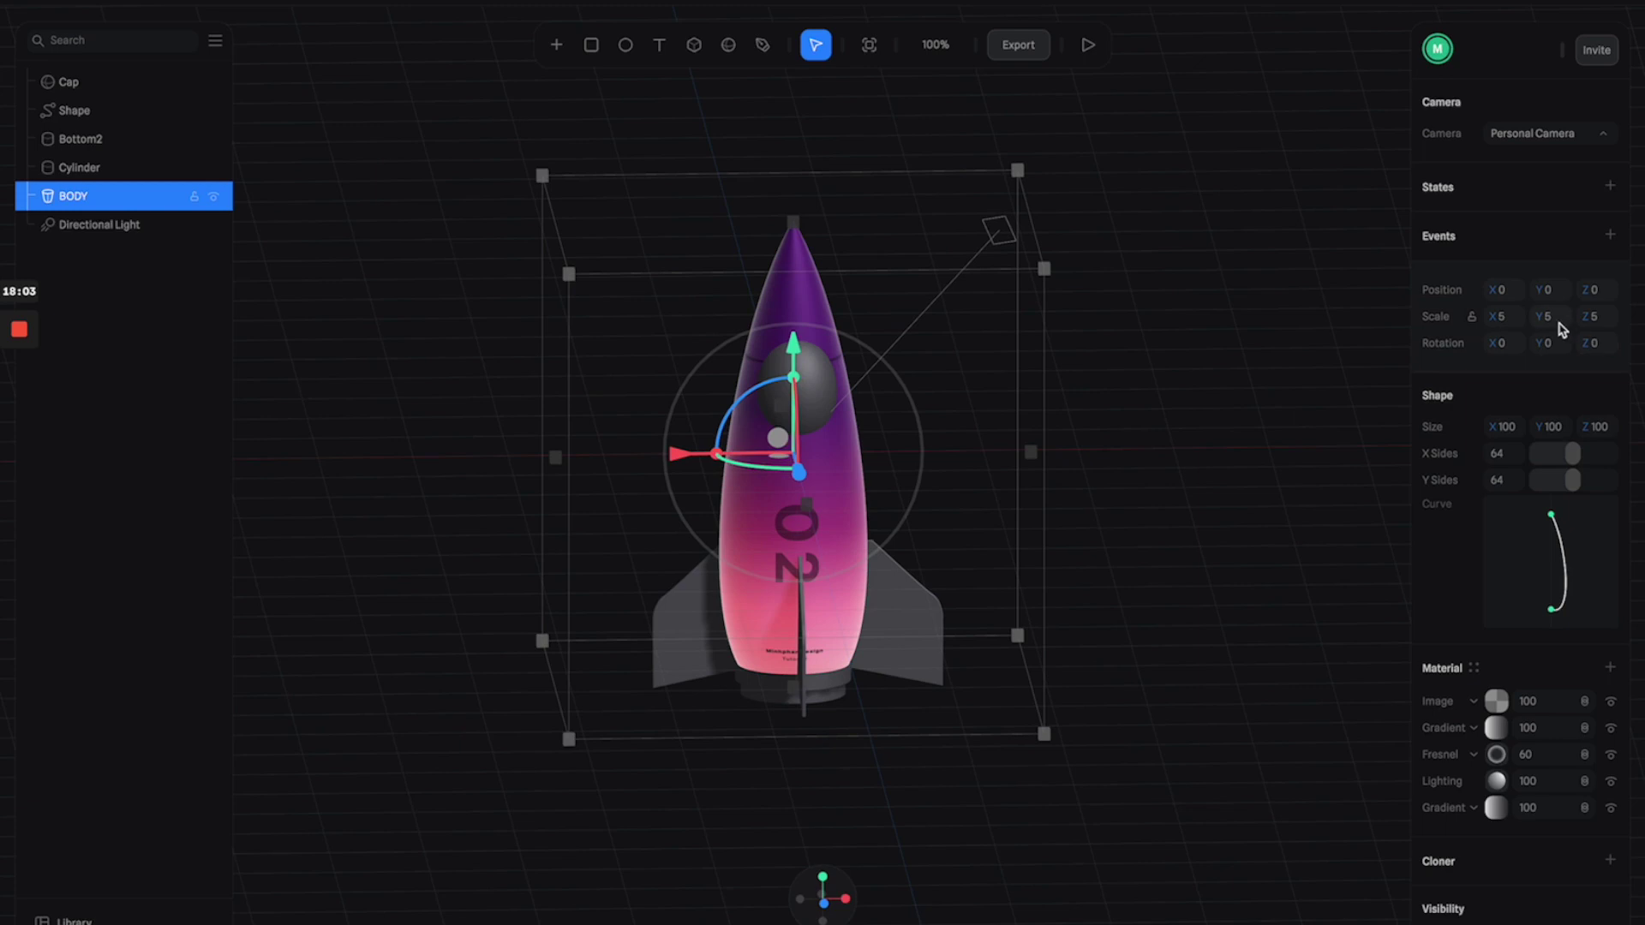
{"action": "left_click", "coordinate": [1553, 344]}
{"action": "type", "text": "90"}
{"action": "key", "text": "Return"}
Set the rocket body's Y rotation to 190 so the SPLINE lettering faces the front
{"action": "left_click", "coordinate": [1553, 344]}
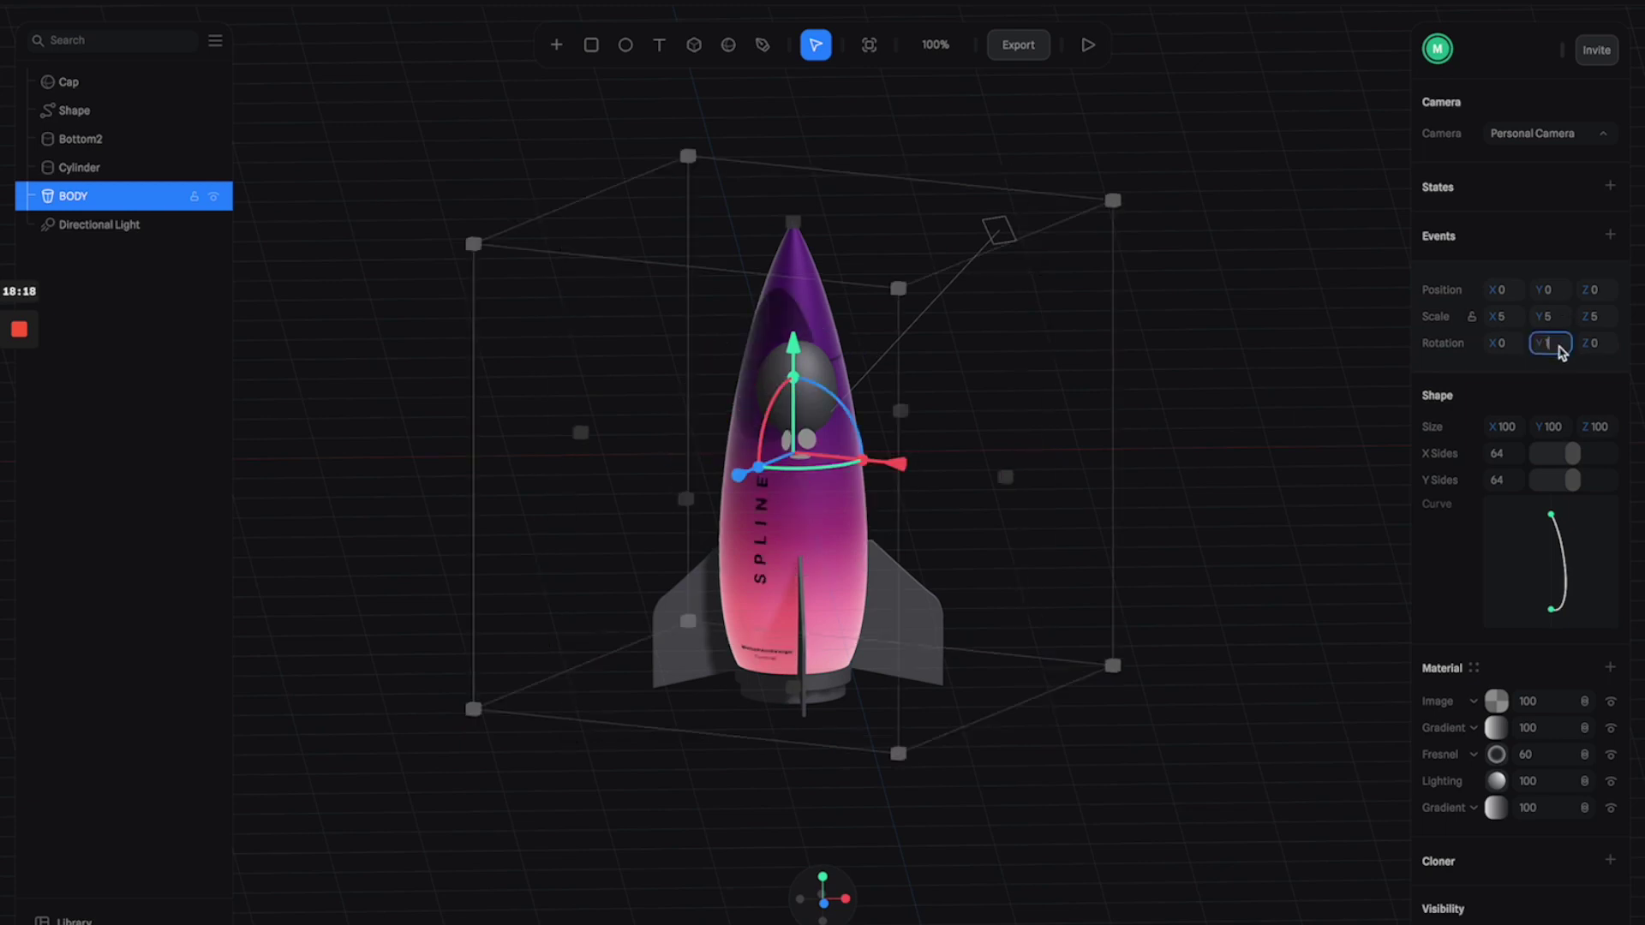
{"action": "type", "text": "190"}
{"action": "key", "text": "Return"}
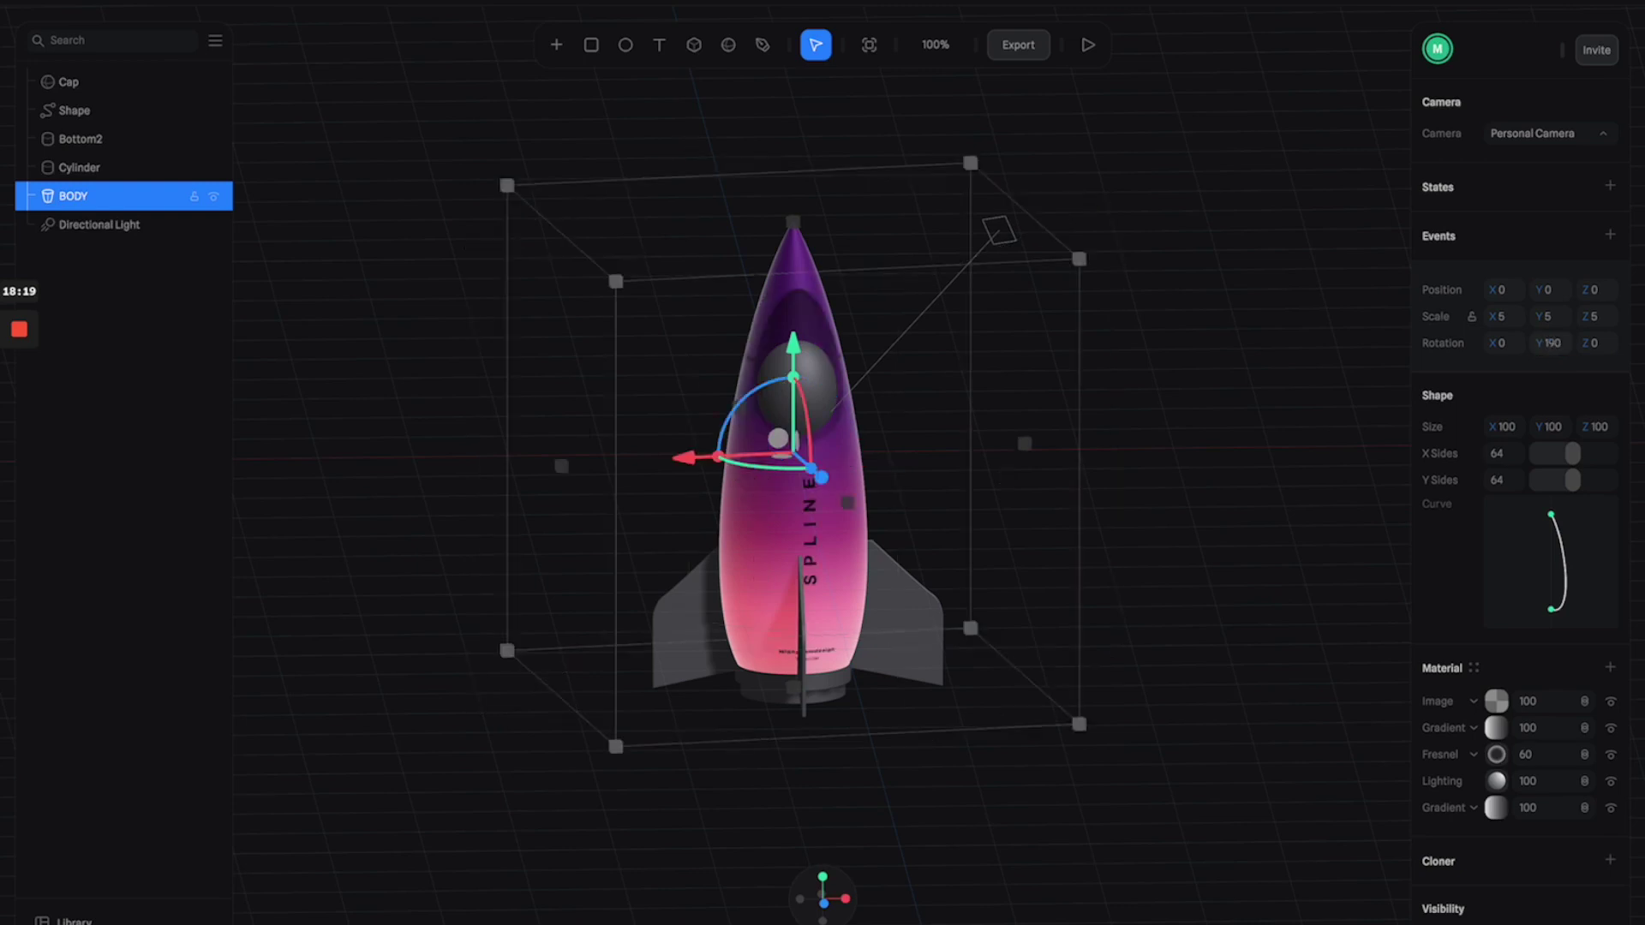
Move the sphere cap slightly upward along the rocket body
{"action": "mouse_move", "coordinate": [1078, 418]}
{"action": "left_mouse_down"}
{"action": "mouse_move", "coordinate": [1029, 425]}
{"action": "mouse_move", "coordinate": [1095, 422]}
{"action": "left_mouse_up"}
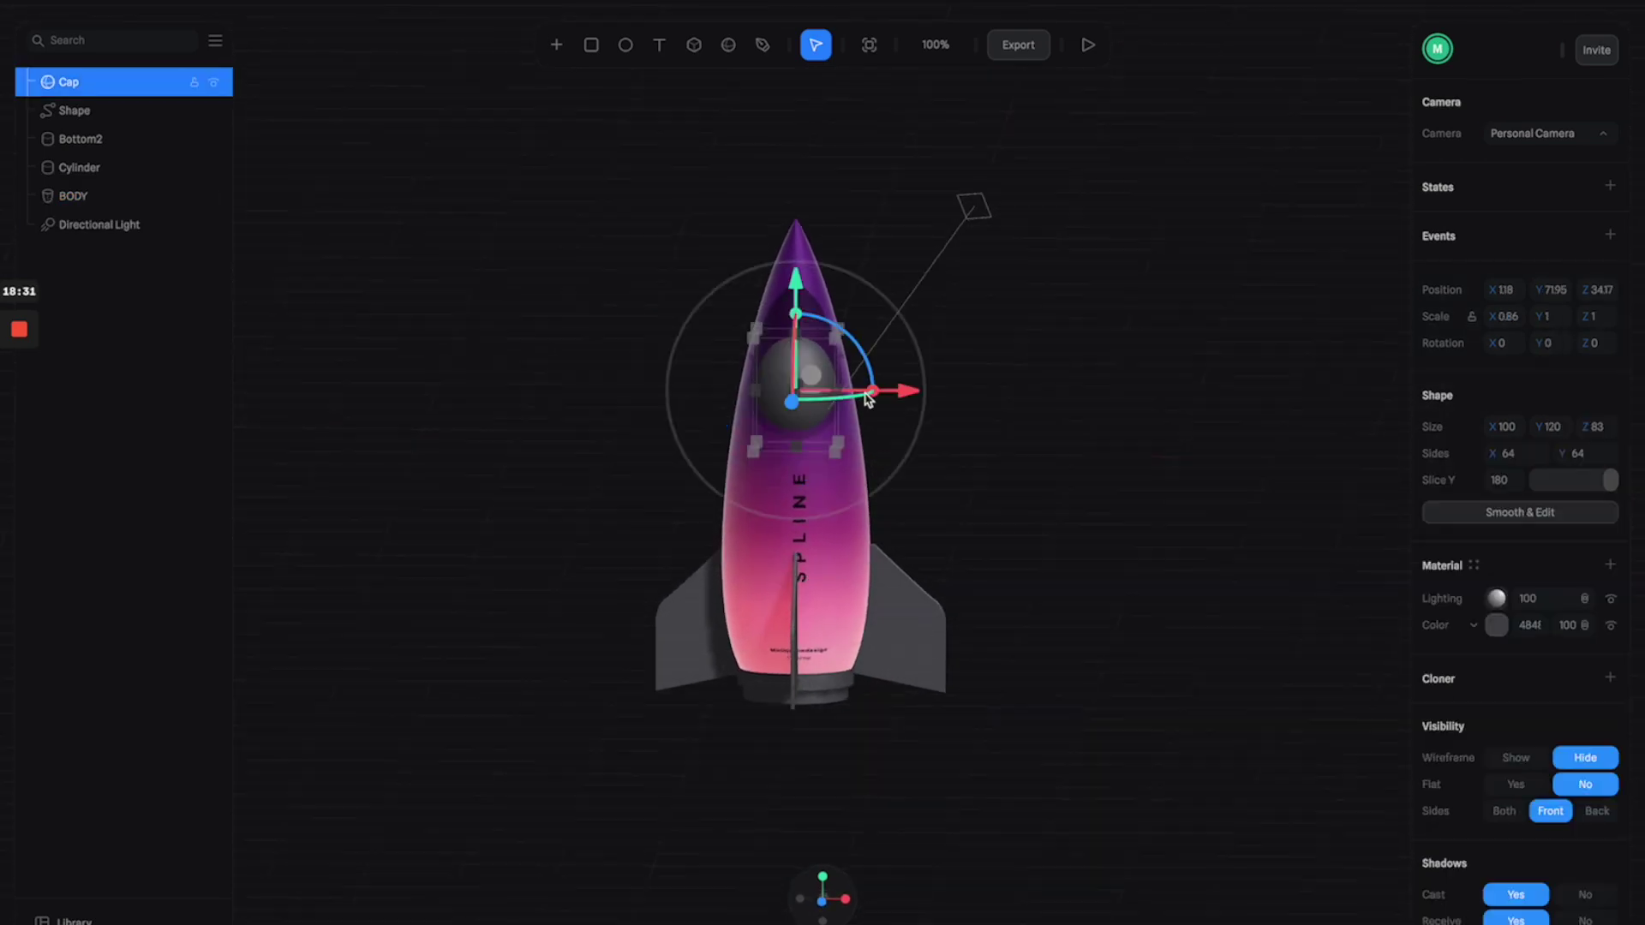
{"action": "left_click_drag", "start_coordinate": [798, 290], "coordinate": [810, 268]}
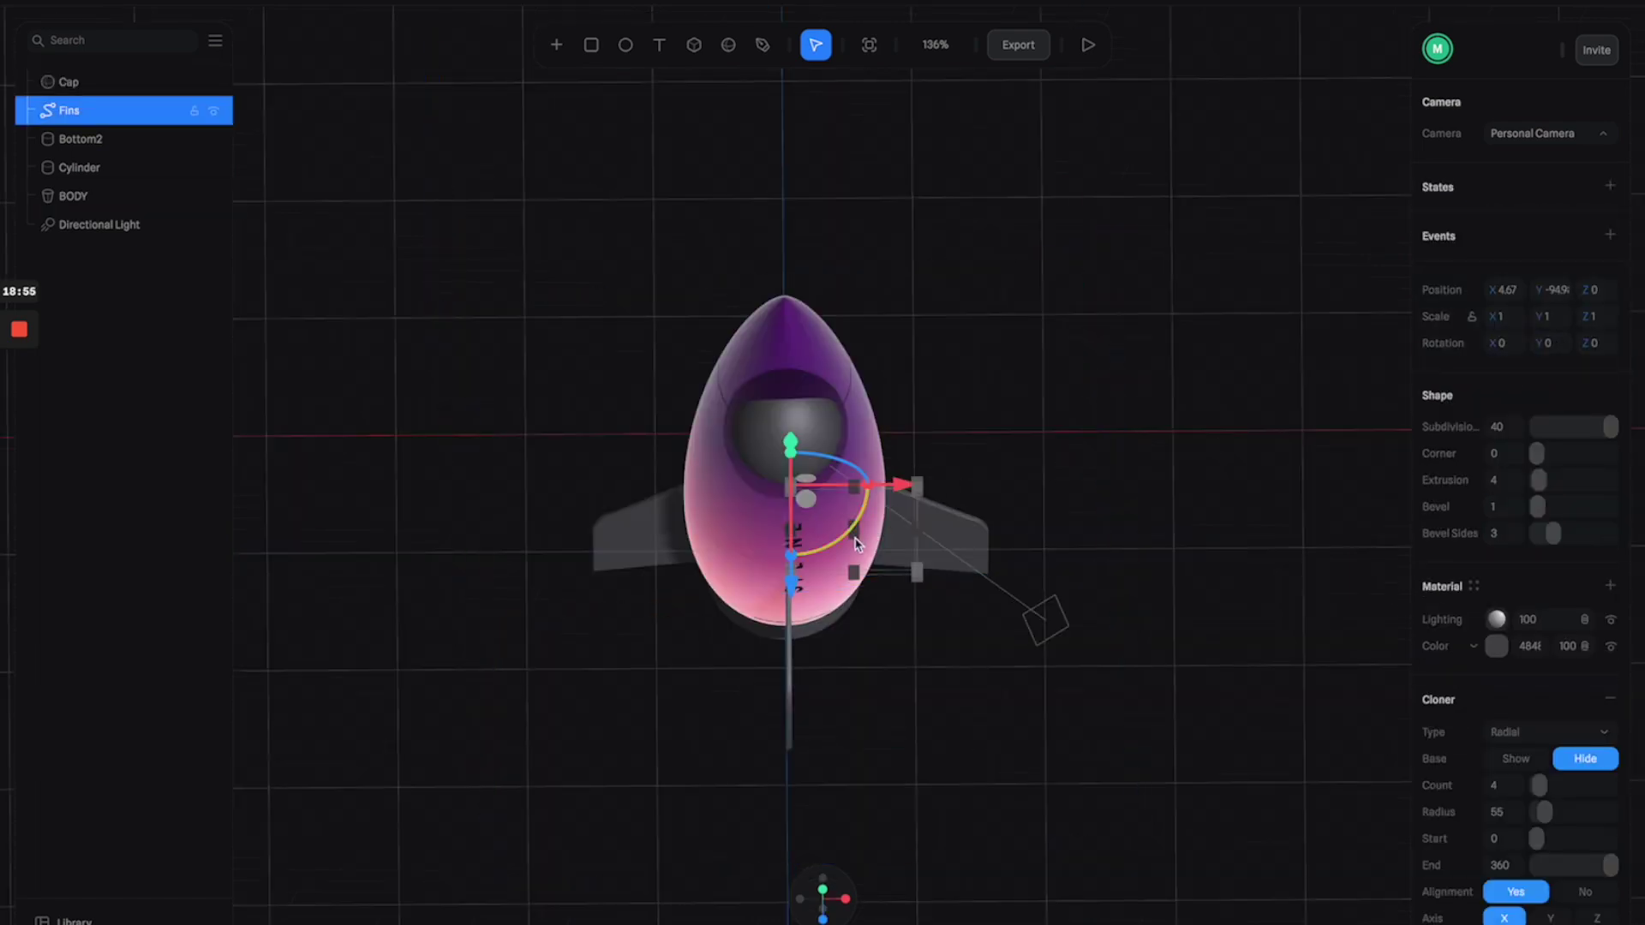
Rotate the cloned fins around the Y axis to about -40 degrees so they flank the lettering
{"action": "left_click_drag", "start_coordinate": [855, 542], "coordinate": [813, 561]}
{"action": "right_click_drag", "start_coordinate": [984, 518], "coordinate": [1087, 373]}
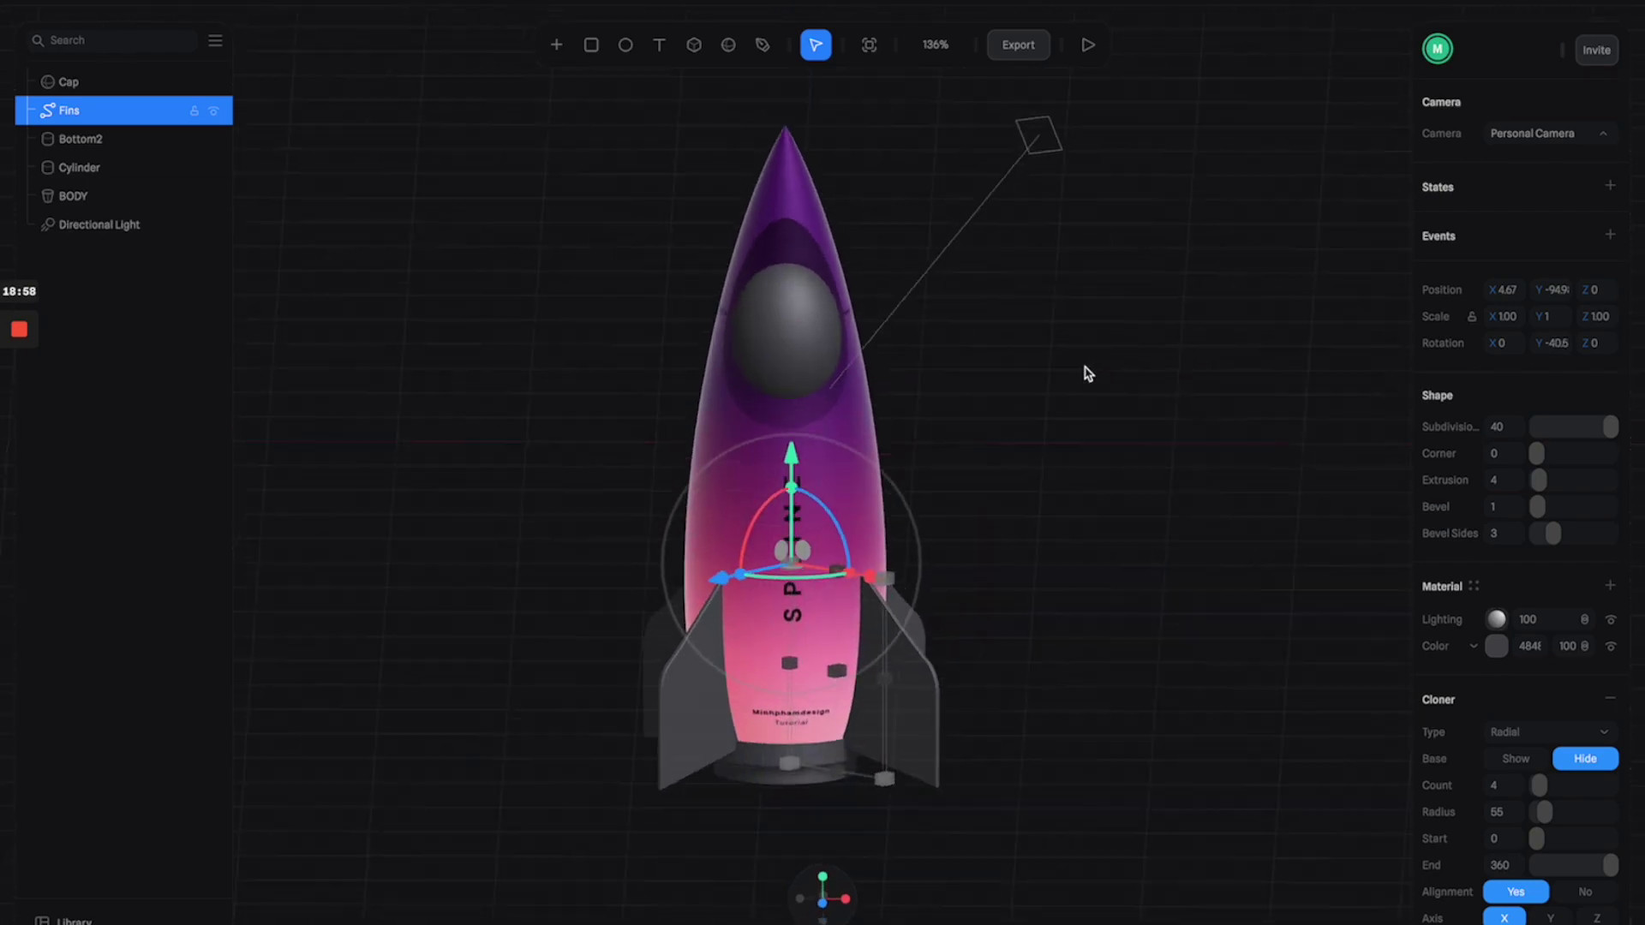
{"action": "left_click", "coordinate": [1118, 480]}
{"action": "scroll", "coordinate": [966, 535], "scroll_direction": "down", "scroll_amount": 5}
{"action": "scroll", "coordinate": [966, 535], "scroll_direction": "up", "scroll_amount": 3}
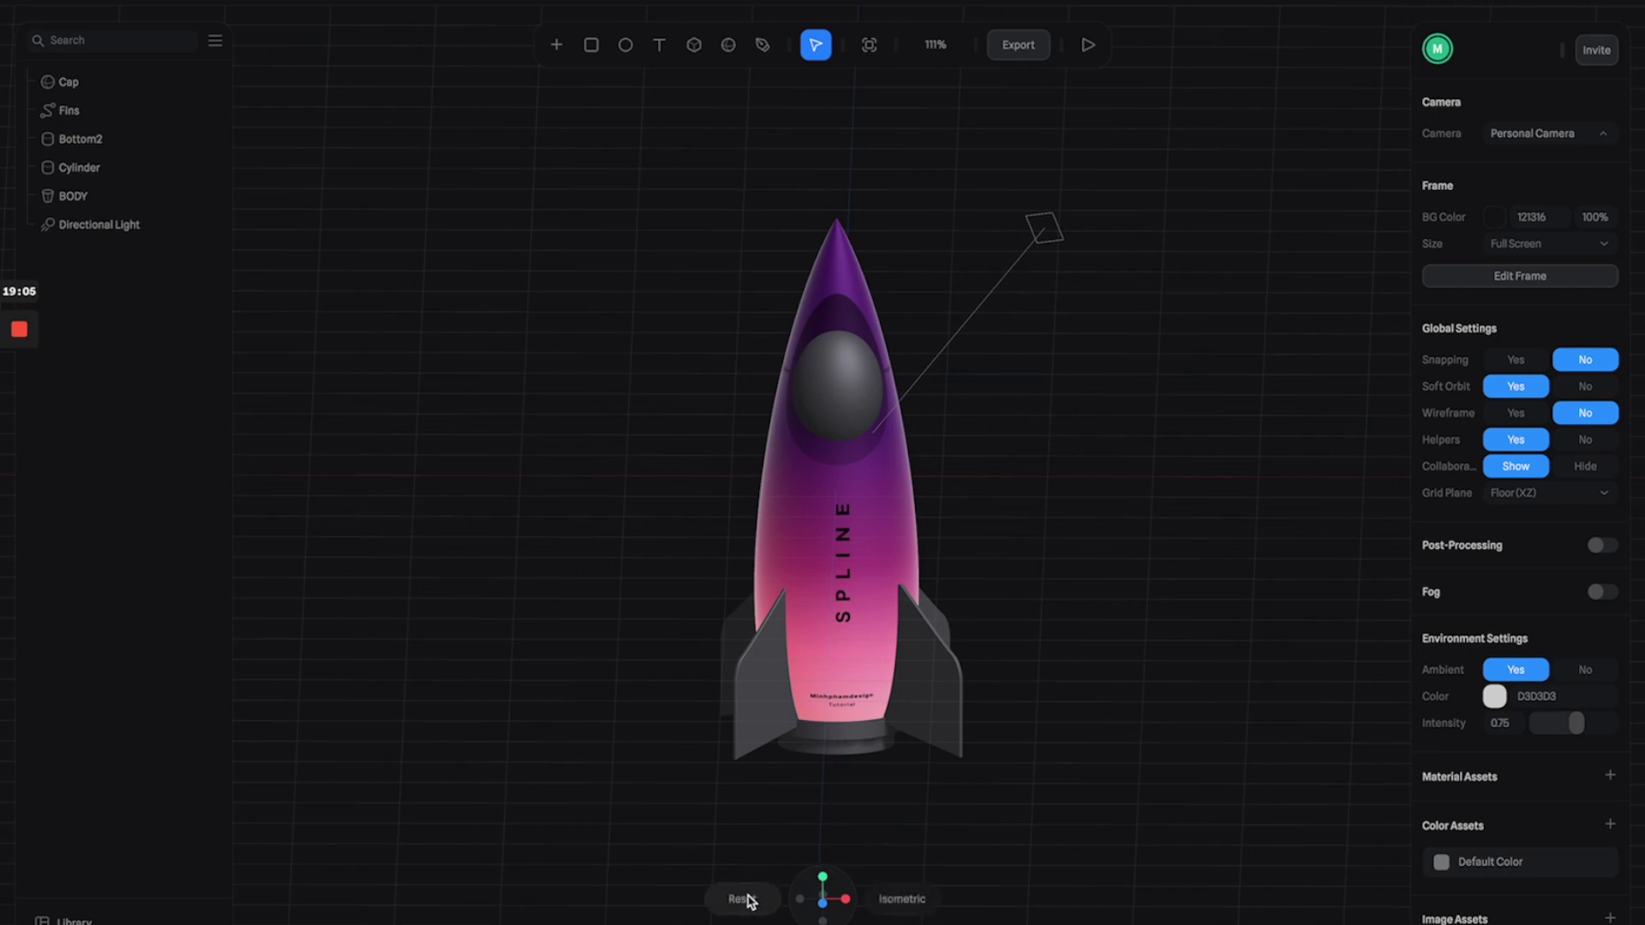
{"action": "left_click", "coordinate": [748, 898]}
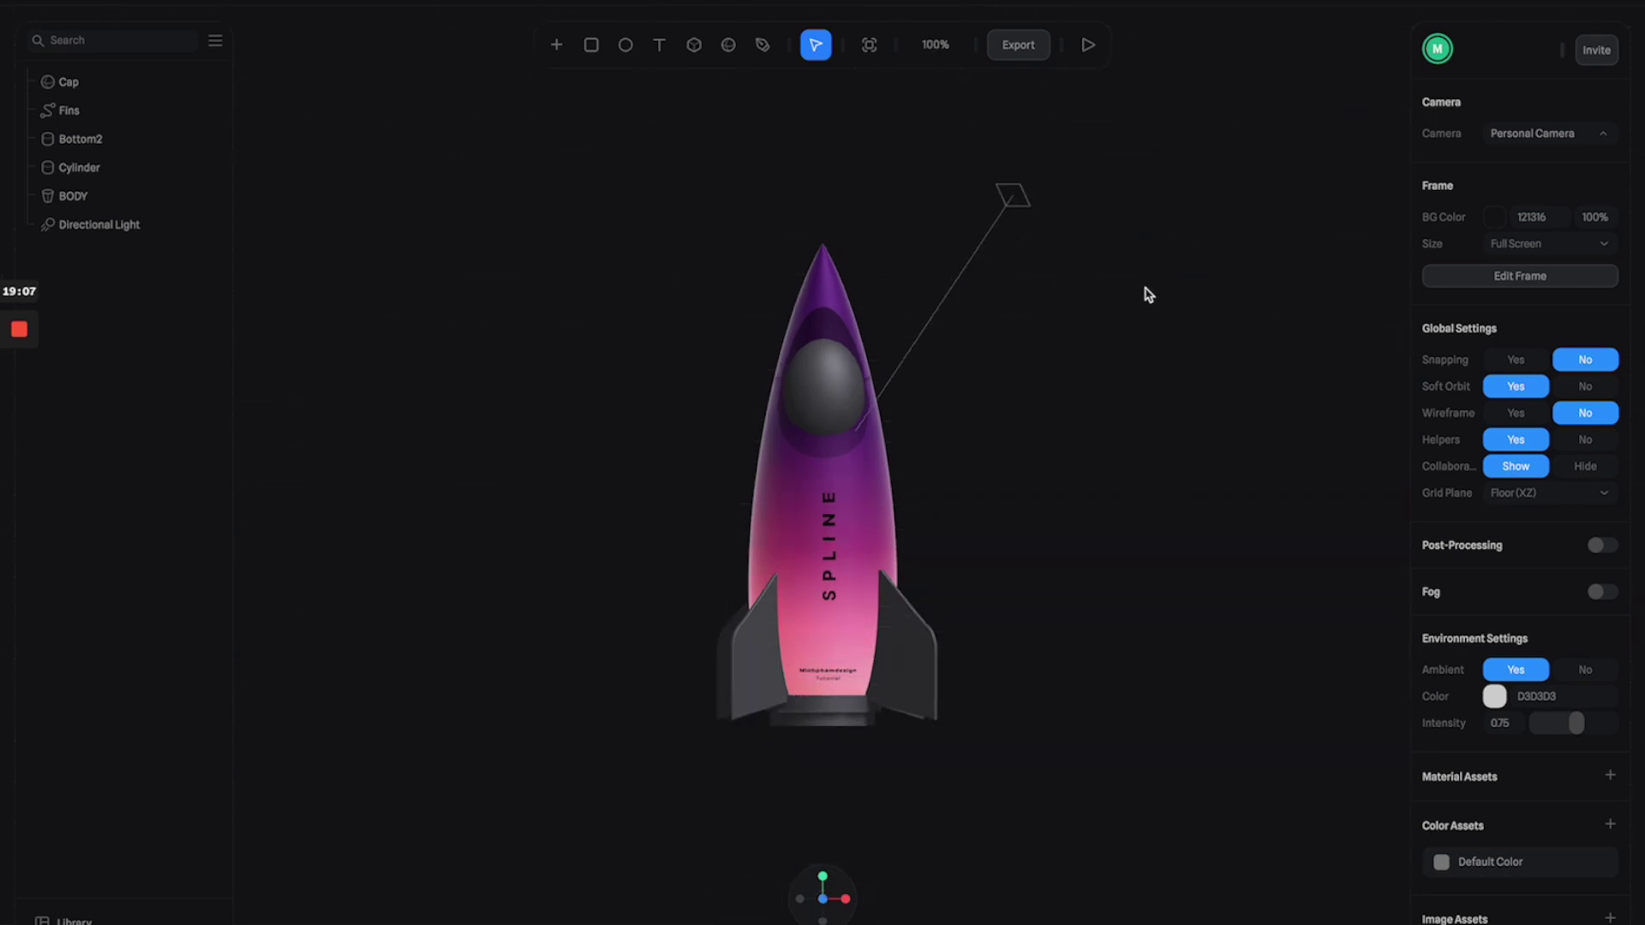
Show the base shape of the fins' cloner and change the fins' color layer to Depth
{"action": "left_click", "coordinate": [50, 110]}
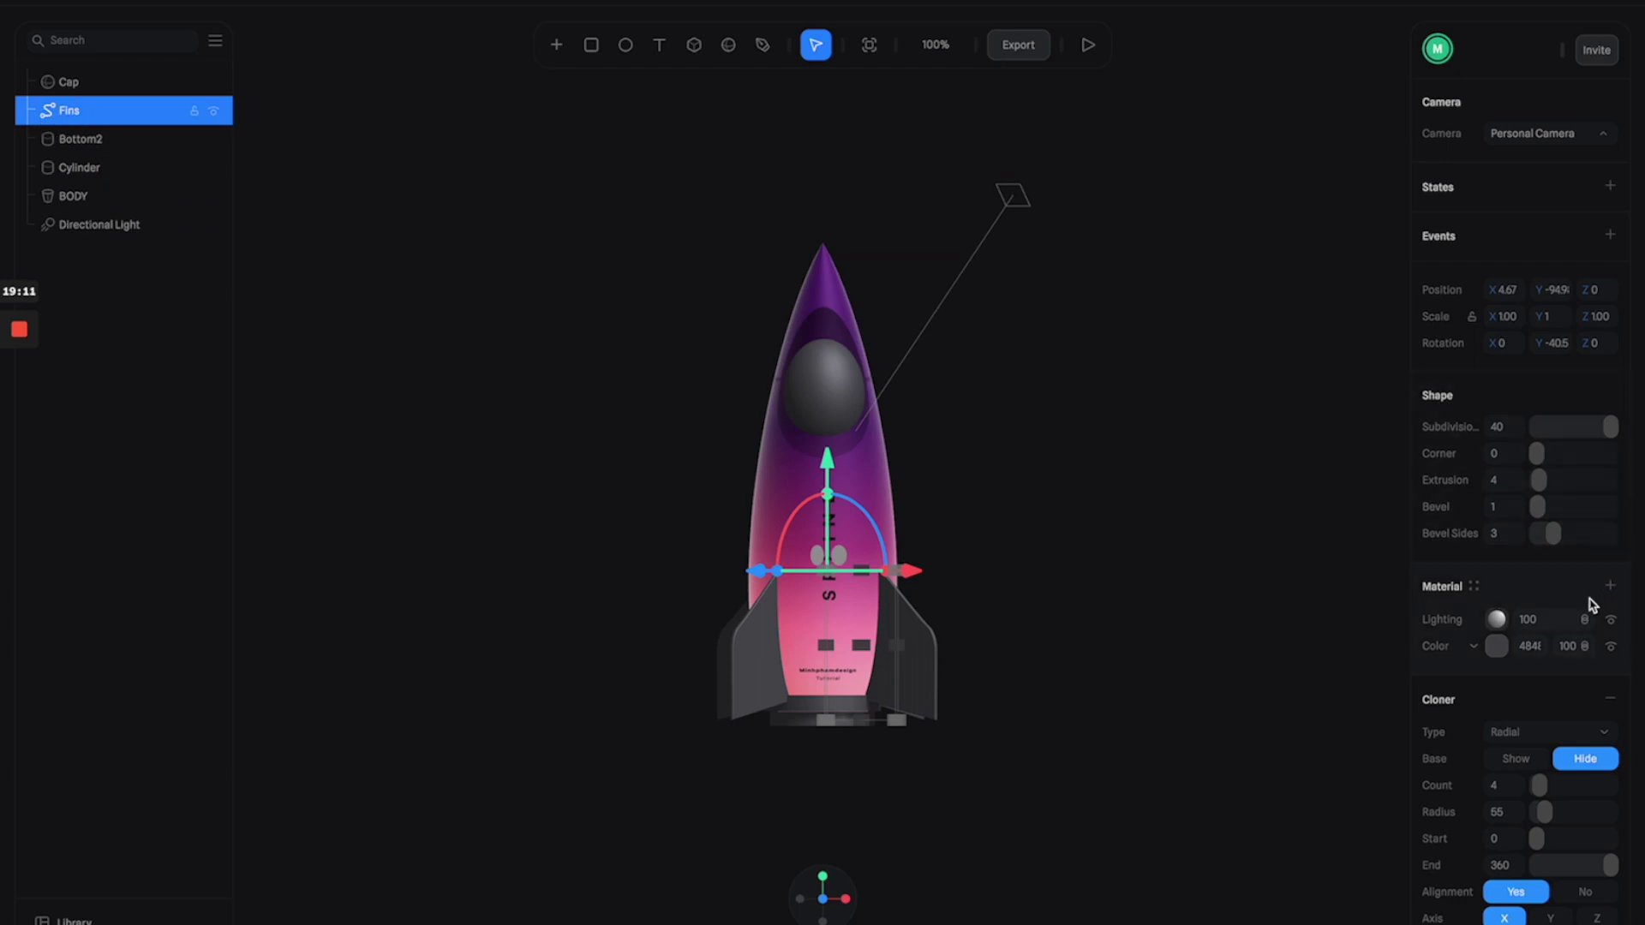
{"action": "left_click", "coordinate": [1529, 761]}
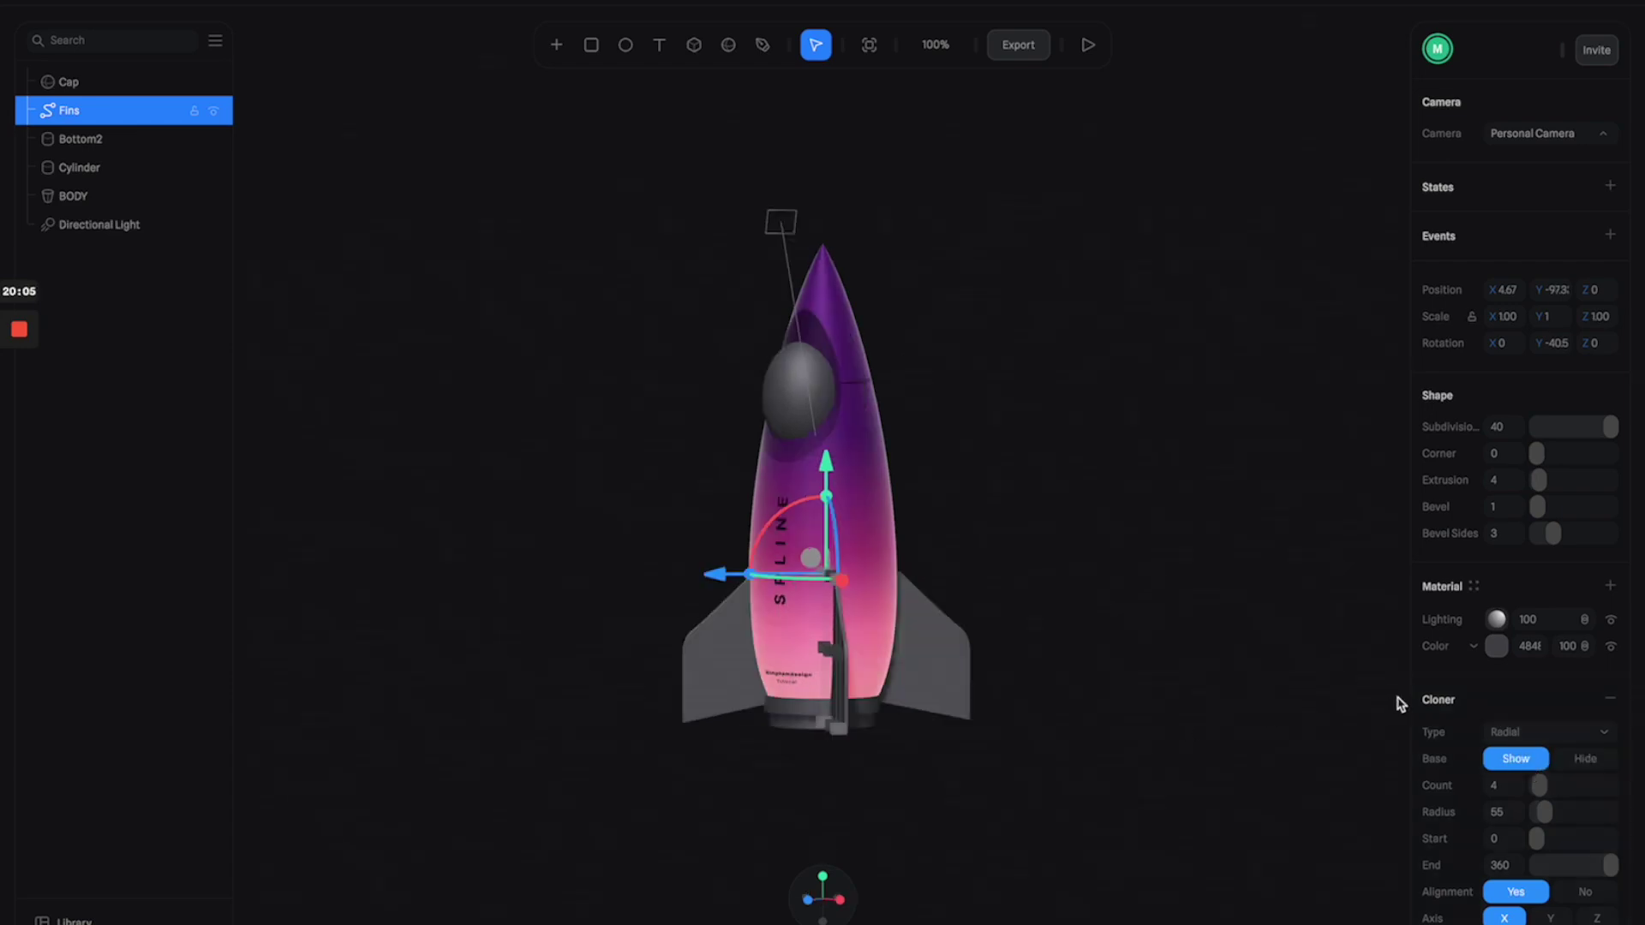
{"action": "left_click", "coordinate": [1492, 654]}
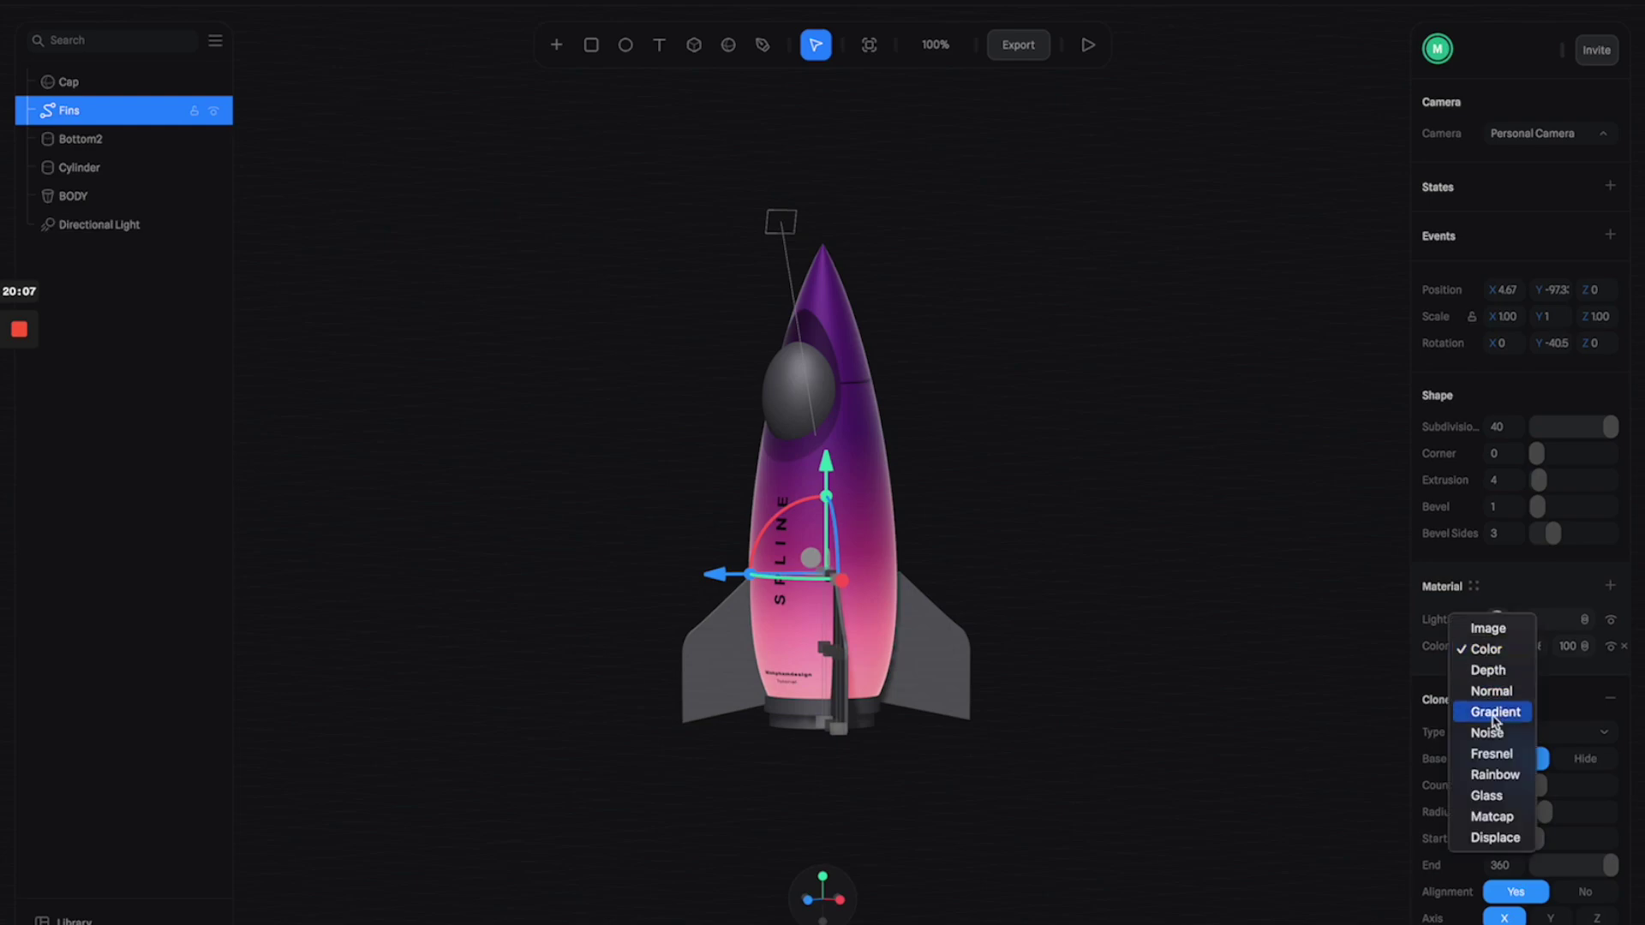
{"action": "left_click", "coordinate": [1489, 670]}
{"action": "right_click_drag", "start_coordinate": [978, 621], "coordinate": [977, 625]}
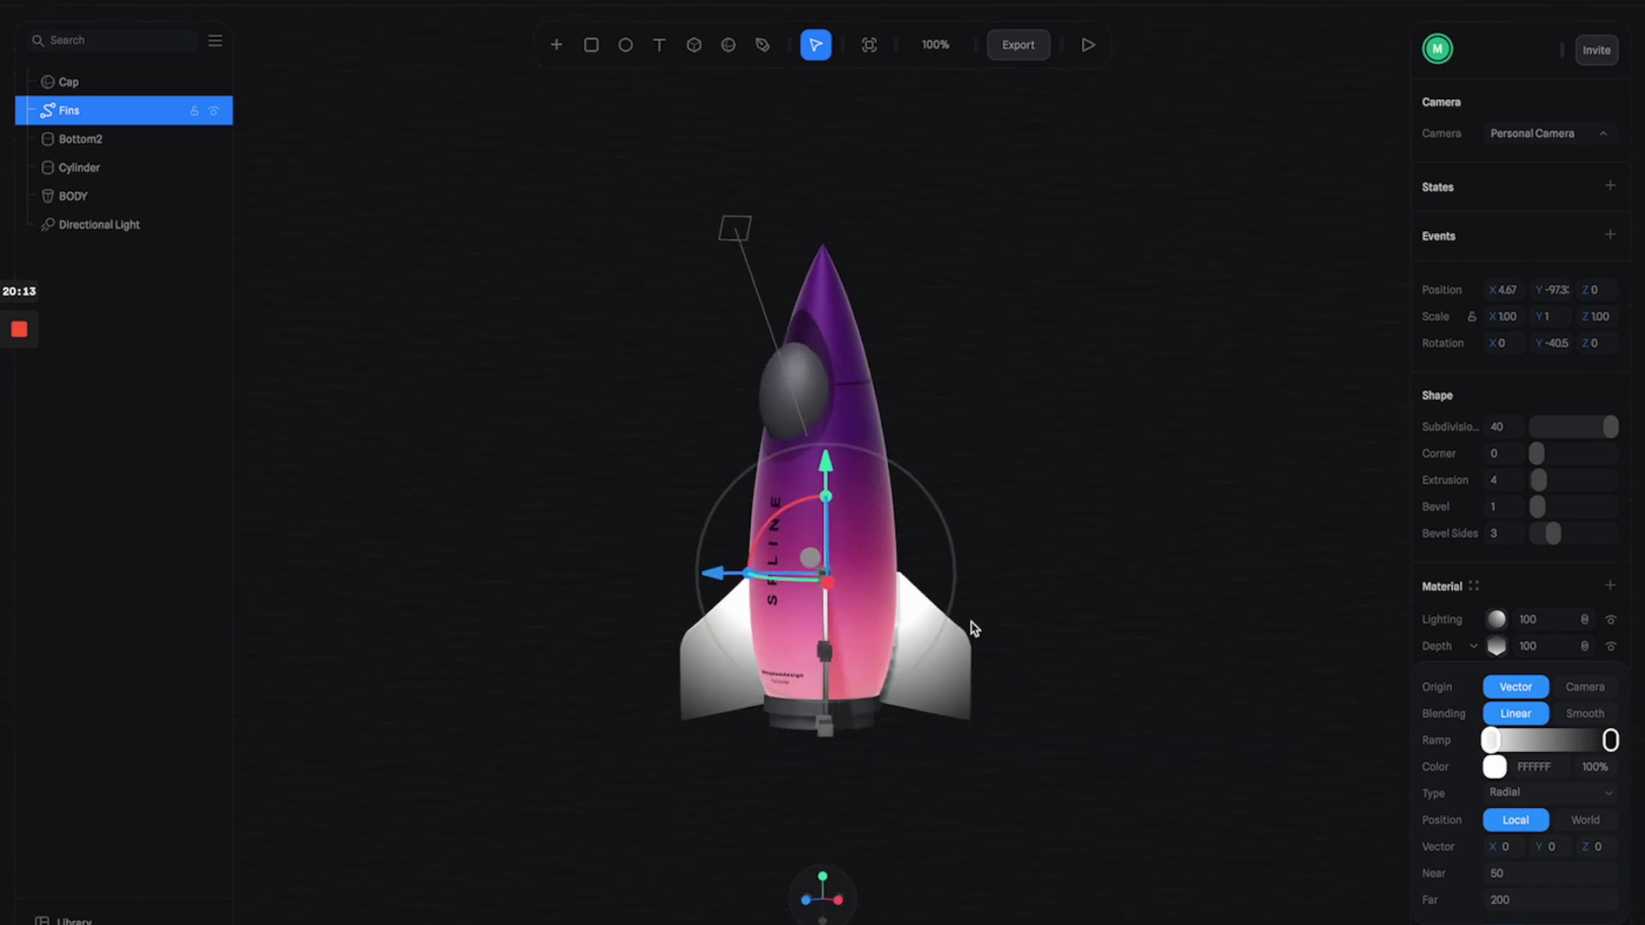
Color the fins' depth ramp from pinkish purple C185C0 at the near stop to white at the far stop
{"action": "left_click", "coordinate": [1496, 768]}
{"action": "scroll", "coordinate": [1564, 853], "scroll_direction": "down", "scroll_amount": 2}
{"action": "left_click", "coordinate": [1567, 832]}
{"action": "mouse_move", "coordinate": [1422, 617]}
{"action": "left_mouse_down"}
{"action": "mouse_move", "coordinate": [1496, 613]}
{"action": "mouse_move", "coordinate": [1511, 631]}
{"action": "mouse_move", "coordinate": [1487, 664]}
{"action": "left_mouse_up"}
{"action": "left_click", "coordinate": [1585, 832]}
{"action": "left_click", "coordinate": [1609, 563]}
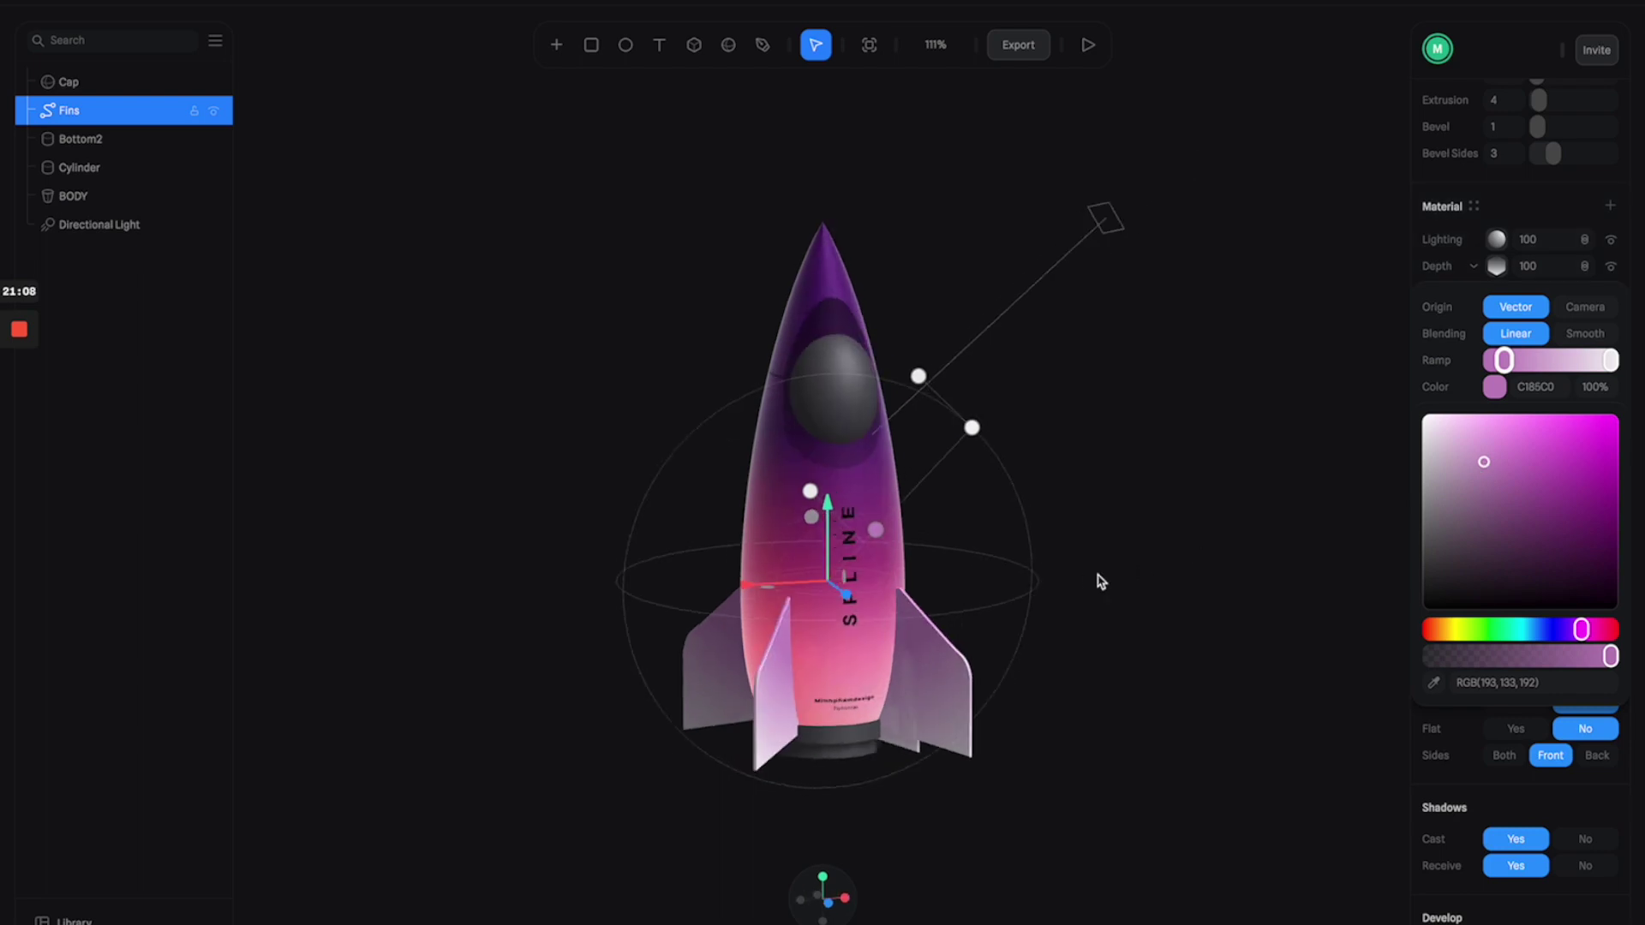
{"action": "left_click", "coordinate": [1414, 588]}
{"action": "left_click", "coordinate": [1496, 266]}
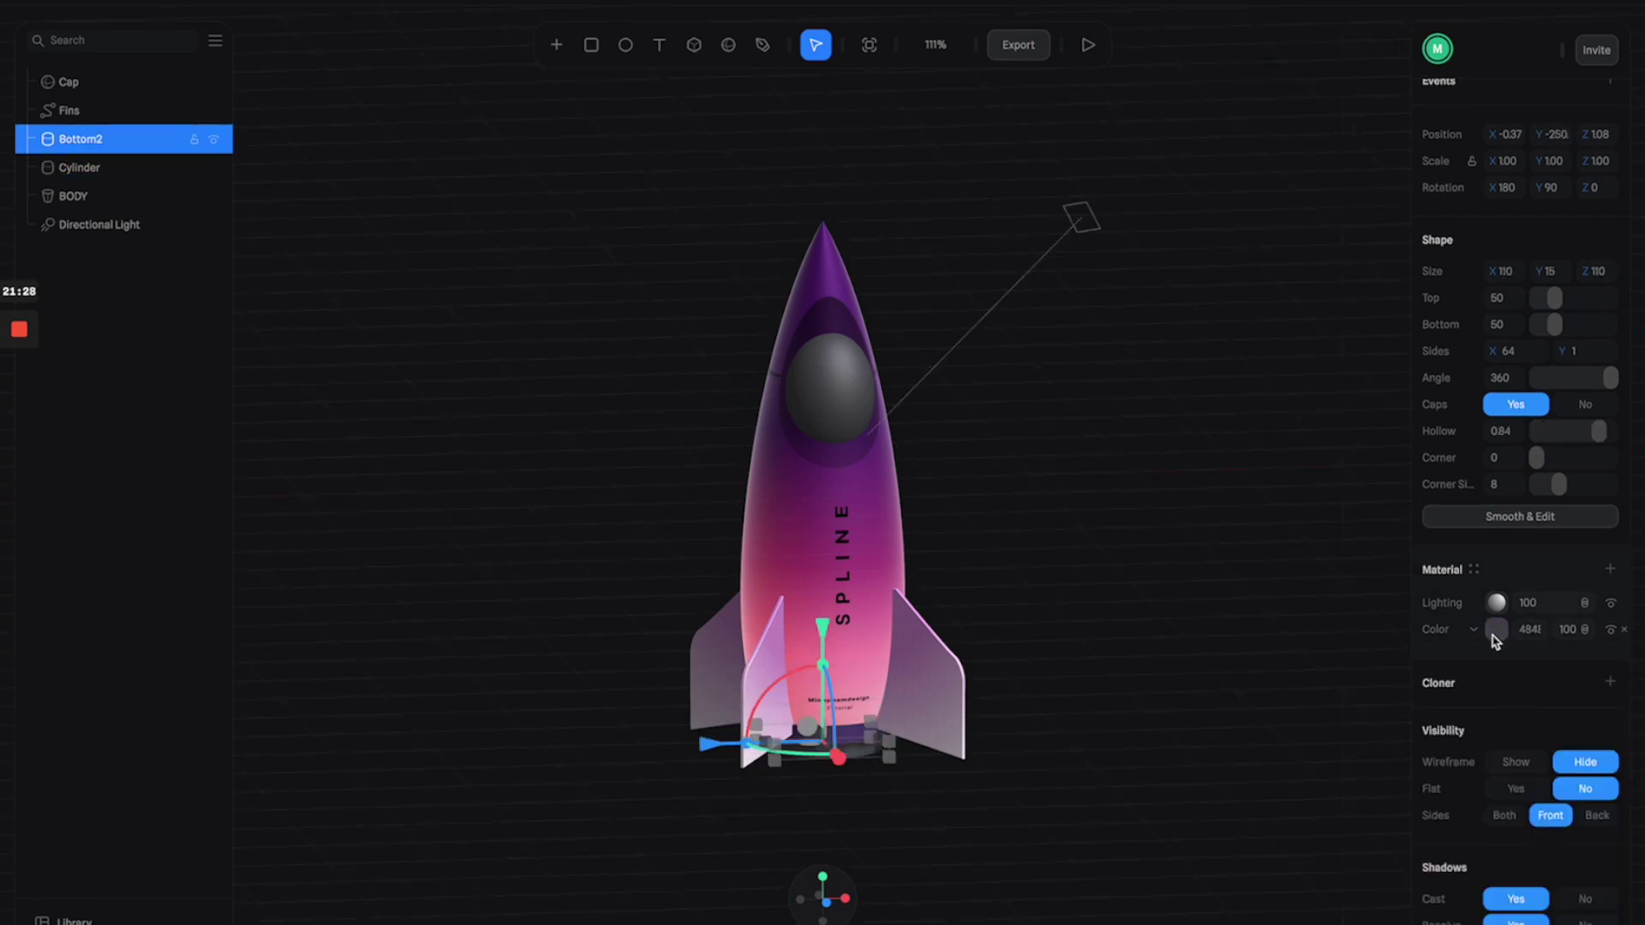
Set the color of the Bottom2 cylinder at the rocket's base to dark purple
{"action": "left_click", "coordinate": [1496, 630]}
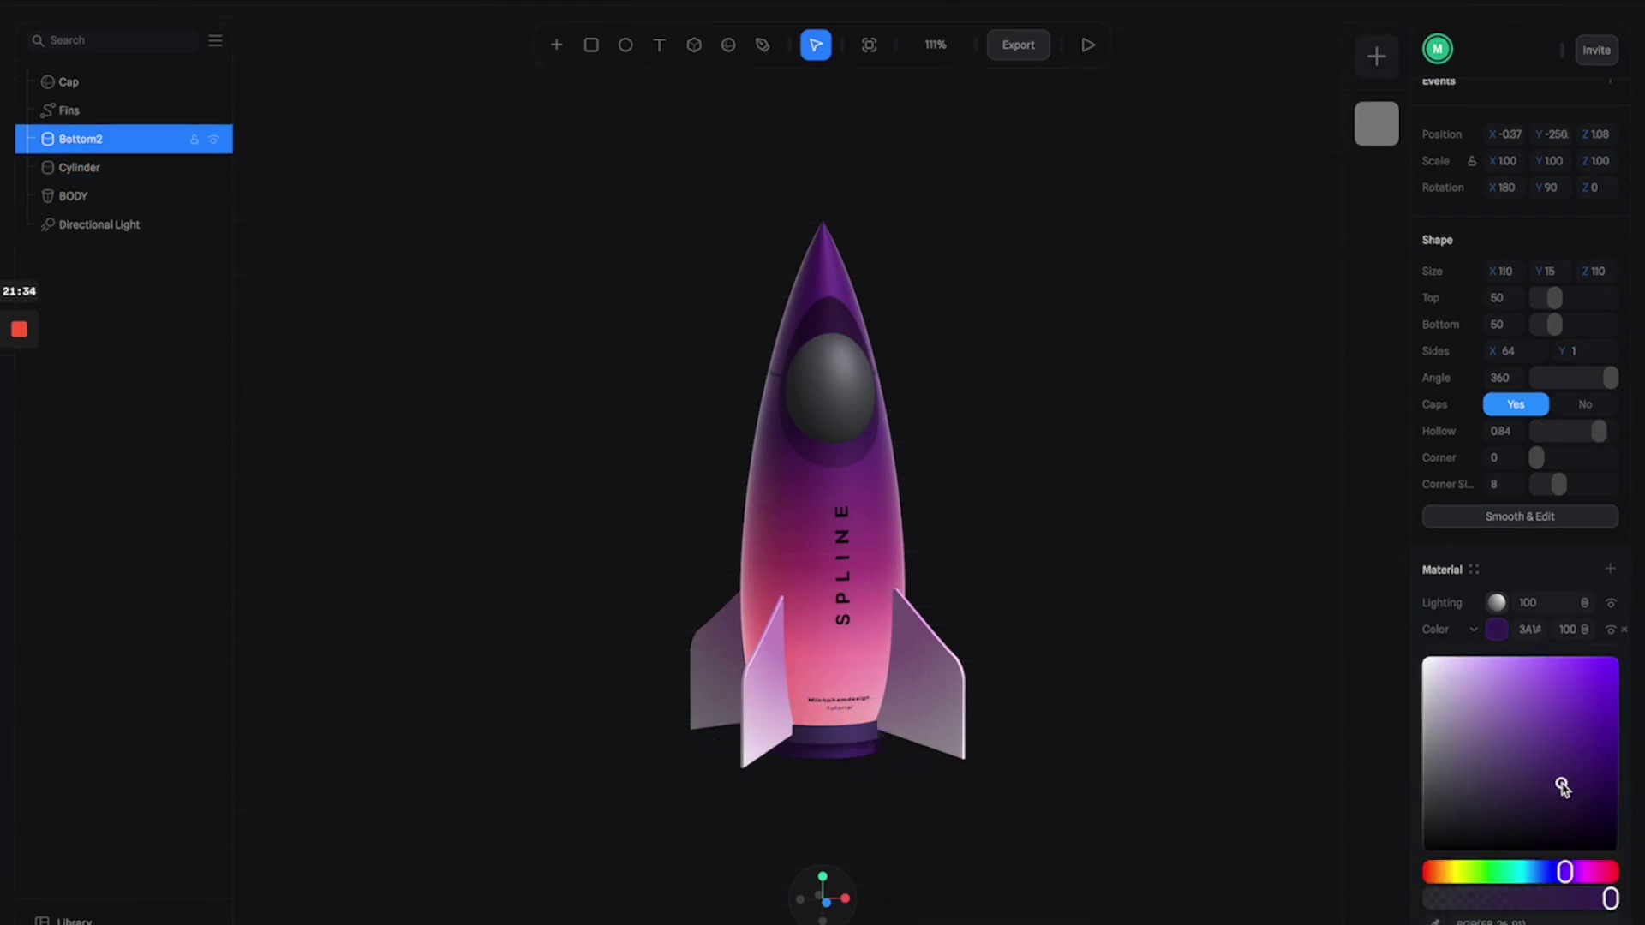
{"action": "left_click", "coordinate": [1143, 620]}
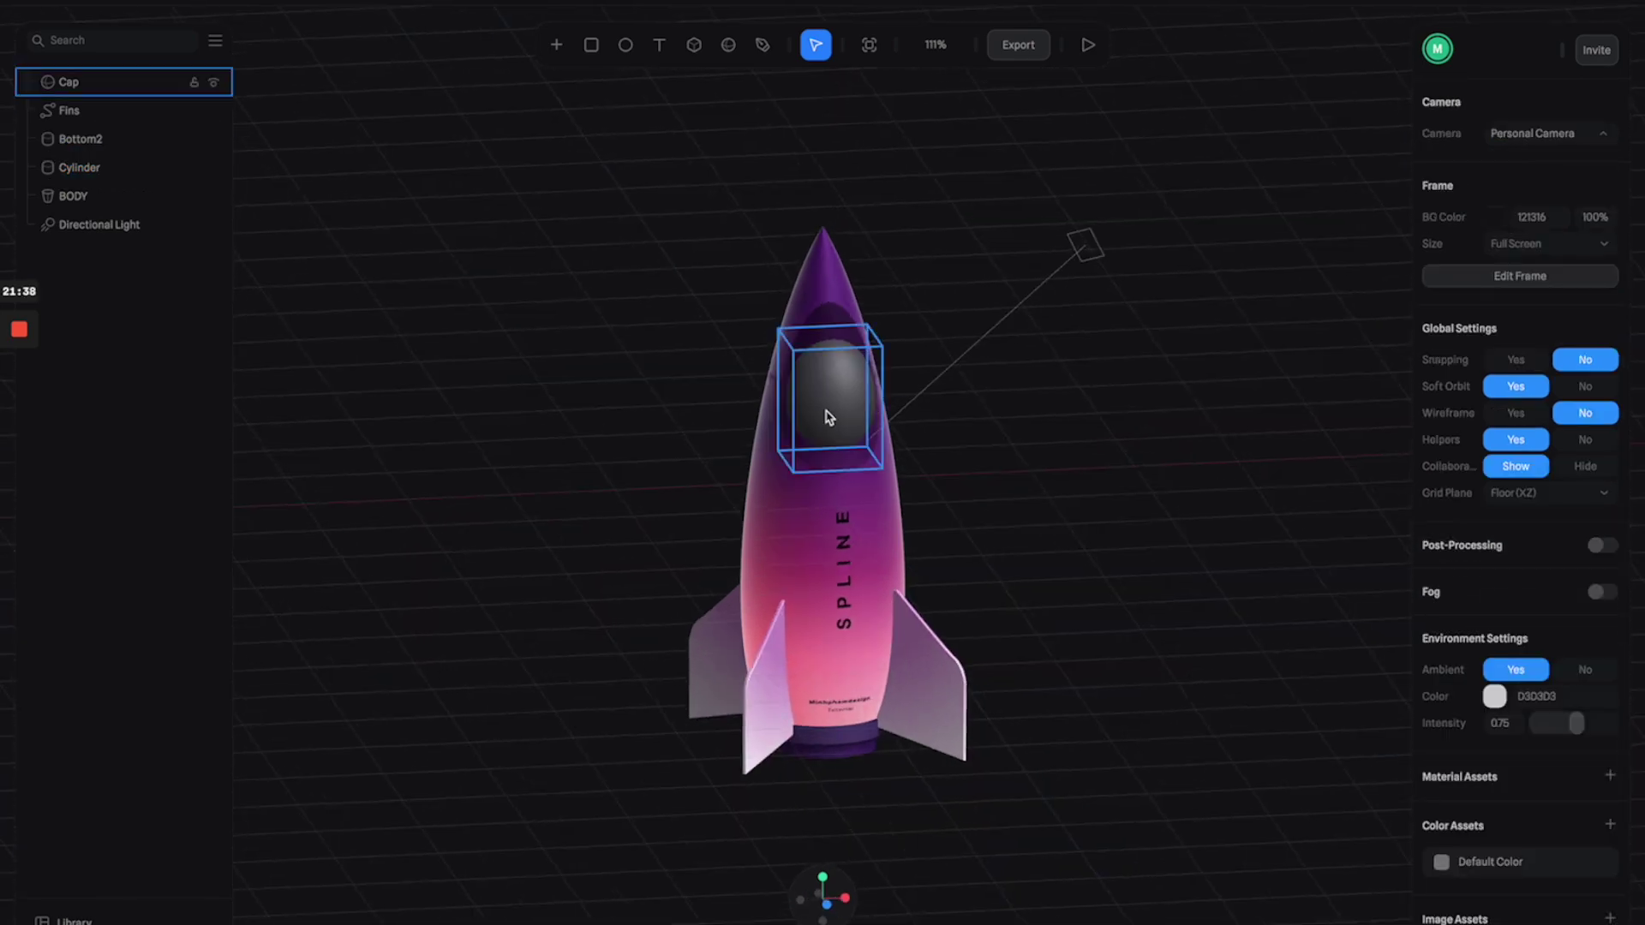
Set the cap's color to near-black RGB(7,7,7) and its lighting type to Physical
{"action": "left_click", "coordinate": [830, 387]}
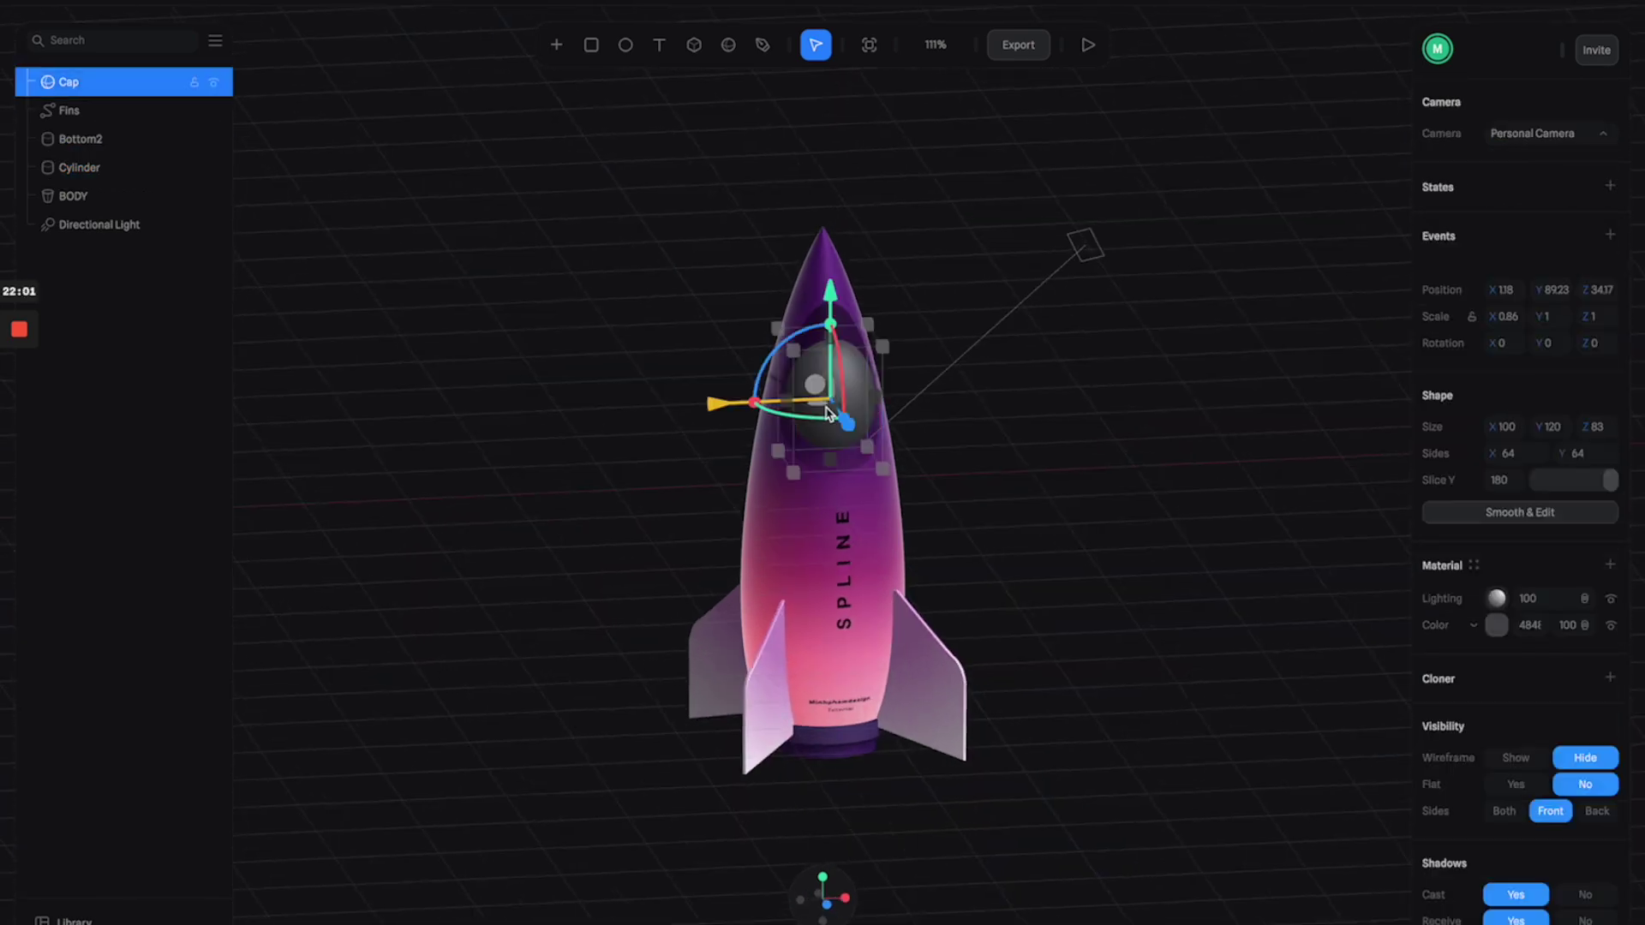
{"action": "left_click", "coordinate": [1496, 624]}
{"action": "left_click_drag", "start_coordinate": [1453, 807], "coordinate": [1423, 843]}
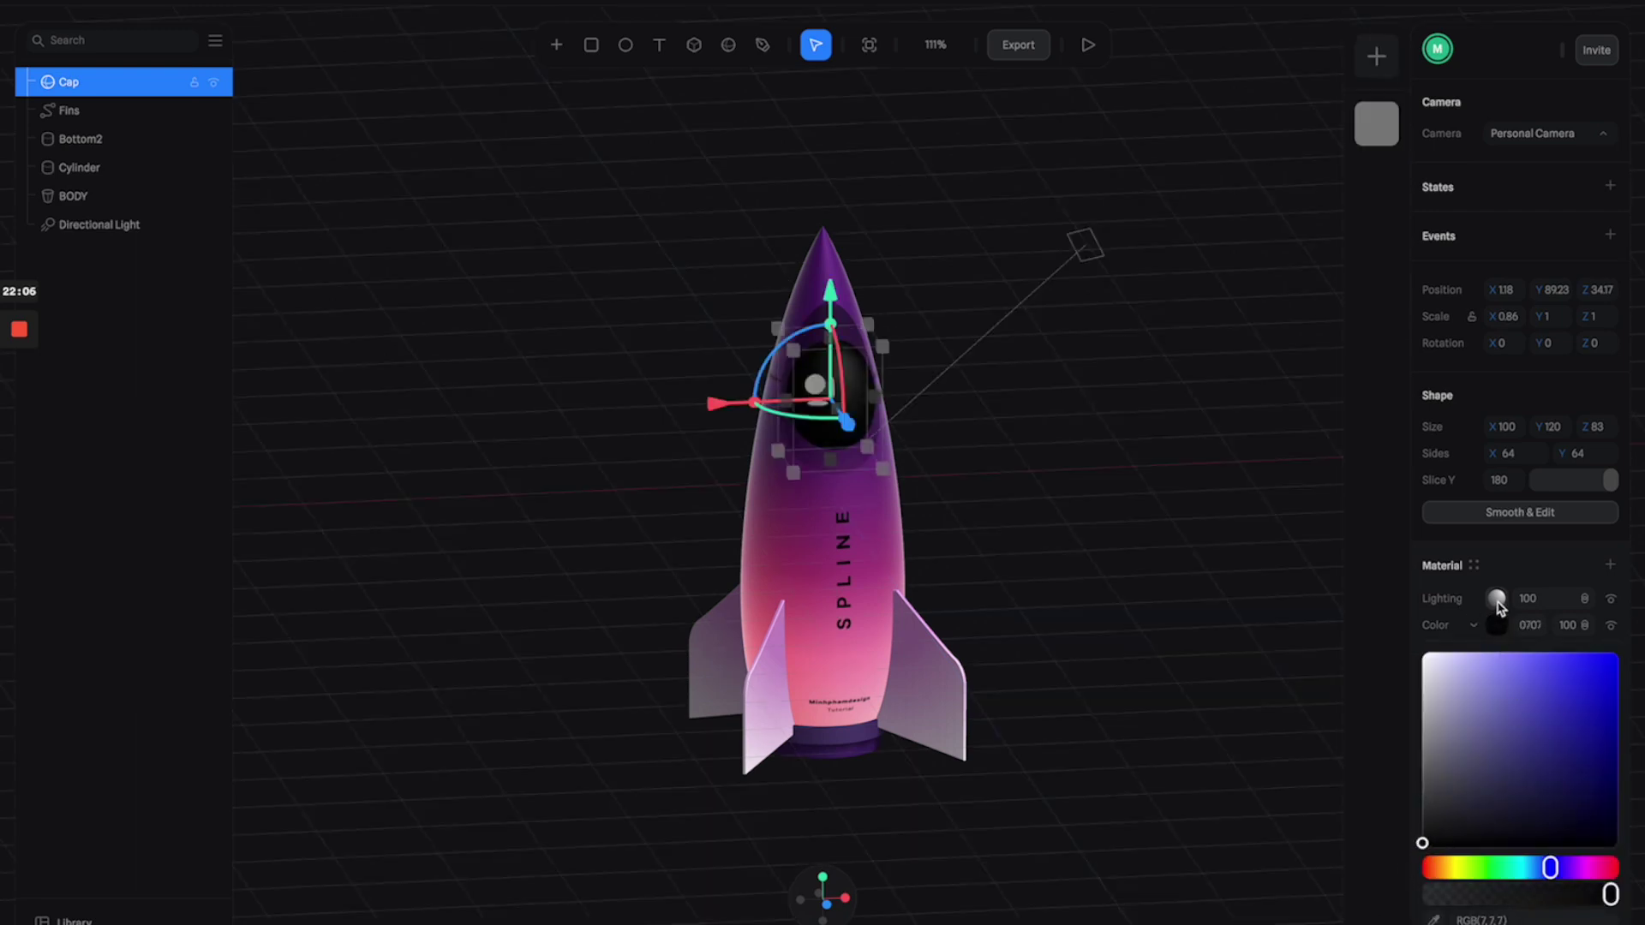
{"action": "left_click", "coordinate": [1496, 599]}
{"action": "left_click", "coordinate": [1504, 638]}
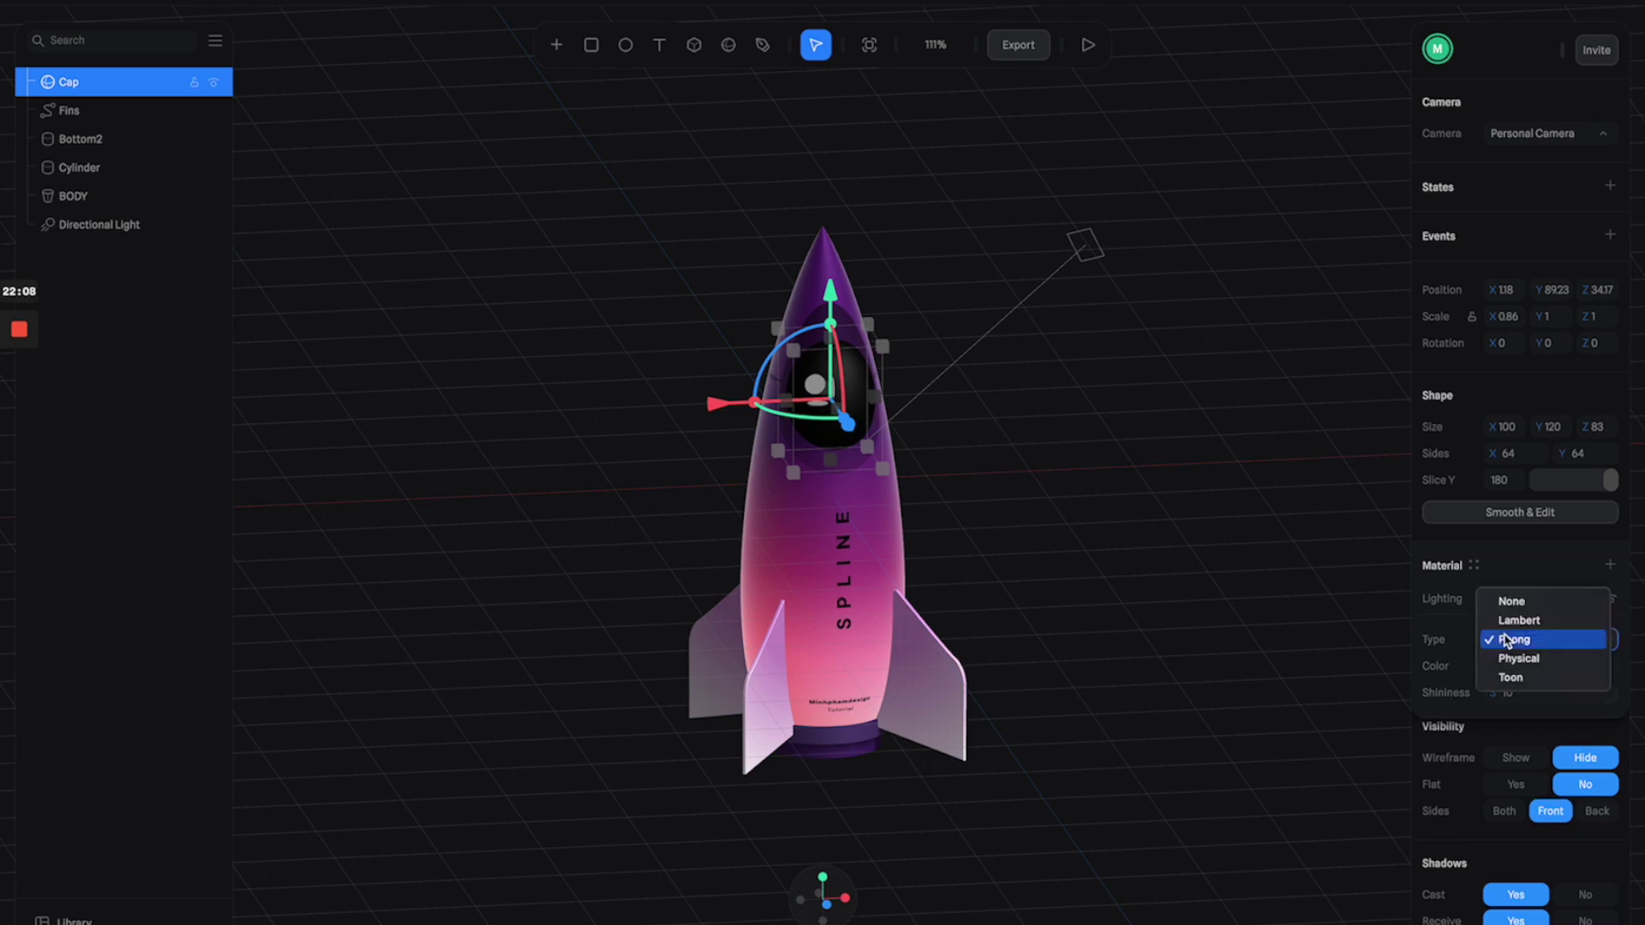
{"action": "left_click", "coordinate": [1508, 659]}
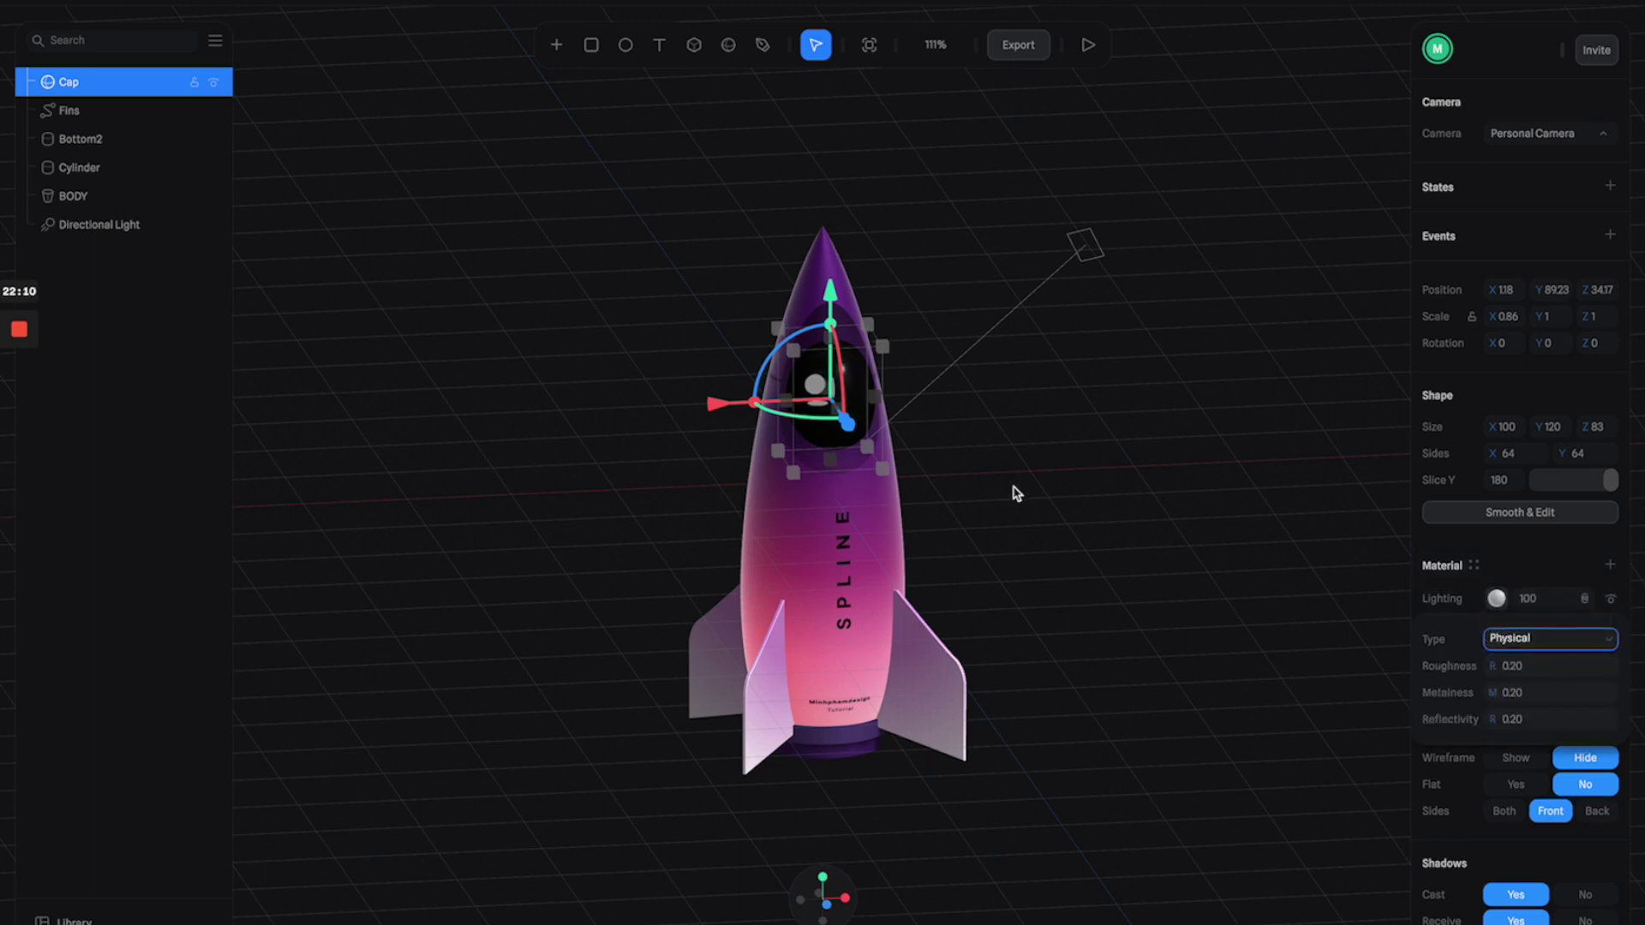
Add a Fresnel layer to the cap's material with scale 3 and intensity 4
{"action": "left_click", "coordinate": [1611, 568]}
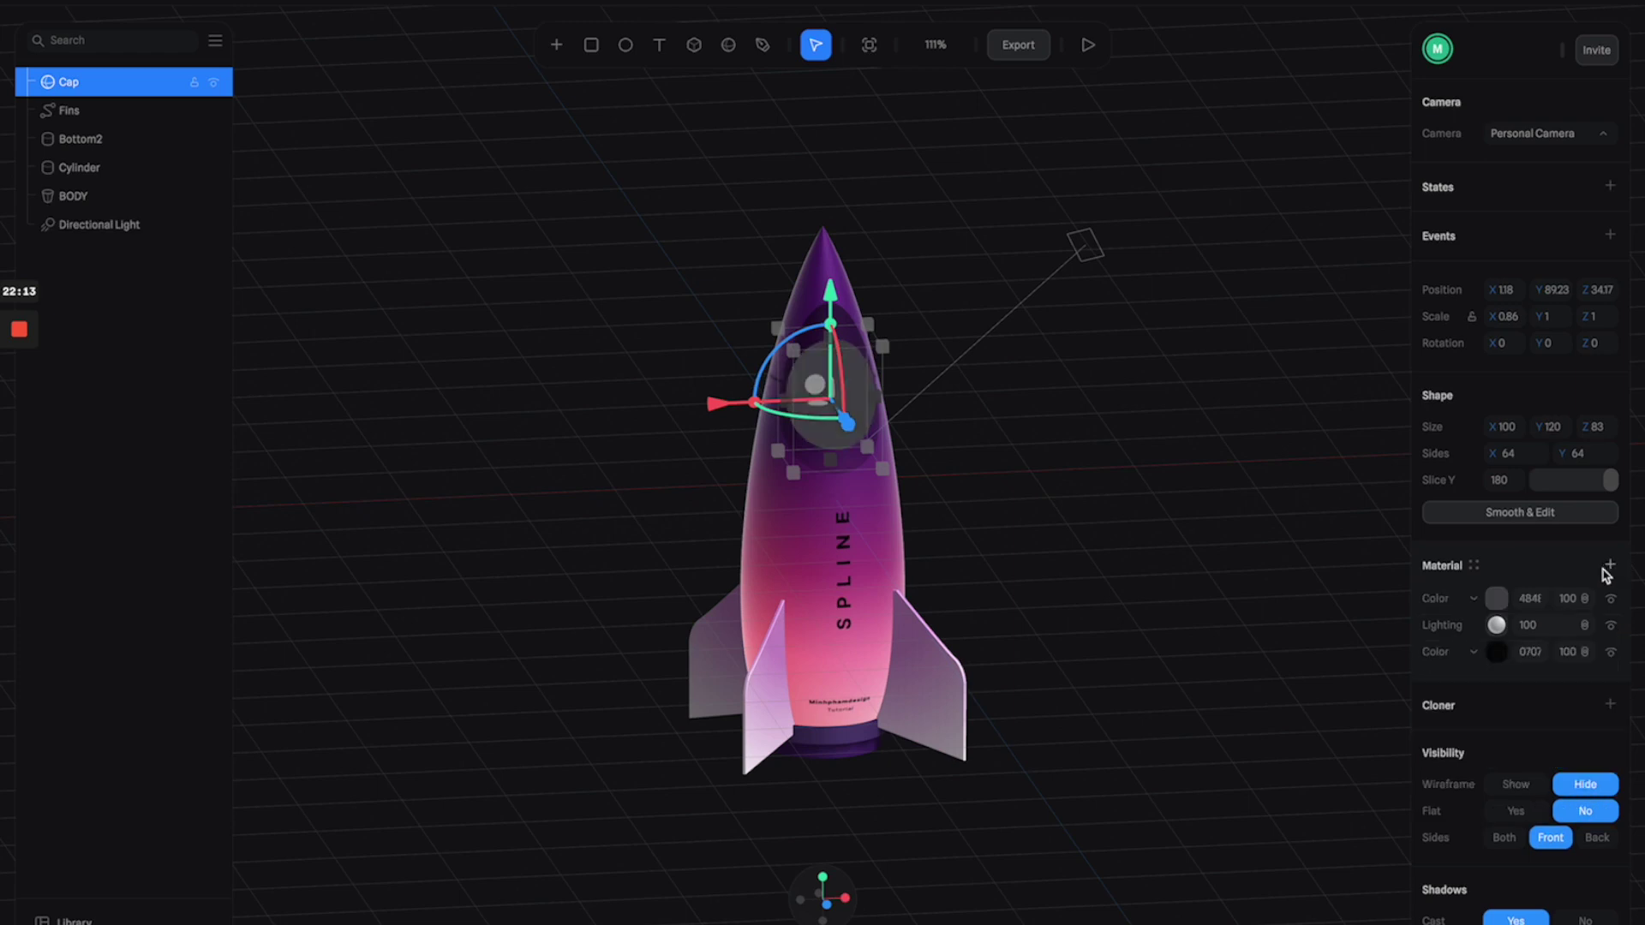
{"action": "left_click", "coordinate": [1473, 599]}
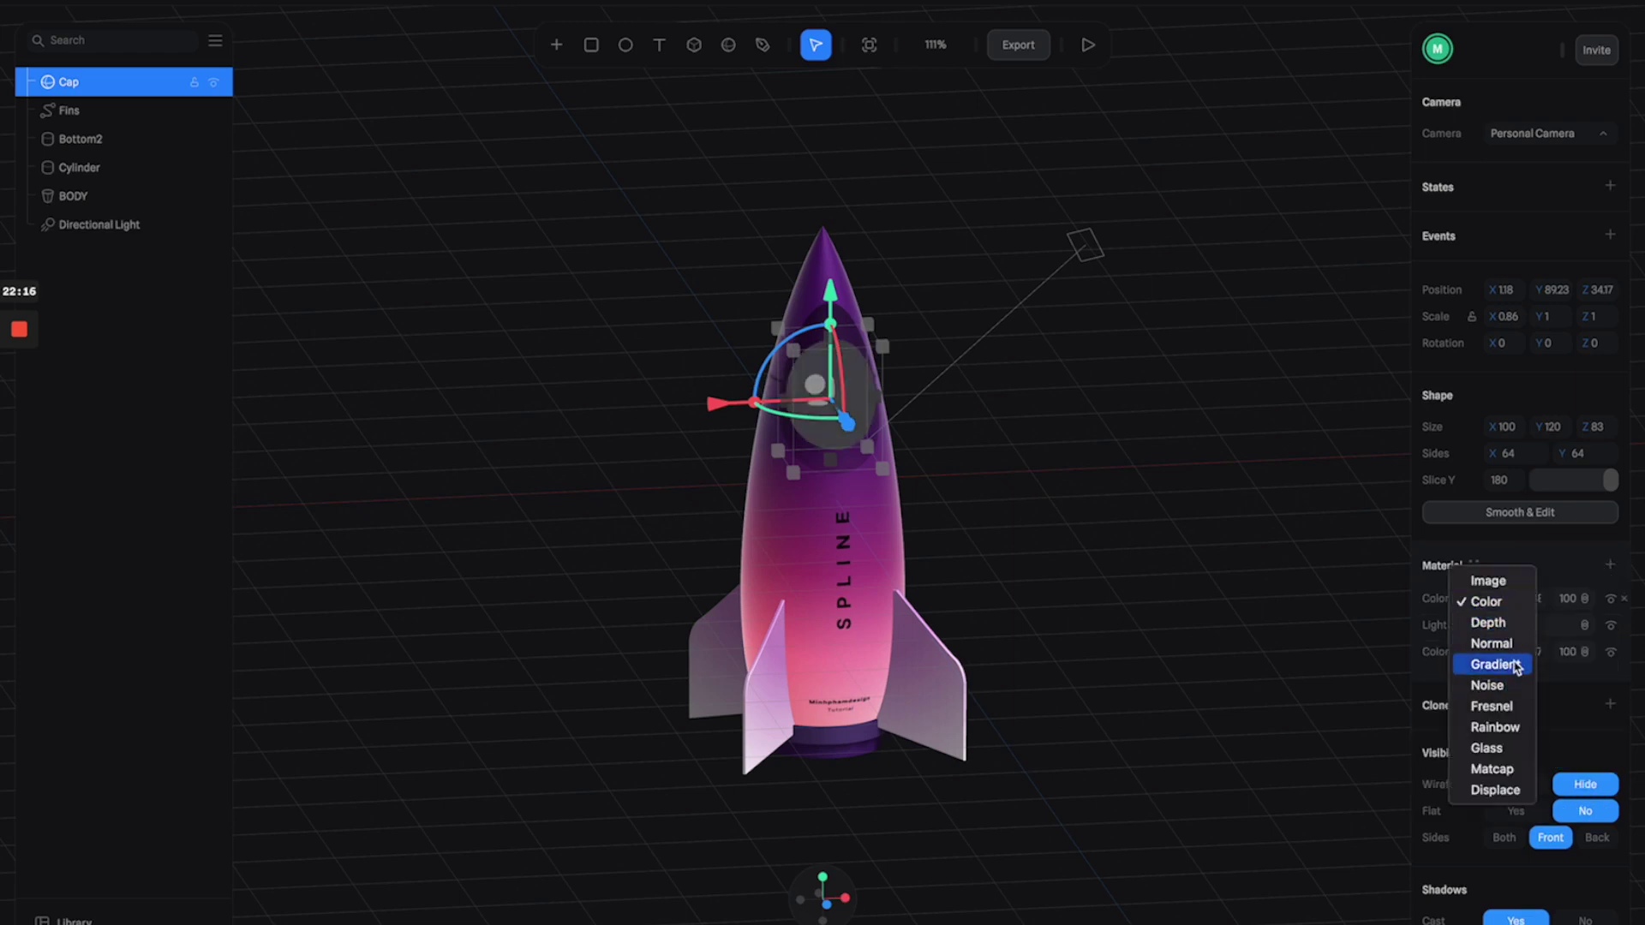
{"action": "left_click", "coordinate": [1513, 706]}
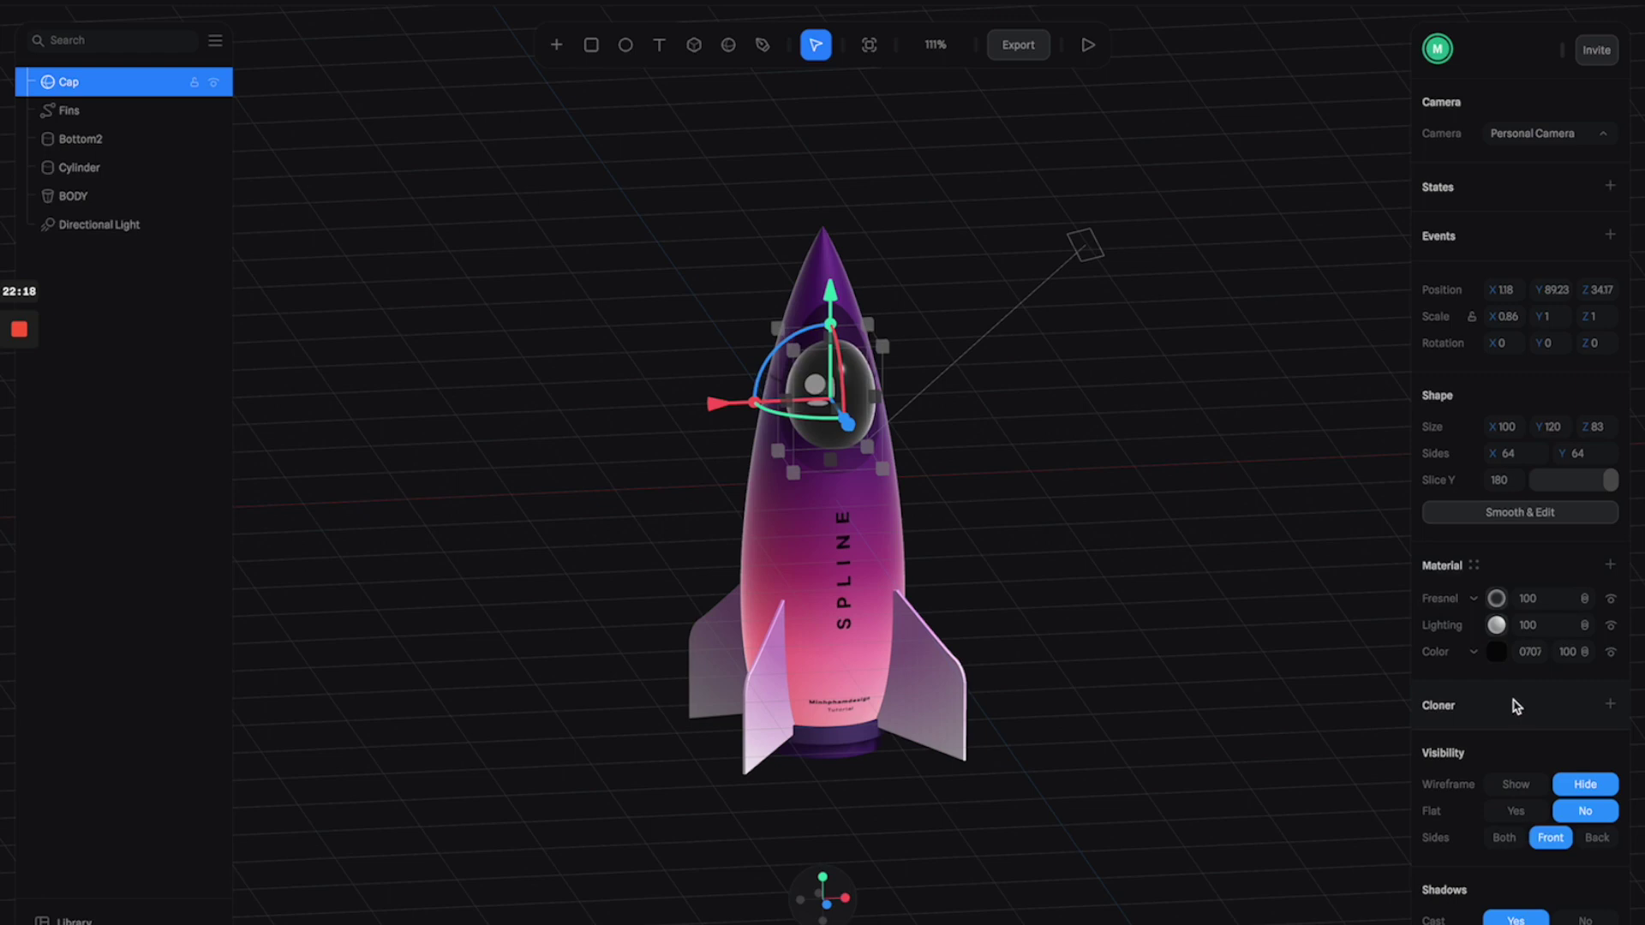
{"action": "left_click", "coordinate": [1498, 598]}
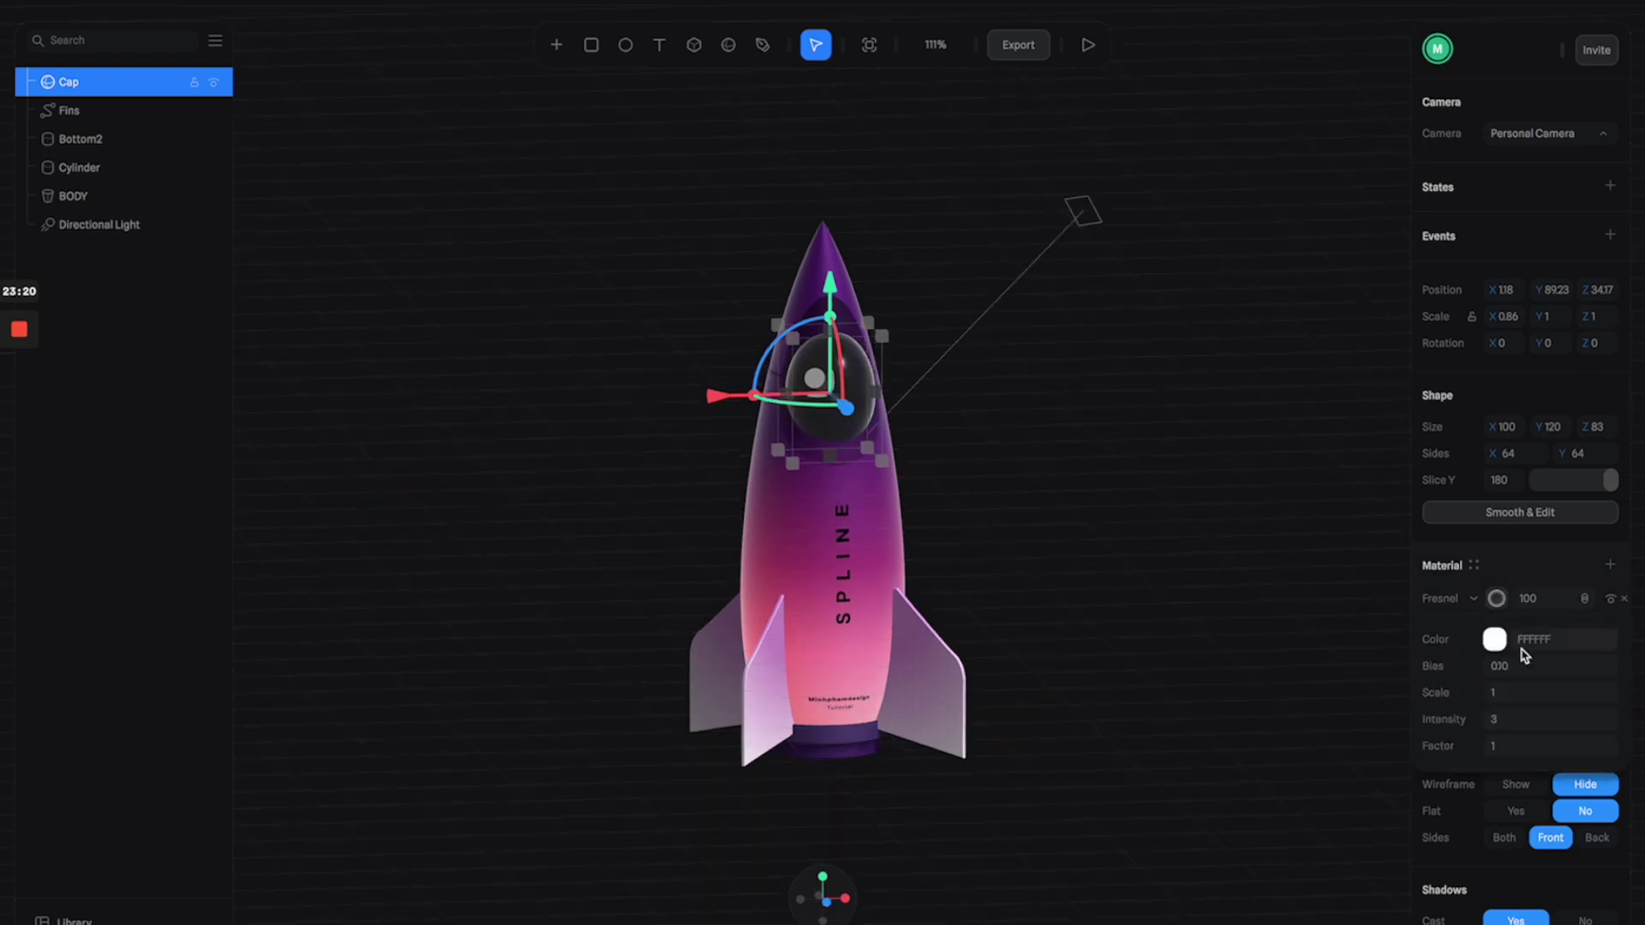
{"action": "left_click", "coordinate": [1506, 696]}
{"action": "type", "text": "3"}
{"action": "left_click", "coordinate": [1499, 721]}
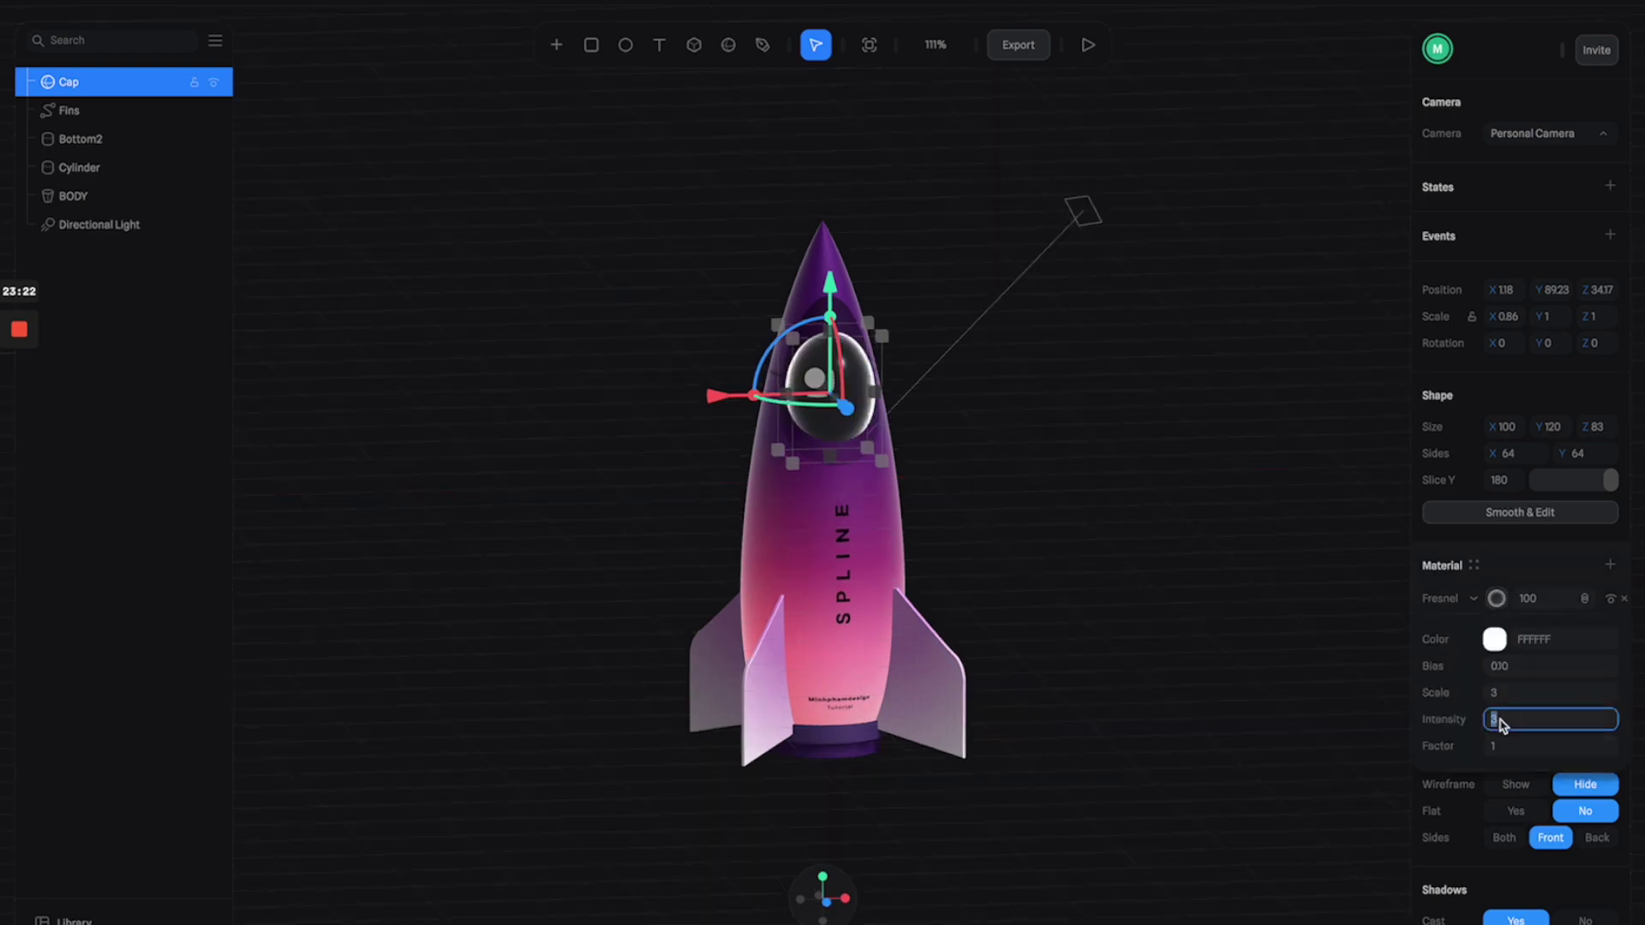
{"action": "type", "text": "4"}
{"action": "key", "text": "Return"}
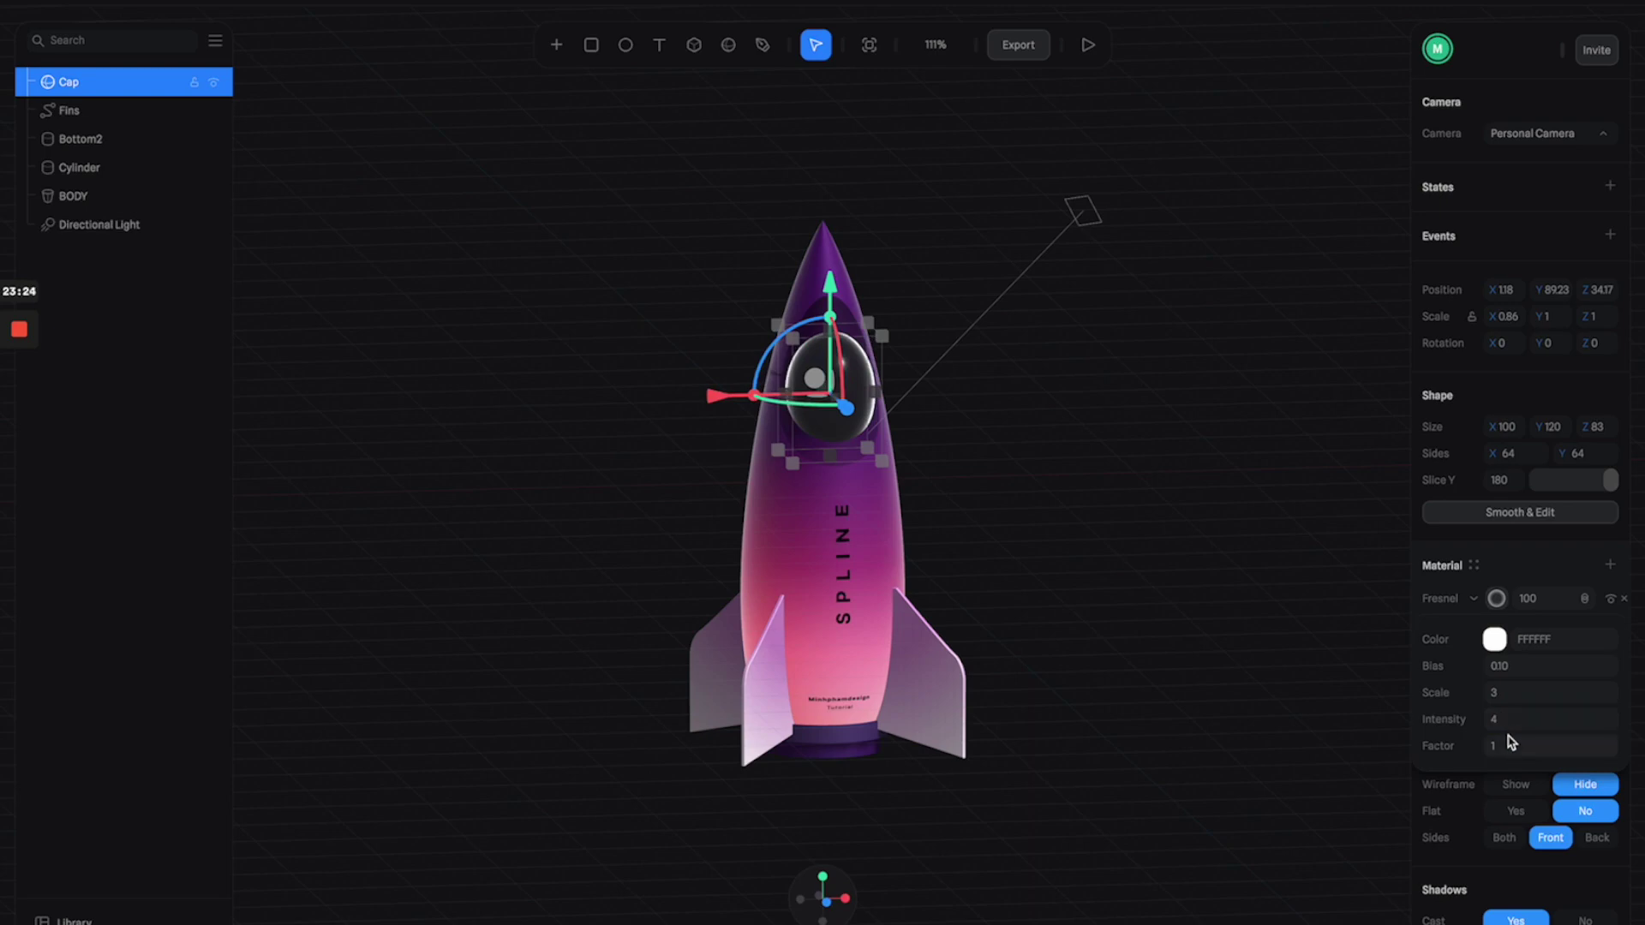
{"action": "left_click", "coordinate": [1231, 704]}
Open the color of the cap's base material layer for editing
{"action": "left_click_drag", "start_coordinate": [1072, 511], "coordinate": [1039, 517]}
{"action": "left_click", "coordinate": [827, 389]}
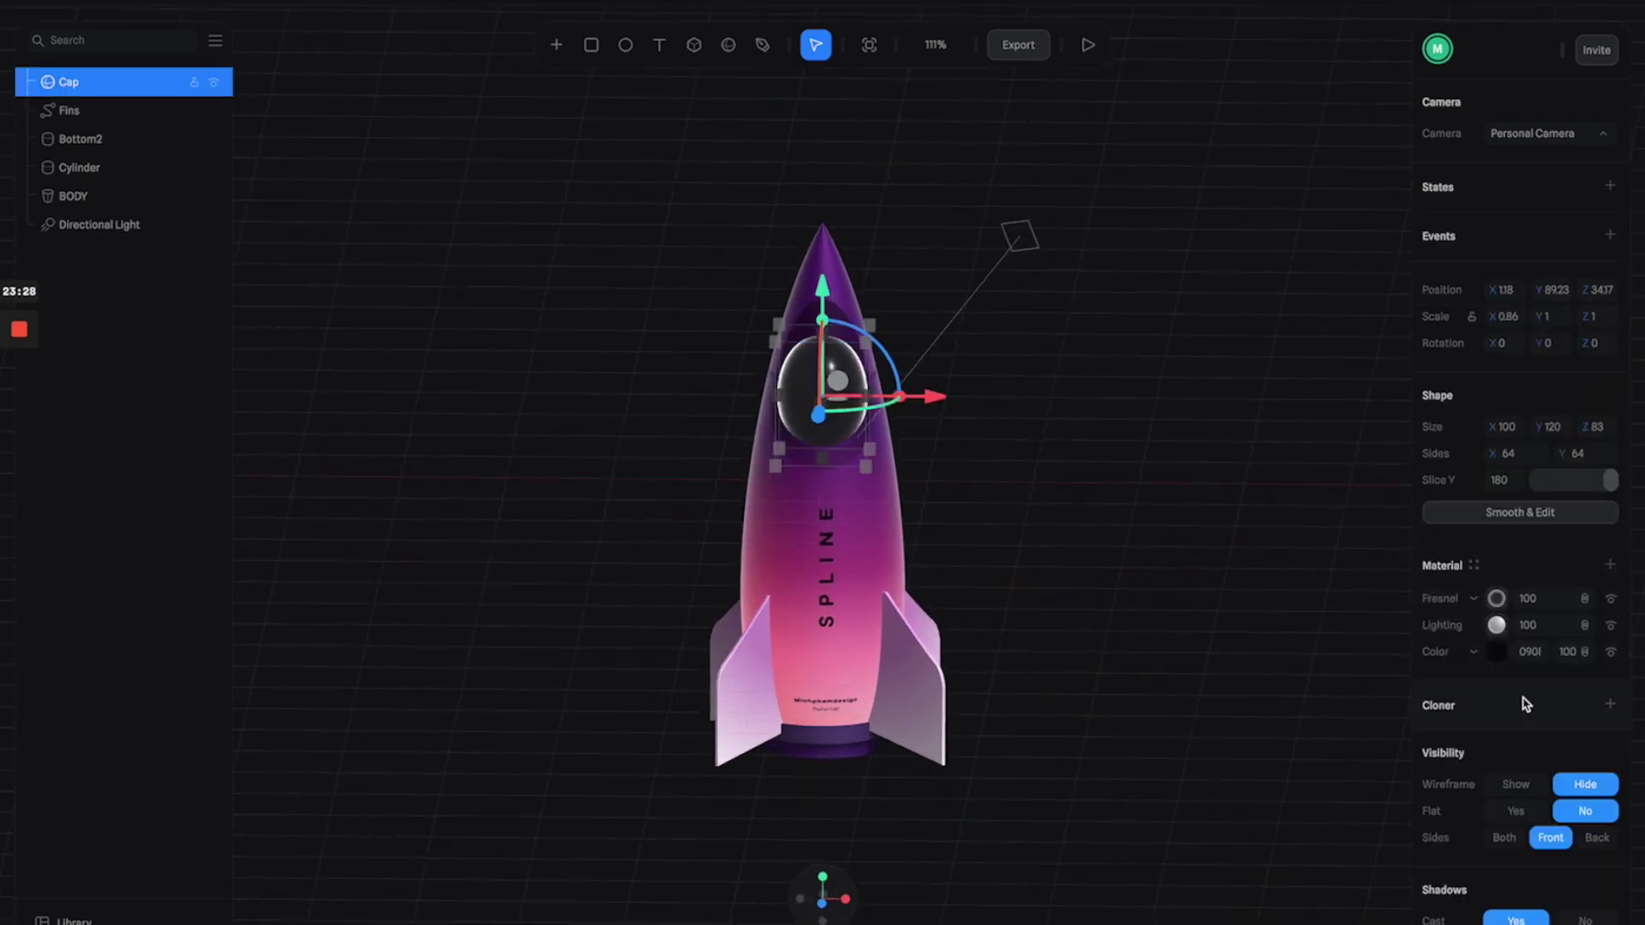
{"action": "left_click", "coordinate": [1499, 653]}
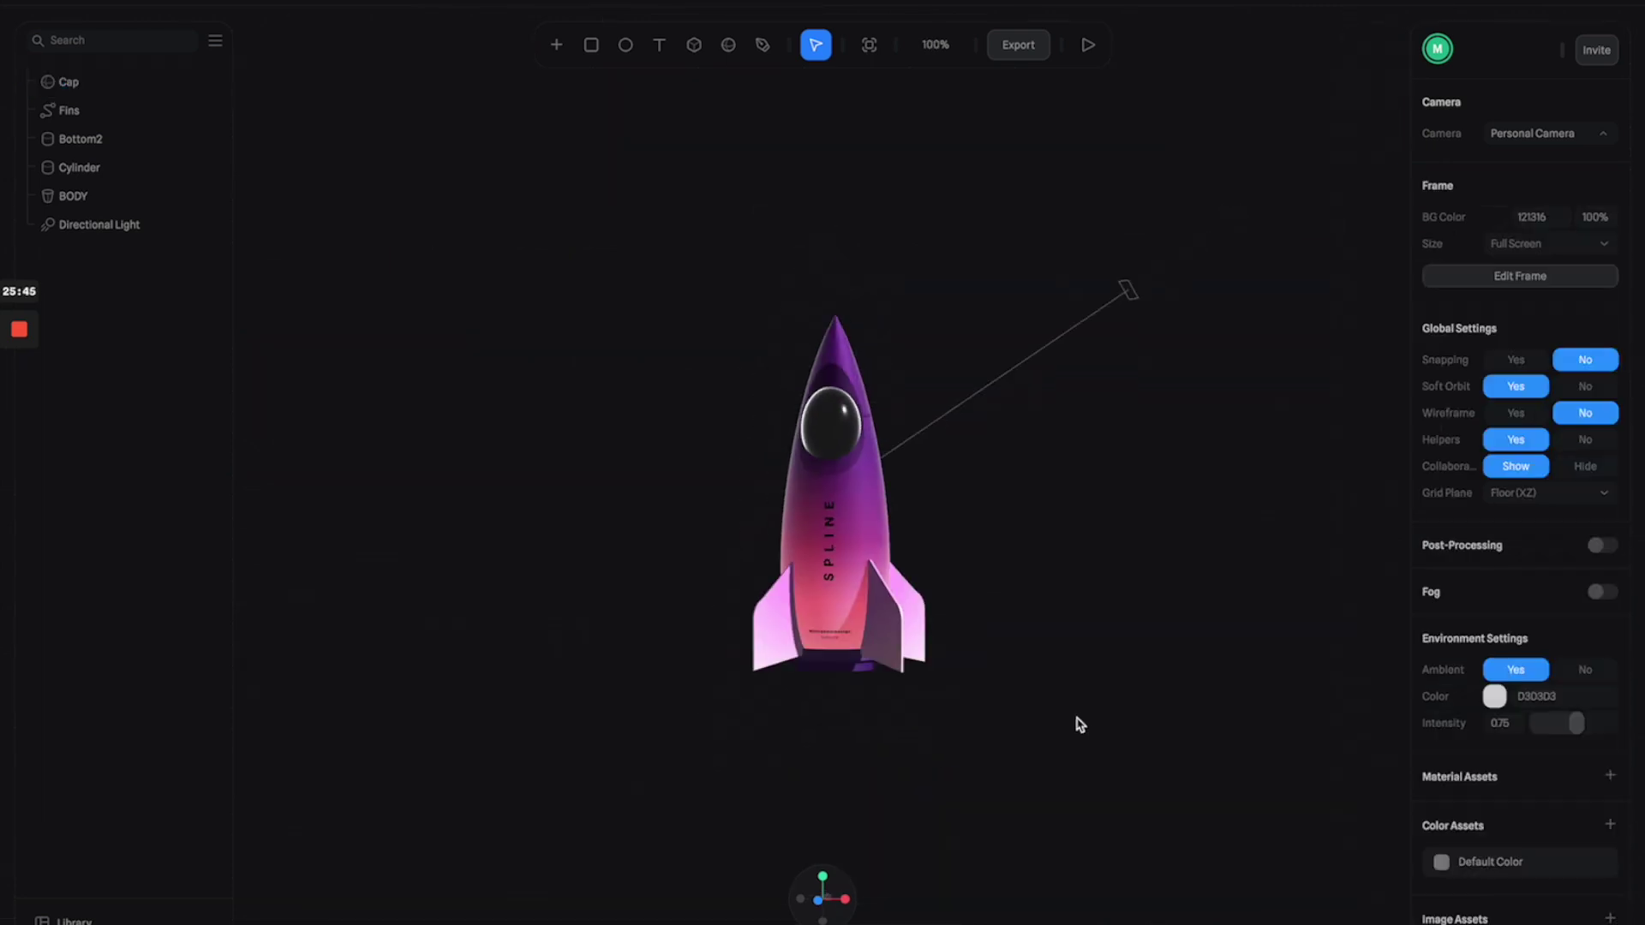
Add a lathe shape and move it straight down to about Y -355, just below the rocket's base
{"action": "left_click_drag", "start_coordinate": [1077, 724], "coordinate": [1065, 654]}
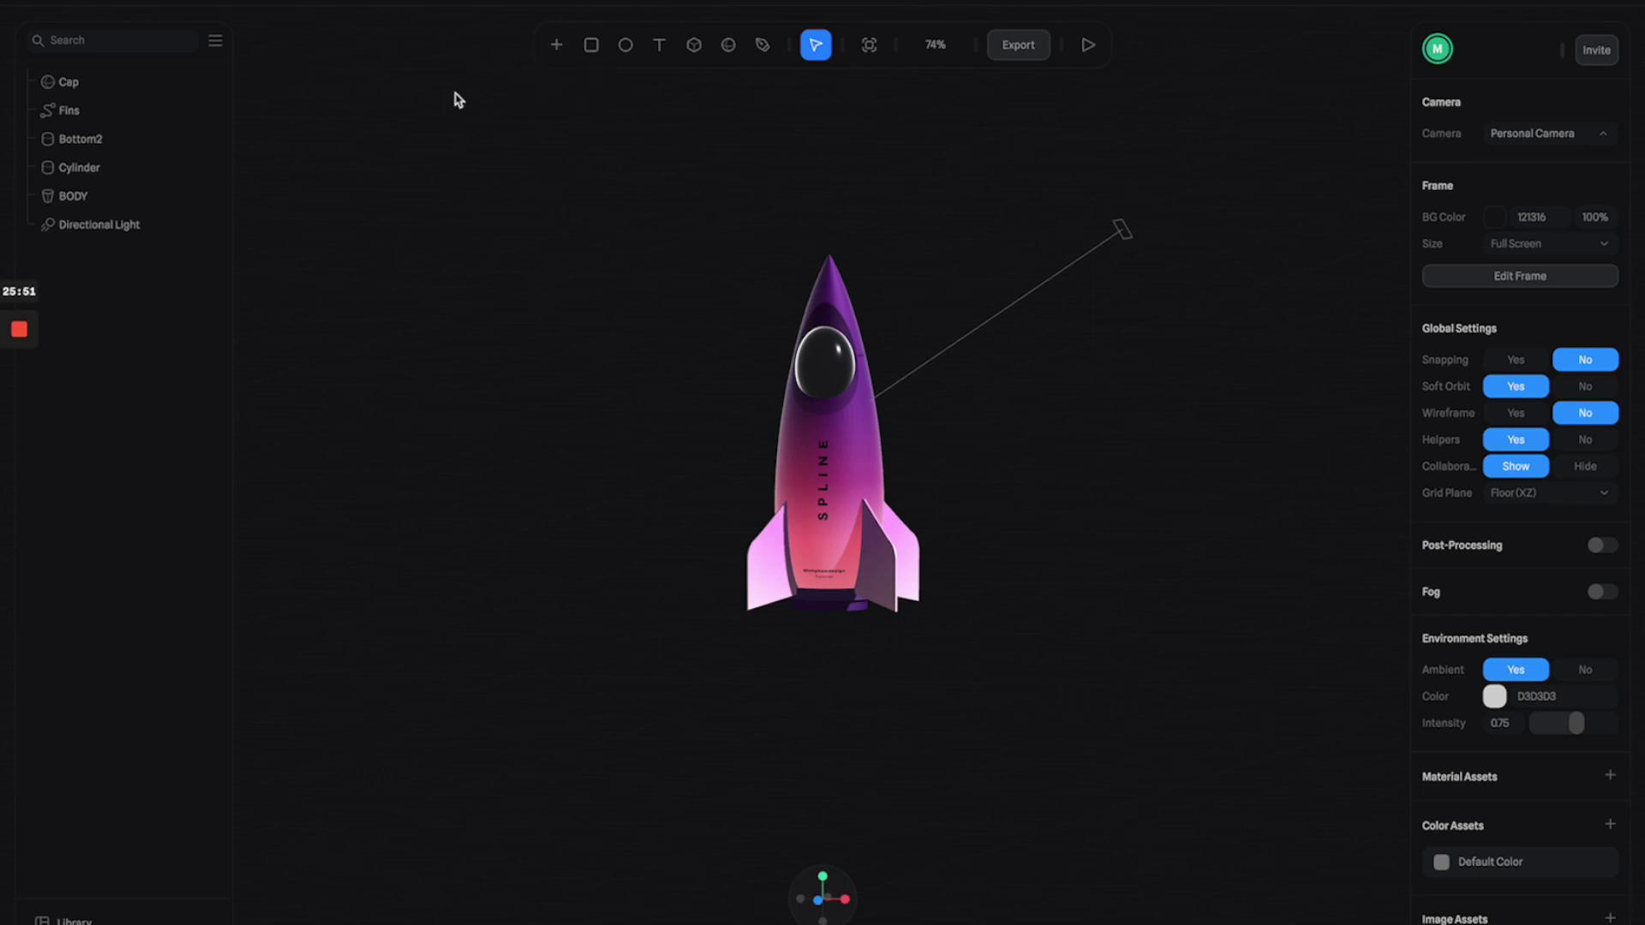
{"action": "left_click", "coordinate": [556, 53]}
{"action": "scroll", "coordinate": [652, 364], "scroll_direction": "down", "scroll_amount": 8}
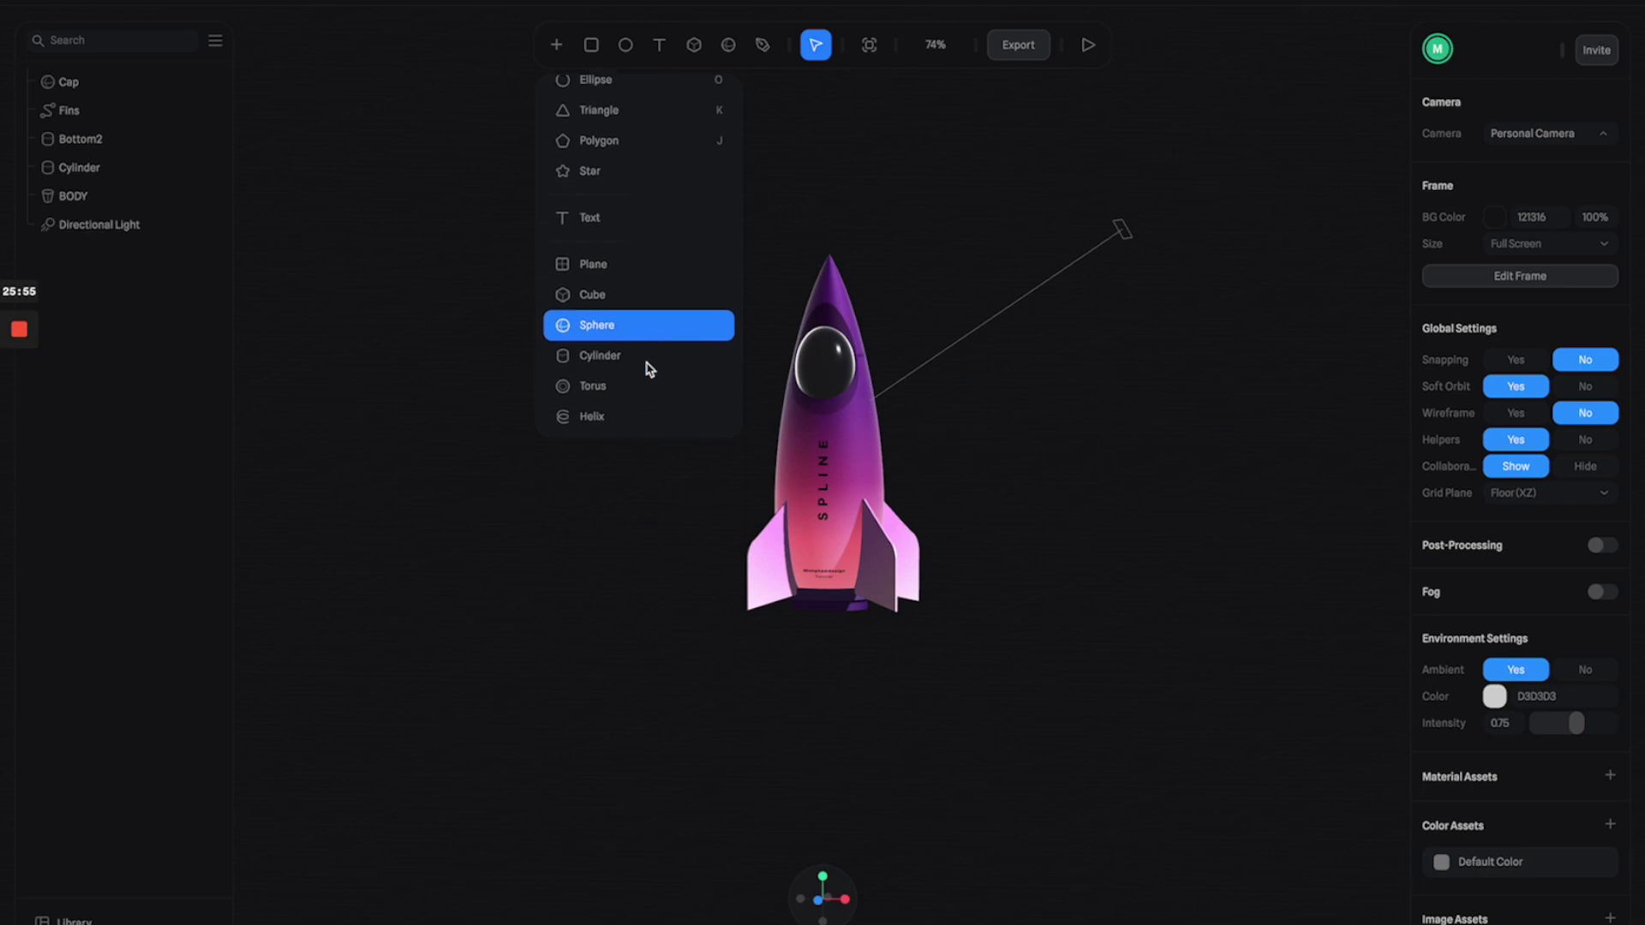
{"action": "left_click", "coordinate": [690, 266]}
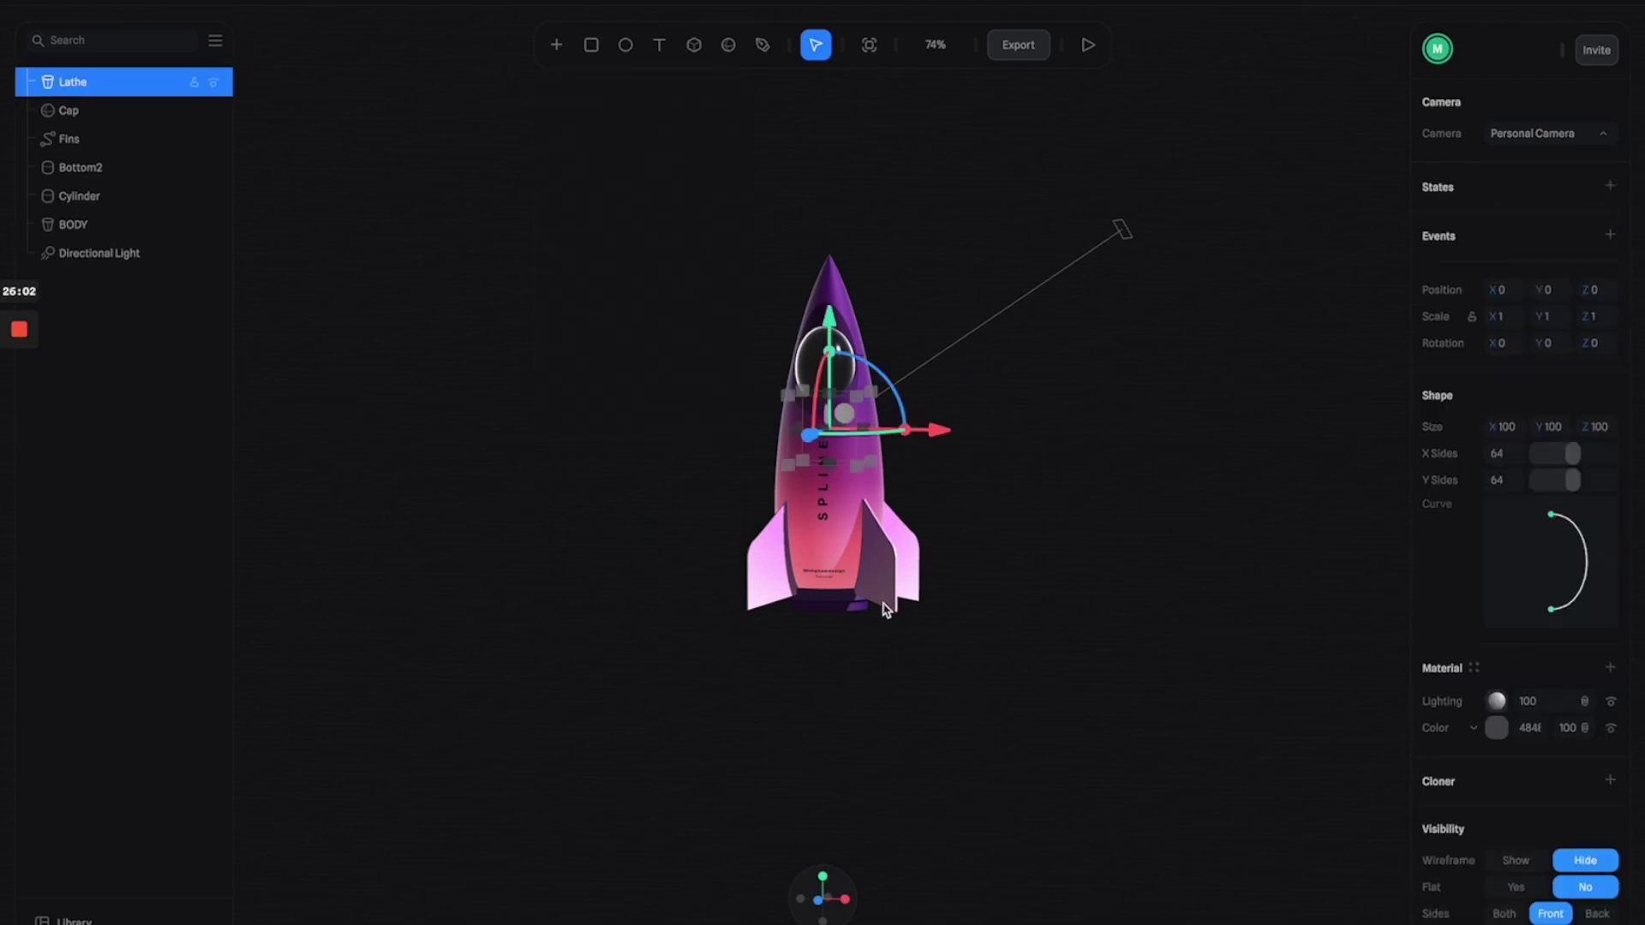
{"action": "left_click_drag", "start_coordinate": [831, 336], "coordinate": [867, 572]}
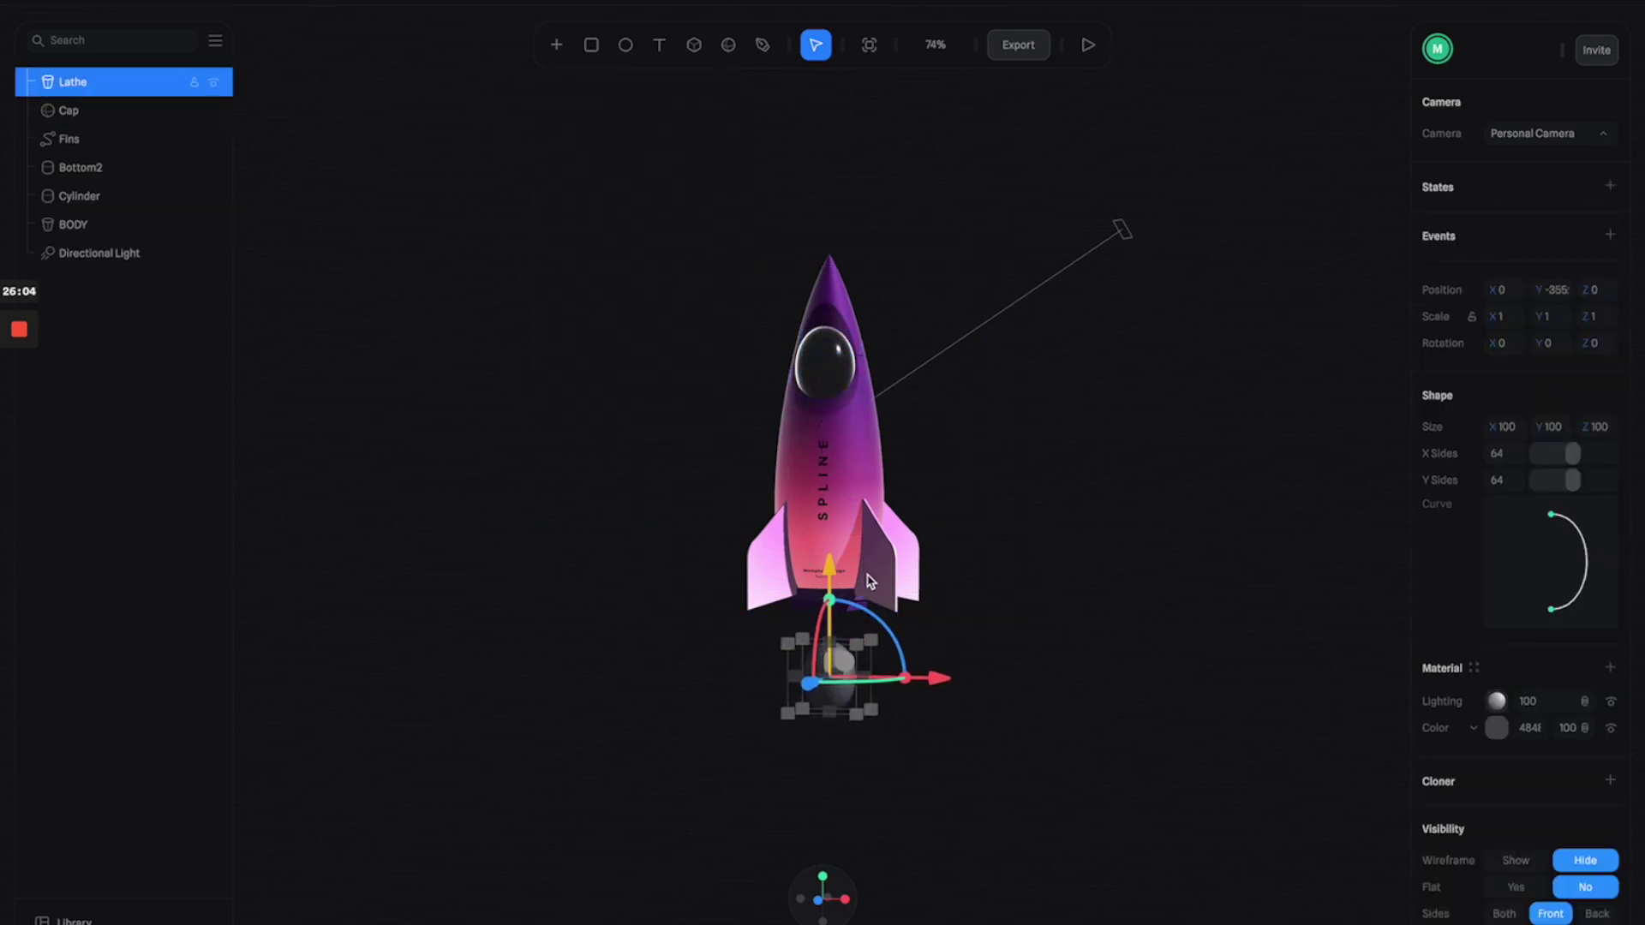
Scale the lathe to 2 on all axes and reshape its profile curve into a tapered flame
{"action": "left_click", "coordinate": [1506, 316]}
{"action": "type", "text": "2"}
{"action": "key", "text": "Return"}
{"action": "left_click_drag", "start_coordinate": [1569, 531], "coordinate": [1601, 520]}
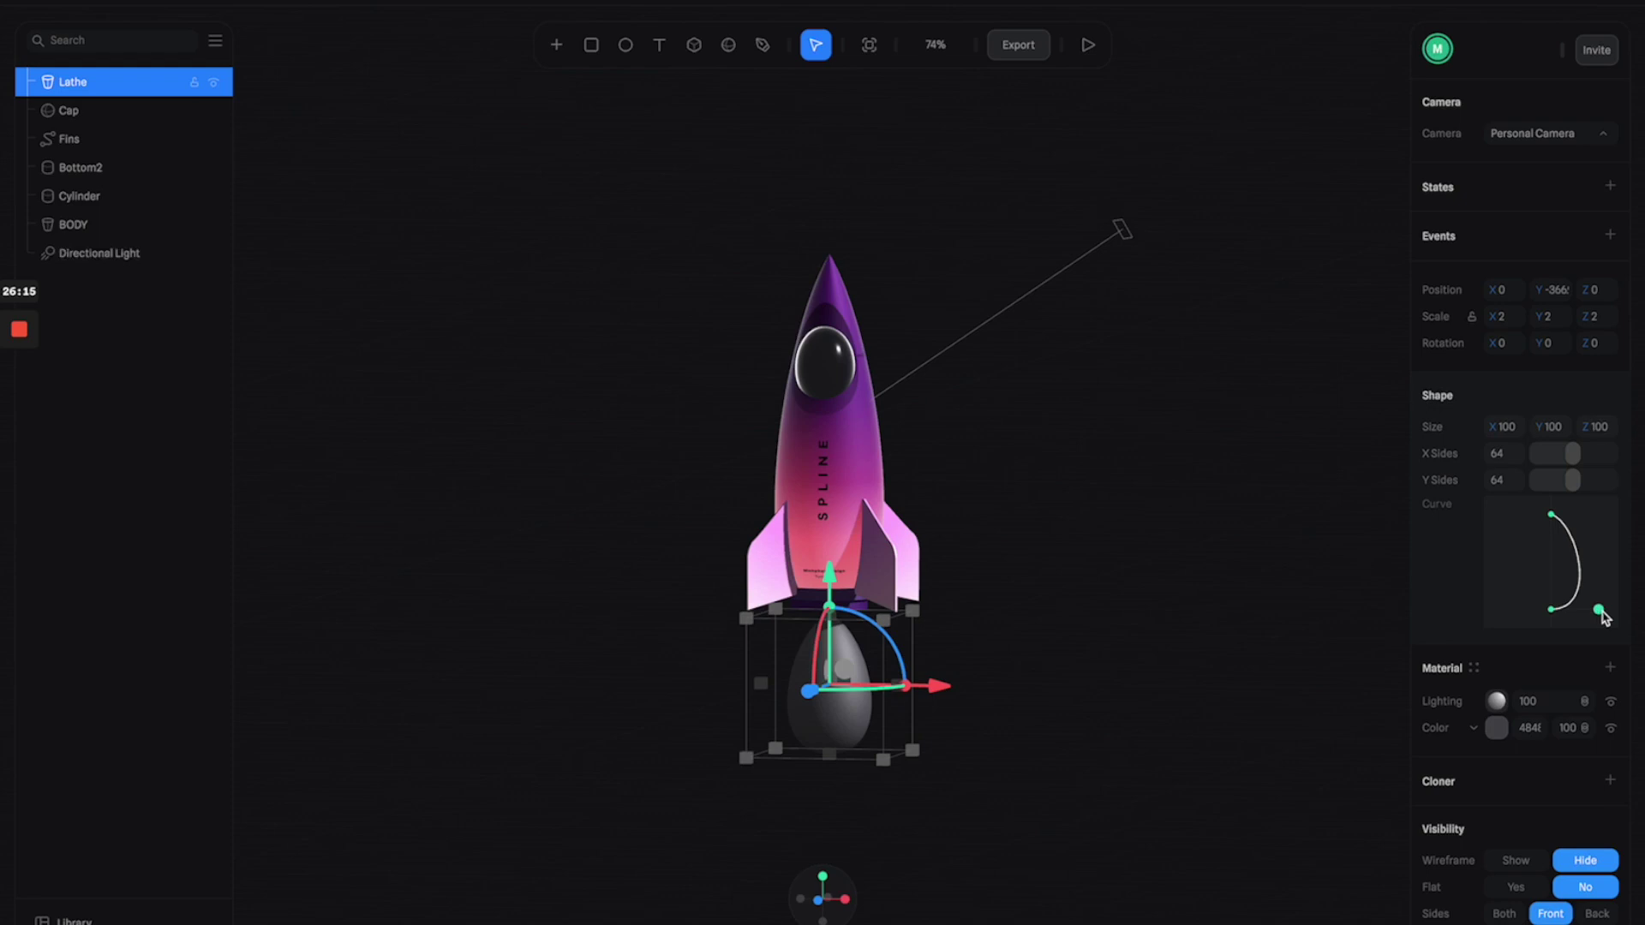
{"action": "left_click_drag", "start_coordinate": [1601, 617], "coordinate": [1579, 525]}
{"action": "mouse_move", "coordinate": [1557, 609]}
{"action": "left_mouse_down"}
{"action": "mouse_move", "coordinate": [1571, 617]}
{"action": "mouse_move", "coordinate": [1575, 582]}
{"action": "left_mouse_up"}
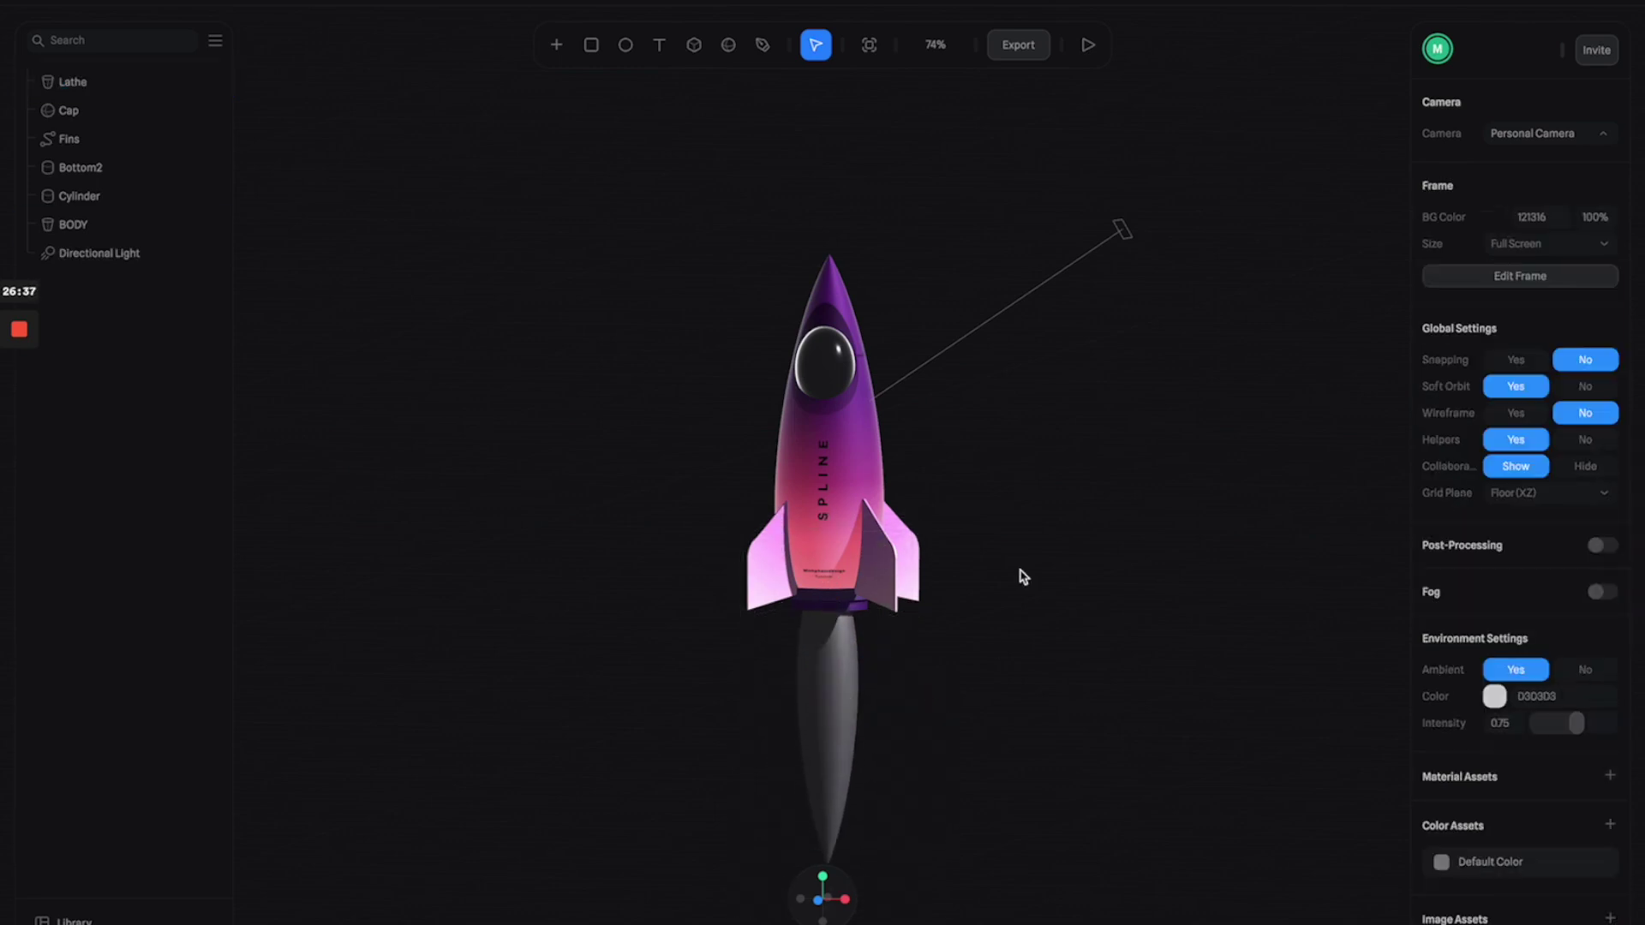
Rename the lathe below the rocket as Fire
{"action": "left_click", "coordinate": [72, 79]}
{"action": "double_click", "coordinate": [71, 80]}
{"action": "type", "text": "Fi"}
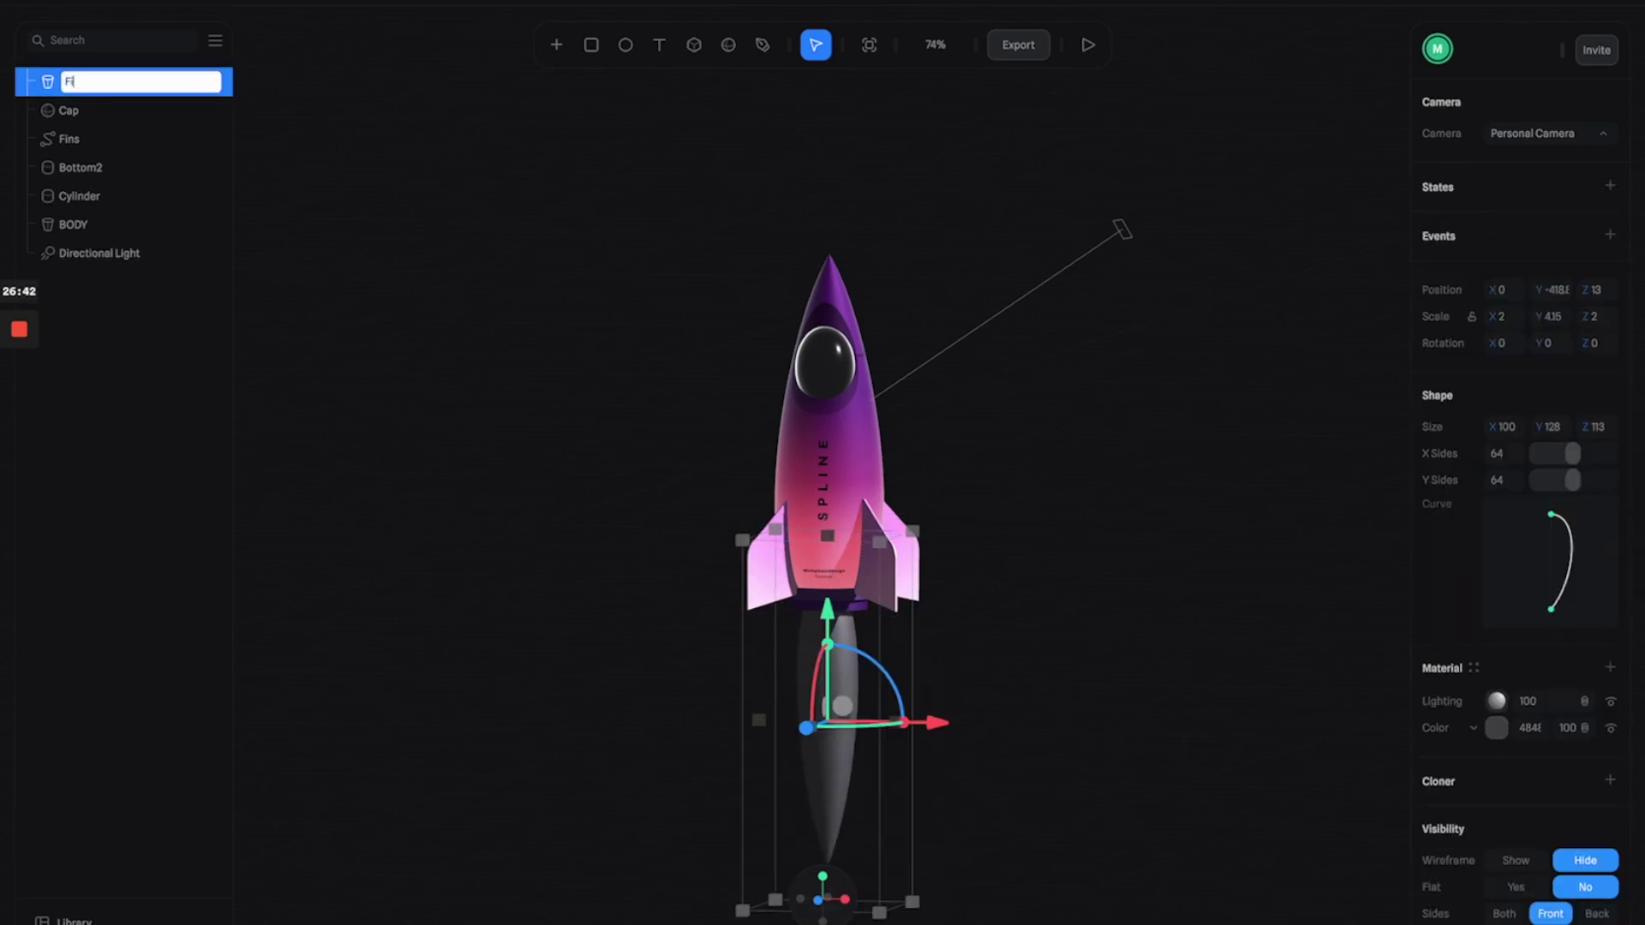
{"action": "type", "text": "re"}
{"action": "key", "text": "Return"}
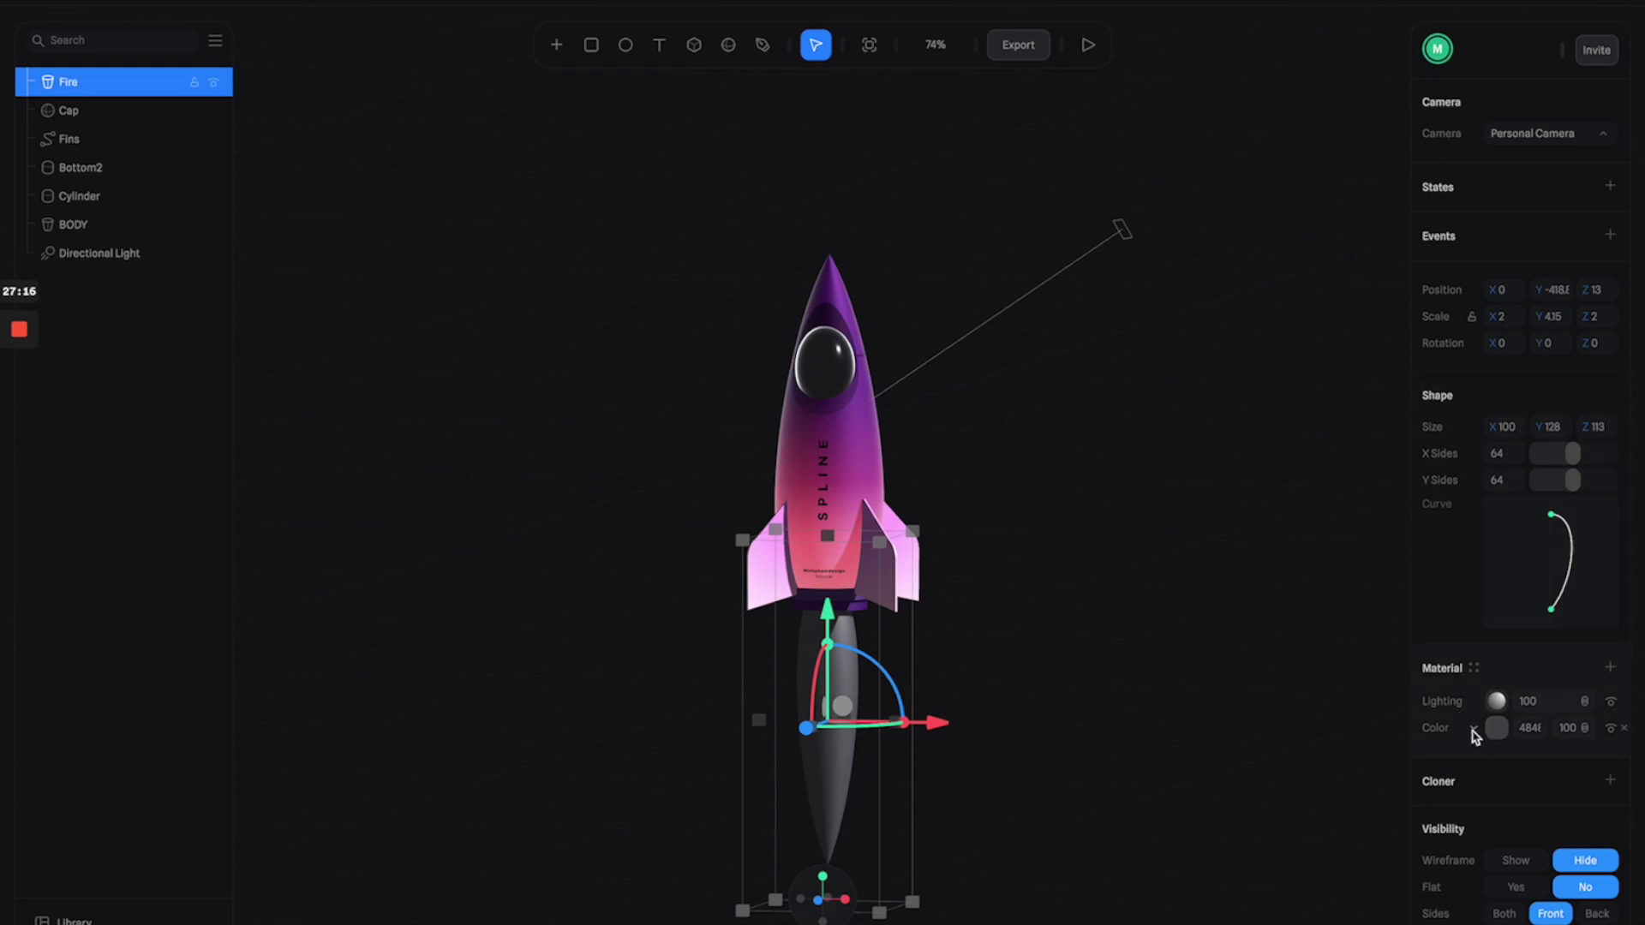
Change the Fire object's color layer to a linear Gradient with an angle of 90
{"action": "left_click", "coordinate": [1473, 730]}
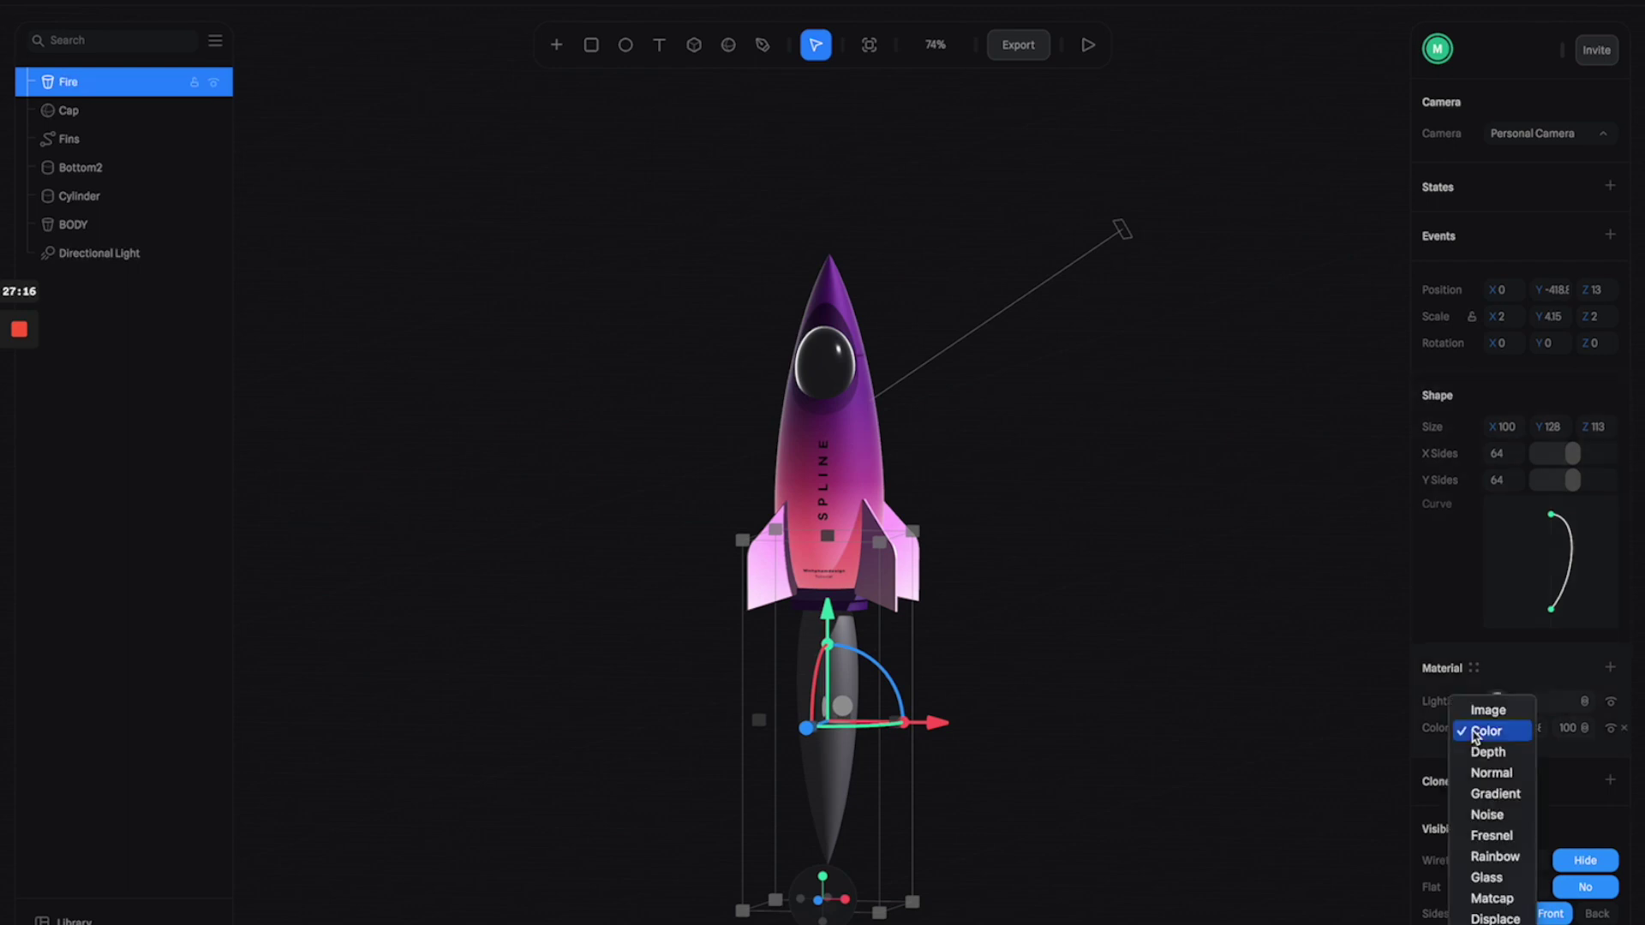
{"action": "left_click", "coordinate": [1486, 790]}
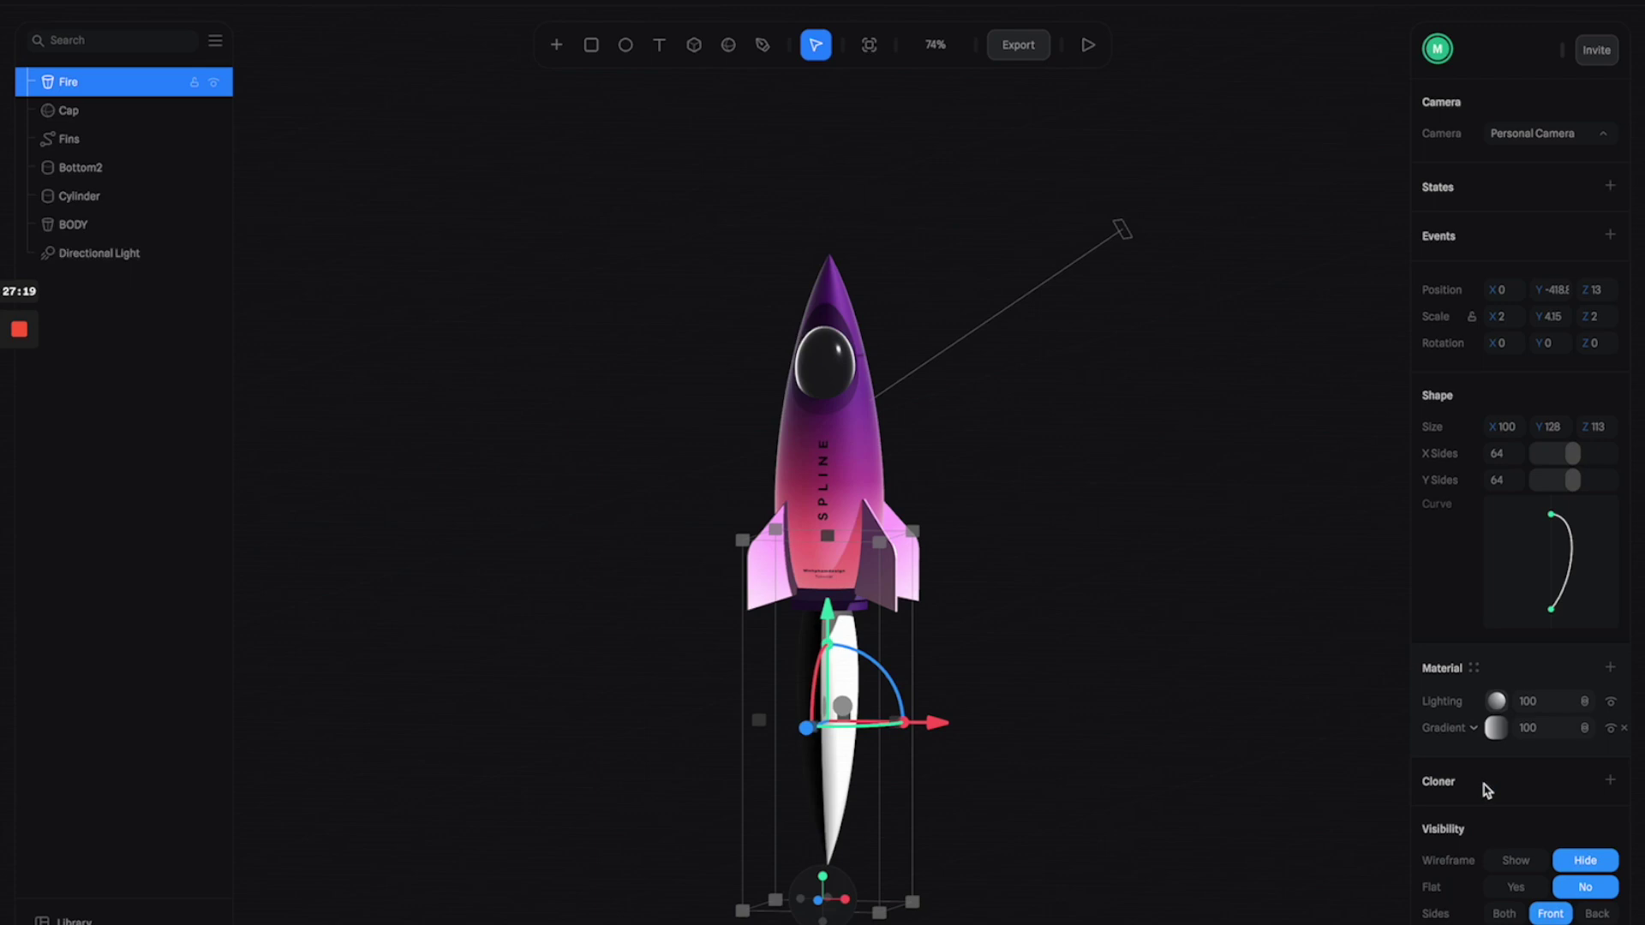
{"action": "left_click", "coordinate": [1498, 730]}
{"action": "left_click", "coordinate": [1526, 875]}
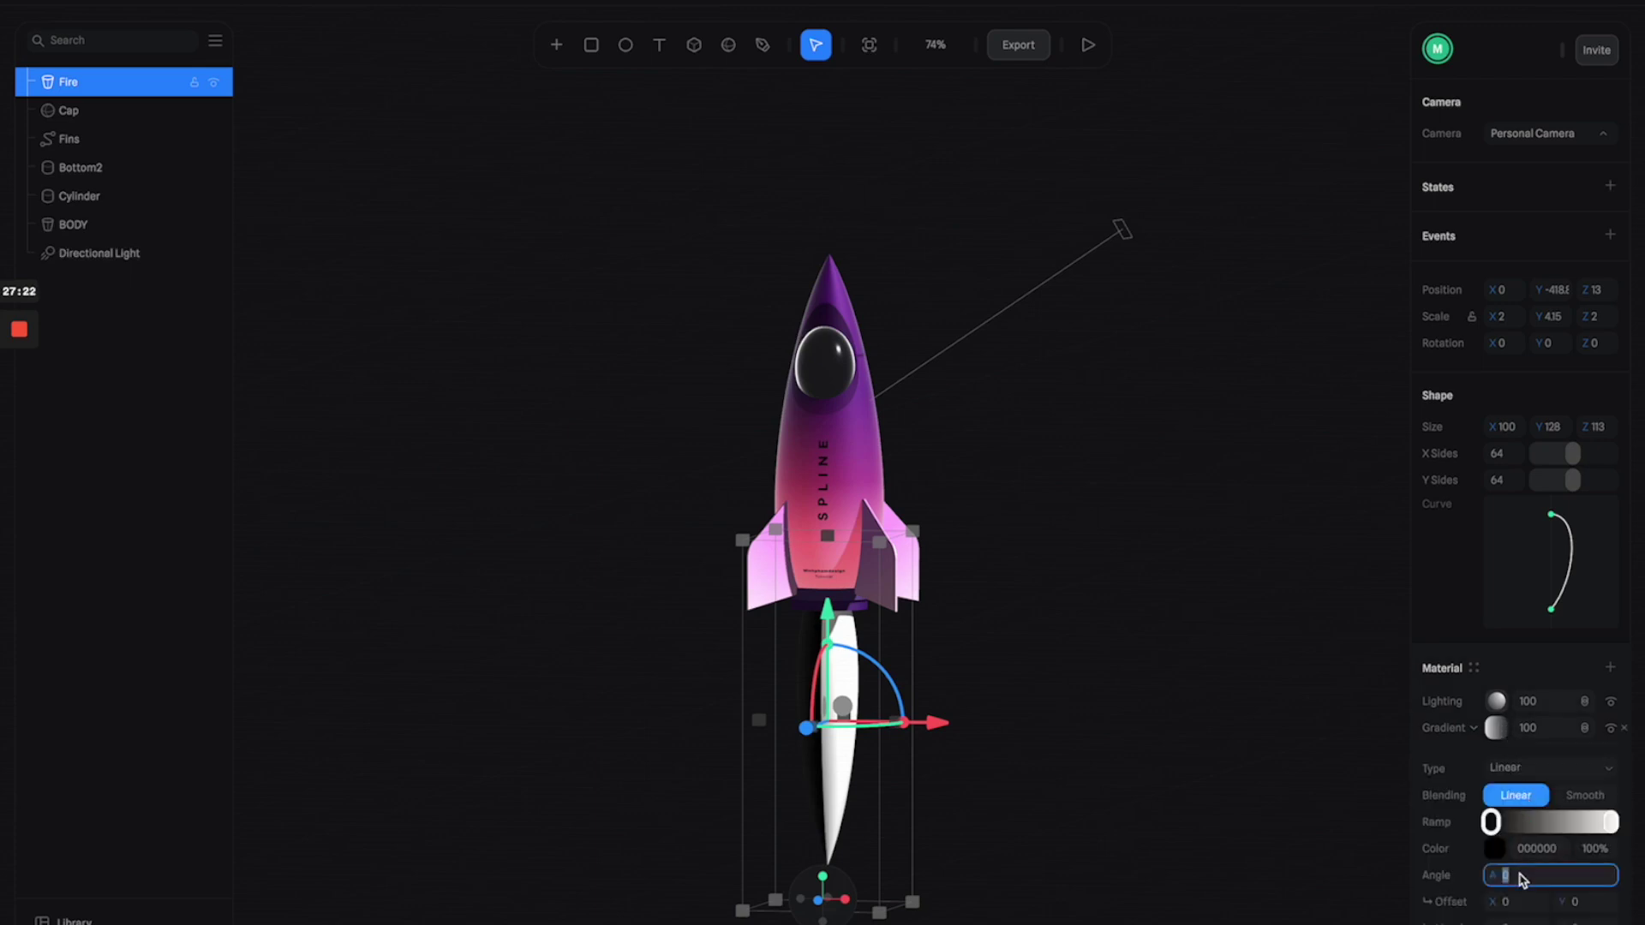
{"action": "type", "text": "90"}
{"action": "key", "text": "Return"}
Set the first color stop of the Fire gradient to pale peach FFEAD7
{"action": "left_click_drag", "start_coordinate": [1491, 822], "coordinate": [1495, 822]}
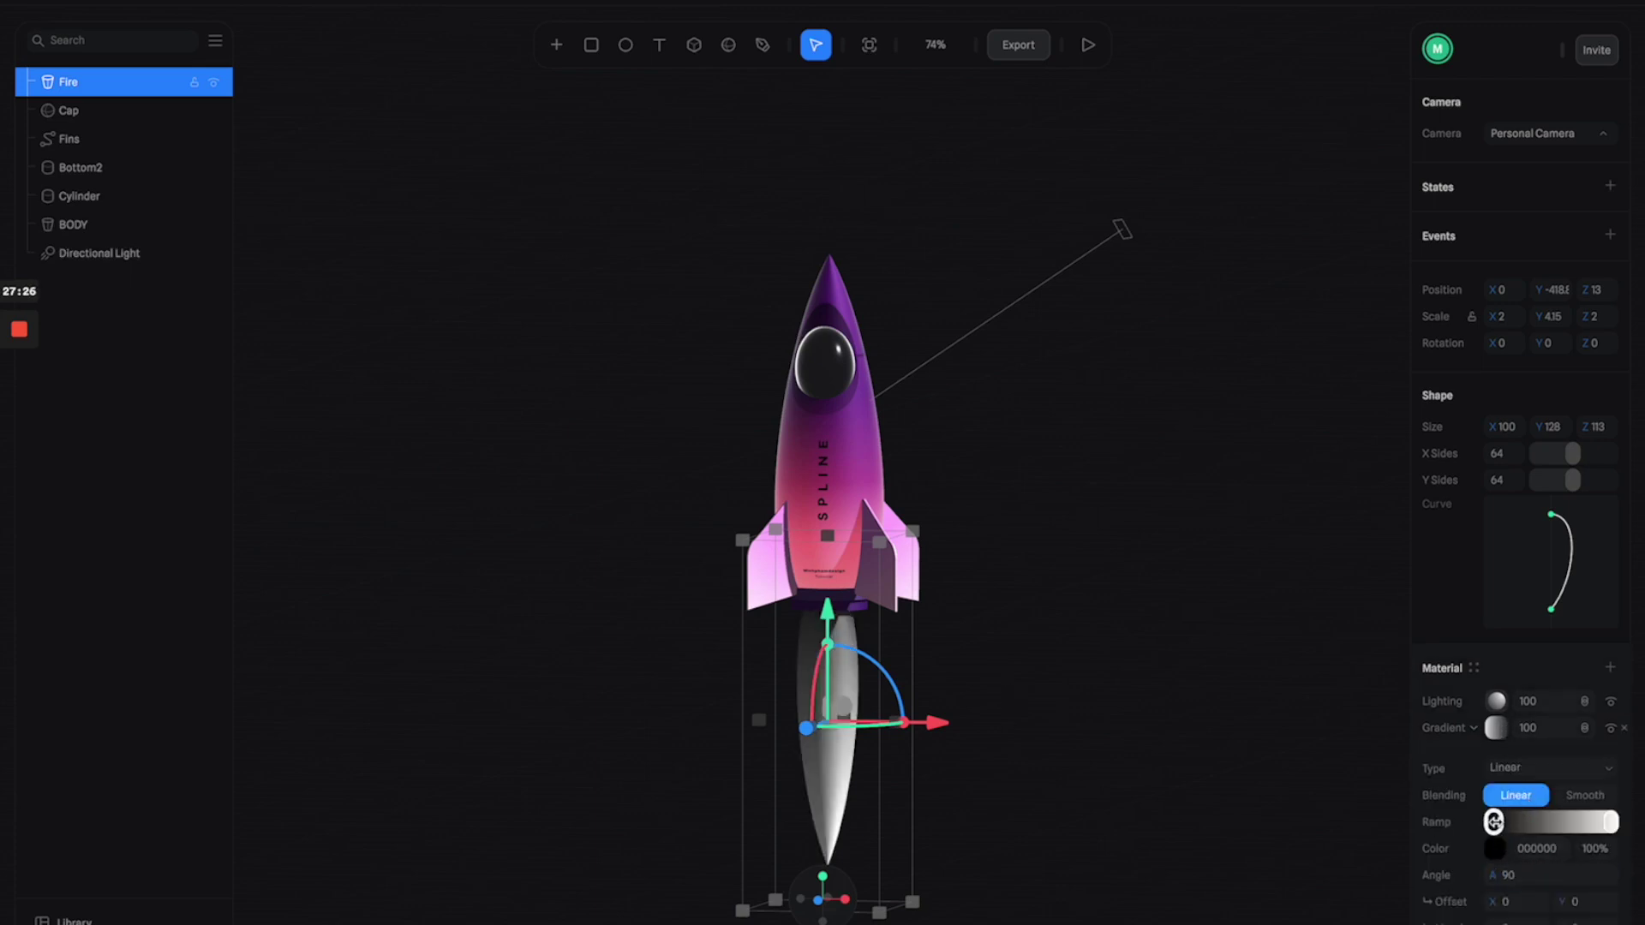
{"action": "left_click", "coordinate": [1495, 848]}
{"action": "left_click", "coordinate": [1443, 902]}
{"action": "left_click", "coordinate": [1458, 686]}
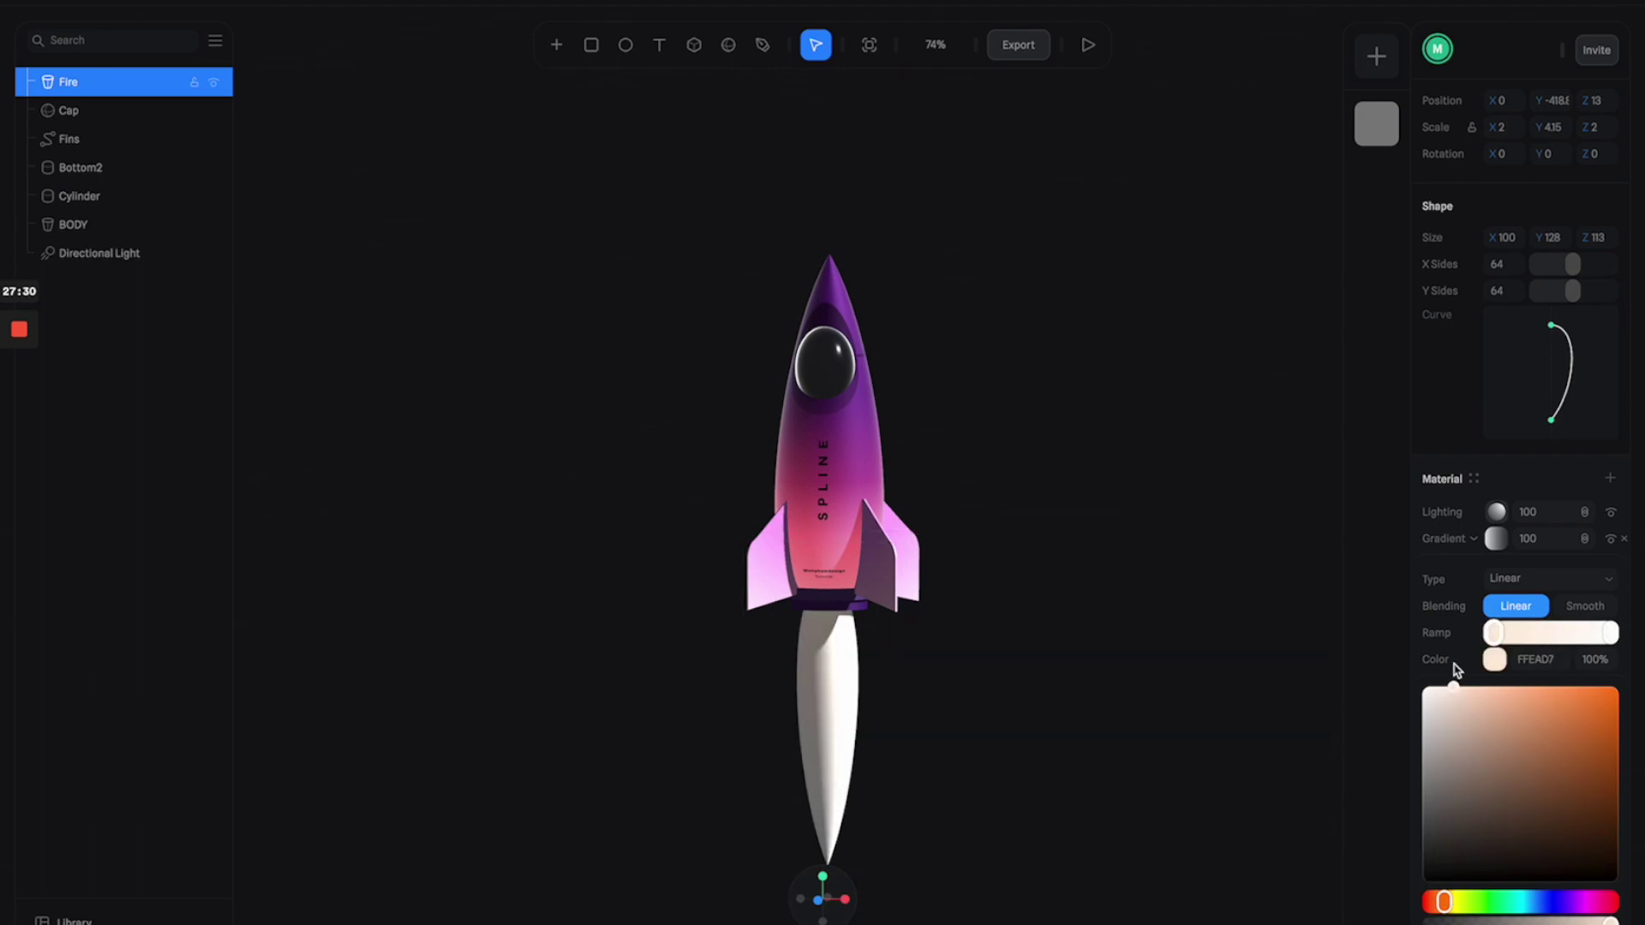
Move the Fire gradient's end stop close to the first stop, color it bright red-orange, and reselect the peach stop
{"action": "left_click_drag", "start_coordinate": [1615, 632], "coordinate": [1521, 632]}
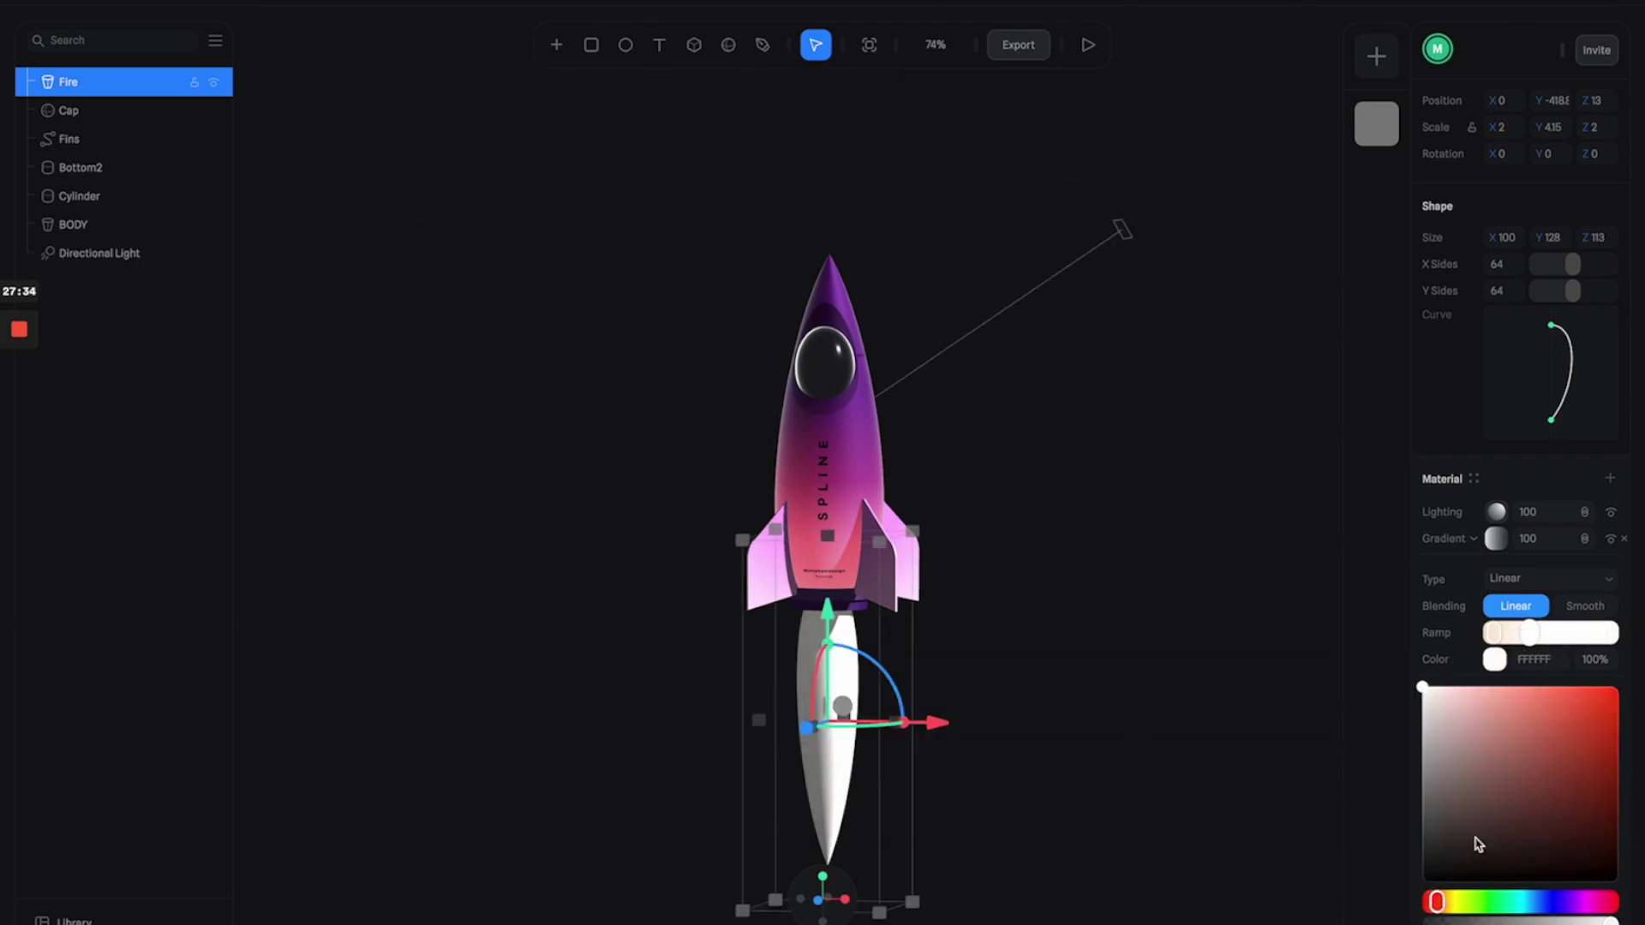
{"action": "left_click", "coordinate": [1614, 692]}
{"action": "left_click", "coordinate": [1504, 633]}
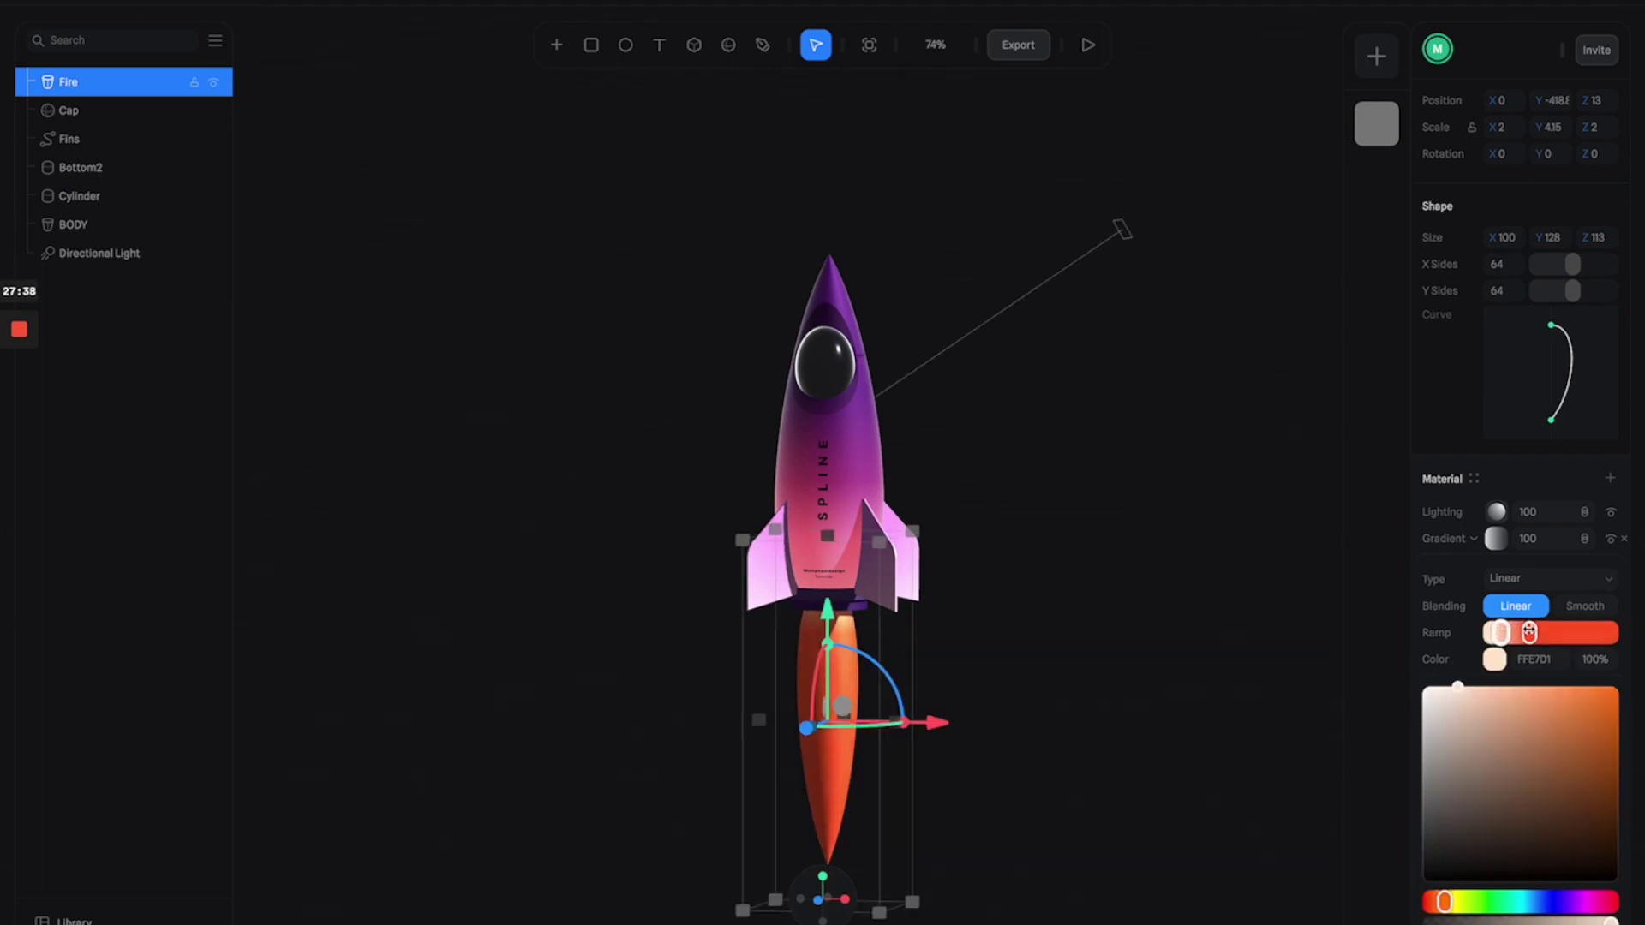
Shift the Fire gradient's red stop slightly outward, color its end stop dark gray 212121 and move that stop inward
{"action": "left_click_drag", "start_coordinate": [1530, 632], "coordinate": [1540, 633]}
{"action": "left_click", "coordinate": [1611, 633]}
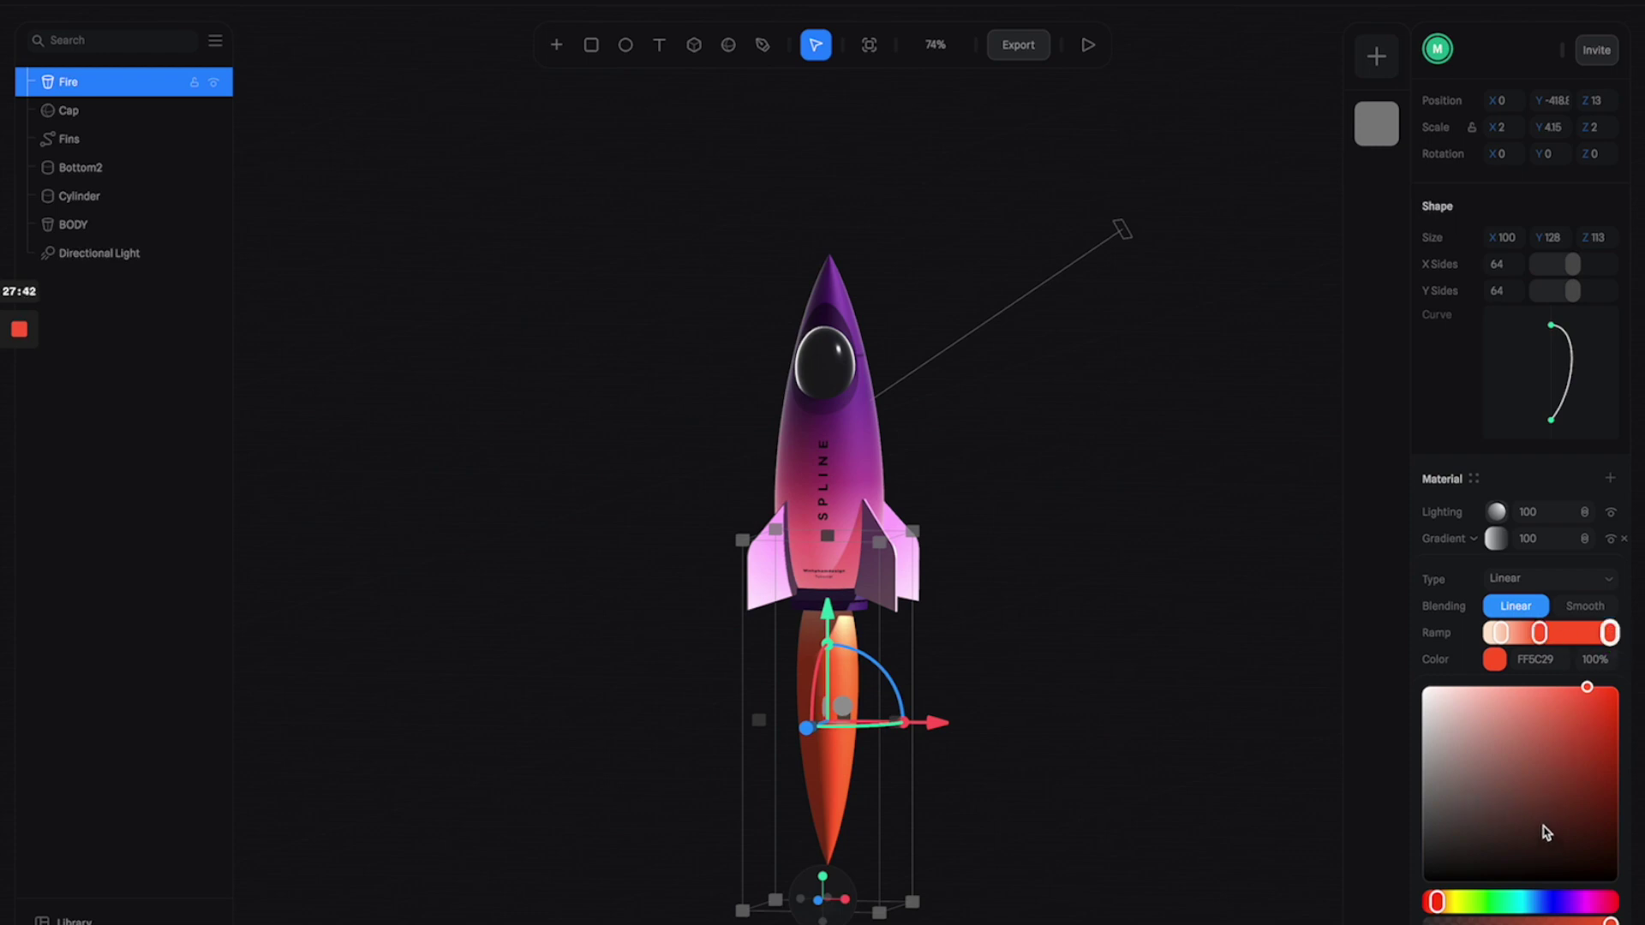
{"action": "left_click_drag", "start_coordinate": [1525, 834], "coordinate": [1428, 857]}
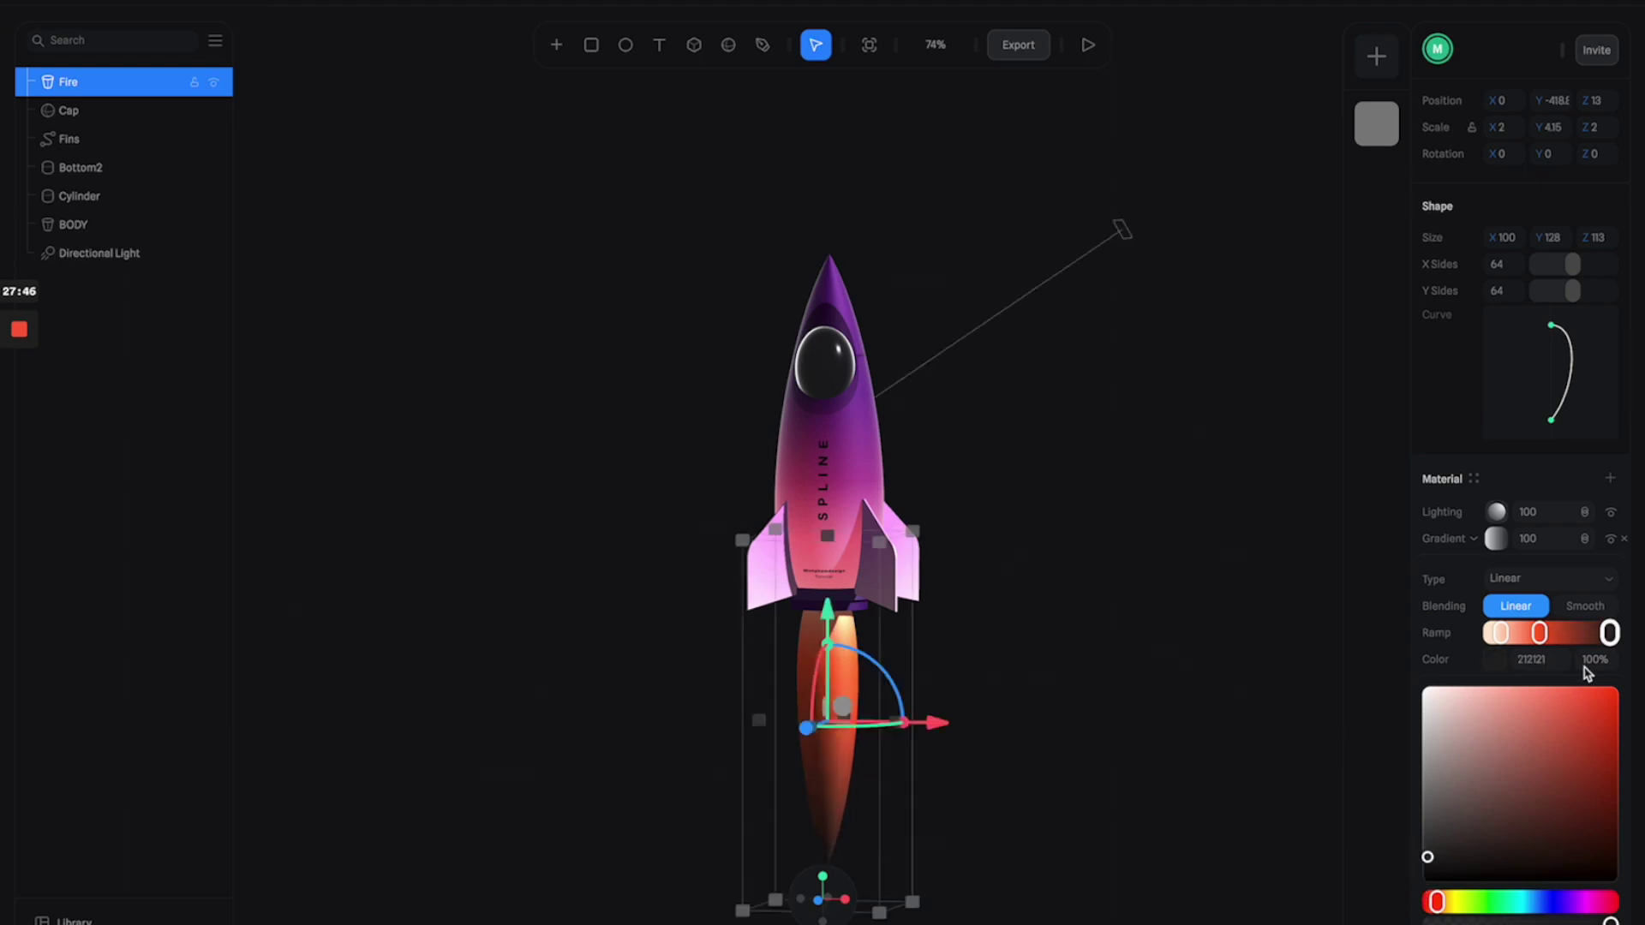
{"action": "left_click_drag", "start_coordinate": [1607, 633], "coordinate": [1581, 633]}
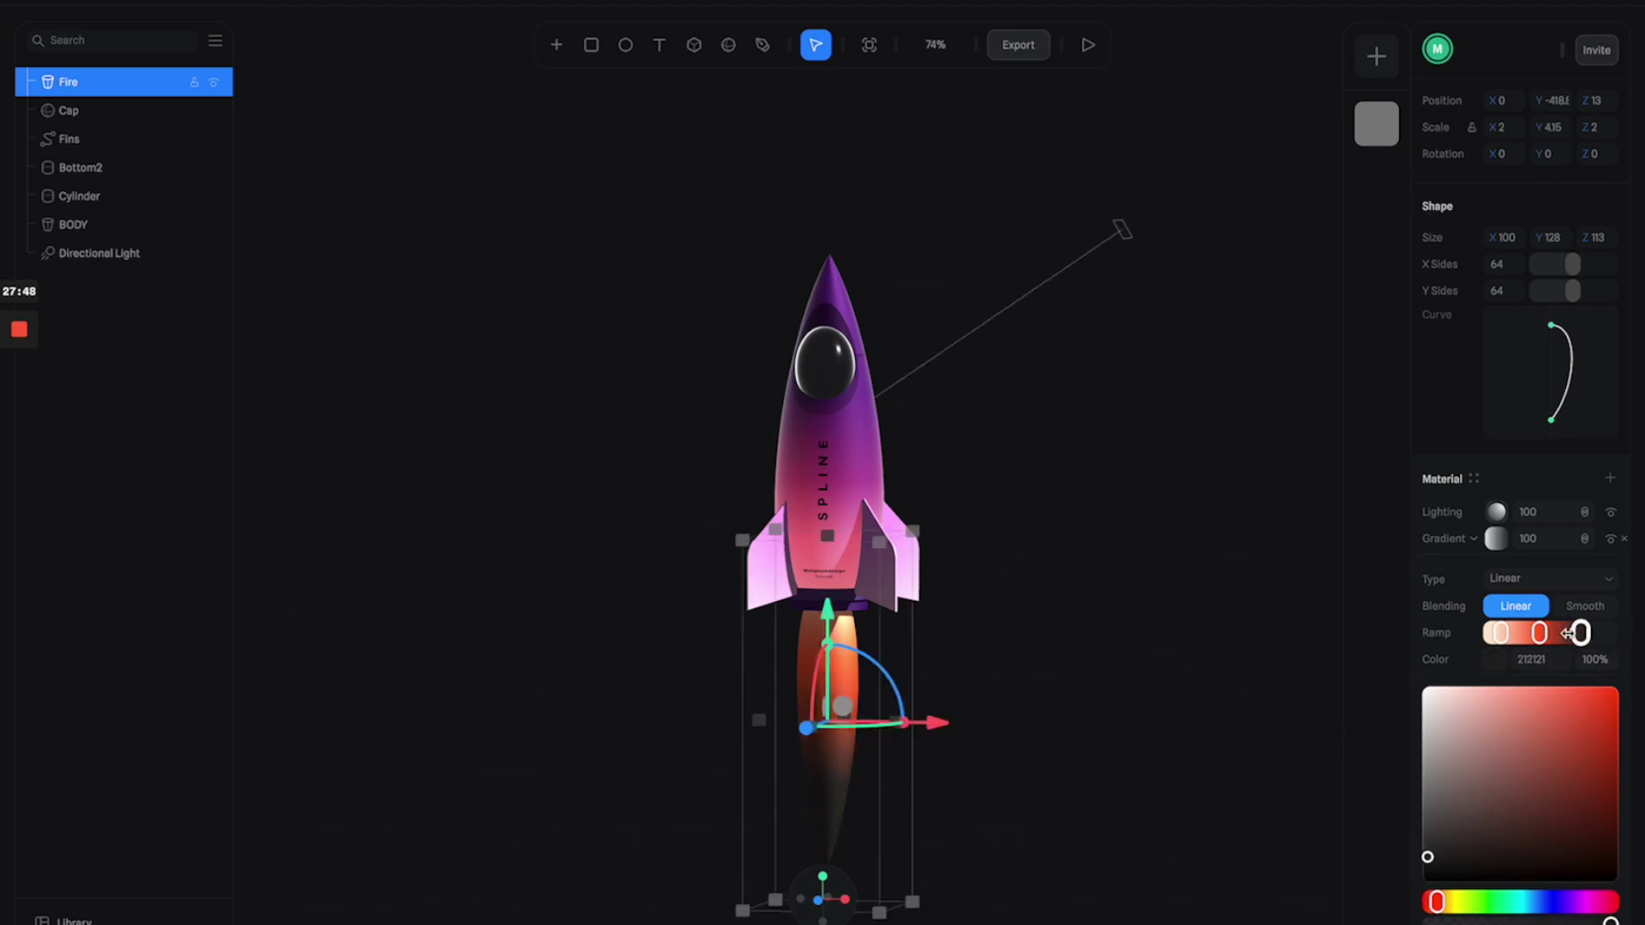
Change the scene's background color to dark purple 231947
{"action": "left_click", "coordinate": [1077, 529]}
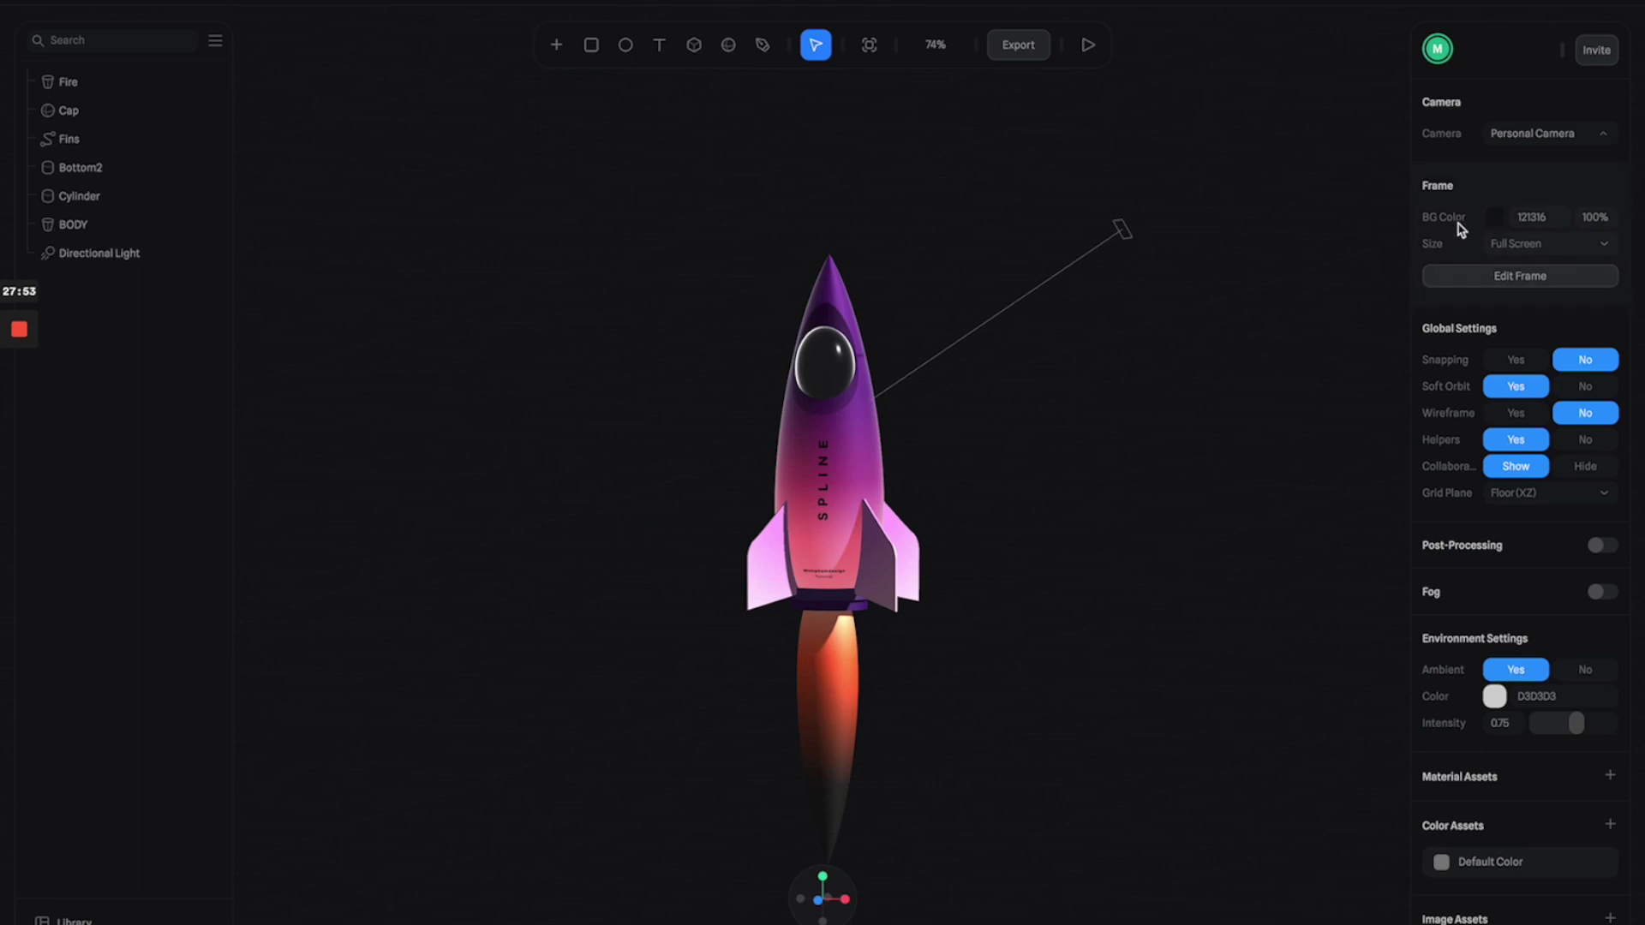
{"action": "left_click", "coordinate": [1494, 219]}
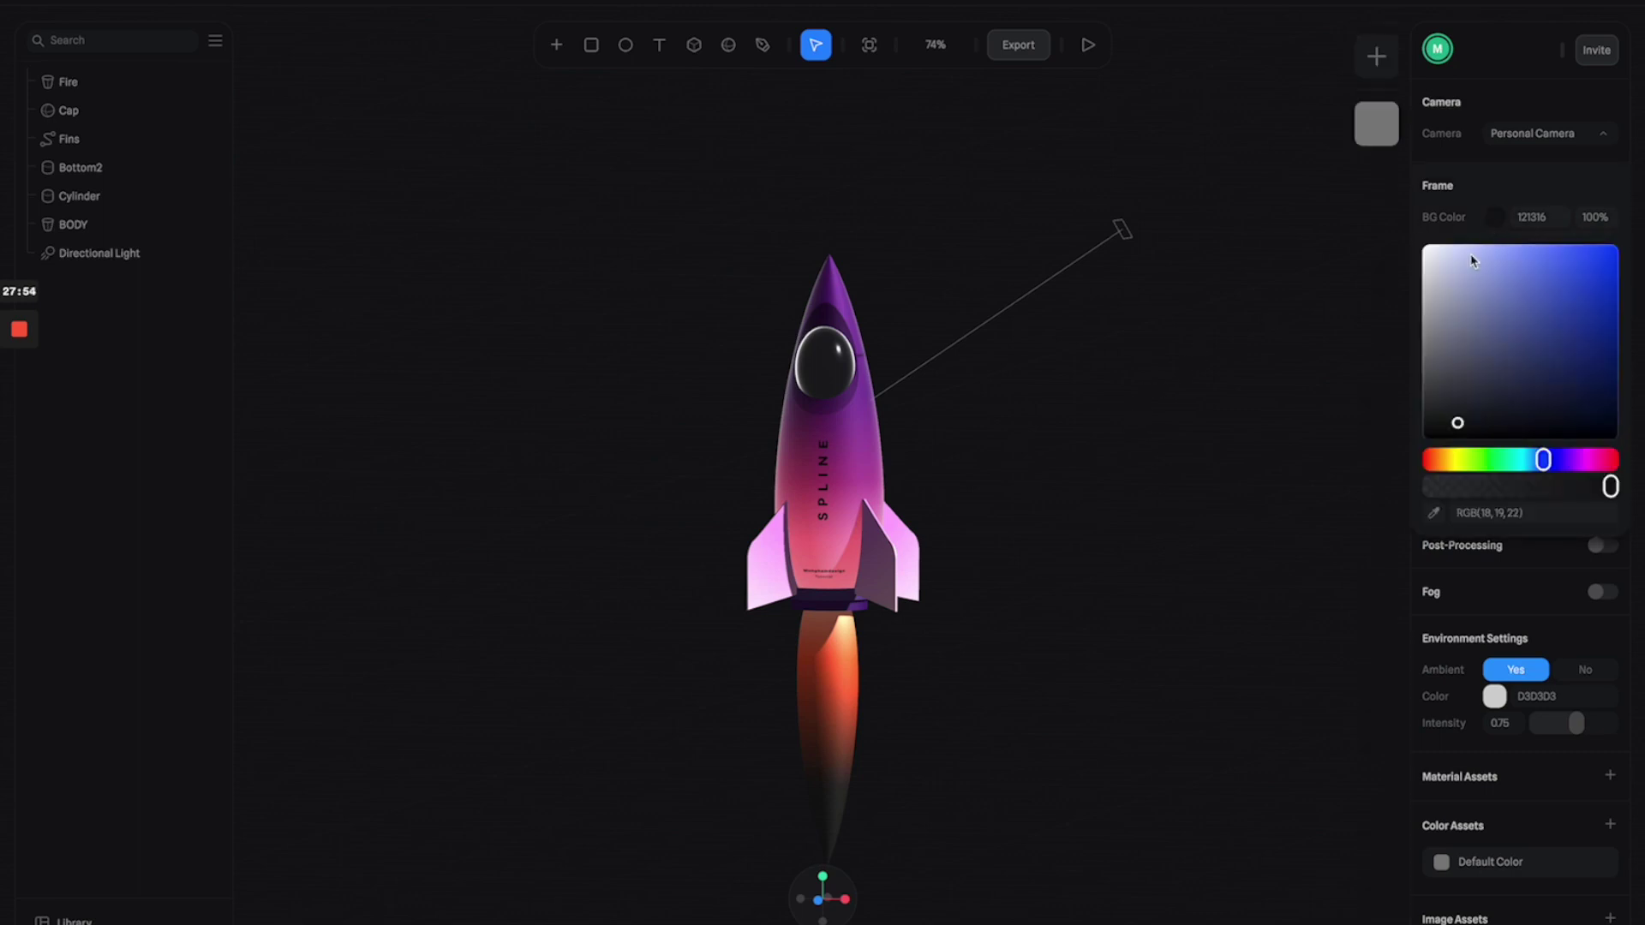
{"action": "left_click_drag", "start_coordinate": [1551, 463], "coordinate": [1554, 461]}
{"action": "left_click_drag", "start_coordinate": [1553, 403], "coordinate": [1544, 401]}
{"action": "left_click_drag", "start_coordinate": [1556, 463], "coordinate": [1559, 460]}
{"action": "left_click_drag", "start_coordinate": [1565, 378], "coordinate": [1535, 391]}
{"action": "left_click", "coordinate": [1111, 495]}
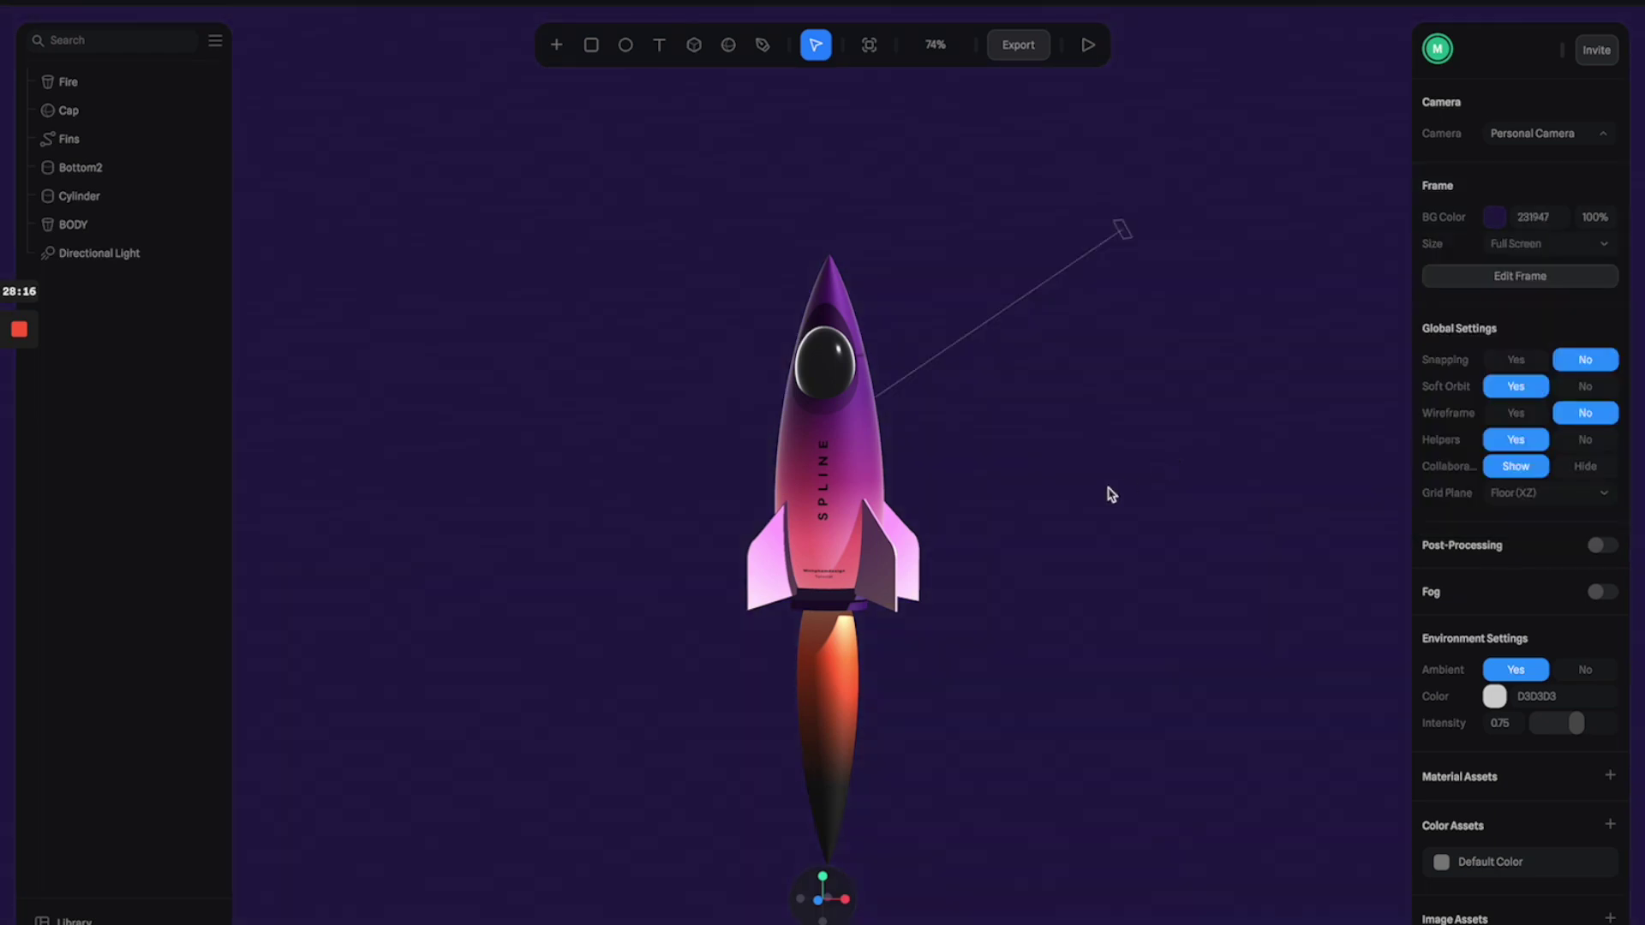
Copy the background color 231947 and apply it to the last stop of the Fire gradient
{"action": "left_click", "coordinate": [1546, 220]}
{"action": "key", "text": "ctrl+c"}
{"action": "left_click", "coordinate": [843, 751]}
{"action": "left_click", "coordinate": [1498, 730]}
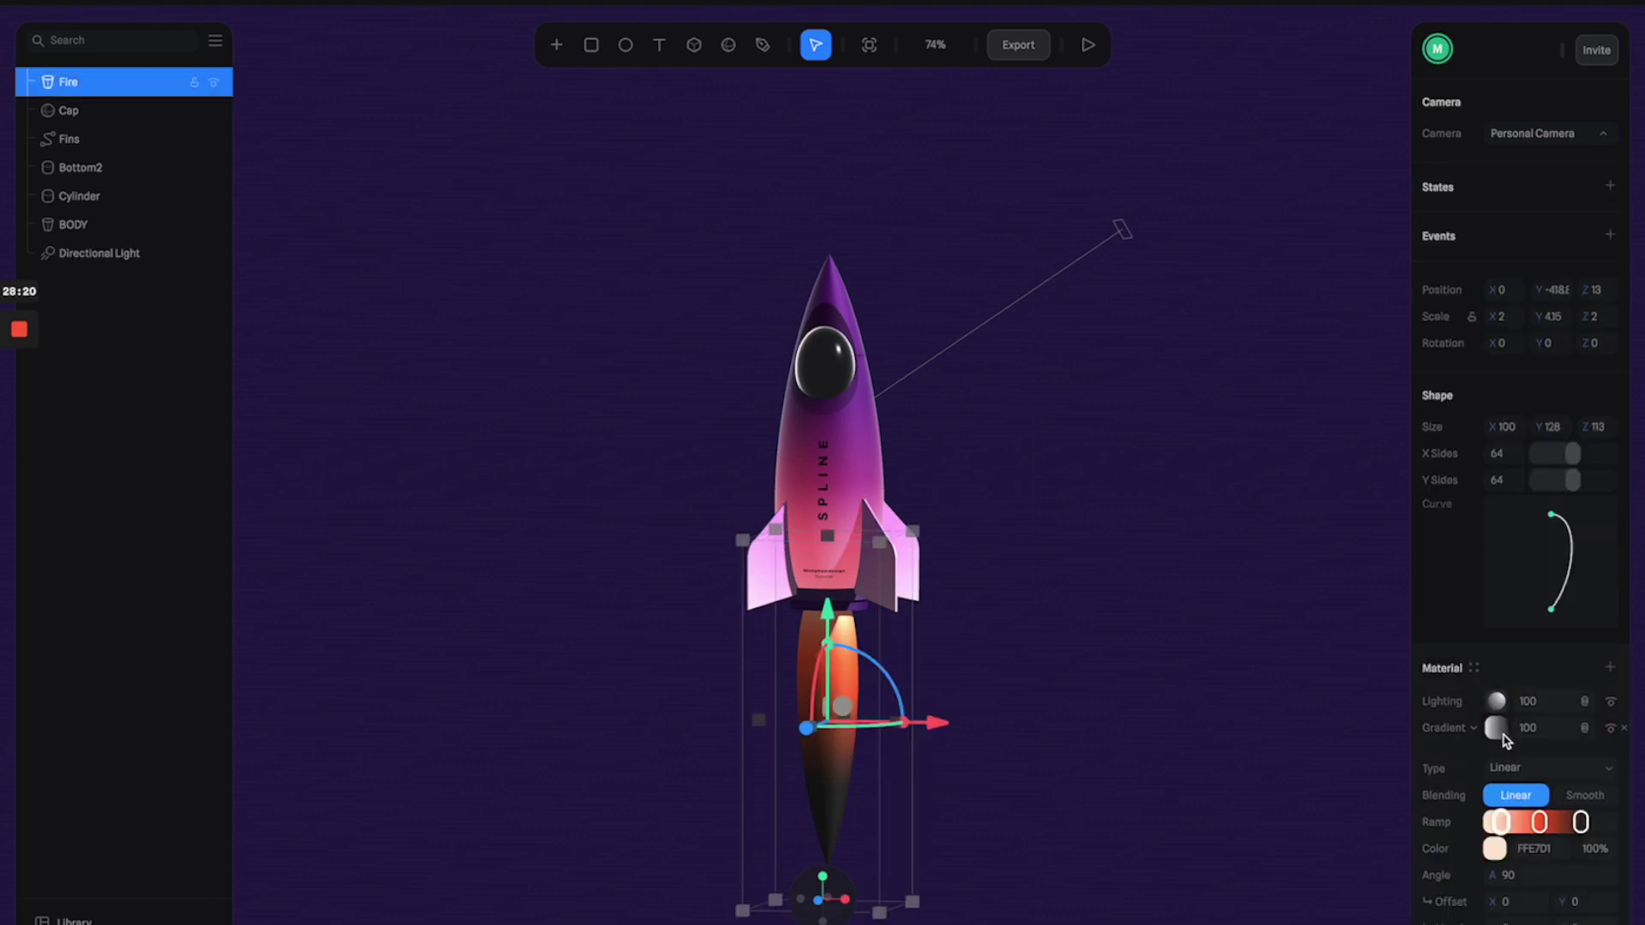
{"action": "left_click", "coordinate": [1580, 822]}
{"action": "left_click", "coordinate": [1549, 850]}
{"action": "key", "text": "ctrl+v"}
{"action": "key", "text": "Return"}
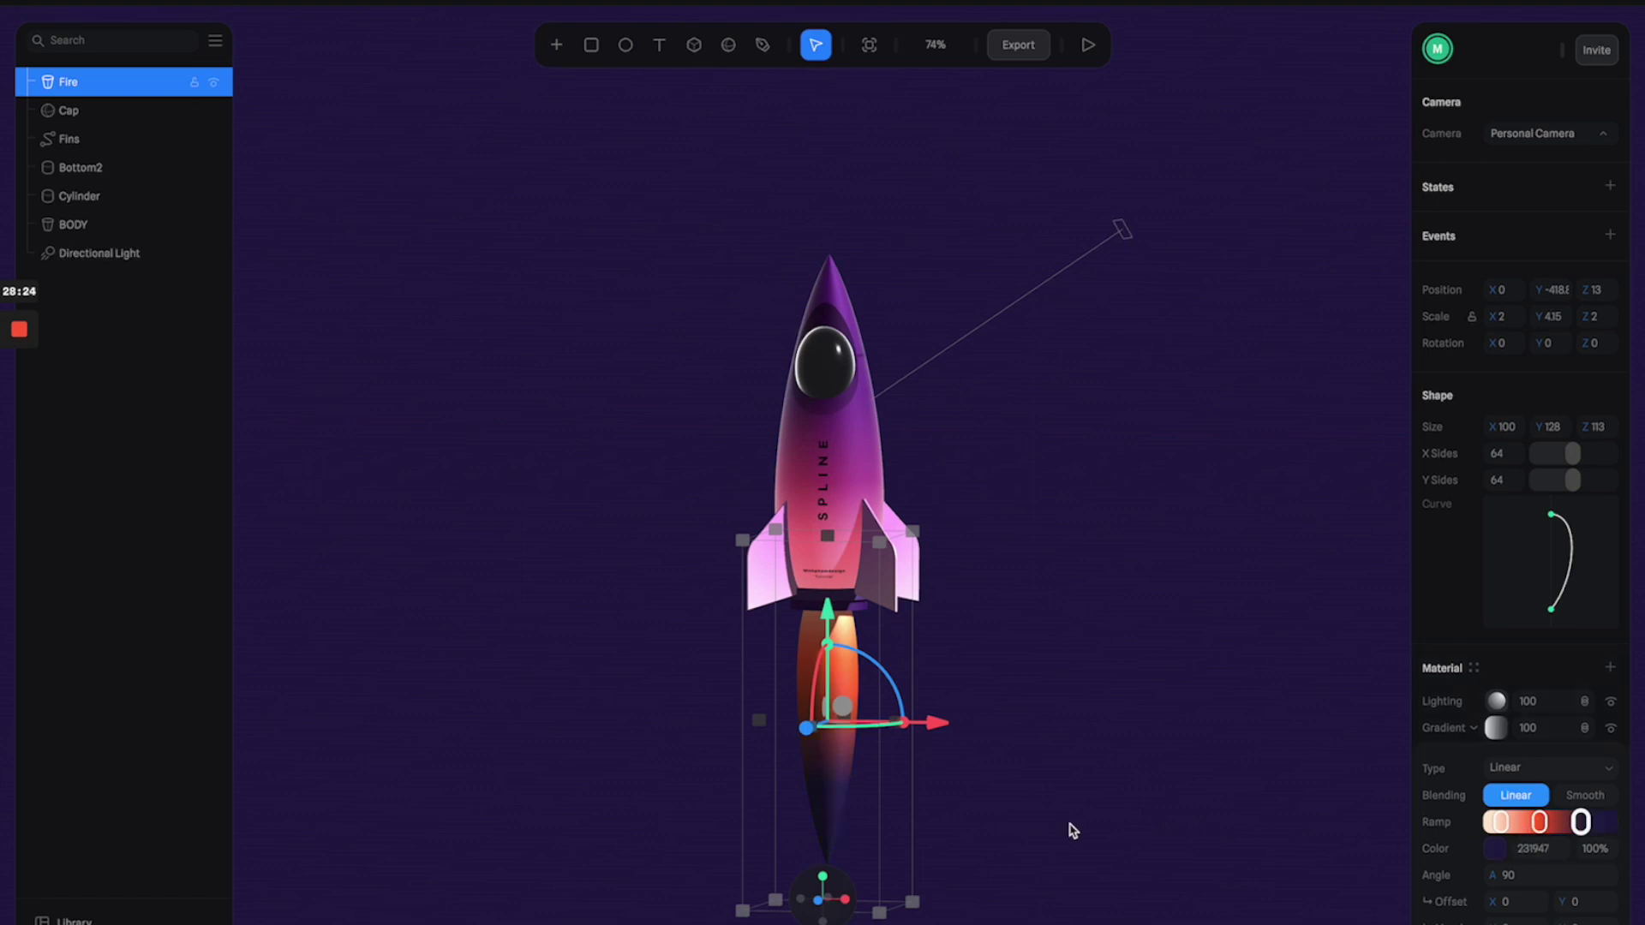
Set the Fire object's Lighting layer to 20 and deselect the object
{"action": "left_click", "coordinate": [1555, 708]}
{"action": "type", "text": "20"}
{"action": "key", "text": "Return"}
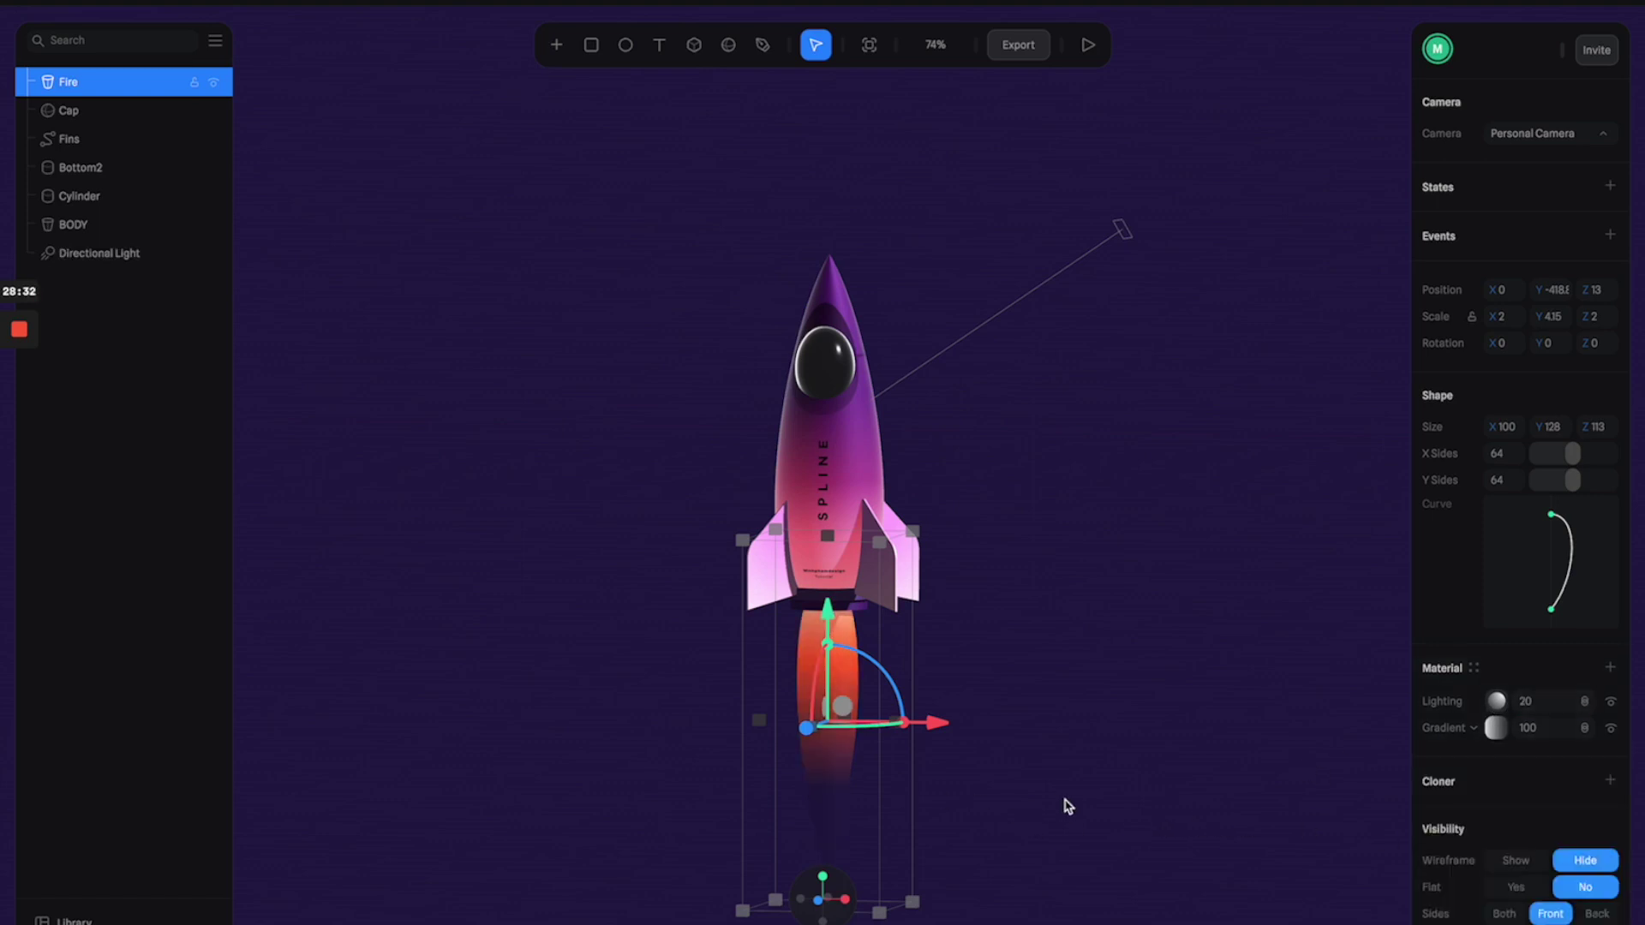
{"action": "left_click", "coordinate": [1024, 677]}
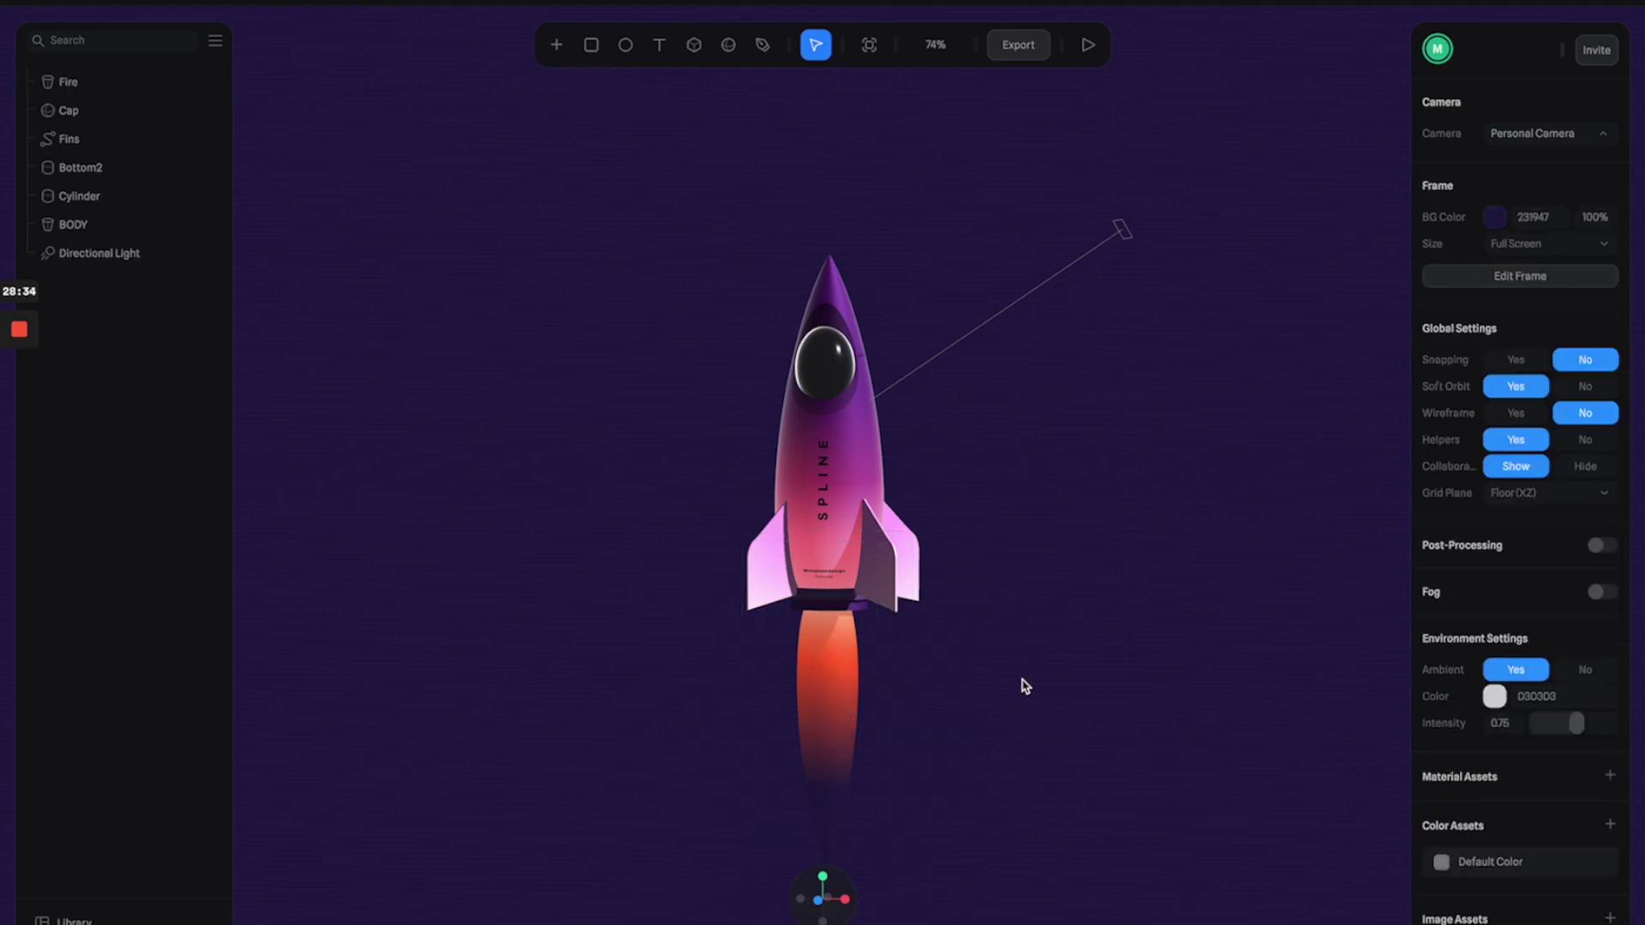
Duplicate the Fire object and rename the copy as Blur effect
{"action": "middle_click_drag", "start_coordinate": [1023, 680], "coordinate": [1024, 588]}
{"action": "left_click", "coordinate": [813, 632]}
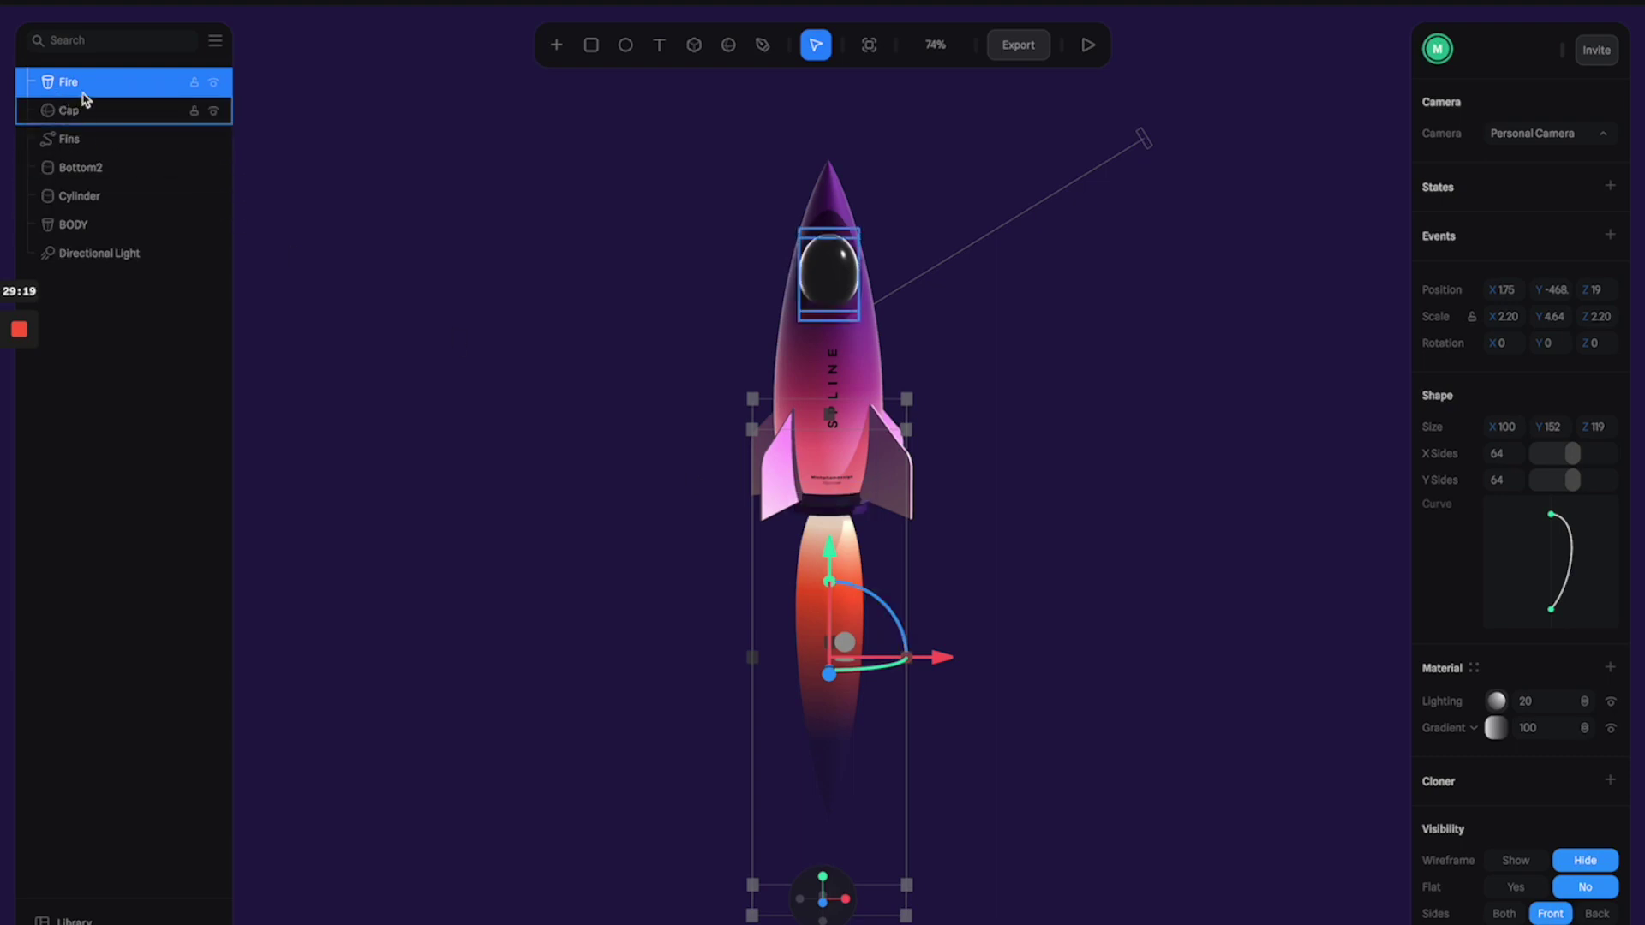
{"action": "right_click", "coordinate": [87, 83]}
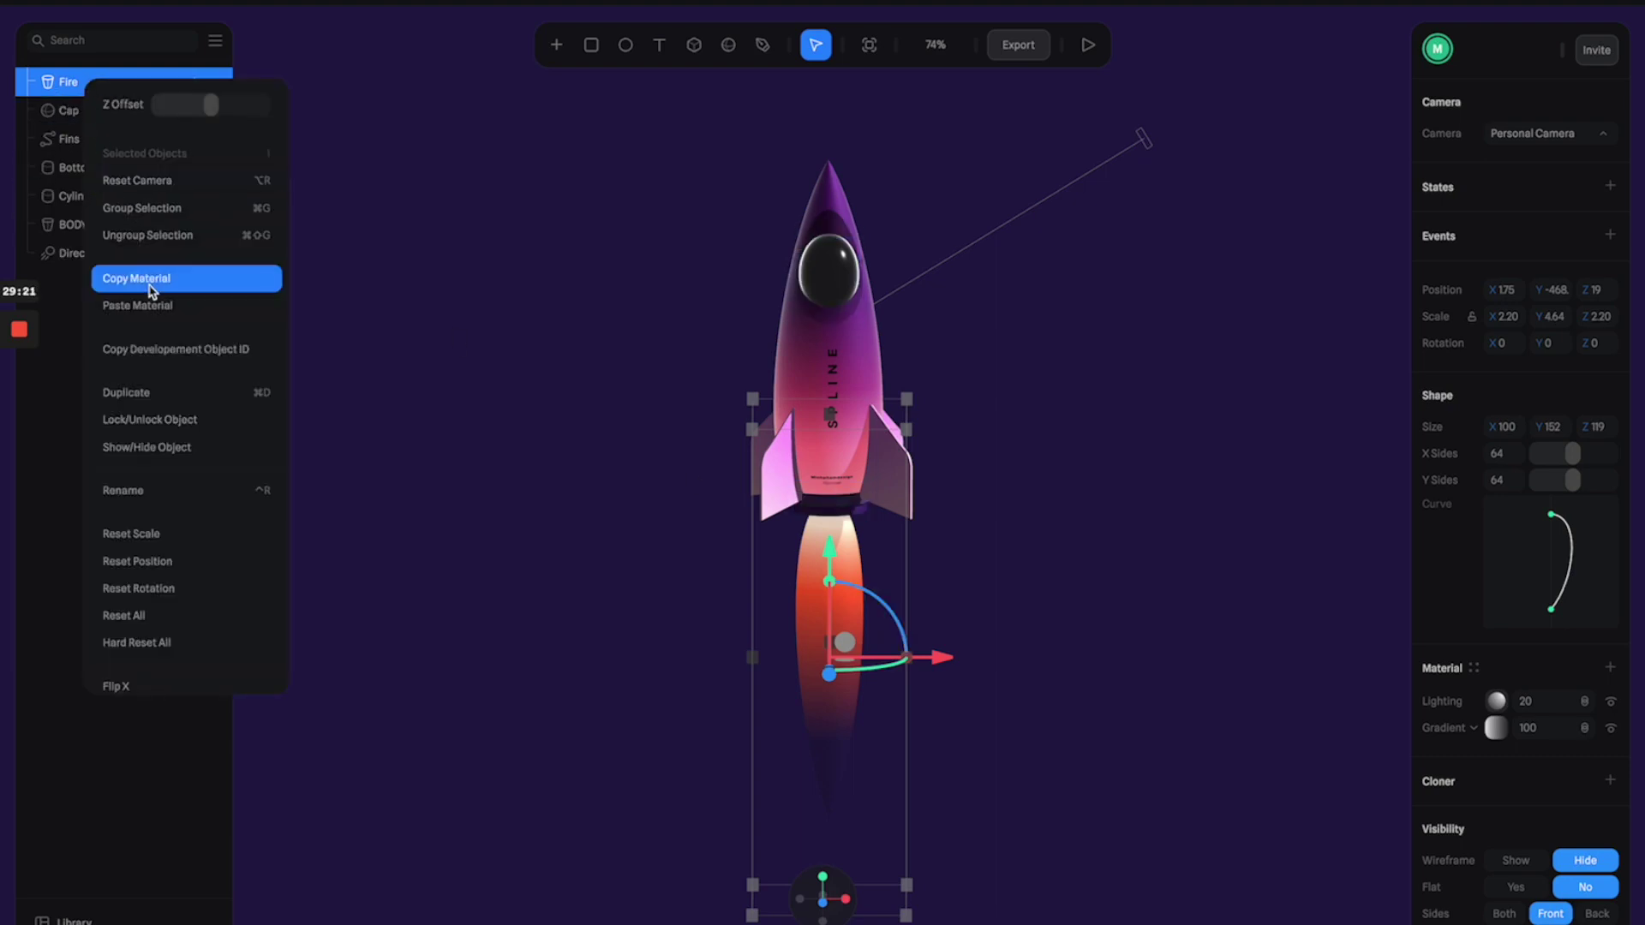
{"action": "left_click", "coordinate": [179, 391]}
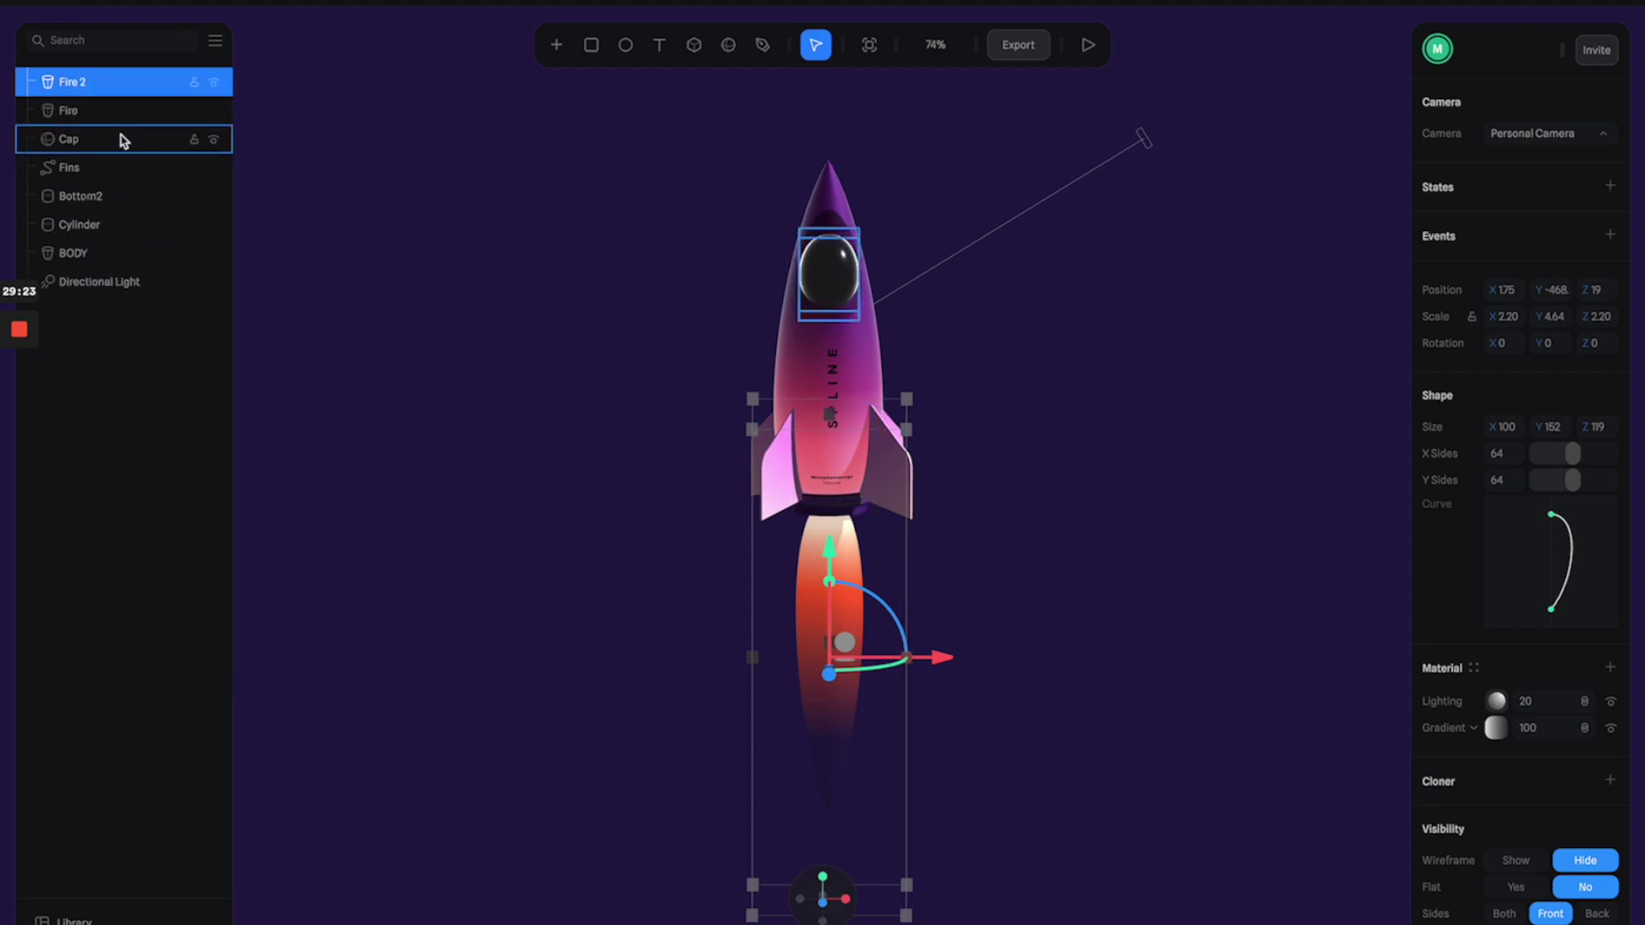
{"action": "double_click", "coordinate": [77, 89]}
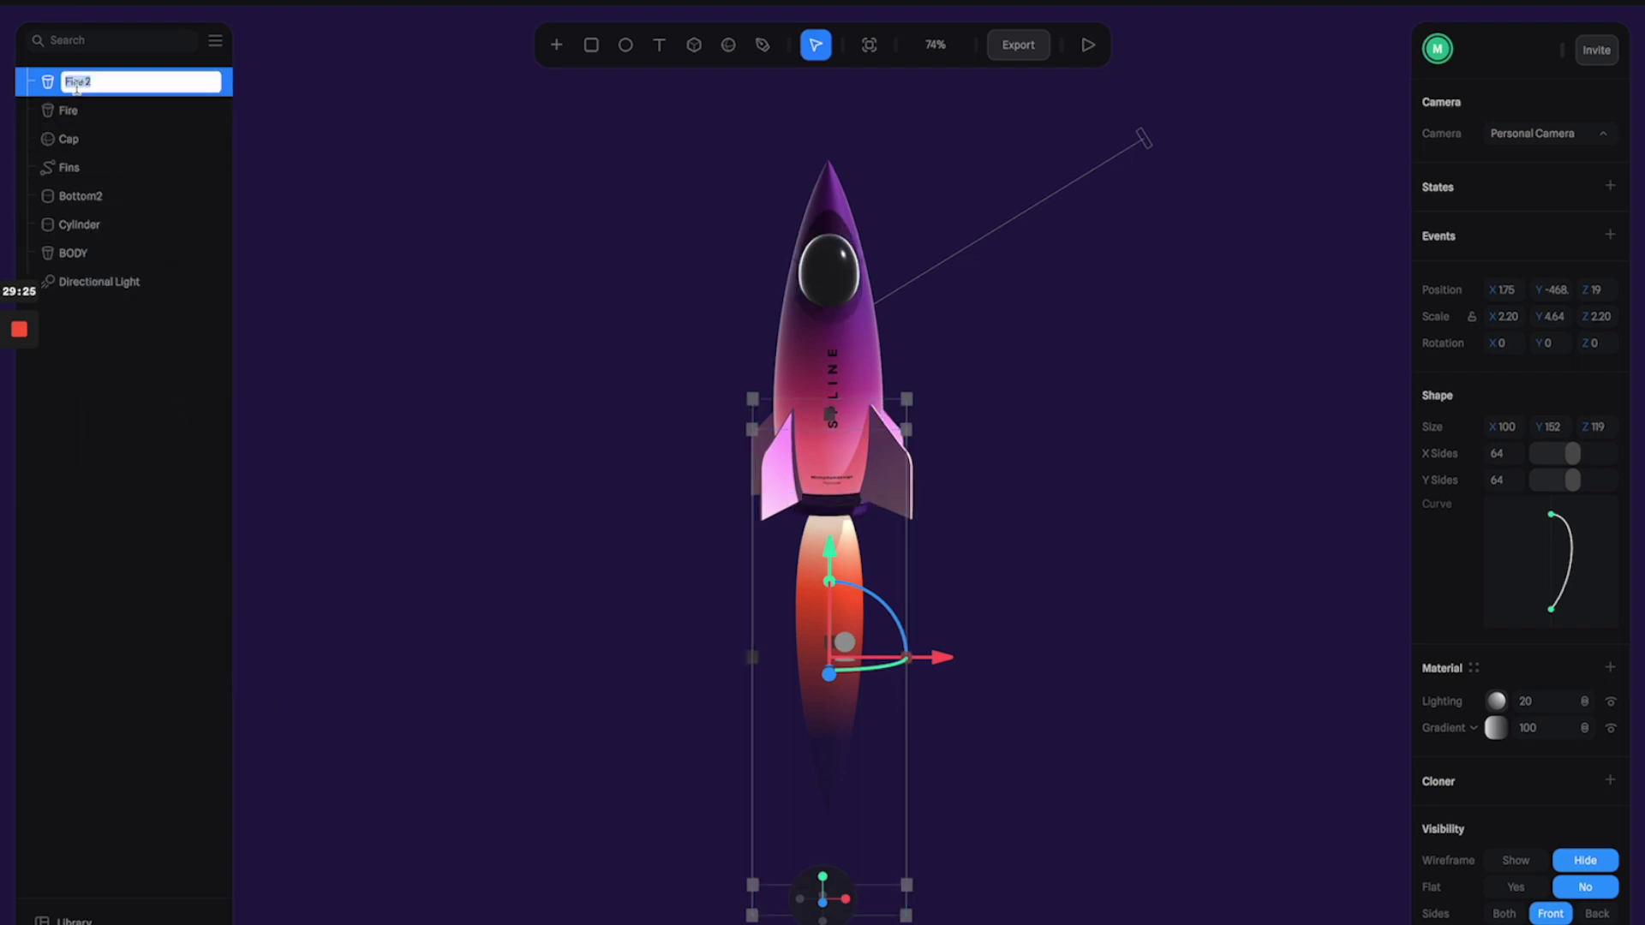
{"action": "type", "text": "Blur effect"}
{"action": "key", "text": "Return"}
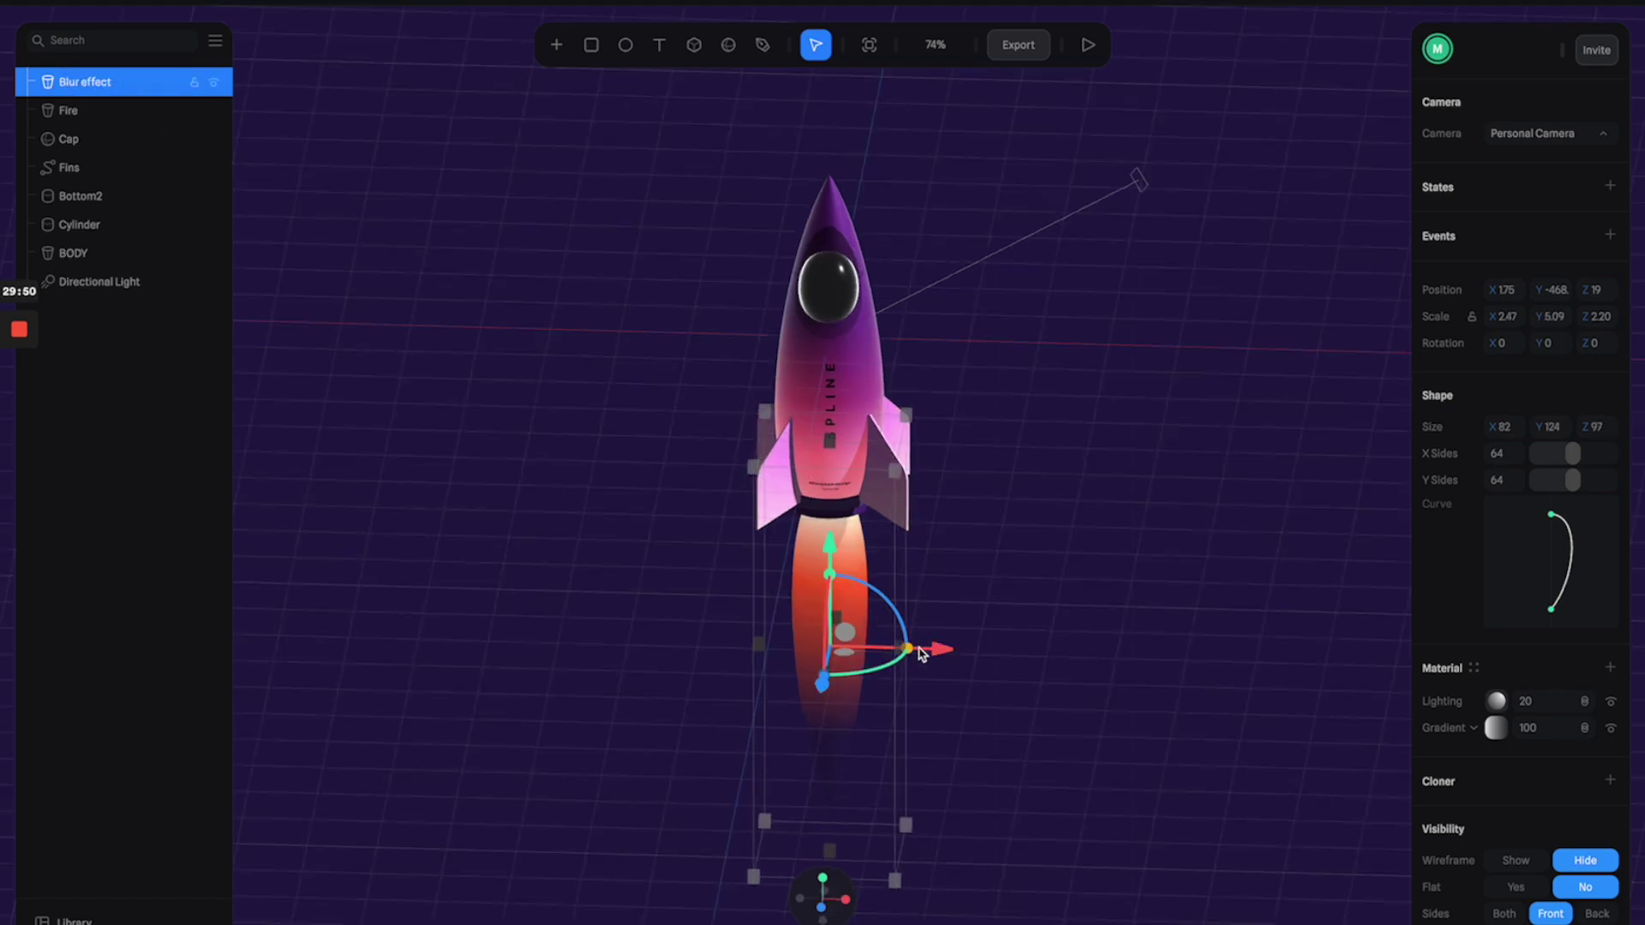
Widen the Blur effect shape to an X scale of 2.84 and make its material Glass with the Lighting layer hidden
{"action": "left_click_drag", "start_coordinate": [921, 653], "coordinate": [936, 653]}
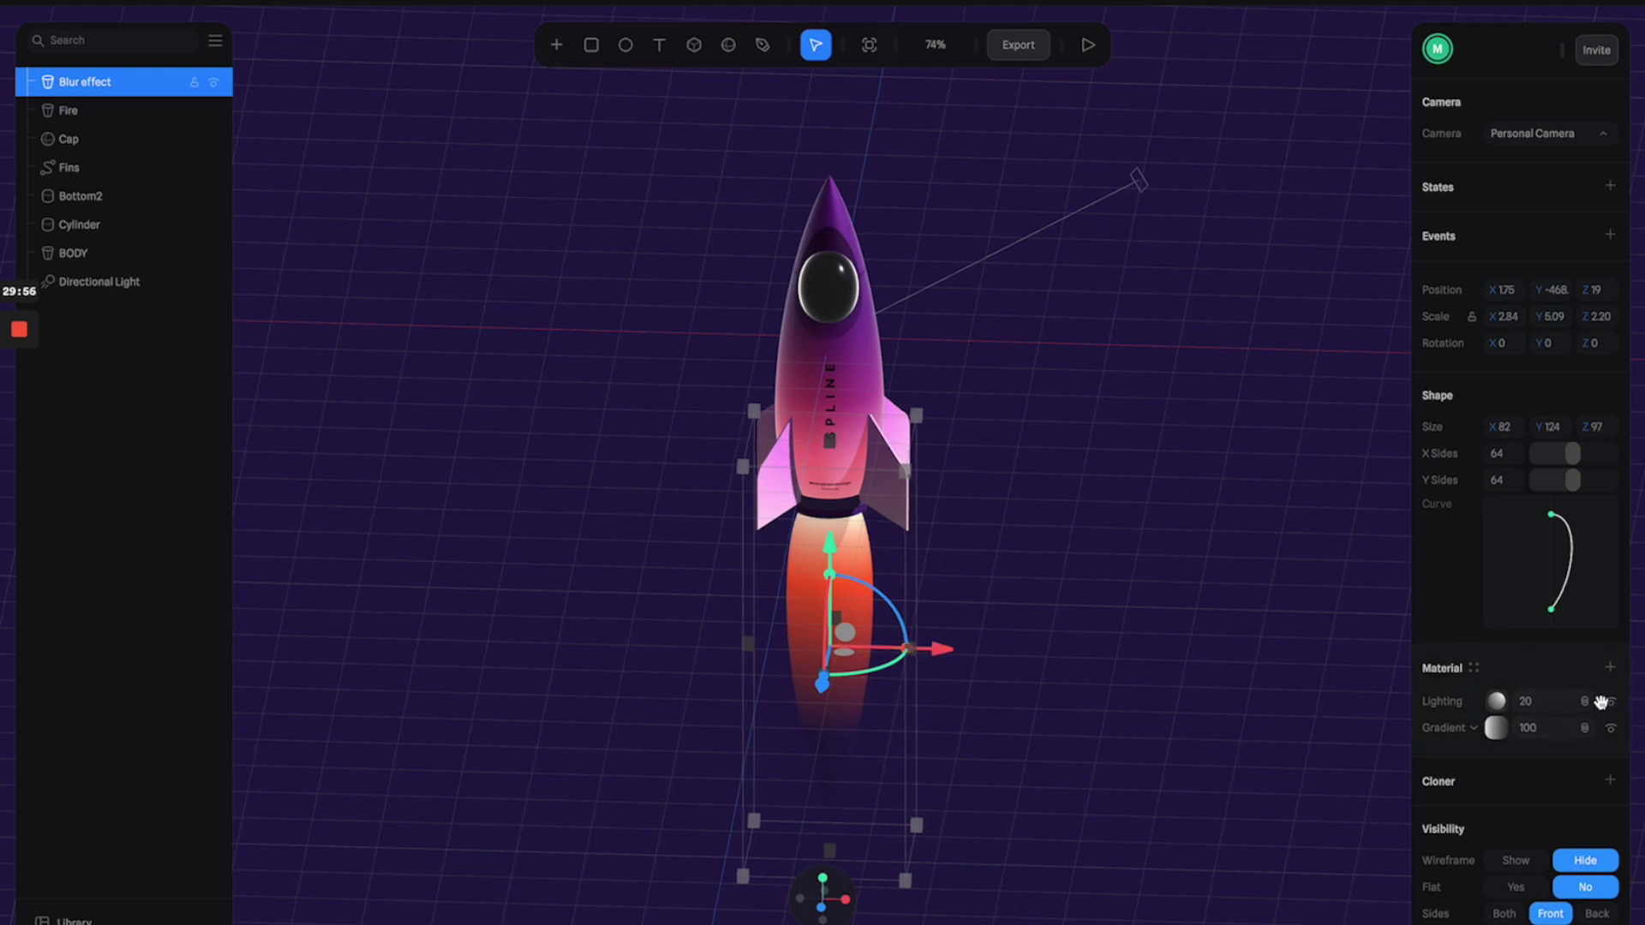
{"action": "left_click", "coordinate": [1609, 705]}
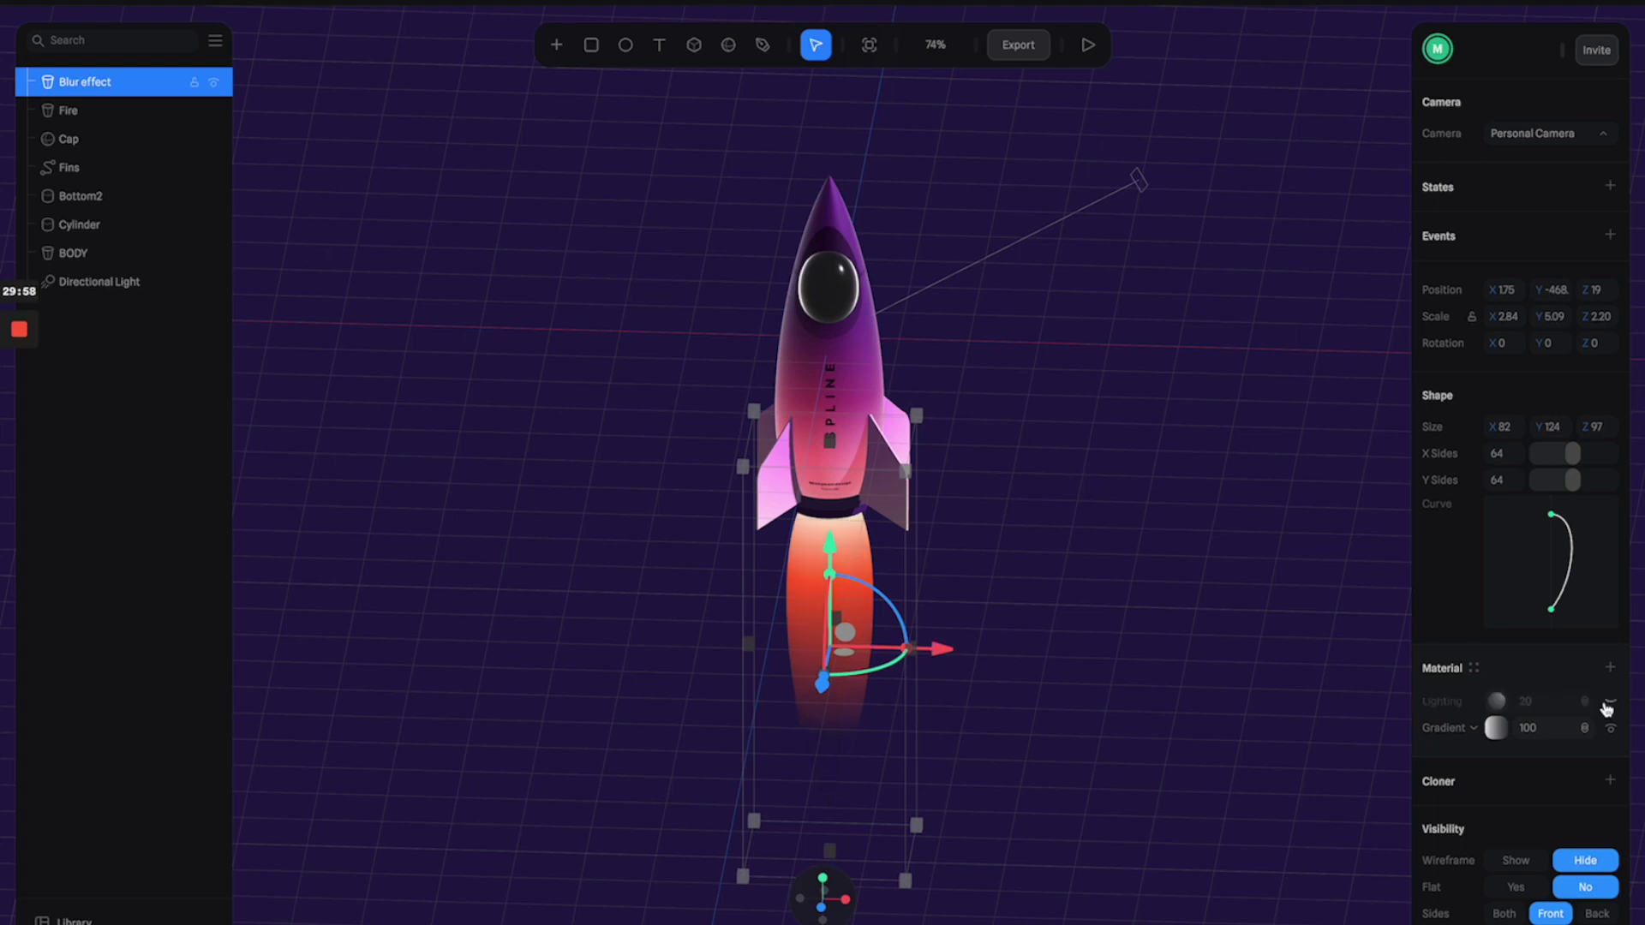
{"action": "left_click", "coordinate": [1474, 730]}
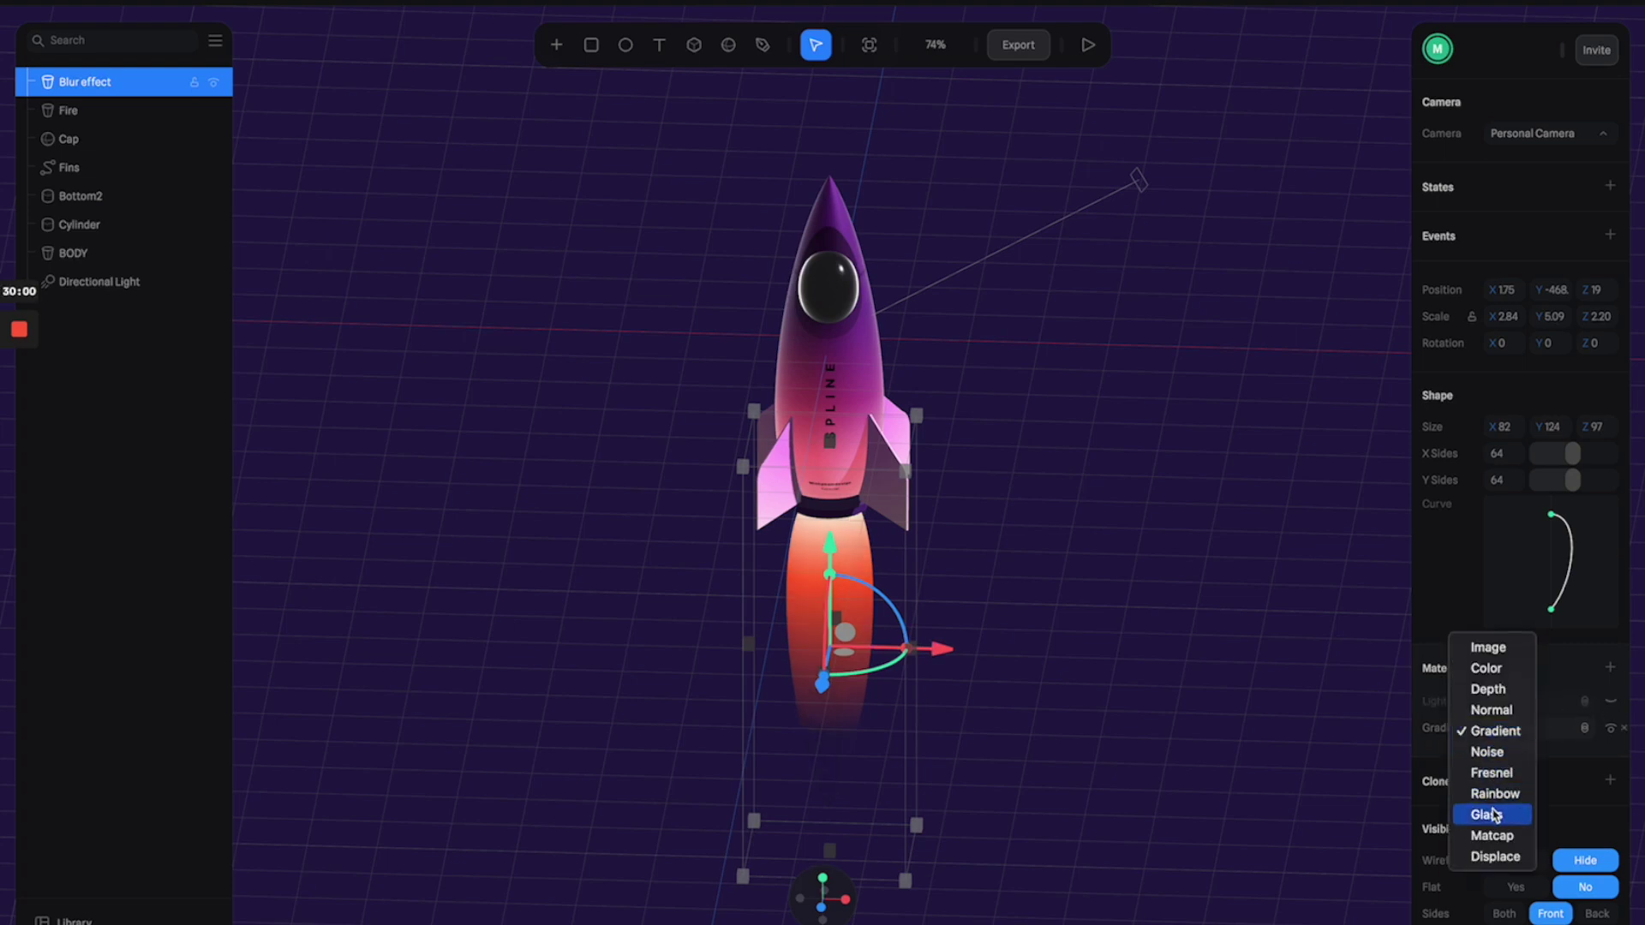
{"action": "left_click", "coordinate": [1491, 815]}
{"action": "left_click_drag", "start_coordinate": [1019, 648], "coordinate": [940, 665]}
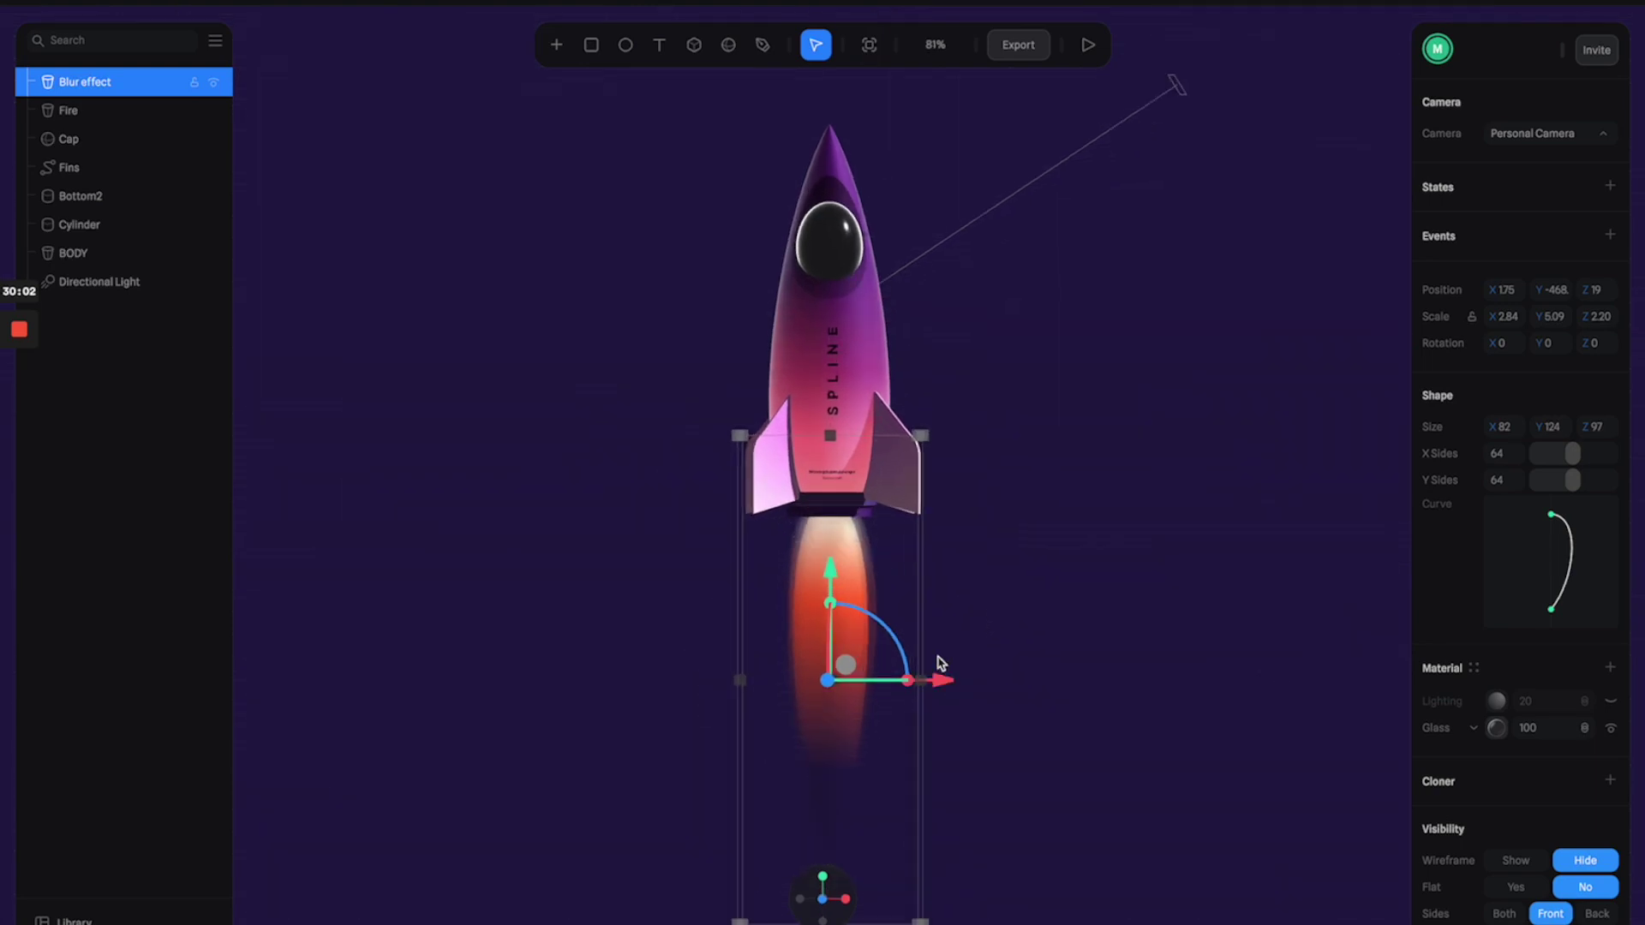
{"action": "left_click", "coordinate": [1499, 729]}
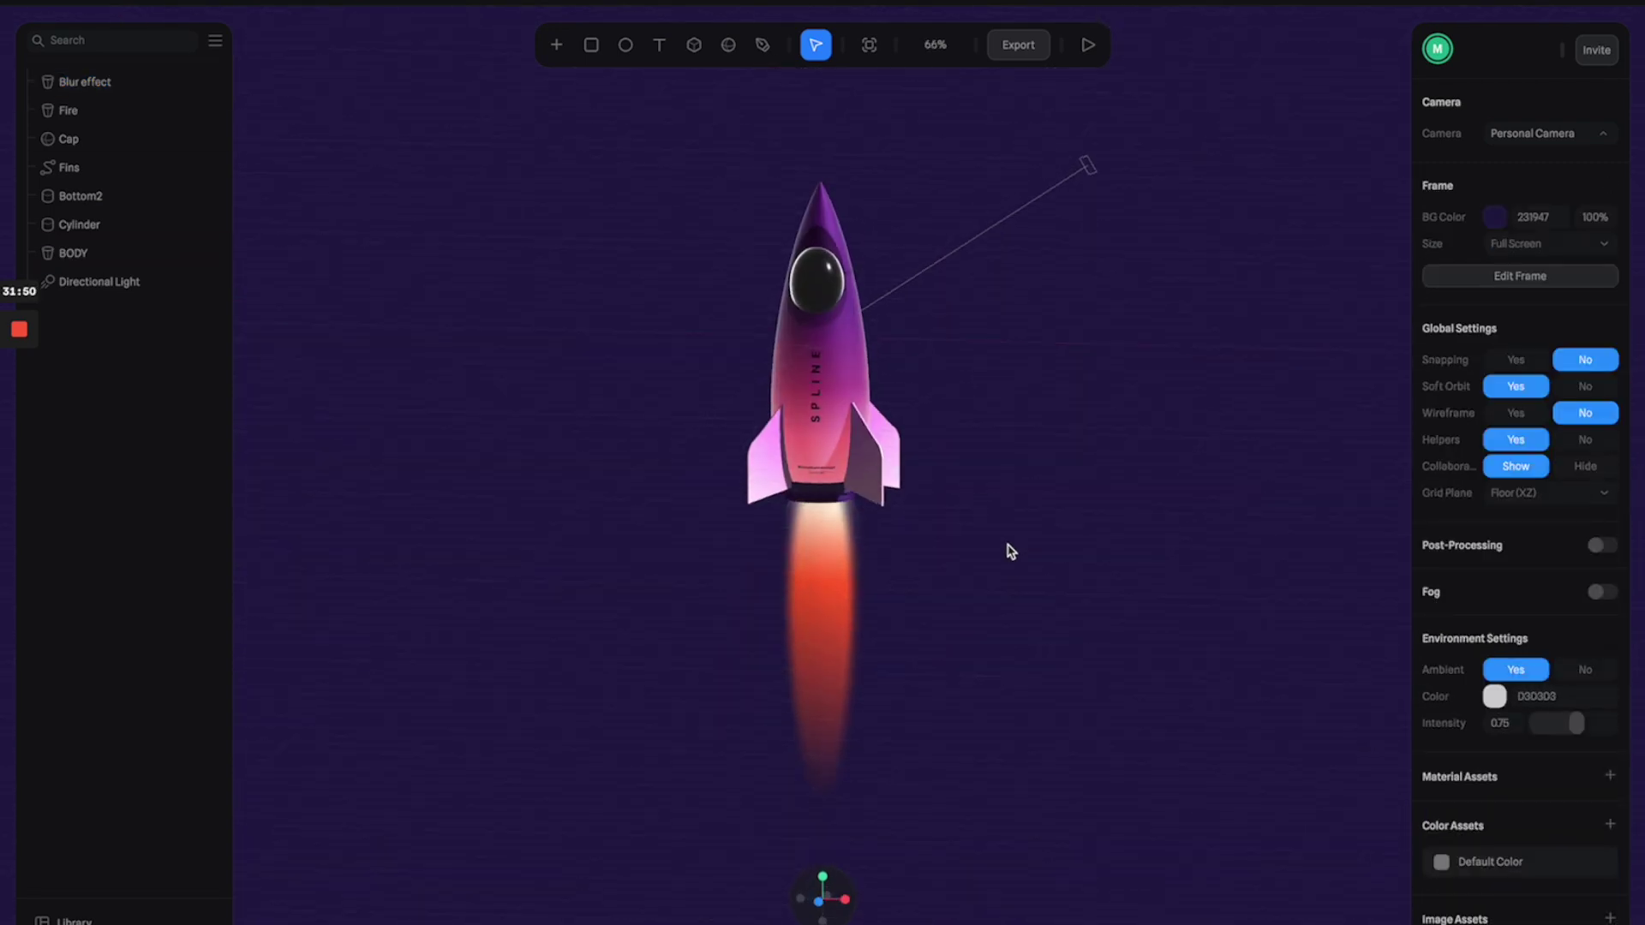
Add a point light and place it in front of the flame just below the rocket's base, at about Y -286, Z 174
{"action": "left_click_drag", "start_coordinate": [1006, 558], "coordinate": [871, 495]}
{"action": "scroll", "coordinate": [871, 494], "scroll_direction": "up", "scroll_amount": 5}
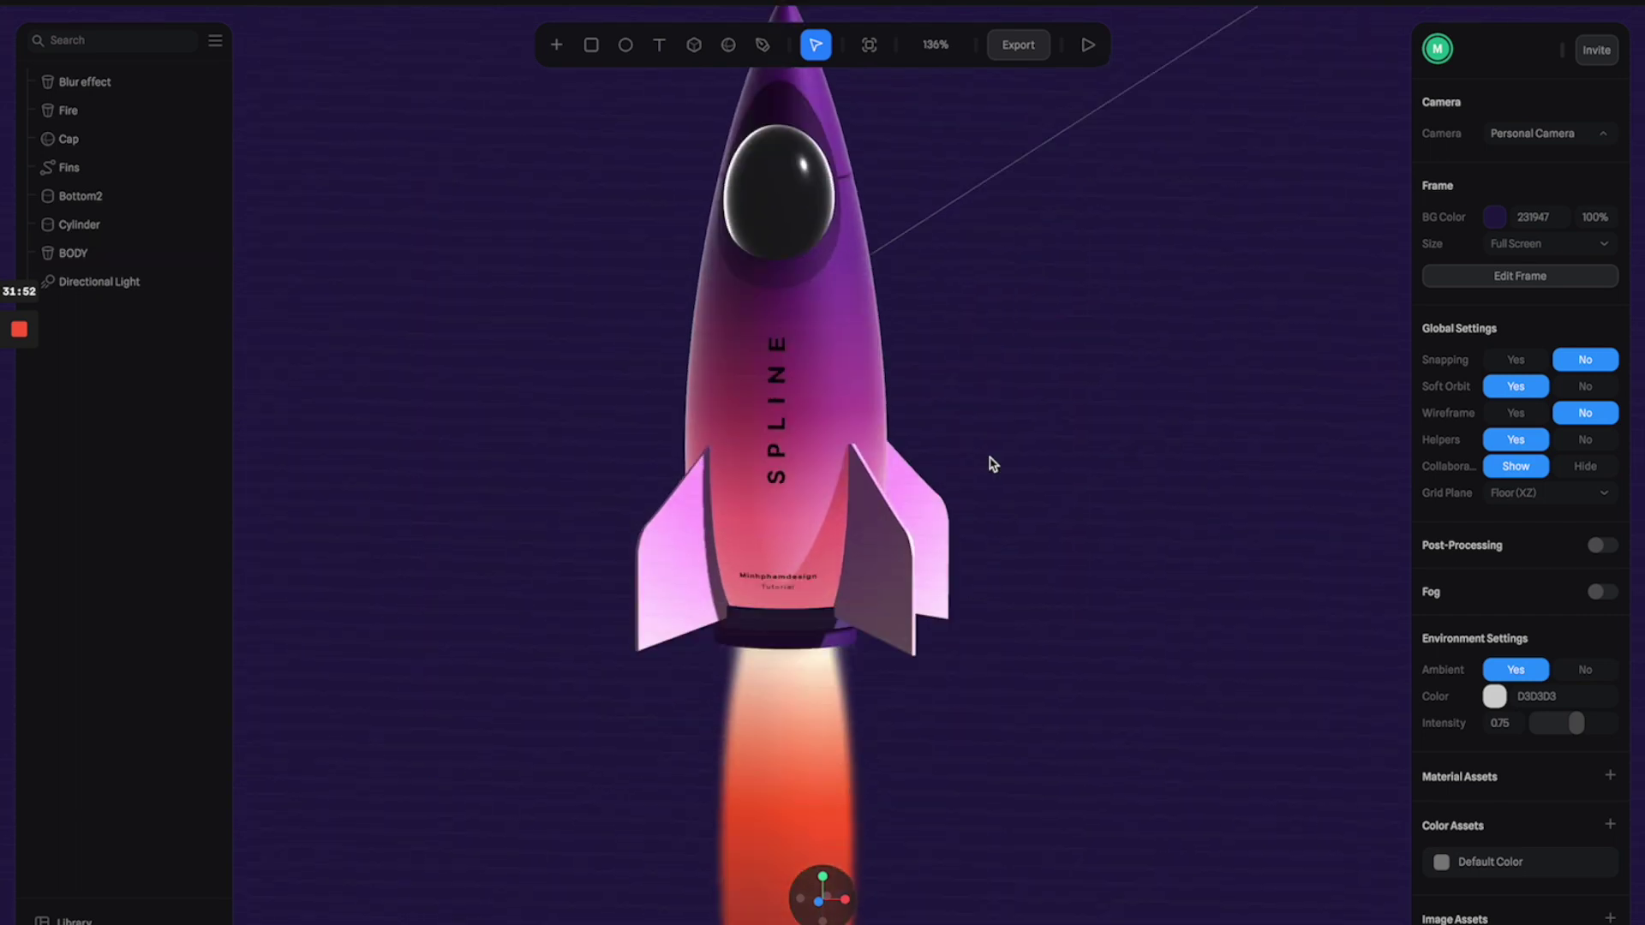
{"action": "scroll", "coordinate": [985, 424], "scroll_direction": "down", "scroll_amount": 3}
{"action": "scroll", "coordinate": [985, 424], "scroll_direction": "down", "scroll_amount": 2}
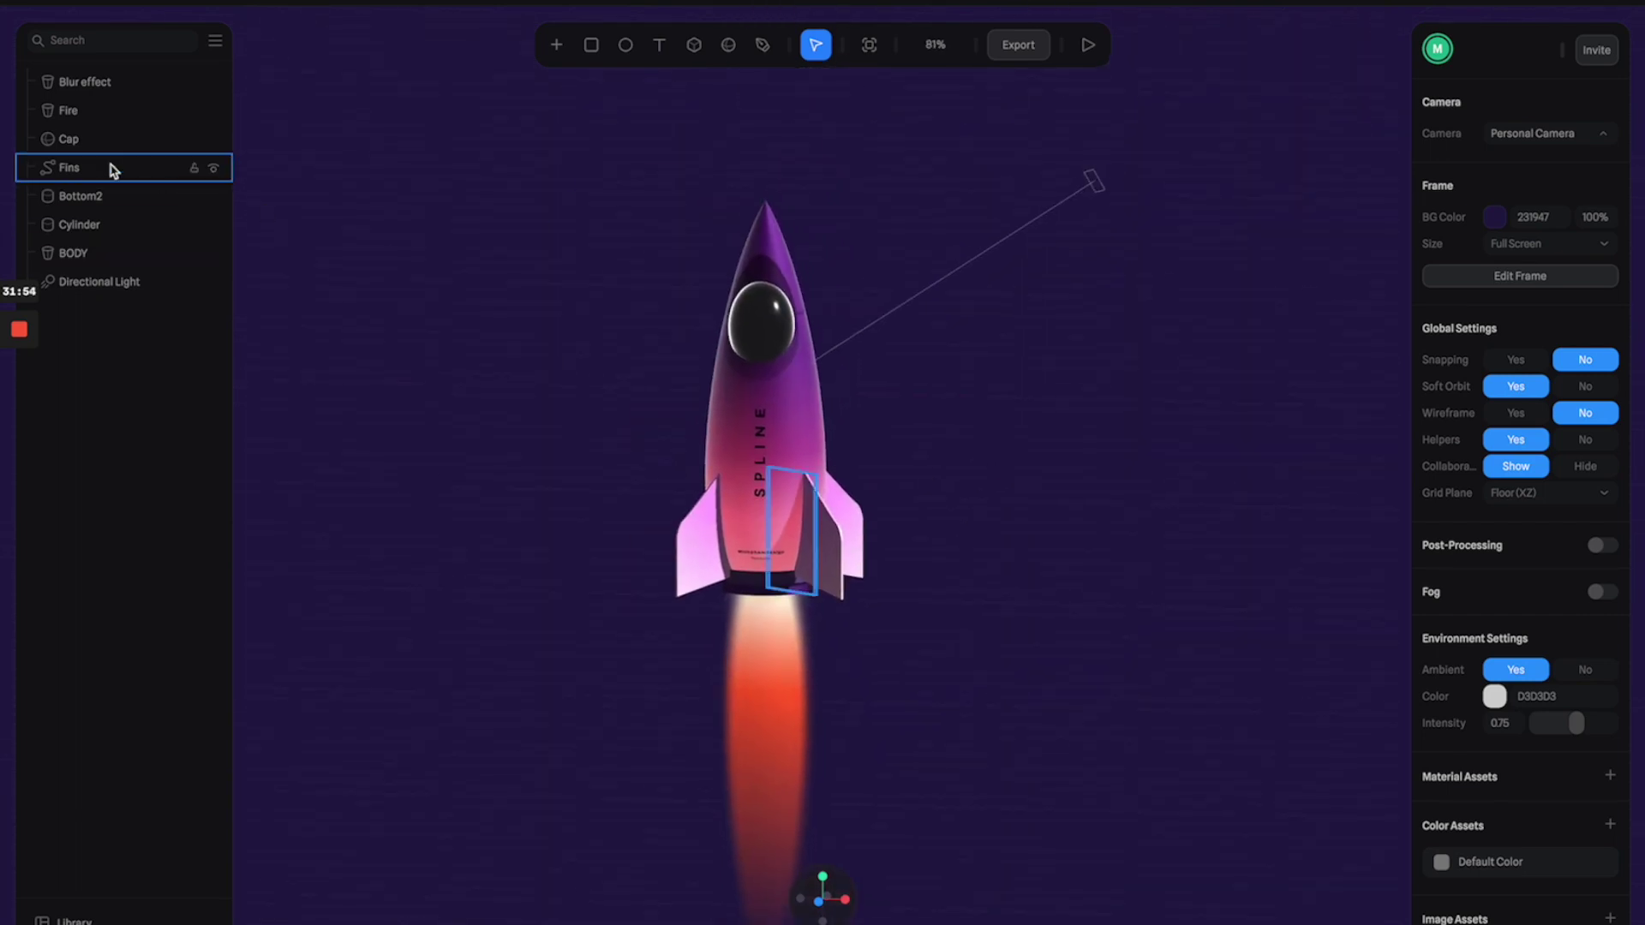
{"action": "left_click", "coordinate": [557, 45]}
{"action": "scroll", "coordinate": [632, 270], "scroll_direction": "down", "scroll_amount": 5}
{"action": "scroll", "coordinate": [641, 326], "scroll_direction": "down", "scroll_amount": 1}
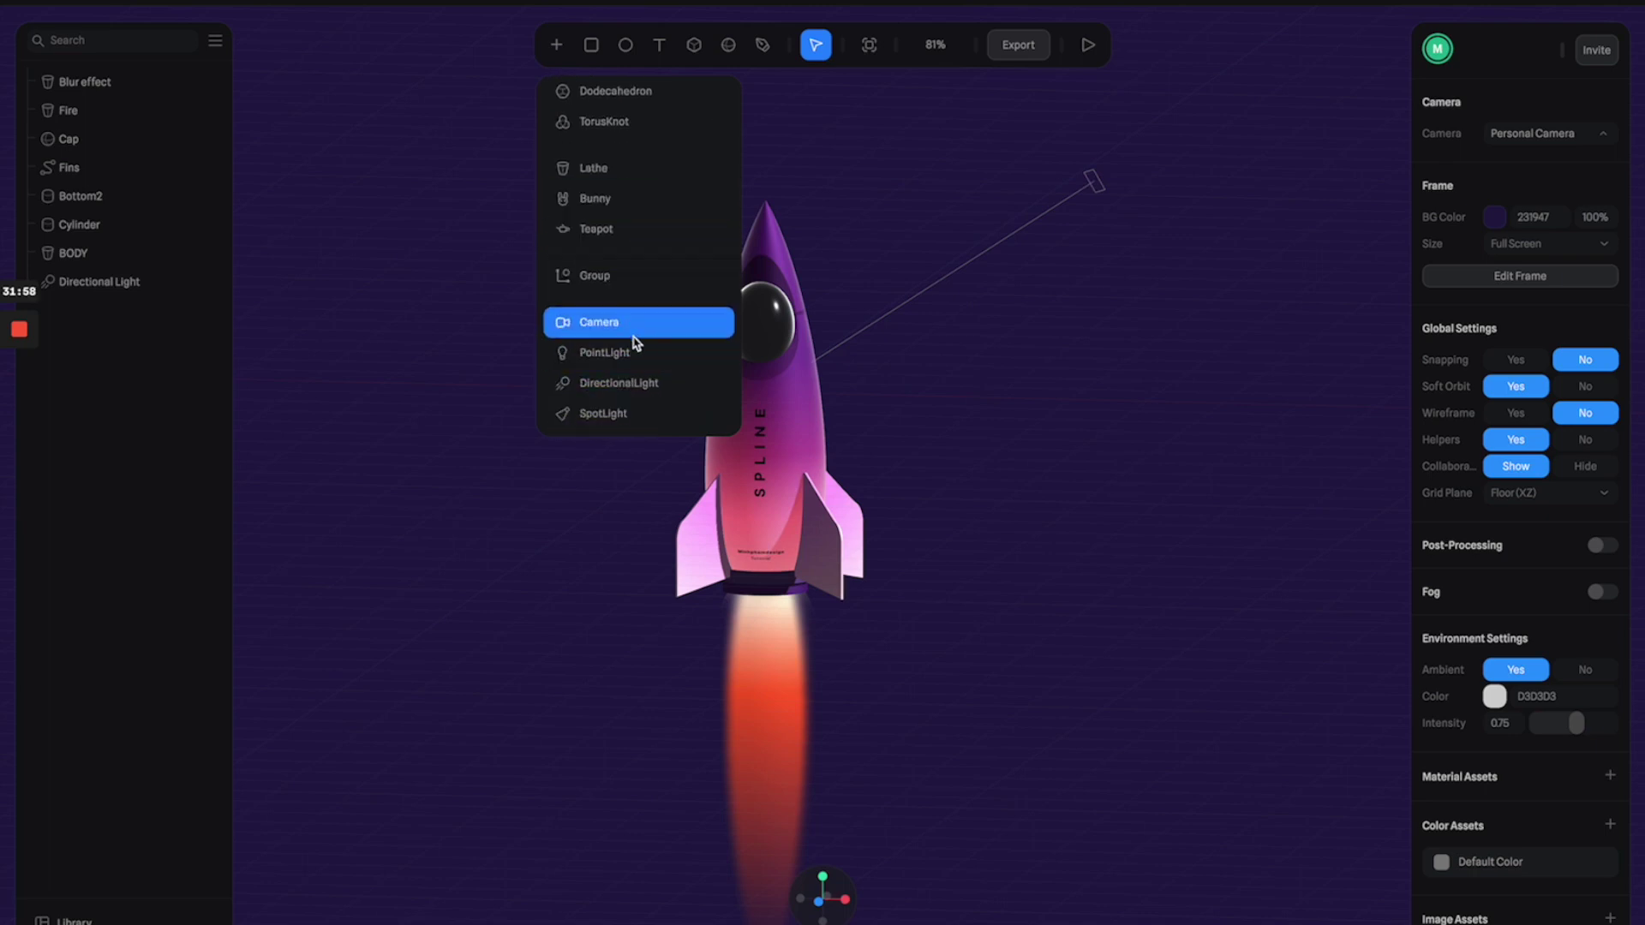
{"action": "left_click", "coordinate": [638, 352]}
{"action": "left_click_drag", "start_coordinate": [782, 286], "coordinate": [782, 552]}
{"action": "mouse_move", "coordinate": [865, 657]}
{"action": "left_mouse_down"}
{"action": "mouse_move", "coordinate": [728, 655]}
{"action": "mouse_move", "coordinate": [876, 658]}
{"action": "left_mouse_up"}
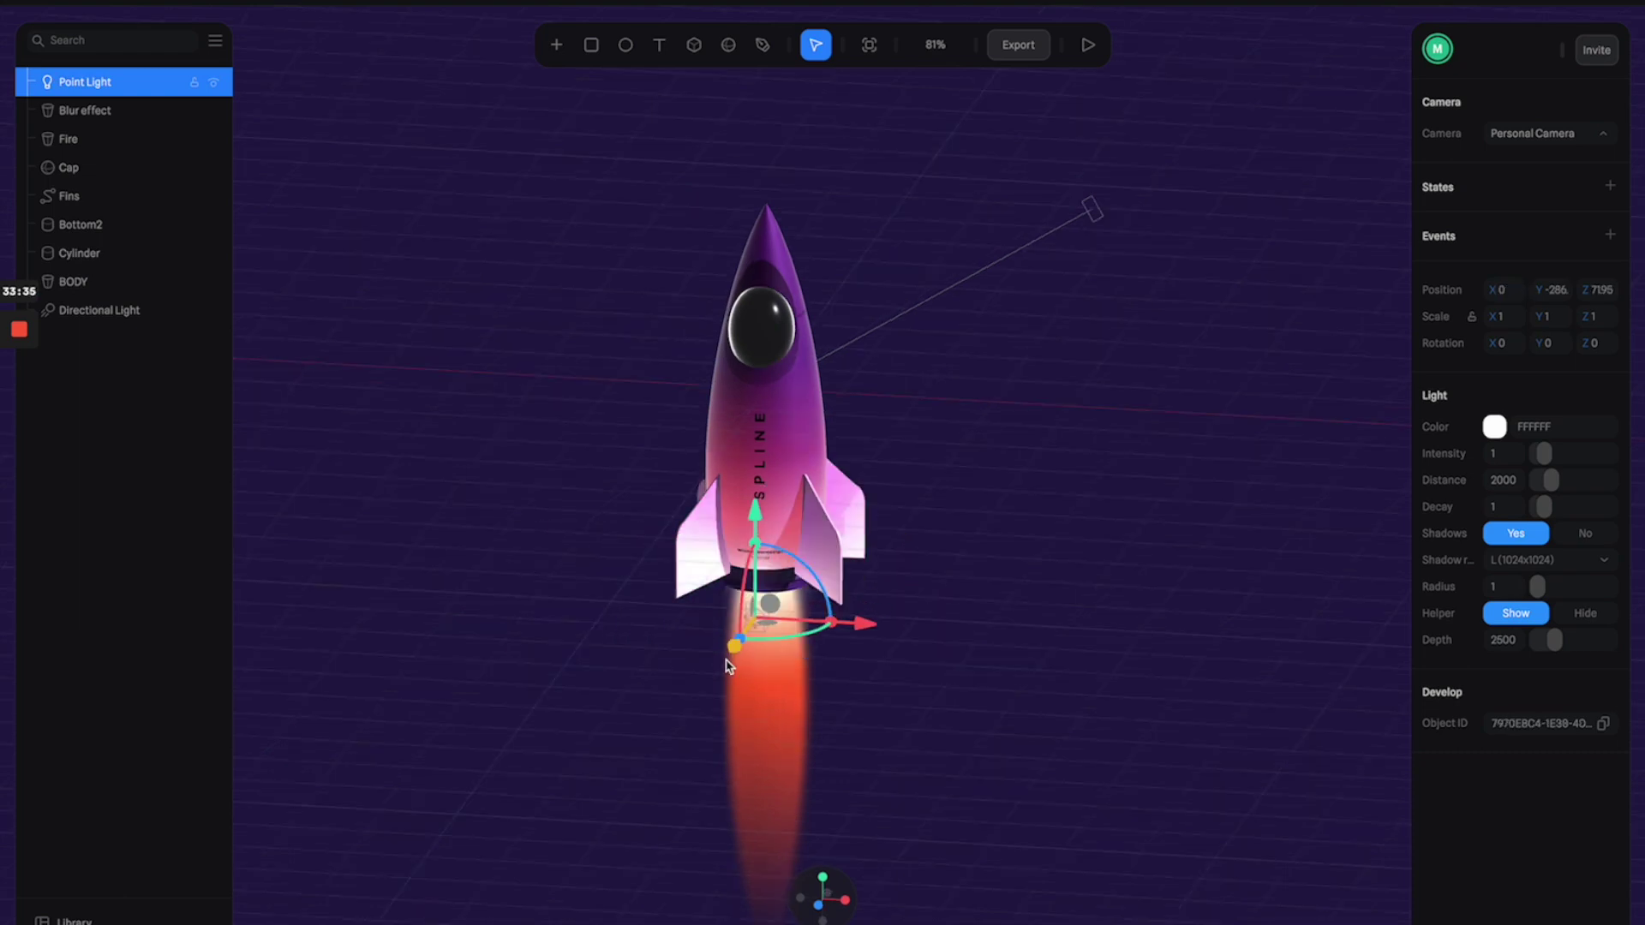
{"action": "mouse_move", "coordinate": [729, 656]}
{"action": "left_mouse_down"}
{"action": "mouse_move", "coordinate": [698, 686]}
{"action": "mouse_move", "coordinate": [739, 677]}
{"action": "left_mouse_up"}
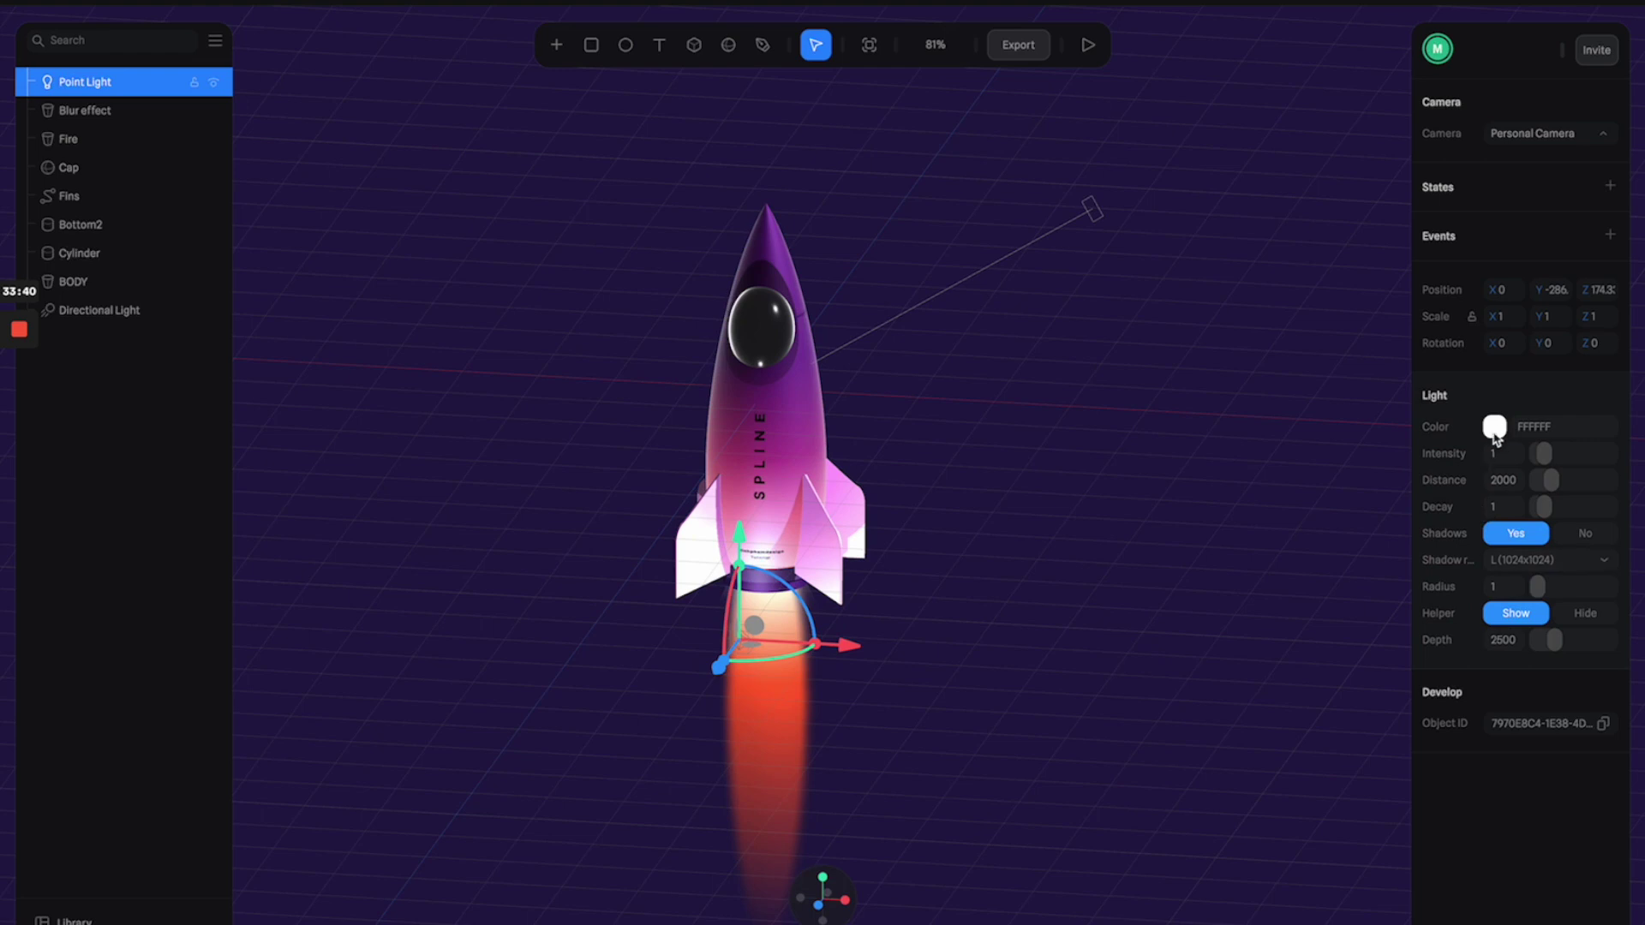
Color the point light soft orange FFB28A
{"action": "left_click", "coordinate": [1495, 429]}
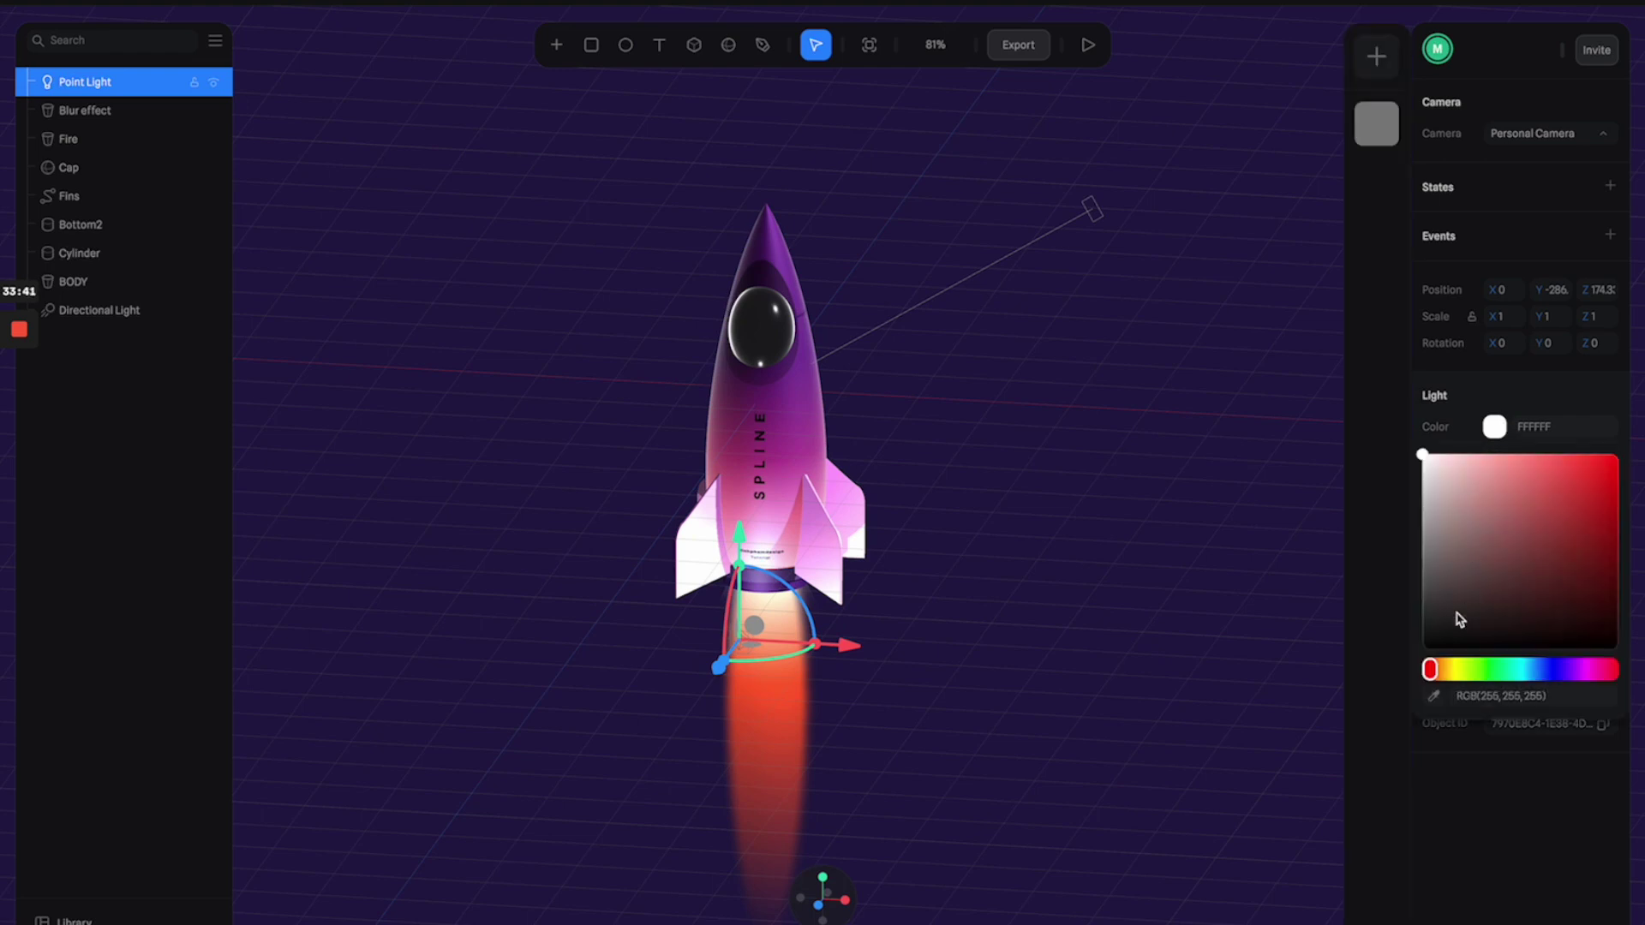
{"action": "left_click_drag", "start_coordinate": [1431, 671], "coordinate": [1440, 671]}
{"action": "mouse_move", "coordinate": [1471, 504]}
{"action": "left_mouse_down"}
{"action": "mouse_move", "coordinate": [1503, 431]}
{"action": "mouse_move", "coordinate": [1534, 436]}
{"action": "mouse_move", "coordinate": [1521, 433]}
{"action": "left_mouse_up"}
{"action": "key", "text": "Escape"}
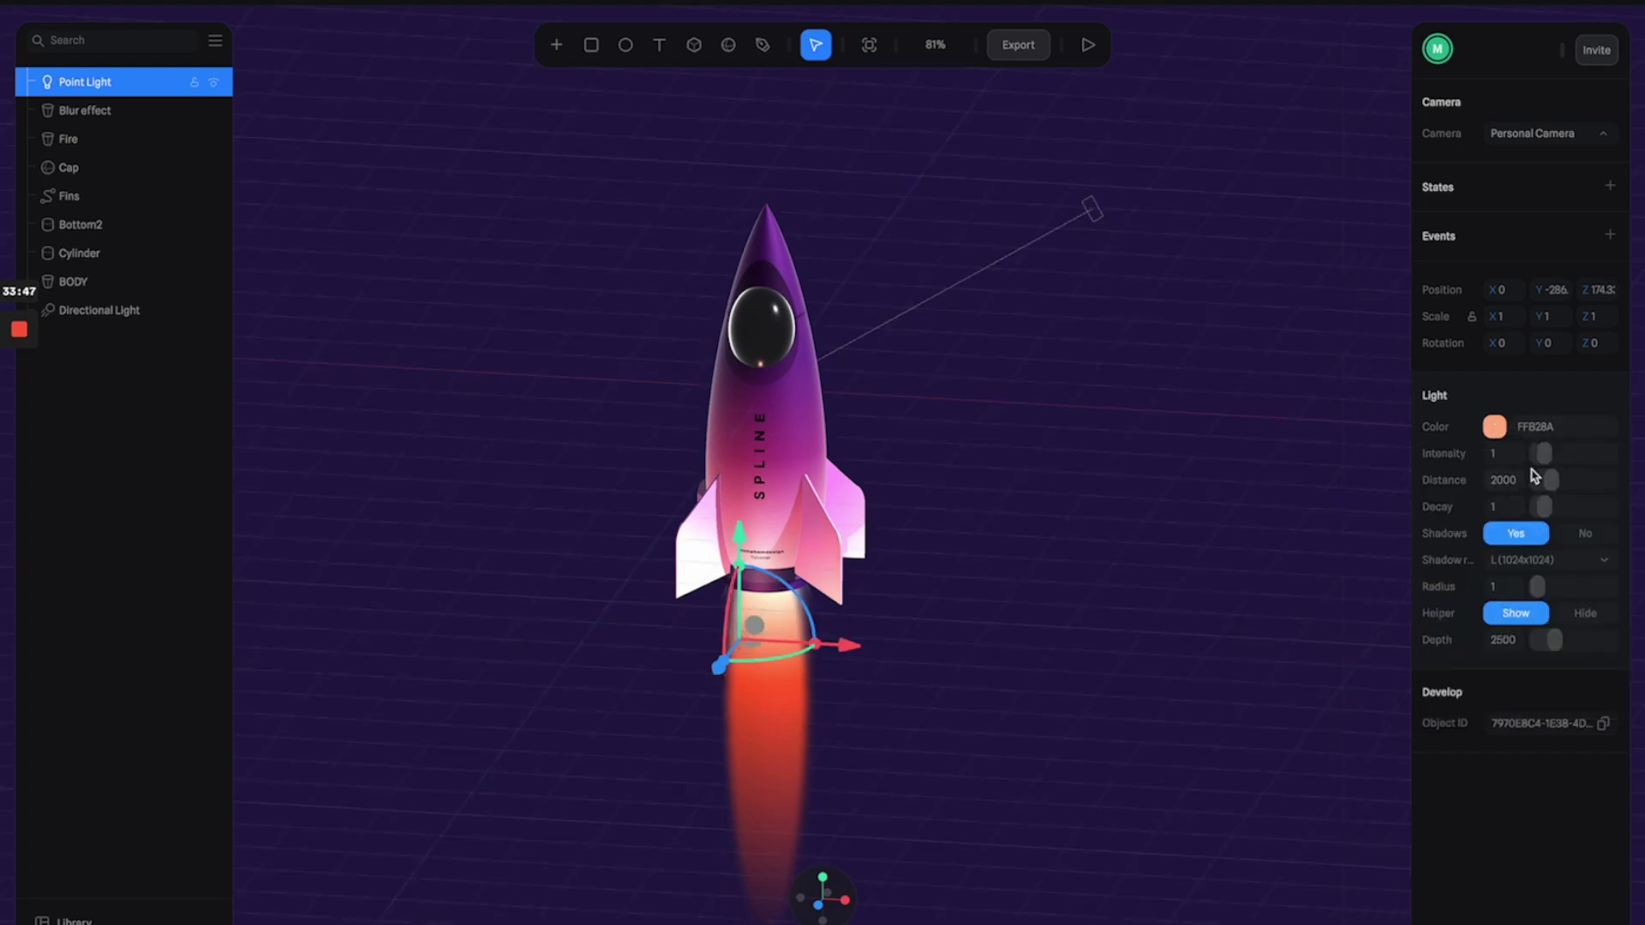
Raise the point light's distance to about 5387 and turn off its shadows
{"action": "left_click_drag", "start_coordinate": [1558, 484], "coordinate": [1586, 481]}
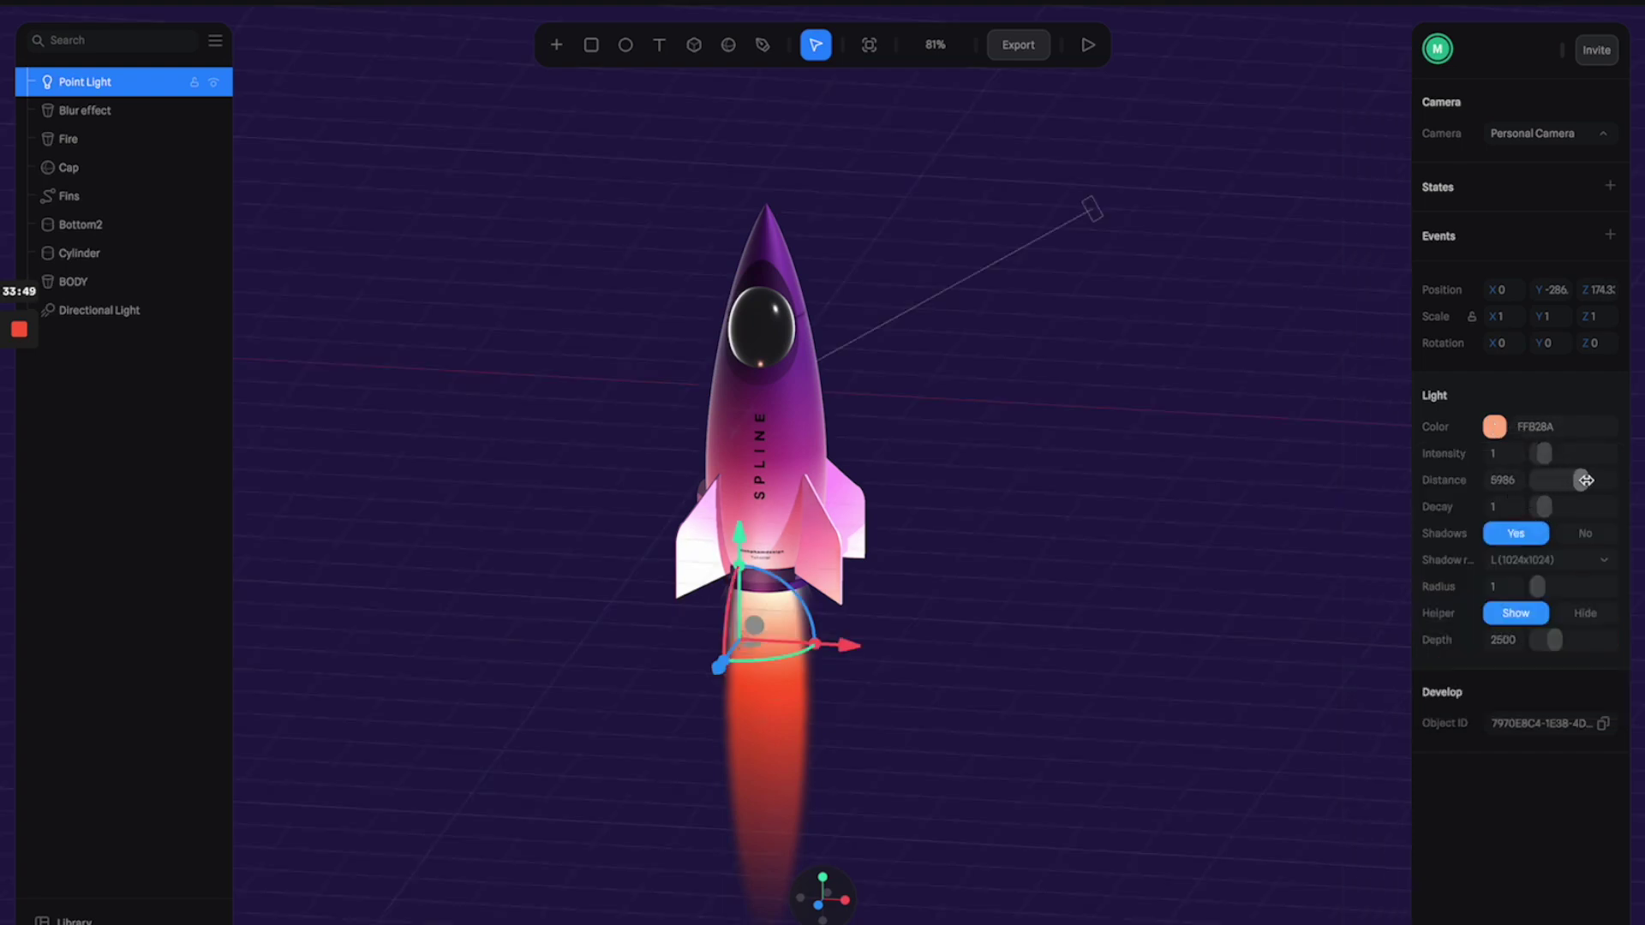
{"action": "left_click", "coordinate": [1584, 535]}
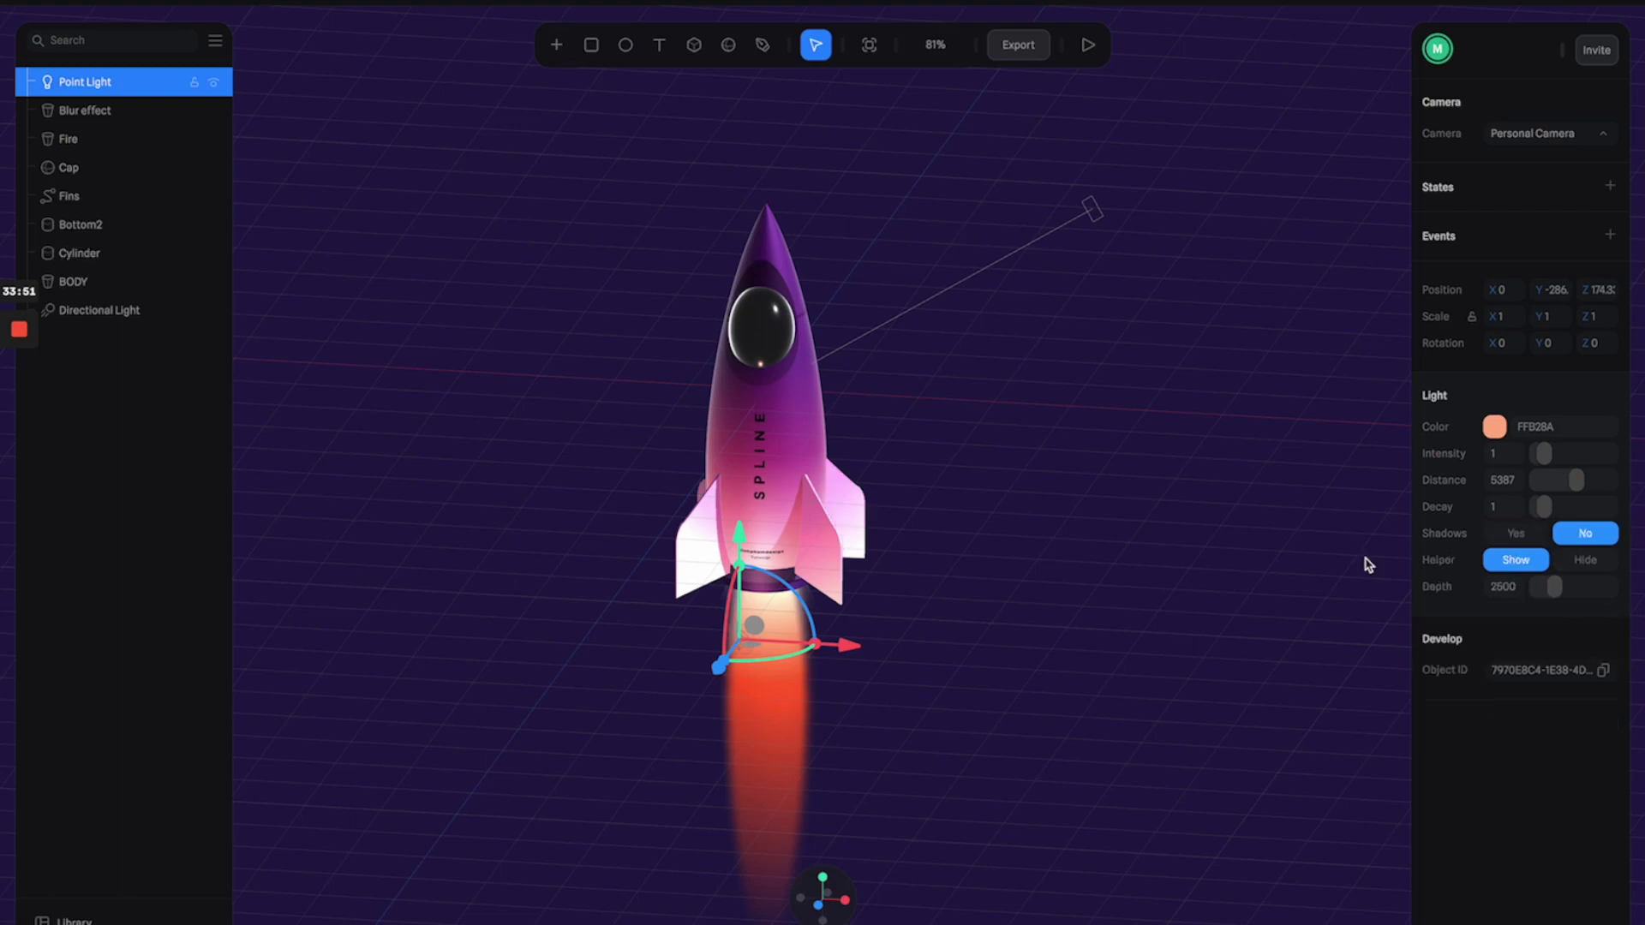
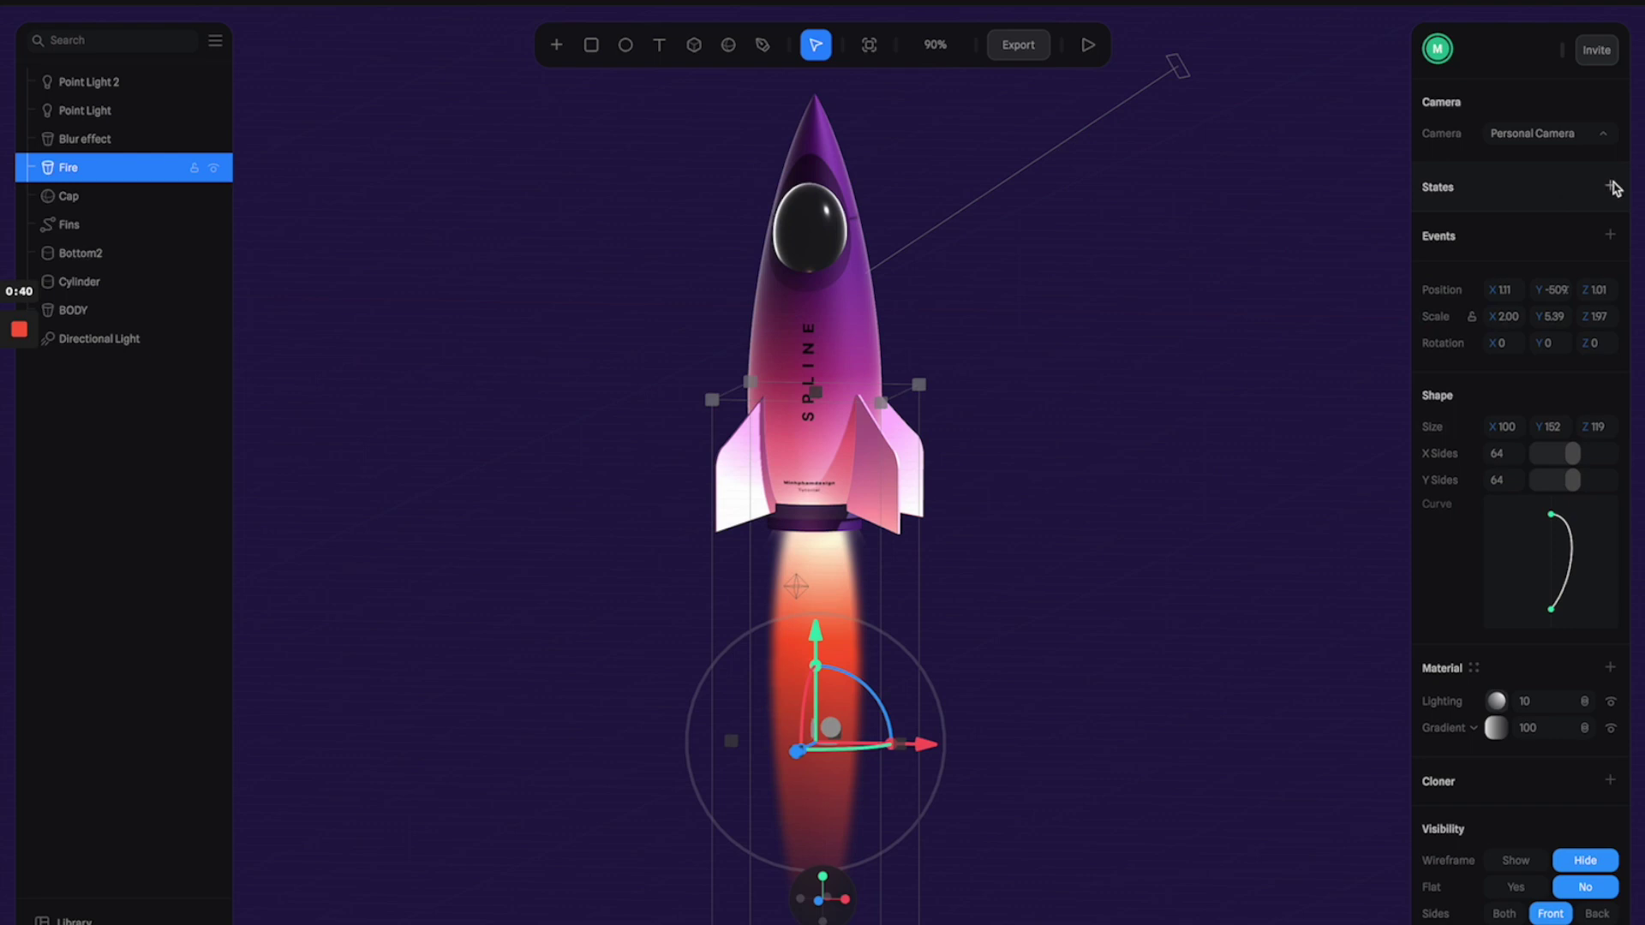
Add a second state to the Fire object, compare it with the Base State, and leave the new state active
{"action": "left_click", "coordinate": [1611, 187]}
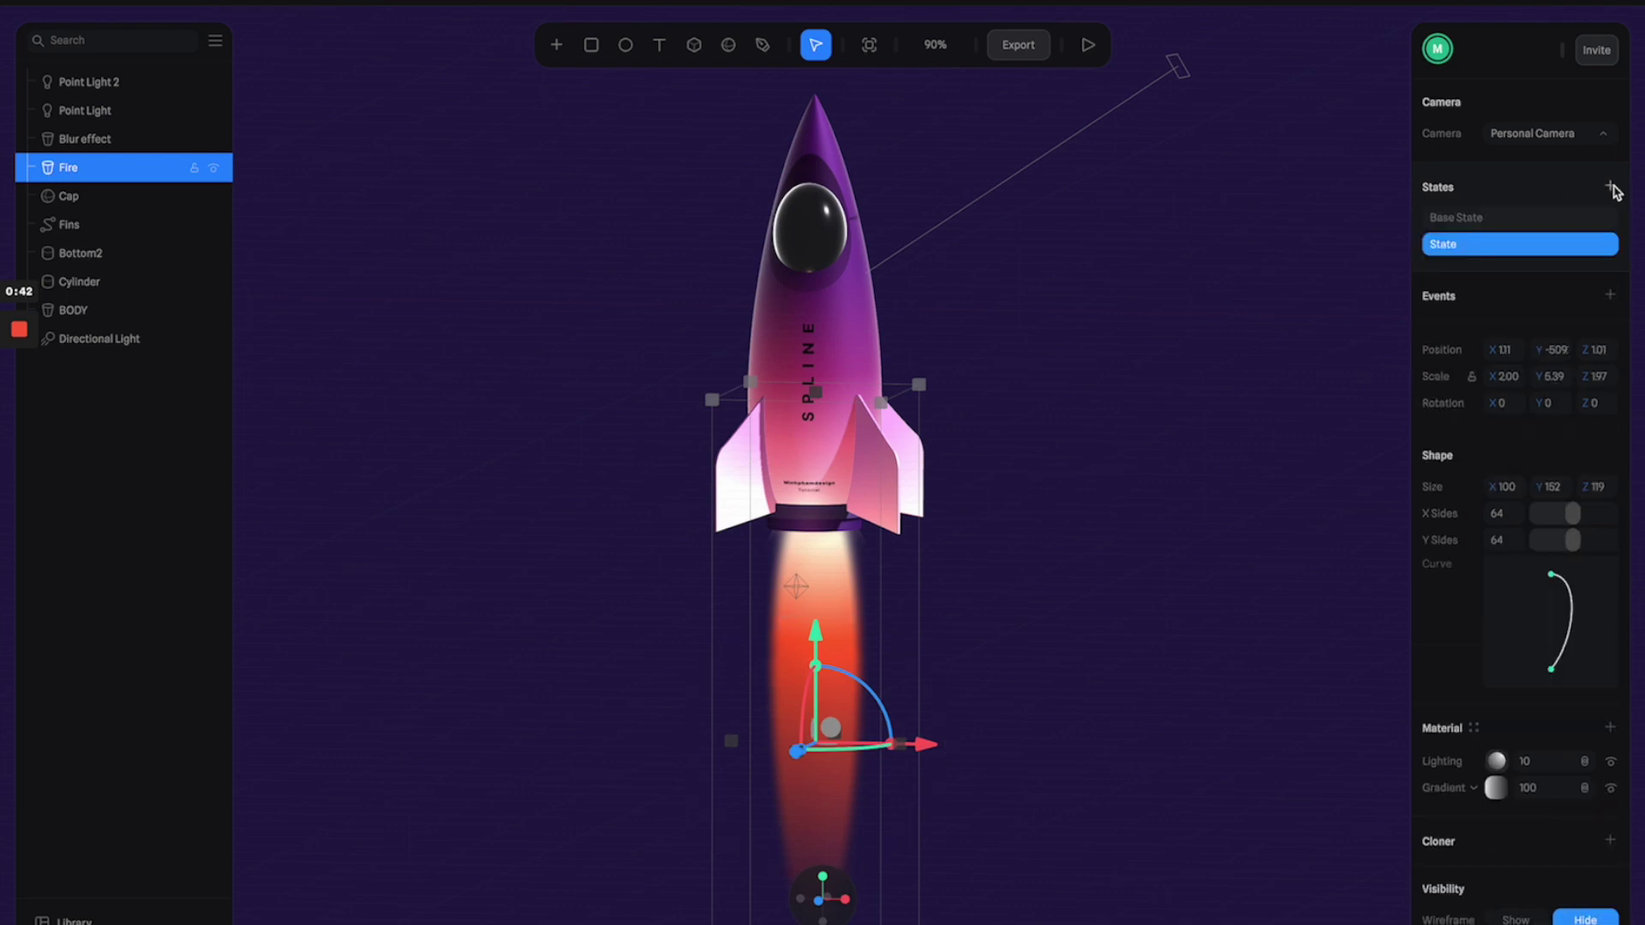
{"action": "left_click", "coordinate": [1521, 225]}
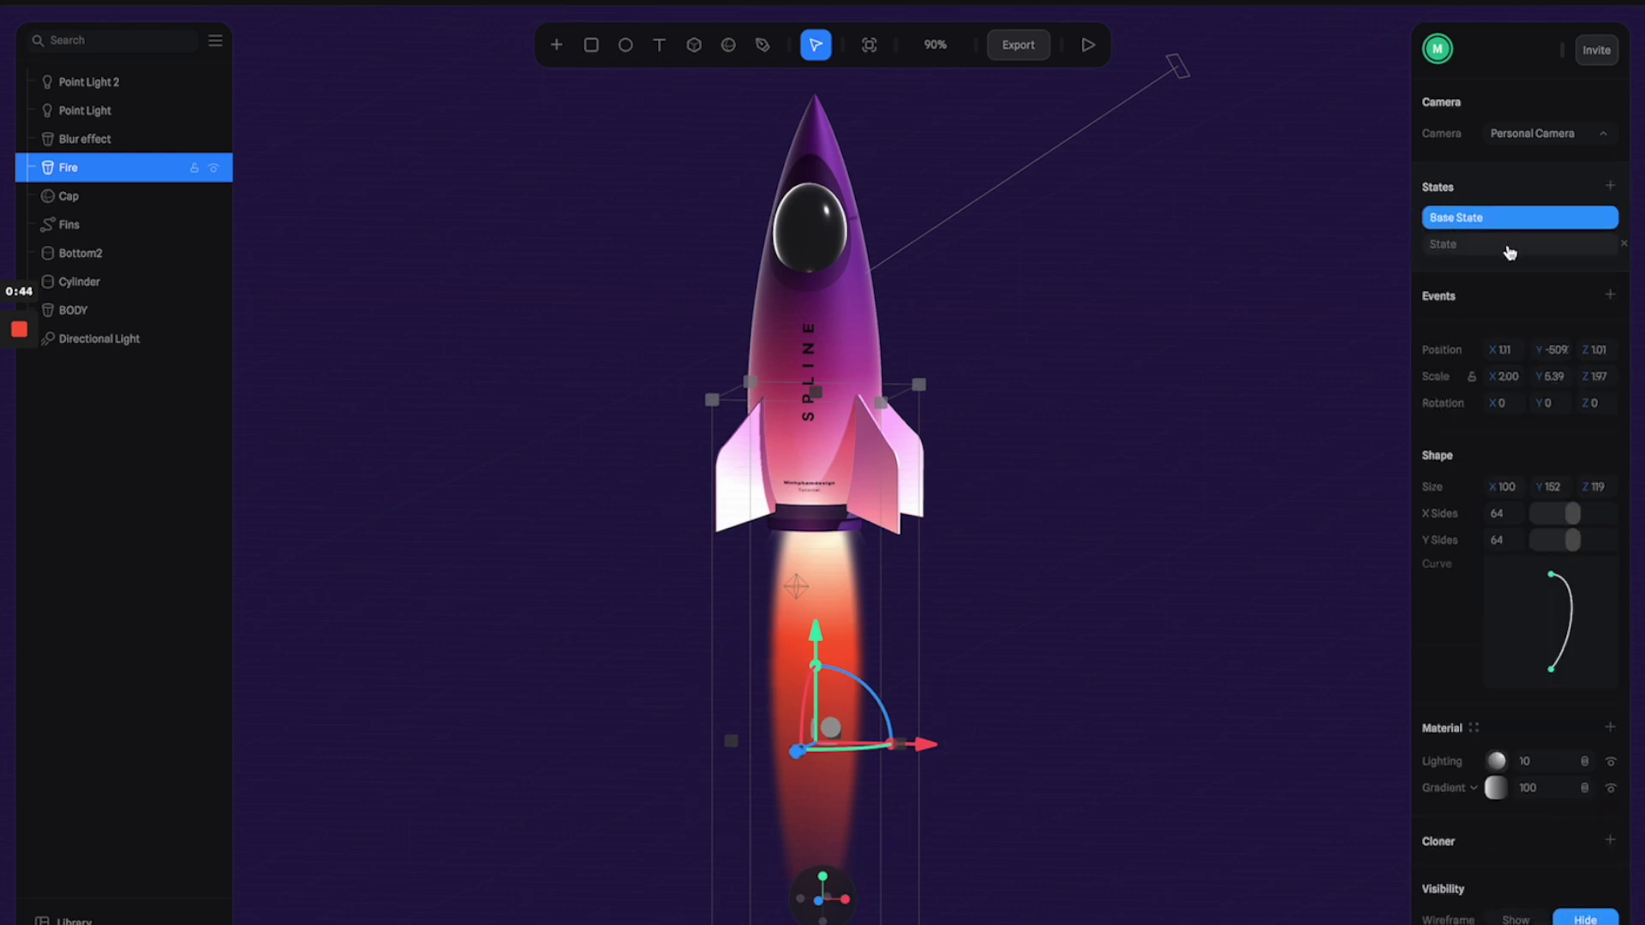
{"action": "left_click", "coordinate": [1510, 247]}
{"action": "left_click", "coordinate": [1513, 225]}
{"action": "left_click", "coordinate": [1497, 251]}
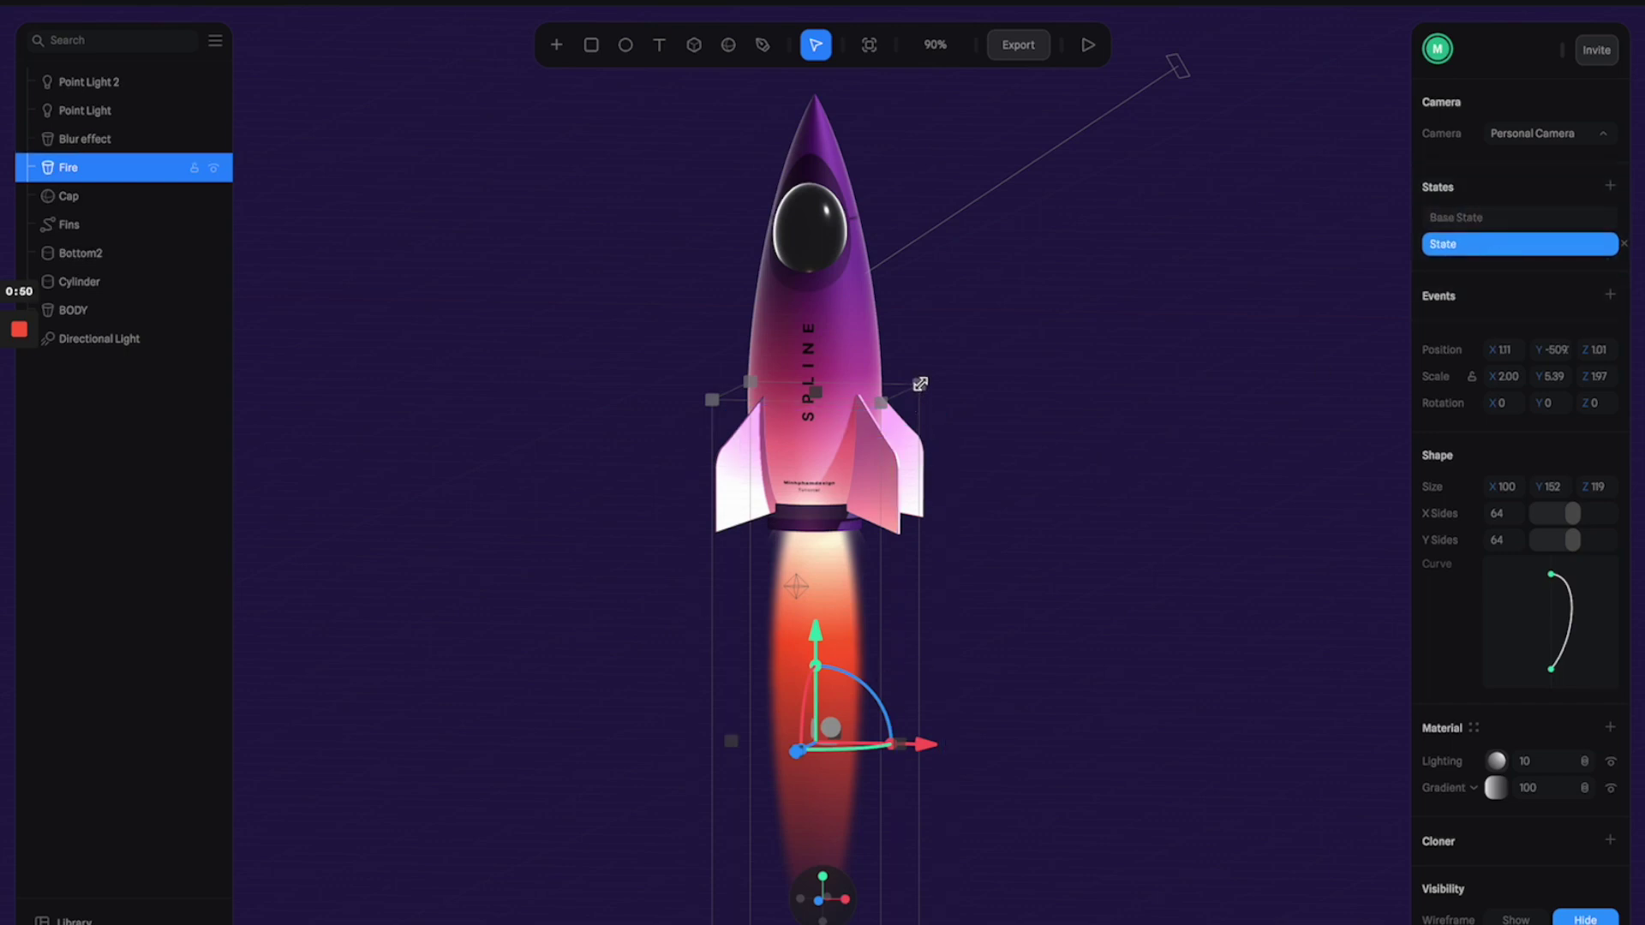
Shrink Fire in the new state to scale X 1.67, Y 4.80, raise it to about Y -490, and compare both states
{"action": "left_click_drag", "start_coordinate": [892, 747], "coordinate": [881, 751]}
{"action": "left_click_drag", "start_coordinate": [816, 666], "coordinate": [813, 624]}
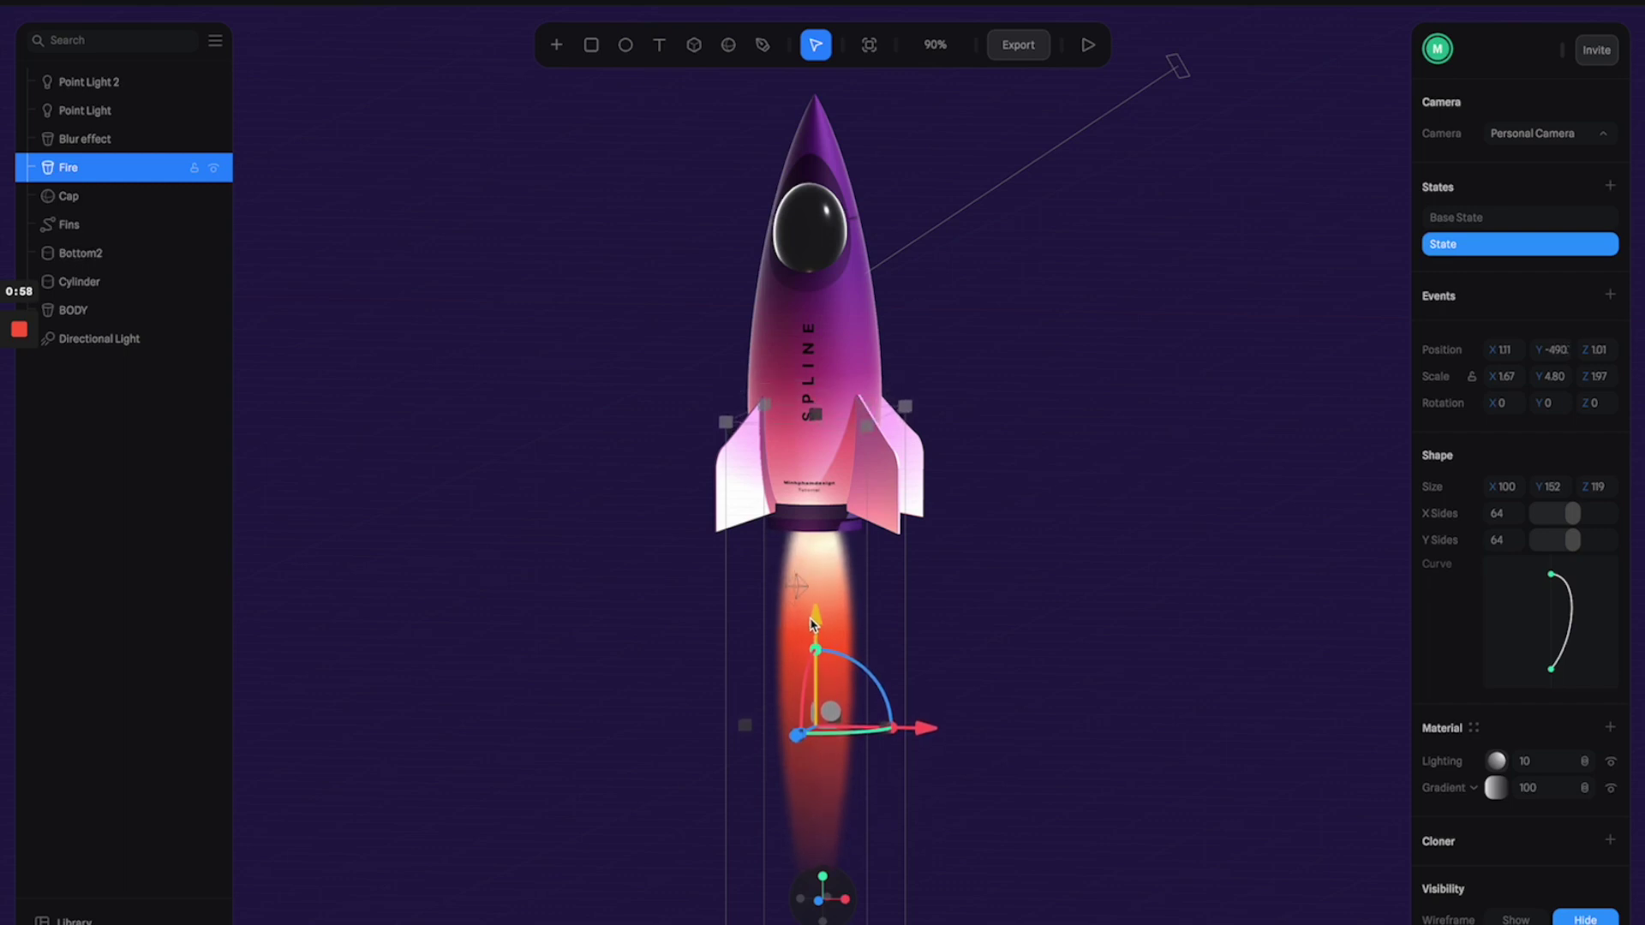
{"action": "left_click", "coordinate": [1492, 216]}
{"action": "left_click", "coordinate": [1494, 247]}
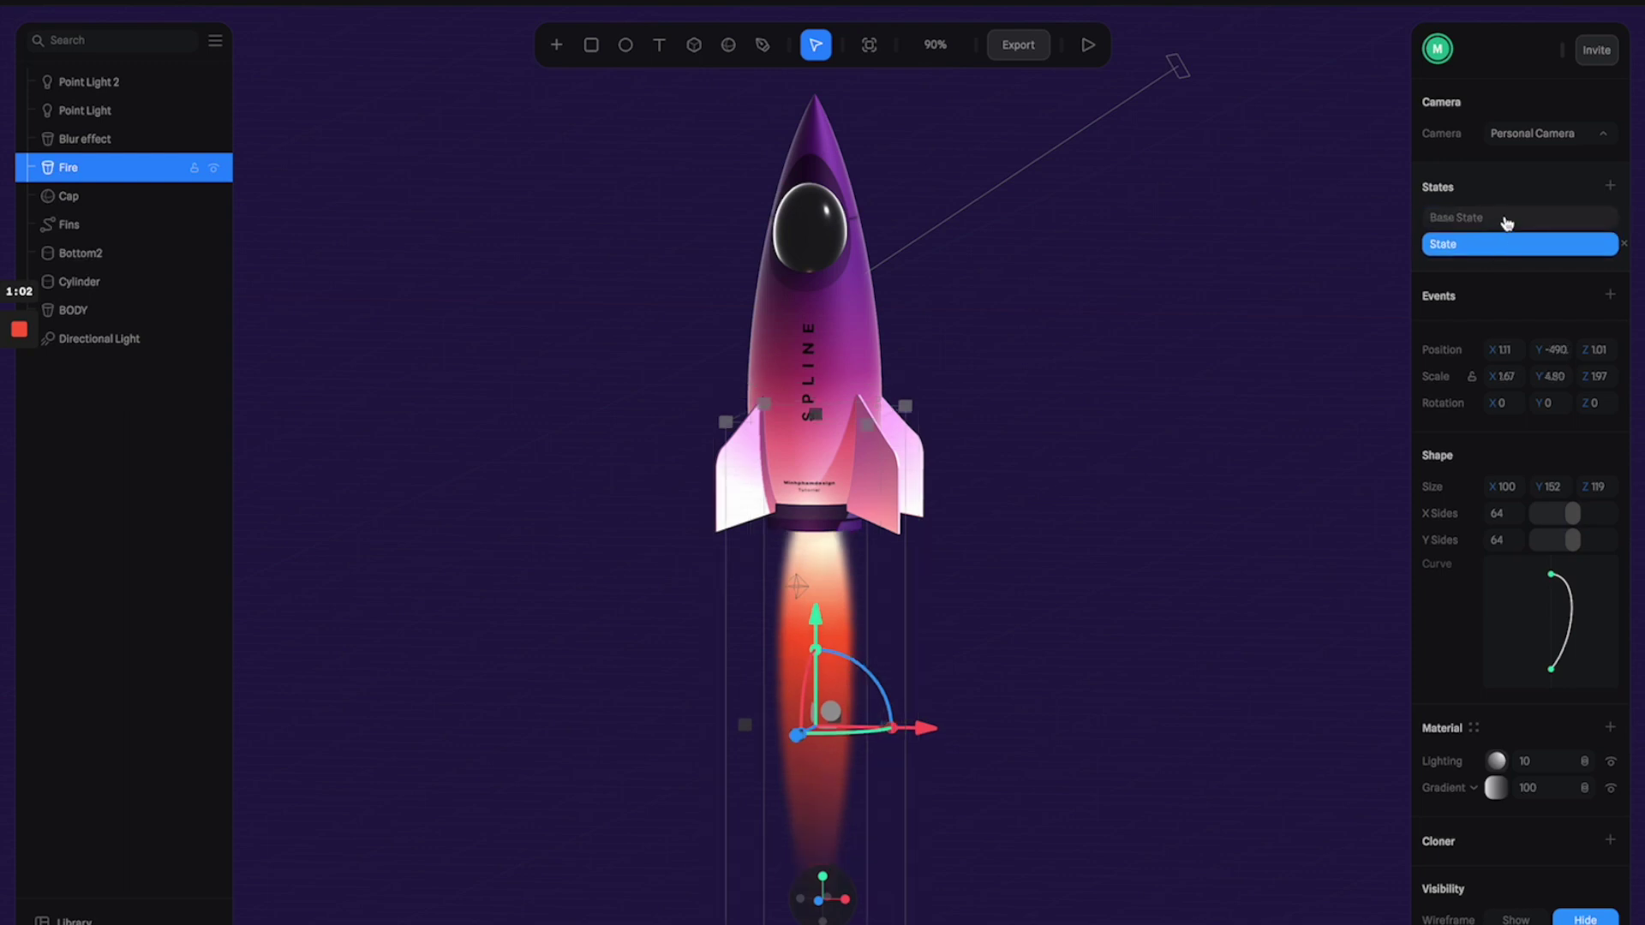
Compare Fire's Base State with its second state by switching between them
{"action": "left_click", "coordinate": [1507, 219]}
{"action": "left_click", "coordinate": [1506, 249]}
{"action": "left_click", "coordinate": [1507, 222]}
{"action": "left_click", "coordinate": [1505, 246]}
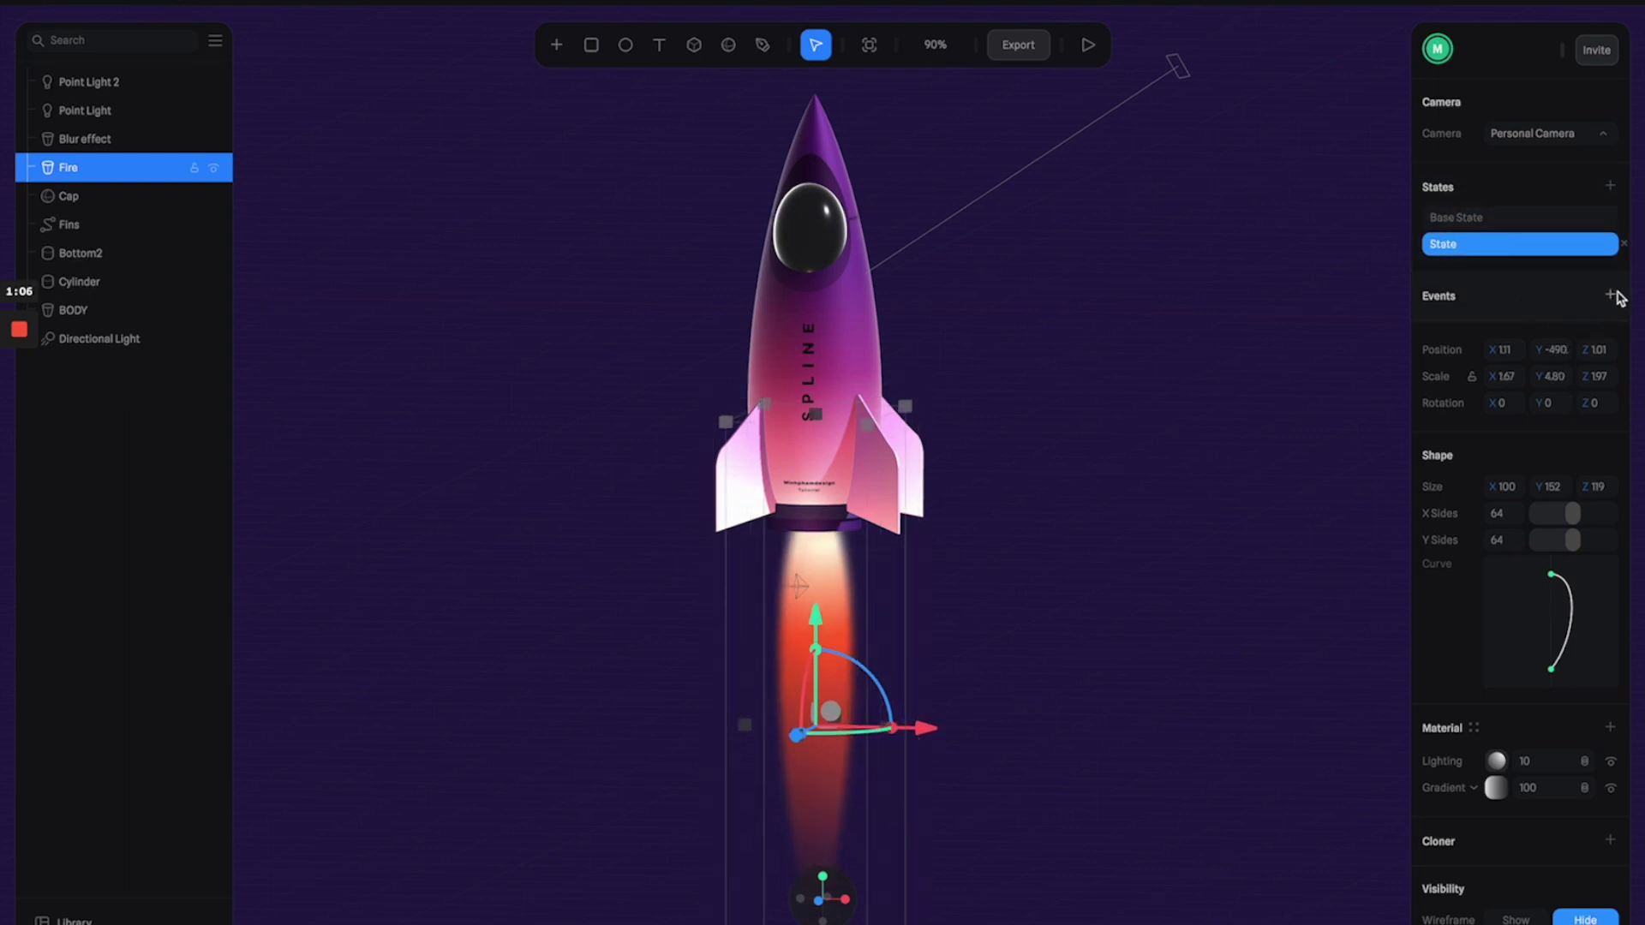
With Base State active, add a Start event that transitions Fire to State, and preview the animation
{"action": "left_click", "coordinate": [1559, 221]}
{"action": "left_click", "coordinate": [1611, 295]}
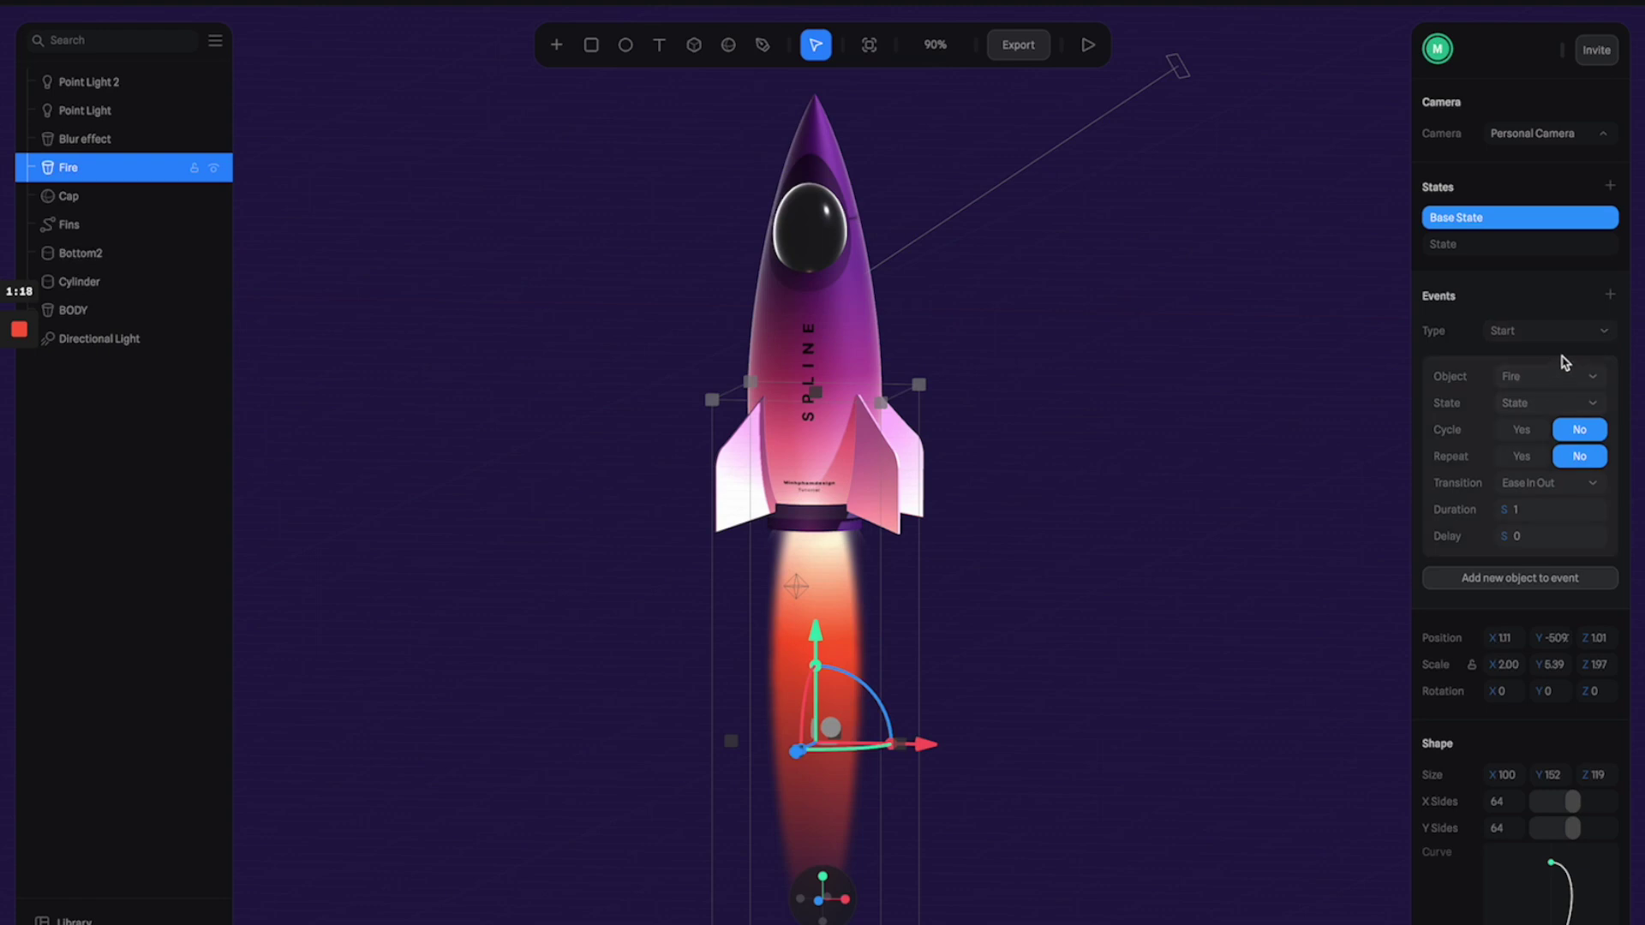
{"action": "left_click", "coordinate": [1585, 409]}
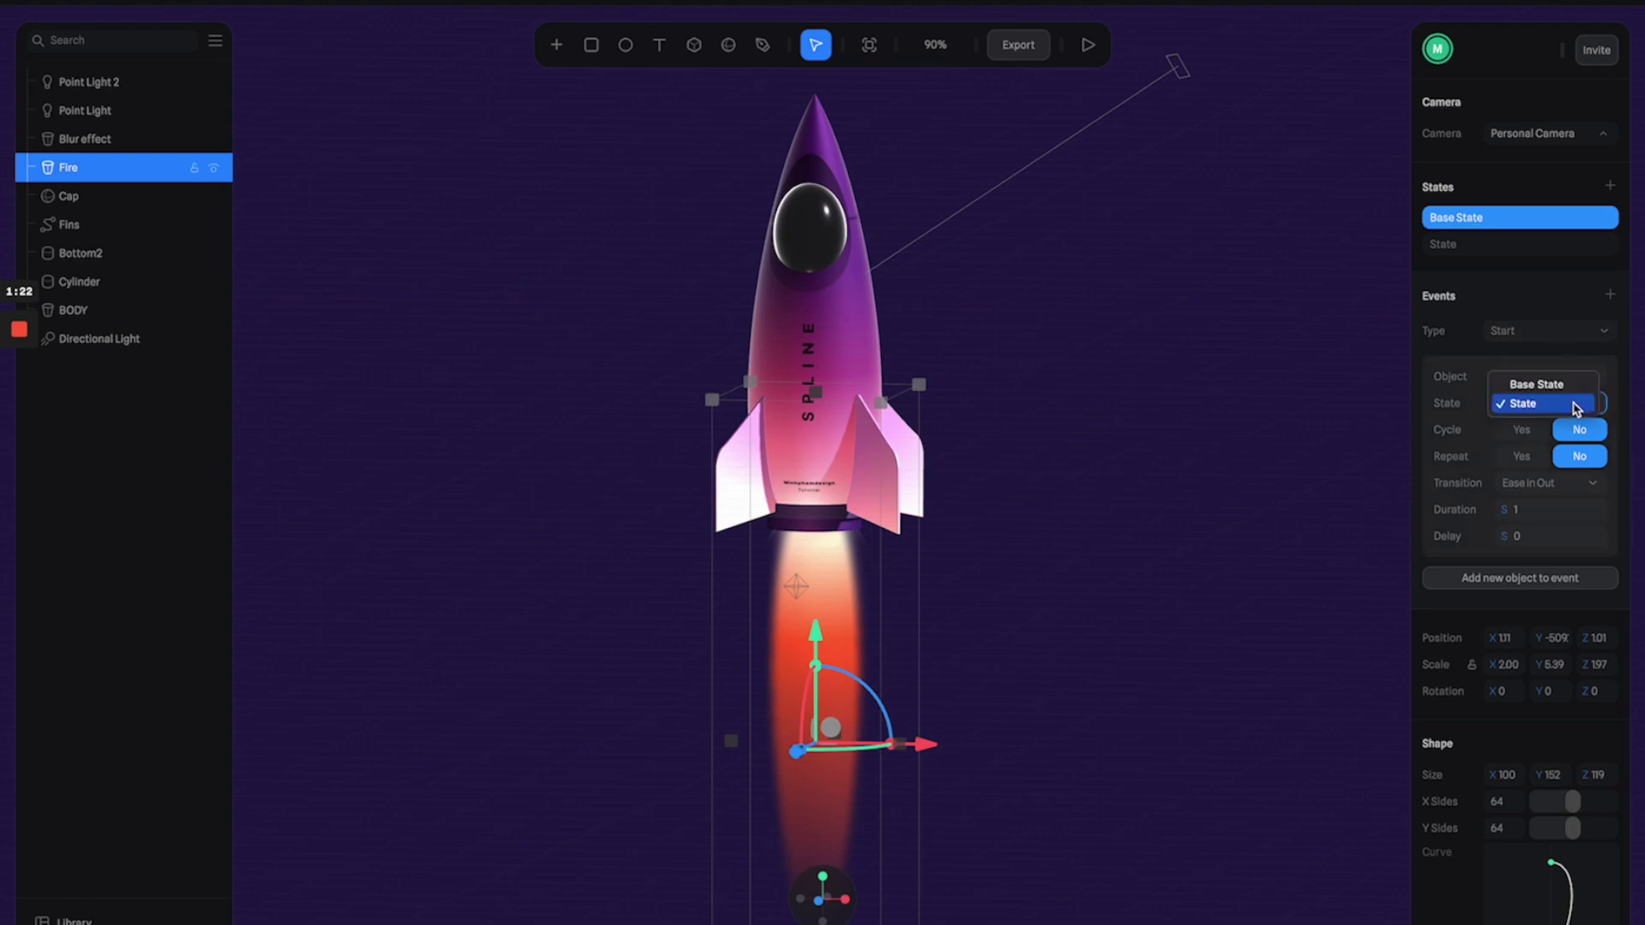
{"action": "left_click", "coordinate": [1575, 408]}
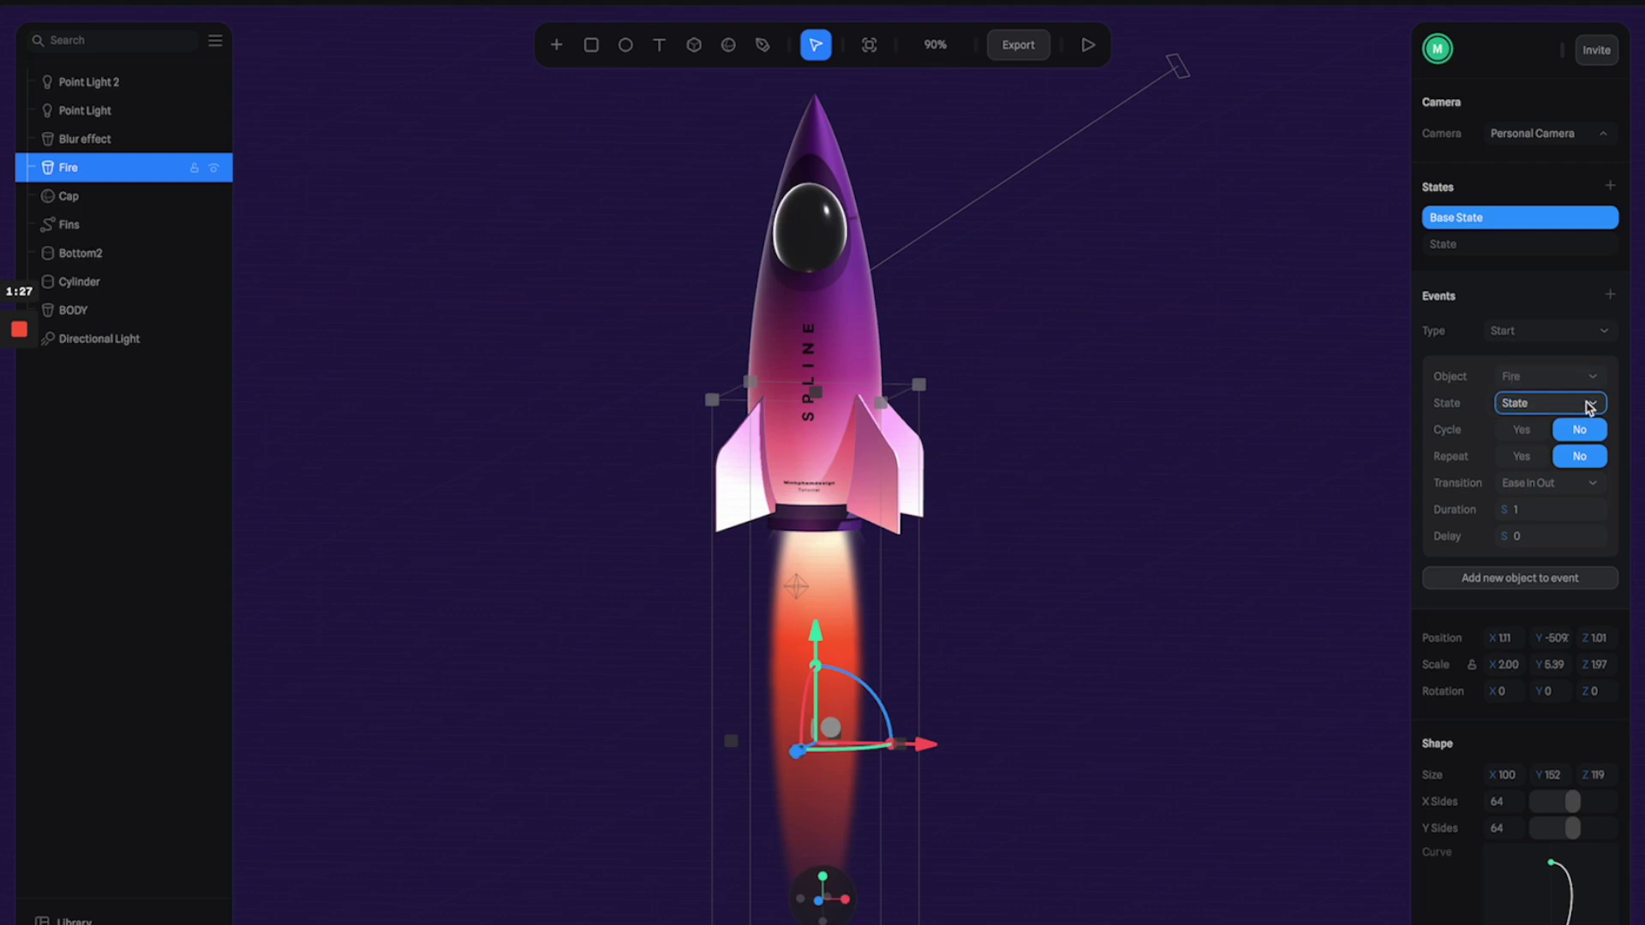
{"action": "left_click", "coordinate": [1087, 46]}
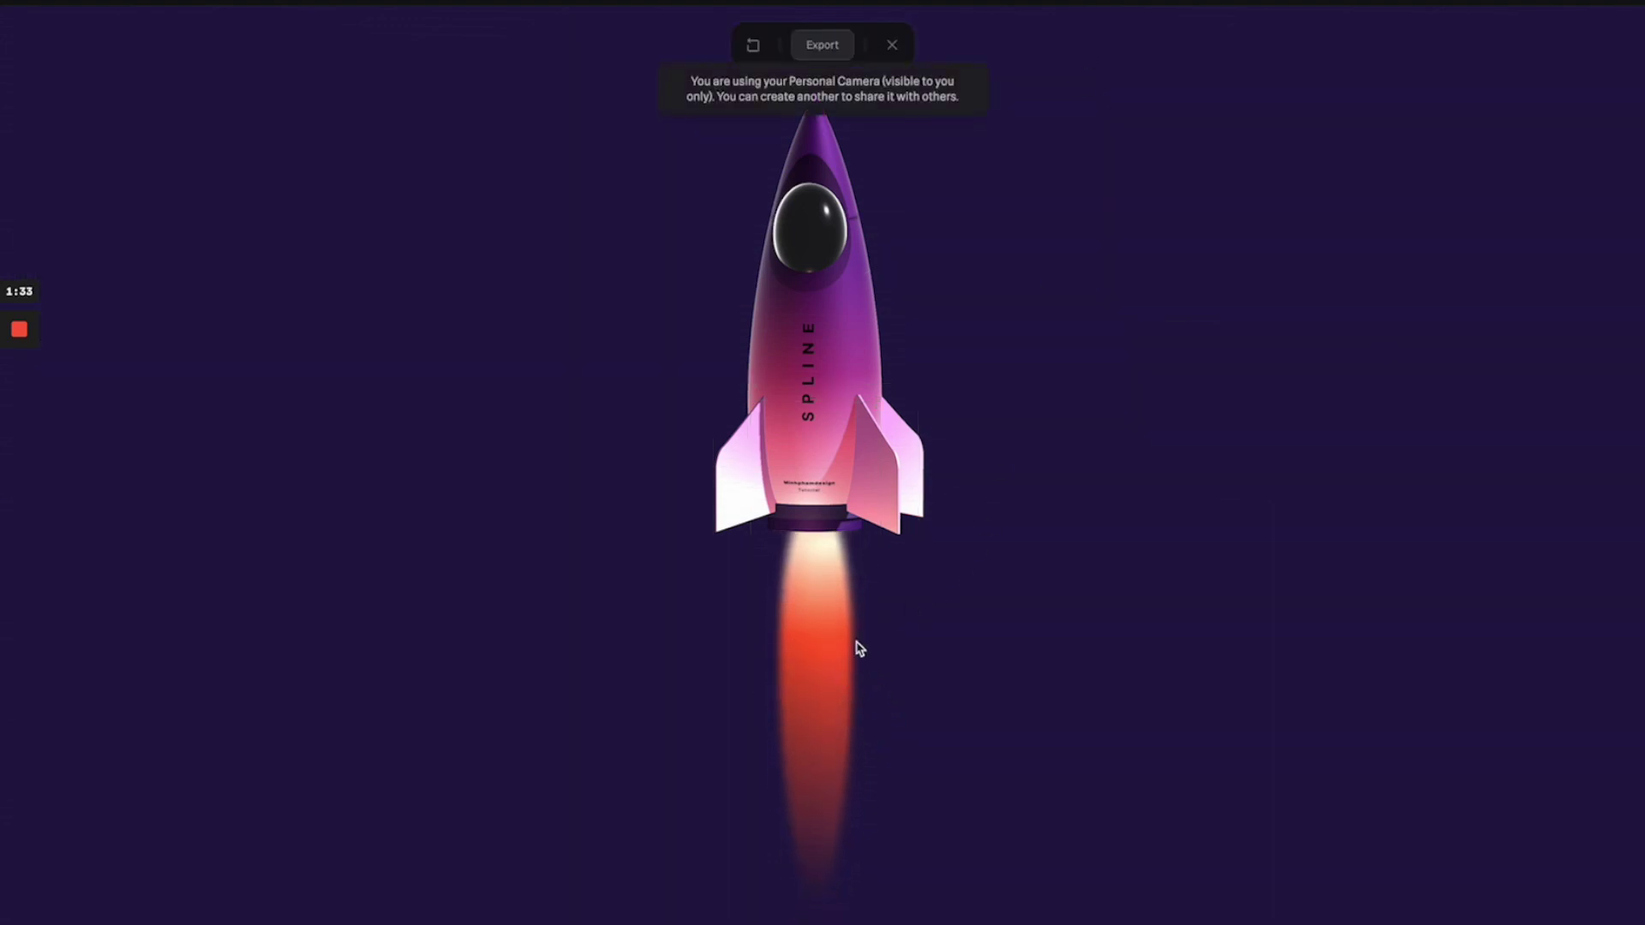
{"action": "left_click", "coordinate": [902, 48]}
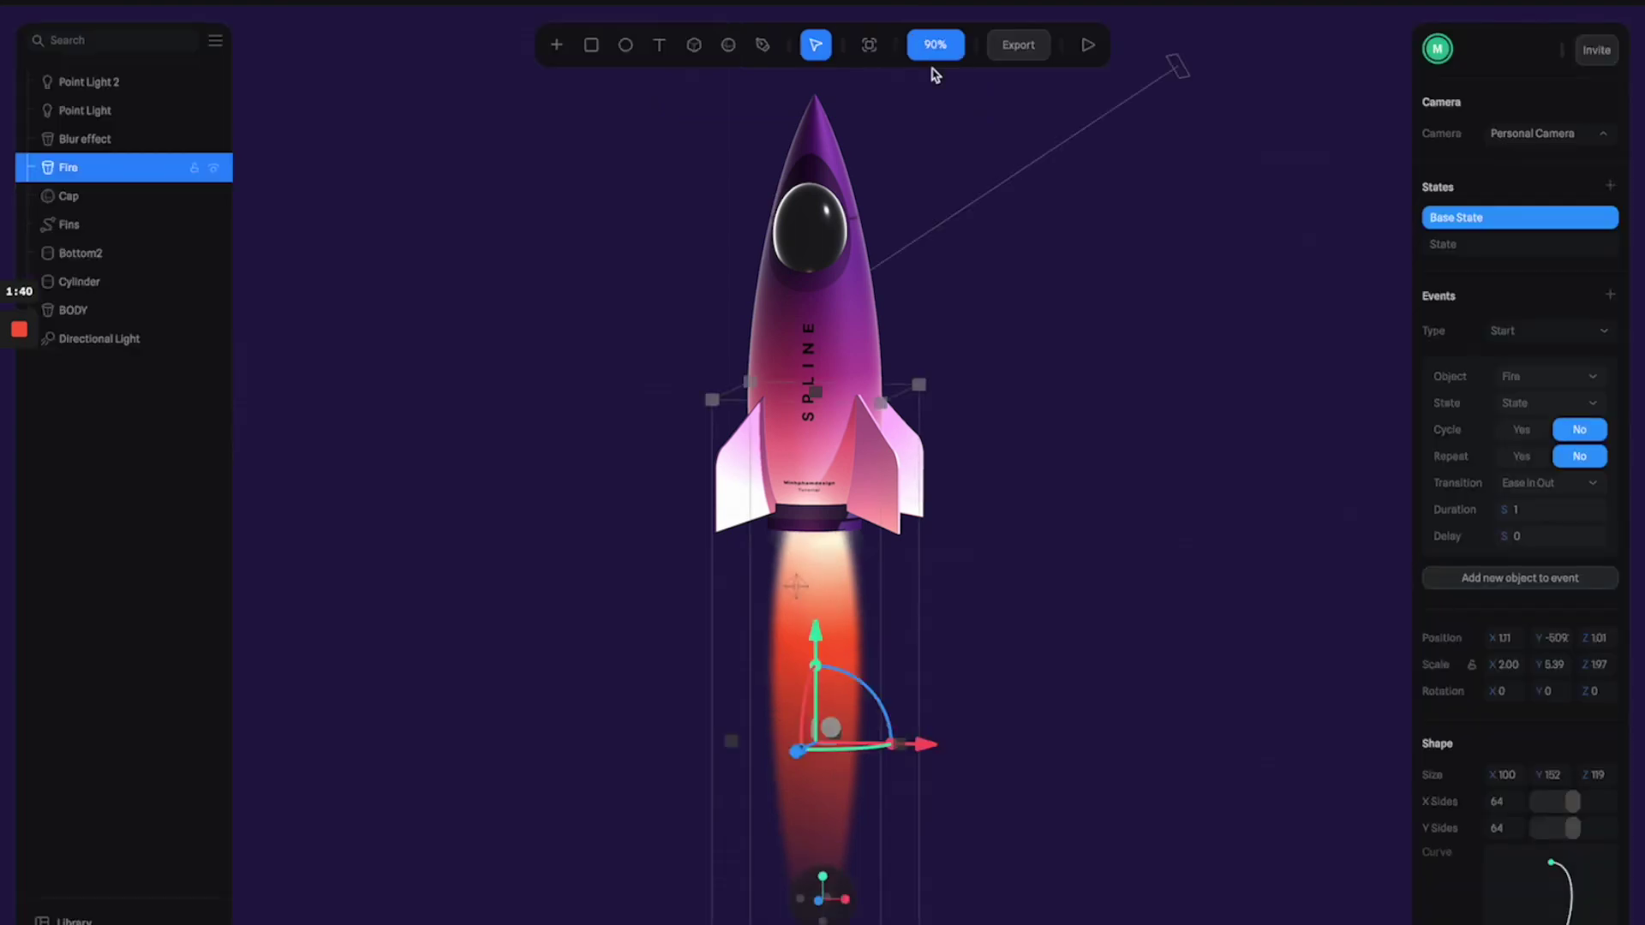
Enable Cycle and Repeat on Fire's Start event and preview the looping flame
{"action": "left_click", "coordinate": [1523, 430]}
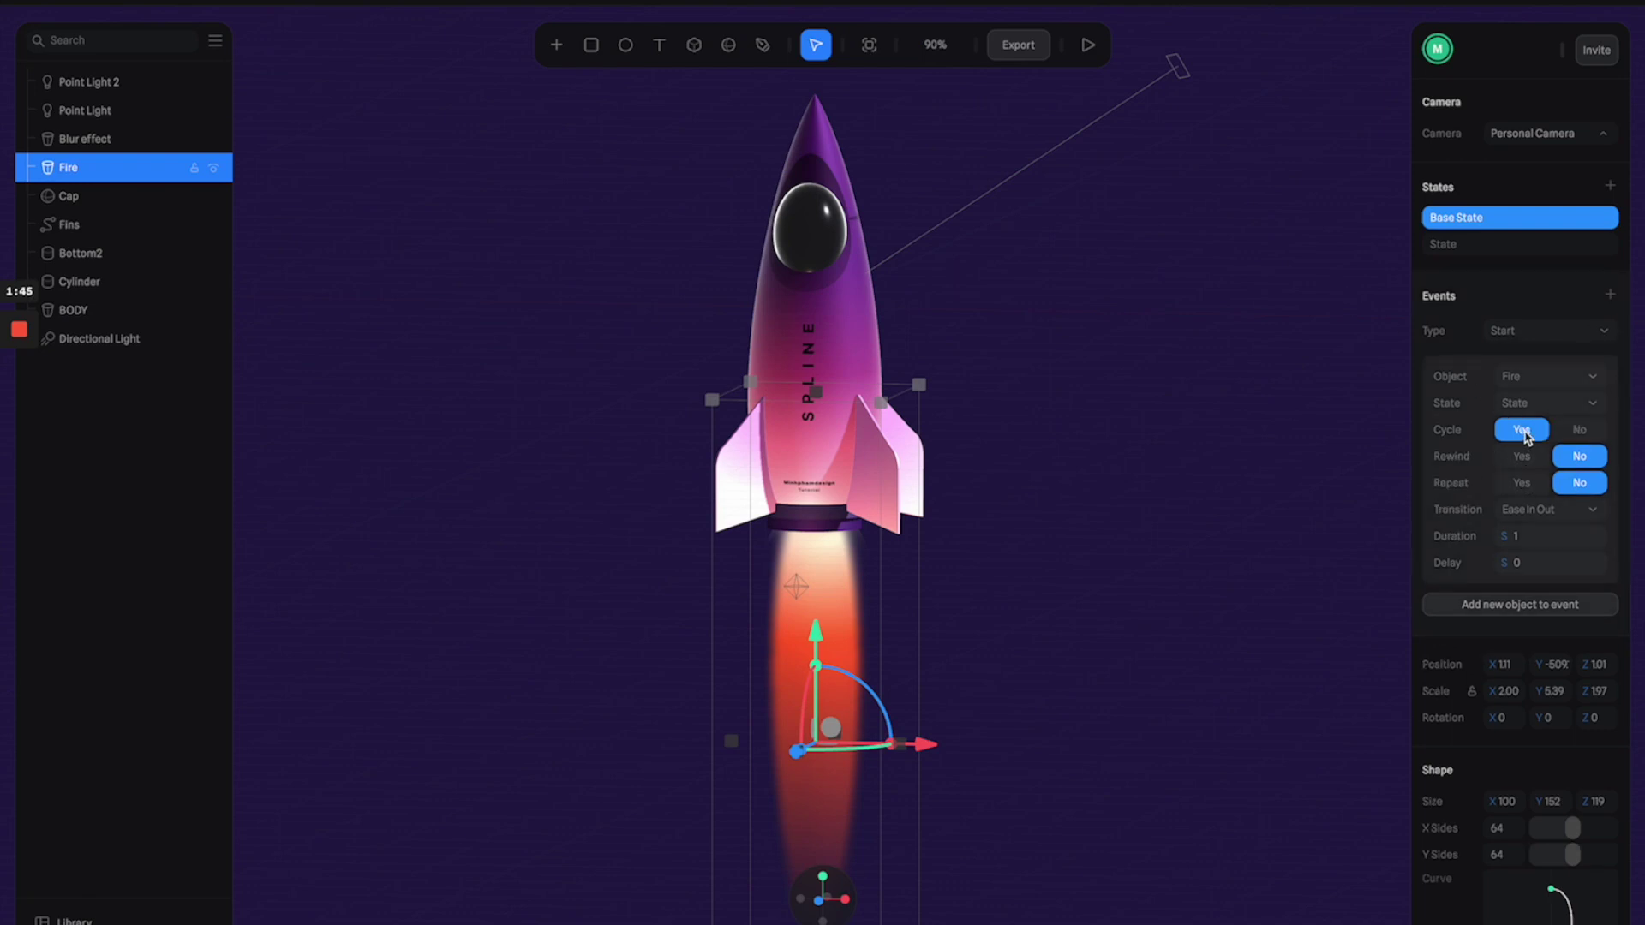
{"action": "left_click", "coordinate": [1522, 483]}
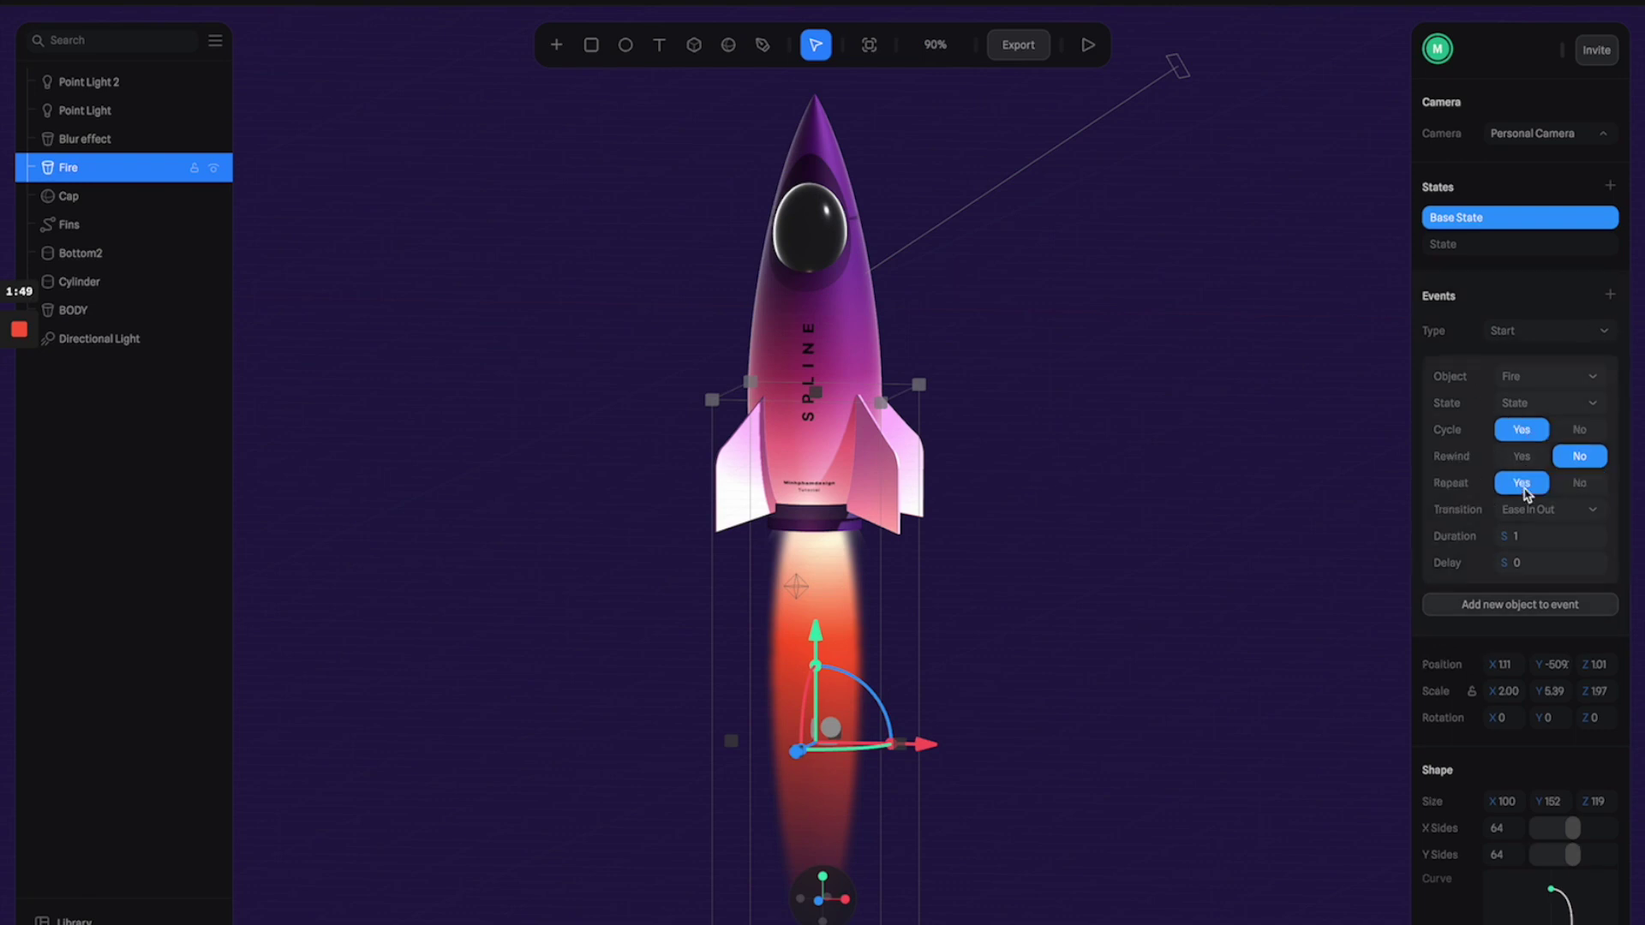
{"action": "left_click", "coordinate": [1088, 45]}
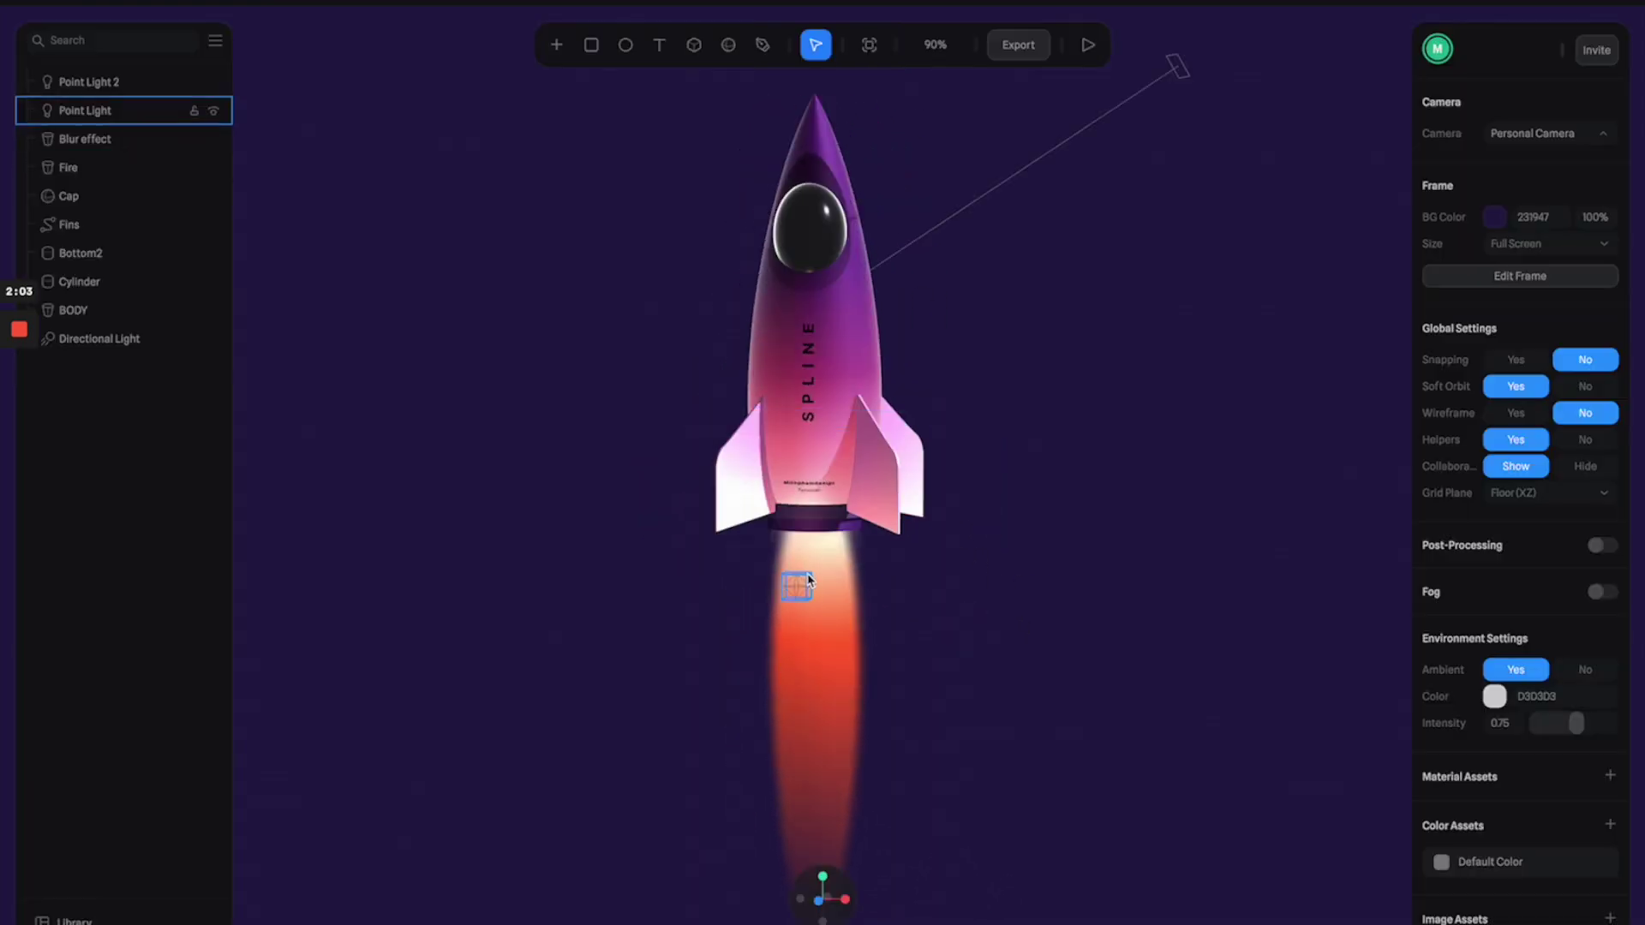
{"action": "left_click", "coordinate": [795, 587]}
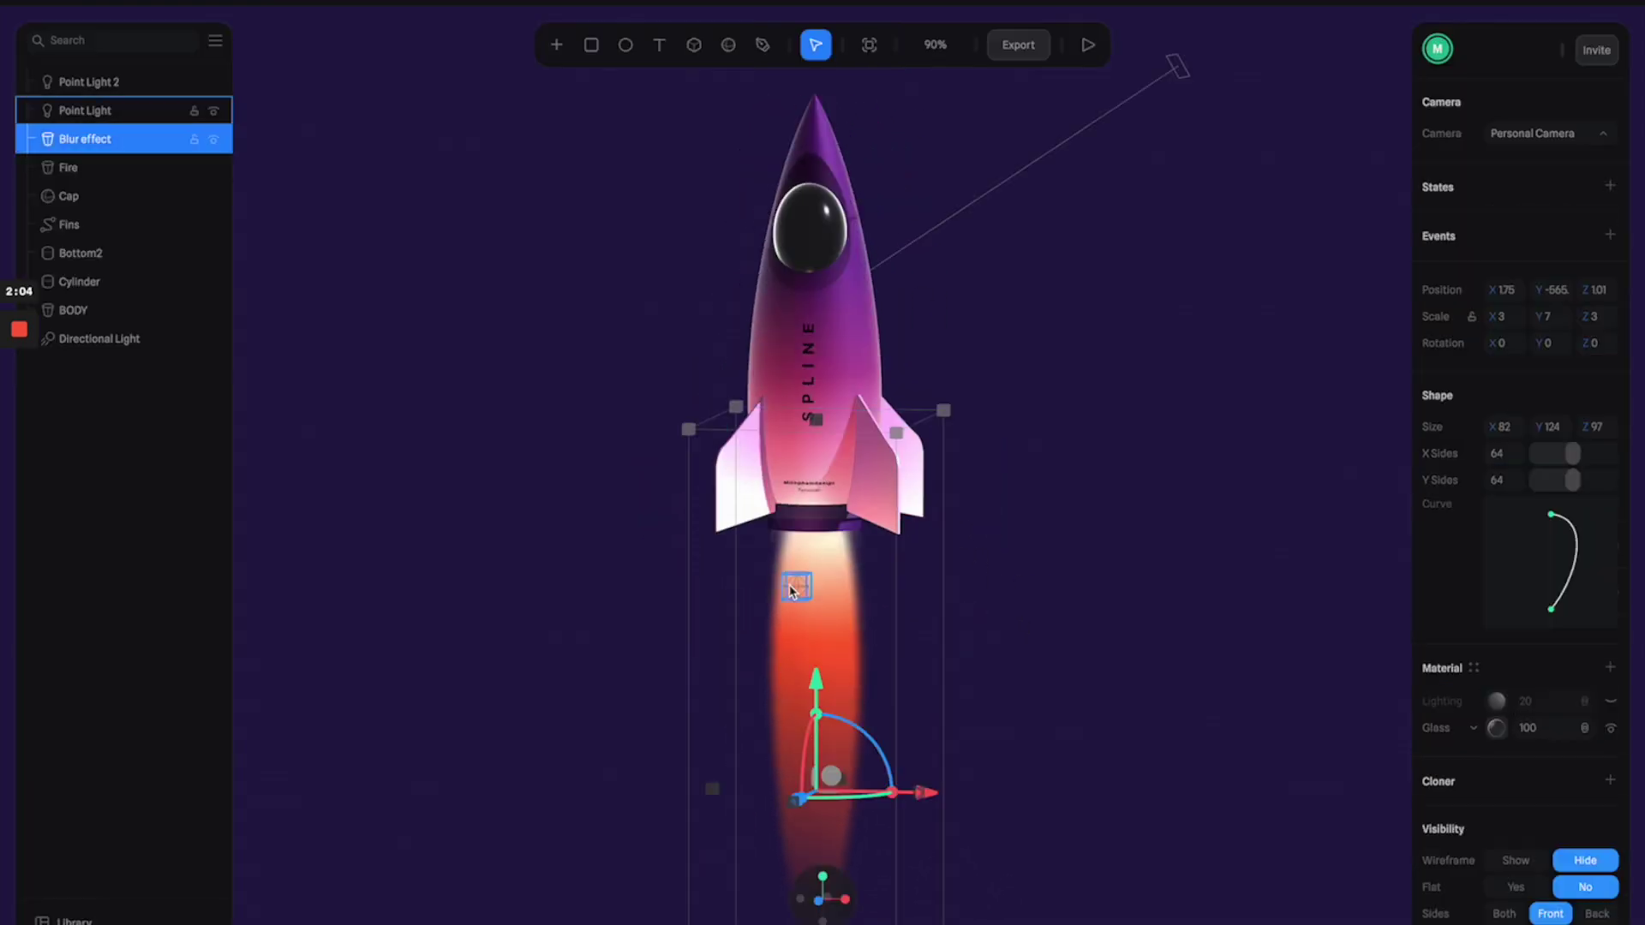
{"action": "left_click", "coordinate": [796, 588]}
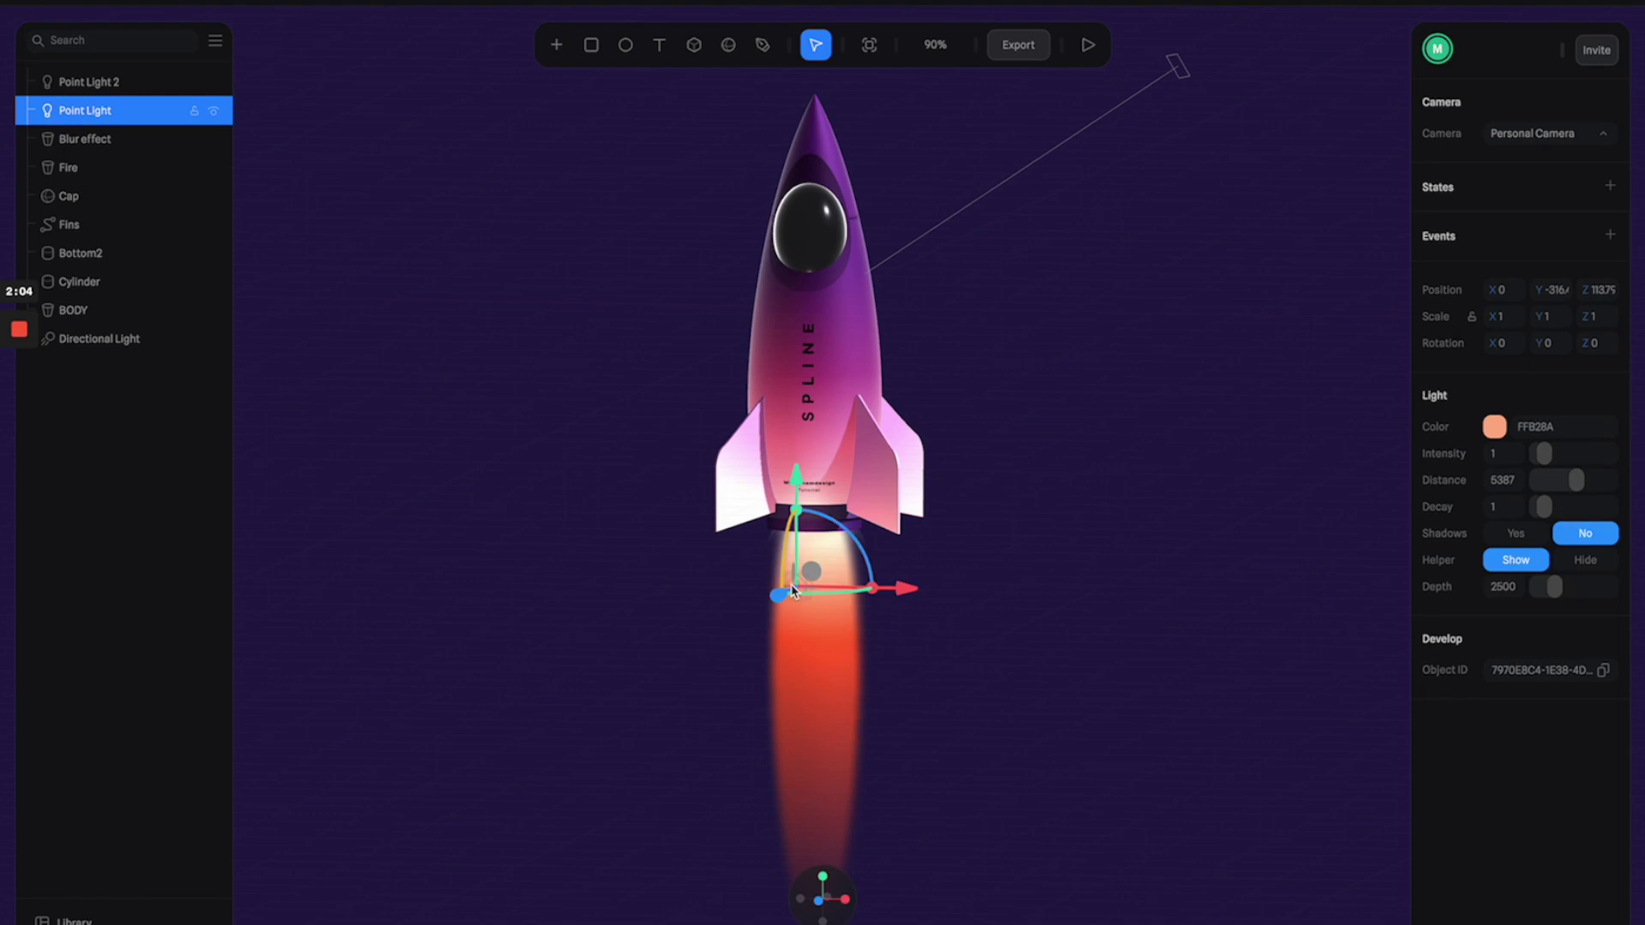
{"action": "left_click", "coordinate": [824, 681]}
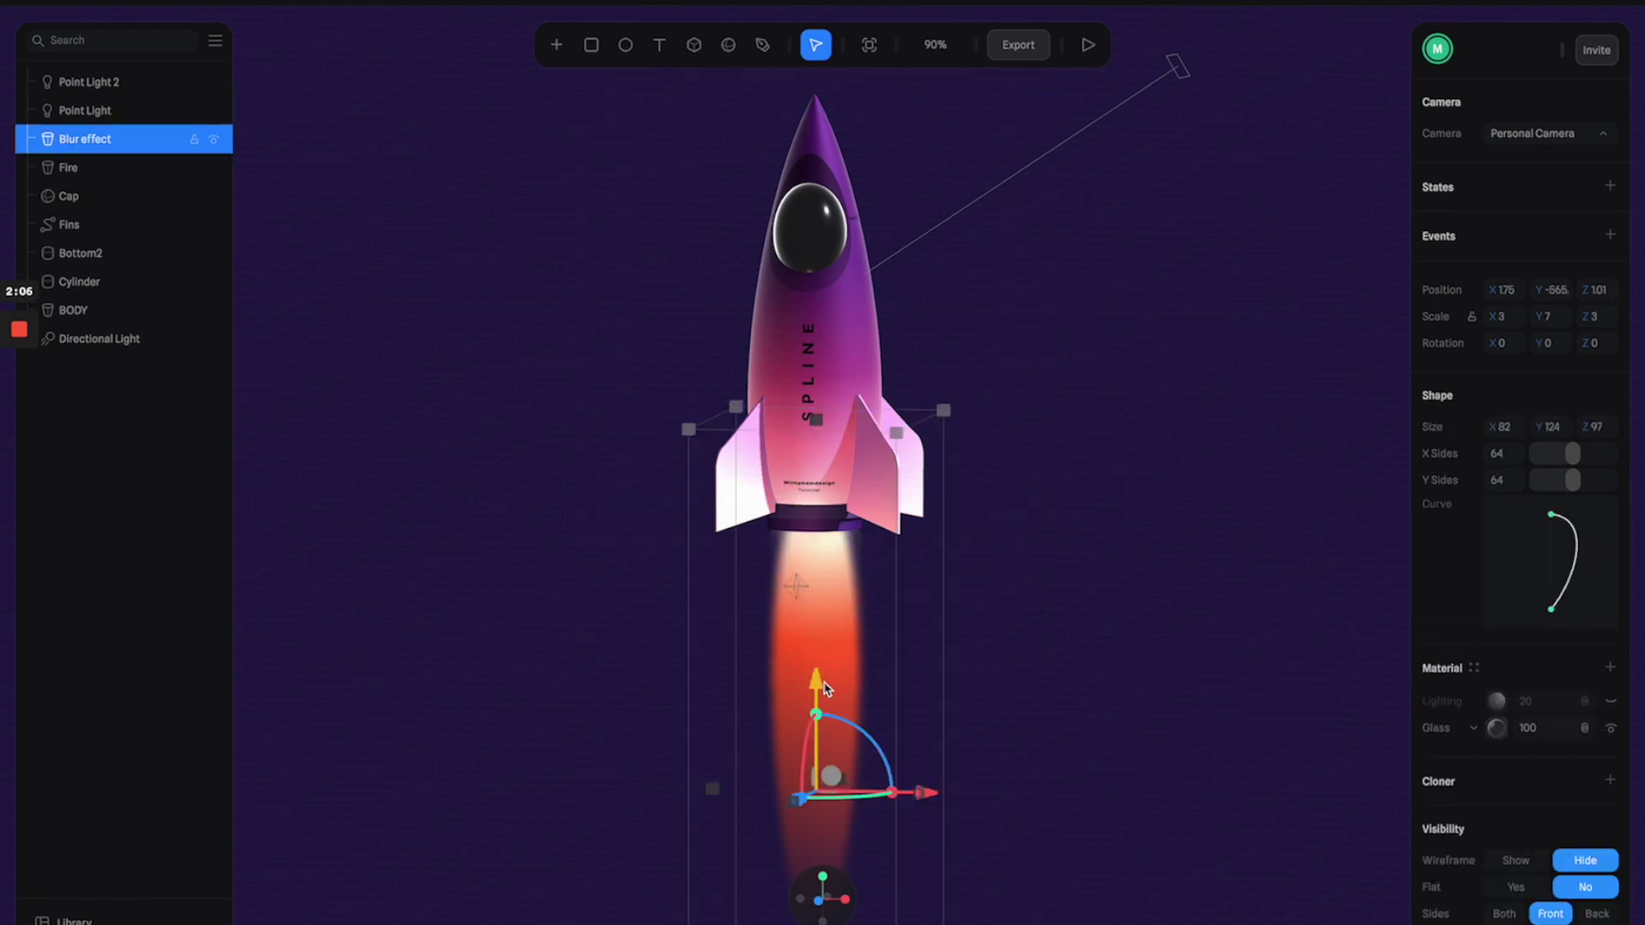
{"action": "left_click", "coordinate": [82, 112]}
{"action": "left_click", "coordinate": [87, 171]}
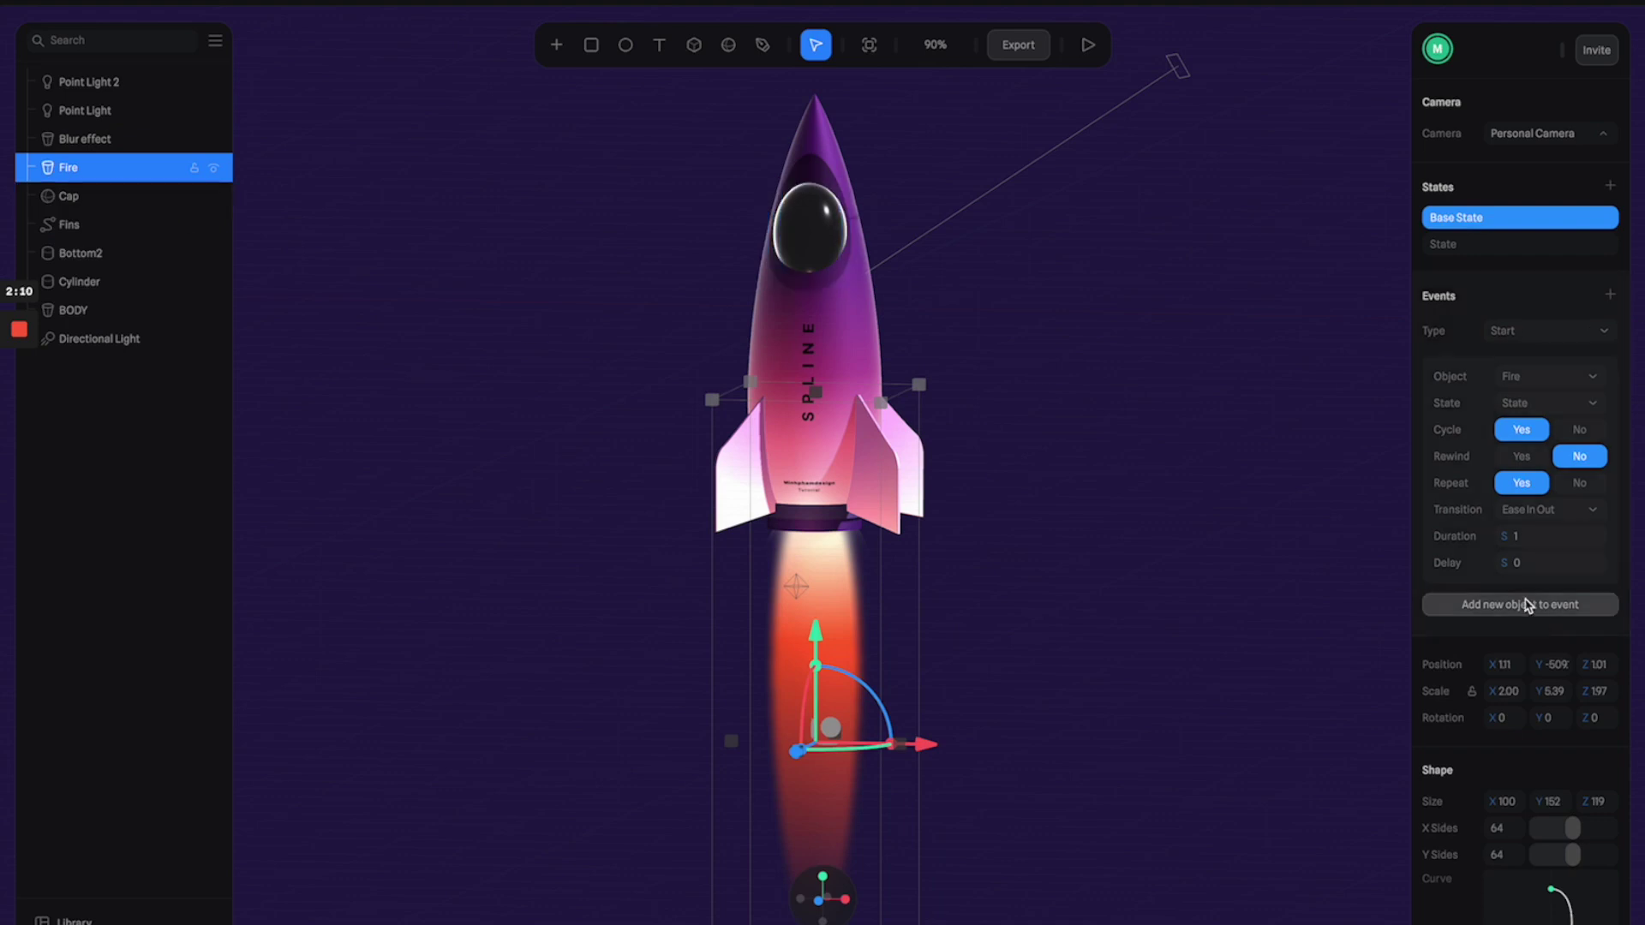
{"action": "left_click", "coordinate": [1017, 497]}
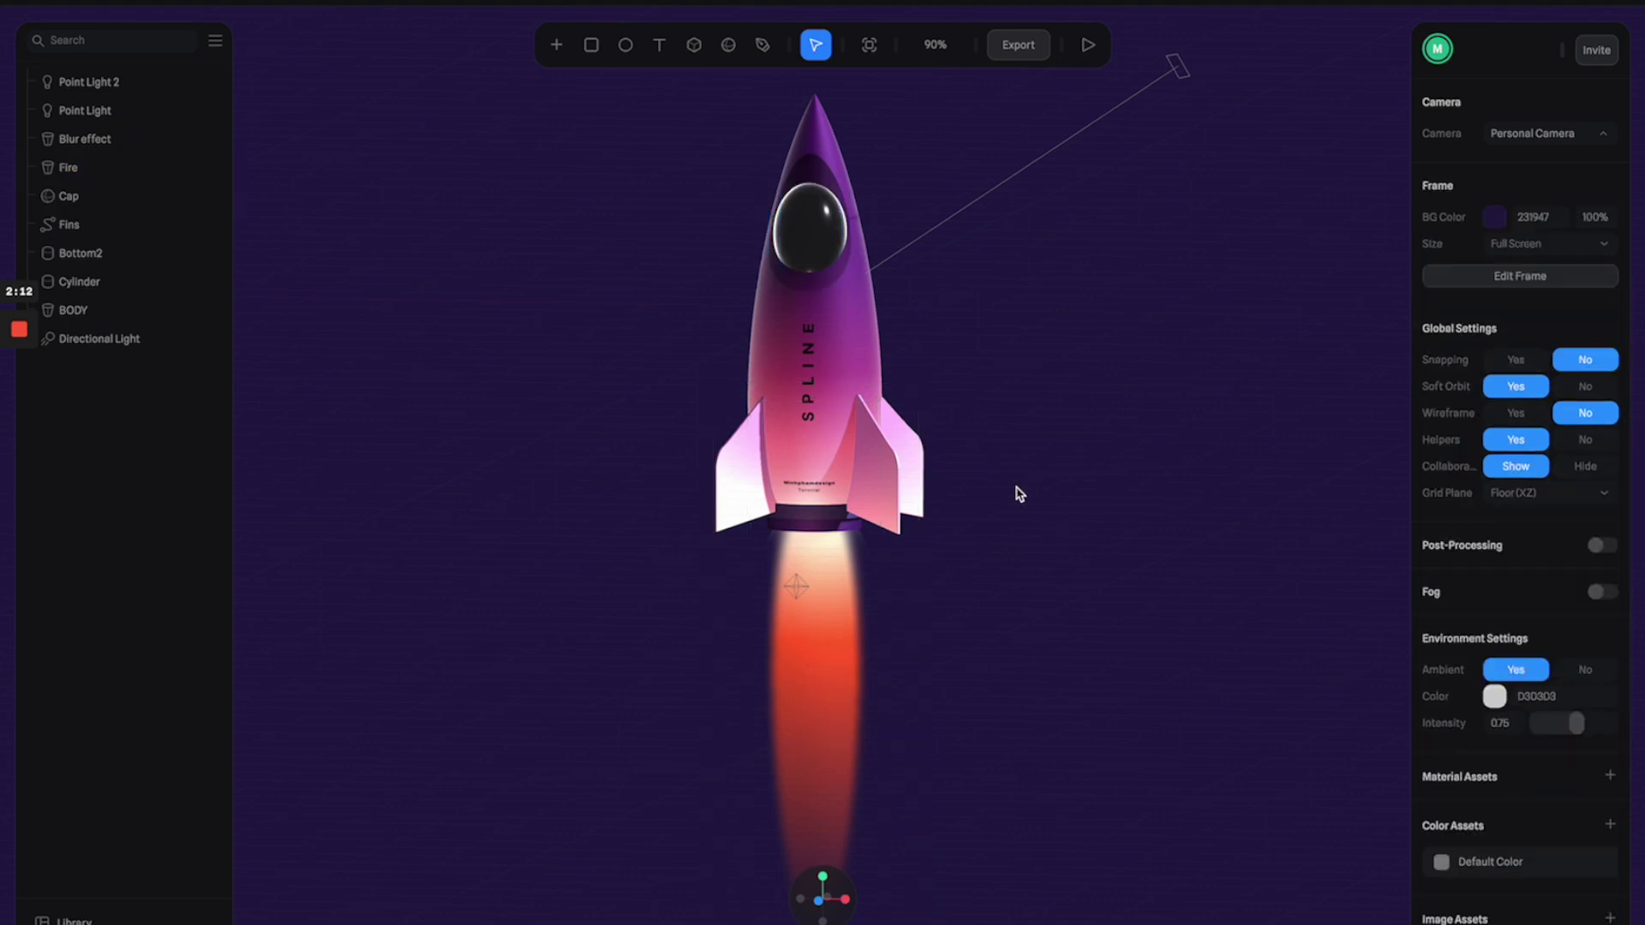
Group all objects from BODY up to Point Light 2, leaving the Directional Light out
{"action": "middle_click_drag", "start_coordinate": [988, 378], "coordinate": [999, 529]}
{"action": "left_click", "coordinate": [768, 568]}
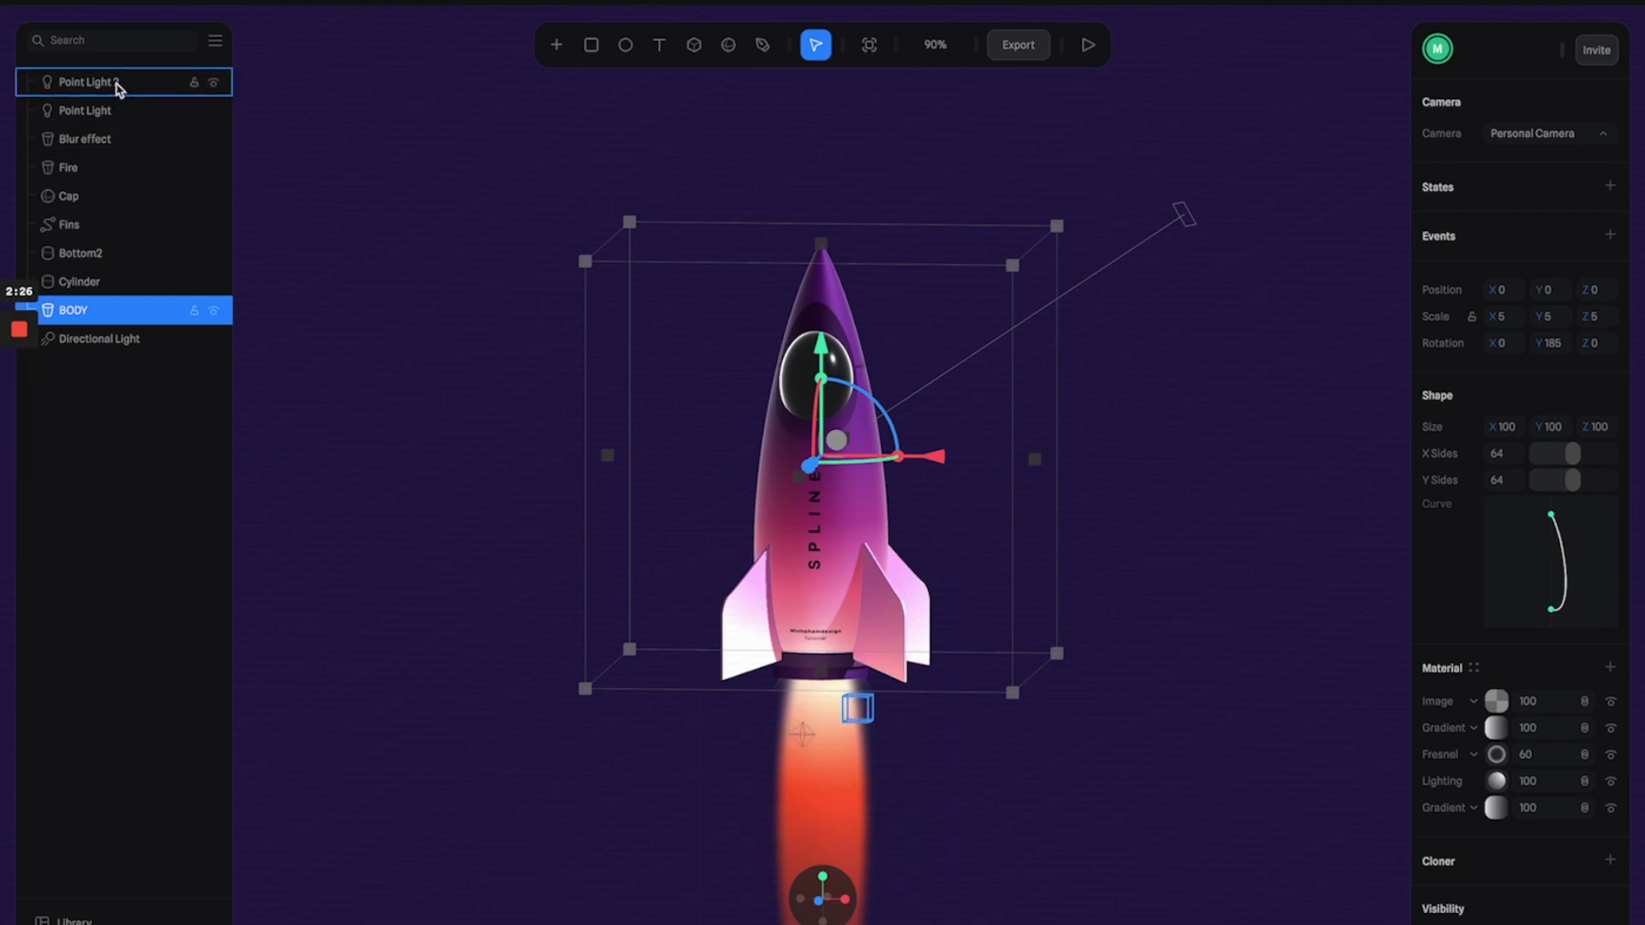
{"action": "left_click", "coordinate": [119, 89], "text": "shift"}
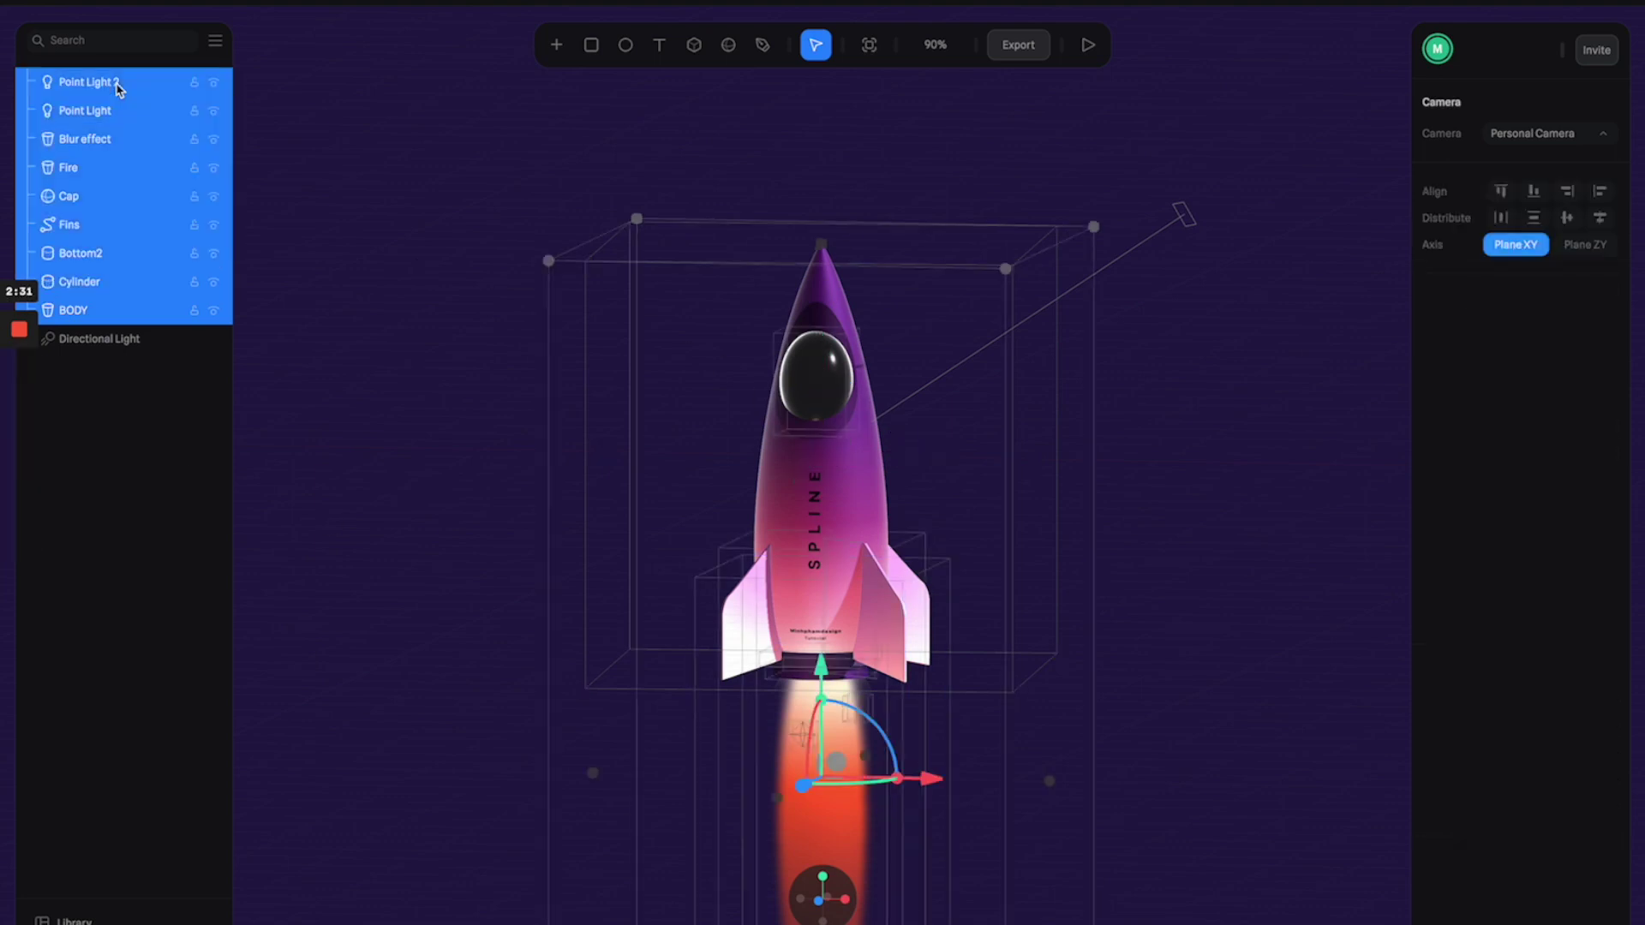
{"action": "right_click", "coordinate": [96, 200]}
{"action": "left_click", "coordinate": [239, 326]}
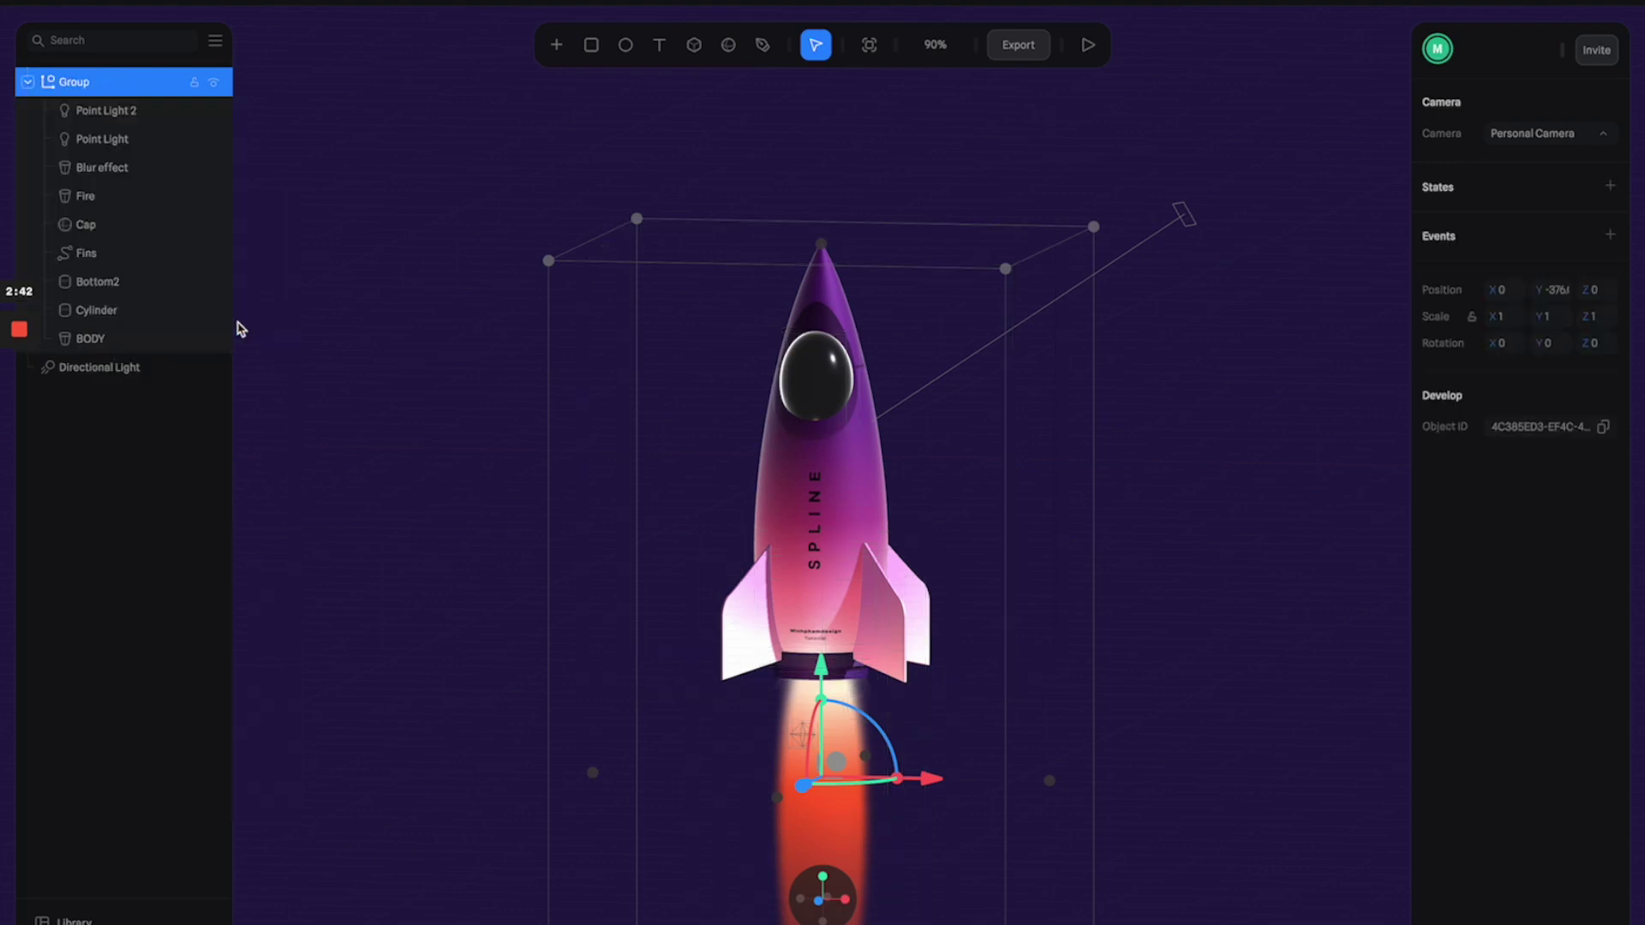
Rename the new group as ROCKET and clear the selection
{"action": "double_click", "coordinate": [133, 82]}
{"action": "type", "text": "ROCKET"}
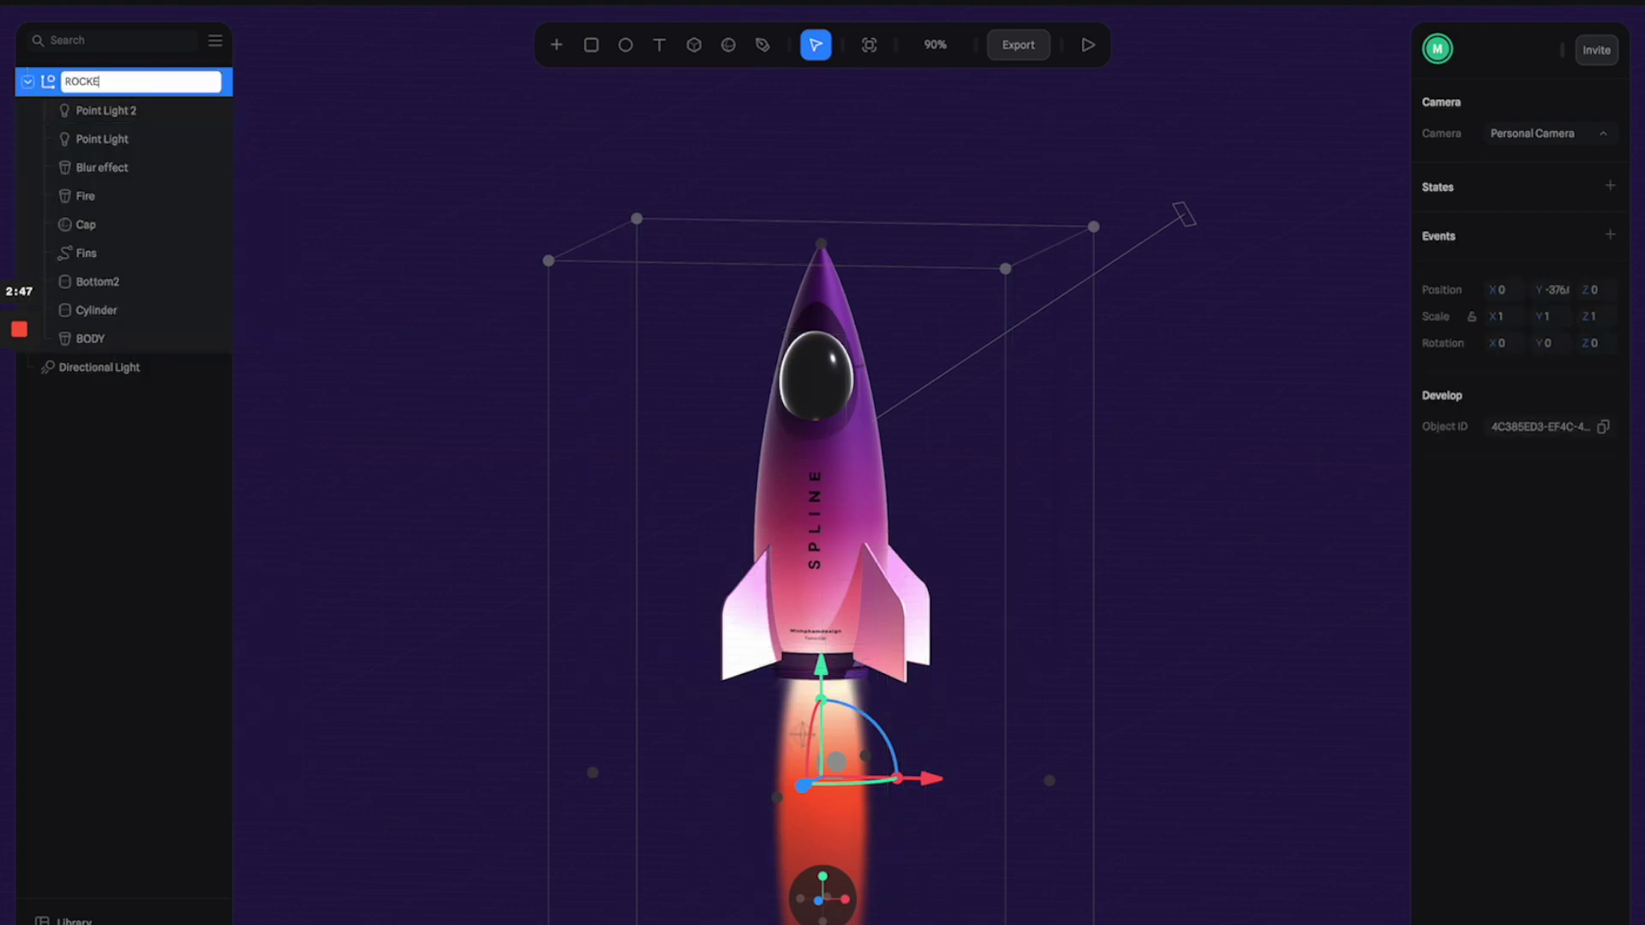
{"action": "key", "text": "Return"}
{"action": "left_click", "coordinate": [463, 356]}
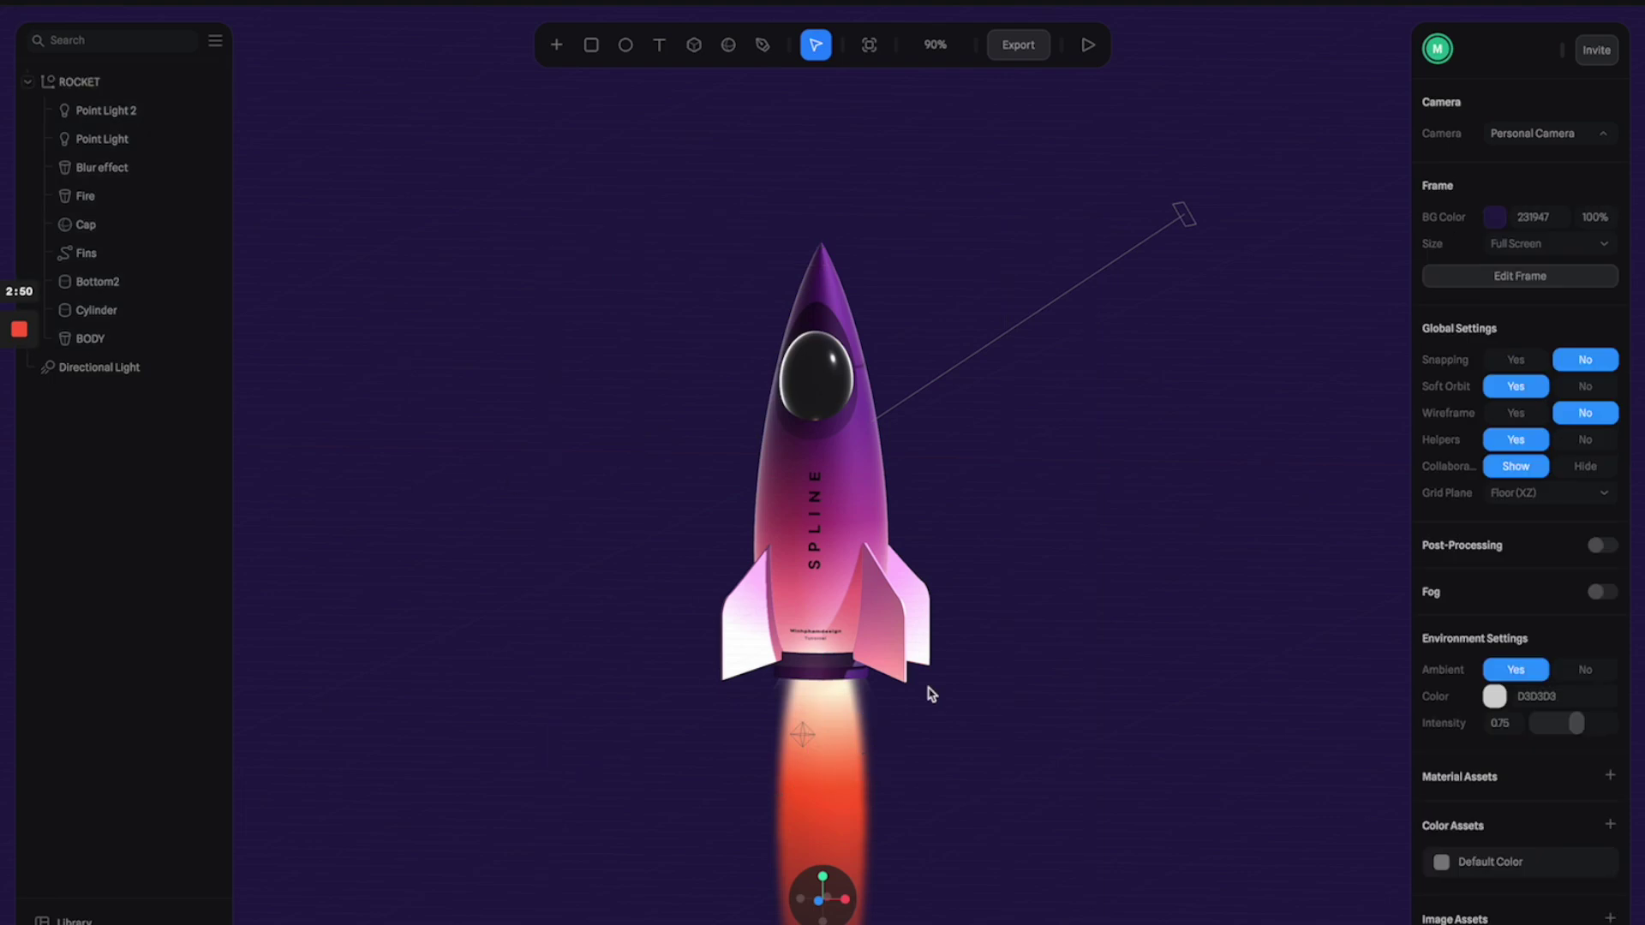
Add a second state to the ROCKET group and set its Y rotation to 360 in that state
{"action": "left_click", "coordinate": [854, 607]}
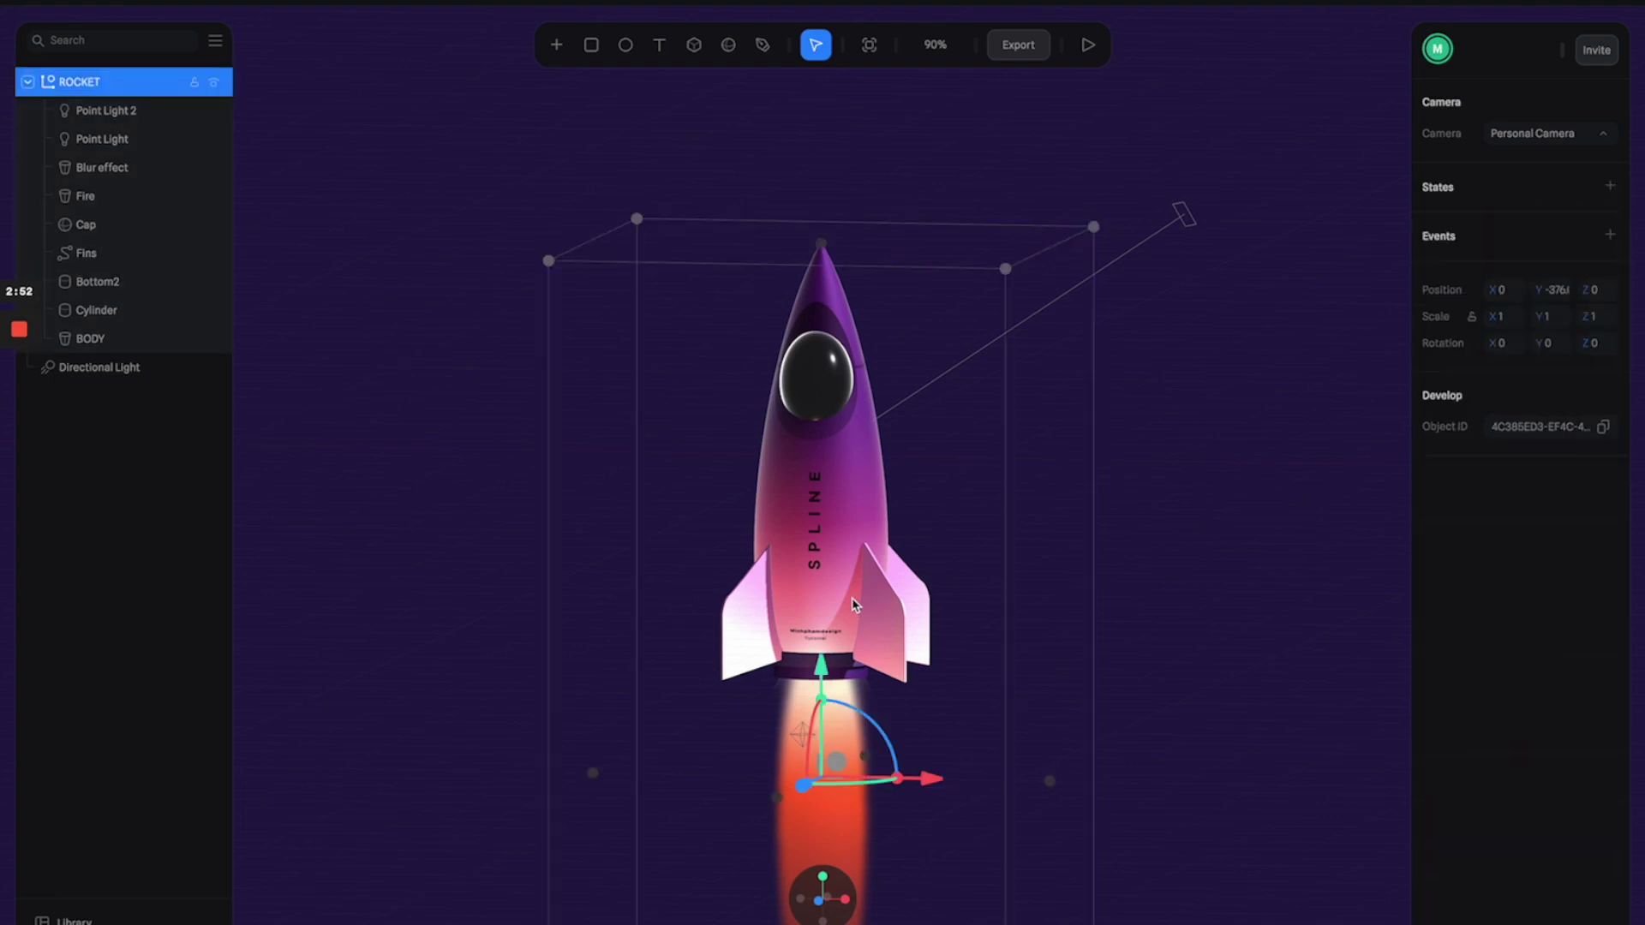
{"action": "left_click", "coordinate": [1610, 187]}
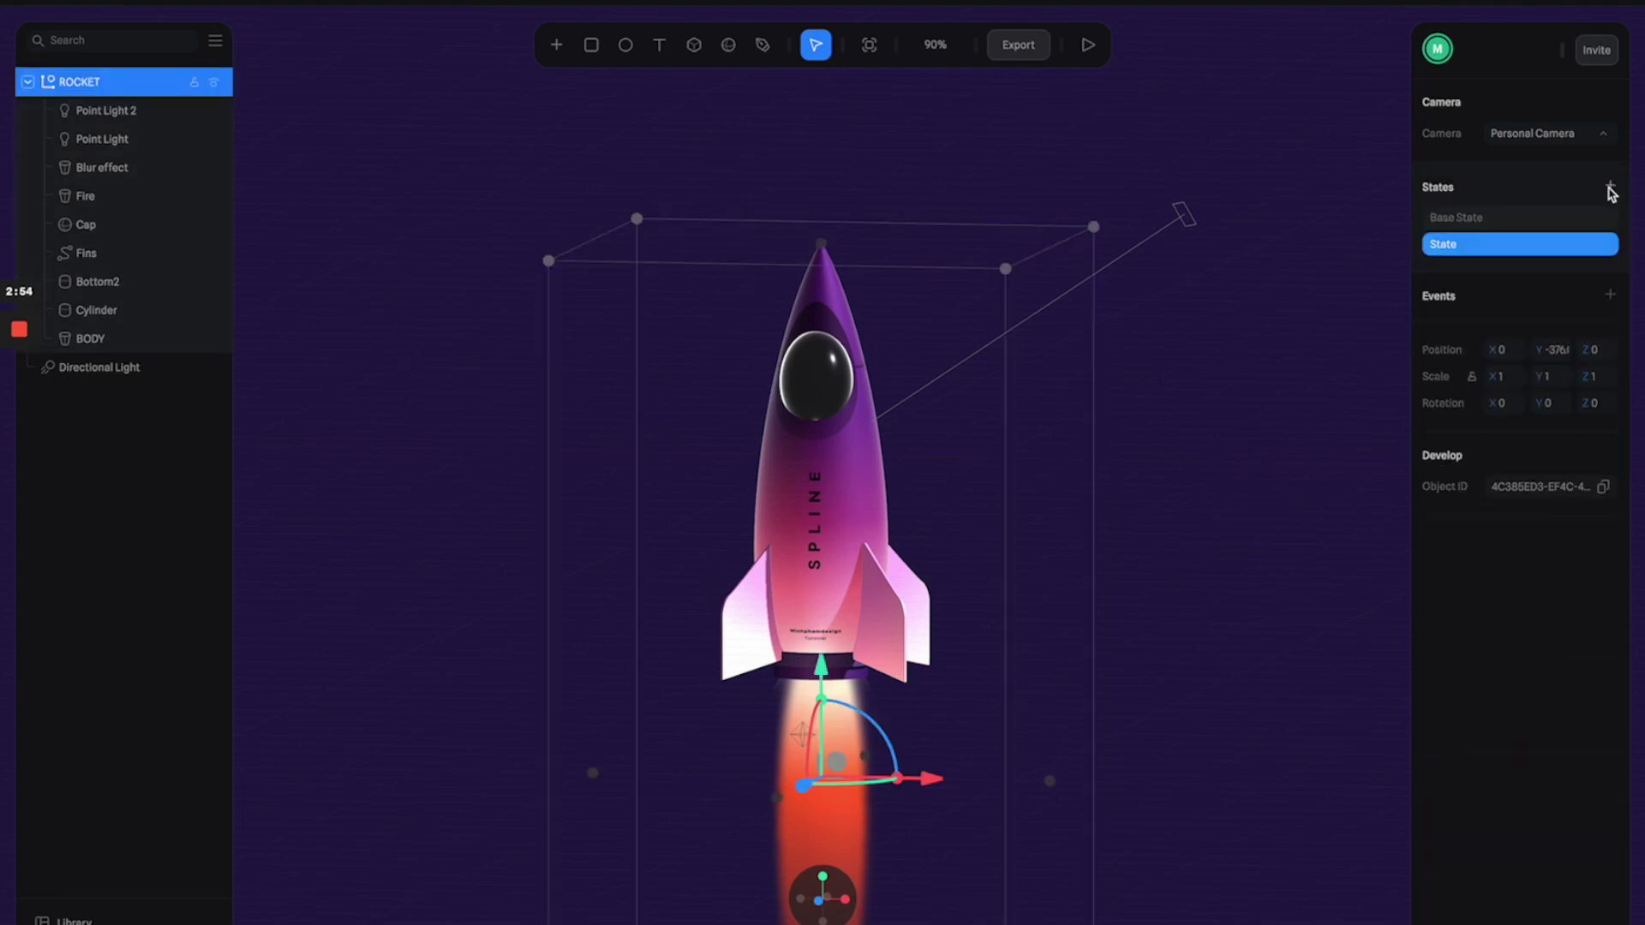
{"action": "left_click", "coordinate": [1557, 226]}
{"action": "left_click", "coordinate": [1535, 247]}
{"action": "left_click", "coordinate": [1556, 409]}
{"action": "key", "text": "Return"}
Add a Start event that transitions ROCKET to State with Repeat enabled, and preview the rotation
{"action": "left_click", "coordinate": [1611, 300]}
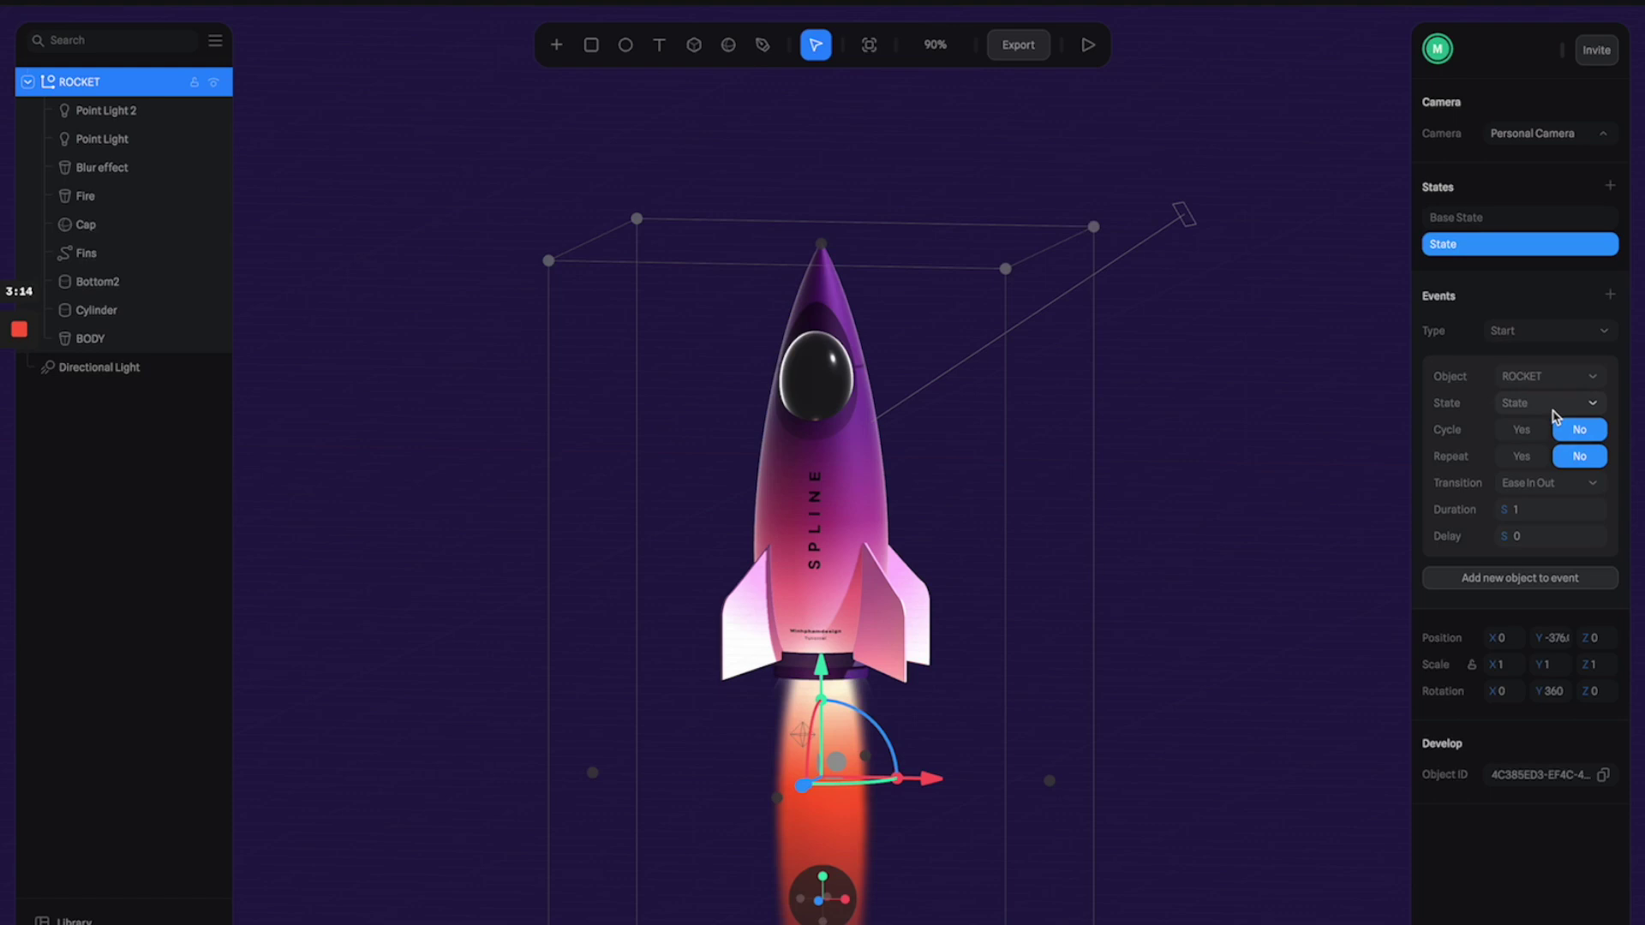
{"action": "left_click", "coordinate": [1532, 461]}
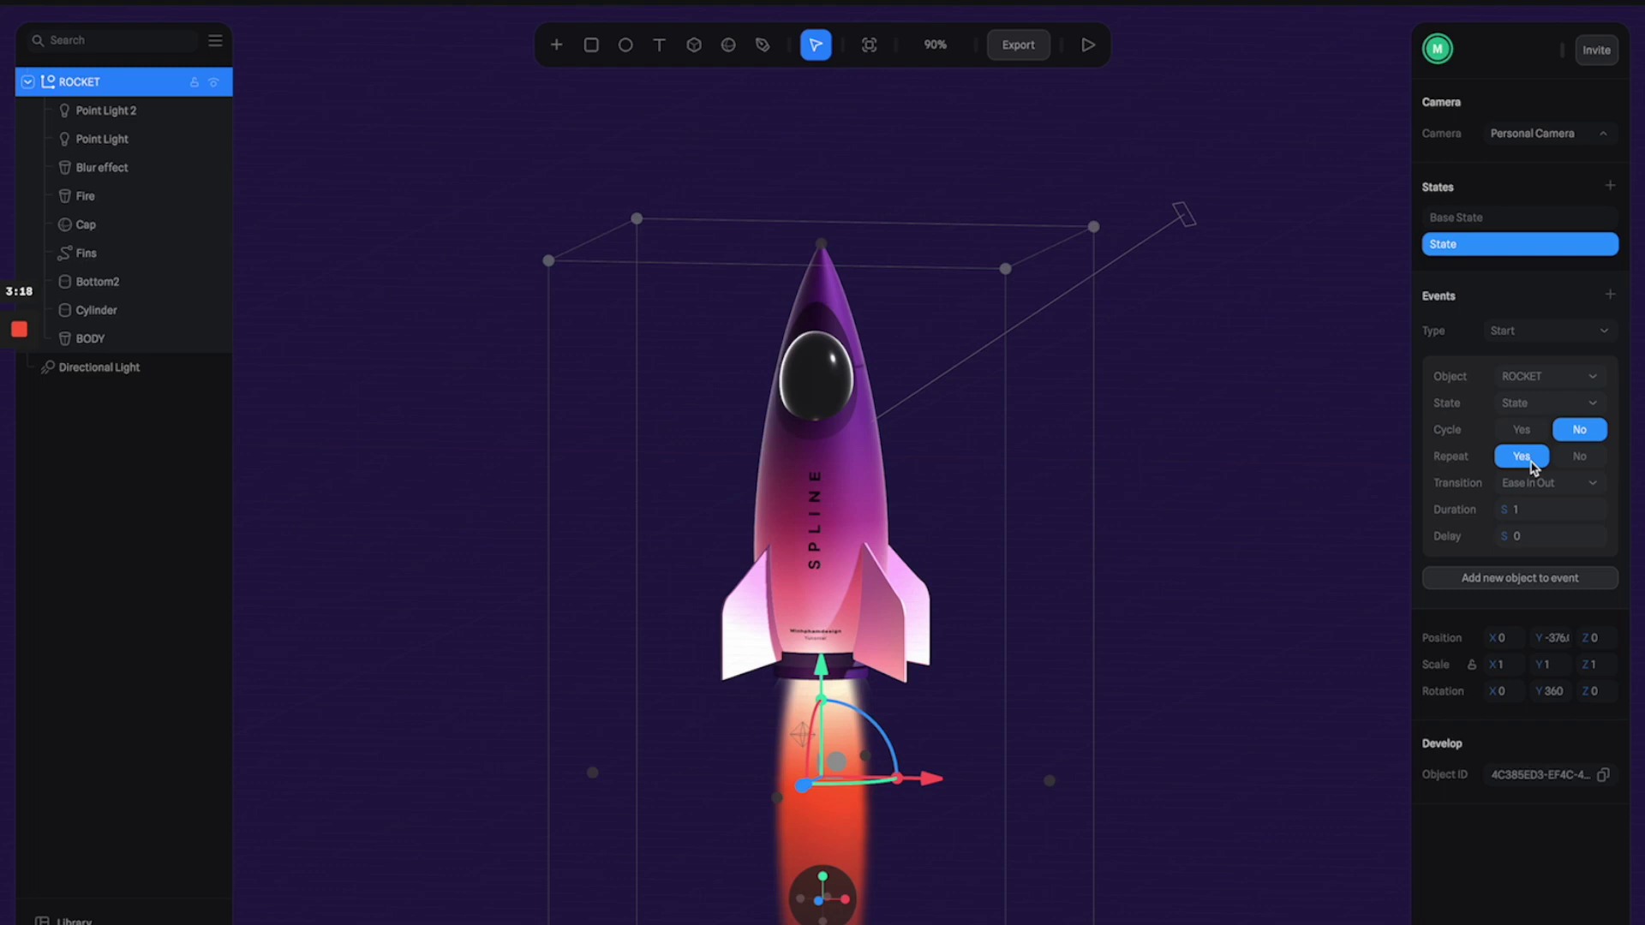
{"action": "left_click", "coordinate": [1087, 48]}
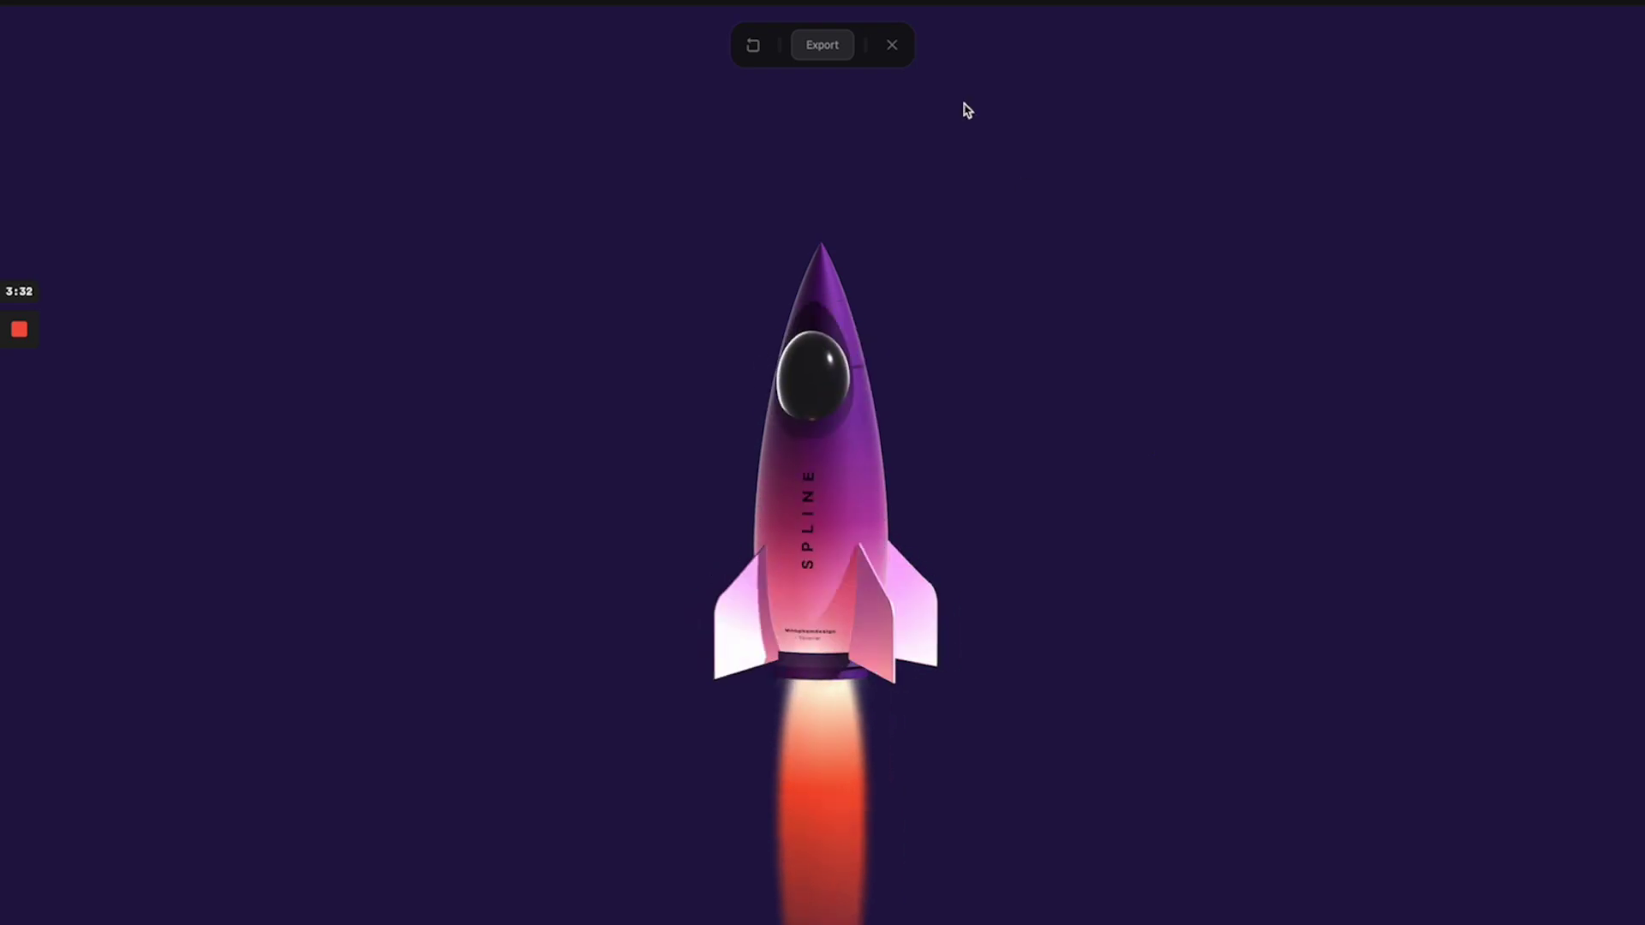
{"action": "left_click", "coordinate": [891, 45]}
Set the ROCKET event's transition to Linear and its duration to 10 seconds, and preview the spin
{"action": "left_click", "coordinate": [1570, 484]}
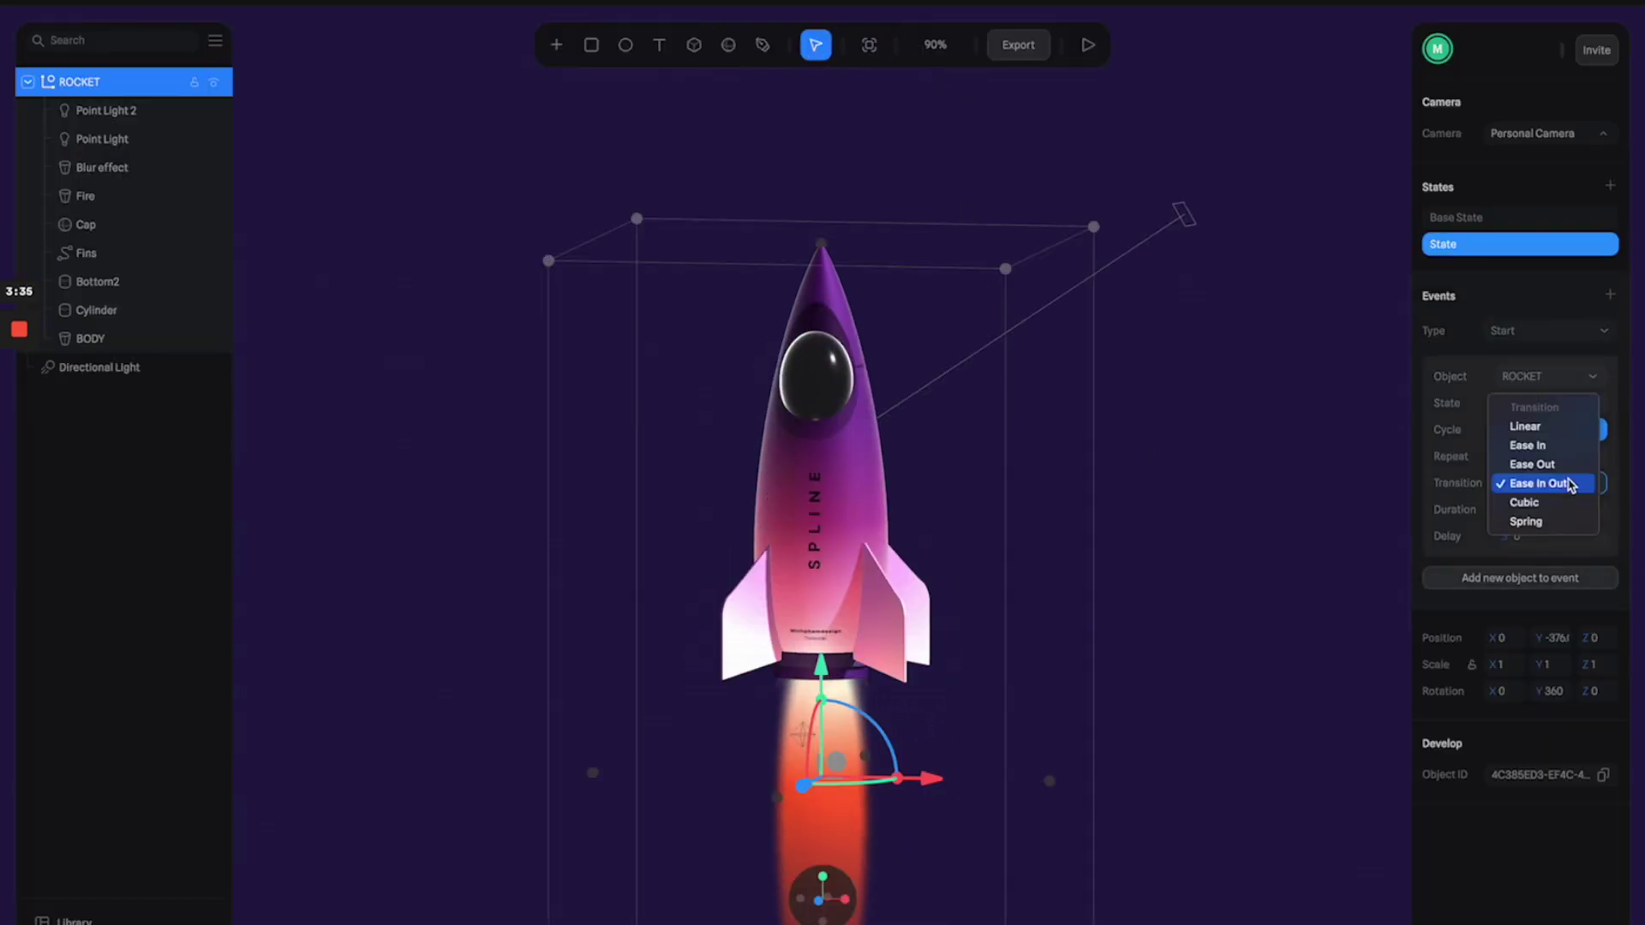
{"action": "left_click", "coordinate": [1559, 428]}
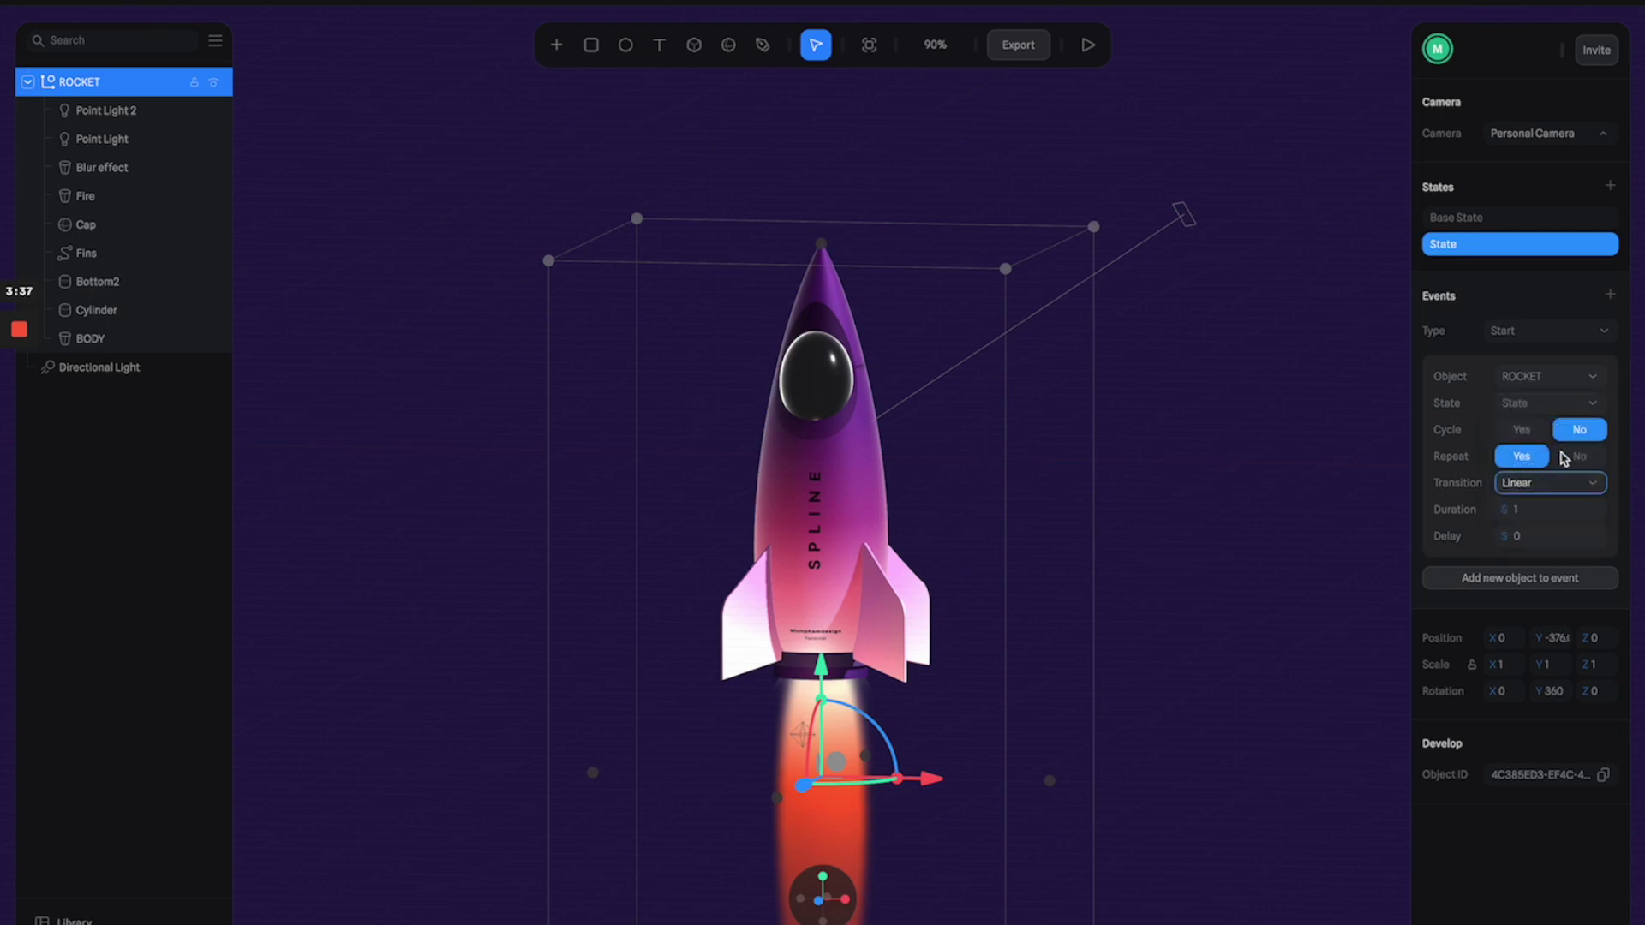
{"action": "left_click", "coordinate": [1545, 517]}
{"action": "type", "text": "10"}
{"action": "key", "text": "Return"}
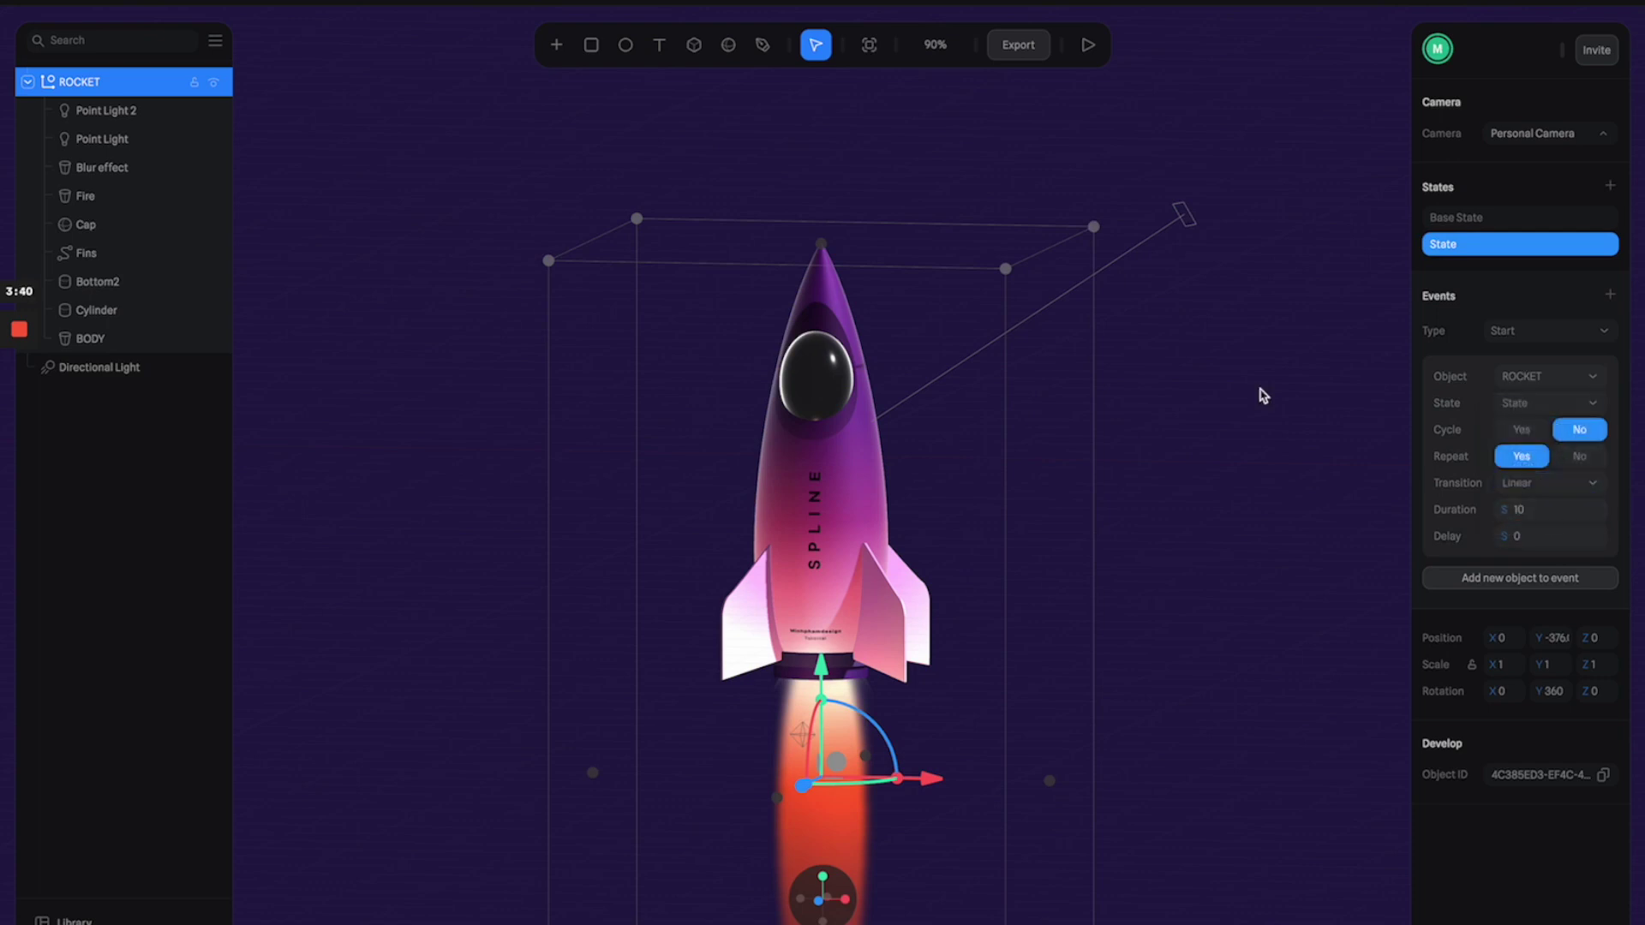
{"action": "left_click", "coordinate": [1087, 46]}
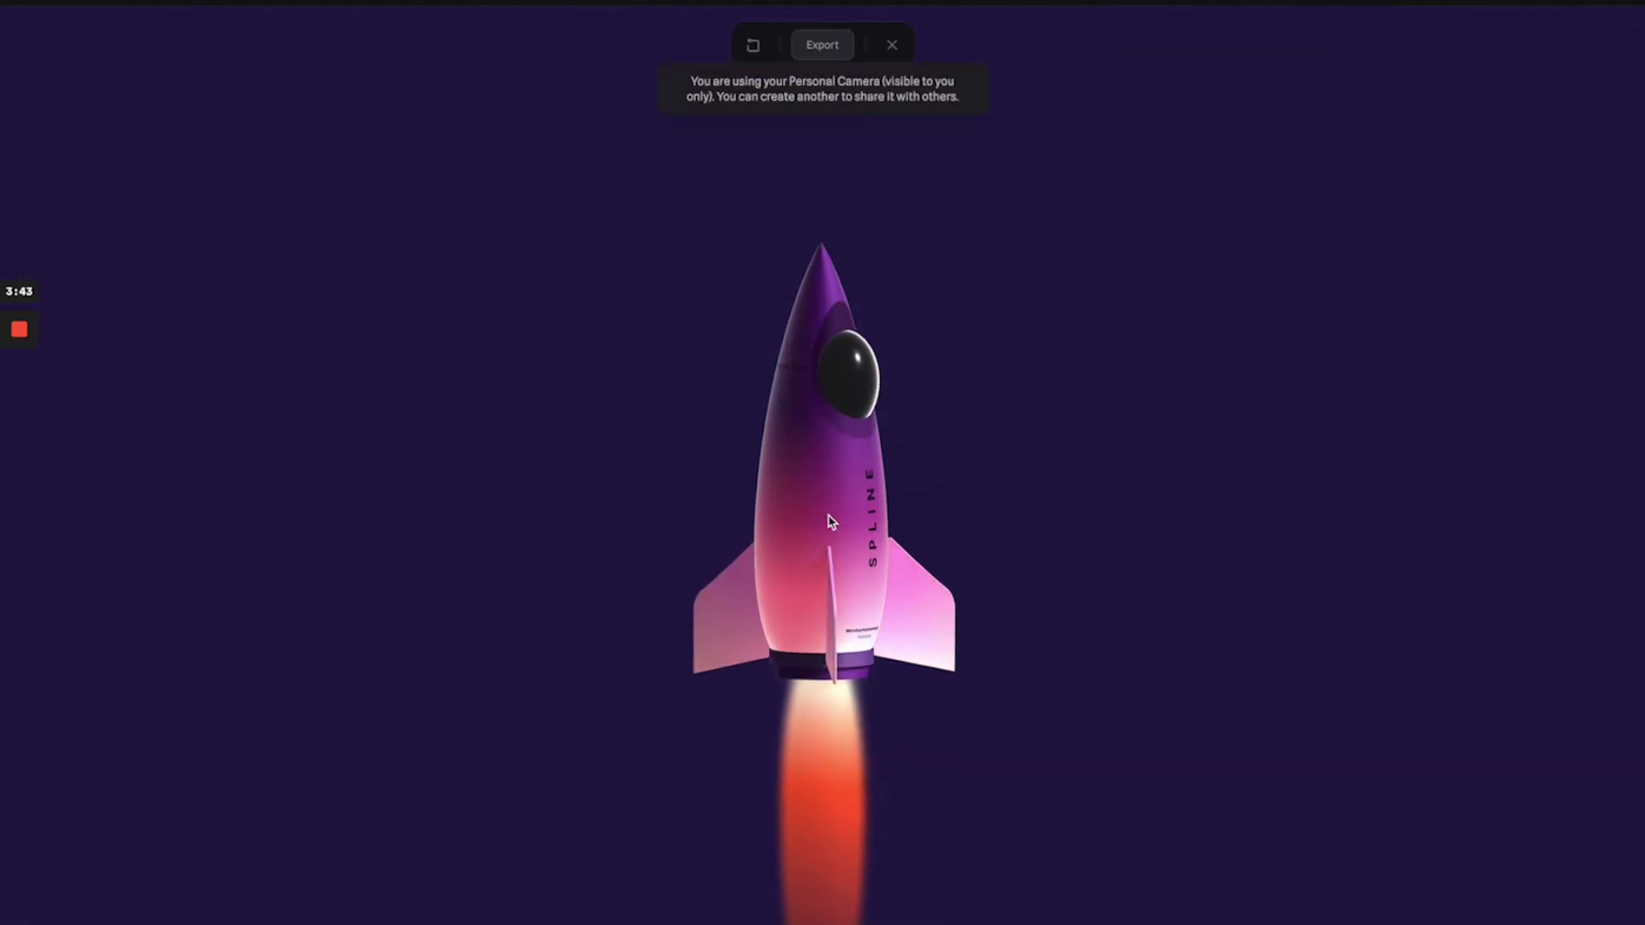
{"action": "left_click", "coordinate": [893, 44]}
Shorten the ROCKET event's duration to 6 seconds and preview the rotation
{"action": "left_click", "coordinate": [1535, 512]}
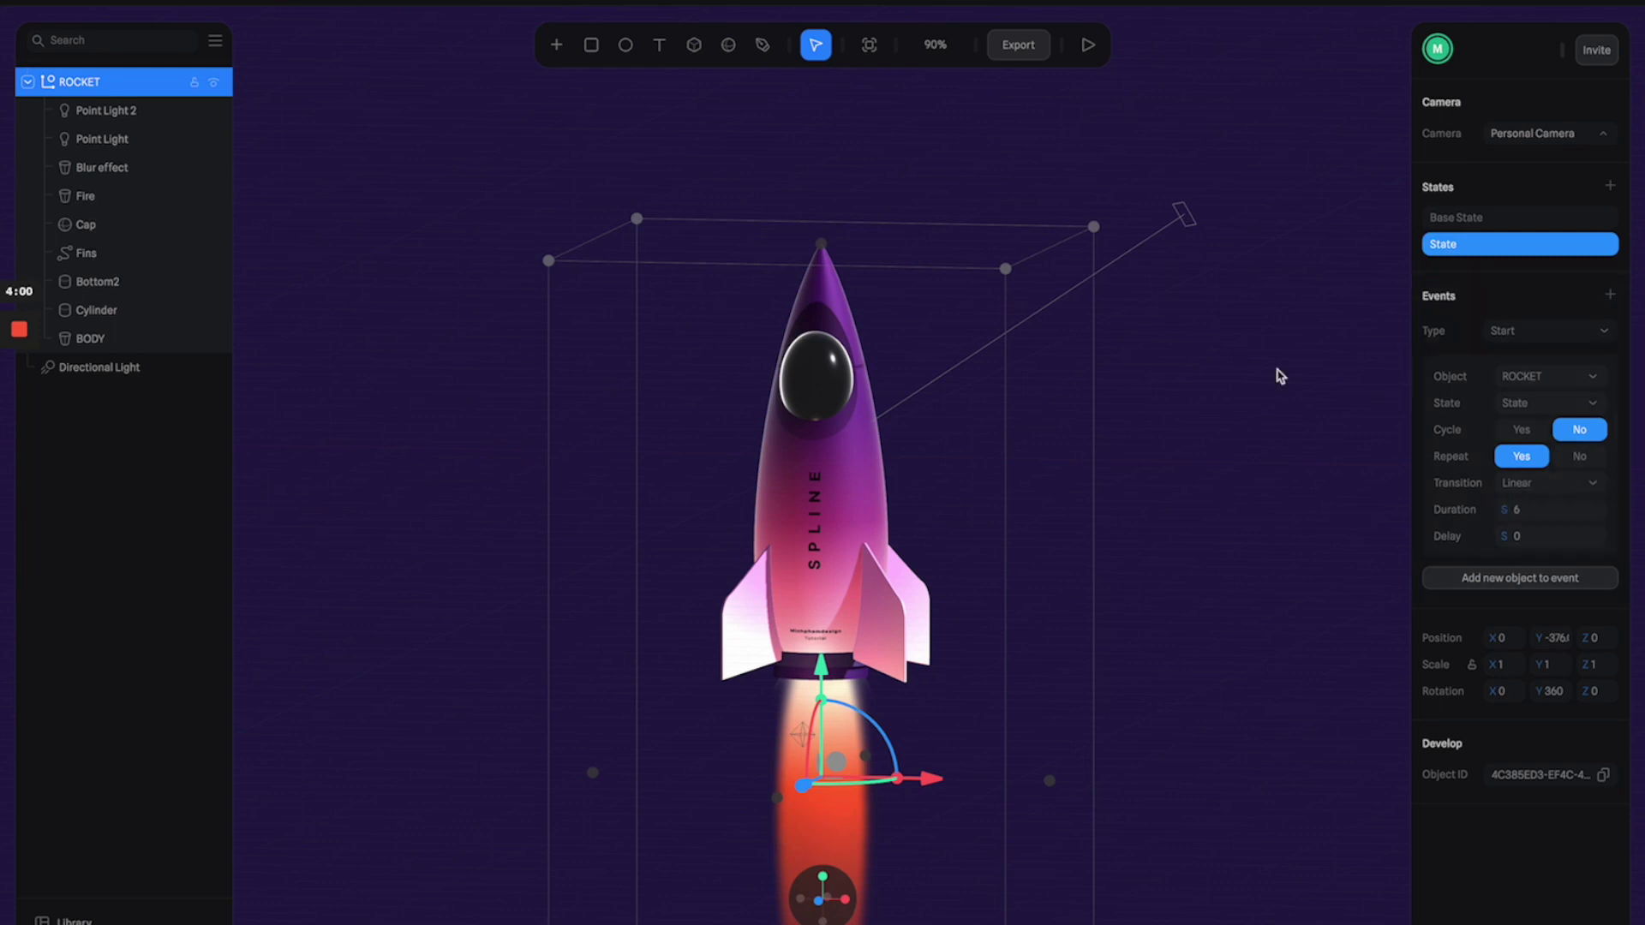
{"action": "left_click", "coordinate": [1088, 45]}
{"action": "key", "text": "Escape"}
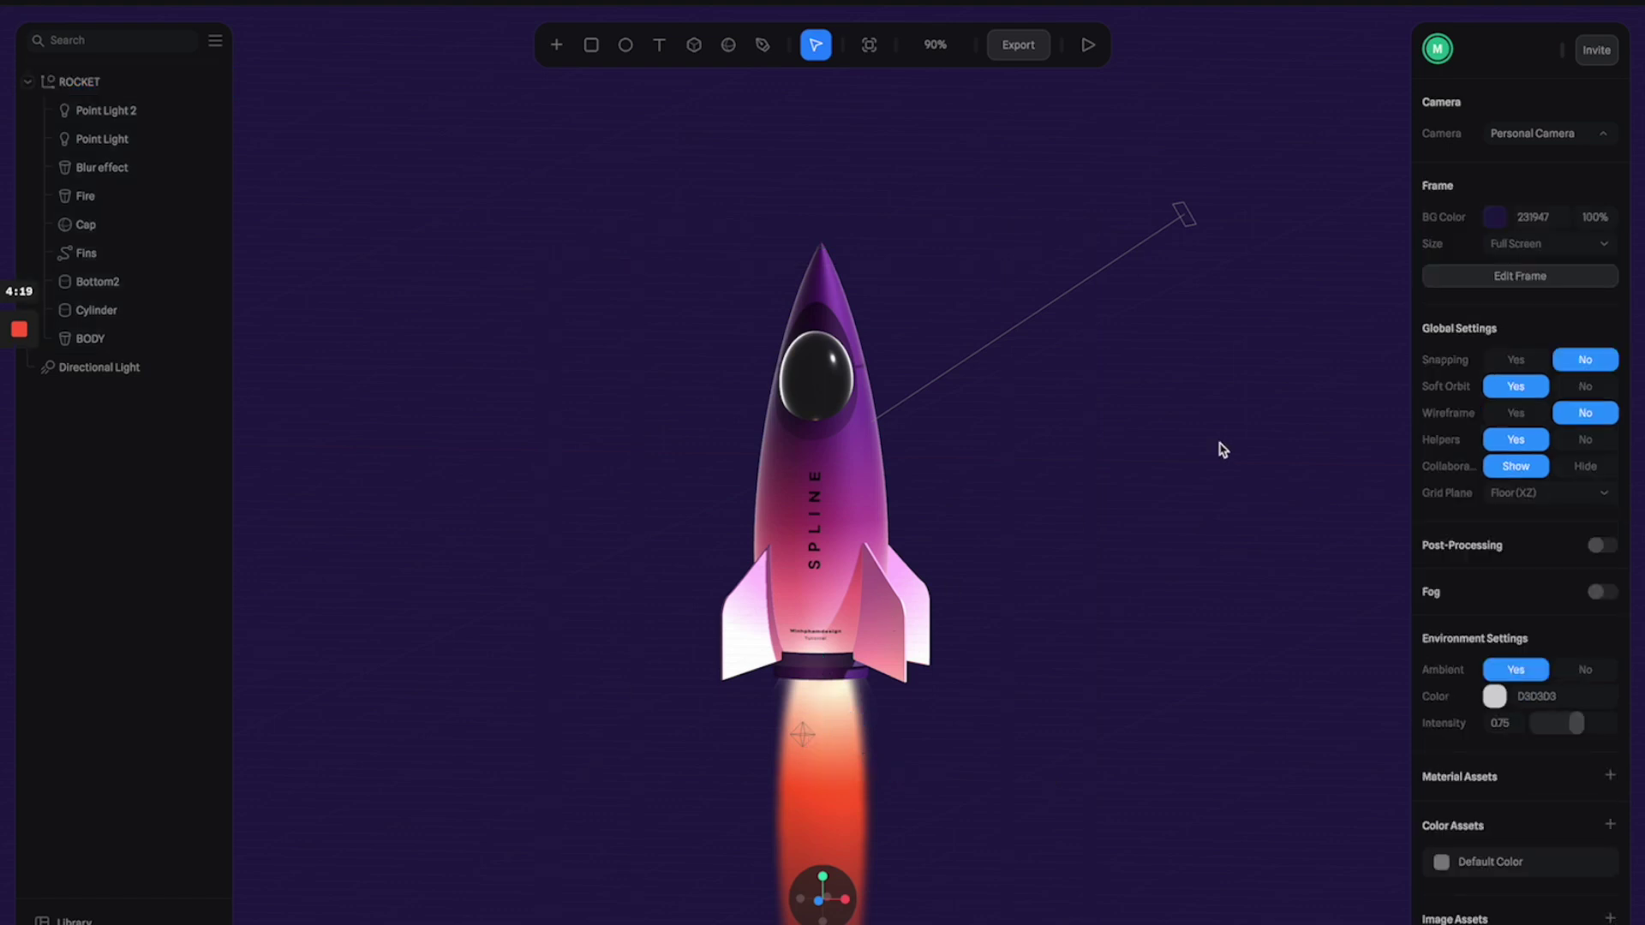
Select Fins inside the ROCKET group, show its cloner's base shape, and add a second state to it
{"action": "left_click", "coordinate": [842, 501]}
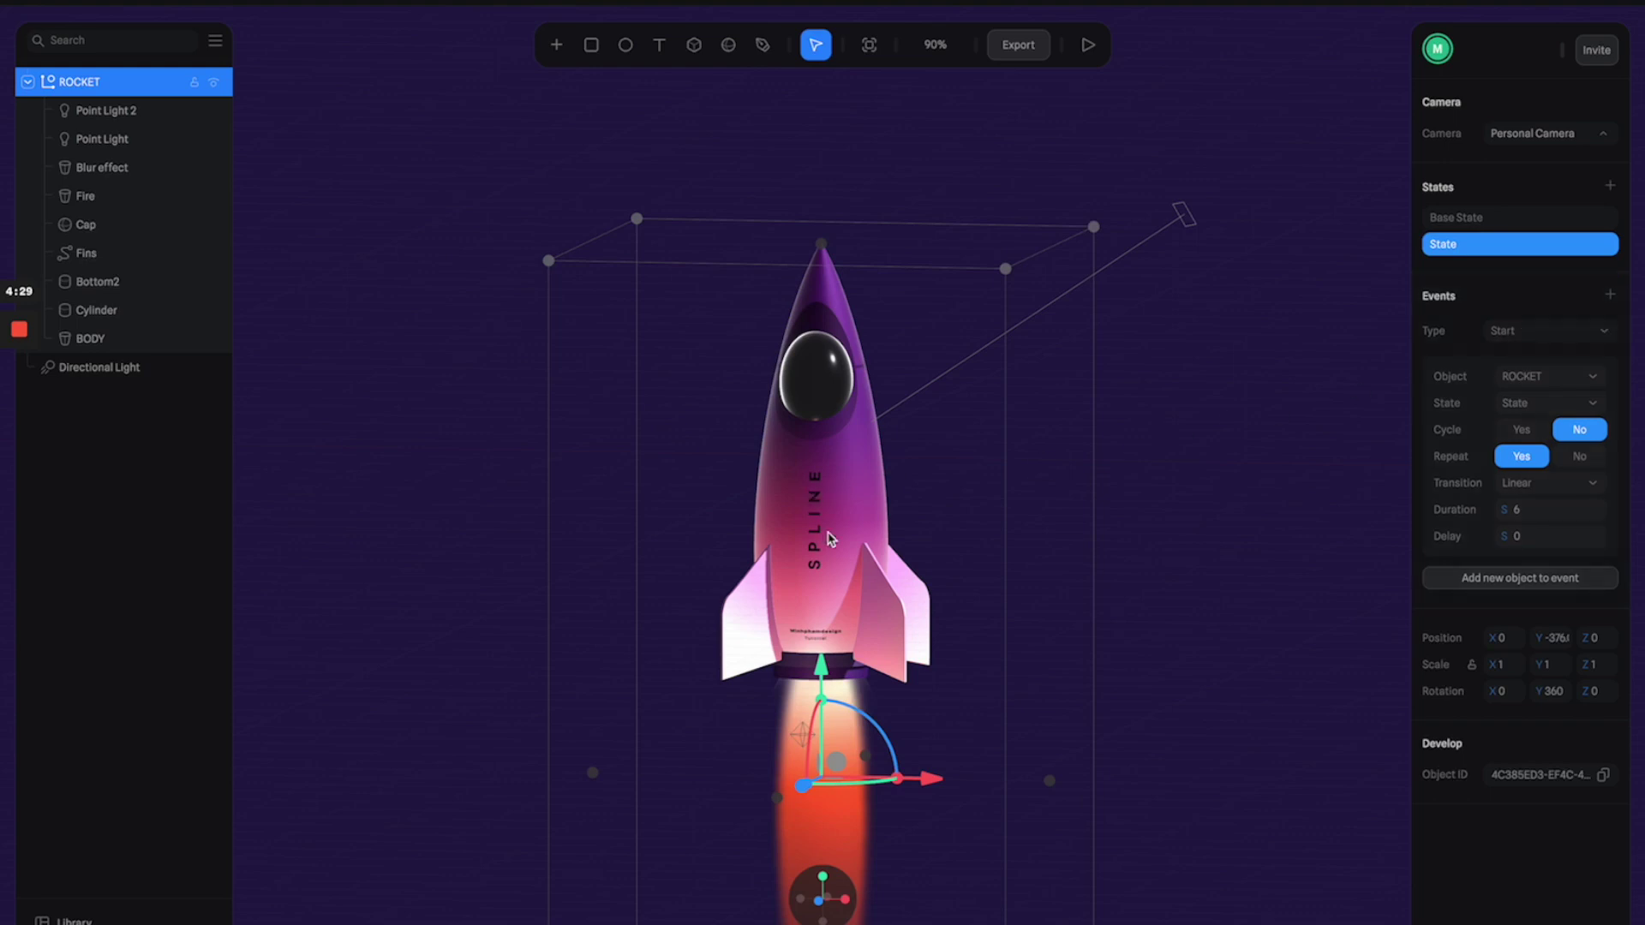
{"action": "left_click", "coordinate": [879, 619]}
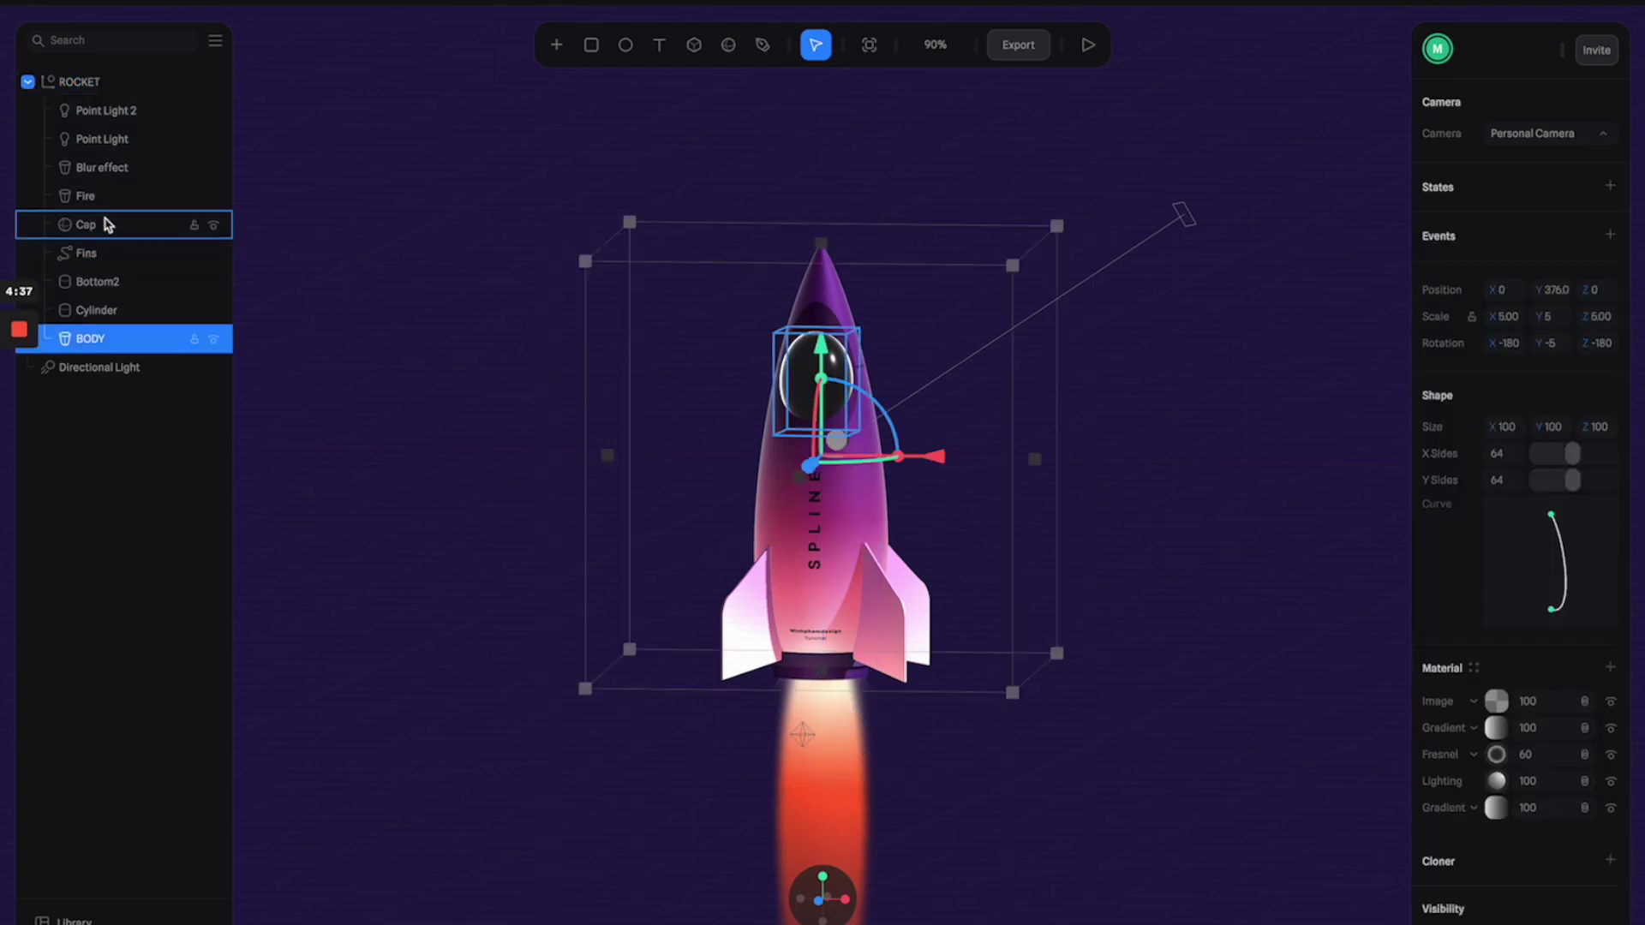
{"action": "left_click", "coordinate": [90, 253]}
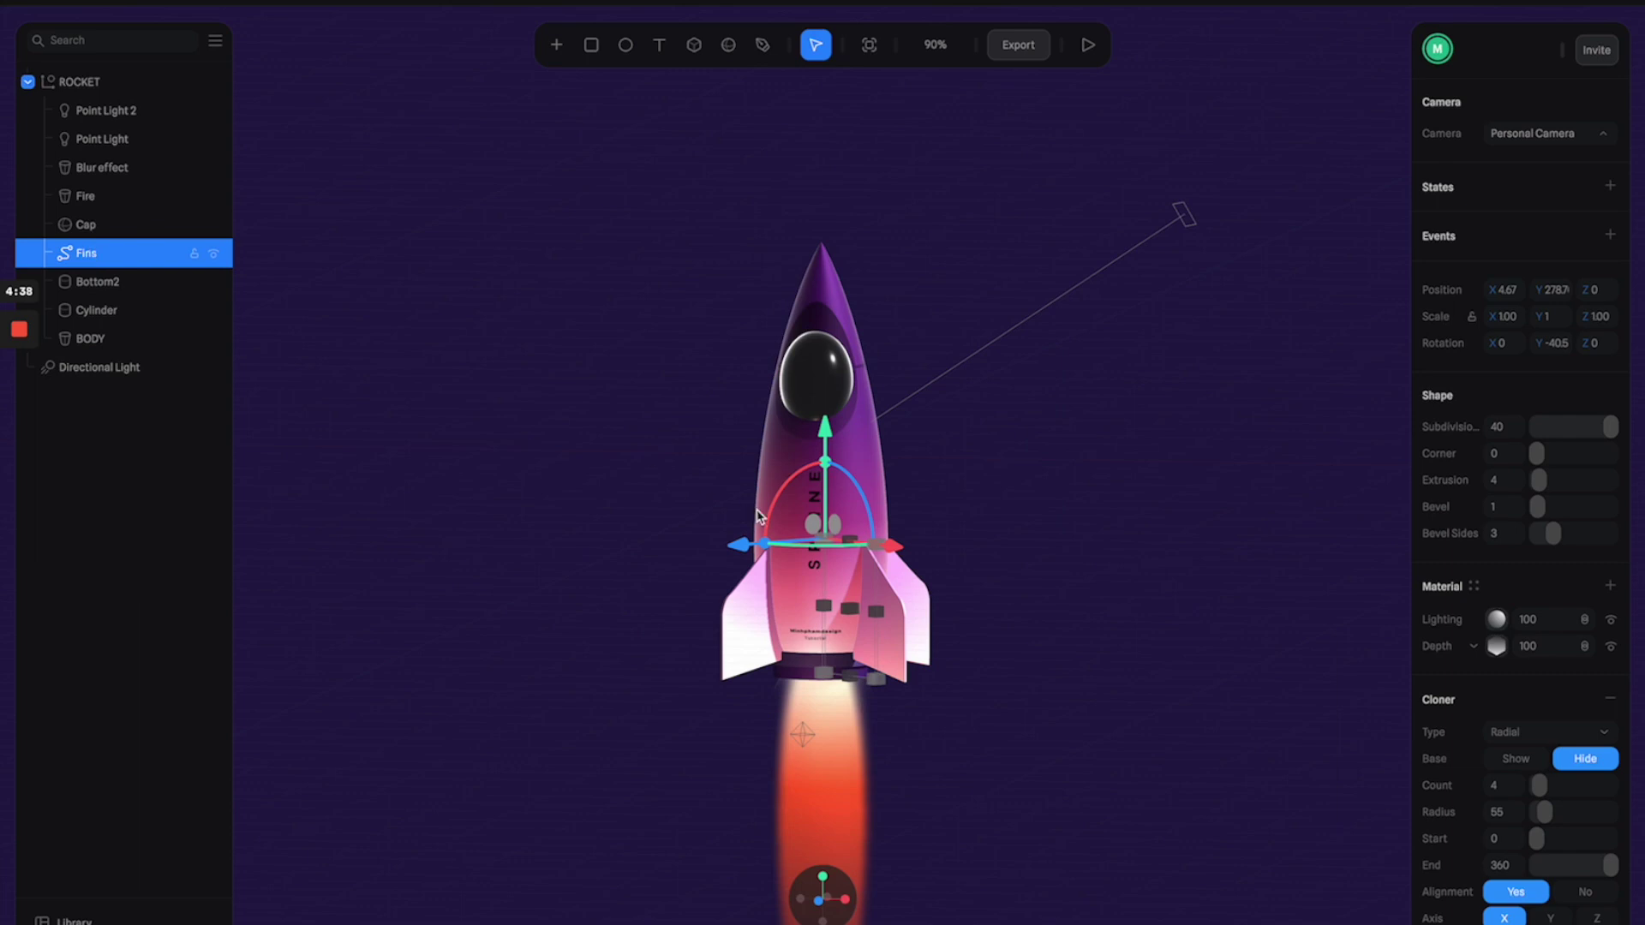
{"action": "left_click", "coordinate": [1522, 762]}
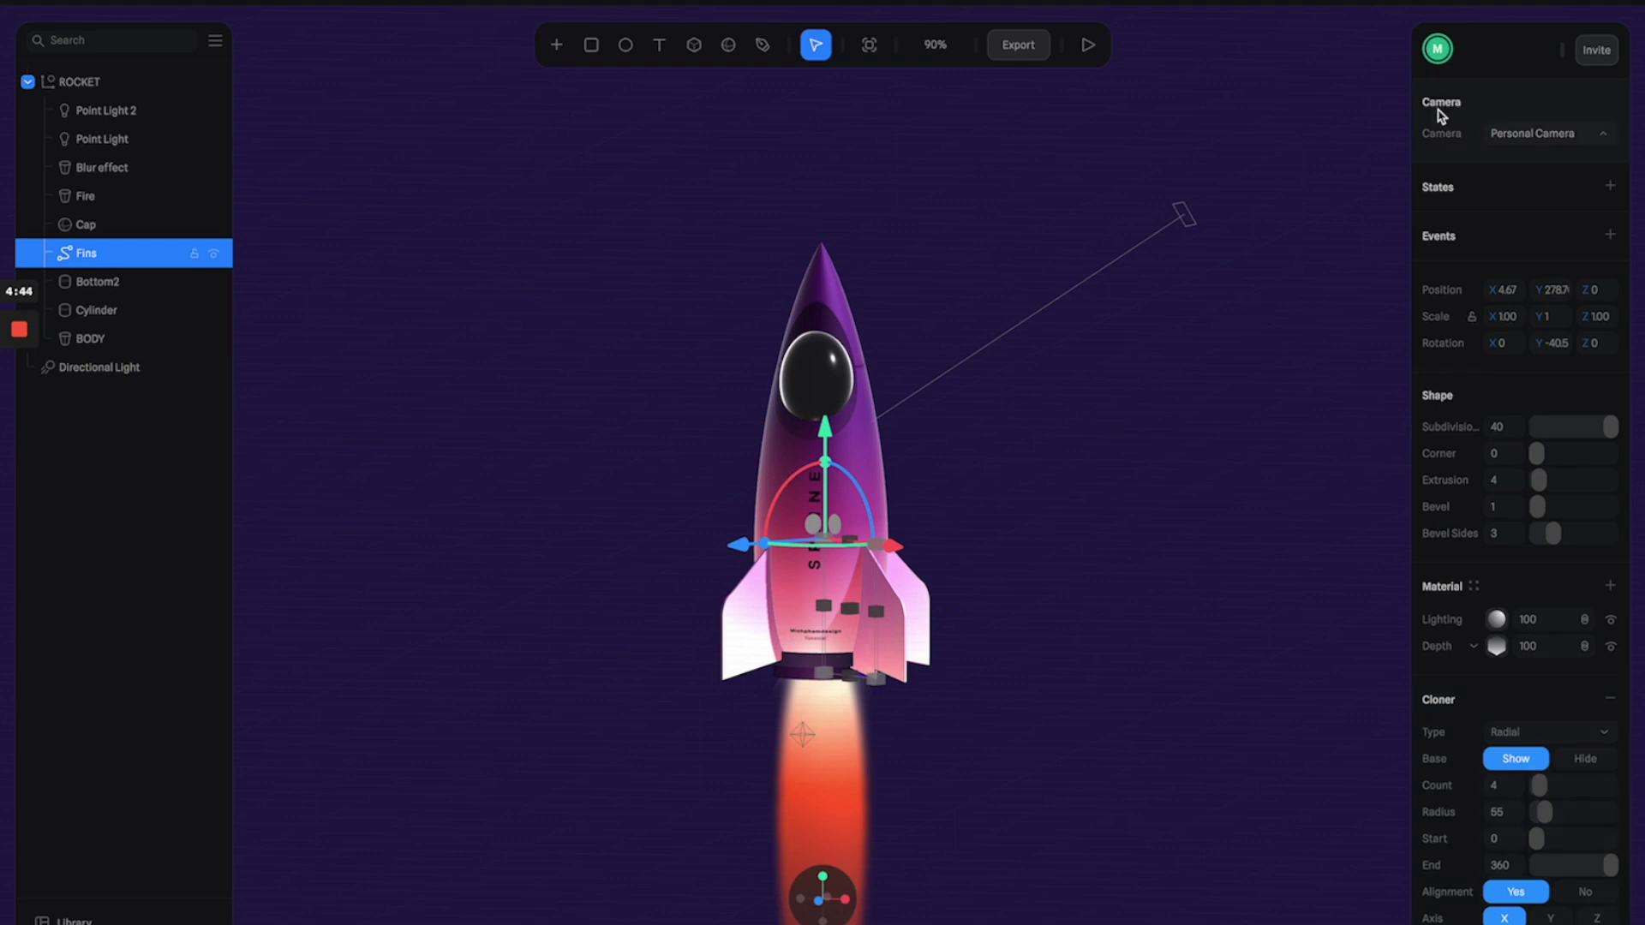
{"action": "left_click", "coordinate": [1611, 188]}
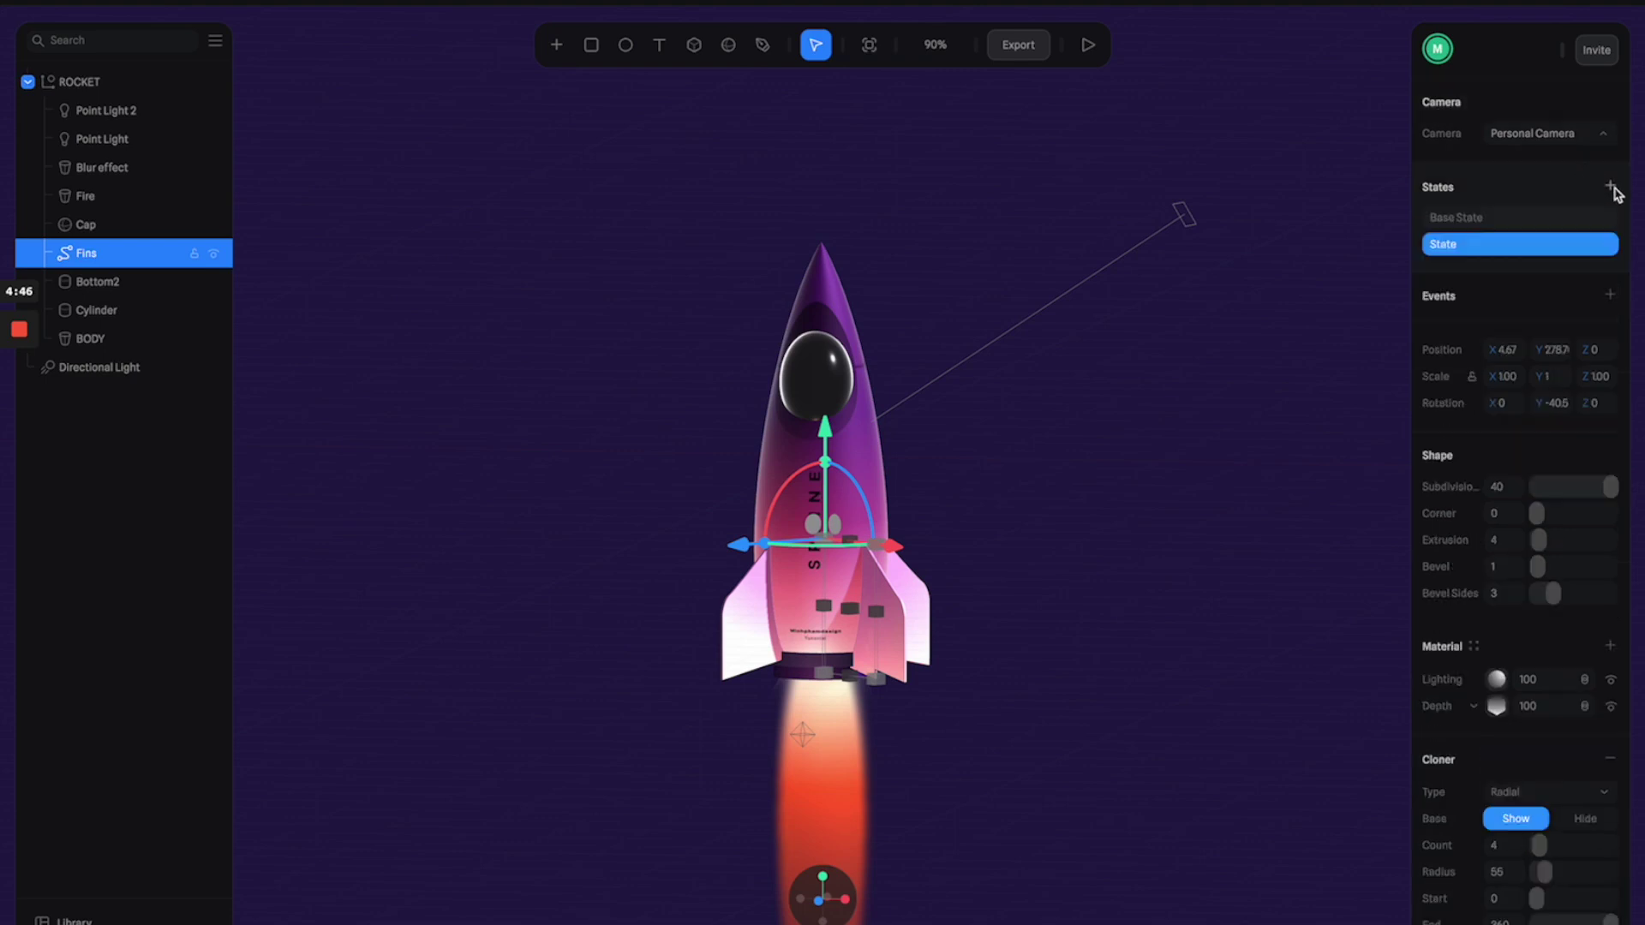
In the Fins' second state, raise the fins to about Y 358.6 and set their X and Z scale to 2
{"action": "left_click", "coordinate": [1529, 224]}
{"action": "left_click", "coordinate": [1526, 246]}
{"action": "left_click_drag", "start_coordinate": [849, 445], "coordinate": [850, 377]}
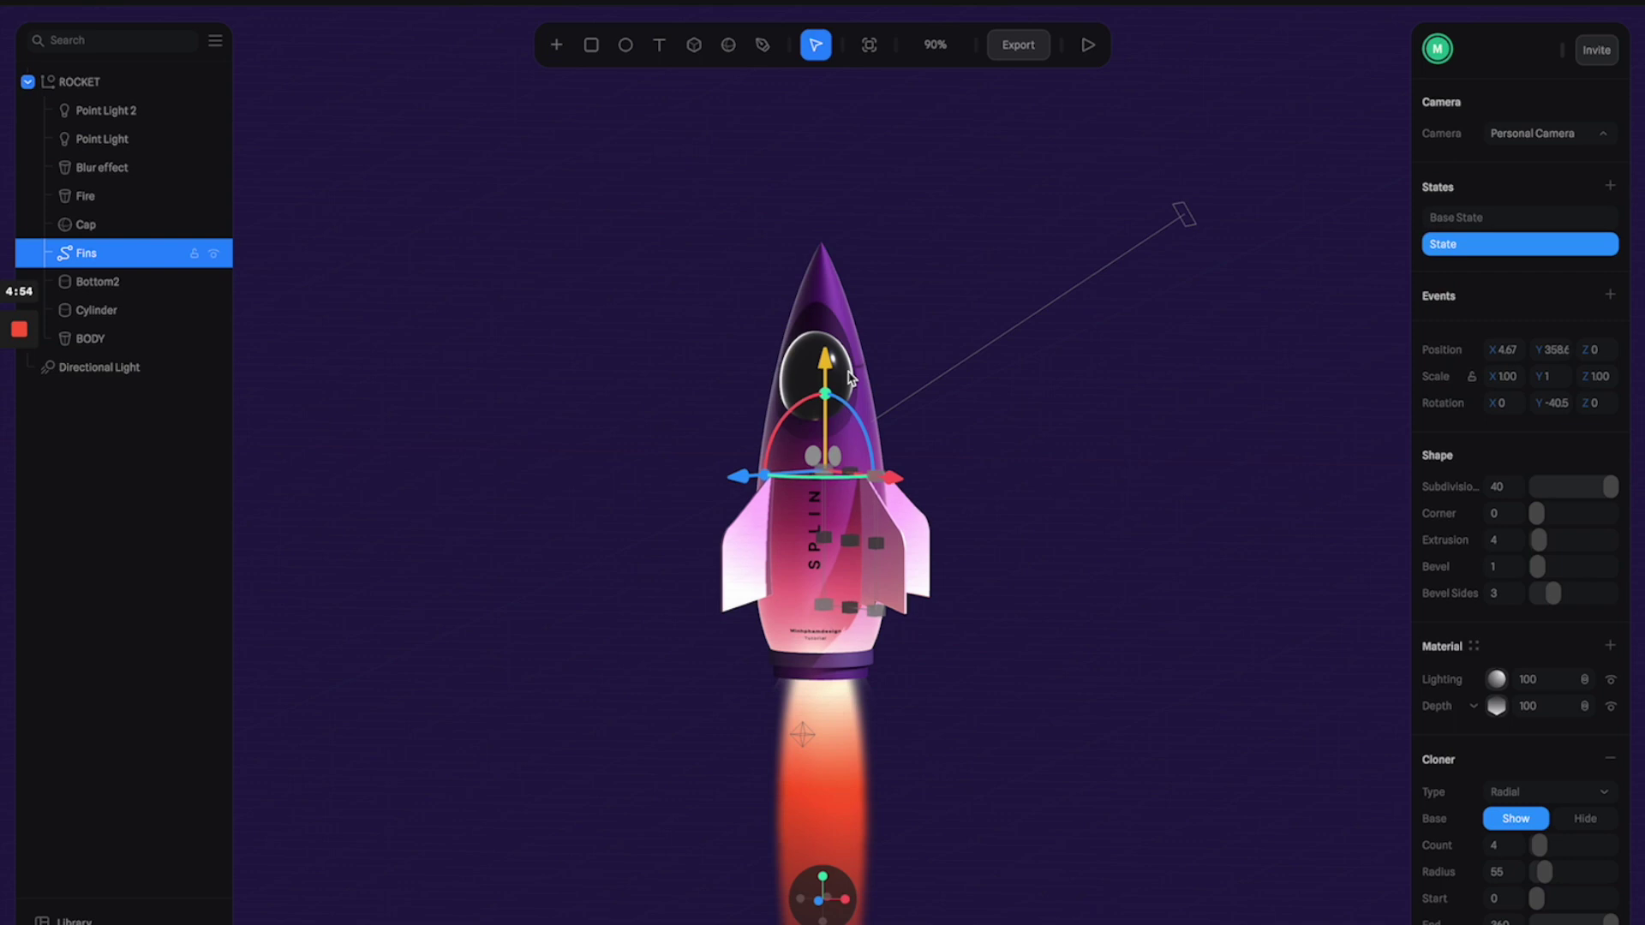
{"action": "left_click", "coordinate": [1507, 377]}
{"action": "type", "text": "2"}
{"action": "left_click", "coordinate": [1599, 378]}
{"action": "type", "text": "2"}
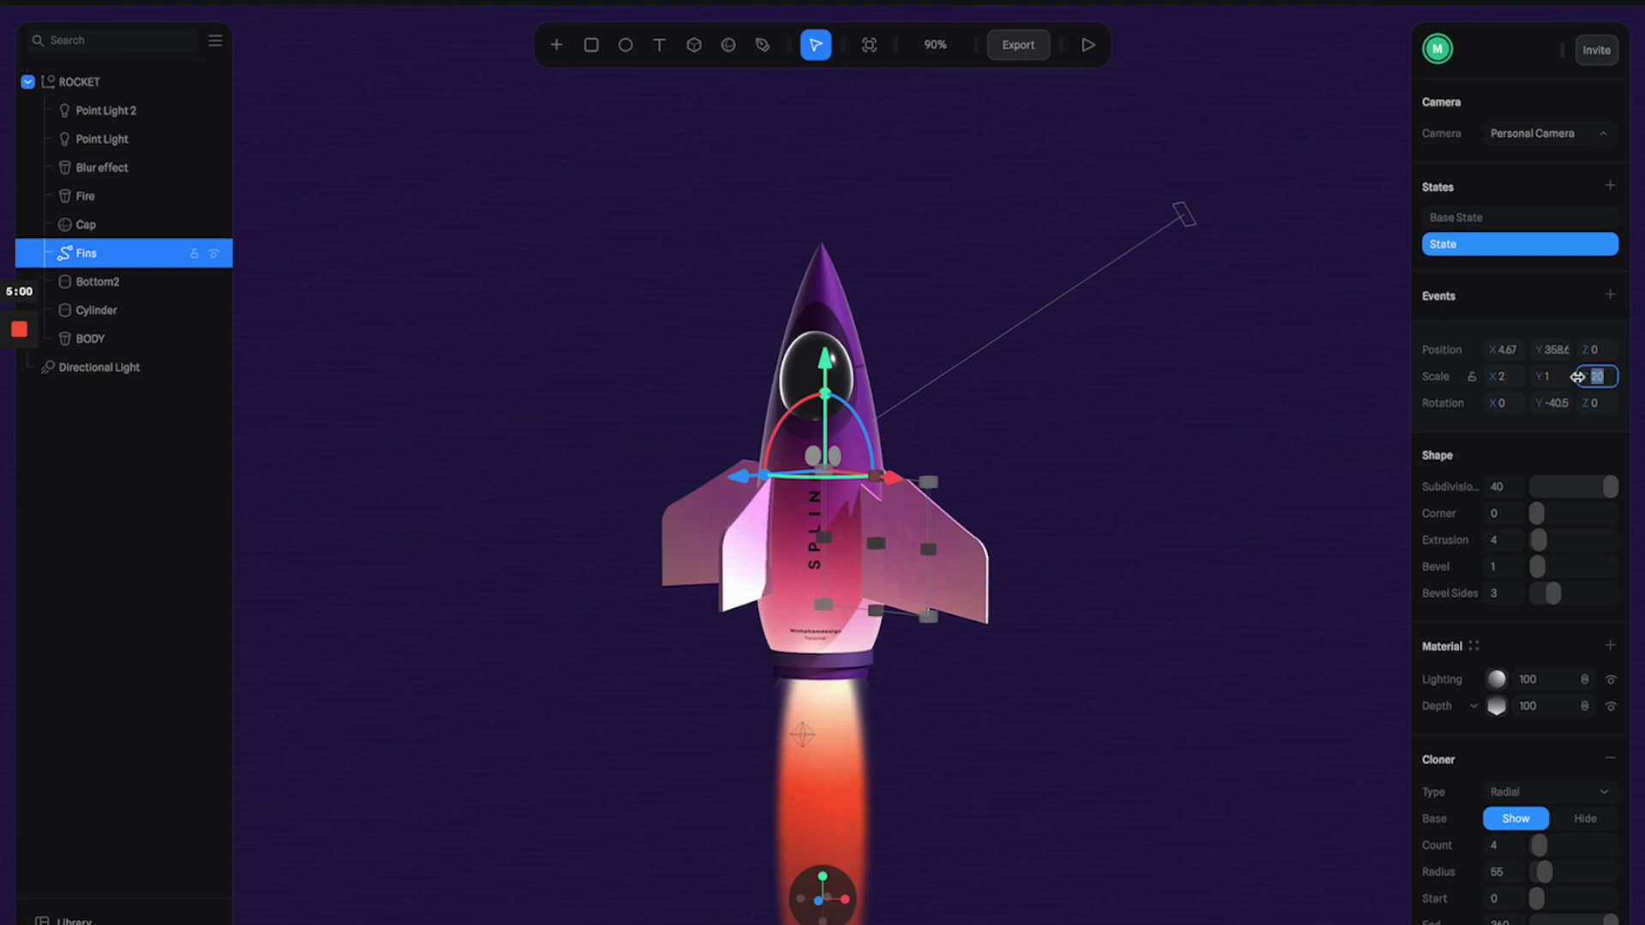
{"action": "key", "text": "Return"}
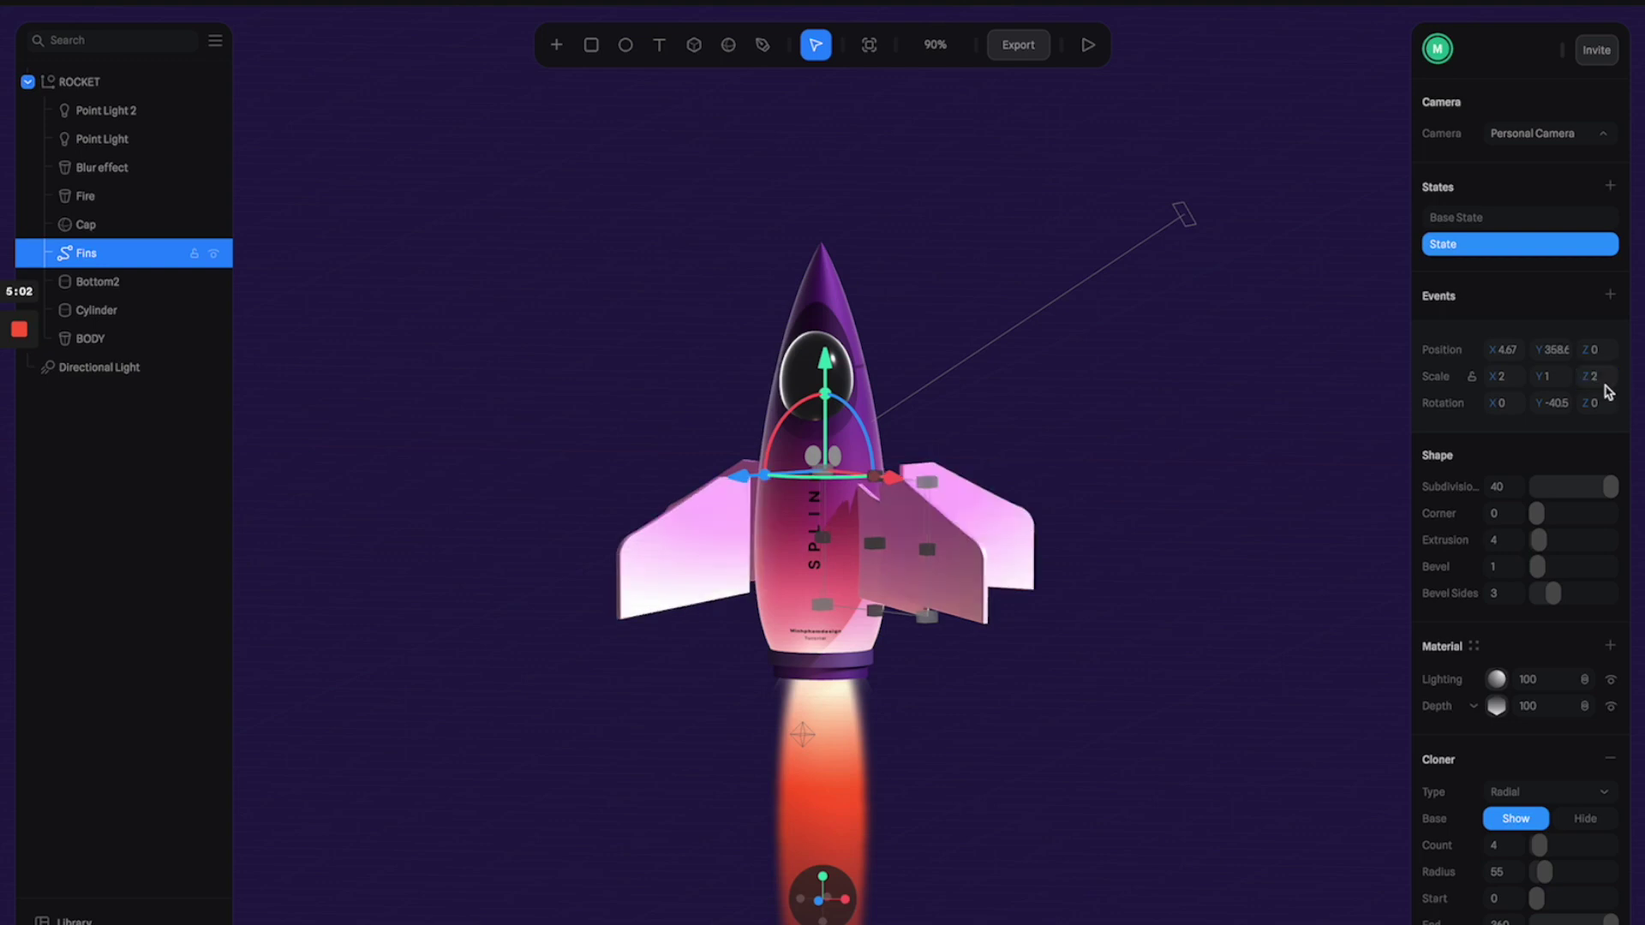
Set the Fins' Y scale to 0.5 in this state and lower them to about Y 312.7
{"action": "left_click", "coordinate": [1555, 379]}
{"action": "type", "text": "0.5"}
{"action": "key", "text": "Return"}
{"action": "left_click_drag", "start_coordinate": [826, 375], "coordinate": [864, 414]}
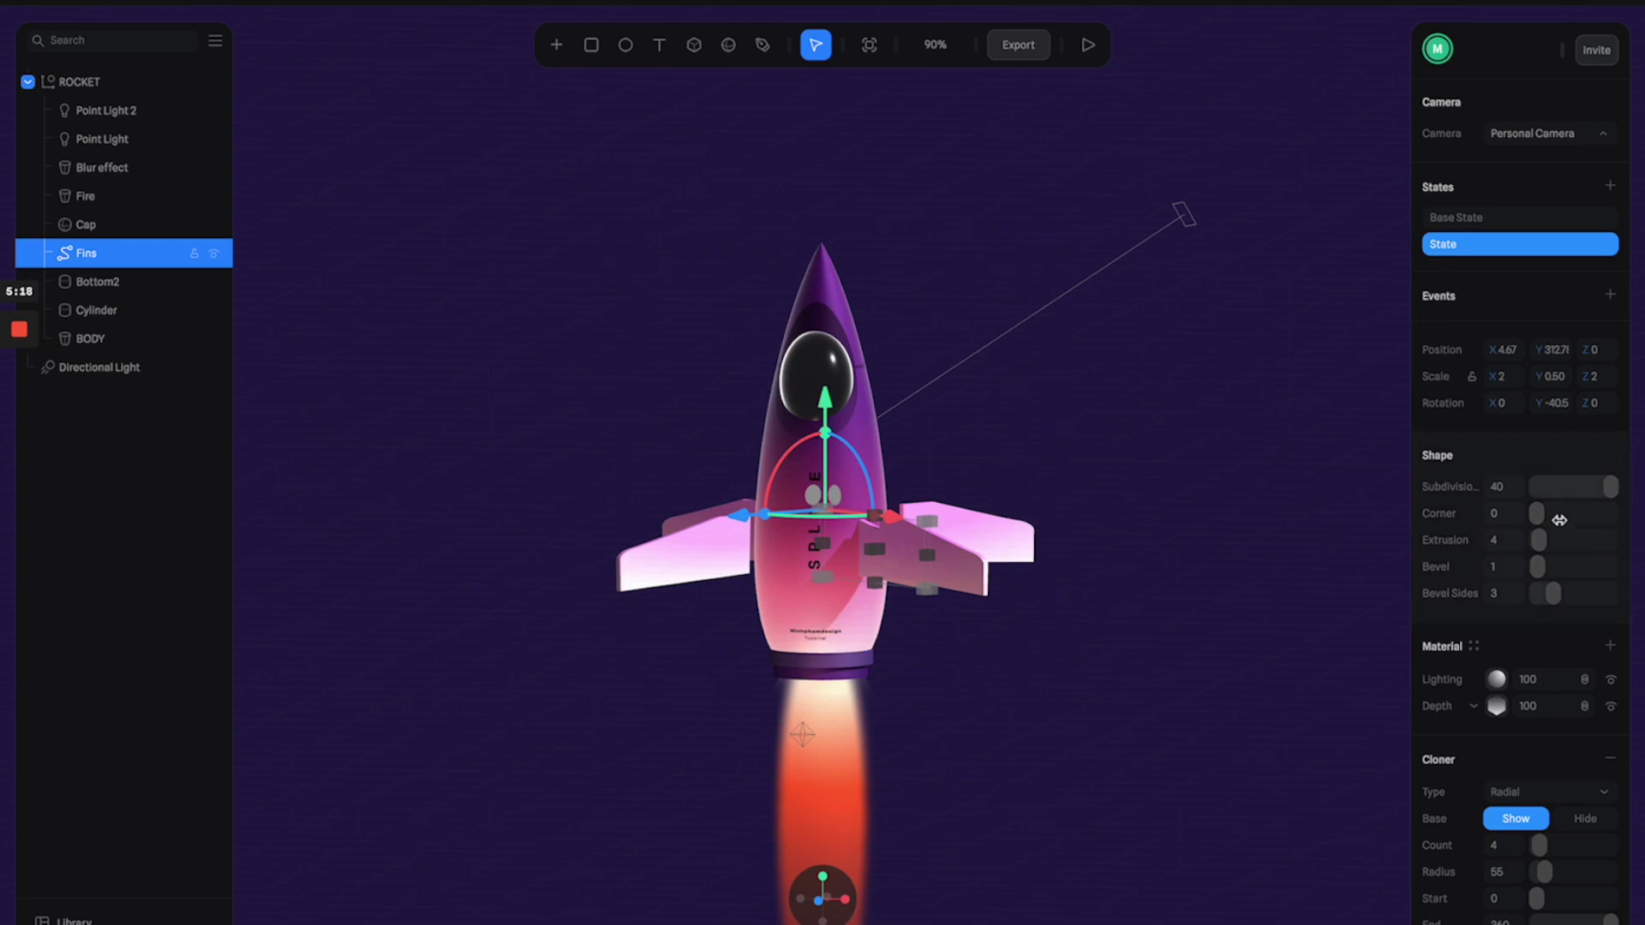
Reduce the Fins' cloner radius to 38 and compare the Base State with State
{"action": "left_click_drag", "start_coordinate": [1549, 873], "coordinate": [1545, 874]}
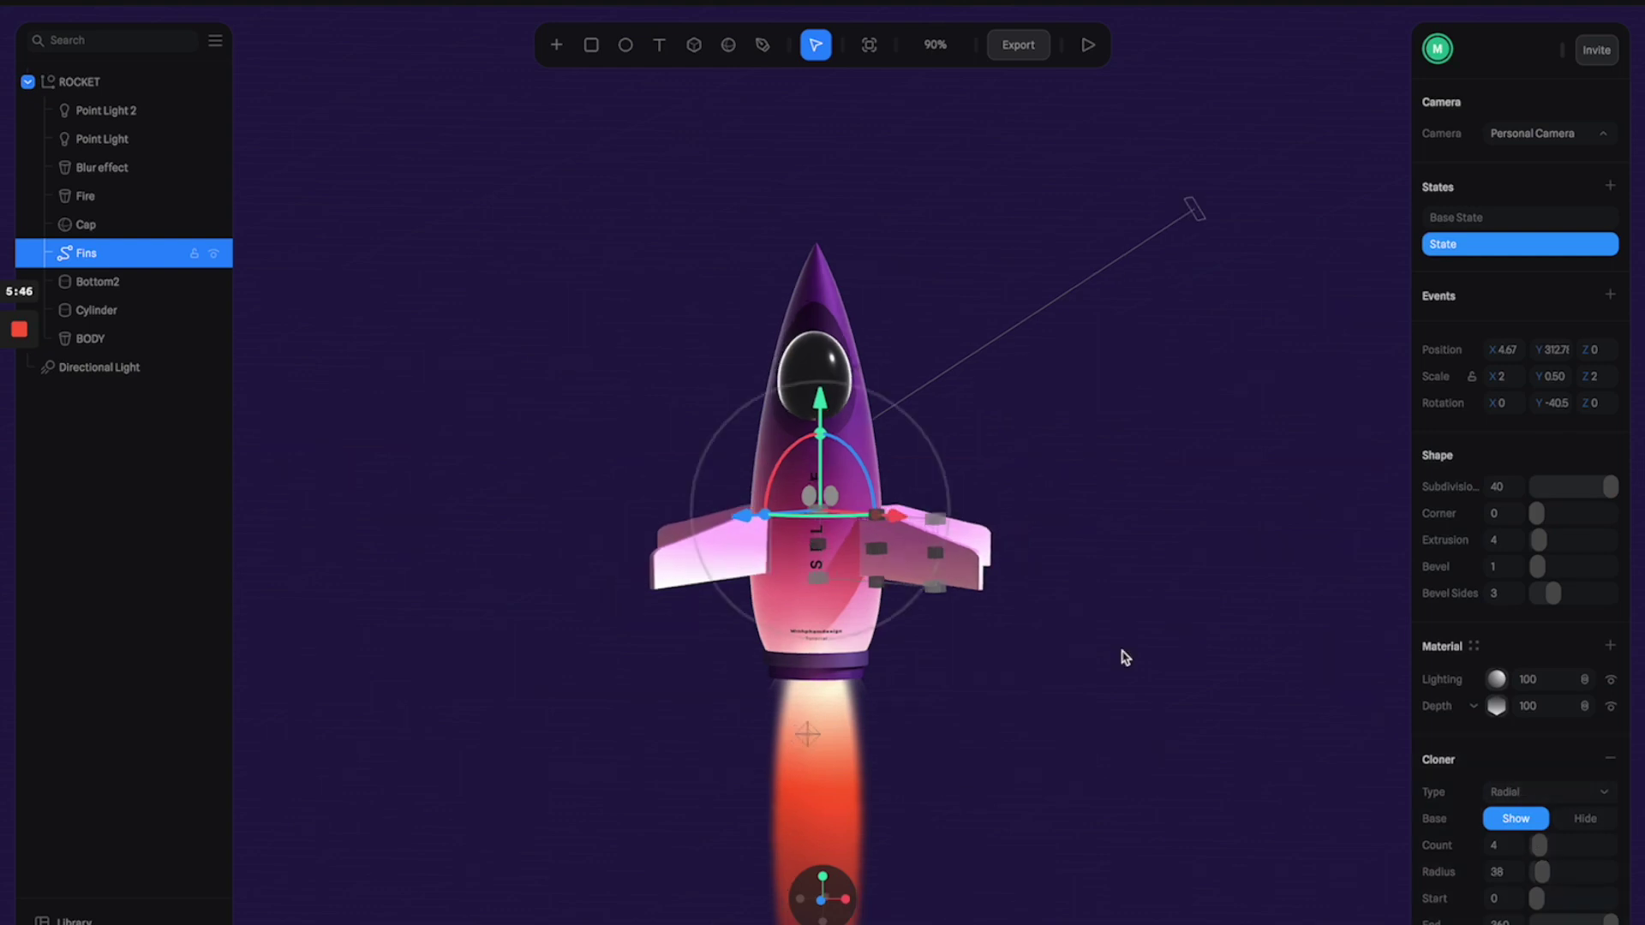
{"action": "left_click", "coordinate": [1458, 219]}
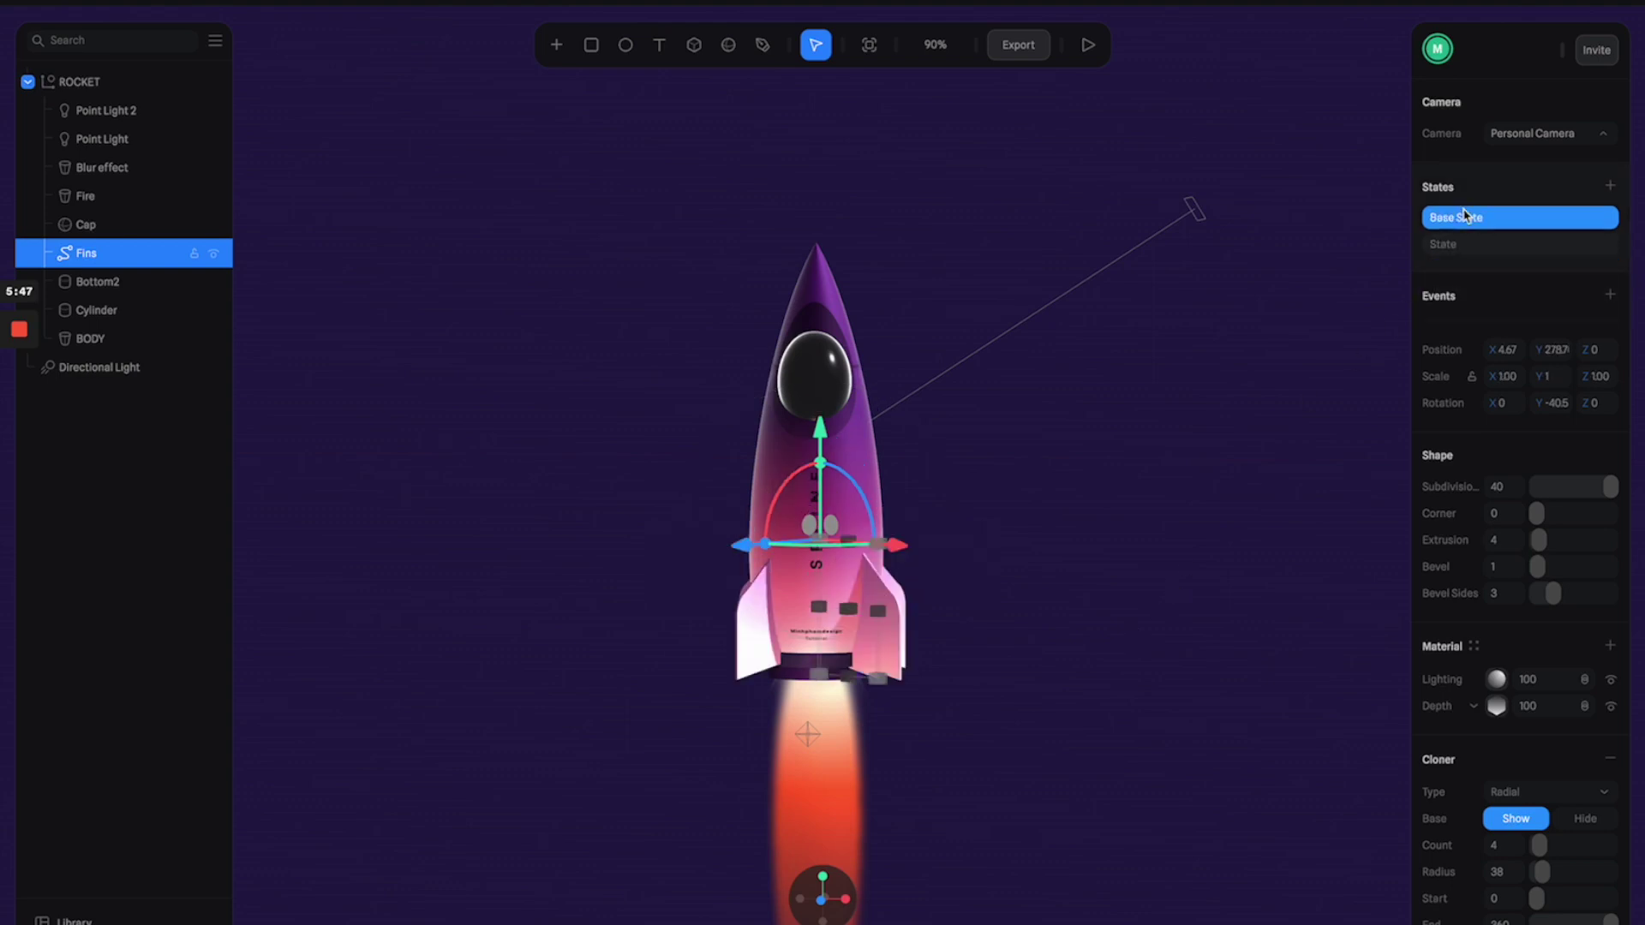
{"action": "left_click", "coordinate": [1487, 248]}
{"action": "left_click", "coordinate": [1491, 221]}
{"action": "left_click", "coordinate": [1483, 248]}
{"action": "left_click", "coordinate": [1138, 521]}
Add a second event to the ROCKET group and set its type to Mouse down
{"action": "left_click", "coordinate": [781, 460]}
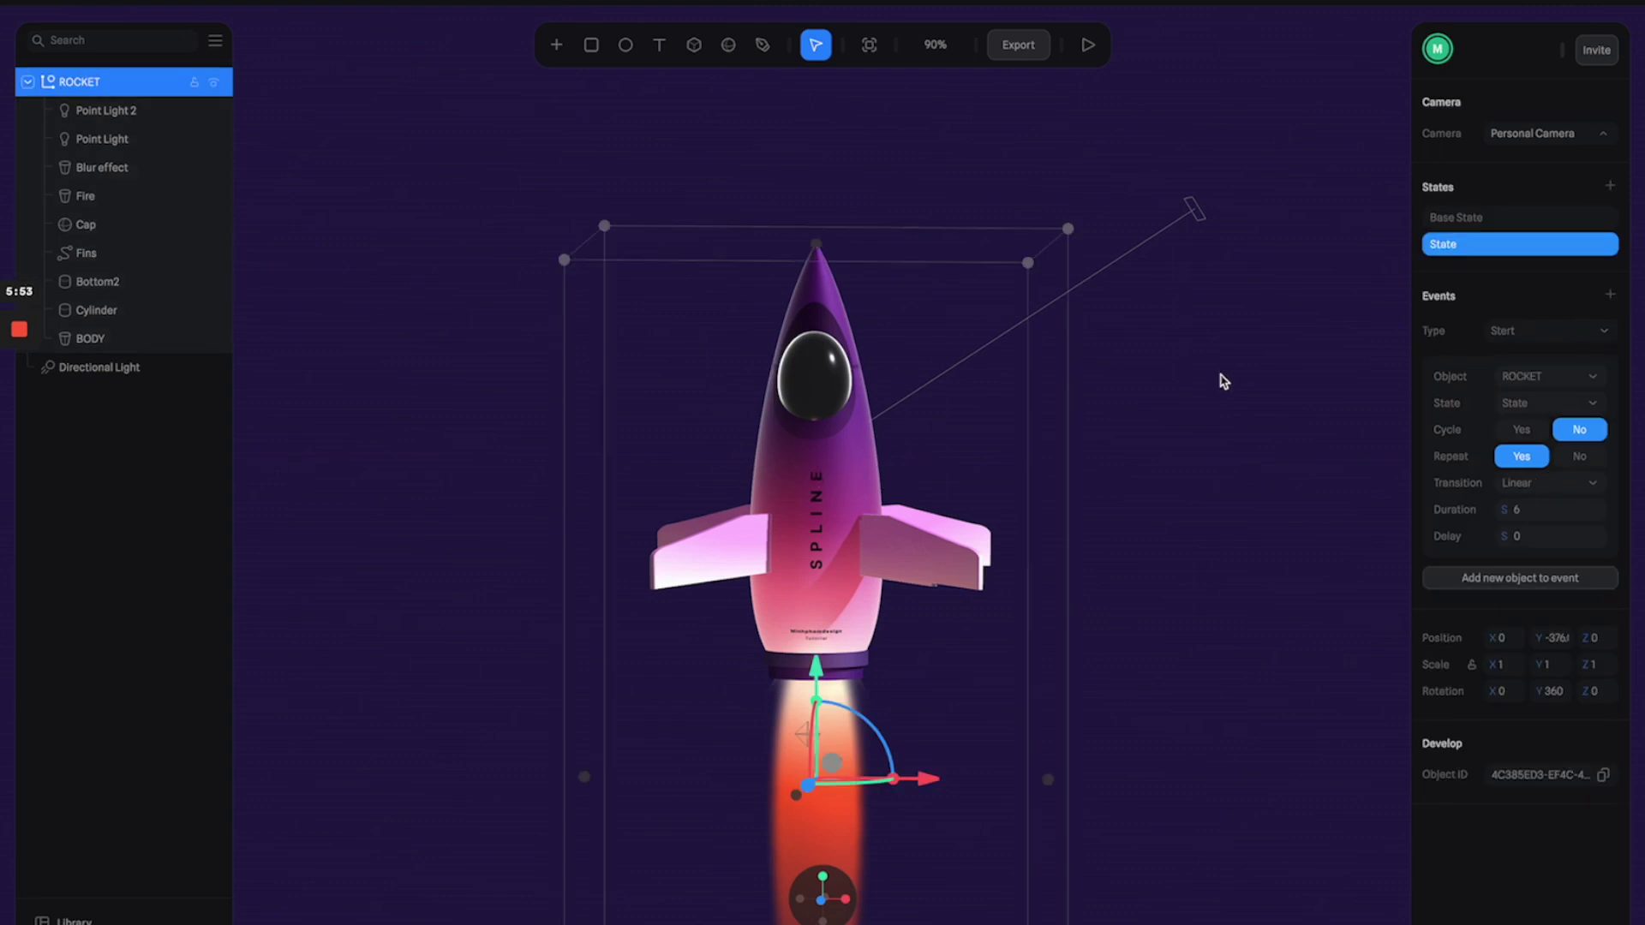
{"action": "left_click", "coordinate": [1611, 295]}
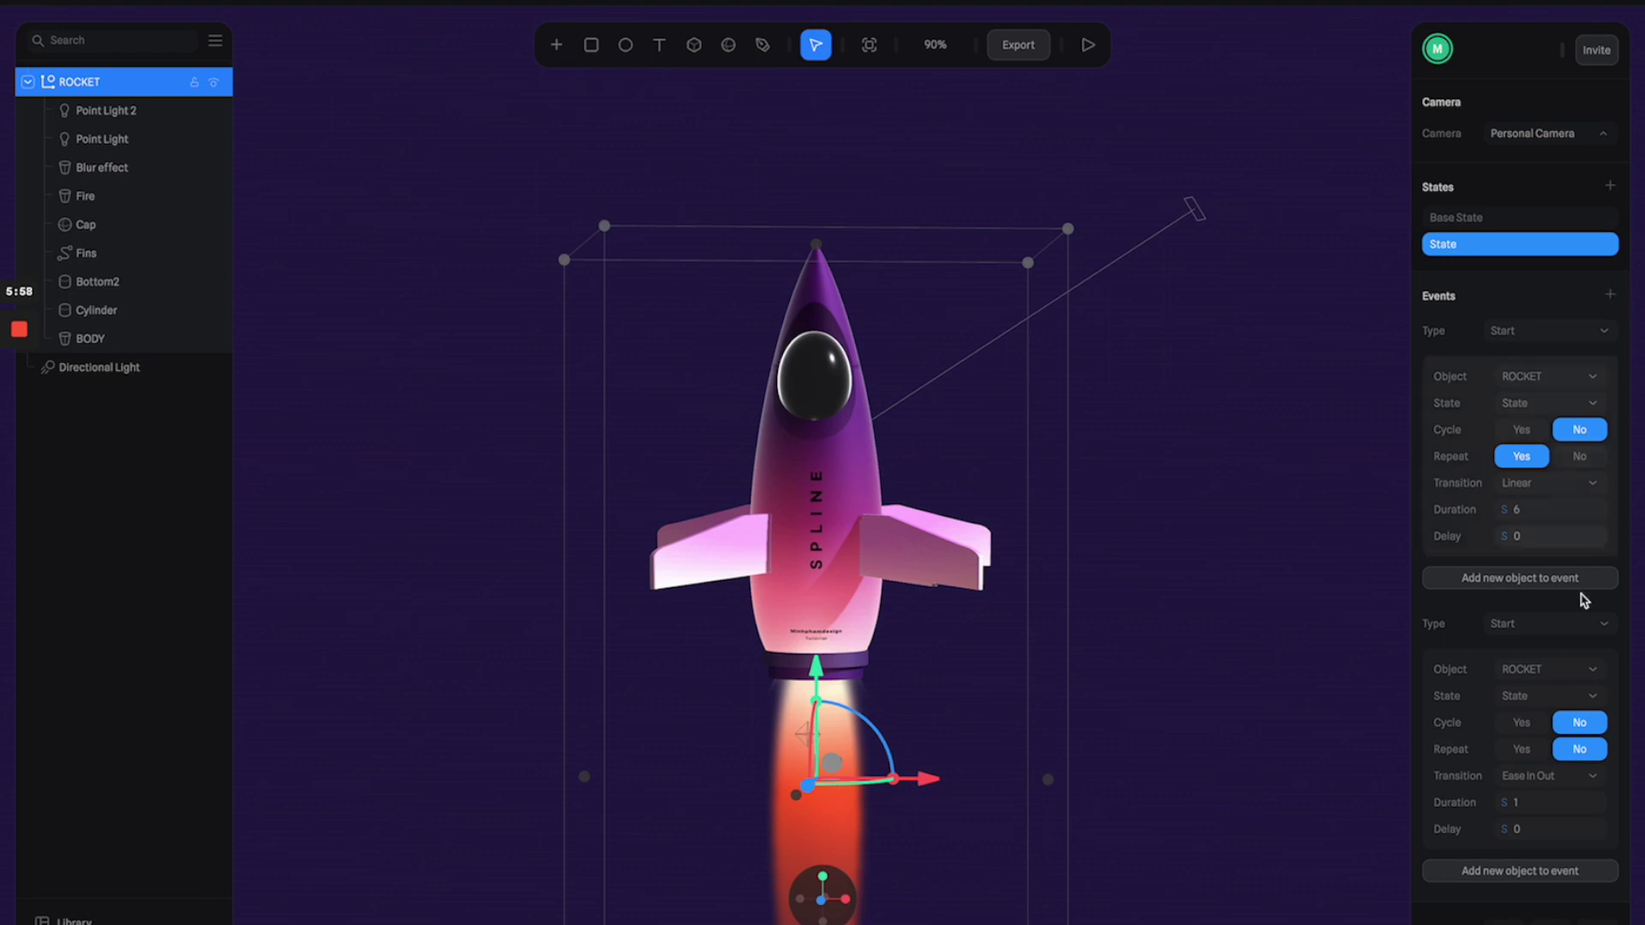
{"action": "left_click", "coordinate": [1562, 630]}
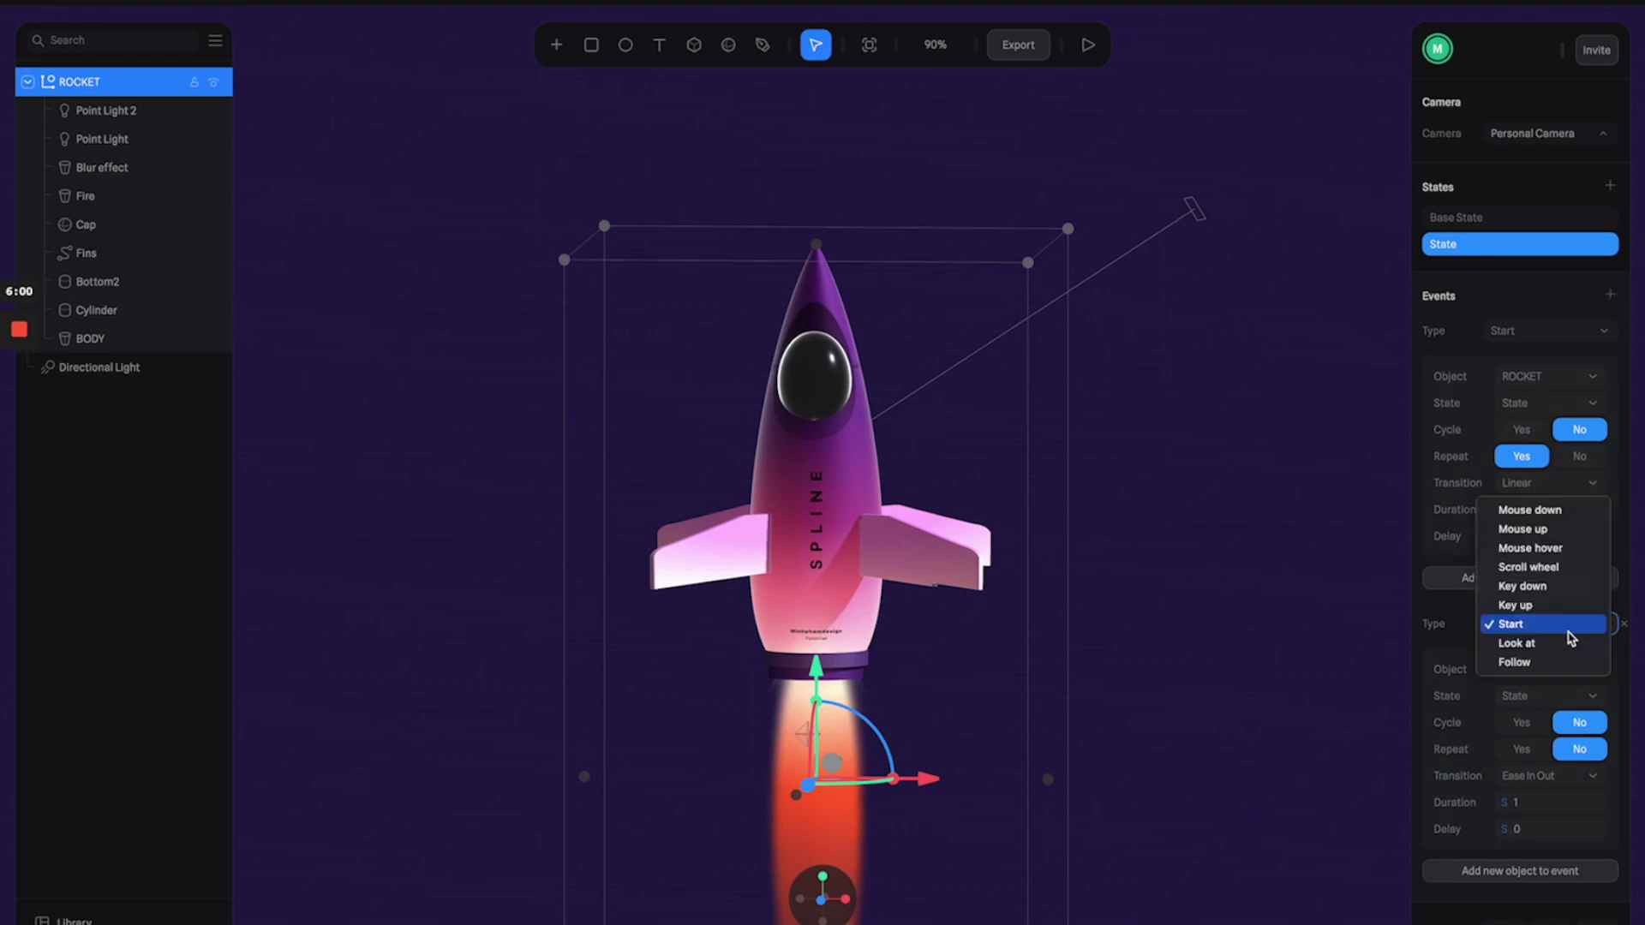
{"action": "left_click", "coordinate": [1567, 512]}
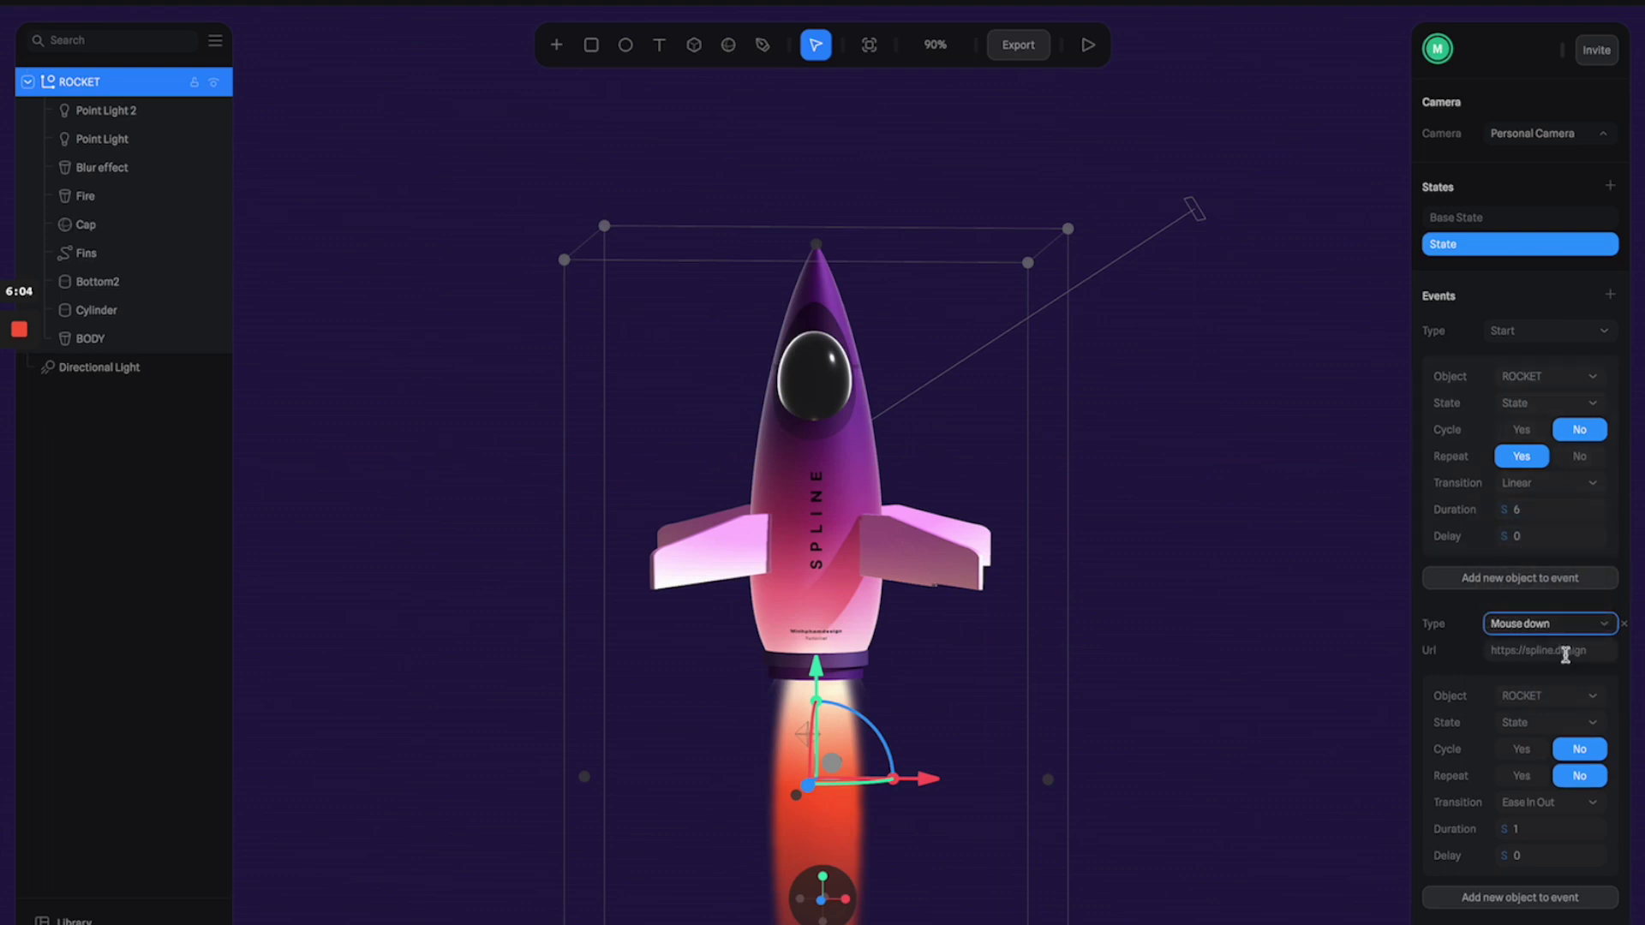
Make the Mouse down event transition Fins to State with a duration of 0.5 seconds
{"action": "left_click", "coordinate": [1576, 697]}
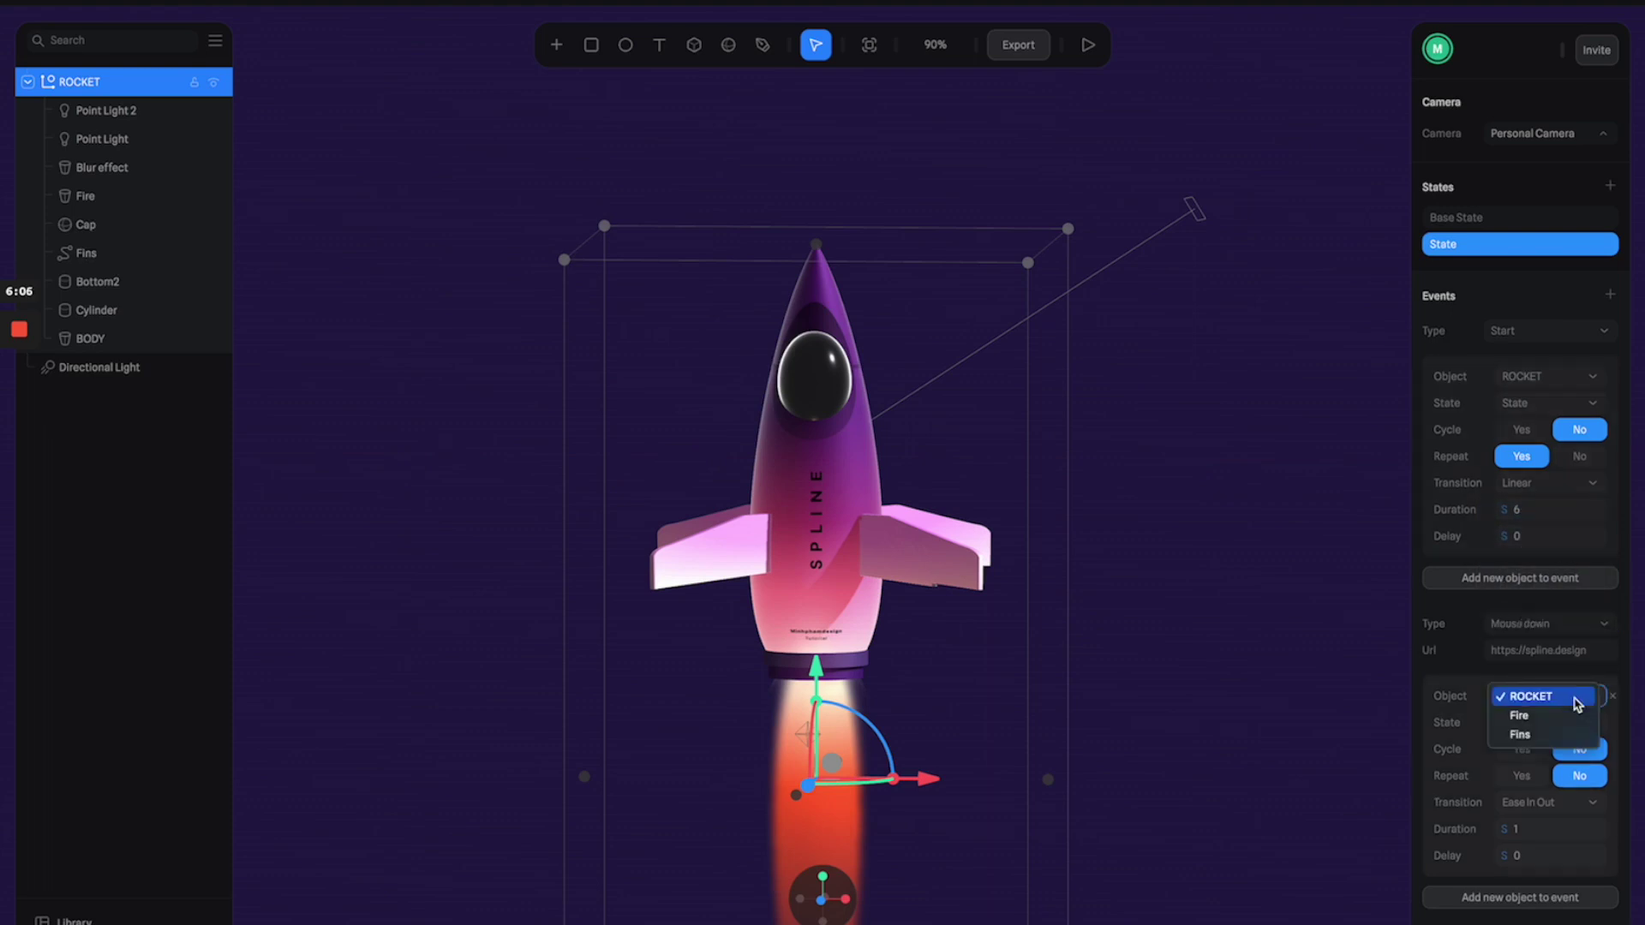
{"action": "left_click", "coordinate": [1552, 737]}
{"action": "left_click", "coordinate": [1554, 725]}
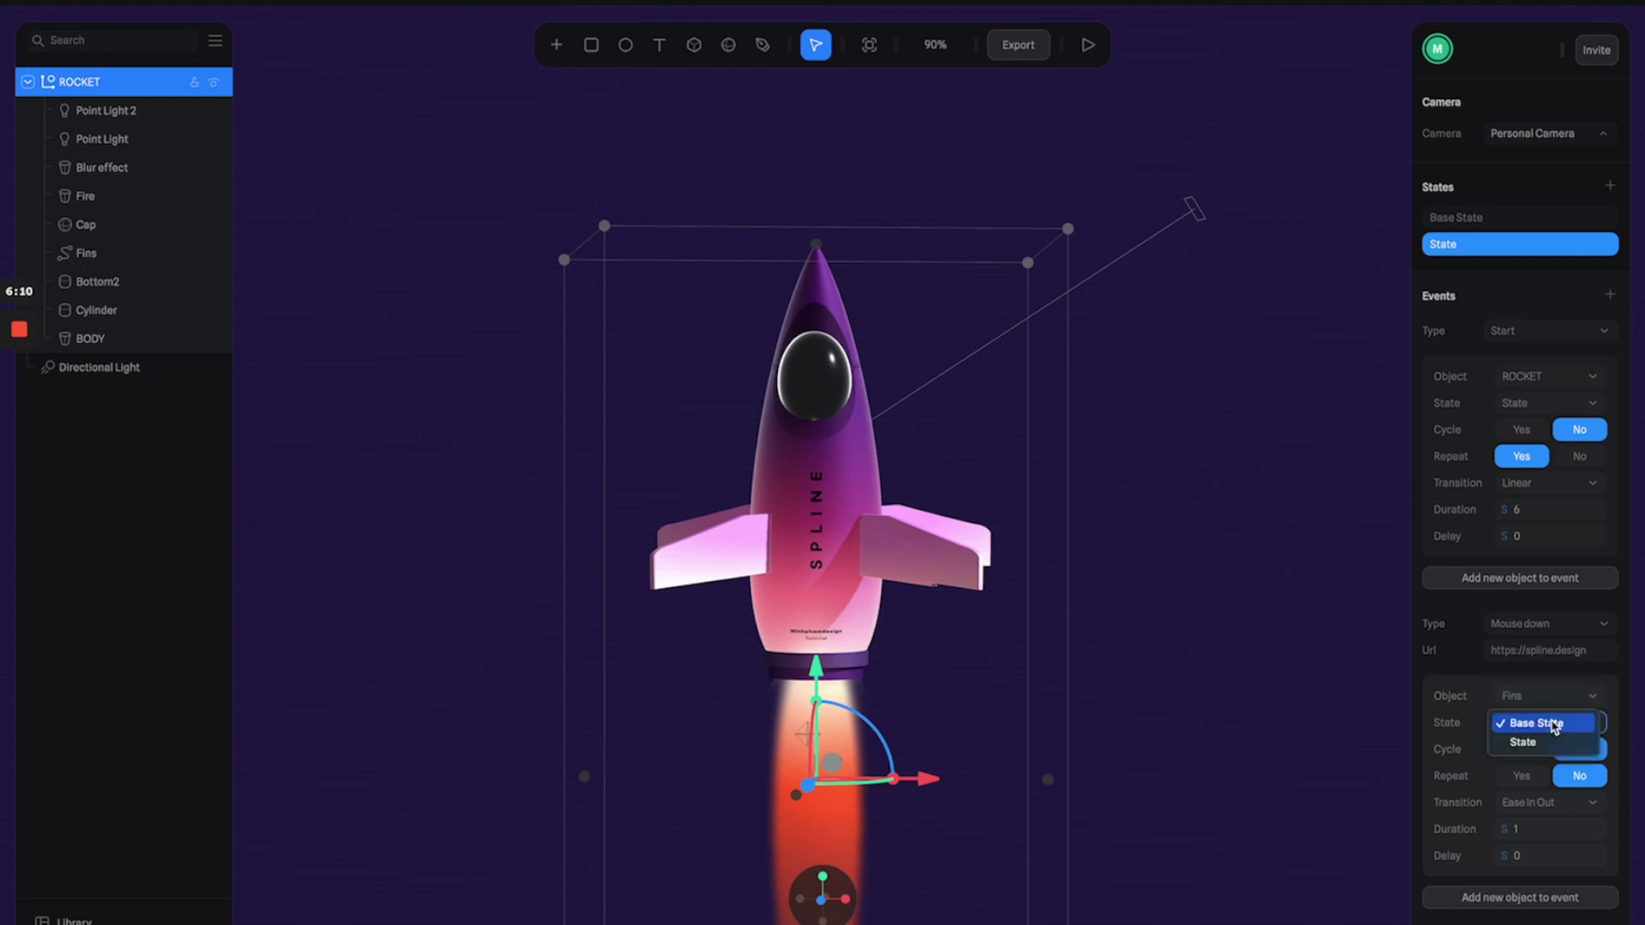
{"action": "left_click", "coordinate": [1525, 744]}
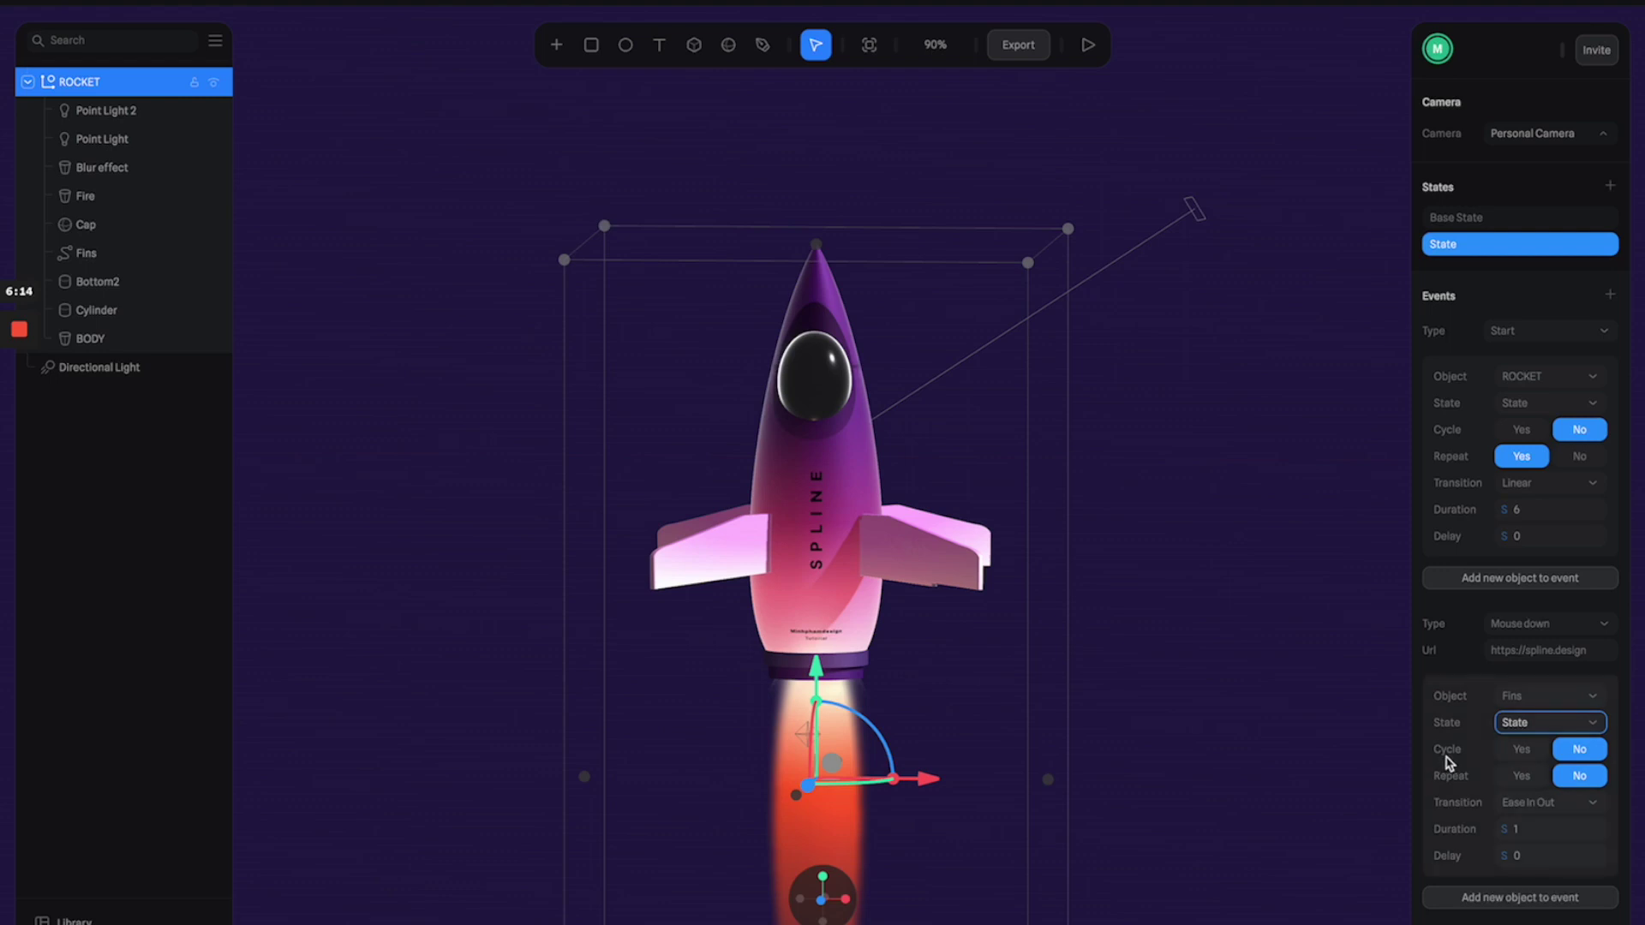
{"action": "left_click", "coordinate": [1536, 831]}
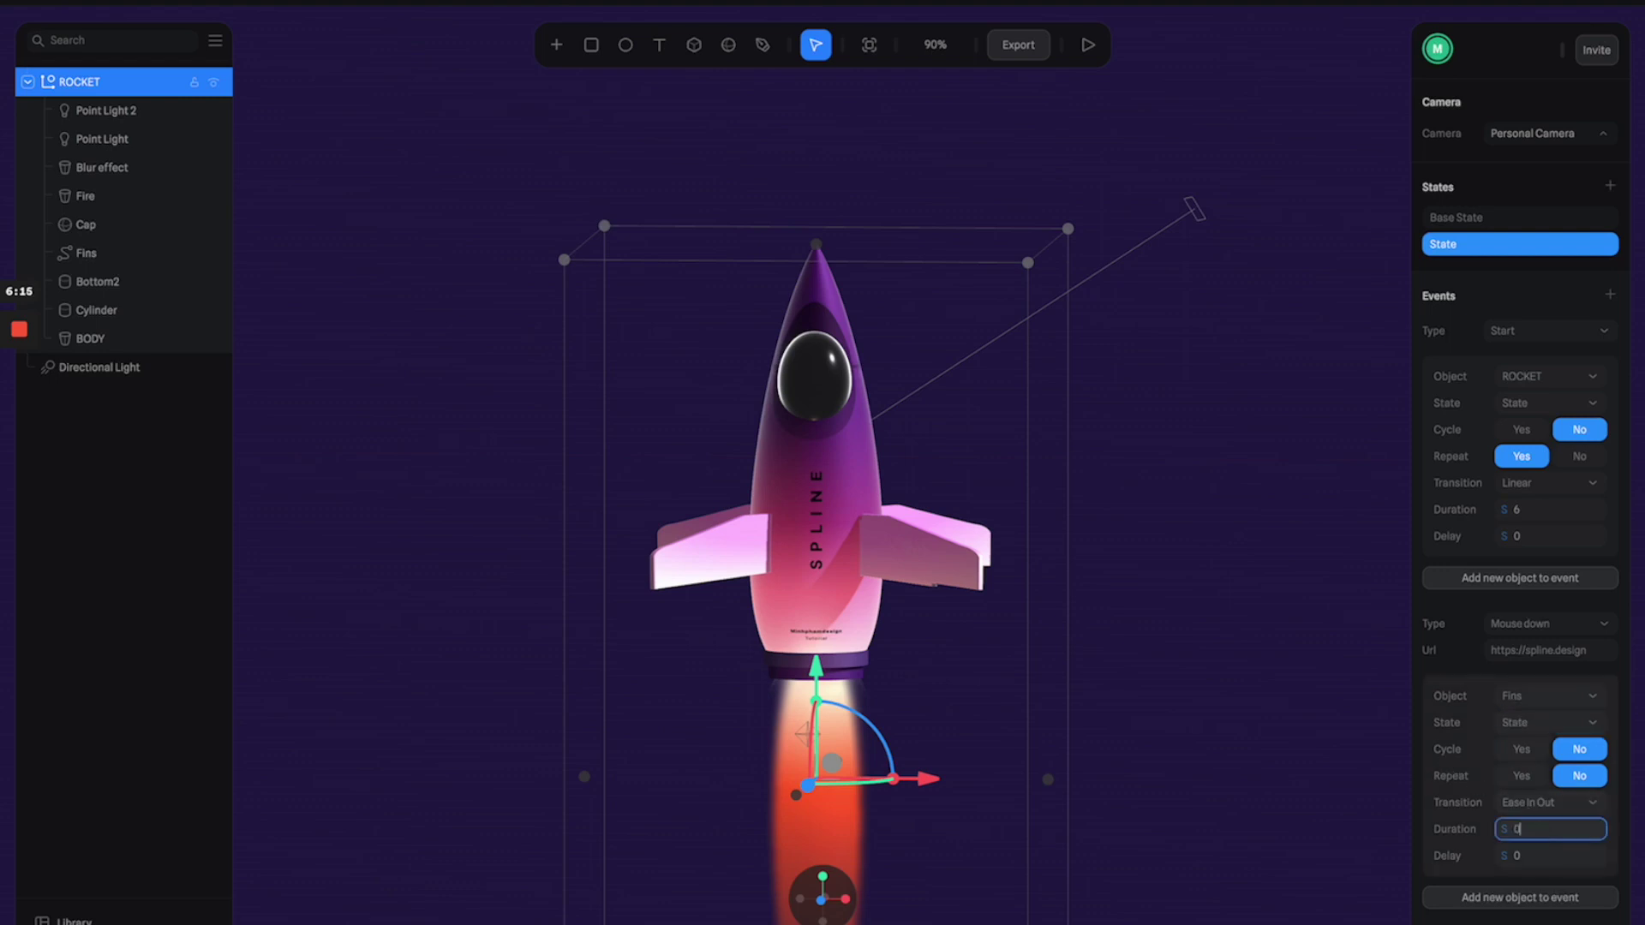
{"action": "key", "text": "Return"}
Add a third event to the ROCKET group and set its type to Mouse up
{"action": "scroll", "coordinate": [1467, 652], "scroll_direction": "down", "scroll_amount": 2}
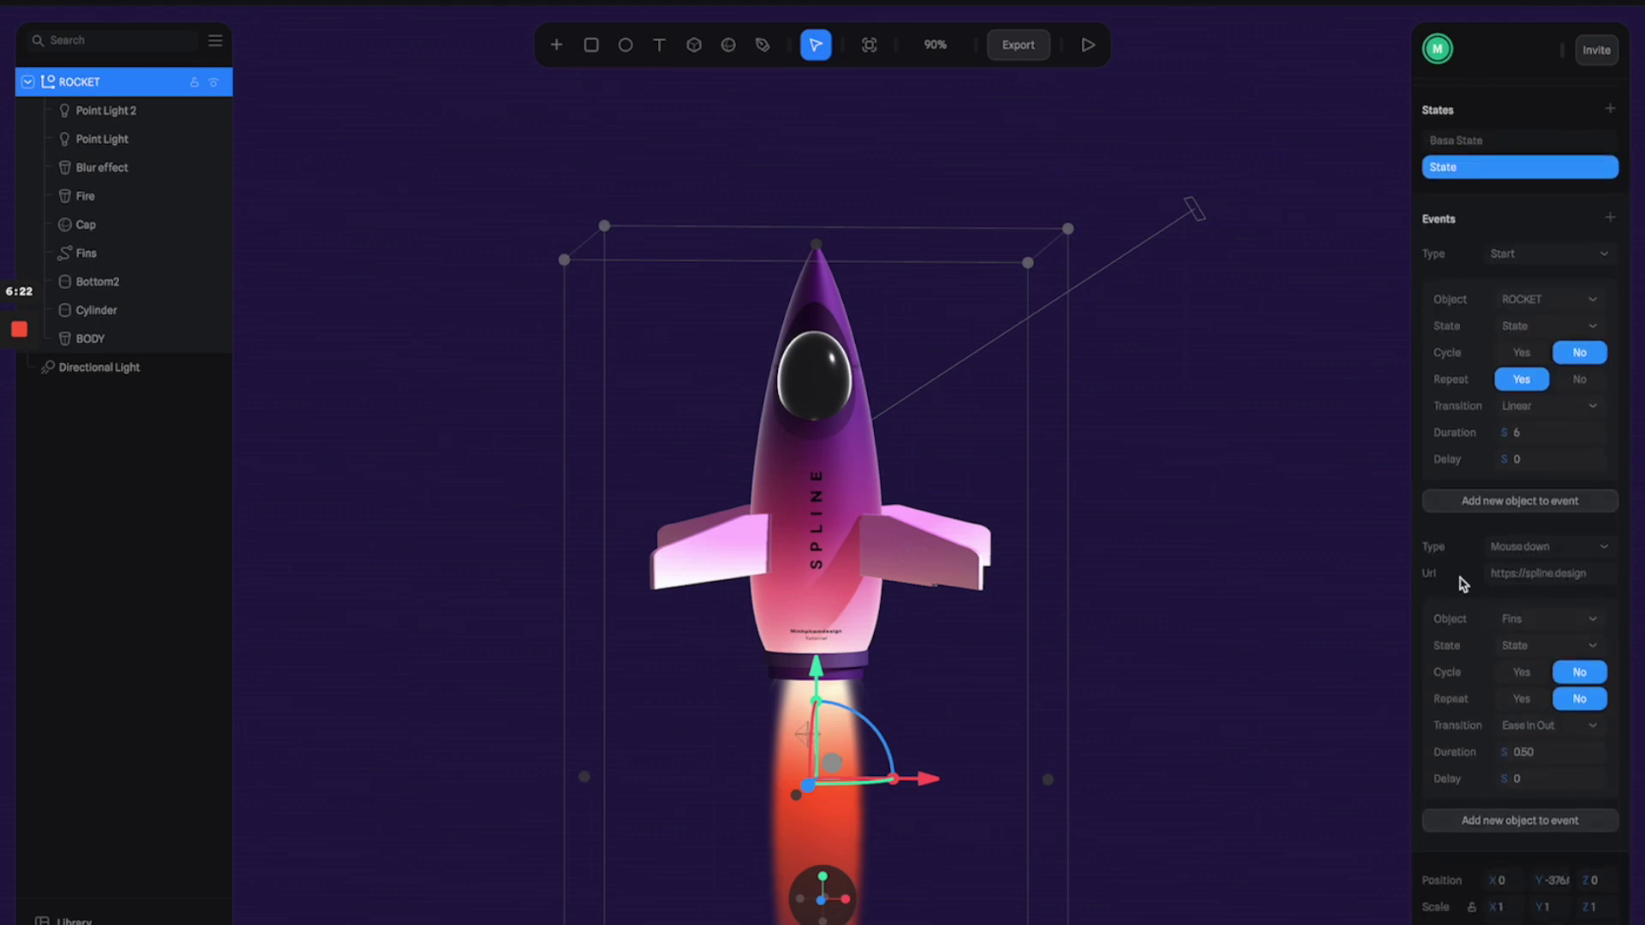
{"action": "left_click", "coordinate": [1611, 219]}
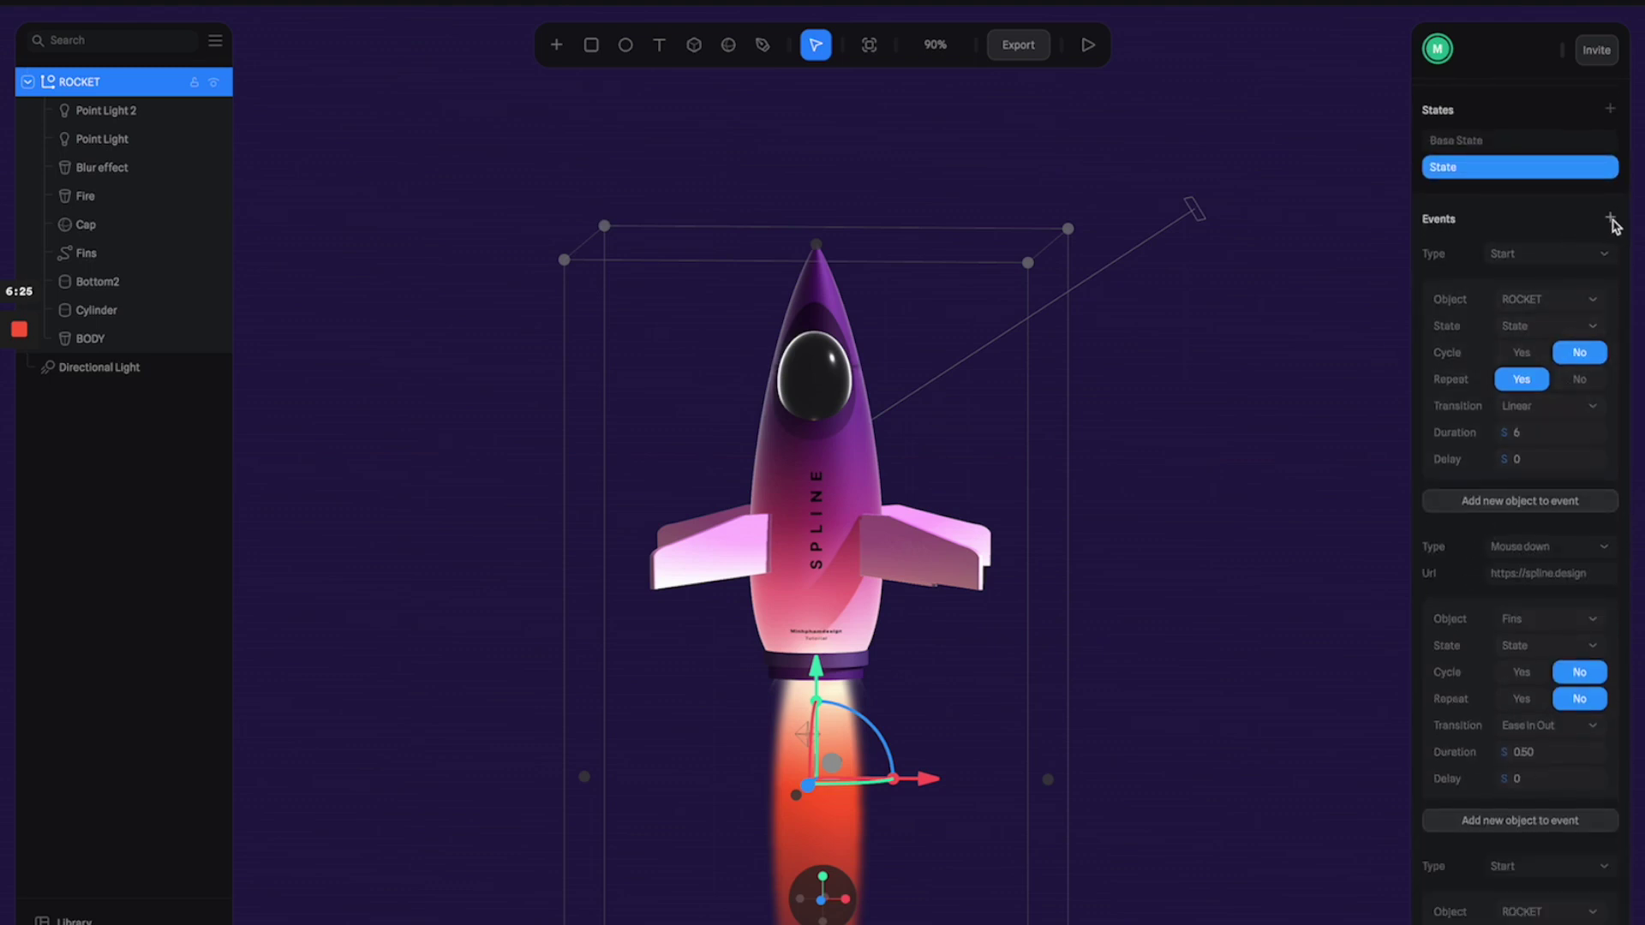
{"action": "scroll", "coordinate": [1562, 844], "scroll_direction": "down", "scroll_amount": 1}
{"action": "left_click", "coordinate": [1557, 842]}
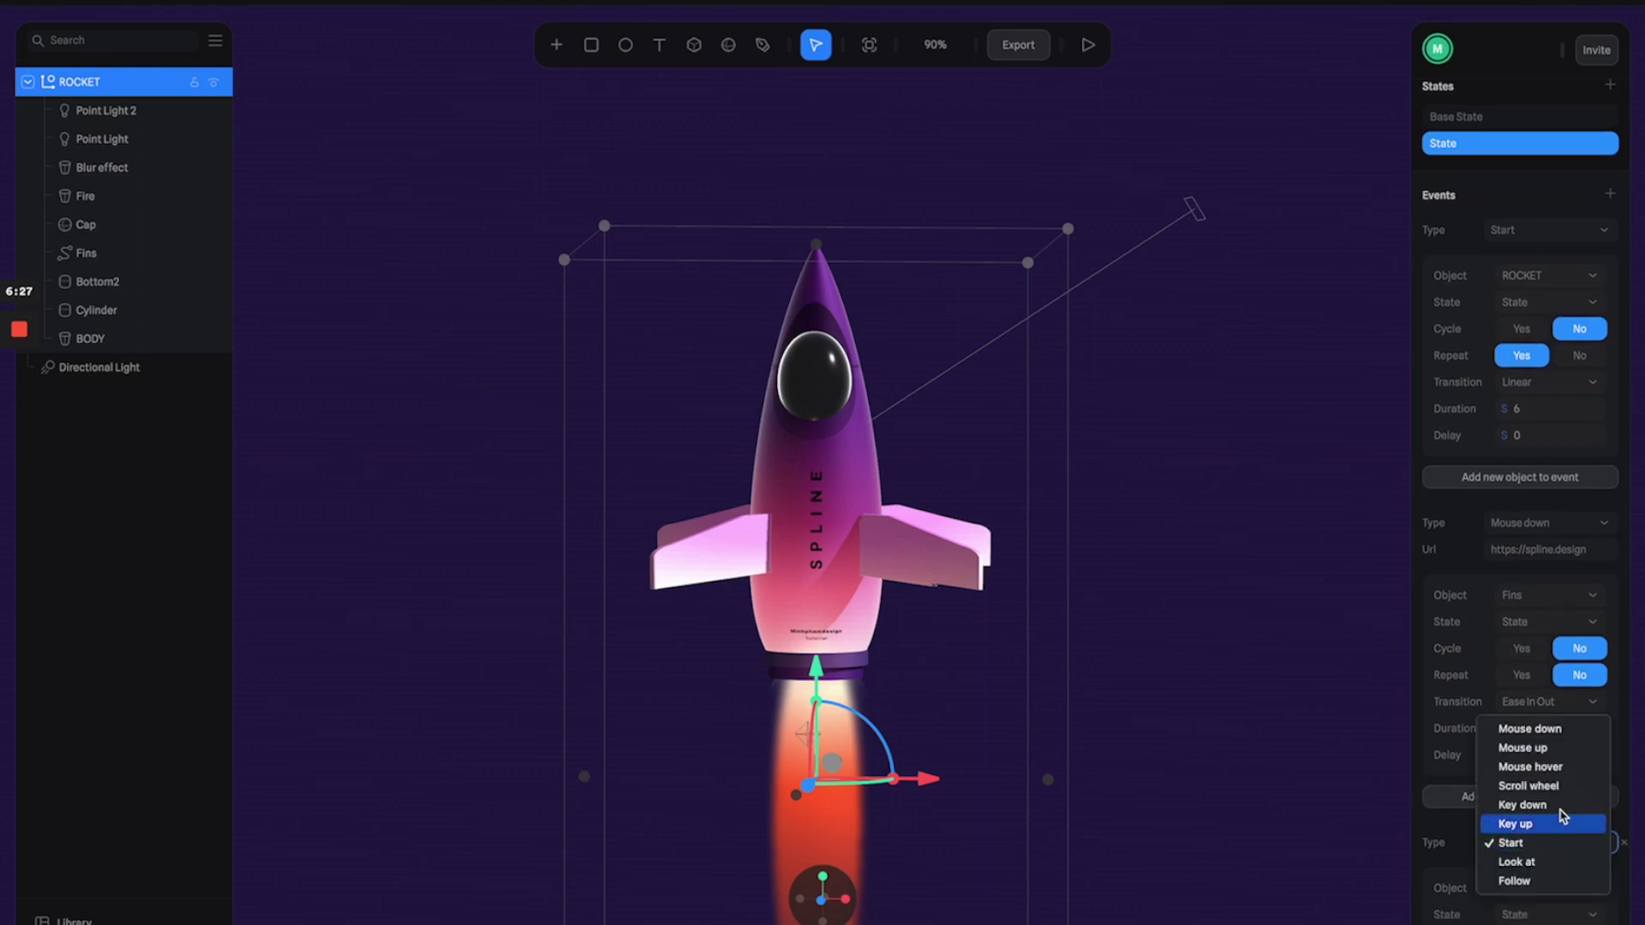
{"action": "left_click", "coordinate": [1557, 749]}
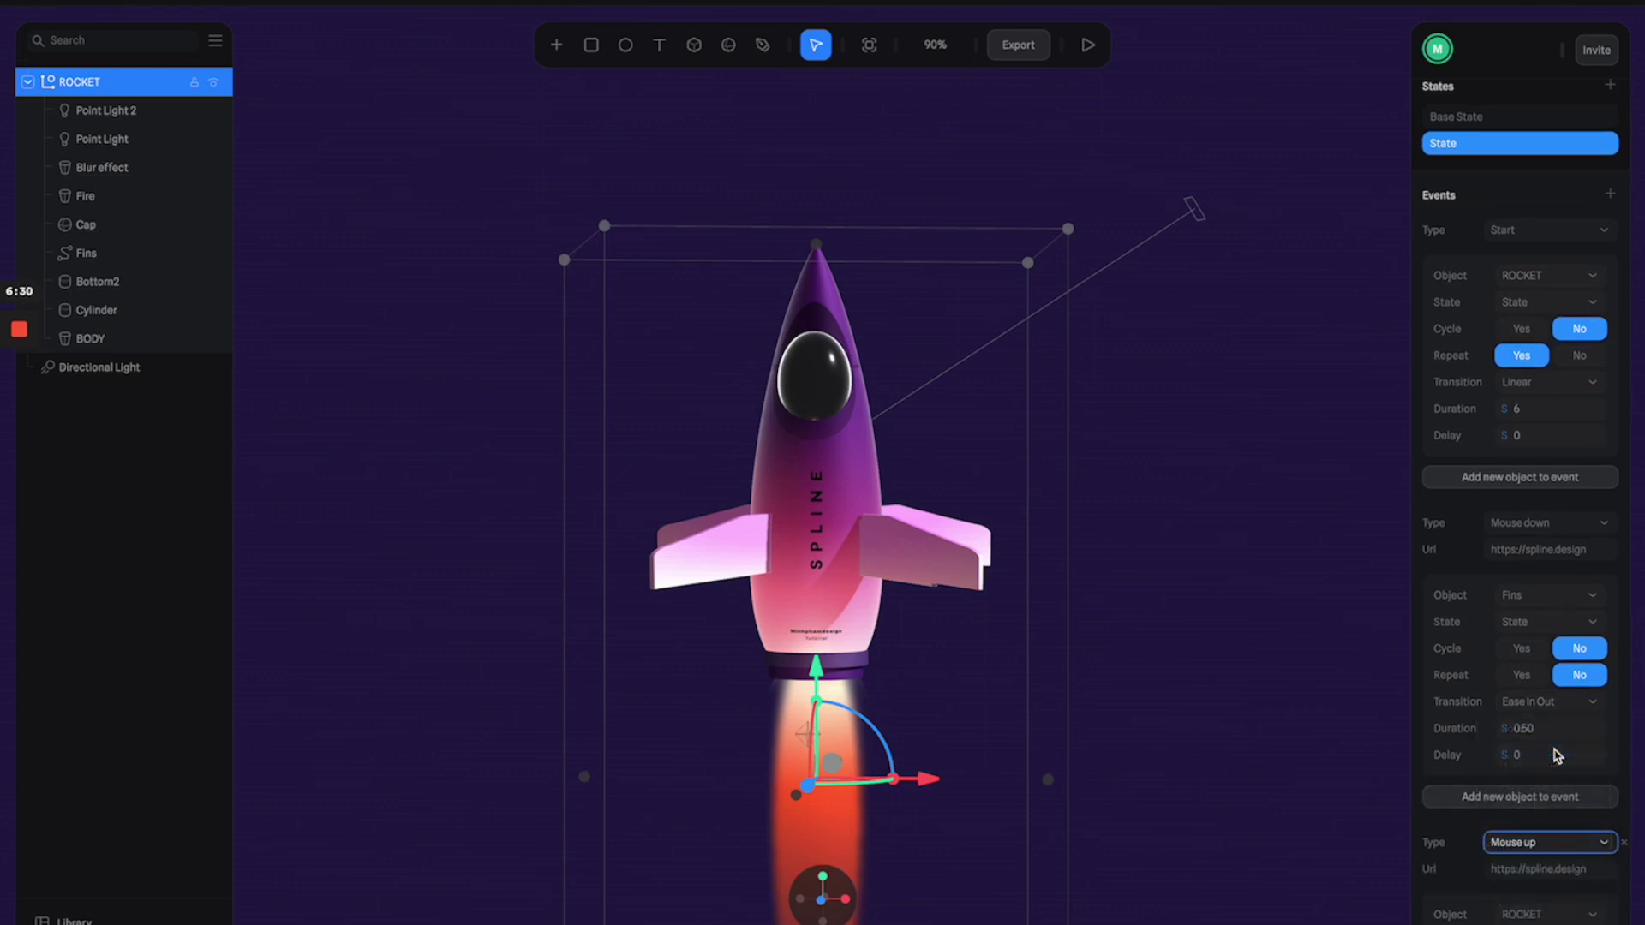
Set the Mouse up event's object to Fins and its target state to Base State
{"action": "scroll", "coordinate": [1454, 861], "scroll_direction": "down", "scroll_amount": 2}
{"action": "scroll", "coordinate": [1454, 861], "scroll_direction": "down", "scroll_amount": 4}
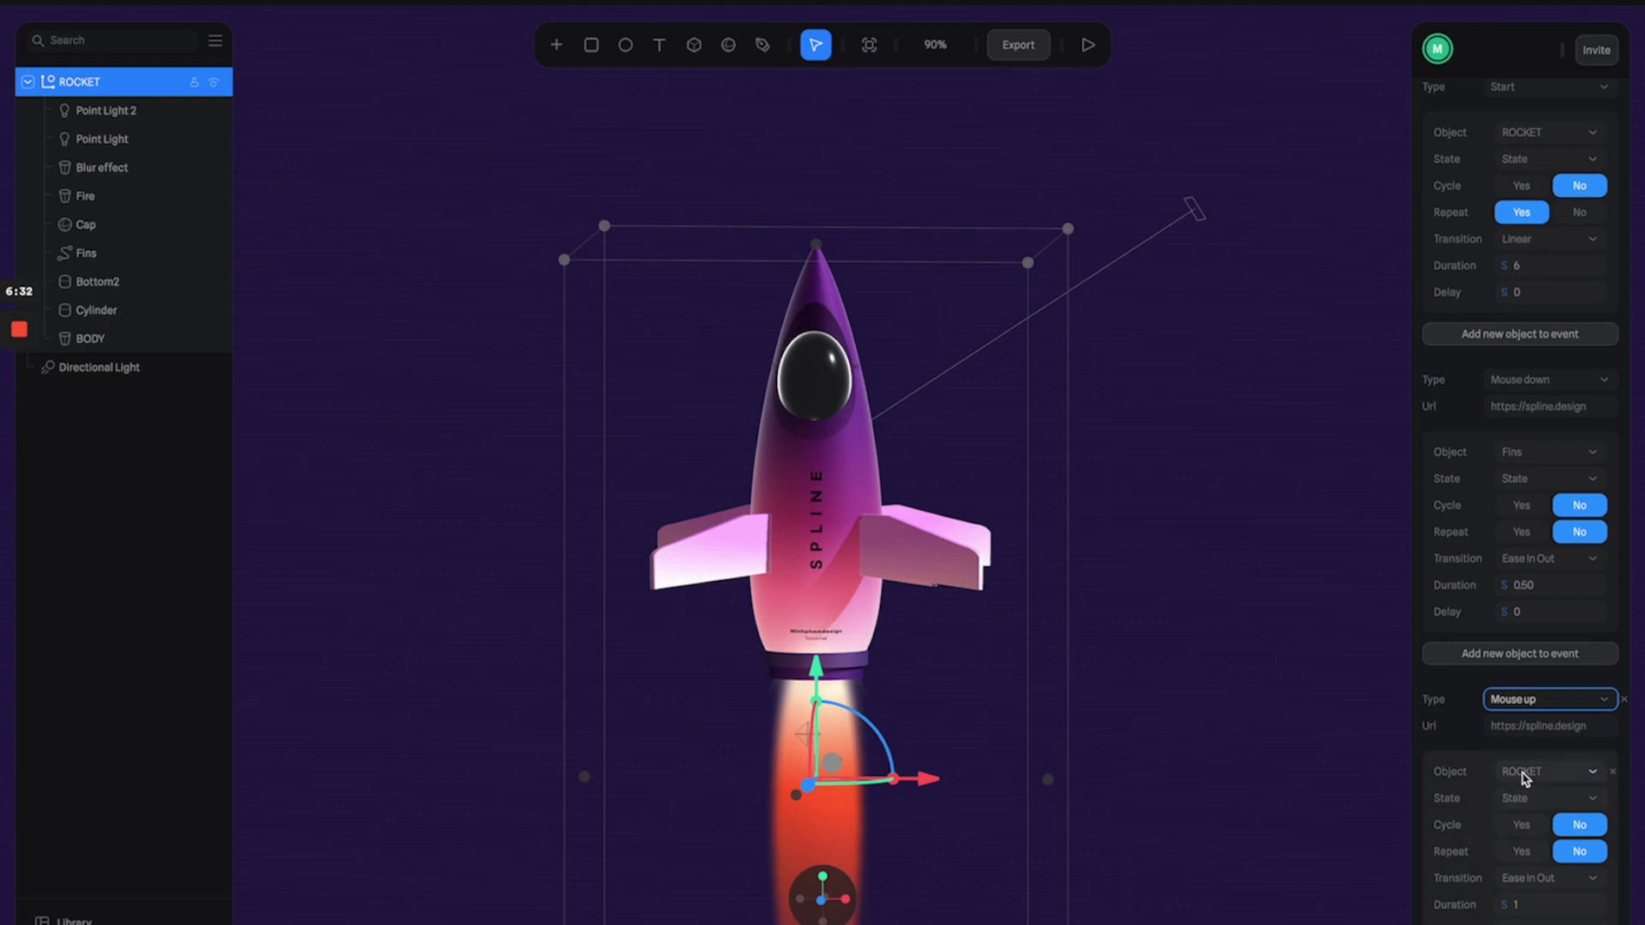
{"action": "left_click", "coordinate": [1517, 774]}
{"action": "left_click", "coordinate": [1524, 808]}
{"action": "scroll", "coordinate": [1524, 814], "scroll_direction": "down", "scroll_amount": 4}
{"action": "left_click", "coordinate": [1529, 897]}
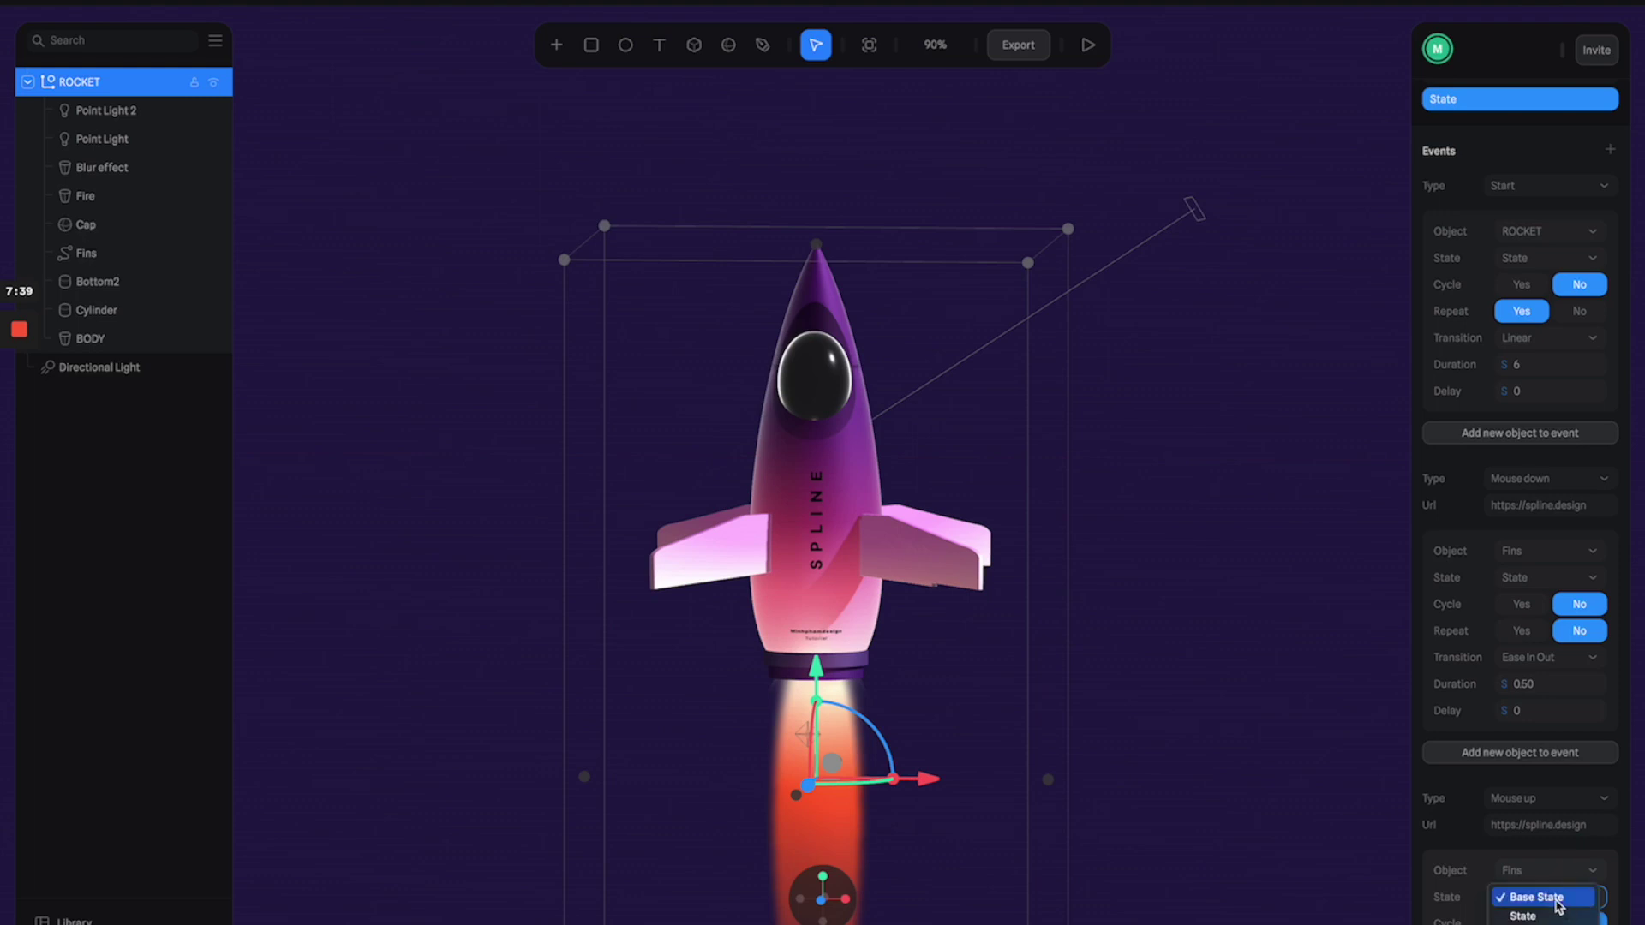
{"action": "left_click", "coordinate": [1556, 900]}
Set the Mouse up event's duration to 0.5 seconds and preview the fin interaction
{"action": "scroll", "coordinate": [1470, 878], "scroll_direction": "down", "scroll_amount": 4}
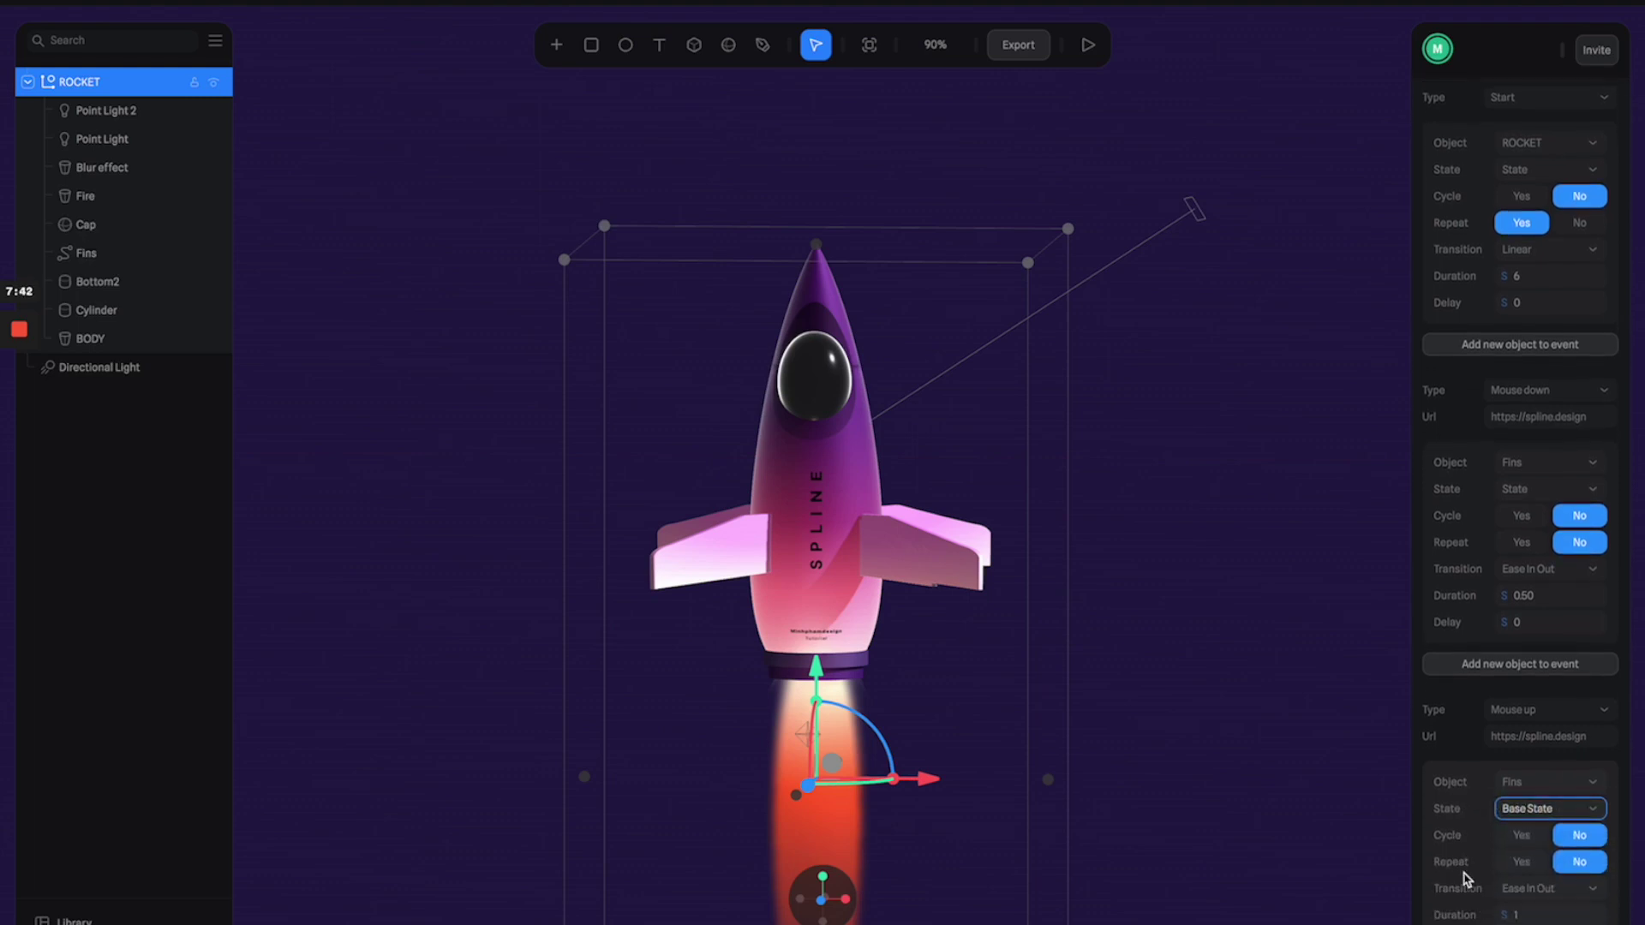
{"action": "scroll", "coordinate": [1473, 868], "scroll_direction": "down", "scroll_amount": 1}
{"action": "left_click", "coordinate": [1524, 881]}
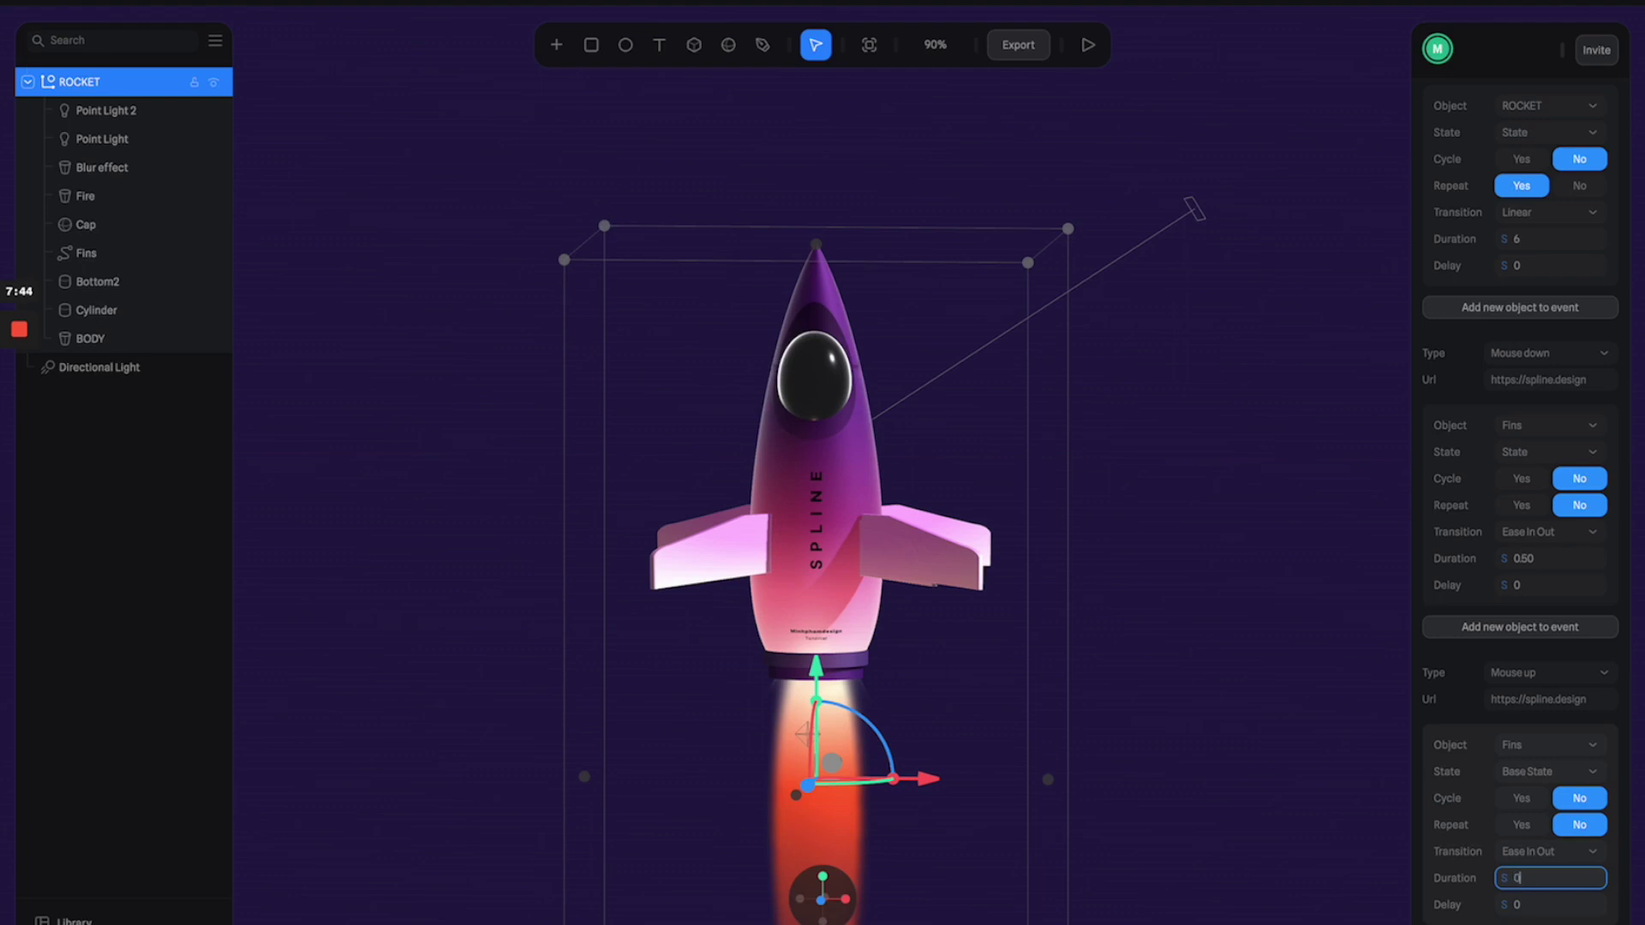
{"action": "type", "text": "0.50"}
{"action": "key", "text": "Return"}
{"action": "left_click", "coordinate": [1086, 47]}
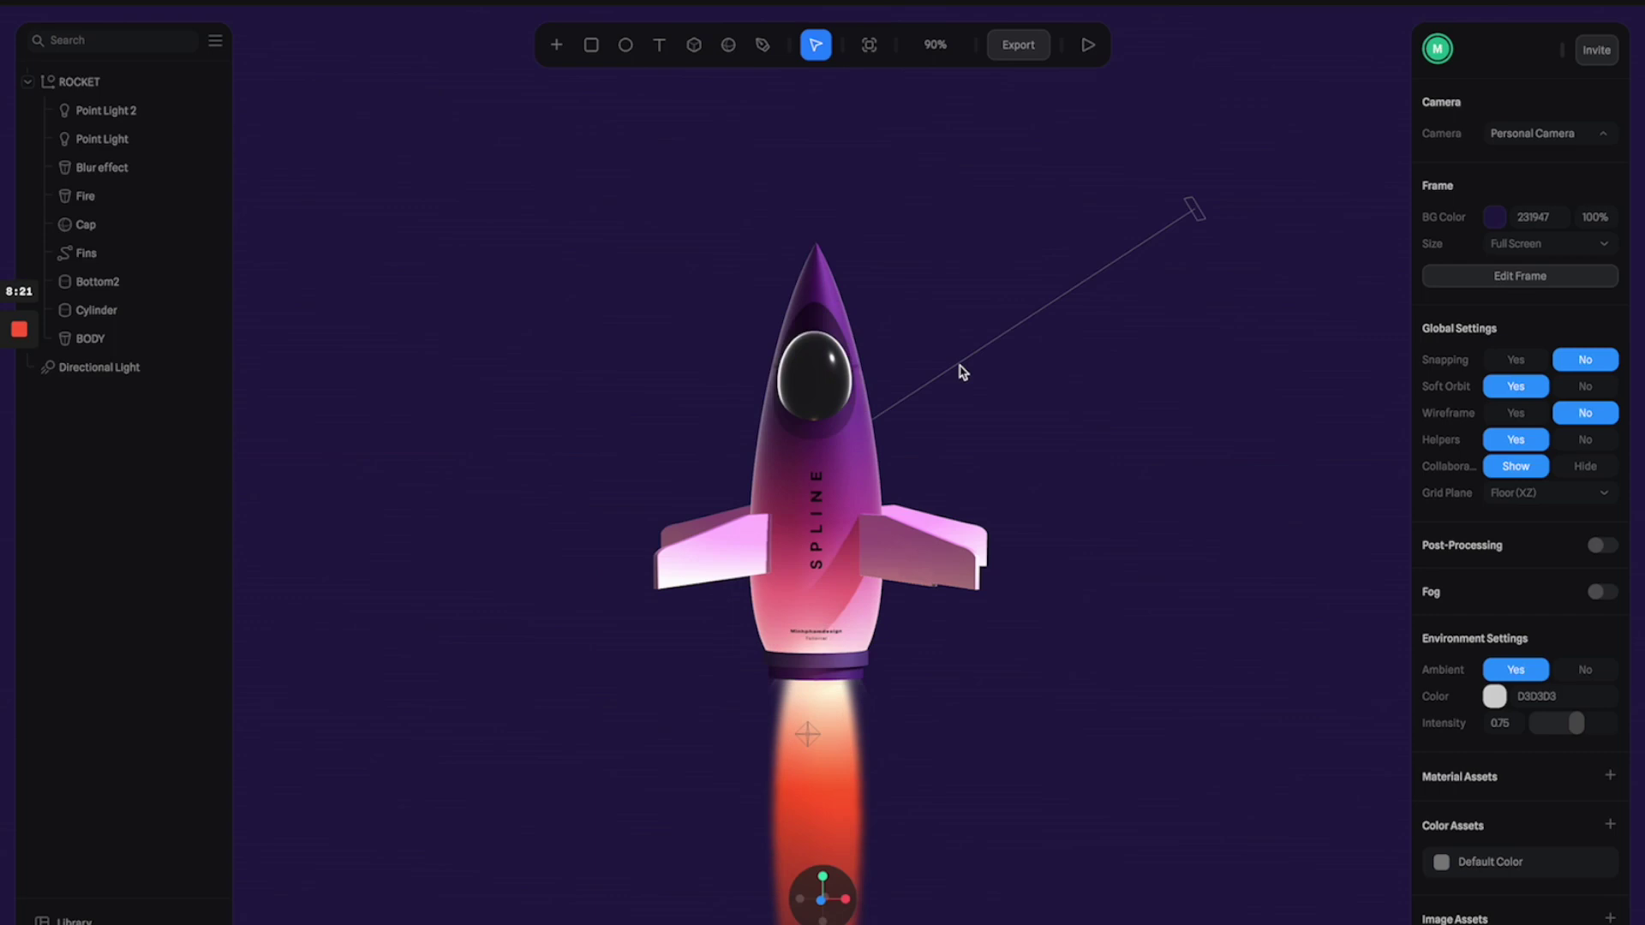
Select BODY inside the ROCKET group and add a second state to it
{"action": "left_click", "coordinate": [823, 514]}
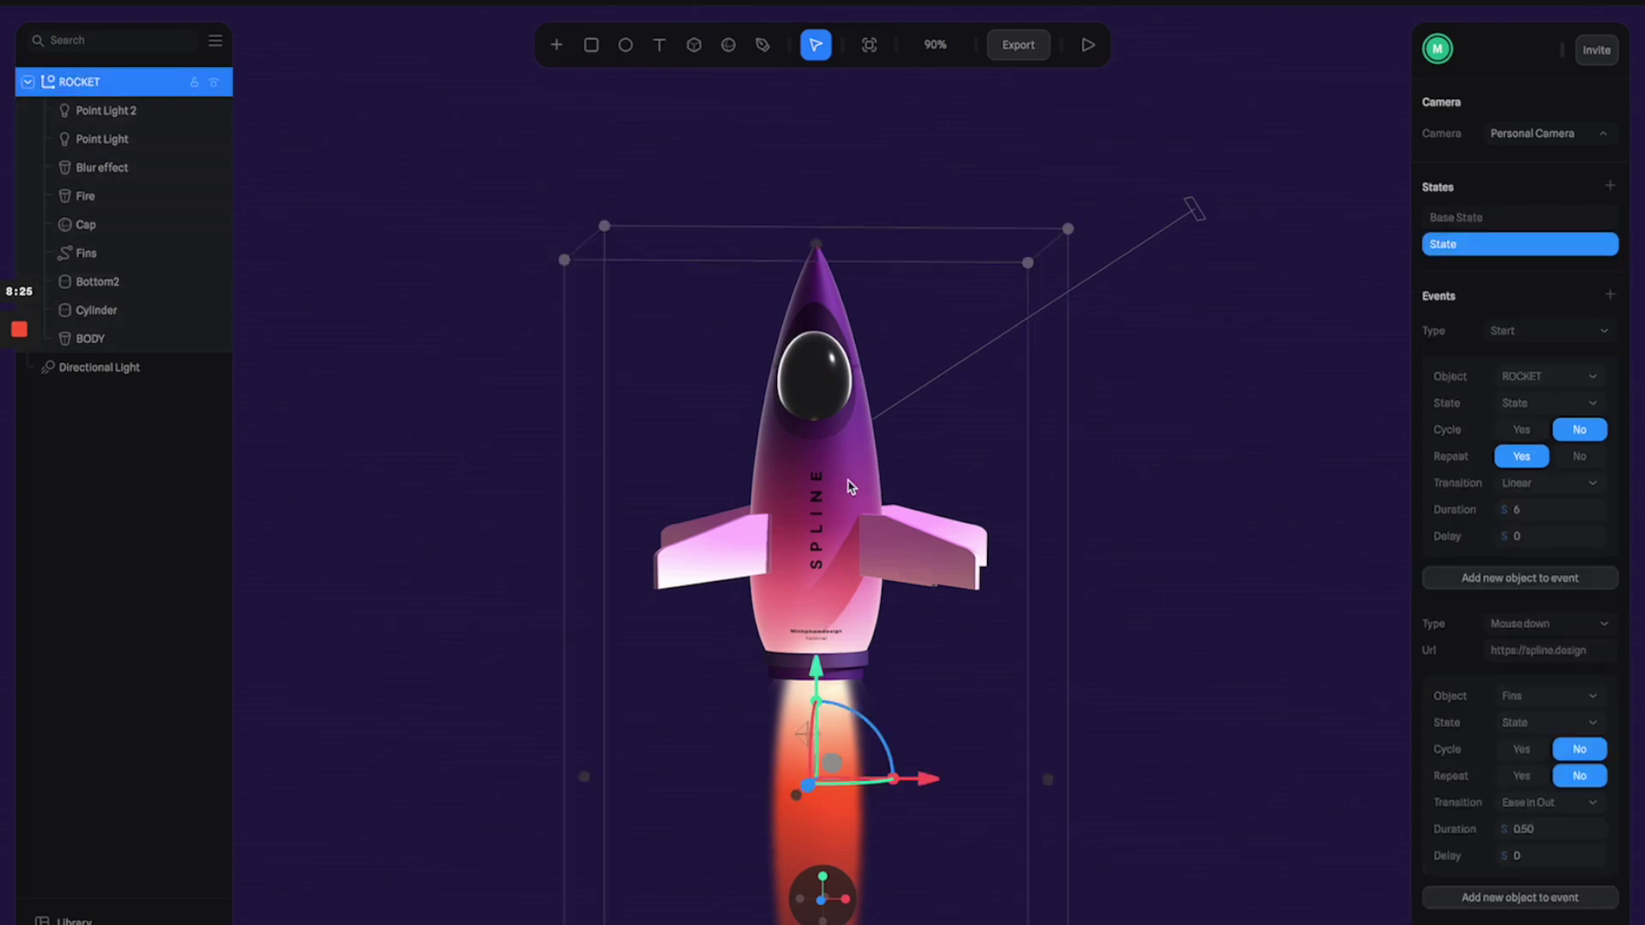
{"action": "double_click", "coordinate": [851, 487]}
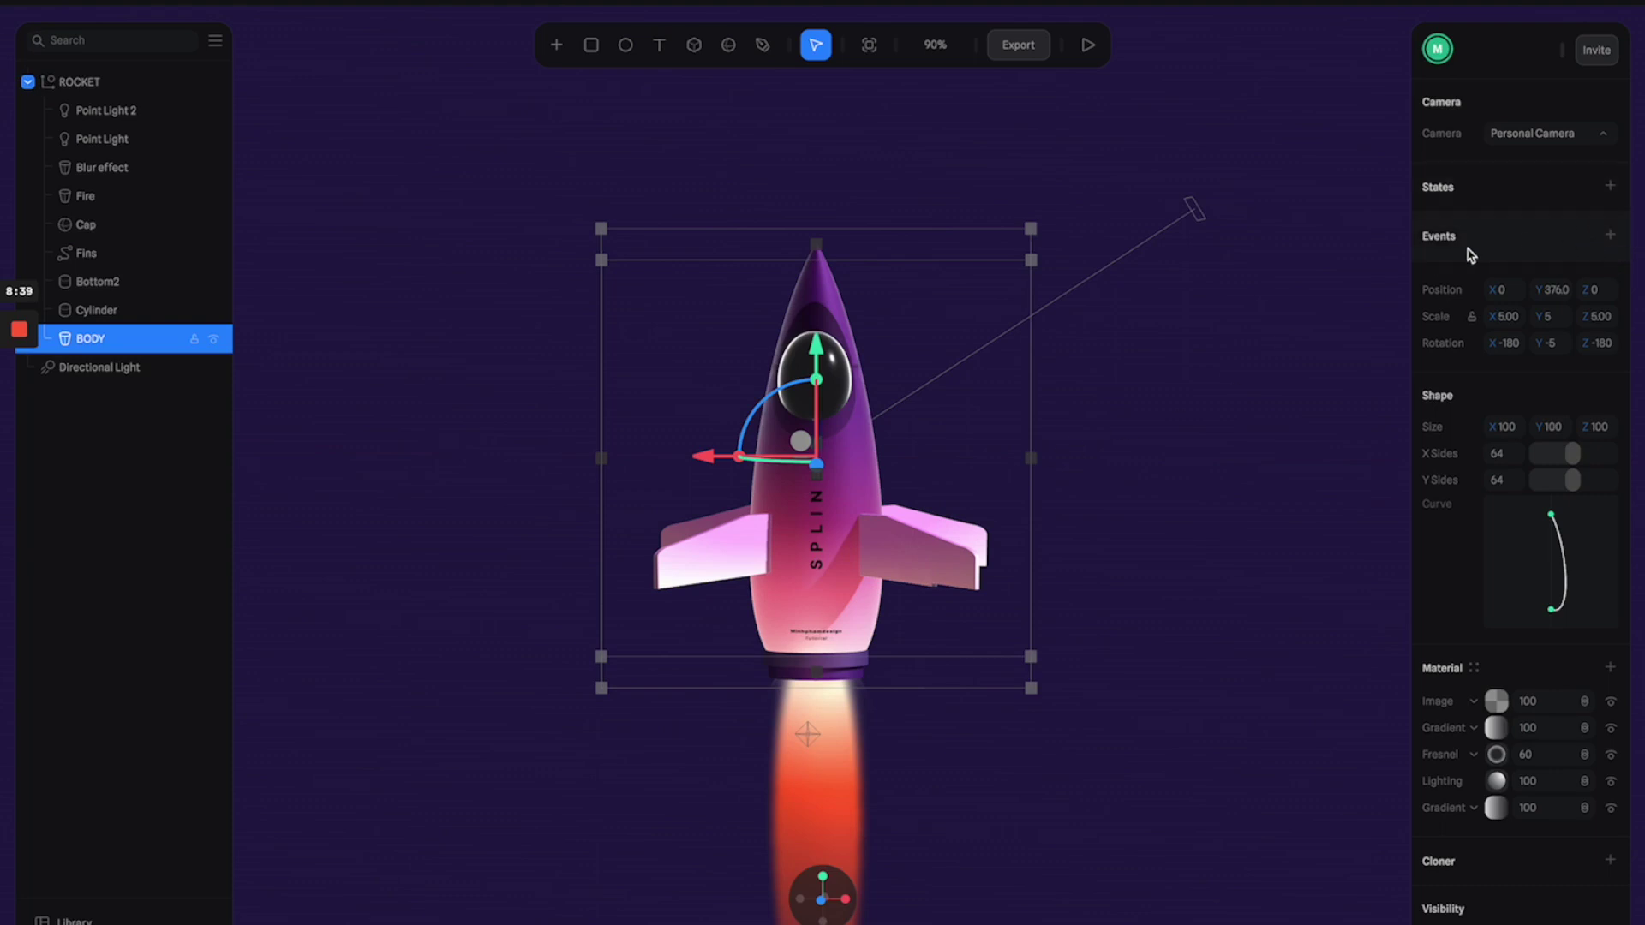
{"action": "left_click", "coordinate": [1612, 187]}
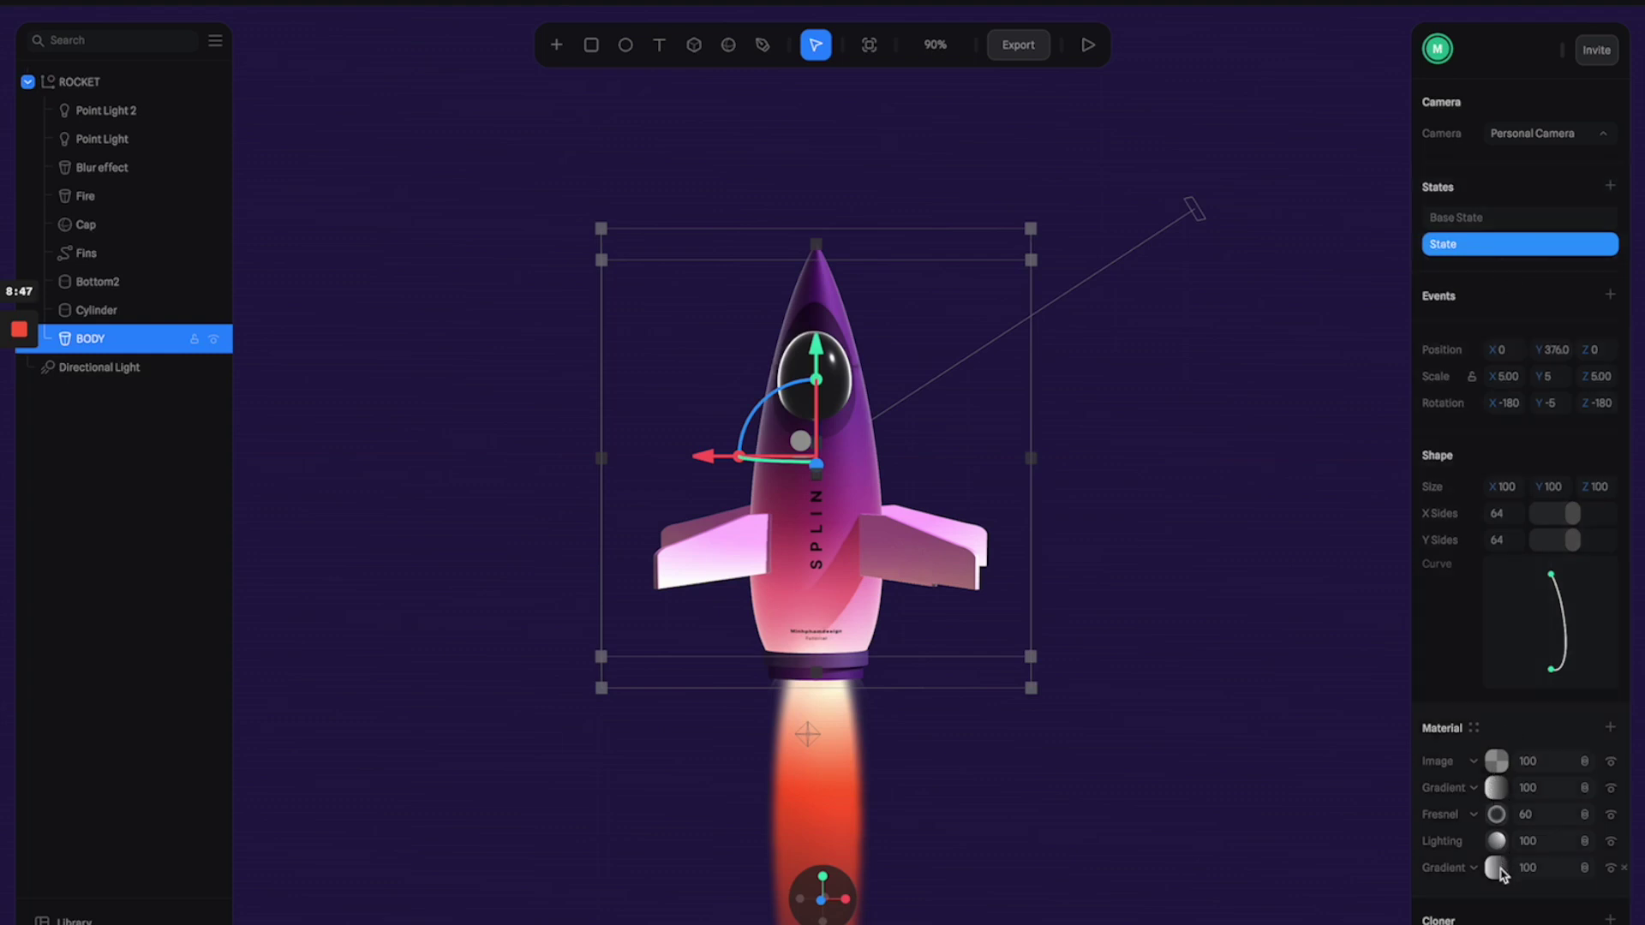
In BODY's new state, darken the purple stop of the bottom gradient layer to near-black 0A000F
{"action": "left_click", "coordinate": [1500, 870]}
{"action": "scroll", "coordinate": [1513, 849], "scroll_direction": "down", "scroll_amount": 2}
{"action": "scroll", "coordinate": [1513, 849], "scroll_direction": "down", "scroll_amount": 1}
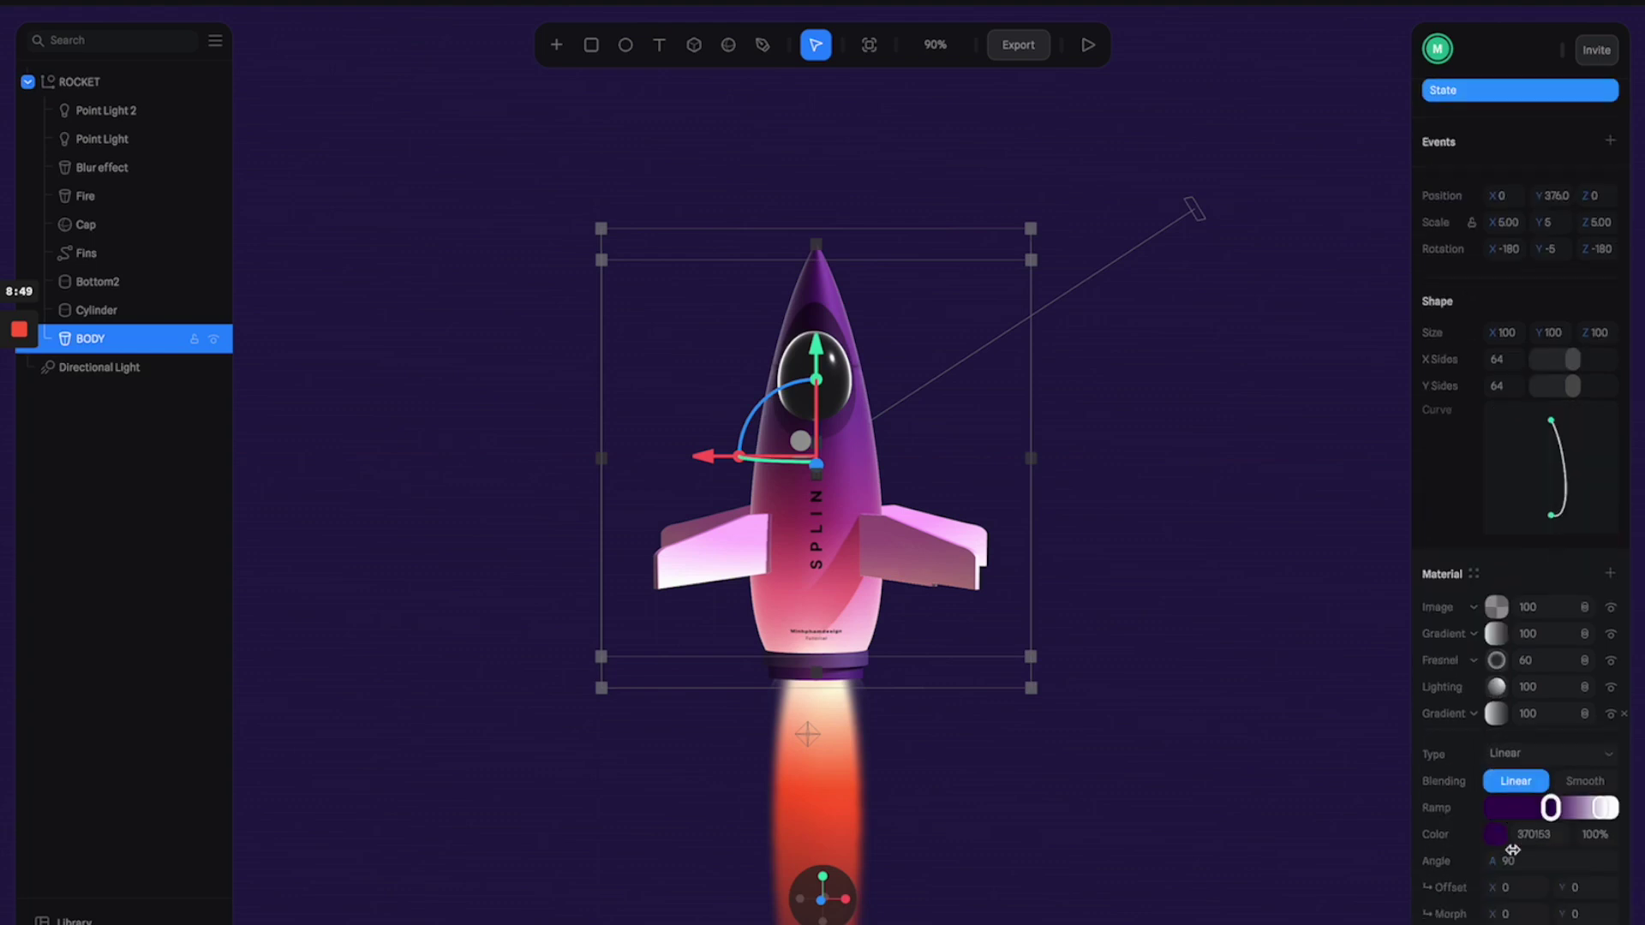
{"action": "left_click", "coordinate": [1497, 834]}
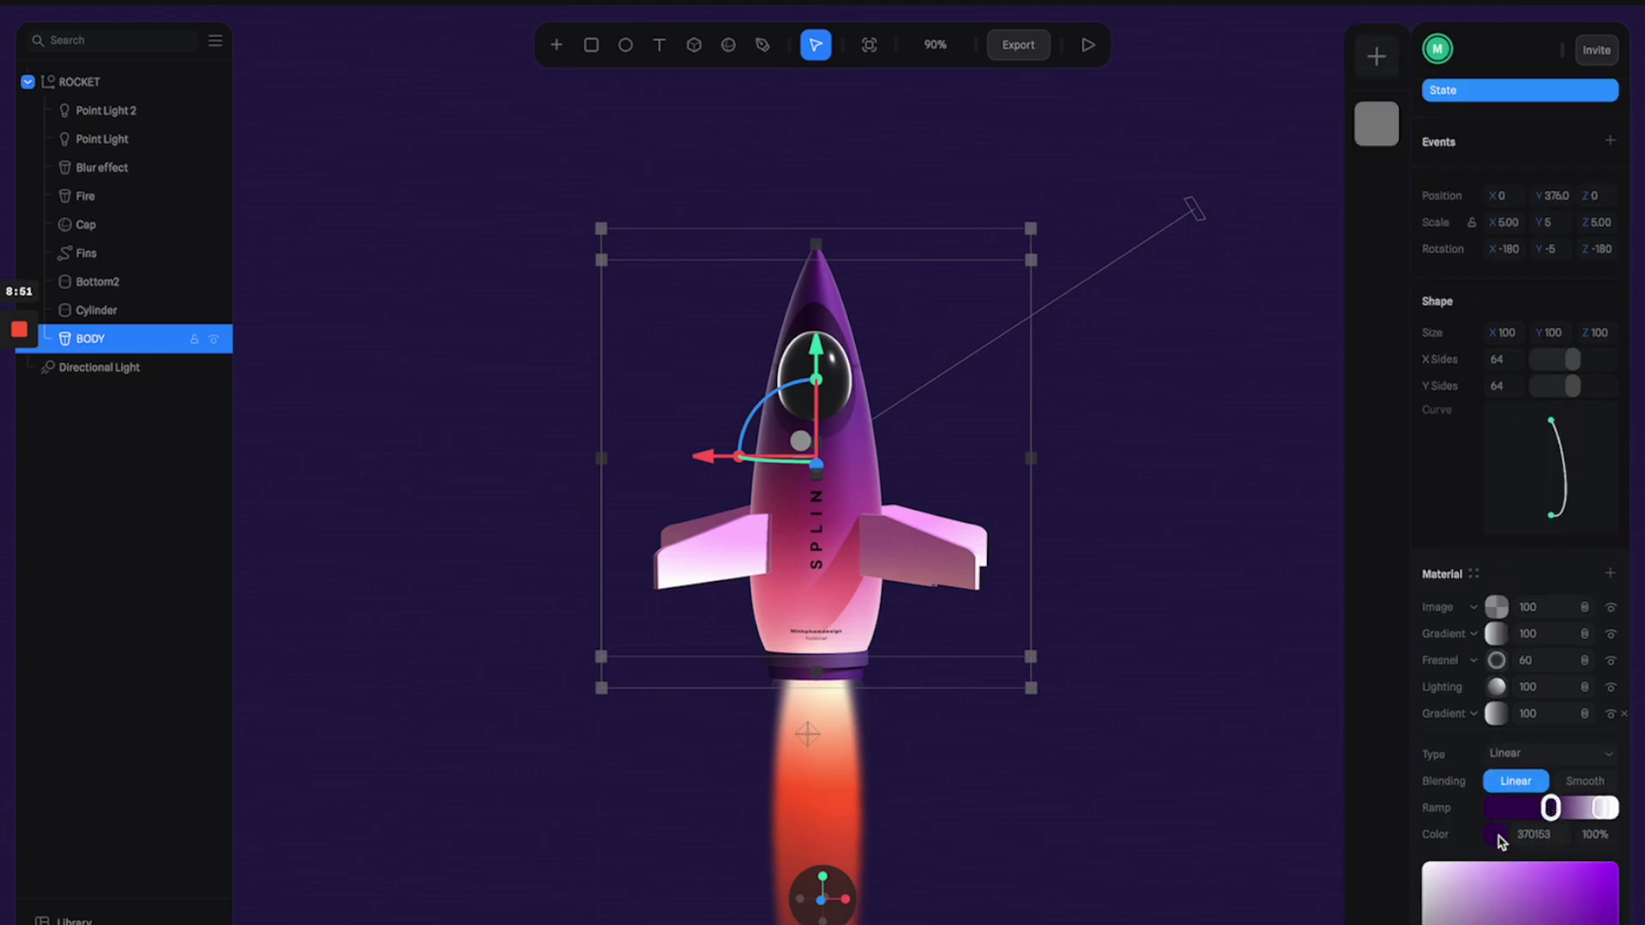
{"action": "scroll", "coordinate": [1580, 900], "scroll_direction": "down", "scroll_amount": 3}
{"action": "left_click", "coordinate": [1595, 911]}
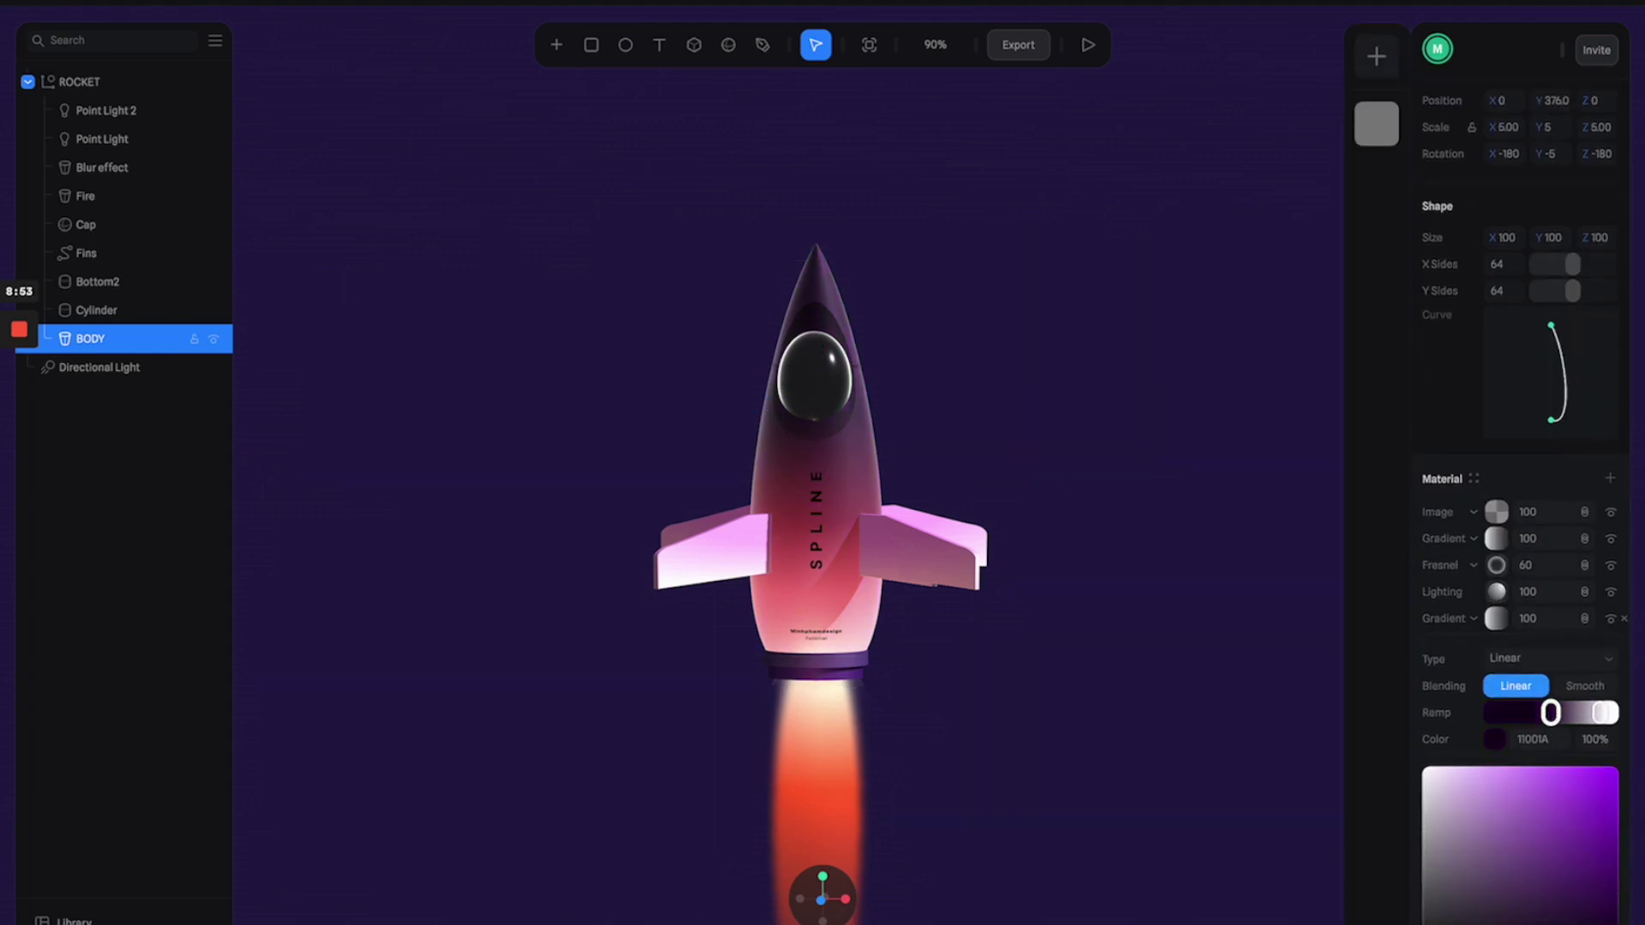
Shift the gradient's dark stop slightly toward the white stop, and move a white stop slightly inward
{"action": "left_click_drag", "start_coordinate": [1551, 713], "coordinate": [1562, 713]}
{"action": "left_click", "coordinate": [1601, 713]}
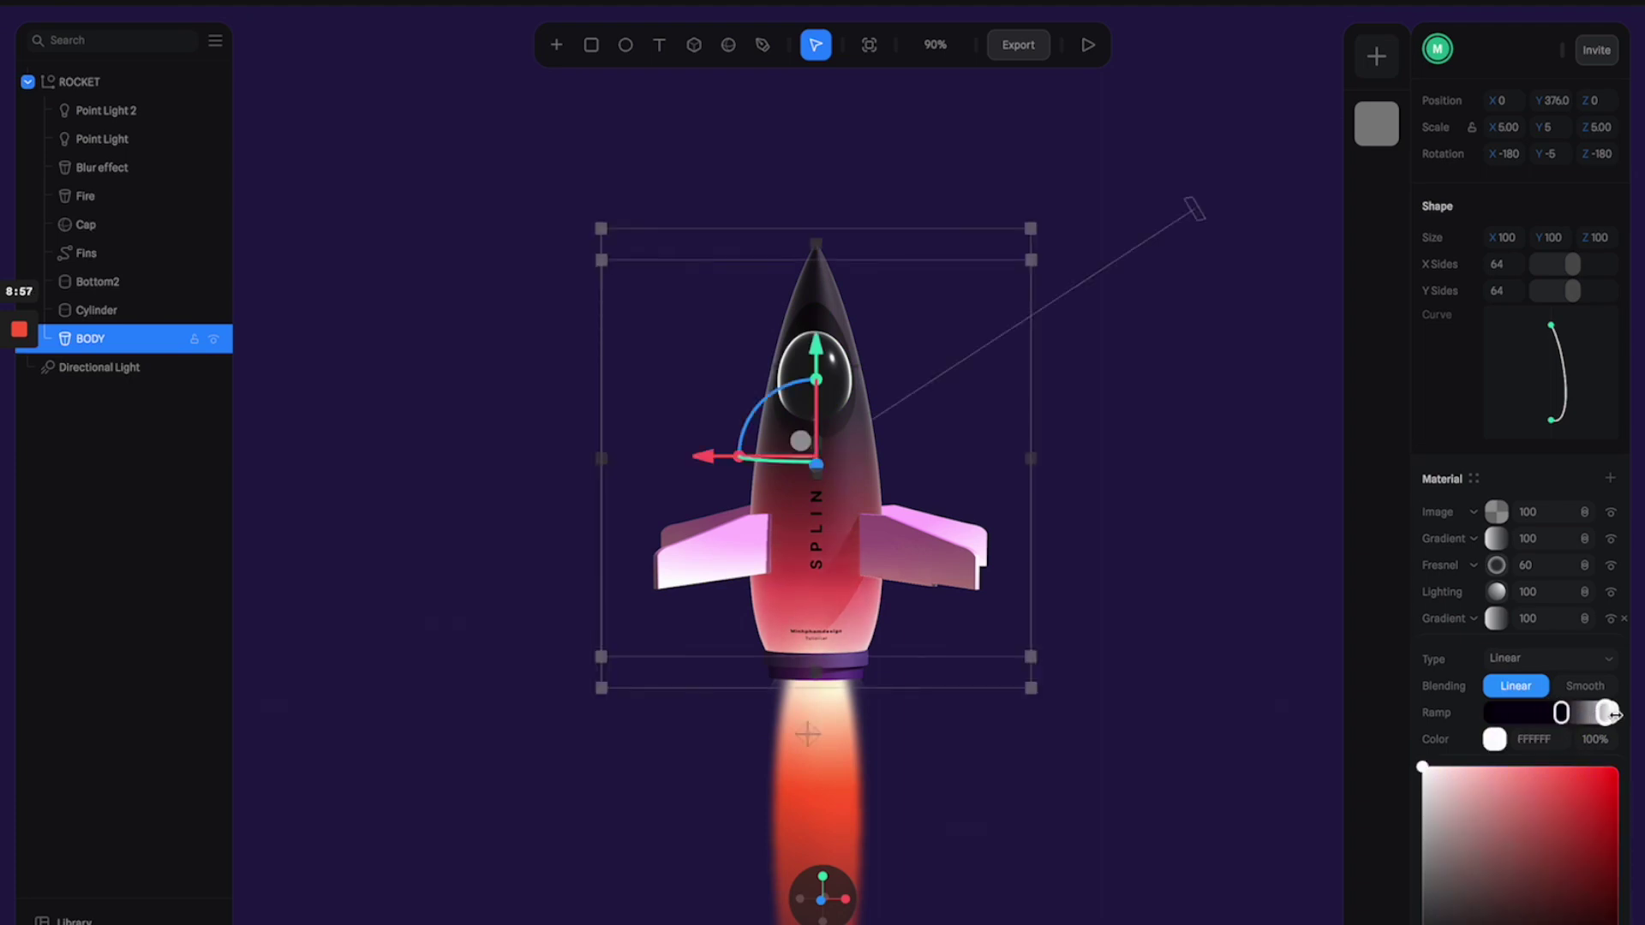
{"action": "left_click", "coordinate": [1561, 713]}
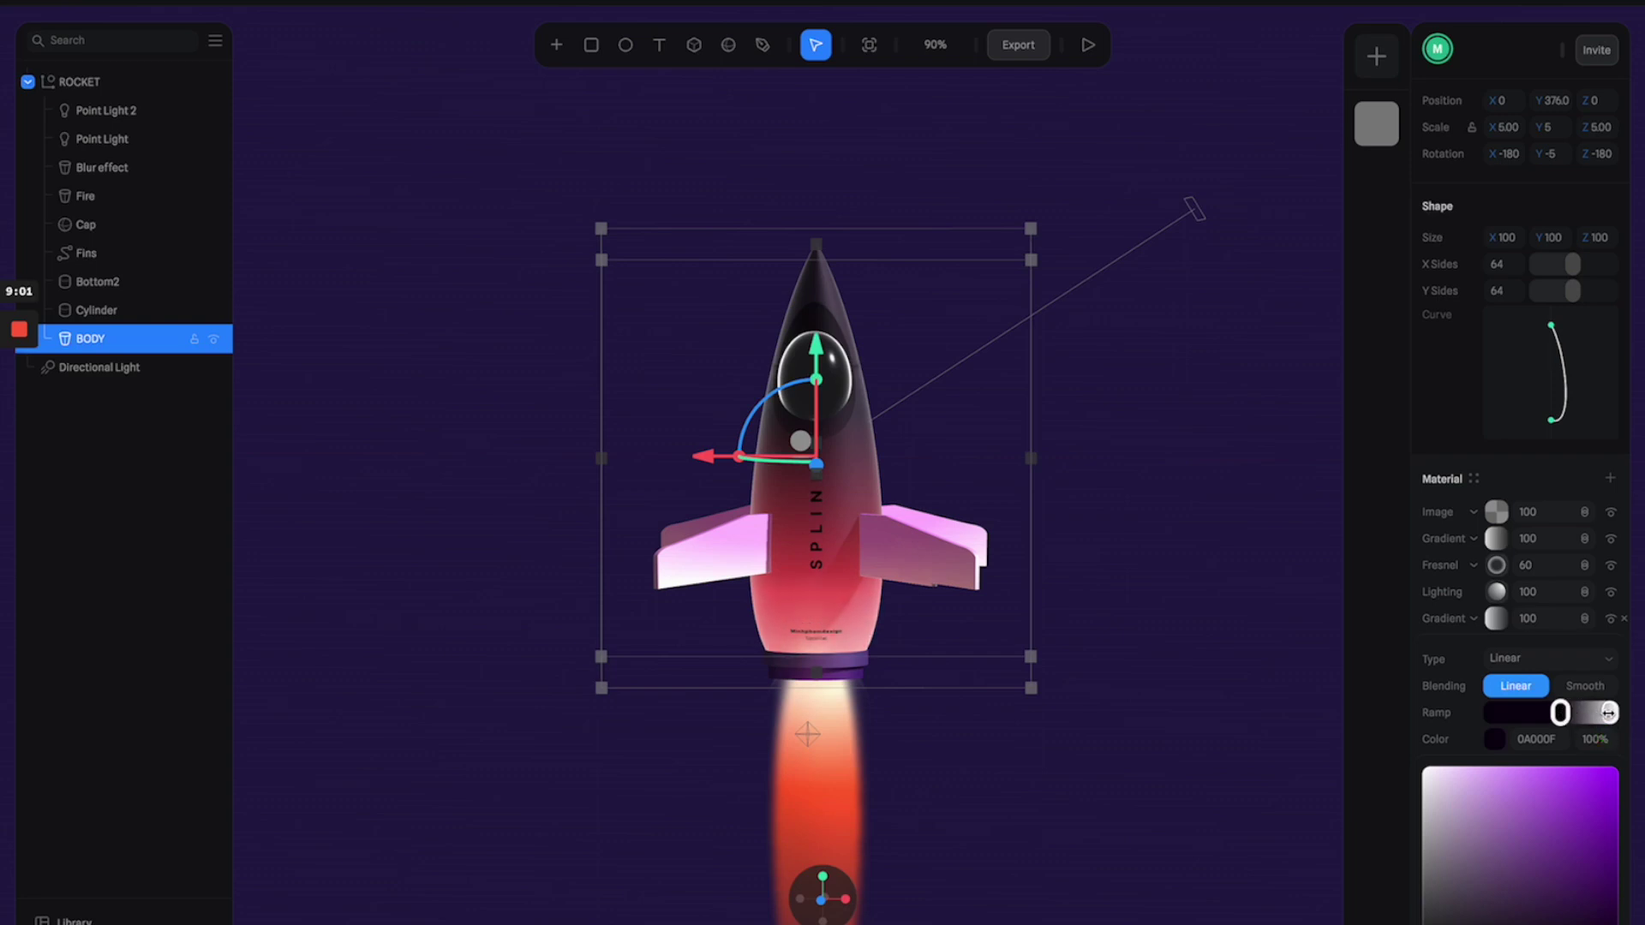
{"action": "left_click_drag", "start_coordinate": [1609, 713], "coordinate": [1595, 713]}
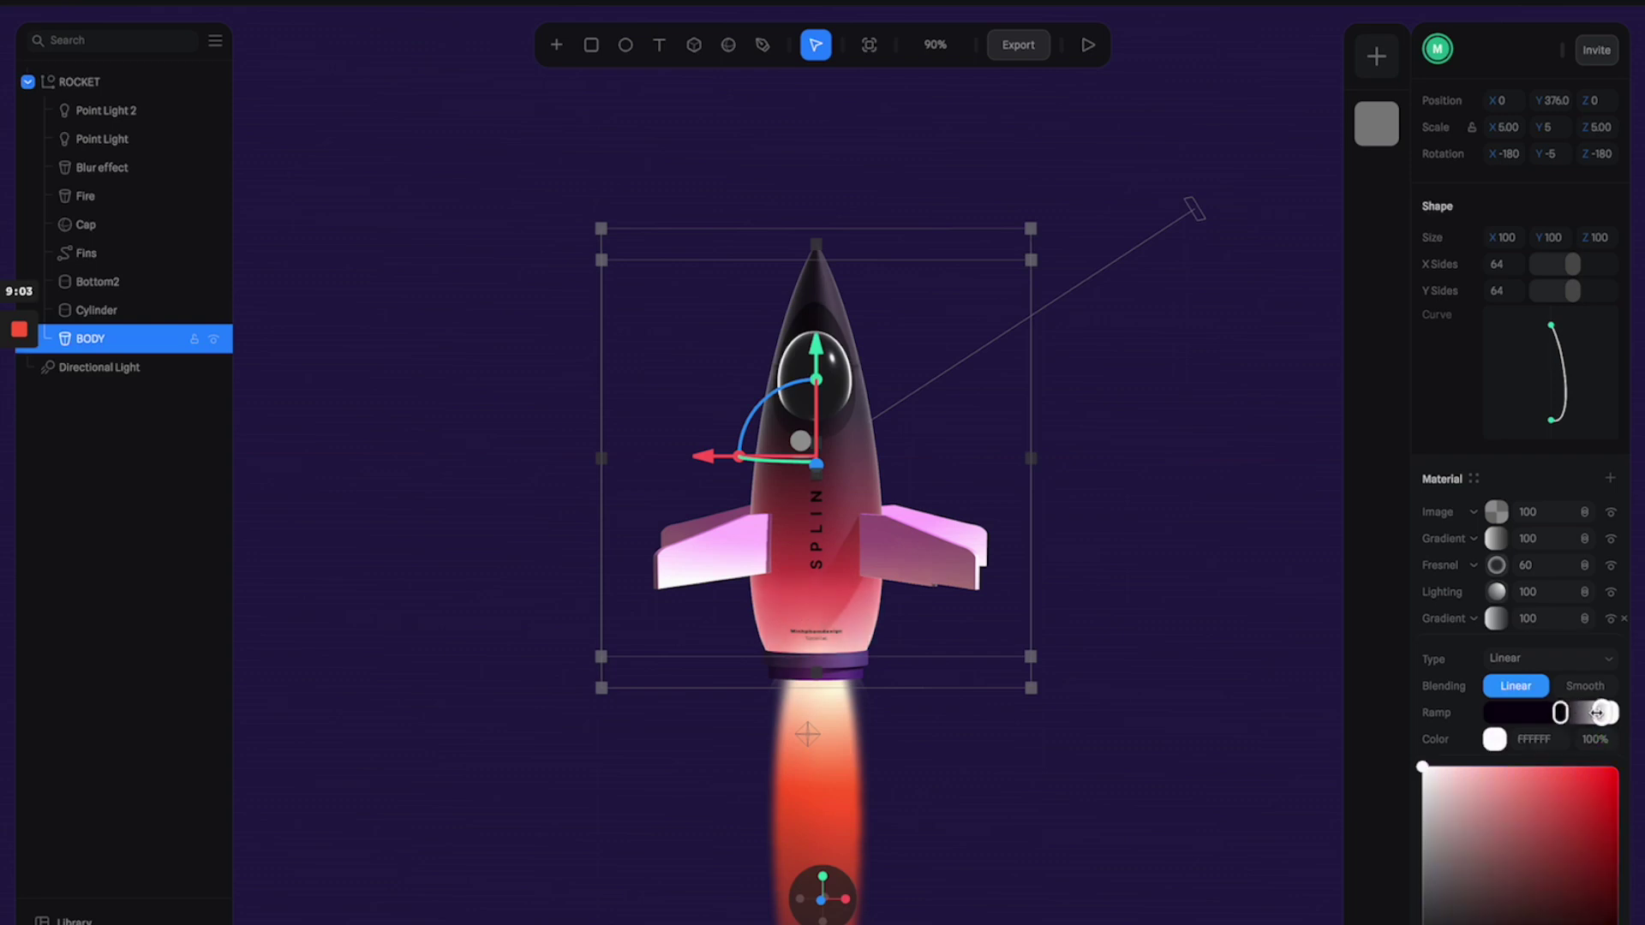
Compare BODY's Base State with State, leave State active, and select the ROCKET group
{"action": "scroll", "coordinate": [1581, 195], "scroll_direction": "up", "scroll_amount": 3}
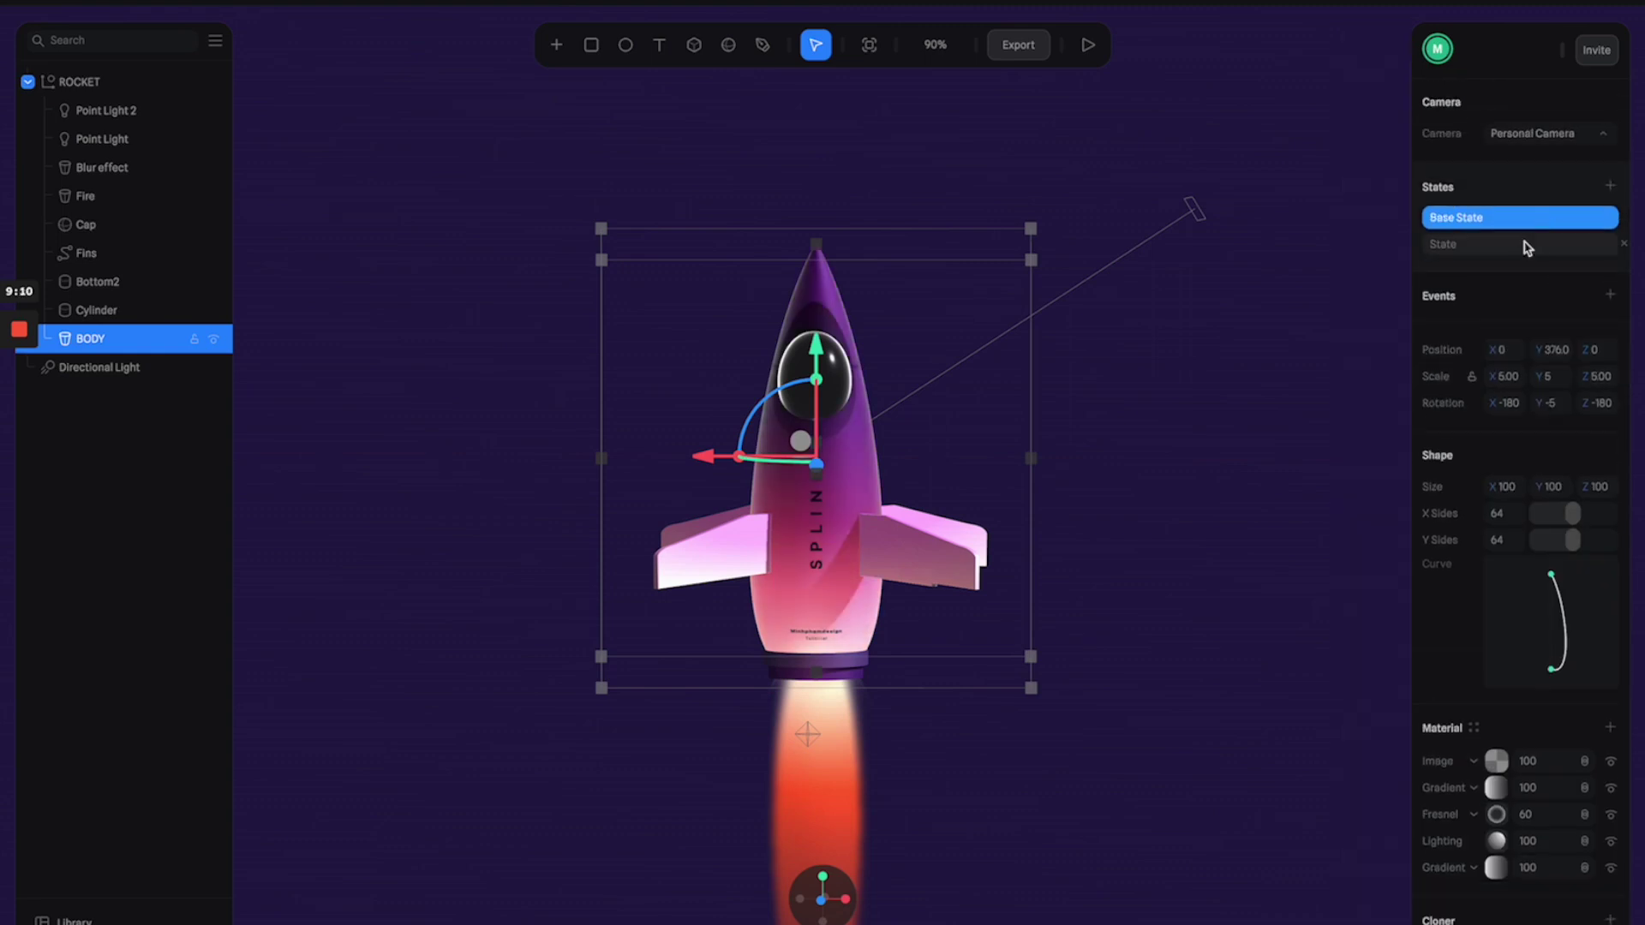
{"action": "left_click", "coordinate": [1533, 244]}
{"action": "left_click", "coordinate": [1188, 470]}
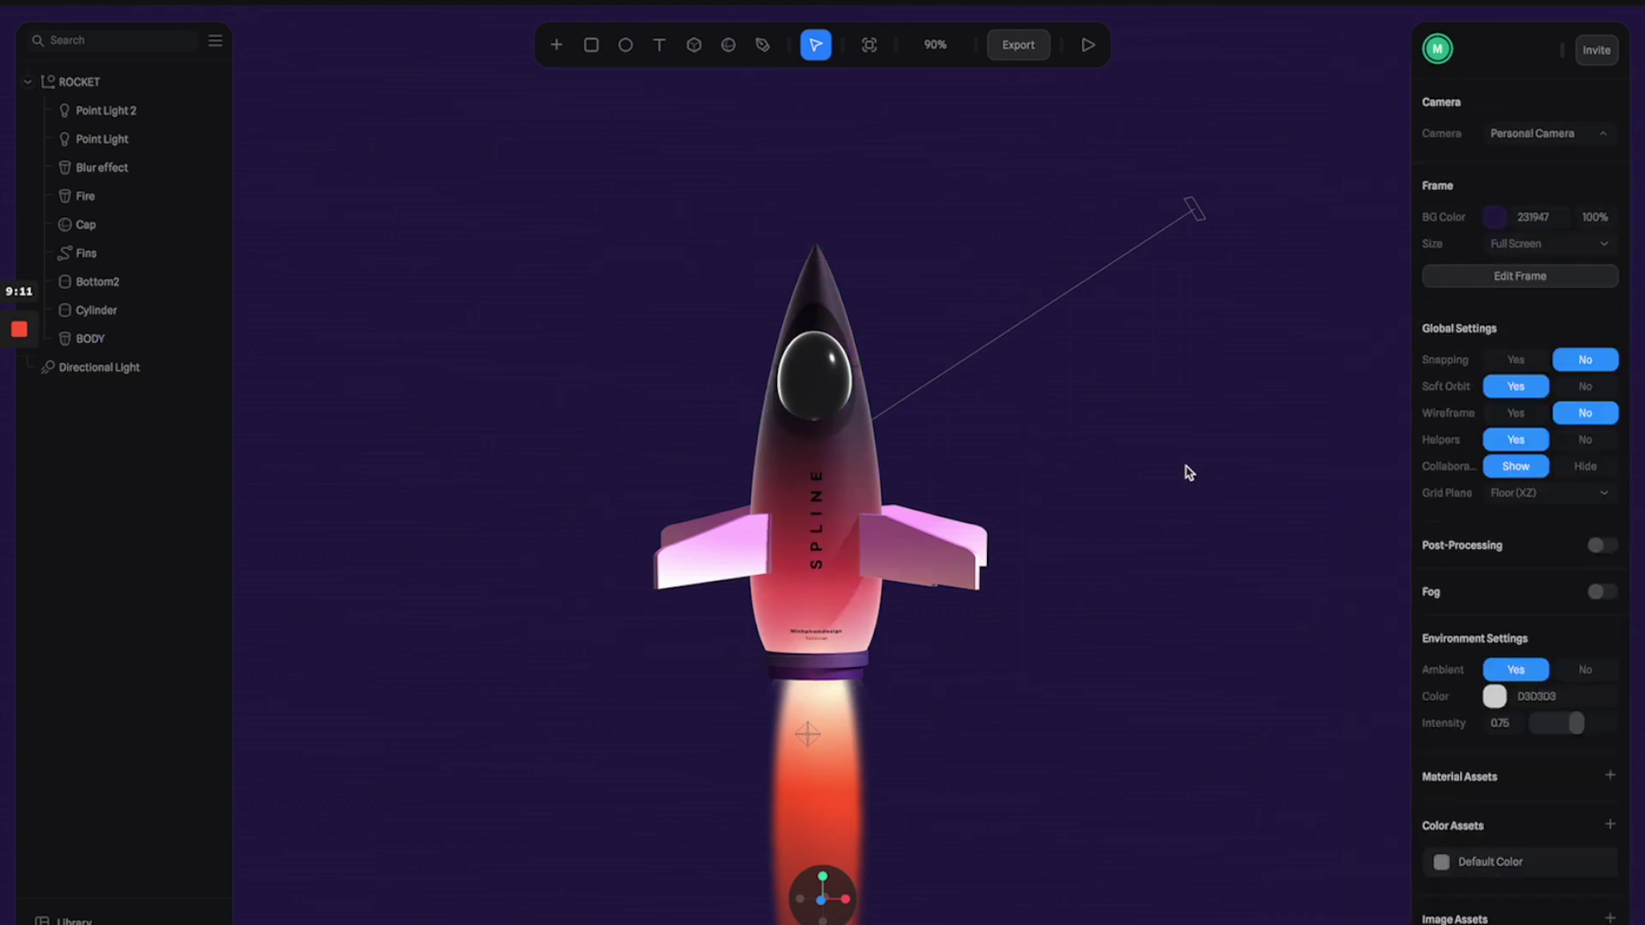
{"action": "left_click", "coordinate": [855, 489]}
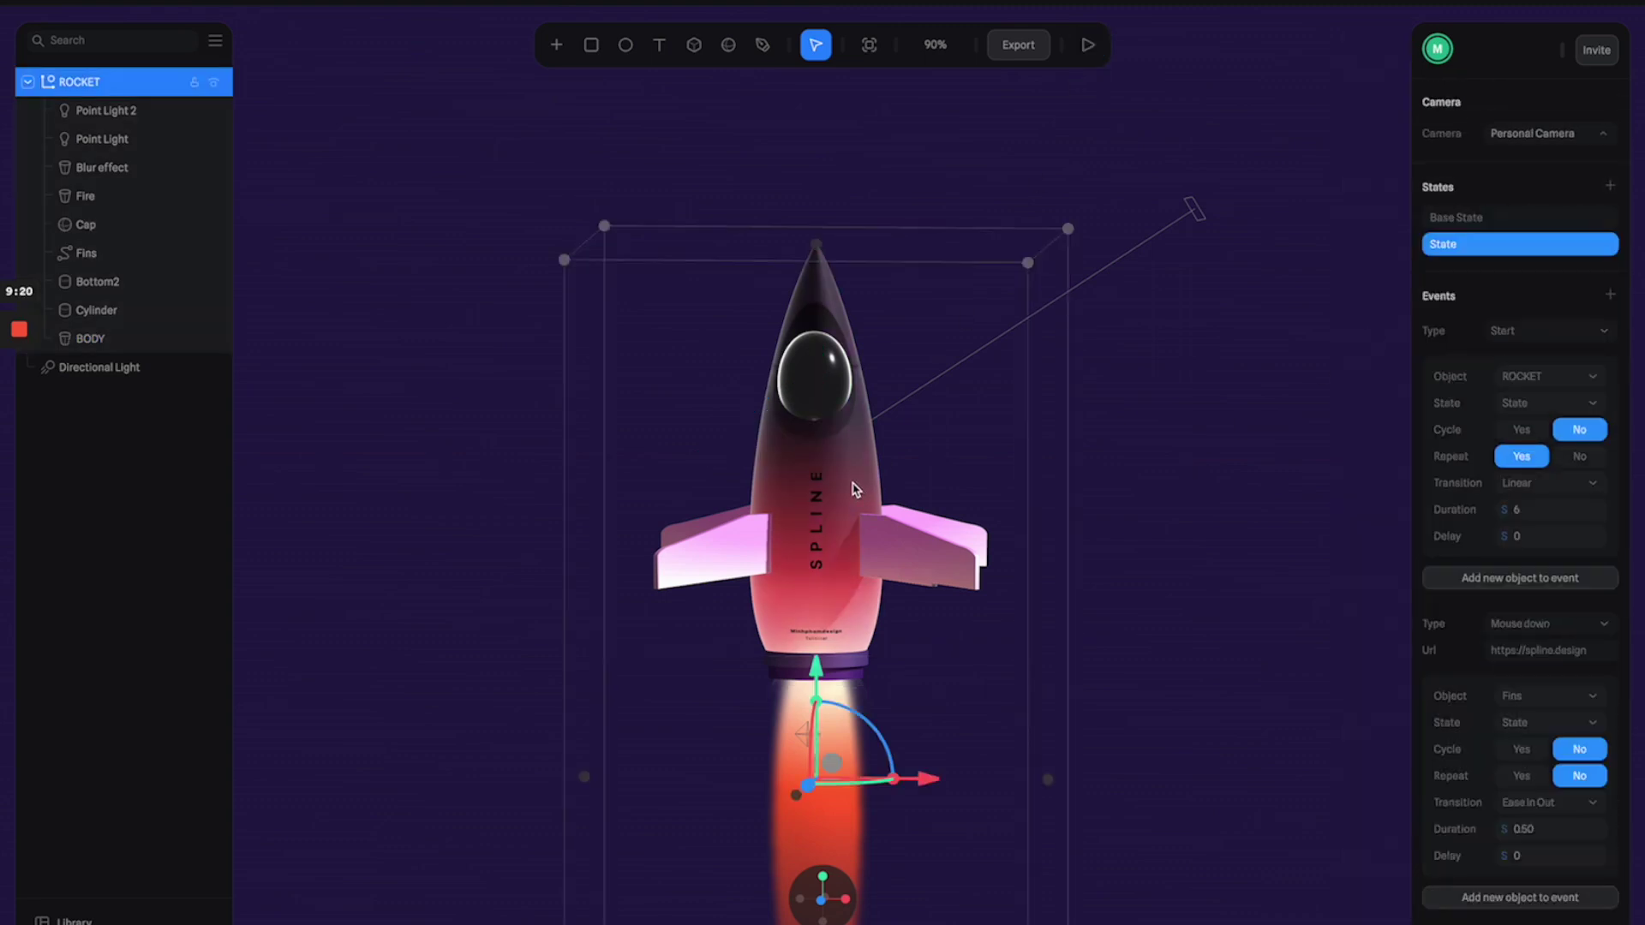
Add another object entry to the ROCKET group's Mouse down event, below the Fins entry
{"action": "left_click", "coordinate": [1285, 380]}
{"action": "left_click", "coordinate": [875, 526]}
{"action": "scroll", "coordinate": [1467, 634], "scroll_direction": "down", "scroll_amount": 1}
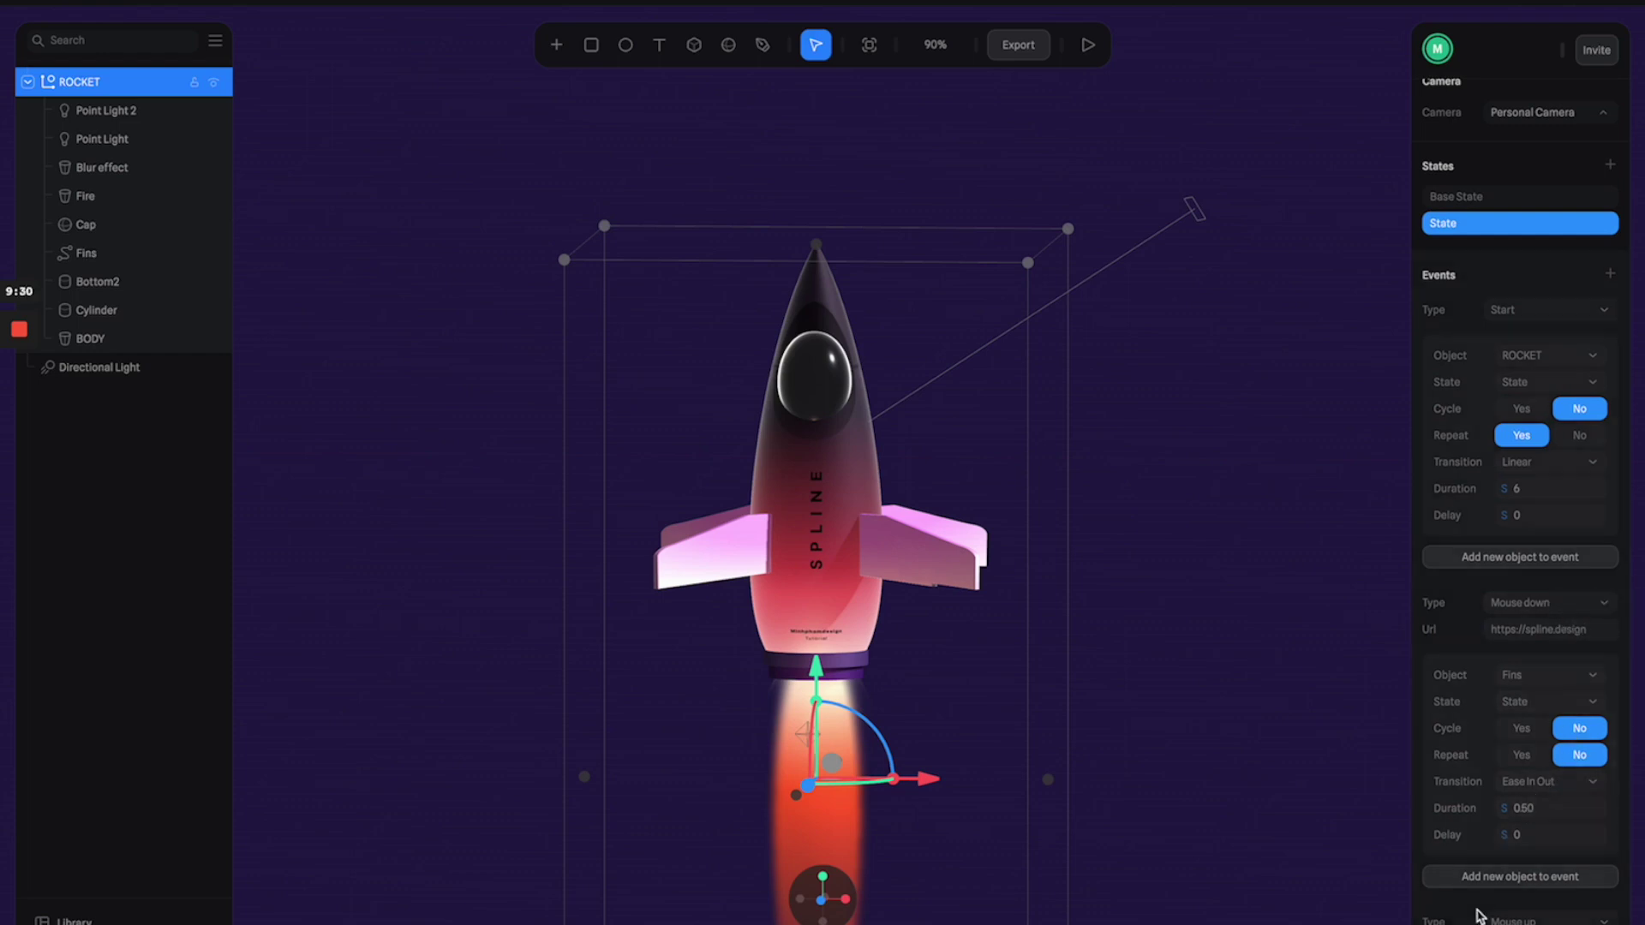
{"action": "left_click", "coordinate": [1514, 877]}
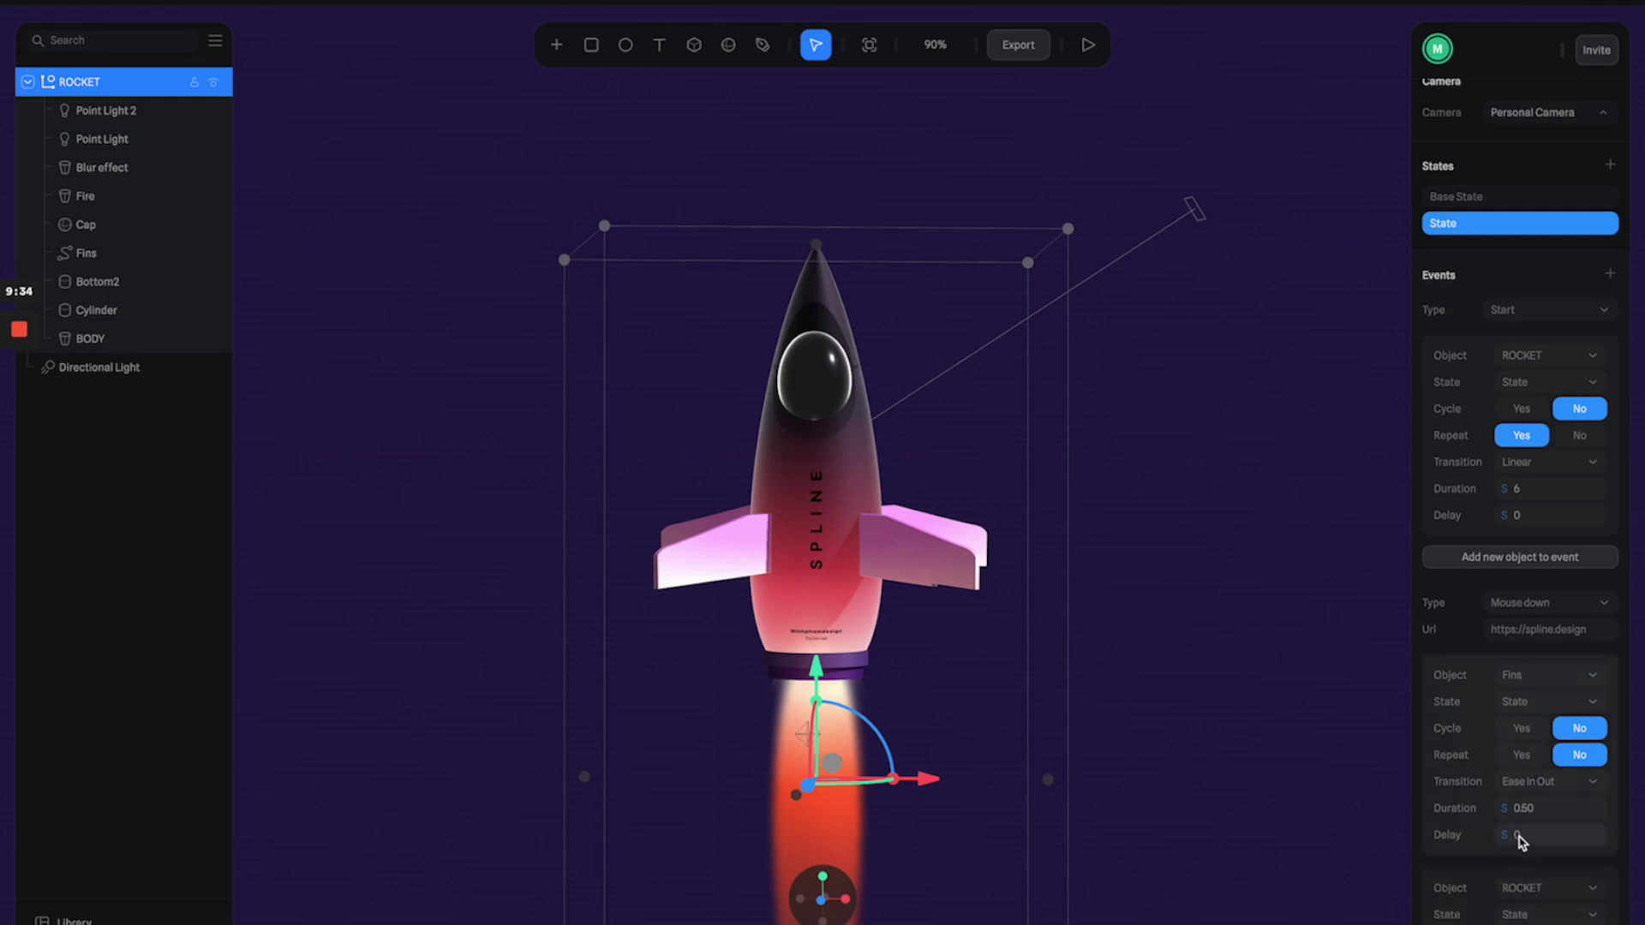
{"action": "scroll", "coordinate": [1517, 837], "scroll_direction": "down", "scroll_amount": 3}
{"action": "scroll", "coordinate": [1533, 824], "scroll_direction": "down", "scroll_amount": 3}
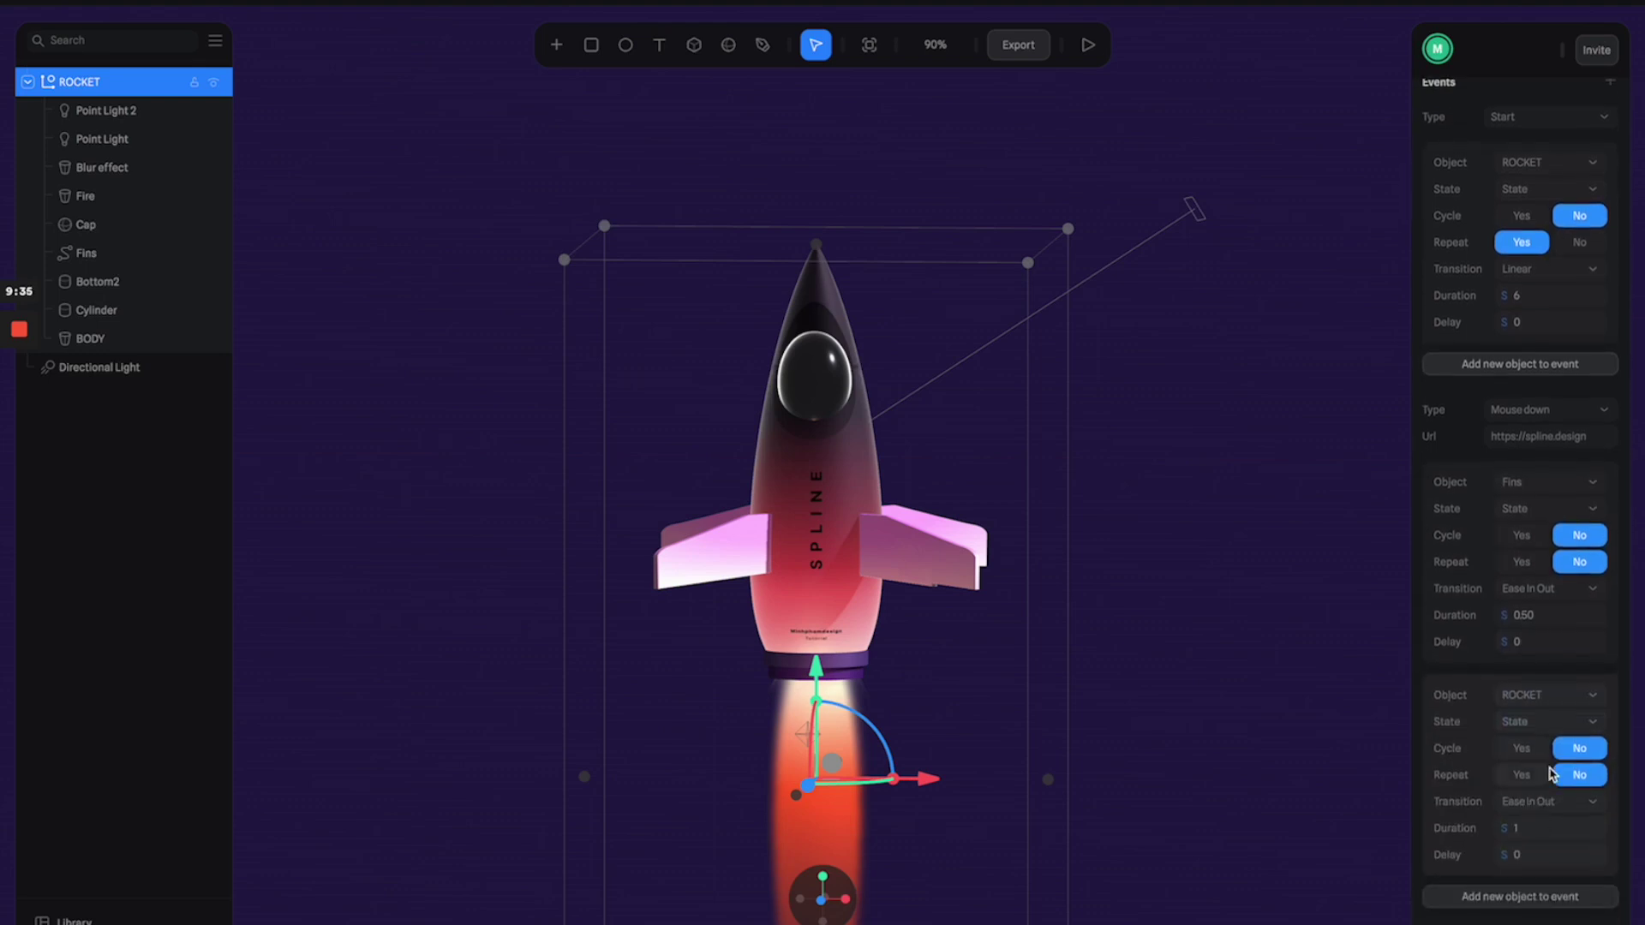
Set the new Mouse down entry to transition BODY to State with a 0.50 duration
{"action": "left_click", "coordinate": [1566, 696]}
{"action": "left_click", "coordinate": [1533, 753]}
{"action": "left_click", "coordinate": [1556, 723]}
{"action": "left_click", "coordinate": [1538, 746]}
{"action": "left_click", "coordinate": [1527, 829]}
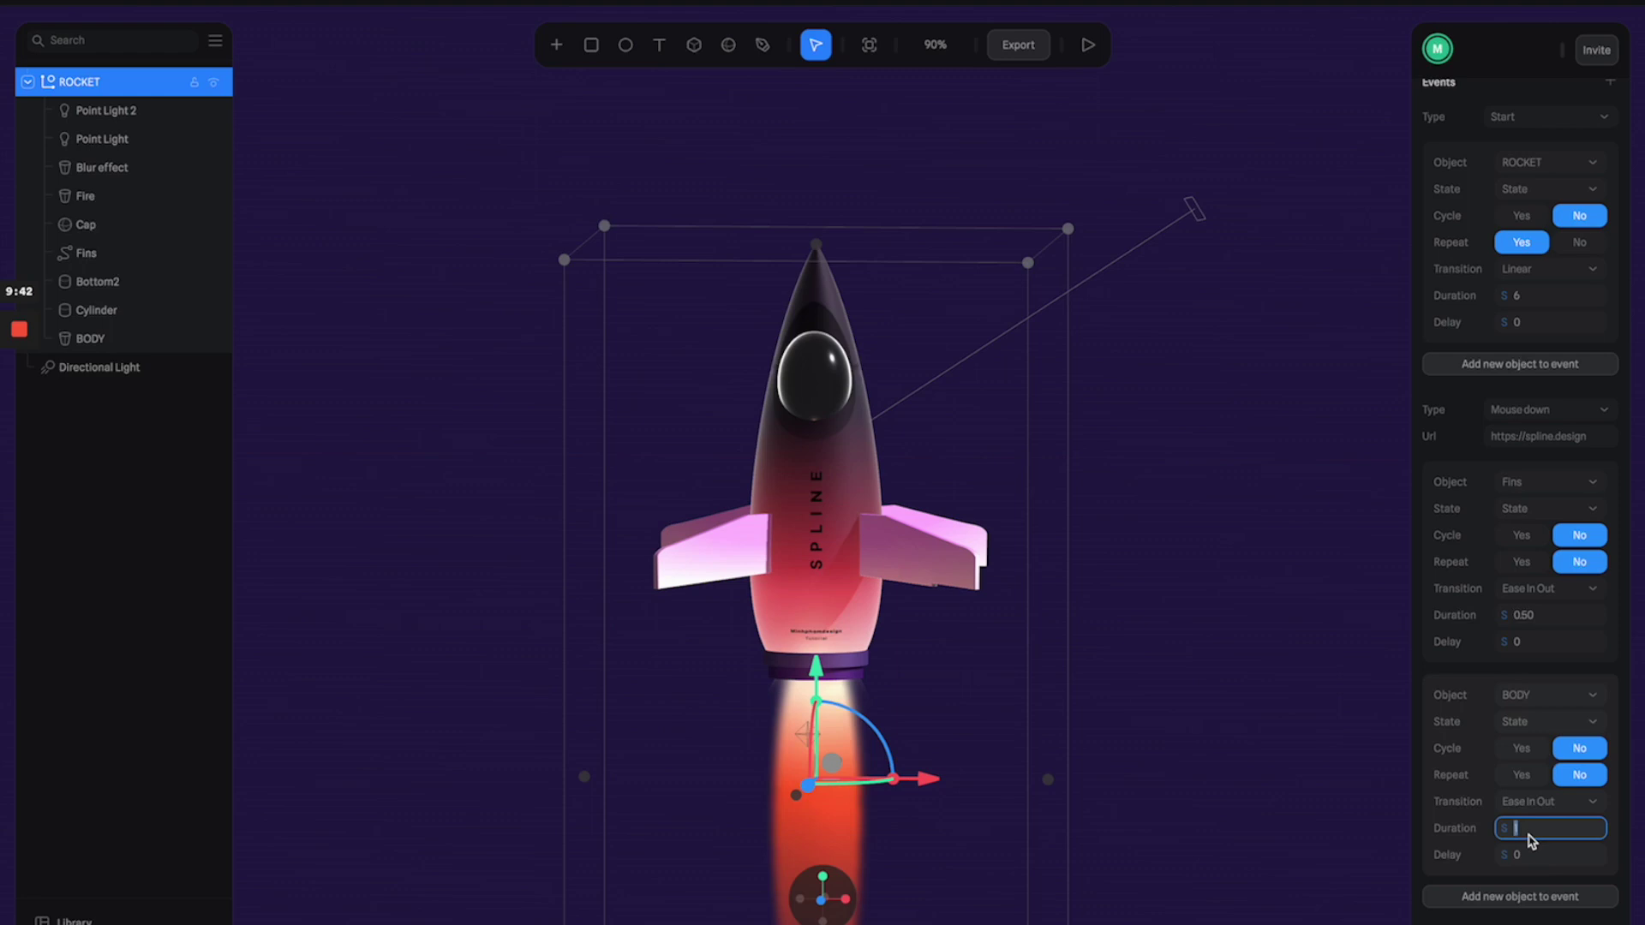
{"action": "key", "text": "Return"}
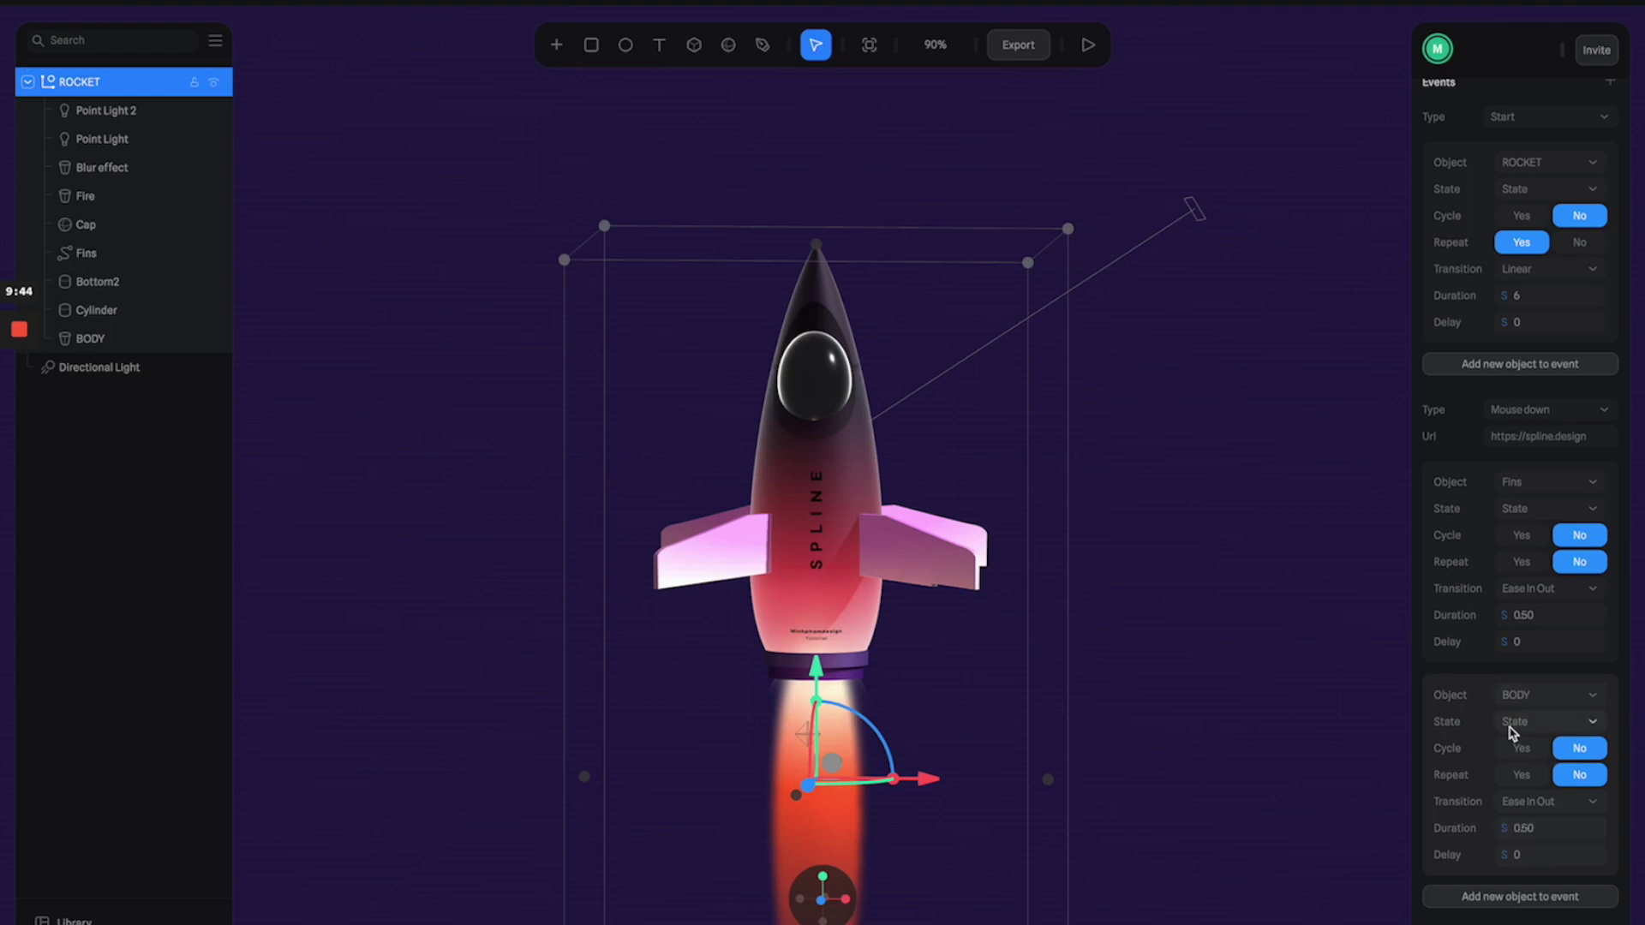
Add an object entry to the ROCKET group's Mouse up event that returns BODY to Base State
{"action": "scroll", "coordinate": [1431, 745], "scroll_direction": "down", "scroll_amount": 5}
{"action": "scroll", "coordinate": [1470, 672], "scroll_direction": "down", "scroll_amount": 1}
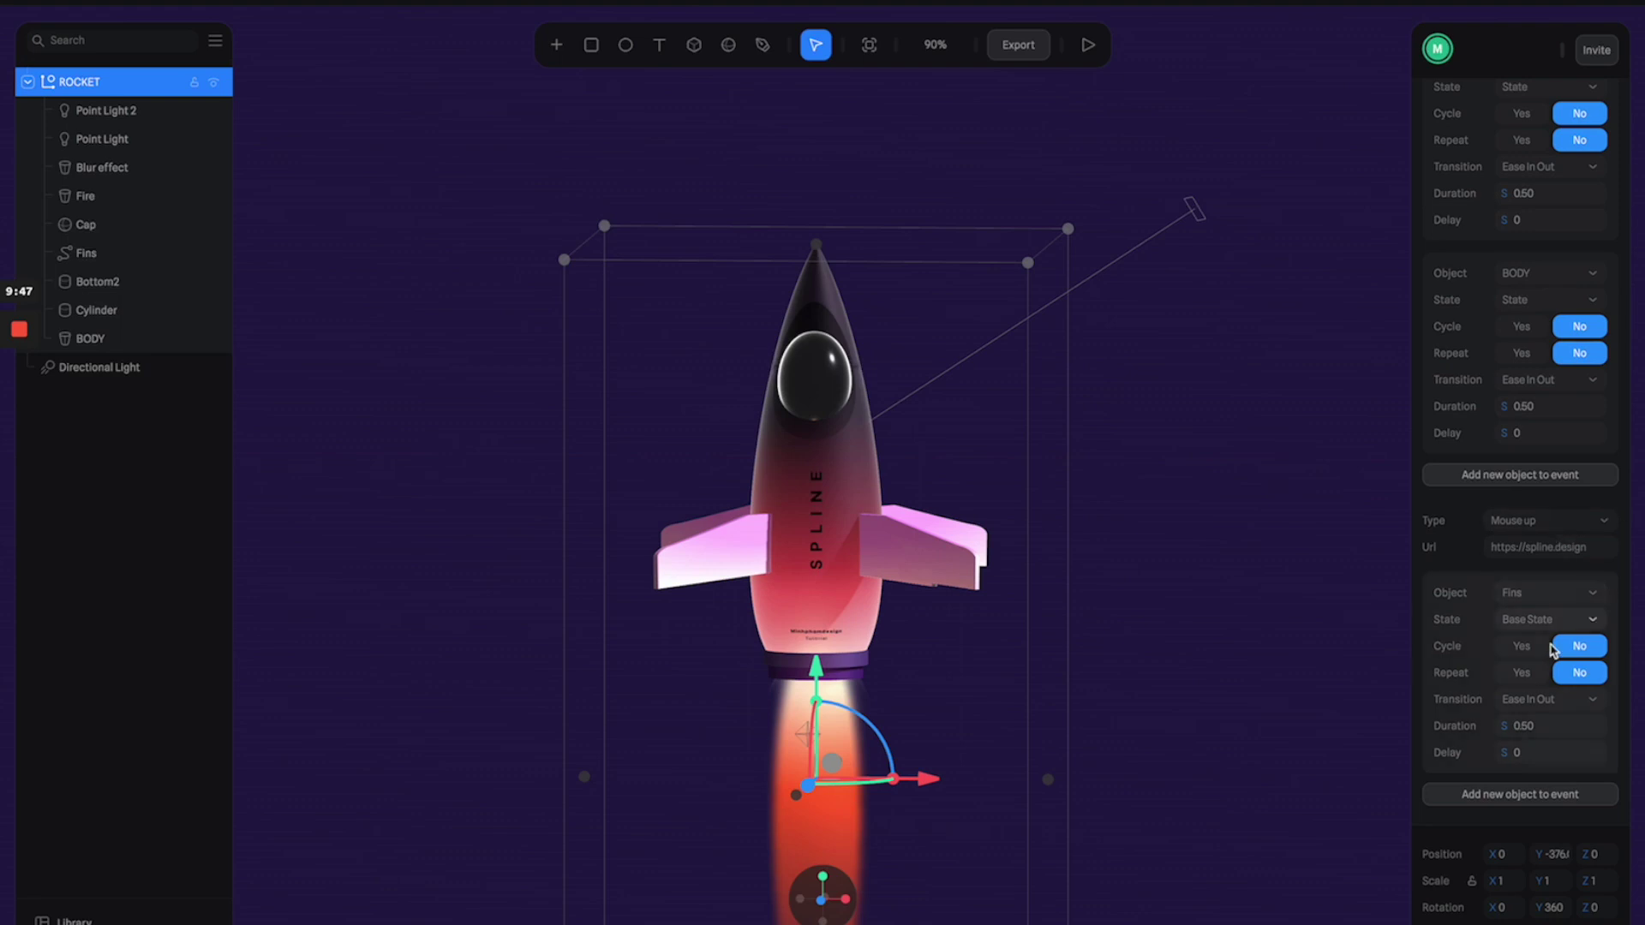
{"action": "left_click", "coordinate": [1536, 797]}
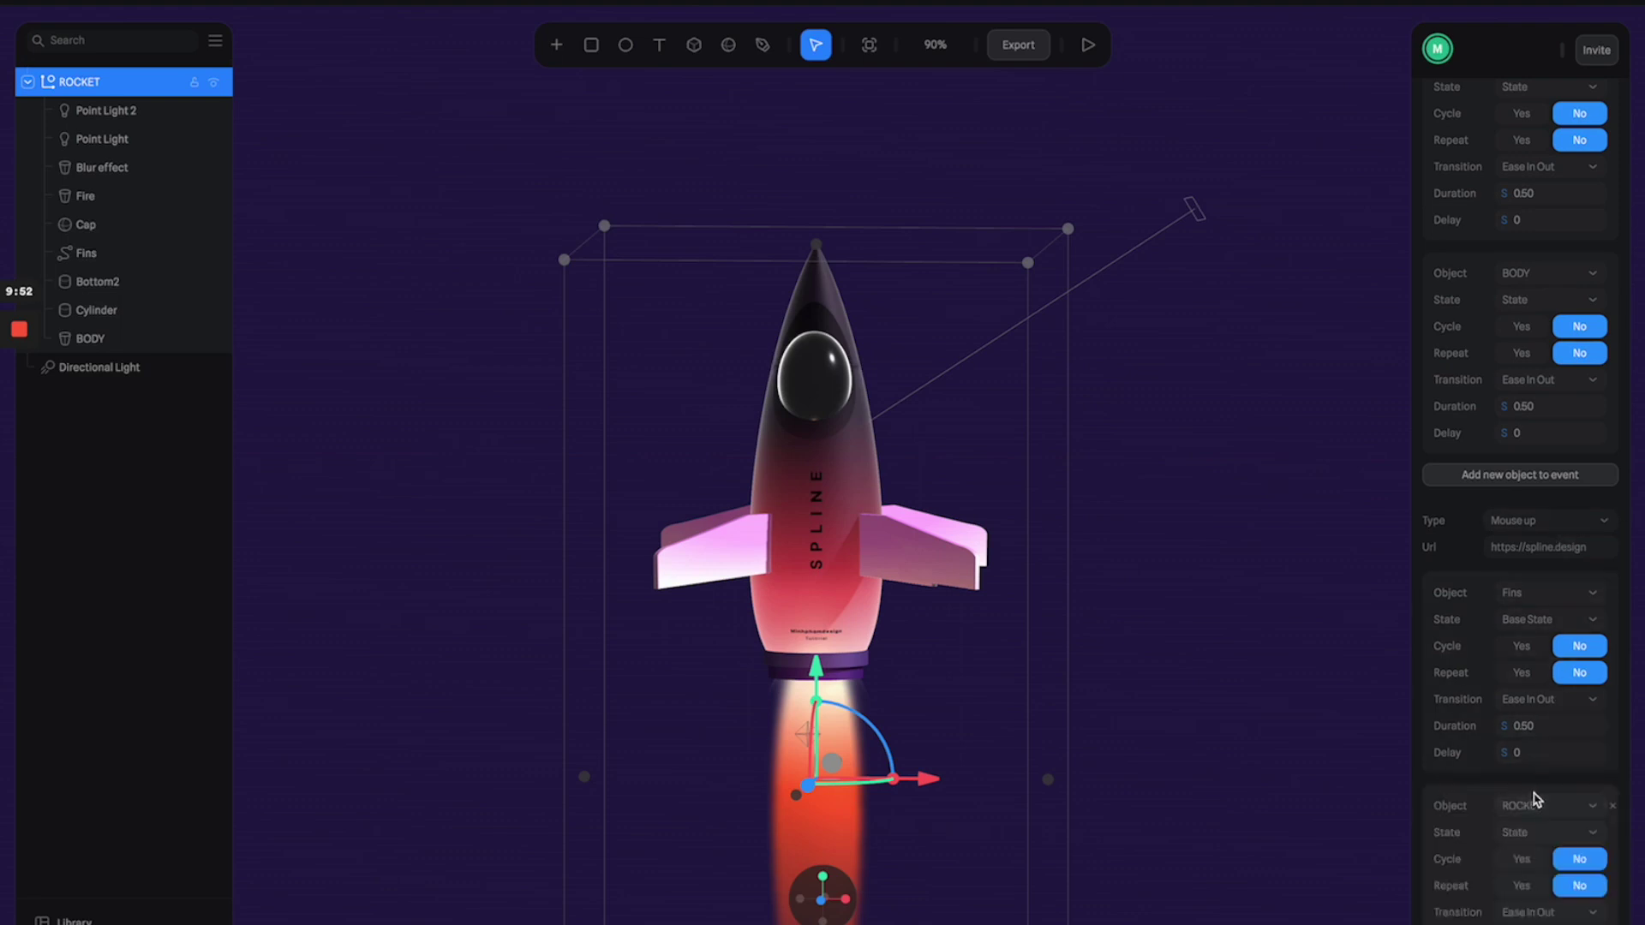
{"action": "left_click", "coordinate": [1596, 810]}
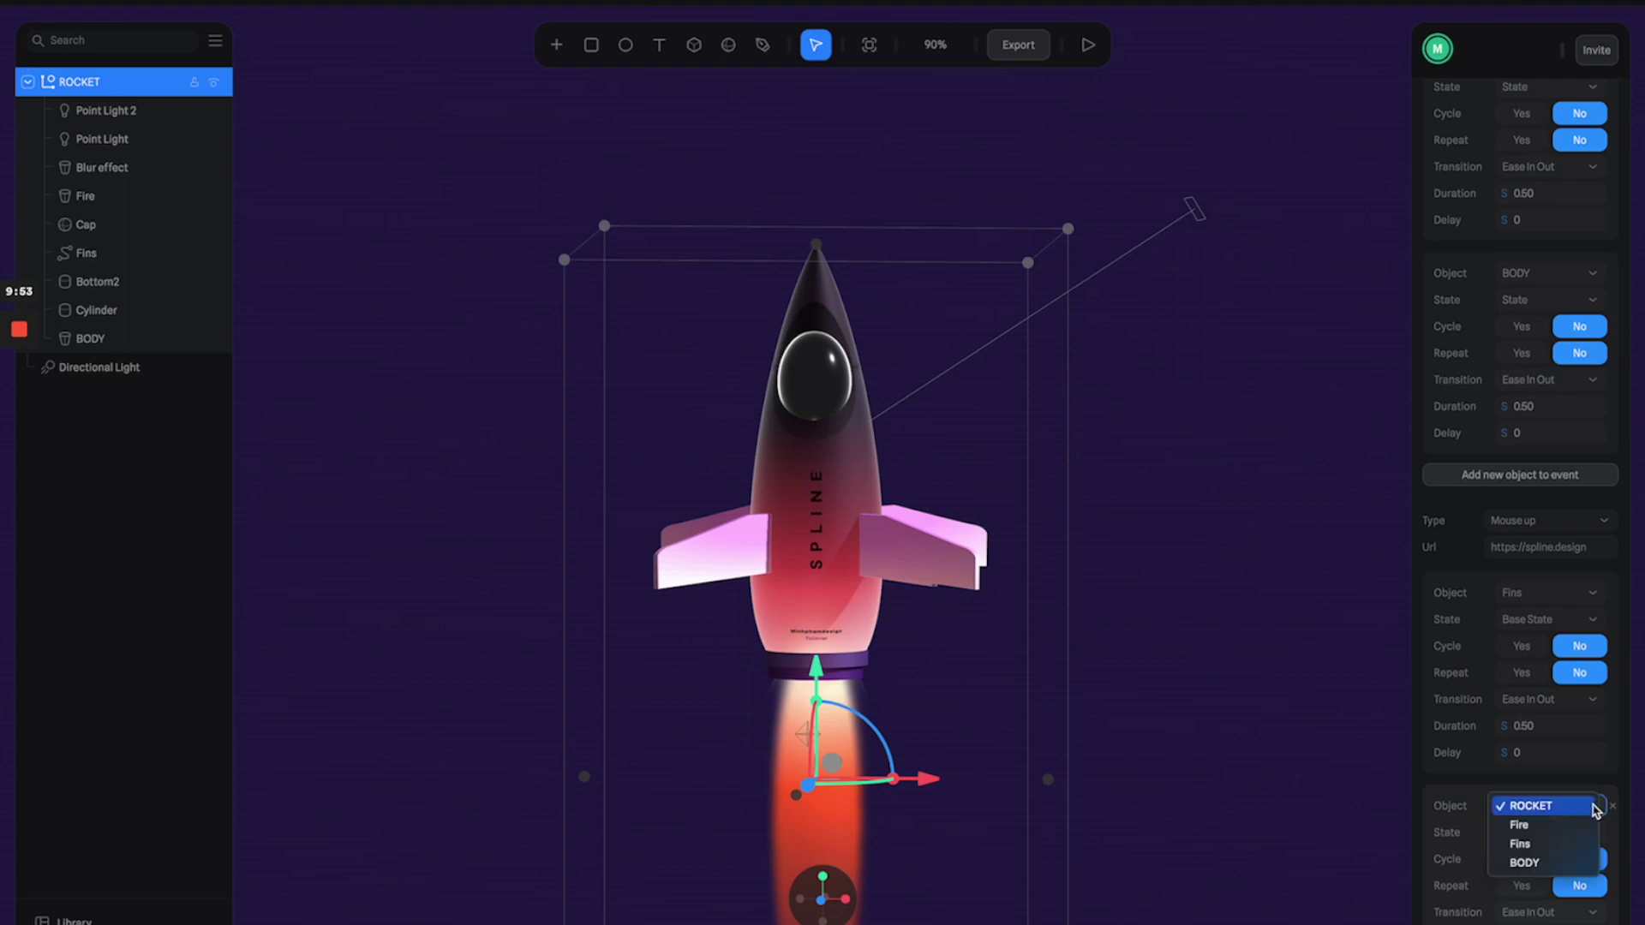
{"action": "left_click", "coordinate": [1552, 851]}
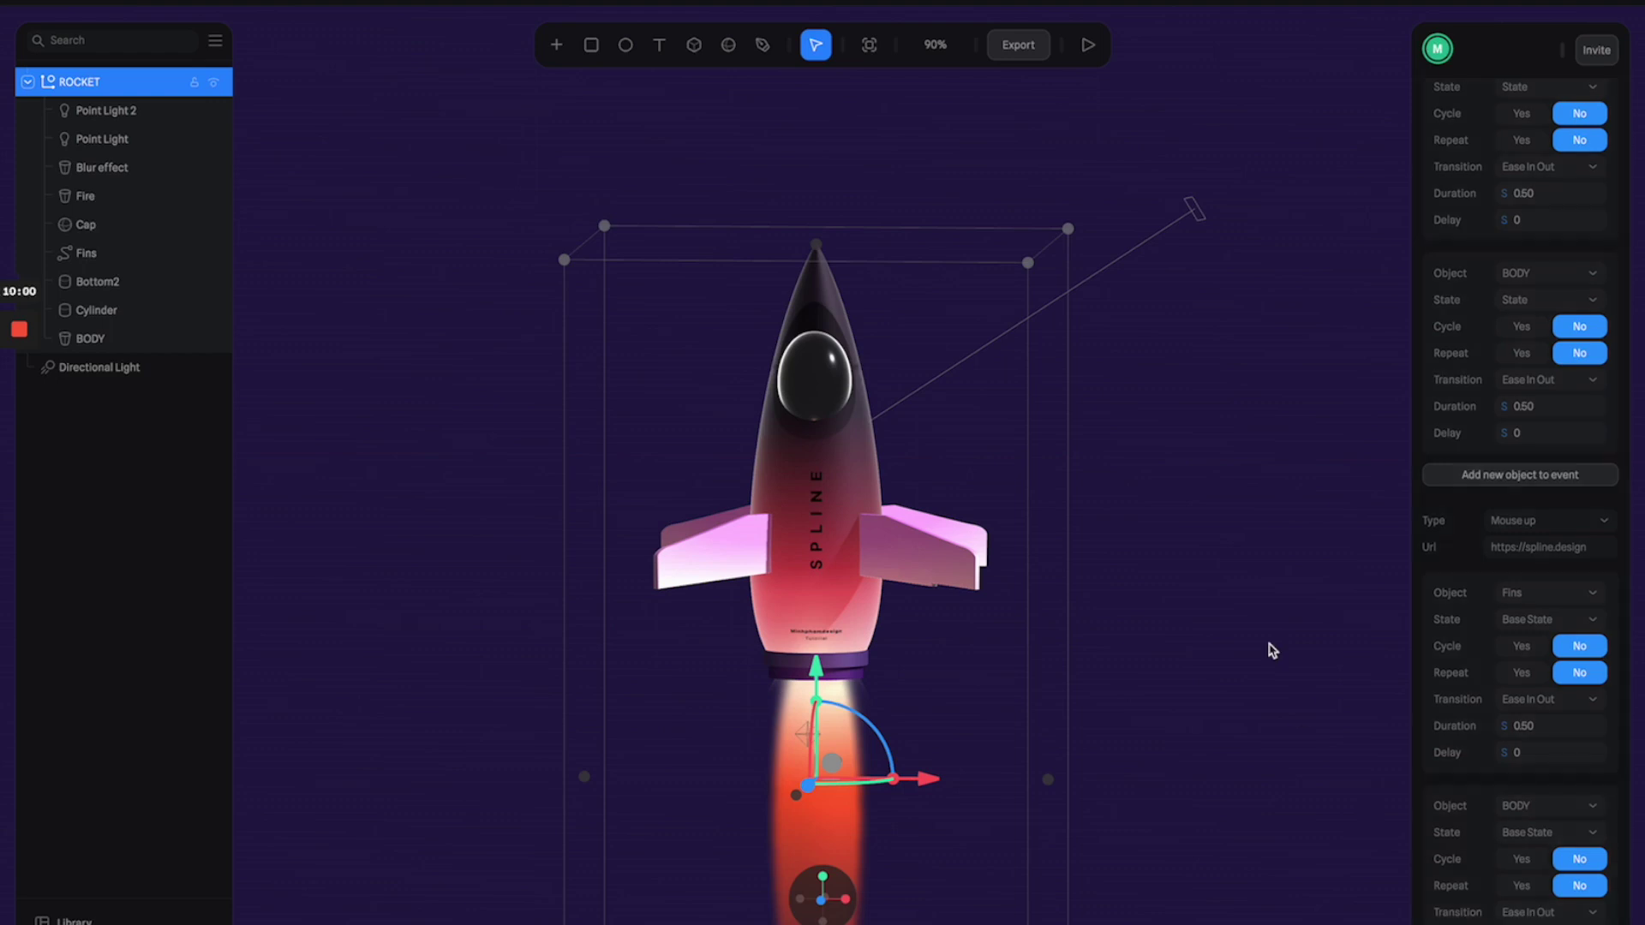
Preview the rocket's animations and open the list of export types
{"action": "left_click", "coordinate": [1170, 467]}
{"action": "left_click", "coordinate": [1086, 58]}
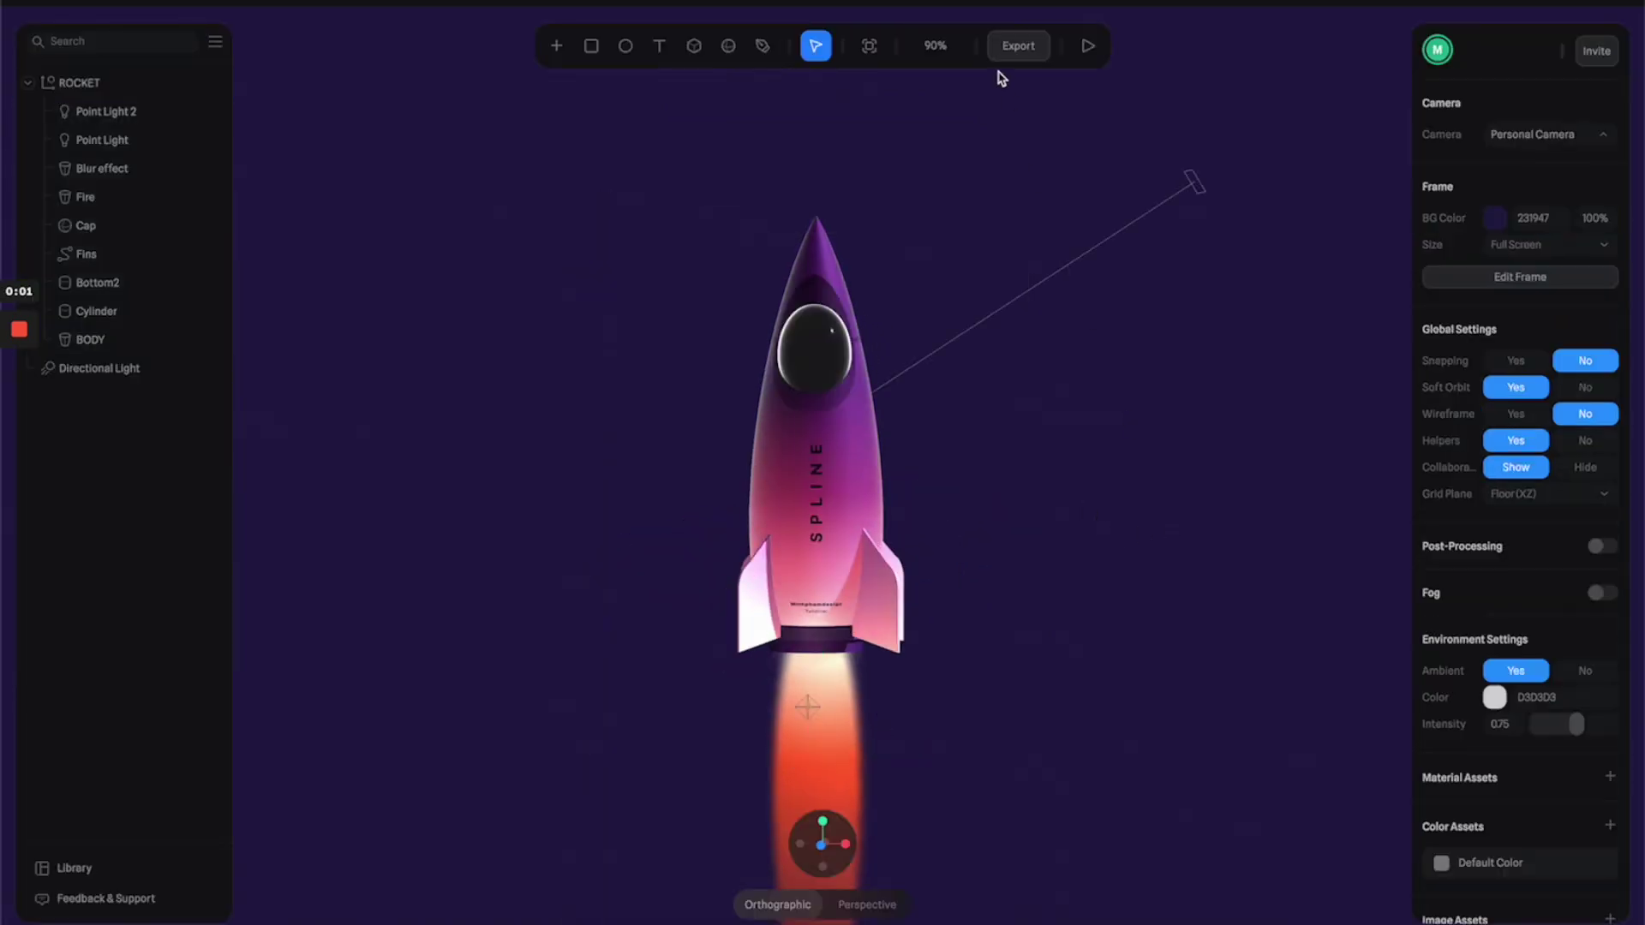
{"action": "left_click", "coordinate": [1030, 49]}
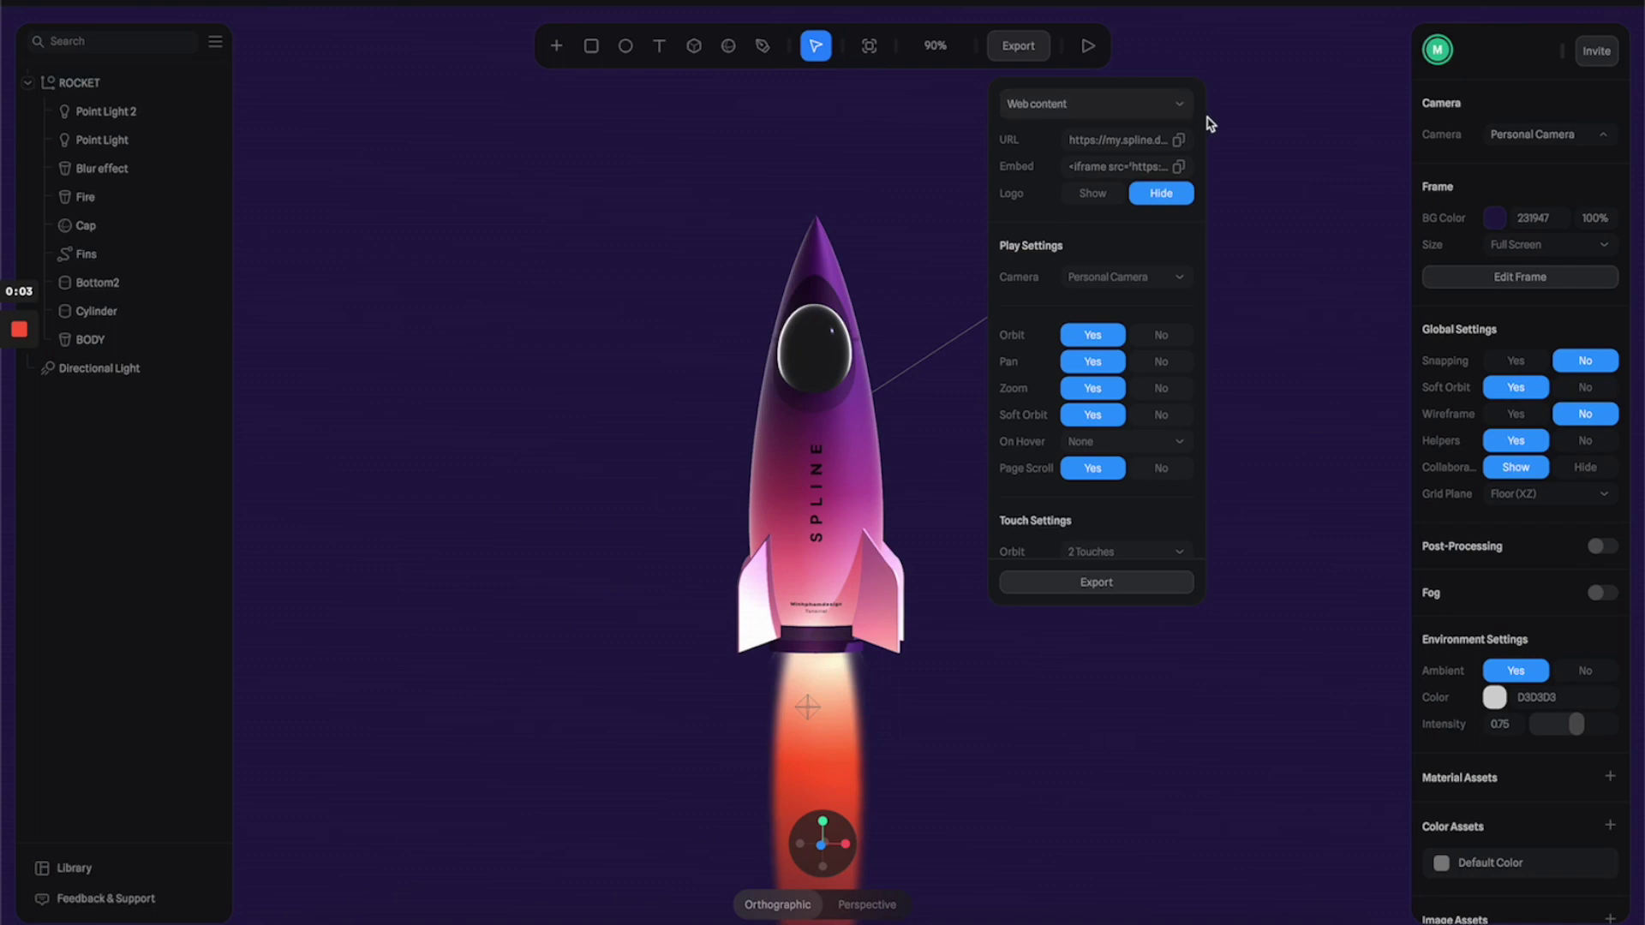
{"action": "left_click", "coordinate": [1167, 105]}
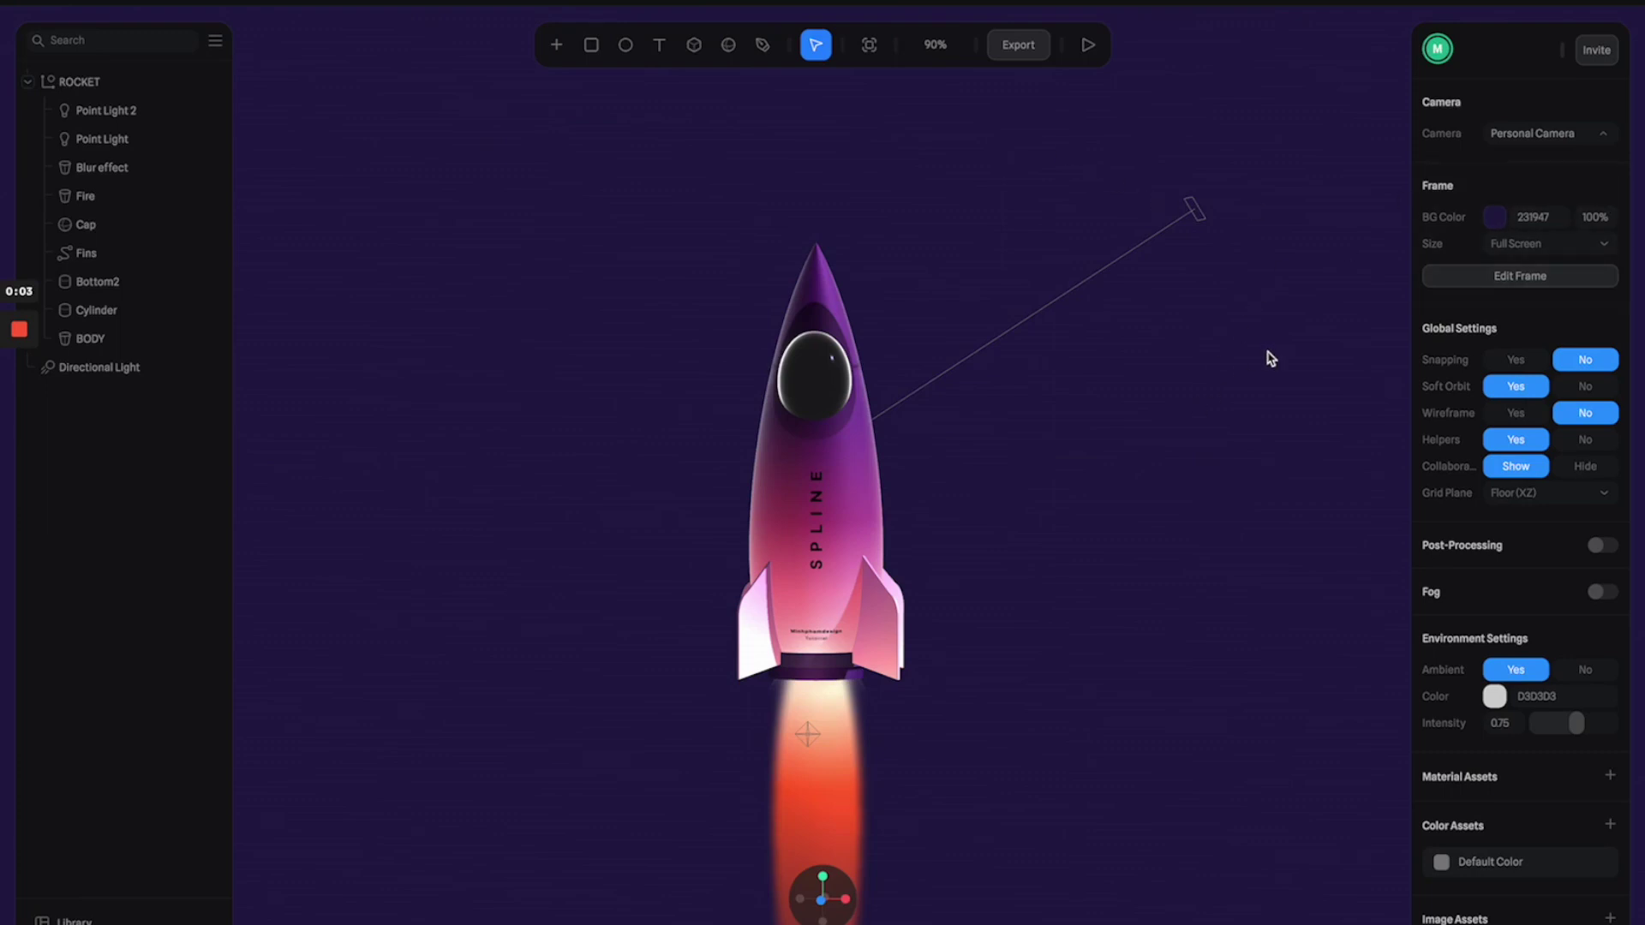
Change the frame size to iPhone XS Max / 11 Max (414x896) in frame editing and return to the scene
{"action": "left_click", "coordinate": [1516, 277]}
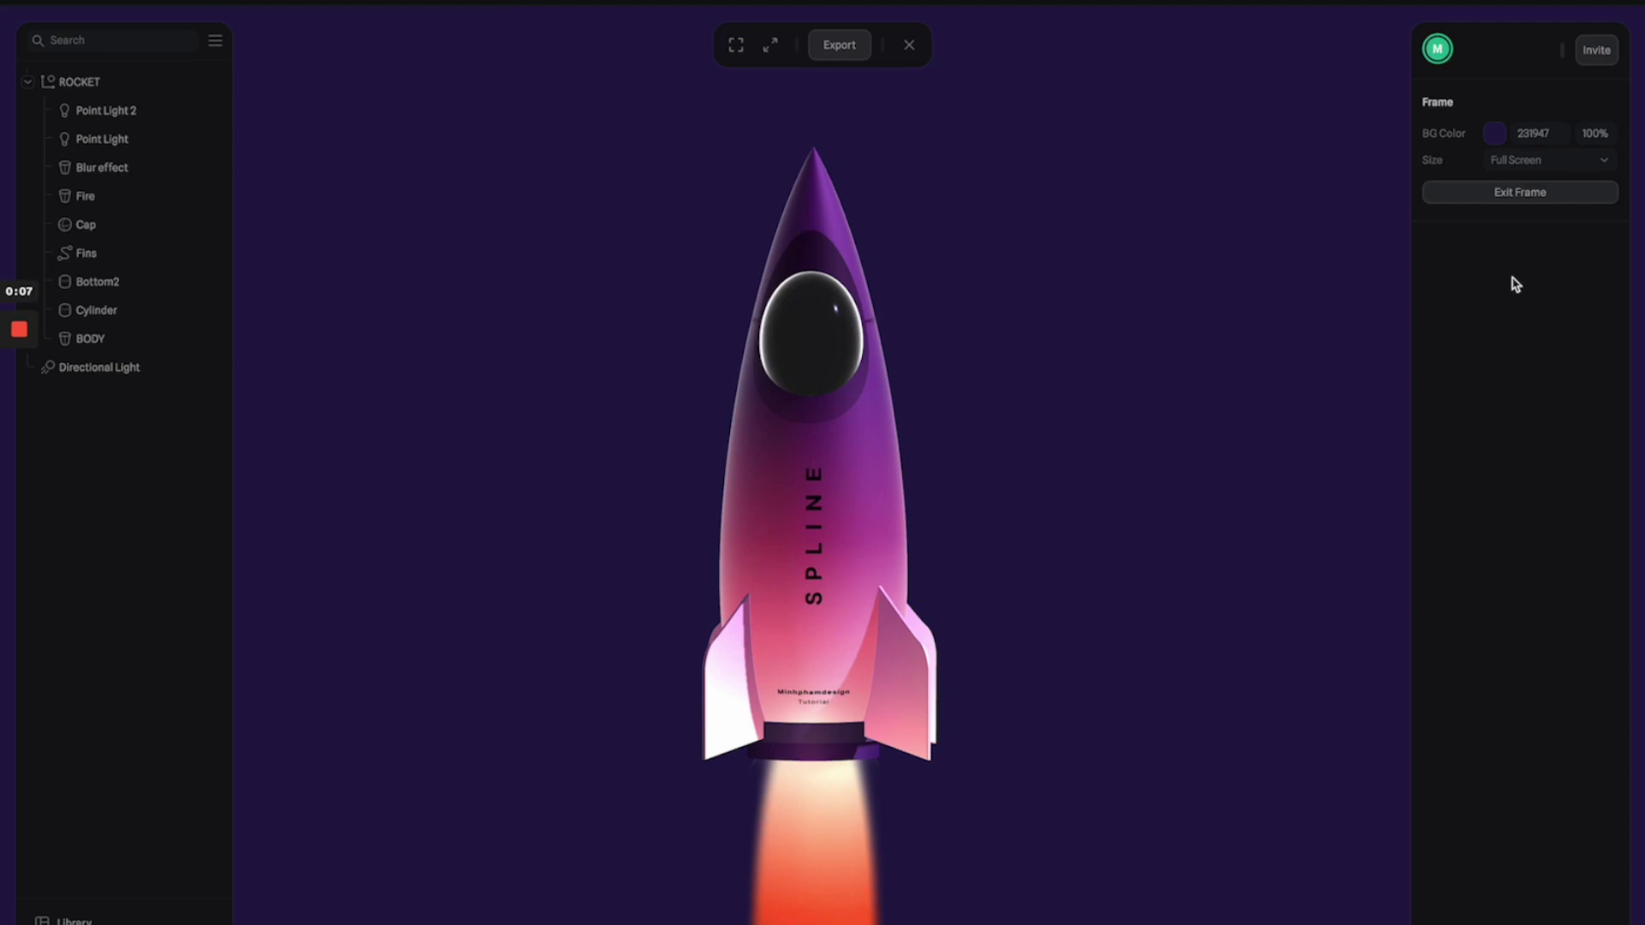
{"action": "left_click", "coordinate": [1548, 162]}
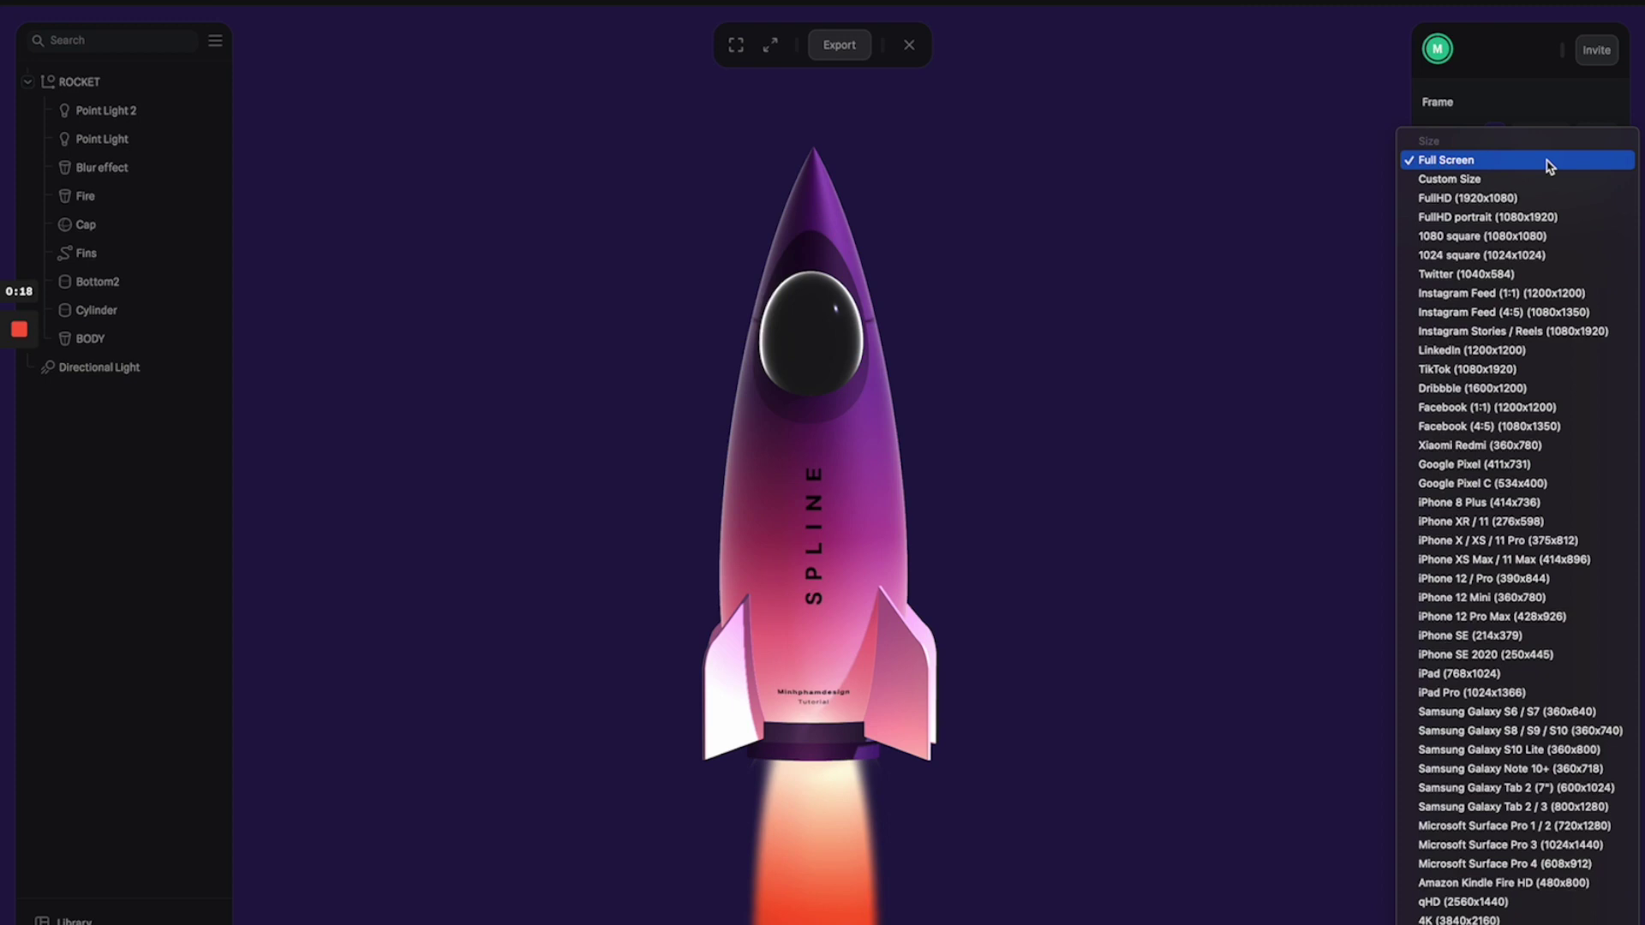
{"action": "left_click", "coordinate": [1540, 565]}
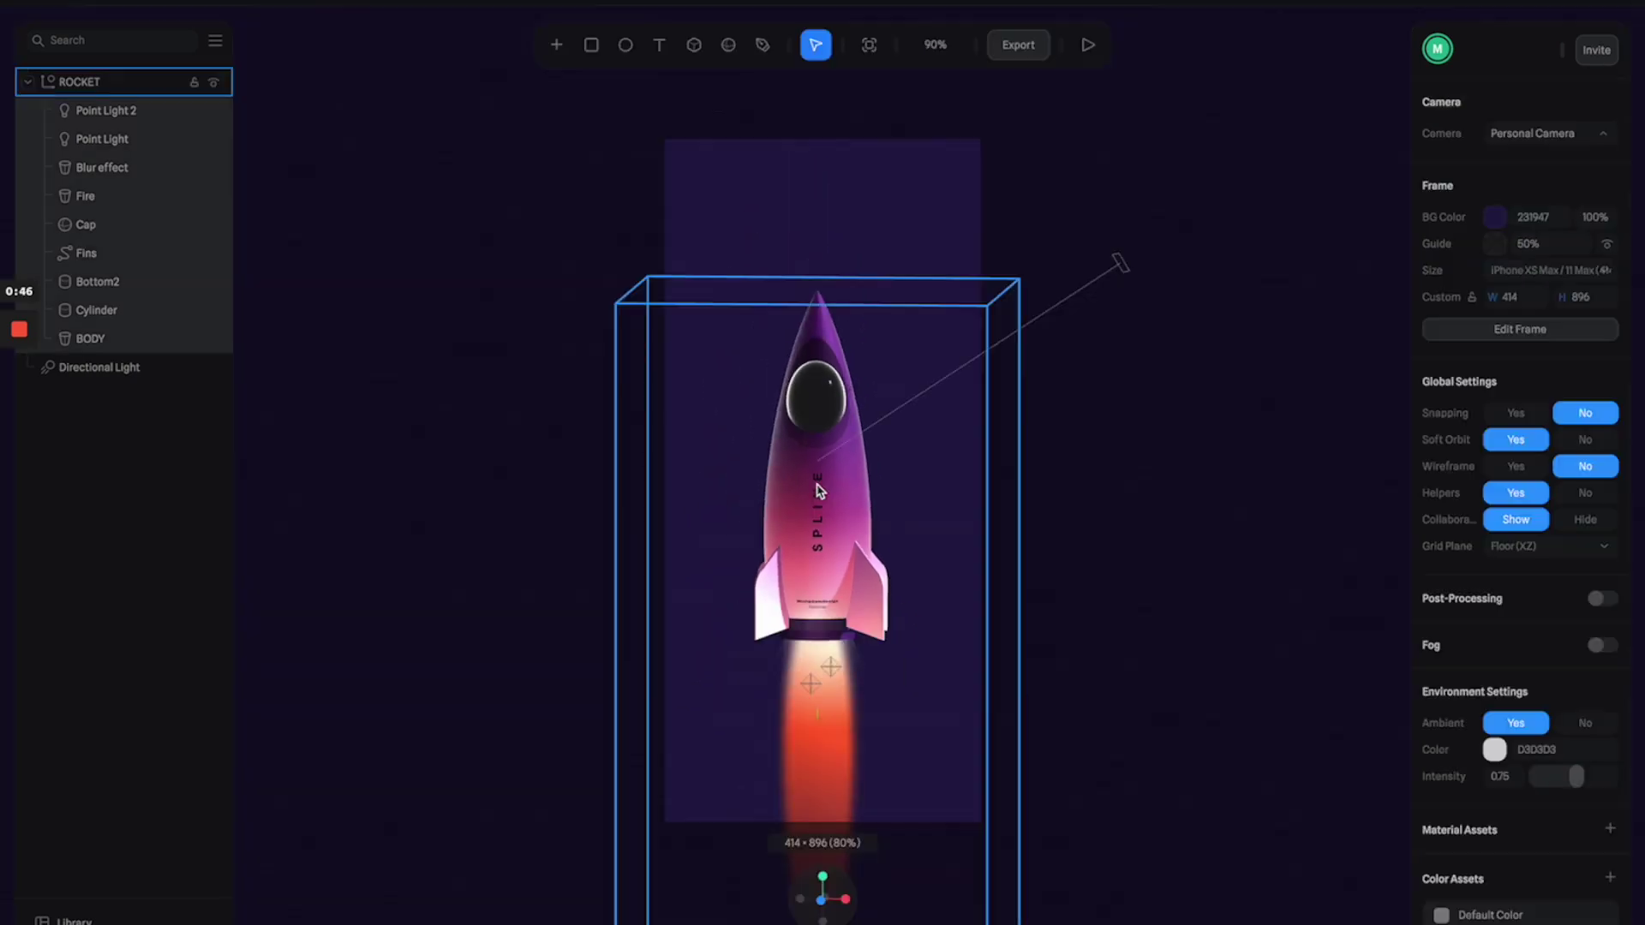
{"action": "key", "text": "Escape"}
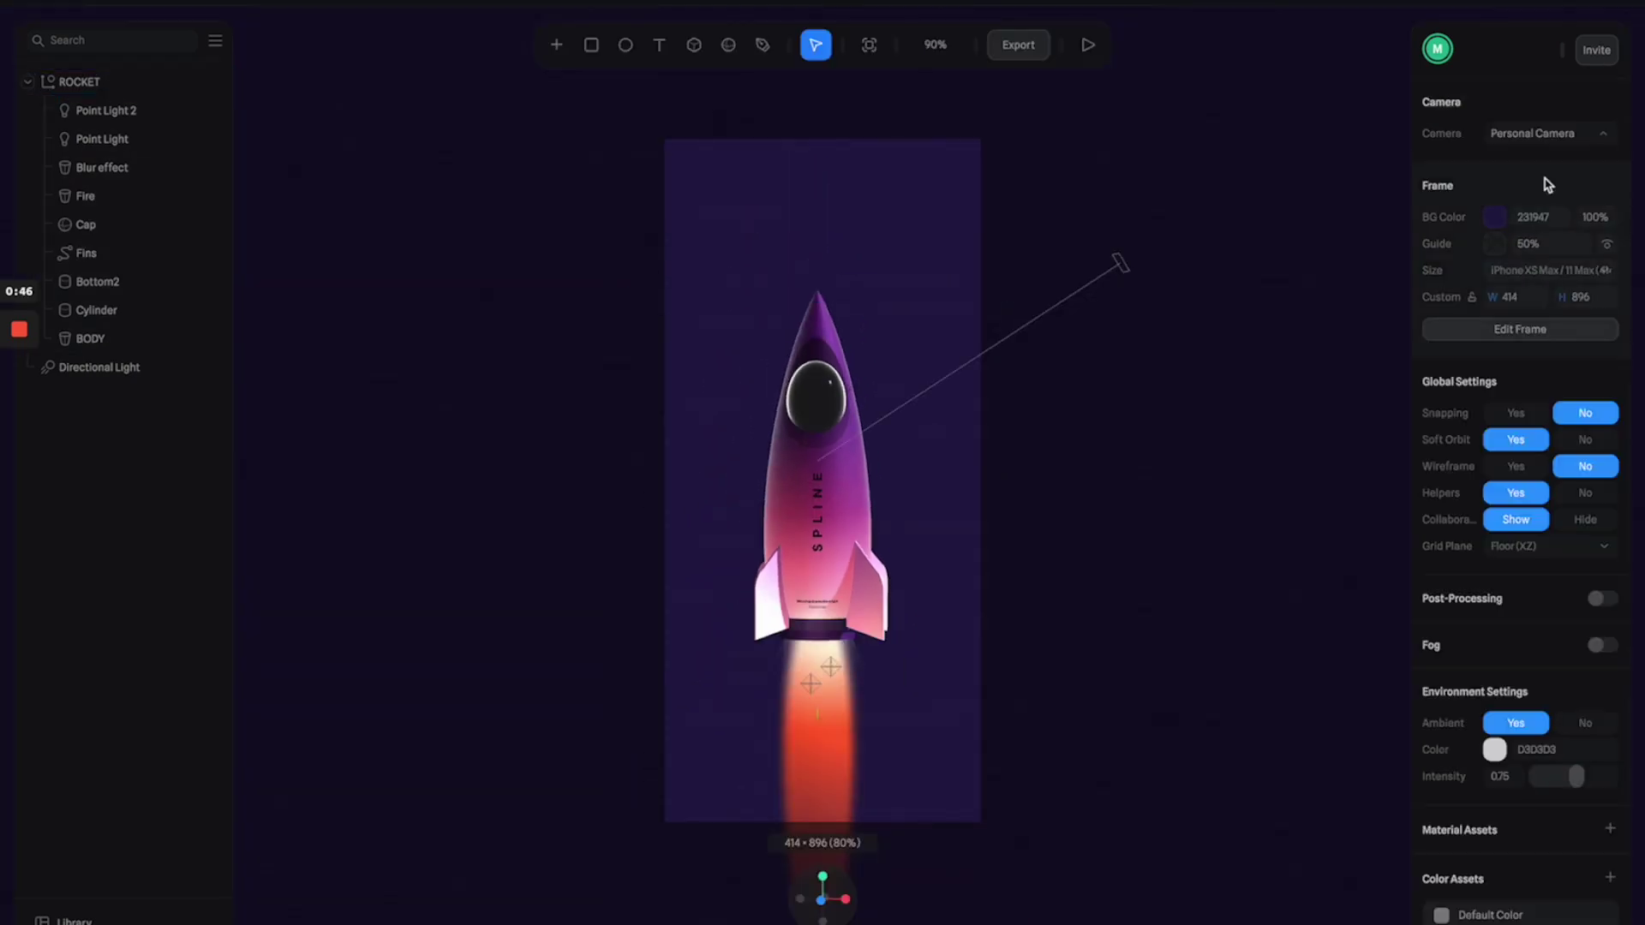
Add a new shared camera and zoom its view out to 74% to fit the rocket in the phone frame
{"action": "left_click", "coordinate": [1589, 135]}
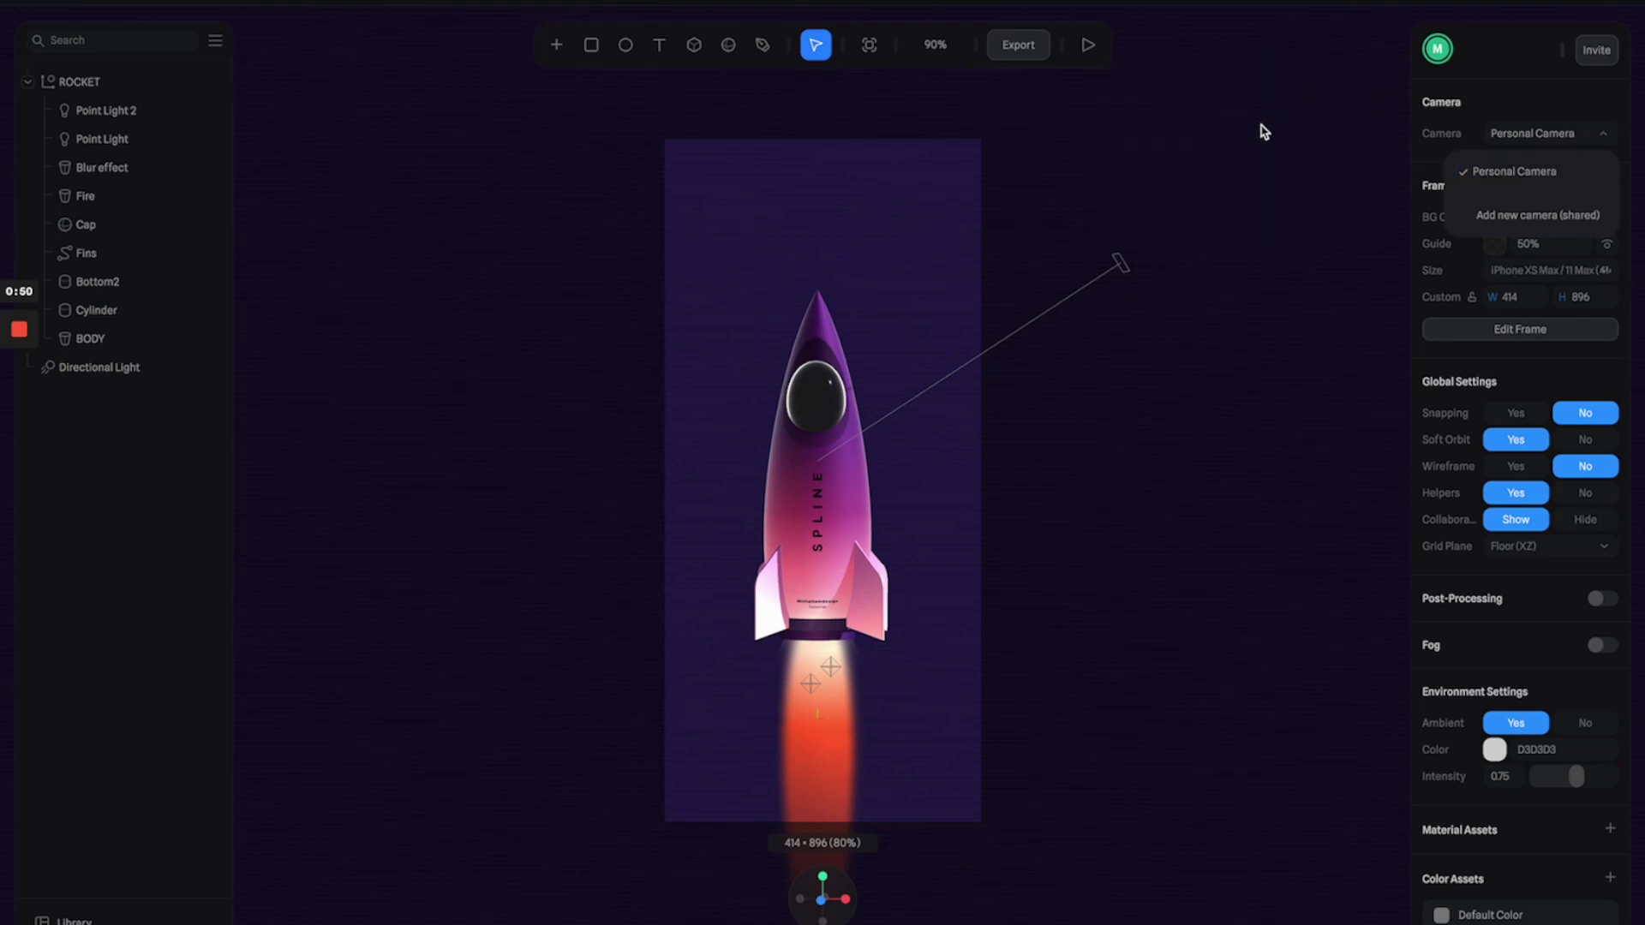
{"action": "left_click", "coordinate": [1524, 218]}
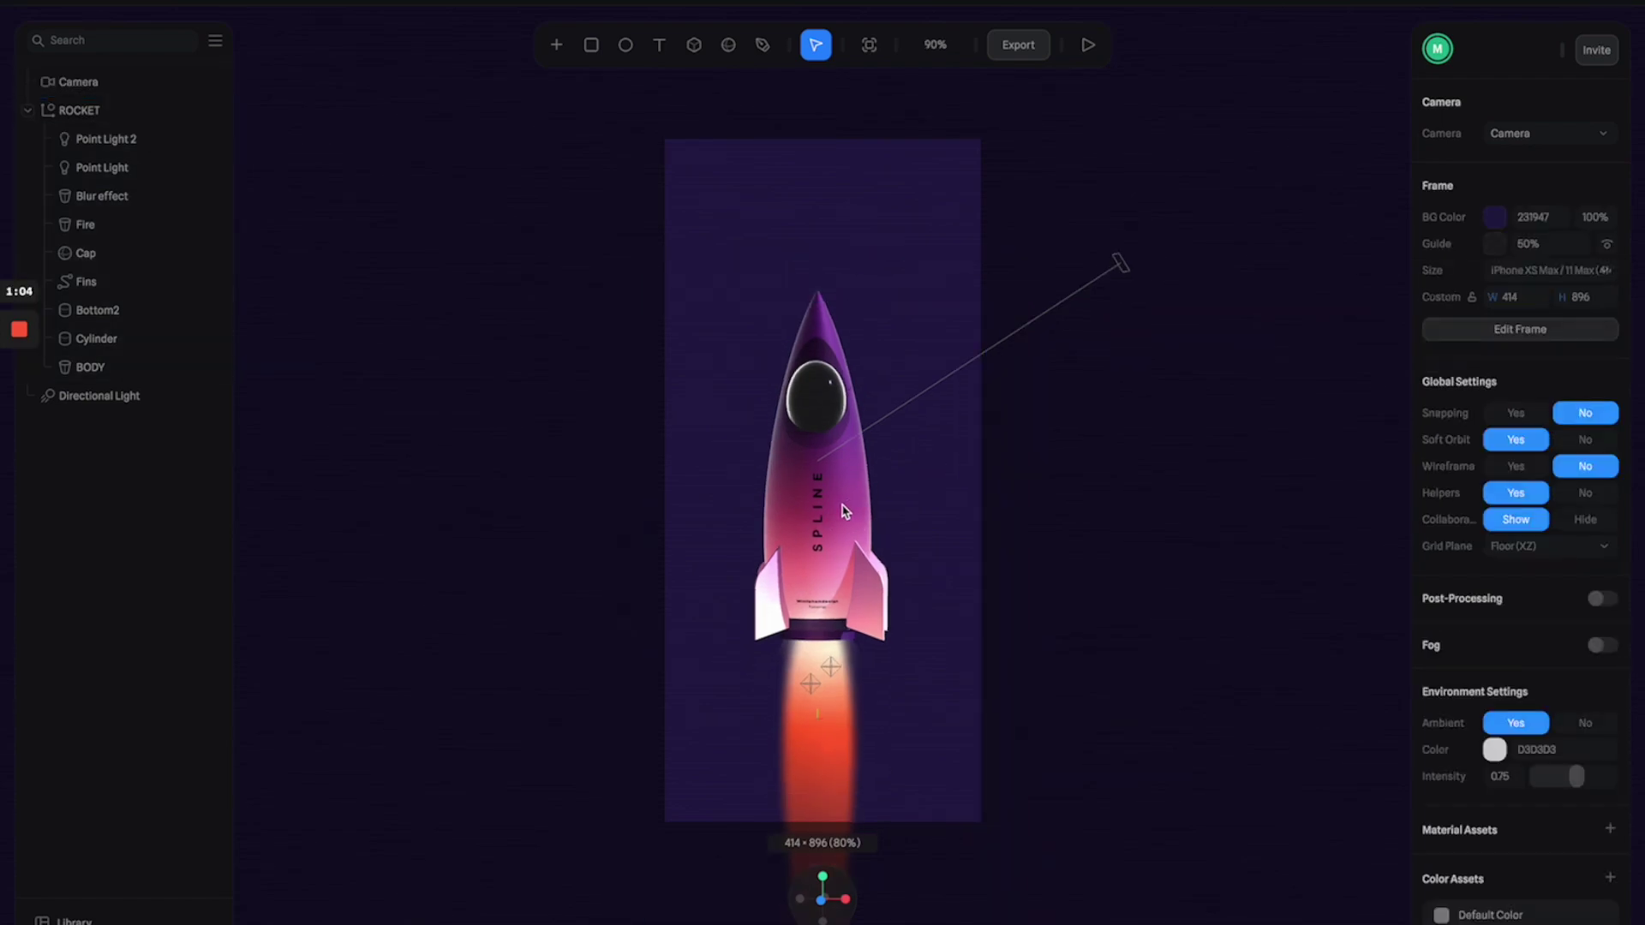
{"action": "left_click", "coordinate": [820, 538]}
{"action": "scroll", "coordinate": [823, 538], "scroll_direction": "down", "scroll_amount": 3}
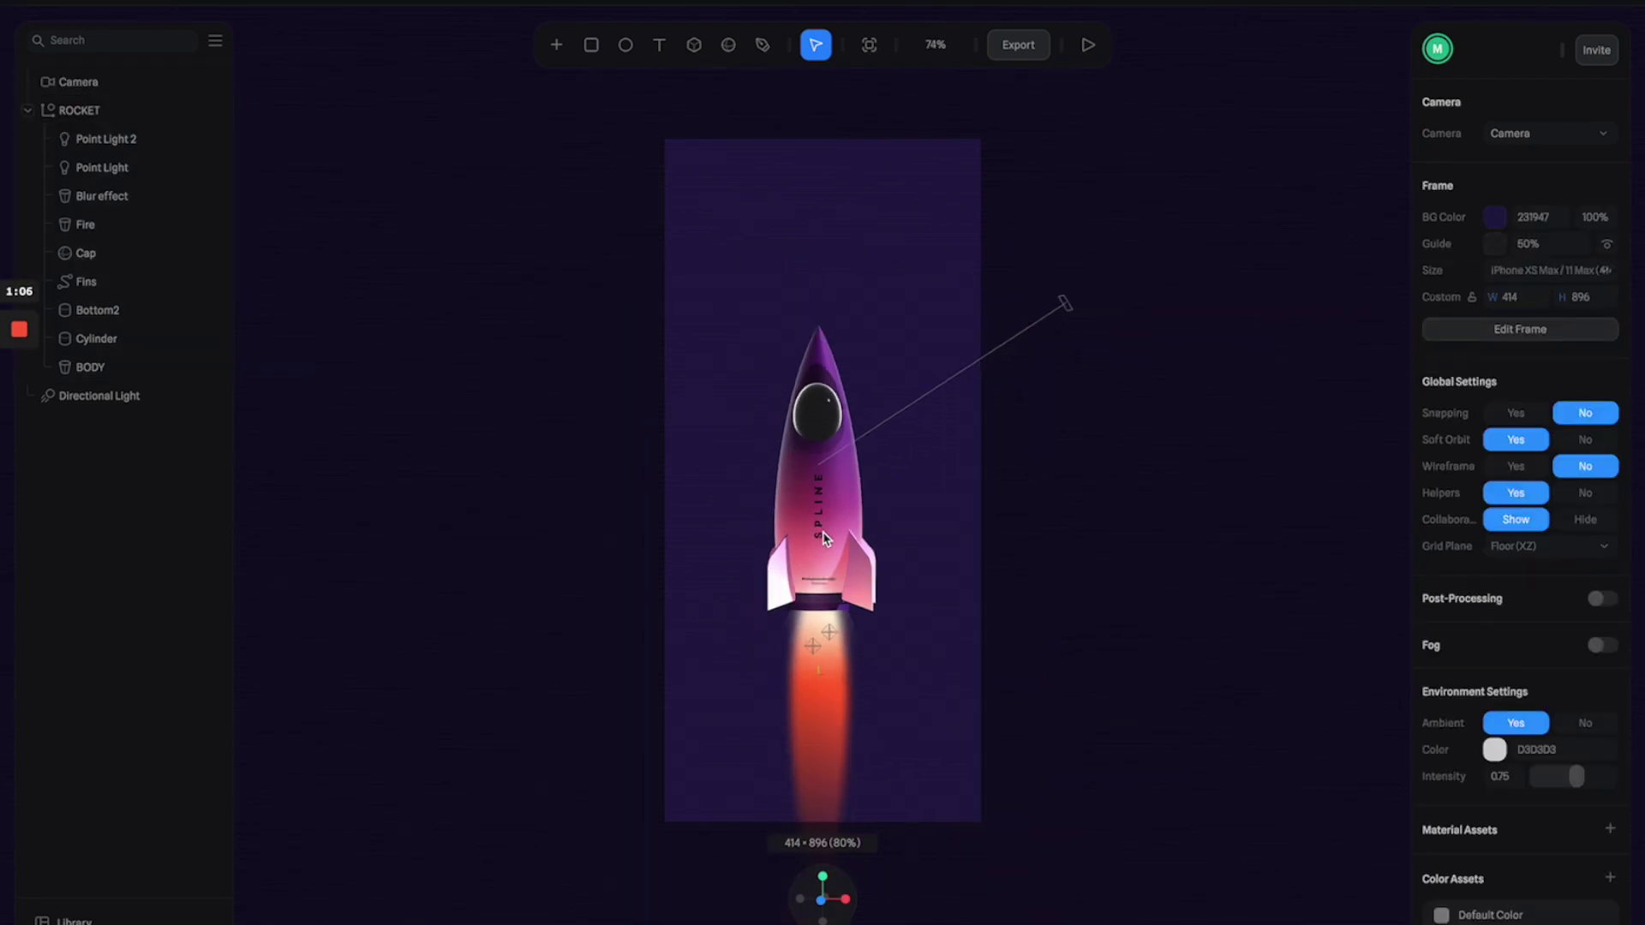
Update the scene's Public URL content and review the export's touch orbit choices and the orbit, pan and zoom limits
{"action": "left_click", "coordinate": [1007, 49]}
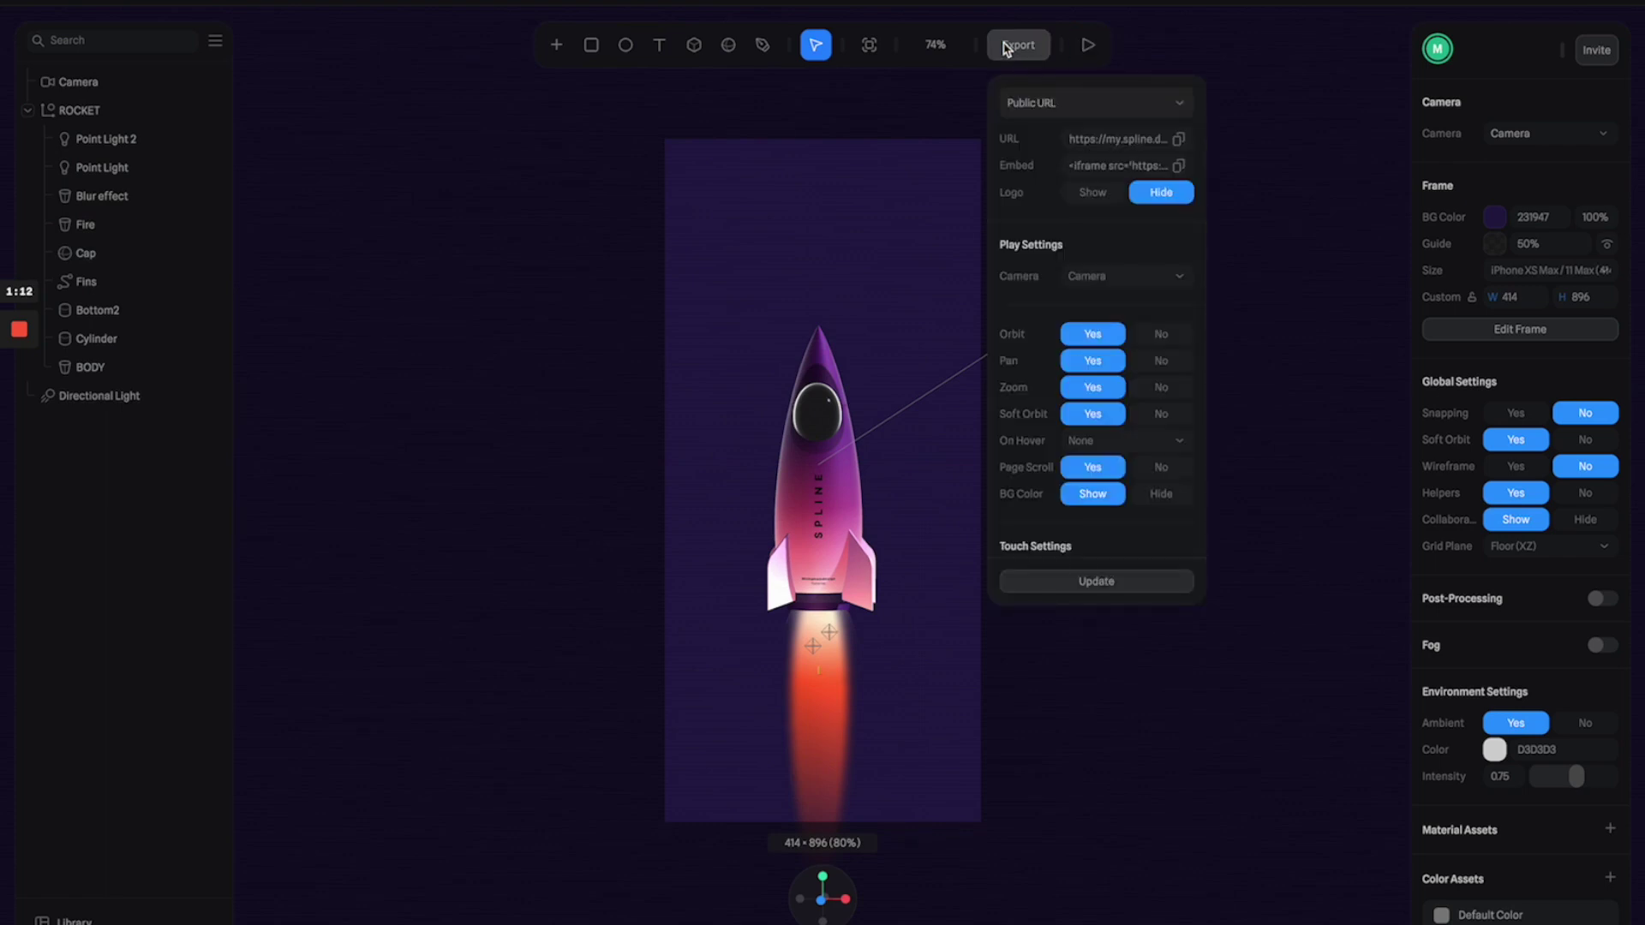
{"action": "left_click", "coordinate": [1148, 581]}
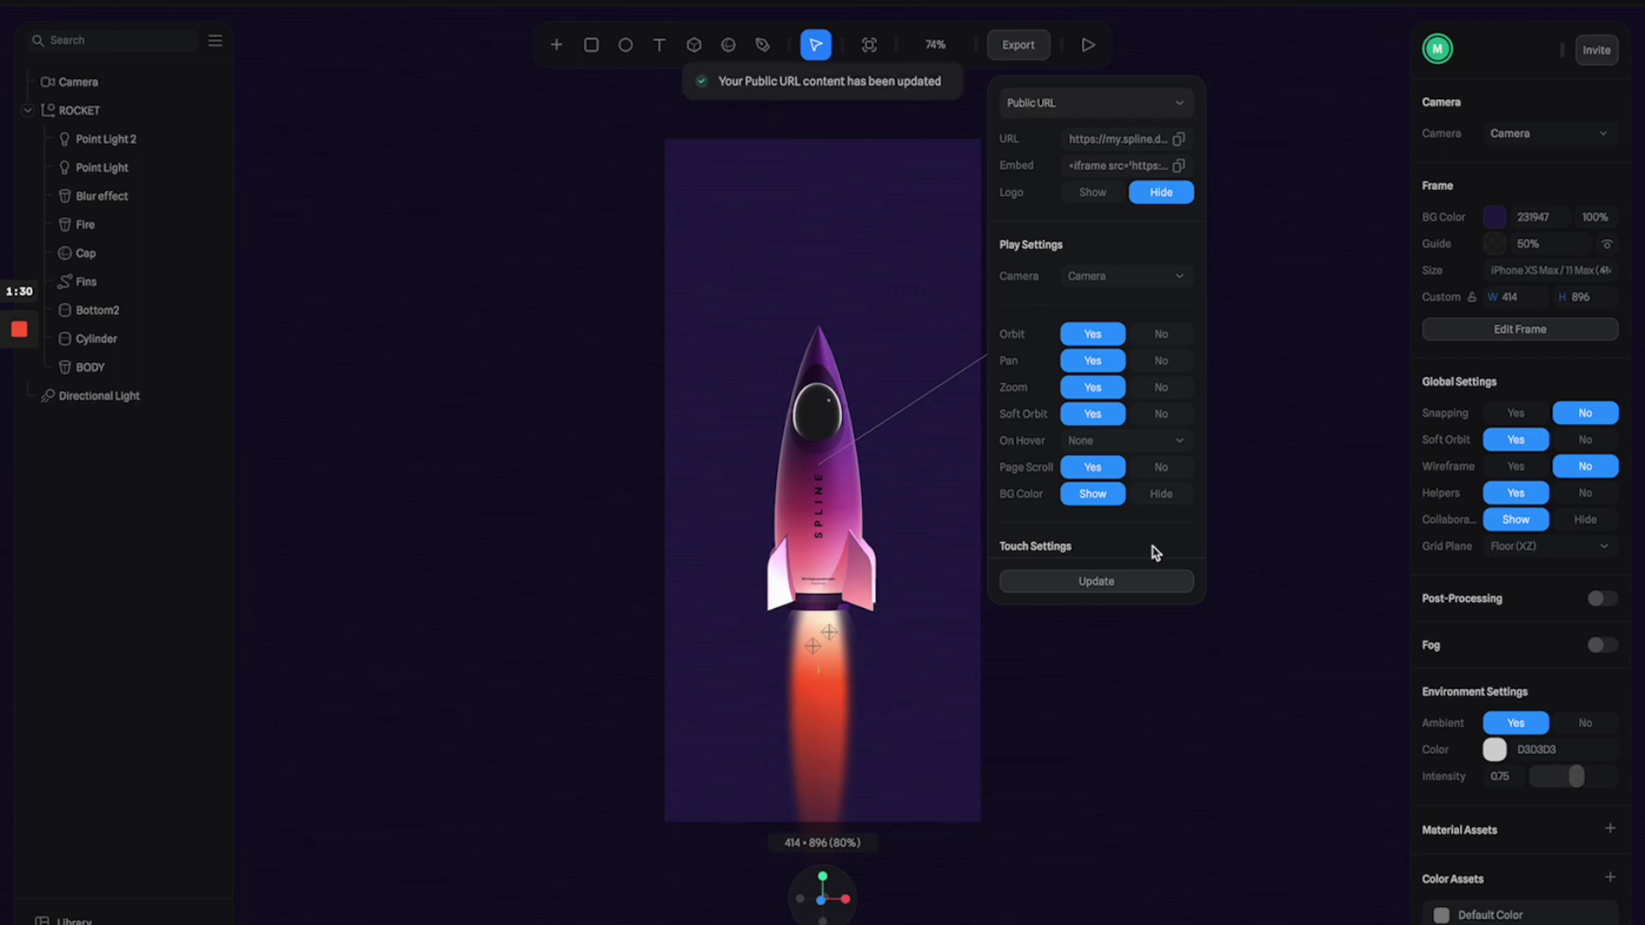
{"action": "scroll", "coordinate": [1156, 552], "scroll_direction": "down", "scroll_amount": 3}
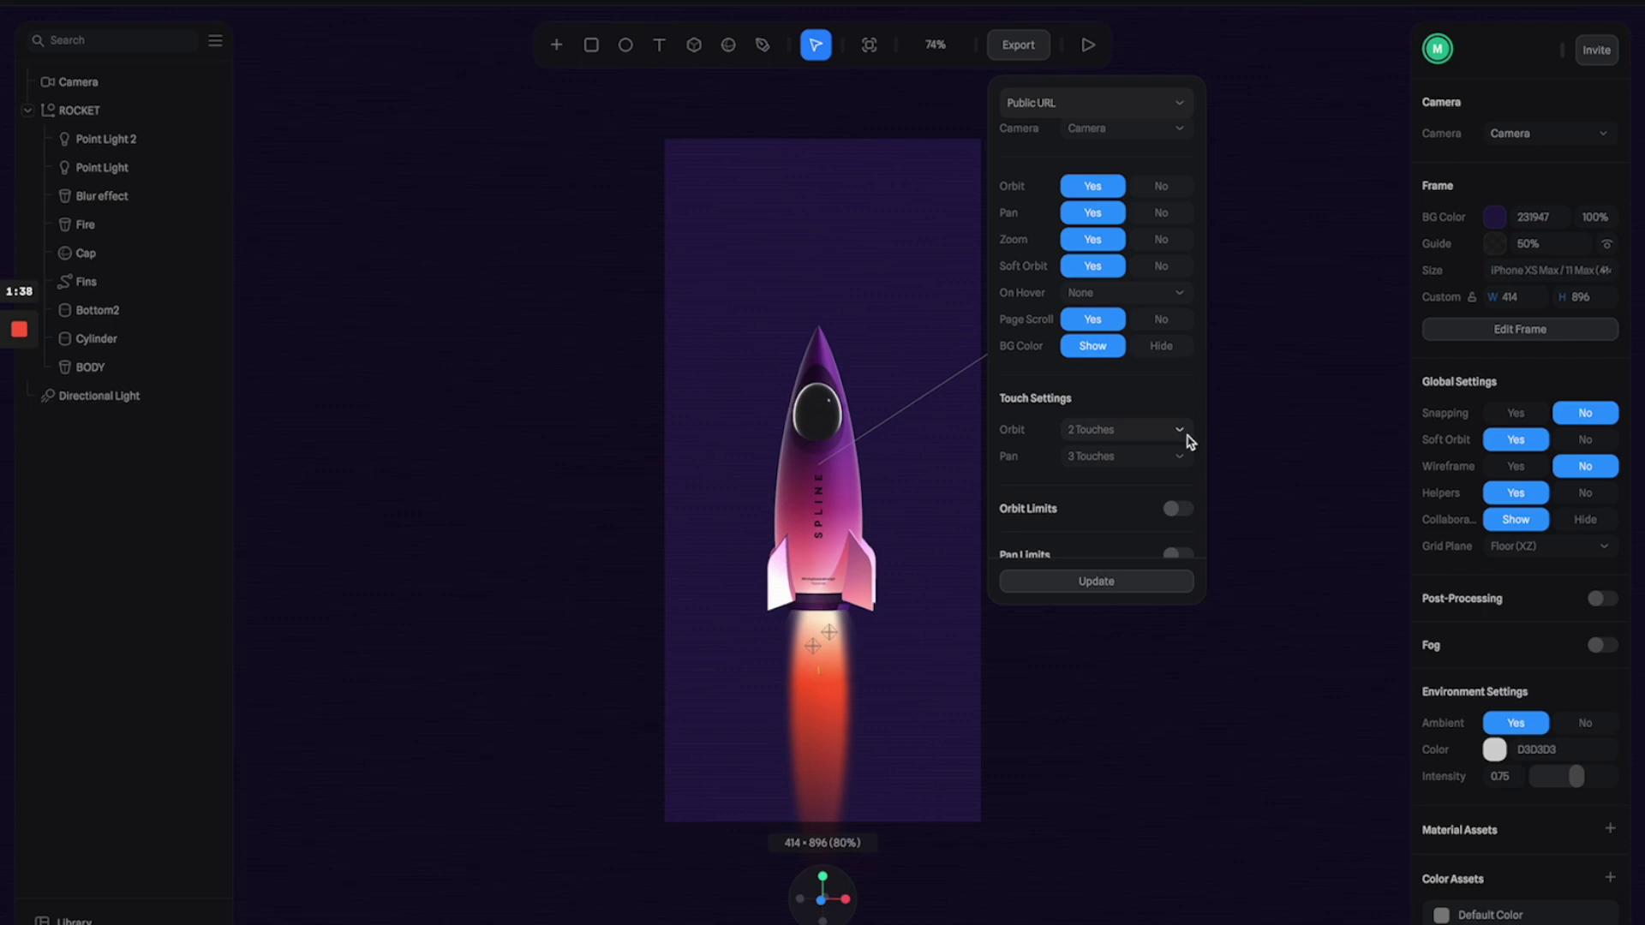
{"action": "left_click", "coordinate": [1188, 435]}
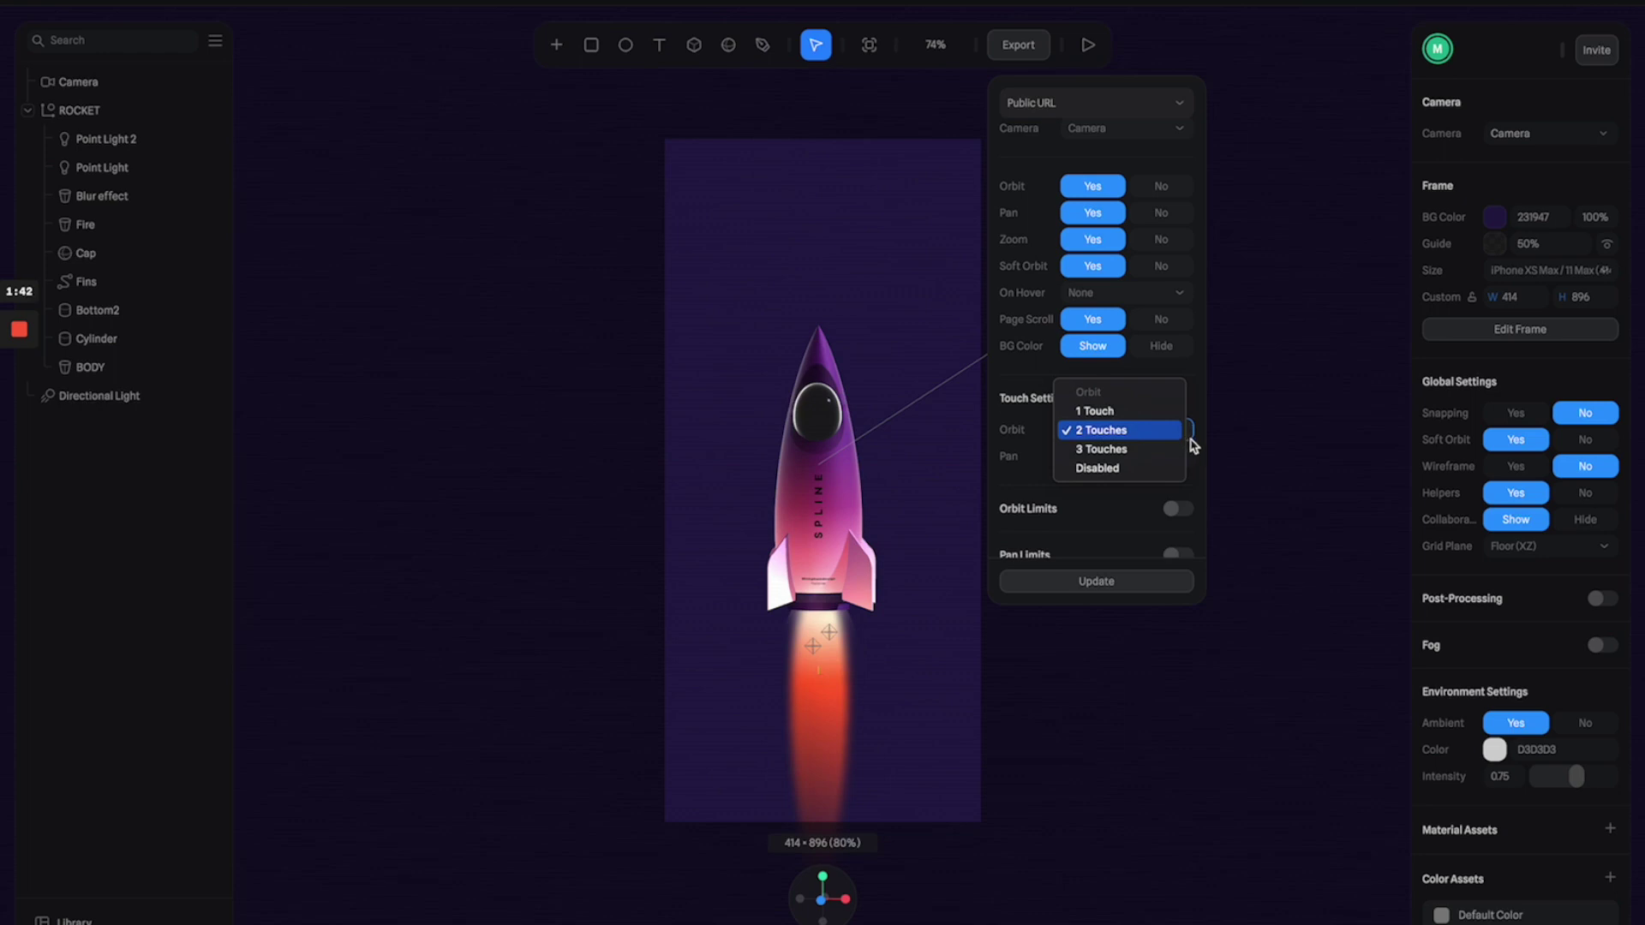
{"action": "left_click", "coordinate": [1204, 409]}
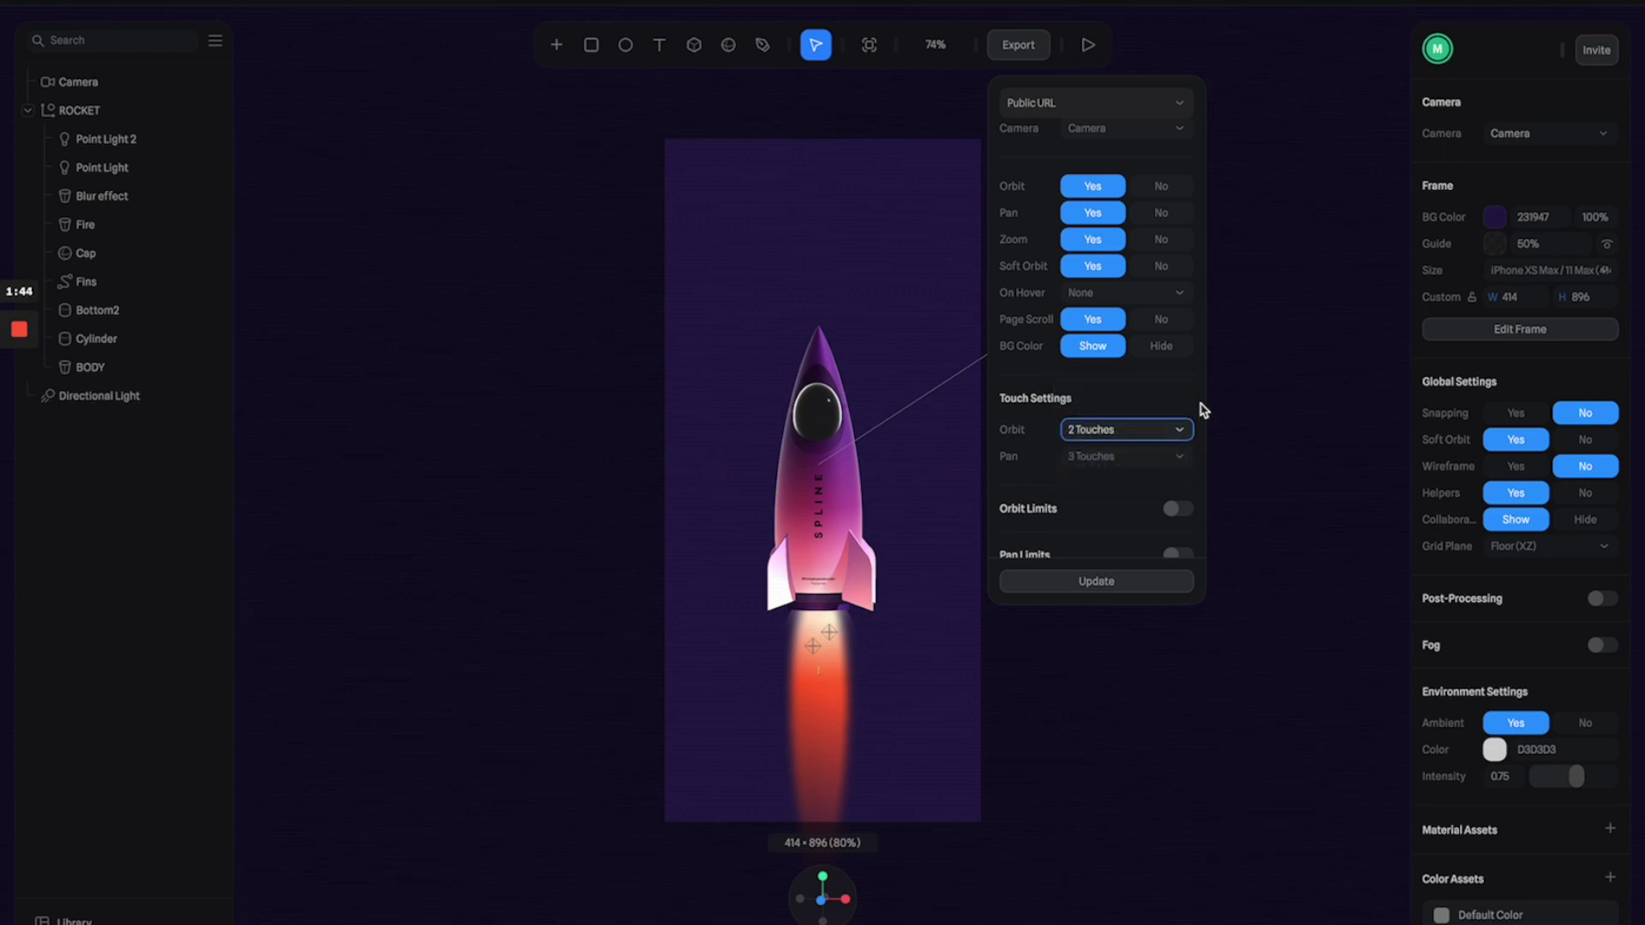
{"action": "scroll", "coordinate": [1129, 504], "scroll_direction": "down", "scroll_amount": 2}
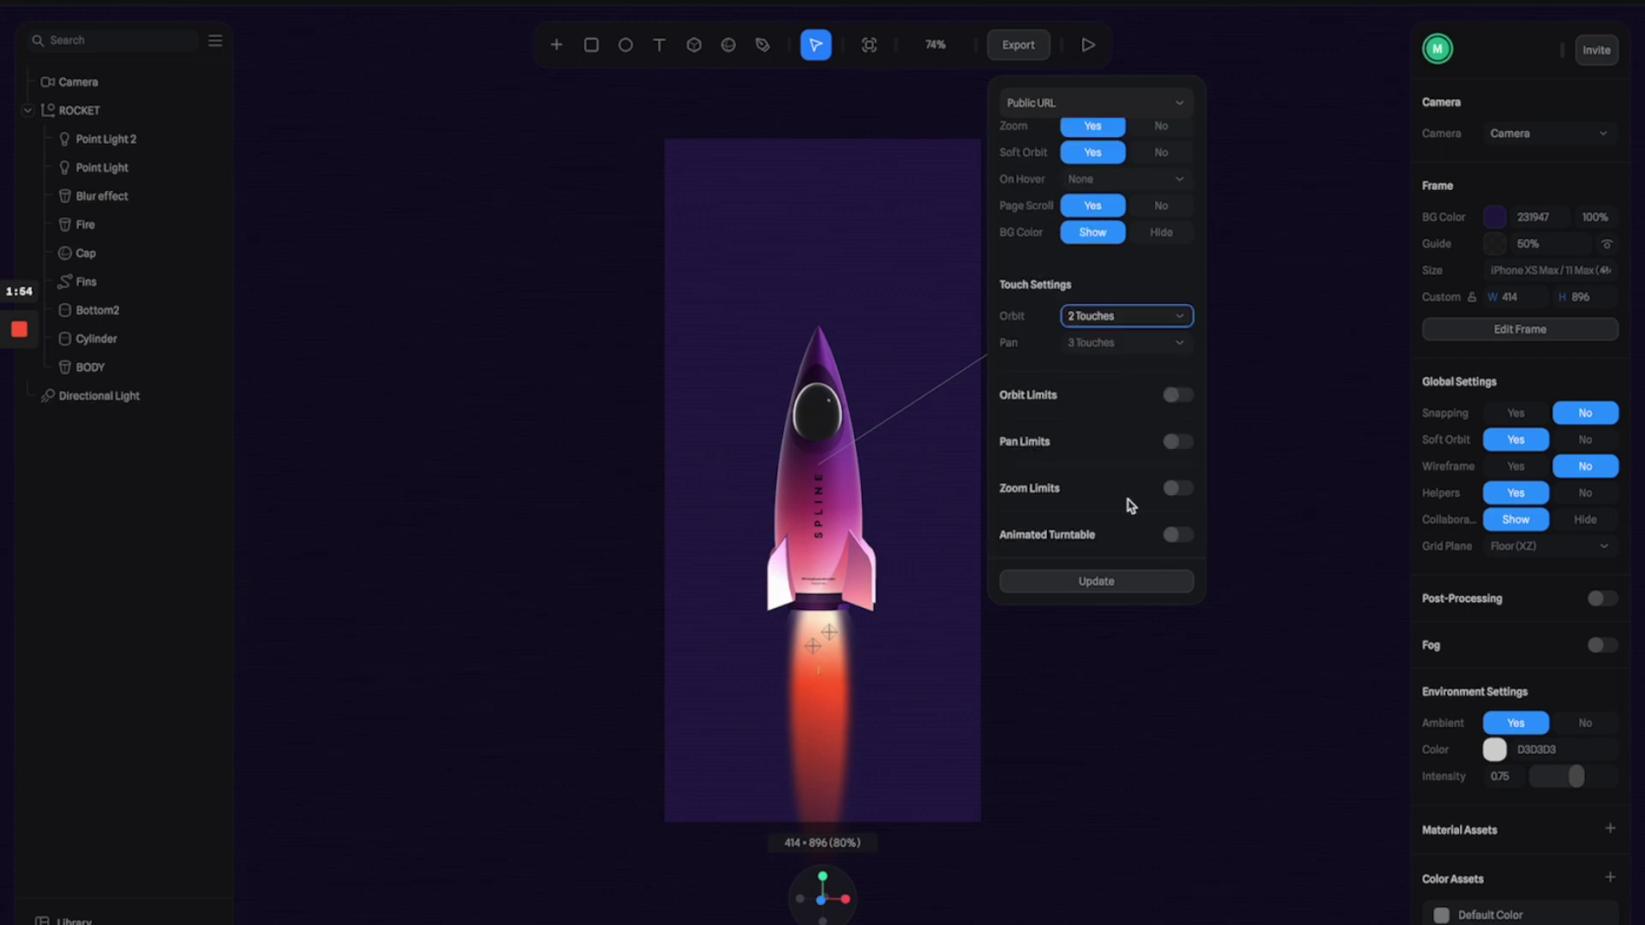
Update the Public URL export again and copy its link to the clipboard
{"action": "left_click", "coordinate": [1108, 586]}
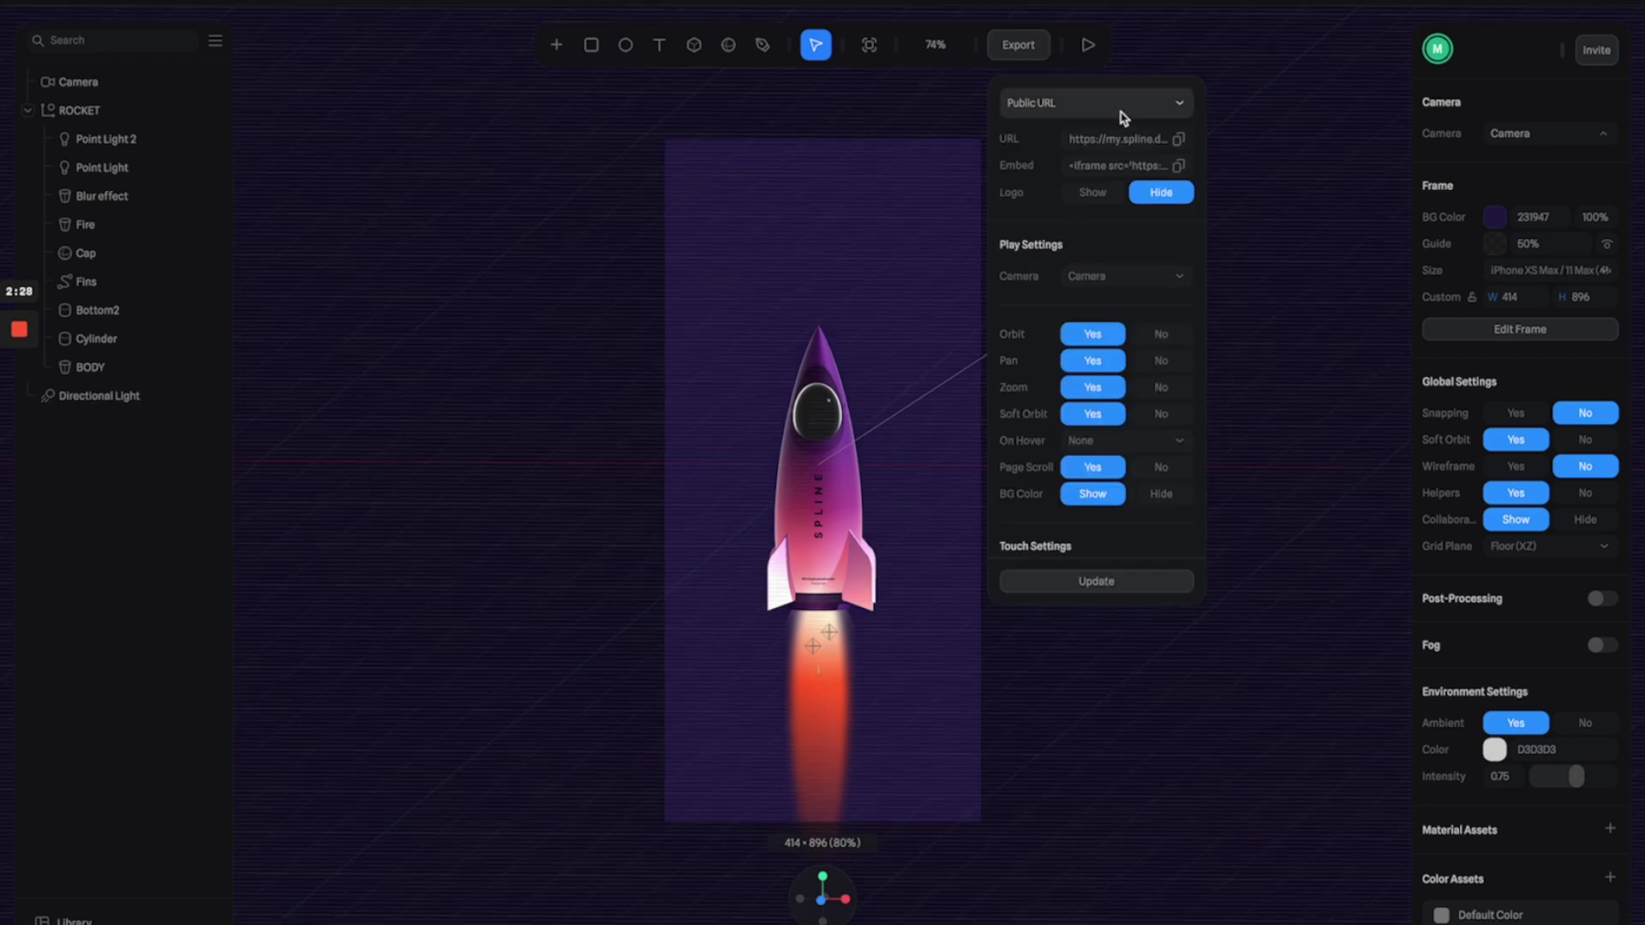
{"action": "left_click", "coordinate": [1180, 141]}
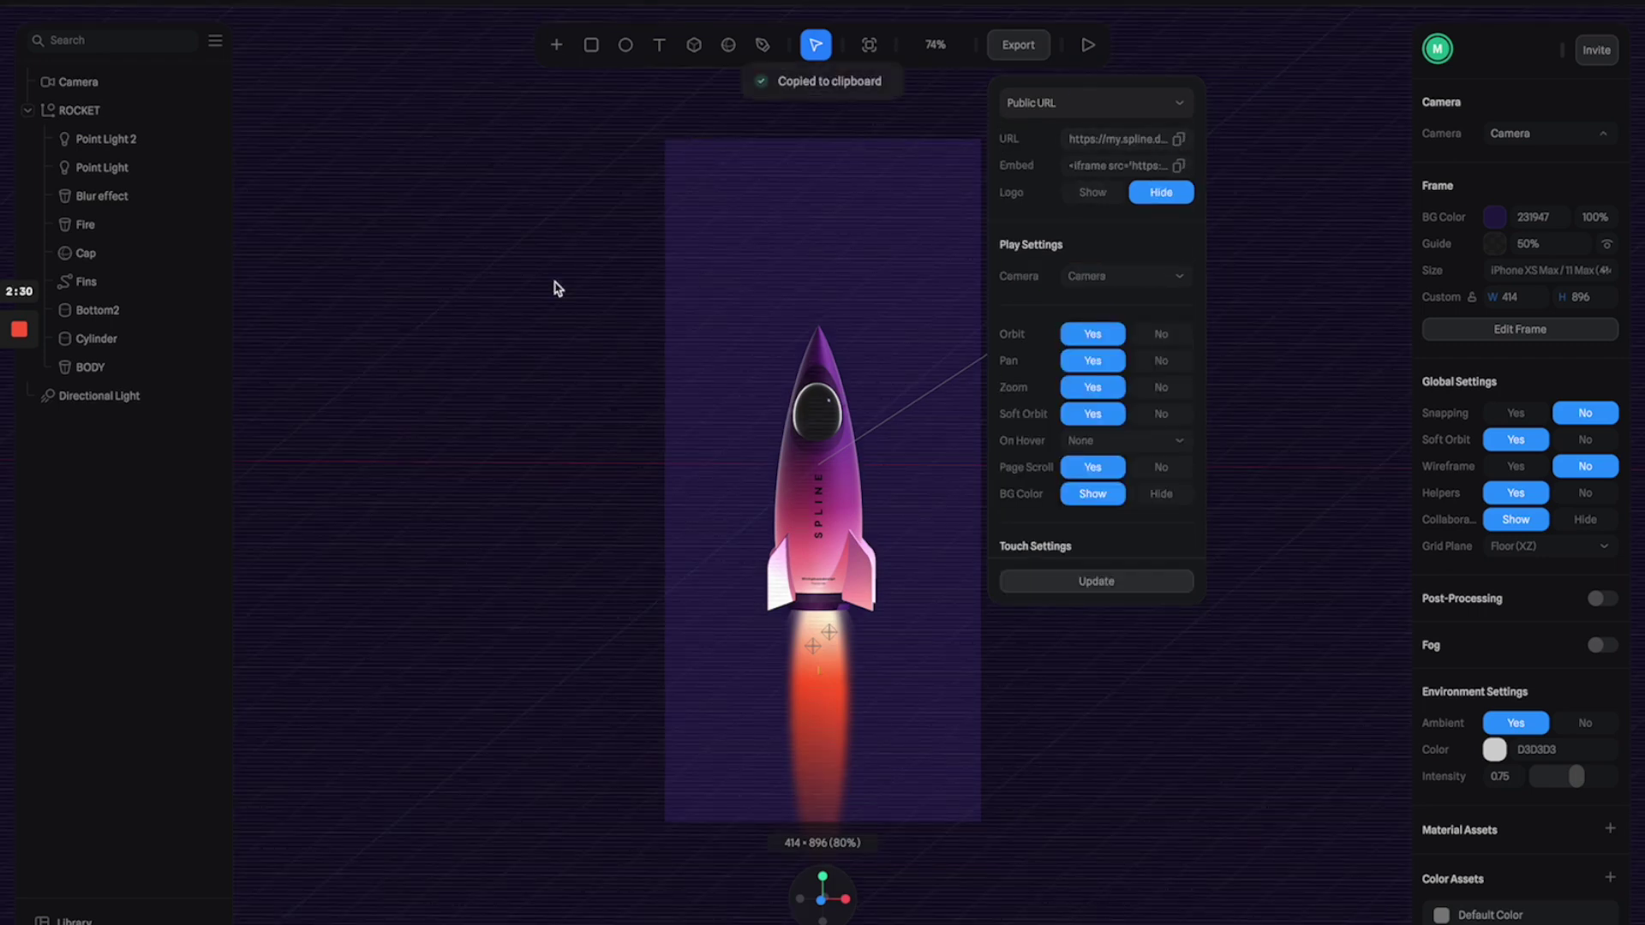
{"action": "left_click", "coordinate": [386, 289]}
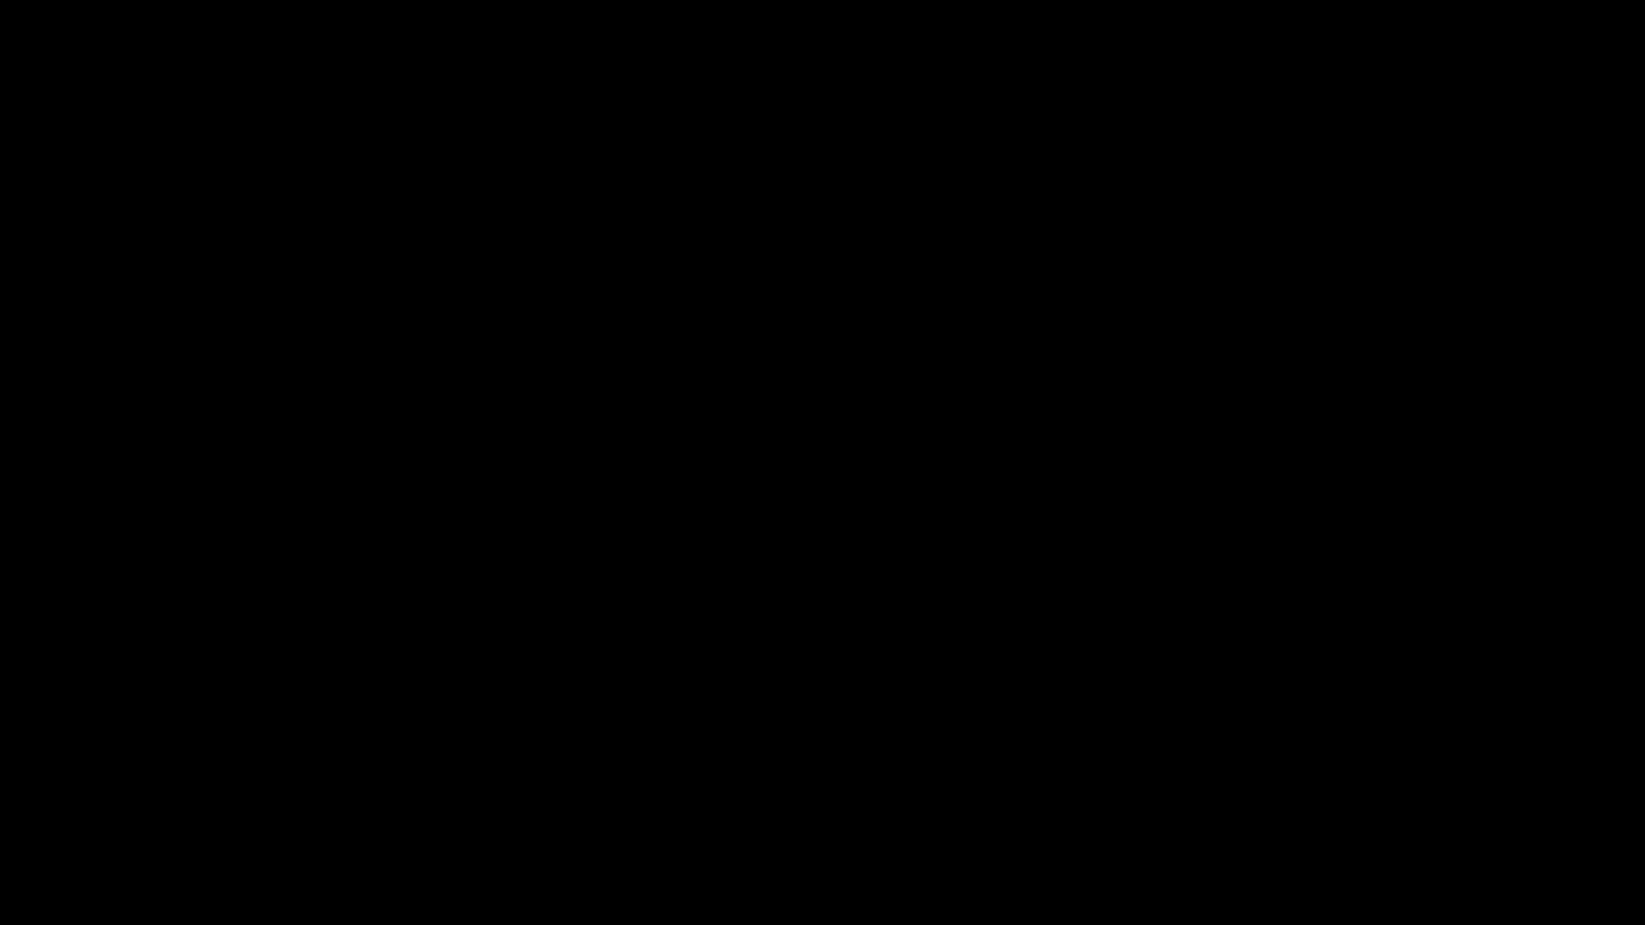